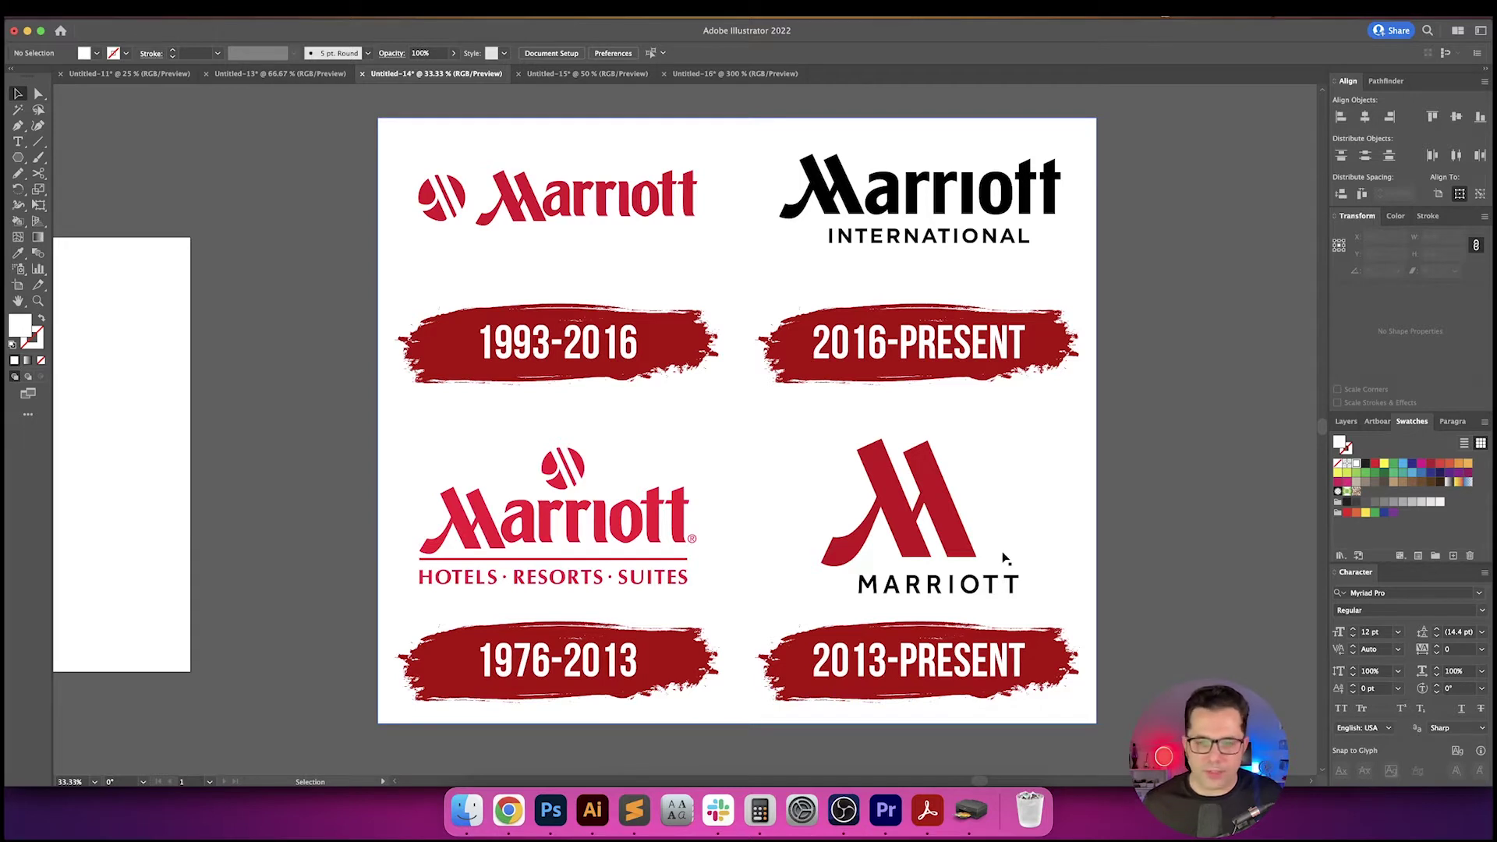
# - Scale the Marriott logo history image down to about 21.4 by 18 in, to the side of the artboard
pyautogui.hscroll(-2, 1004, 556)
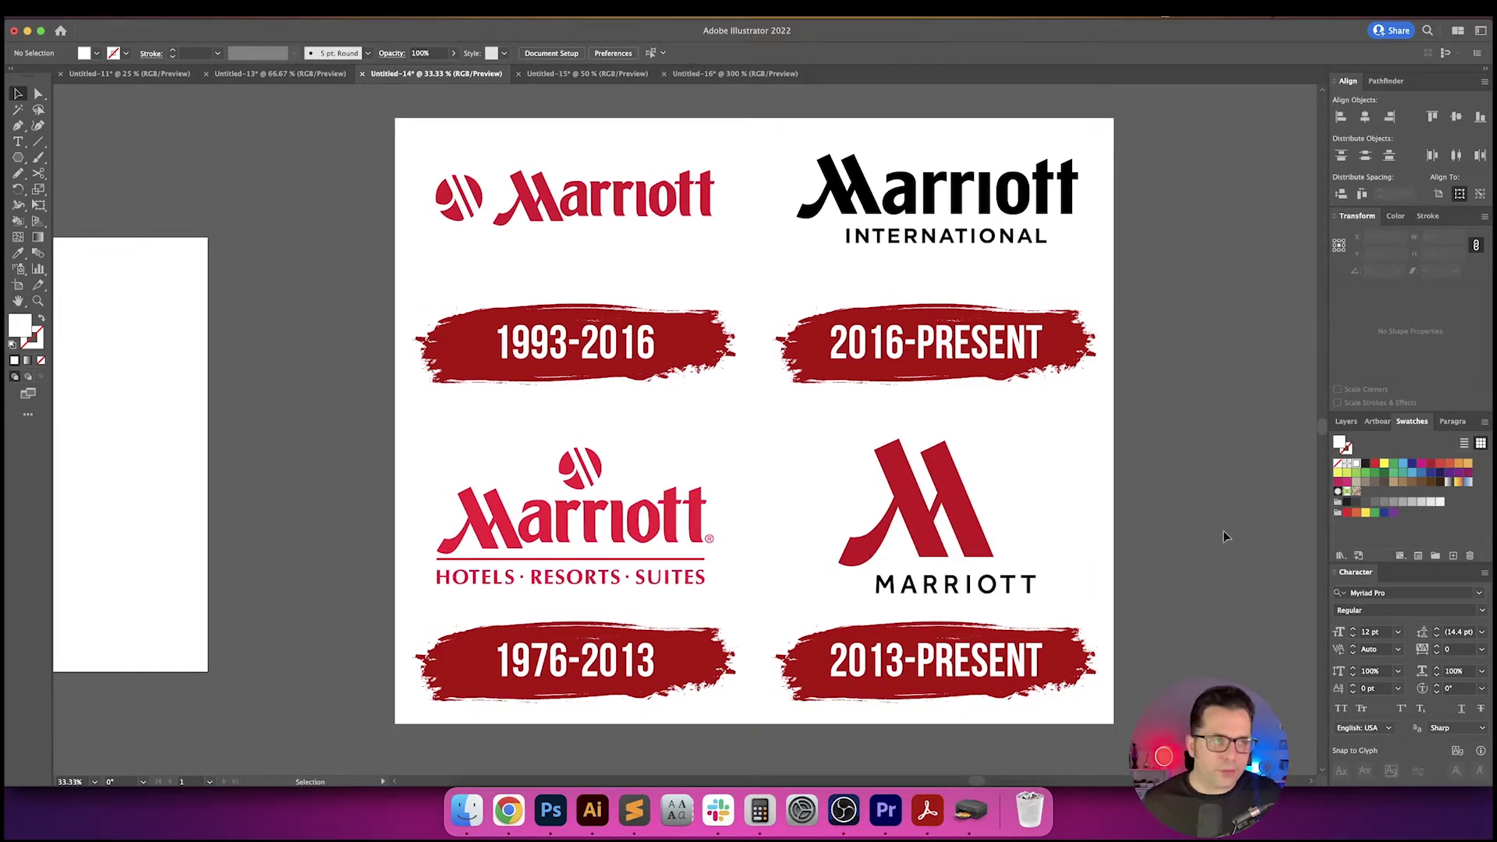
pyautogui.hscroll(-10, 1223, 536)
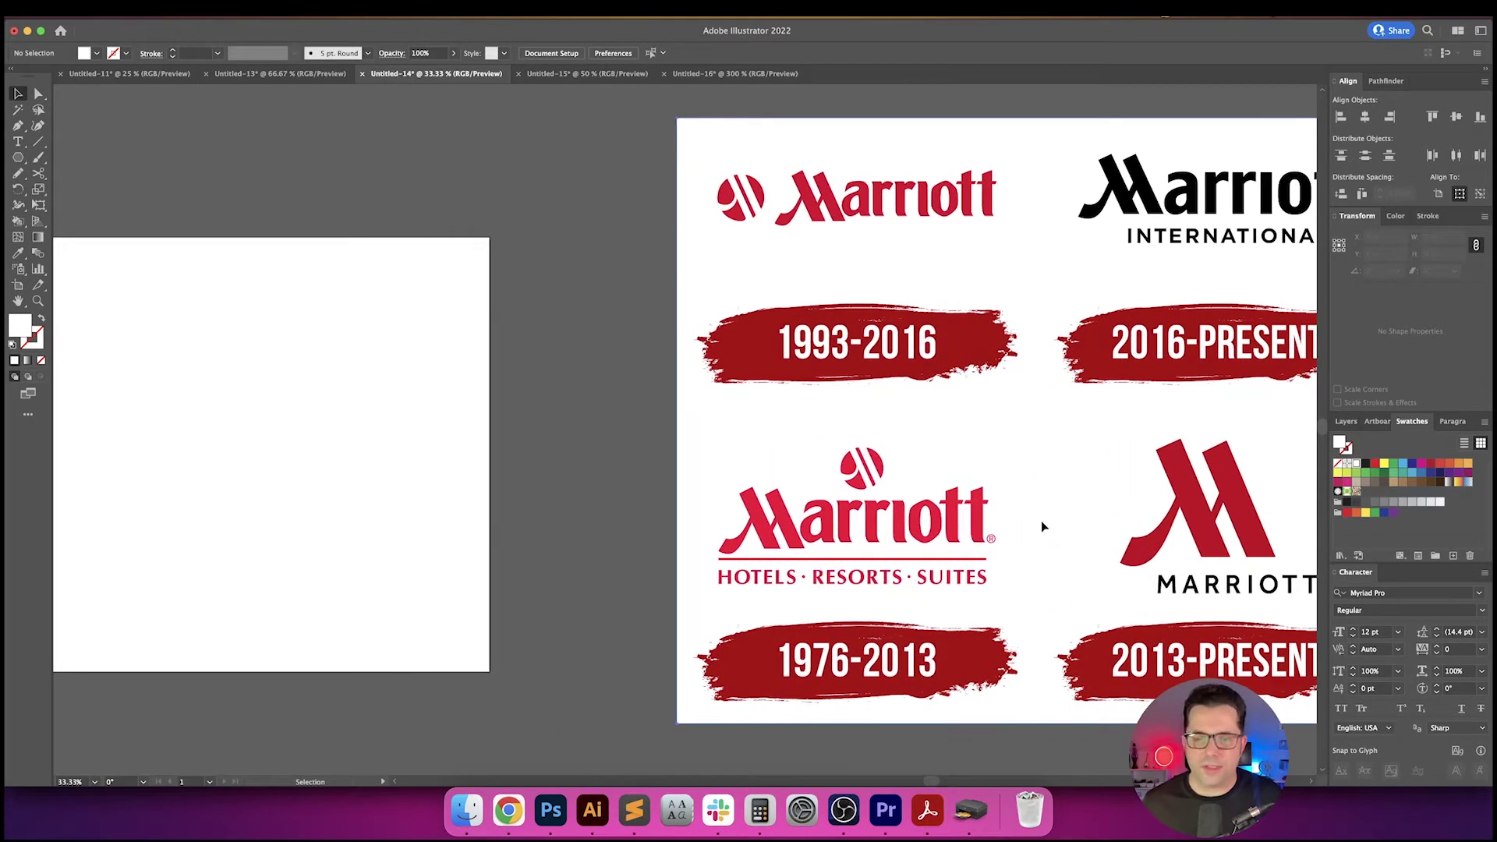
pyautogui.moveTo(1042, 522); pyautogui.dragTo(806, 494)
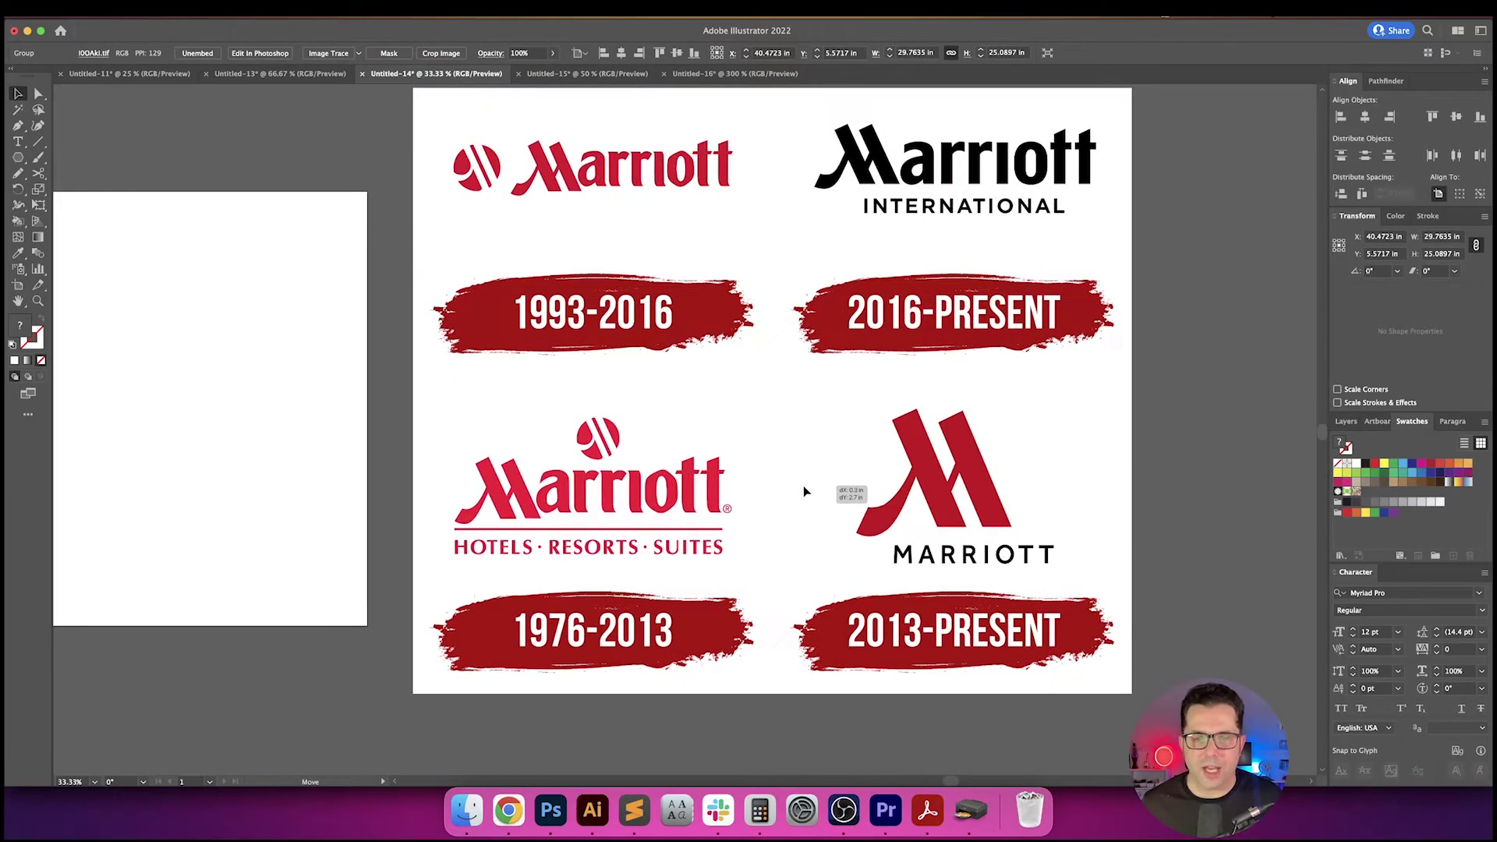
pyautogui.moveTo(406, 88); pyautogui.dragTo(519, 175)
pyautogui.hscroll(-10, 645, 292)
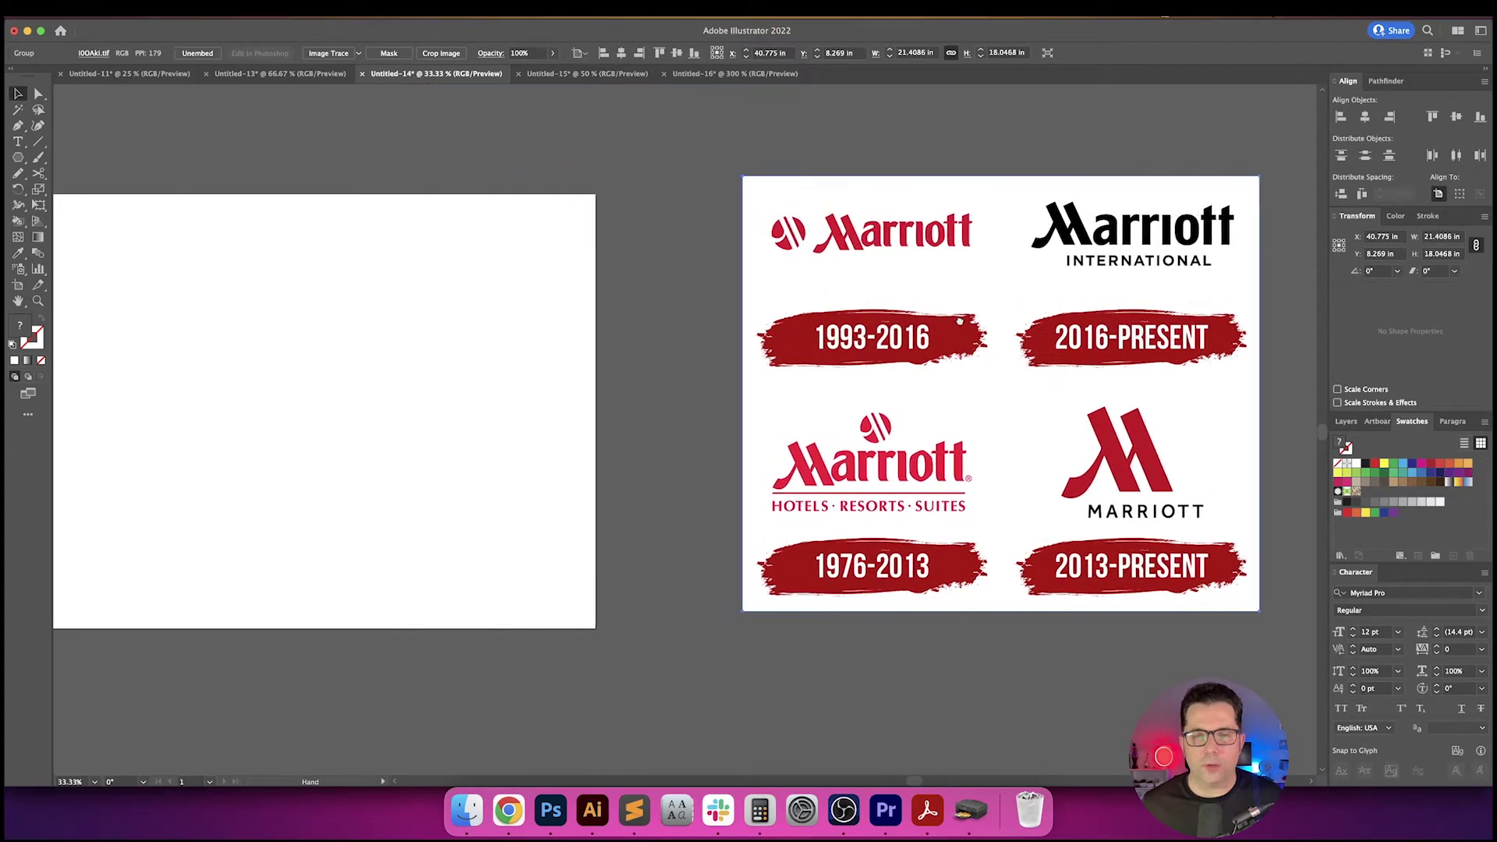
pyautogui.click(527, 340)
pyautogui.moveTo(531, 341); pyautogui.dragTo(498, 343)
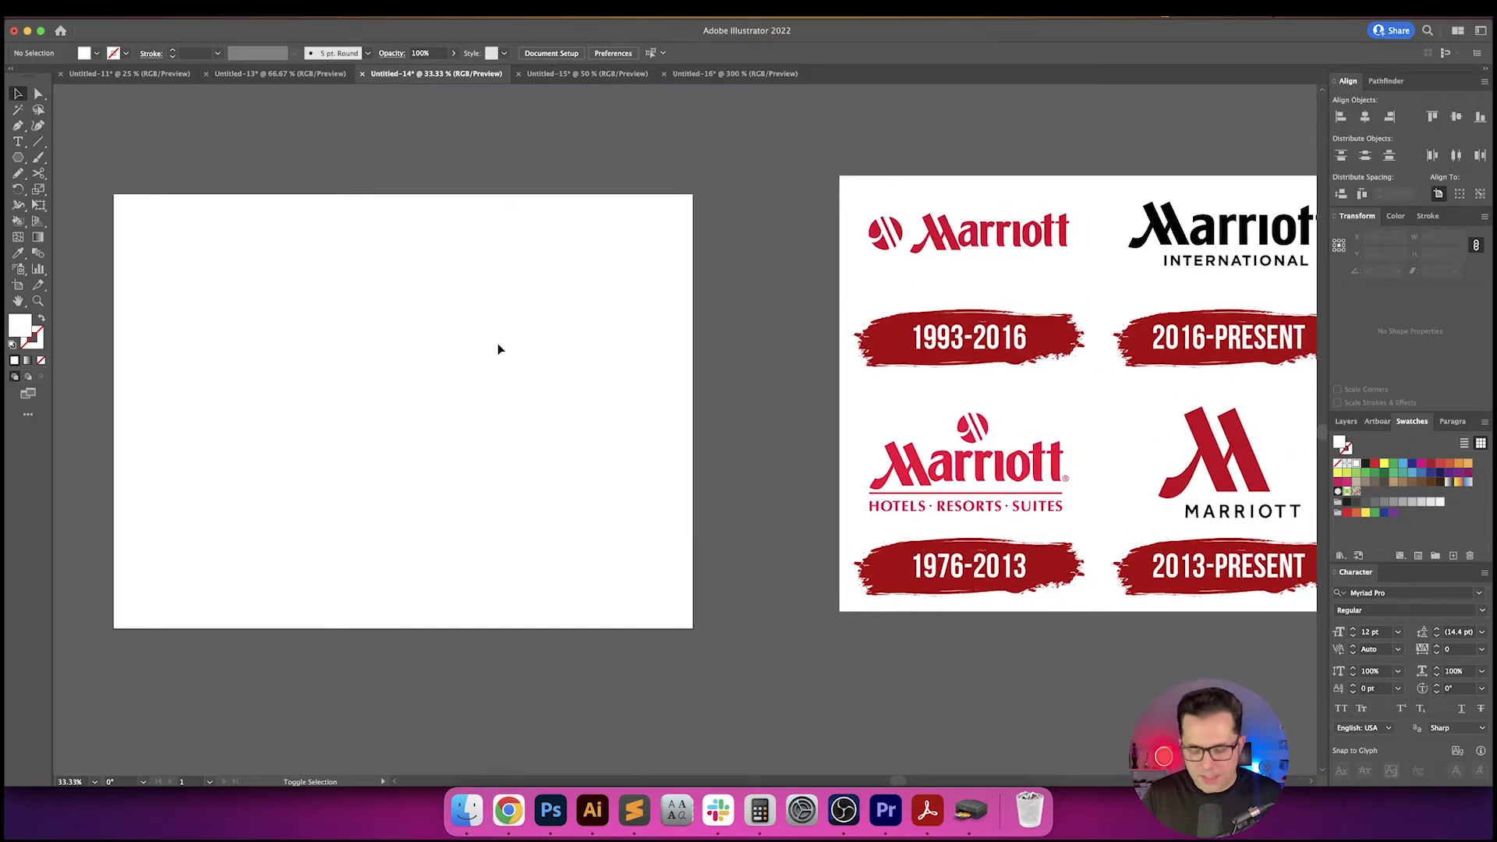
# - Enlarge Artboard 1 from its lower-right corner so that it extends beneath the left half of the logo image
pyautogui.hotkey('shift', 'o')
pyautogui.press('super+minus')
pyautogui.scroll(-2, 569, 428)
pyautogui.hscroll(-1, 568, 428)
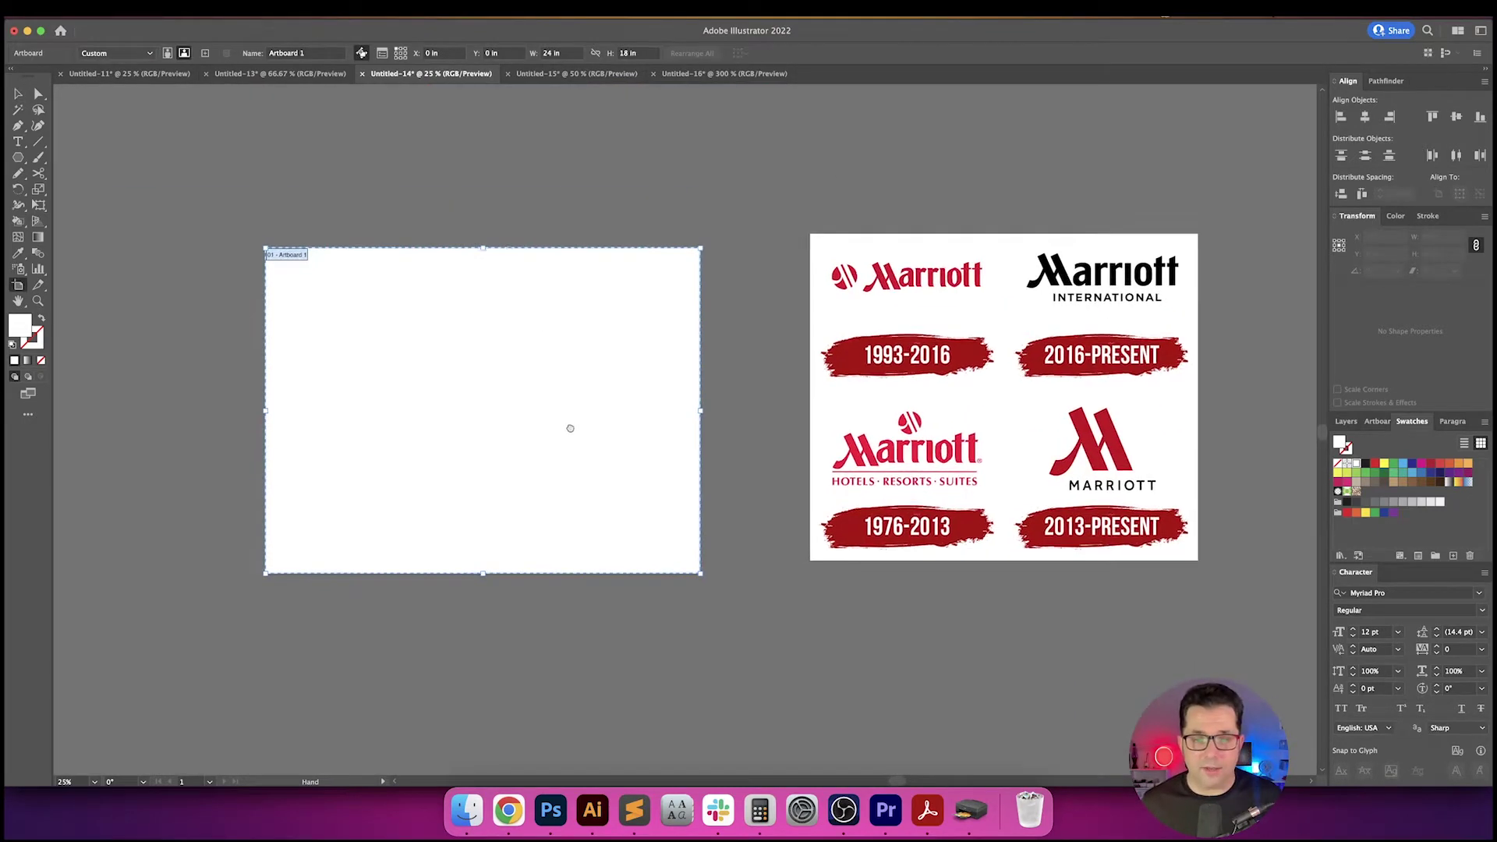
pyautogui.moveTo(723, 497); pyautogui.dragTo(1019, 688)
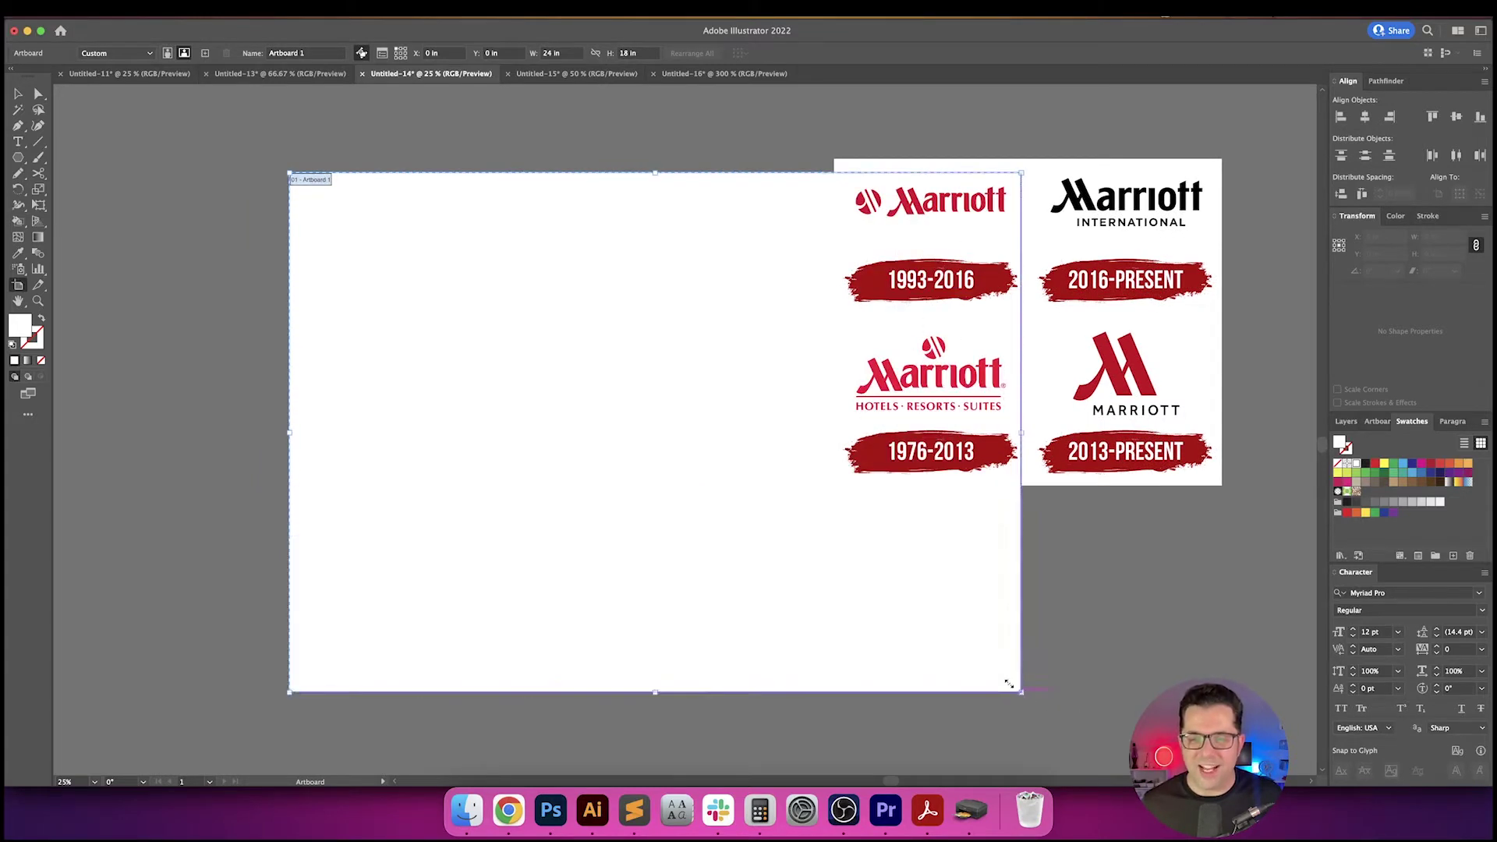
# - Shift the logo image sideways so that only its left part overlaps the artboard's upper-right corner, and deselect it
pyautogui.press('v')
pyautogui.hscroll(1, 798, 507)
pyautogui.moveTo(836, 442); pyautogui.dragTo(896, 444)
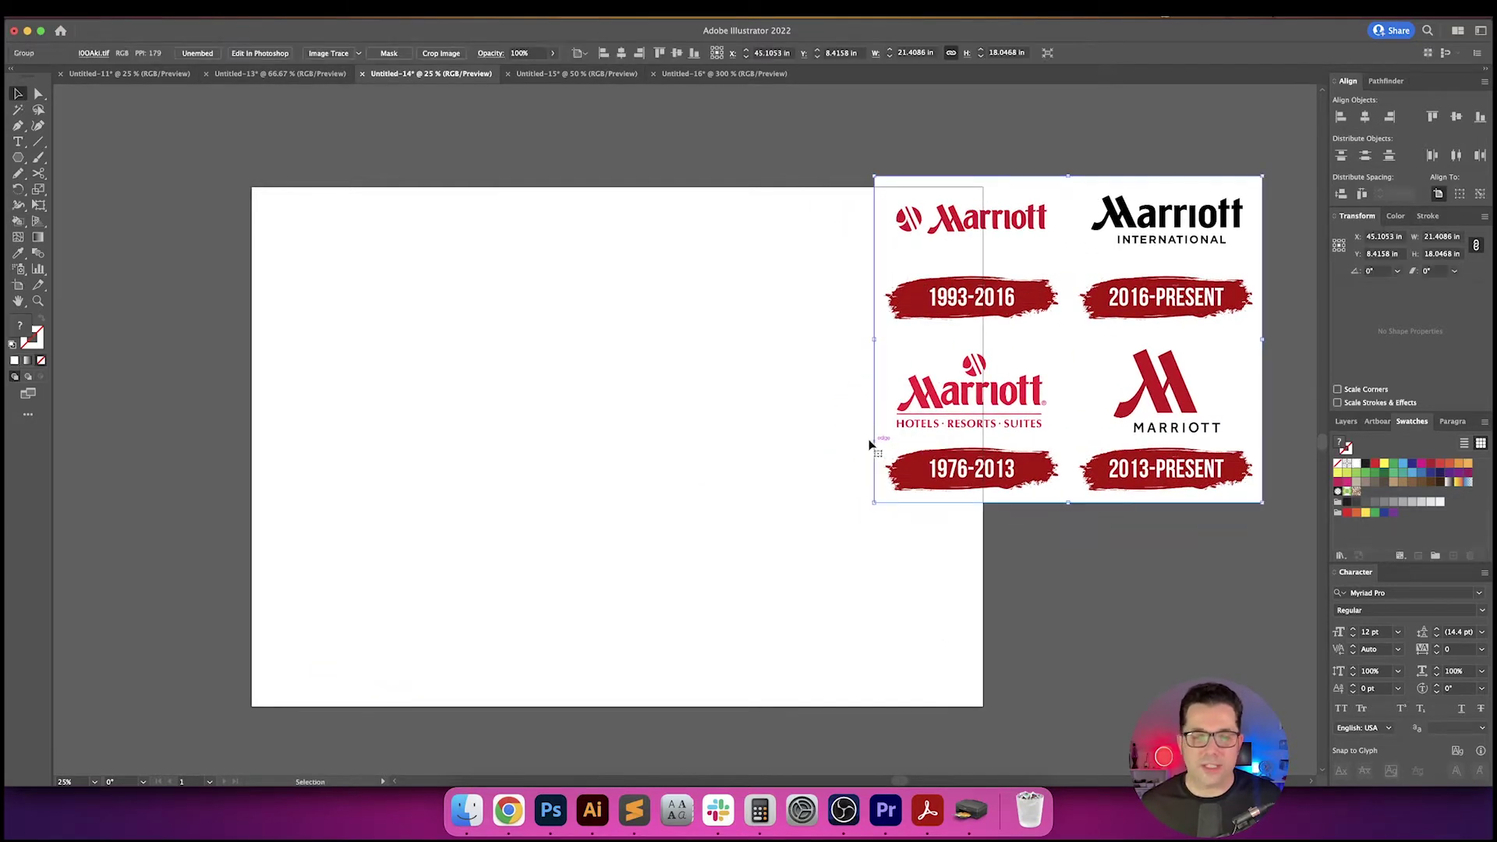
pyautogui.click(780, 421)
pyautogui.moveTo(781, 422); pyautogui.dragTo(883, 415)
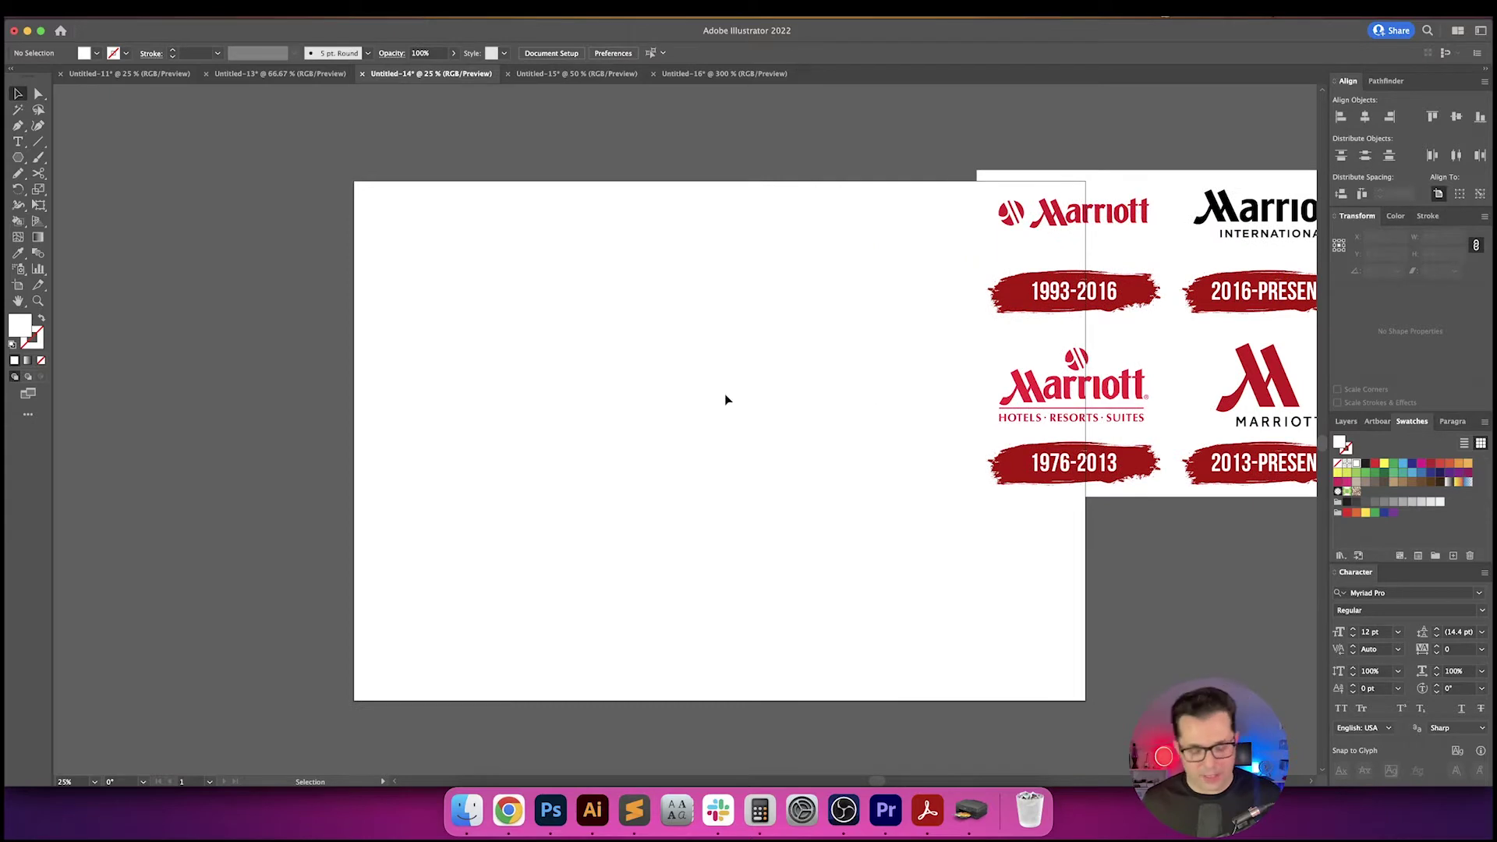
# - Add a "Lorem ipsum" point text on the artboard and scale it up to about 135.5 pt
pyautogui.press('t')
pyautogui.click(493, 383)
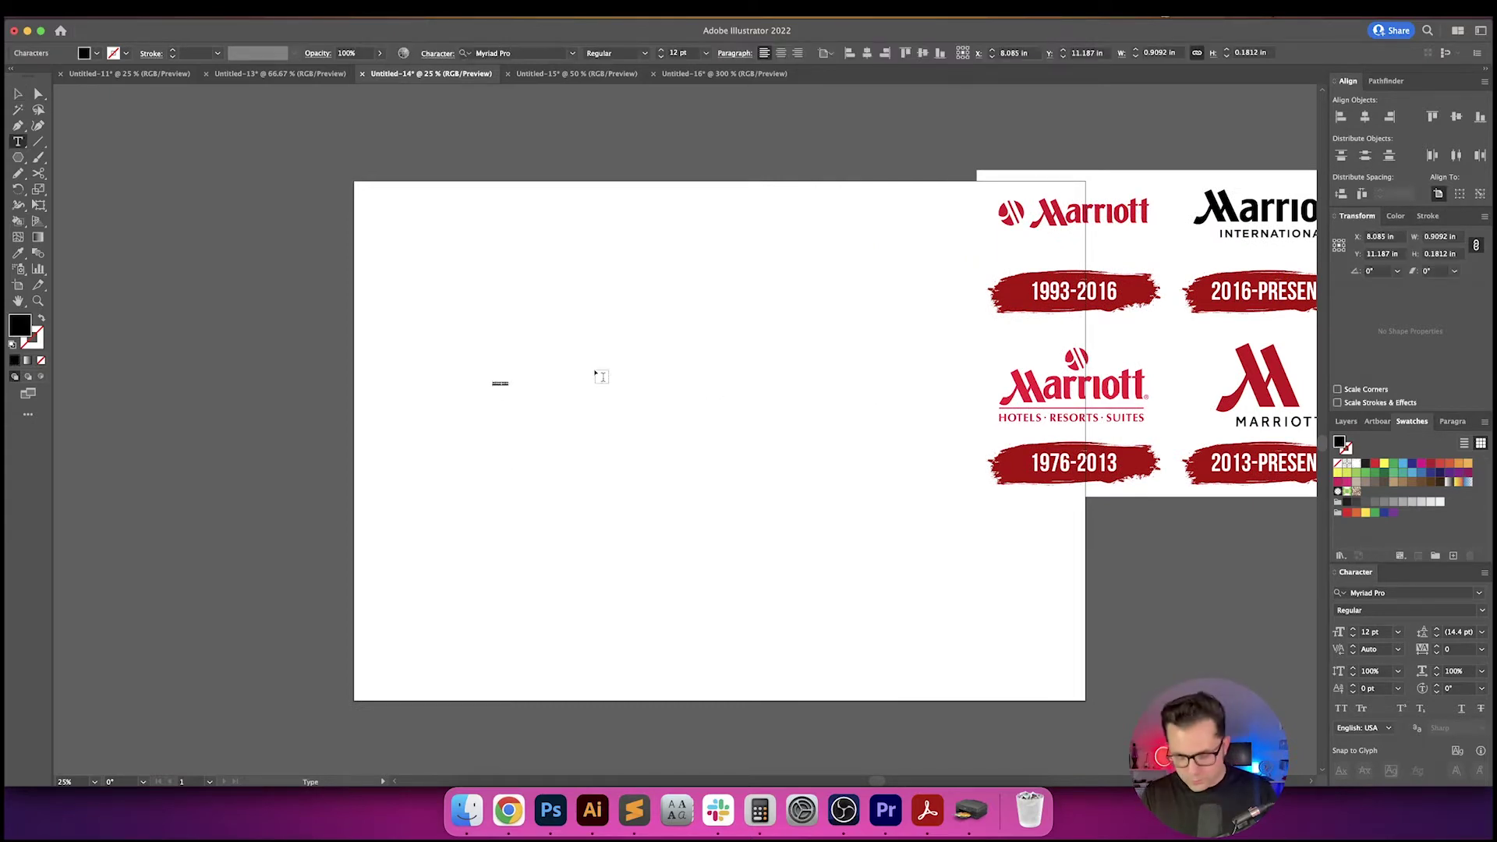
pyautogui.press('Escape')
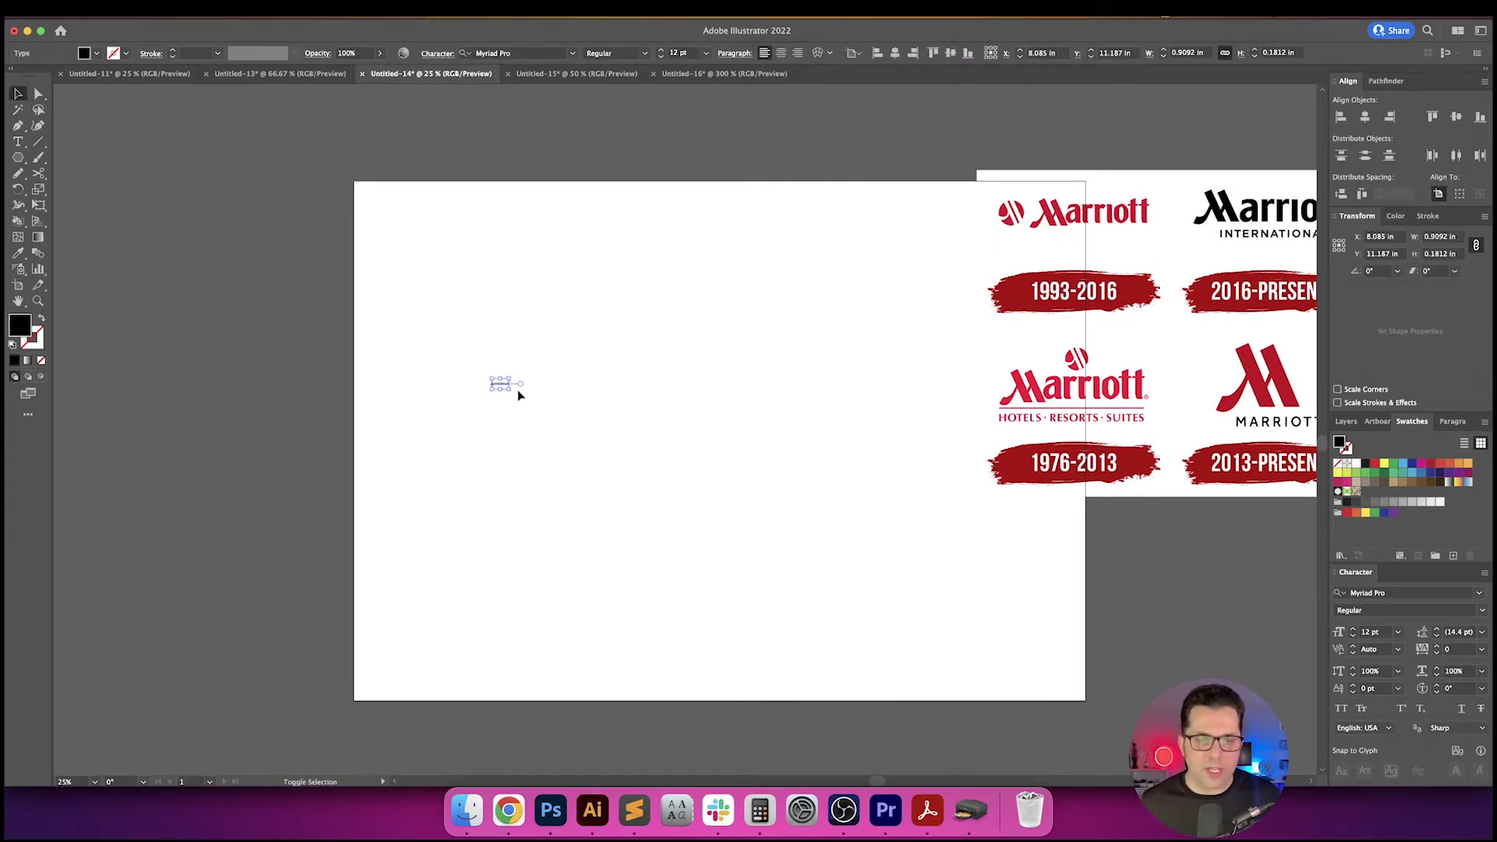
pyautogui.moveTo(509, 389); pyautogui.dragTo(636, 372)
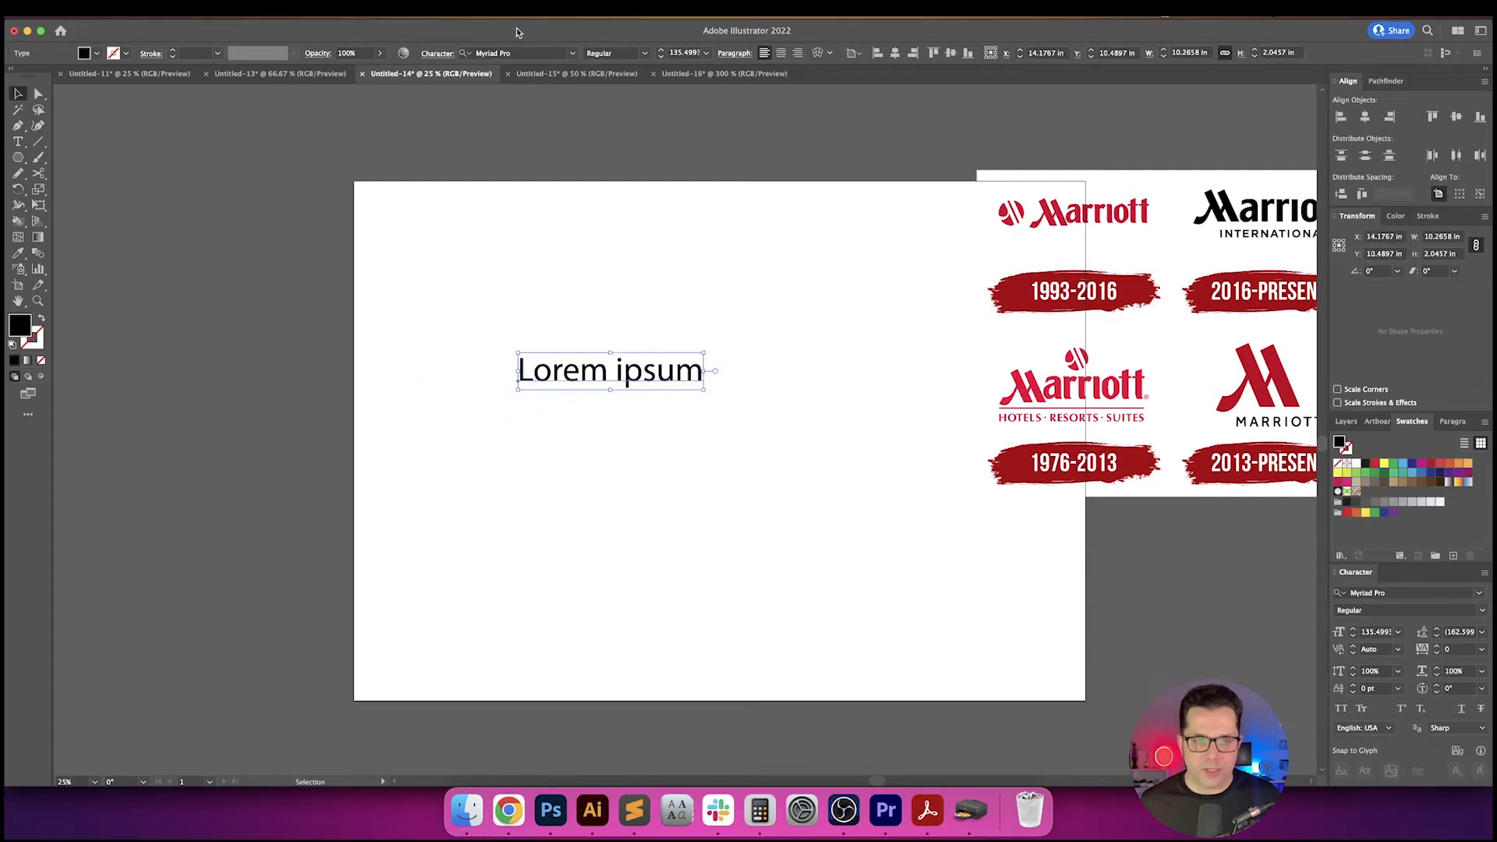
# - Set the font of the "Lorem ipsum" text to Rockwell Nova Bold
pyautogui.click(505, 53)
pyautogui.write('rockwell')
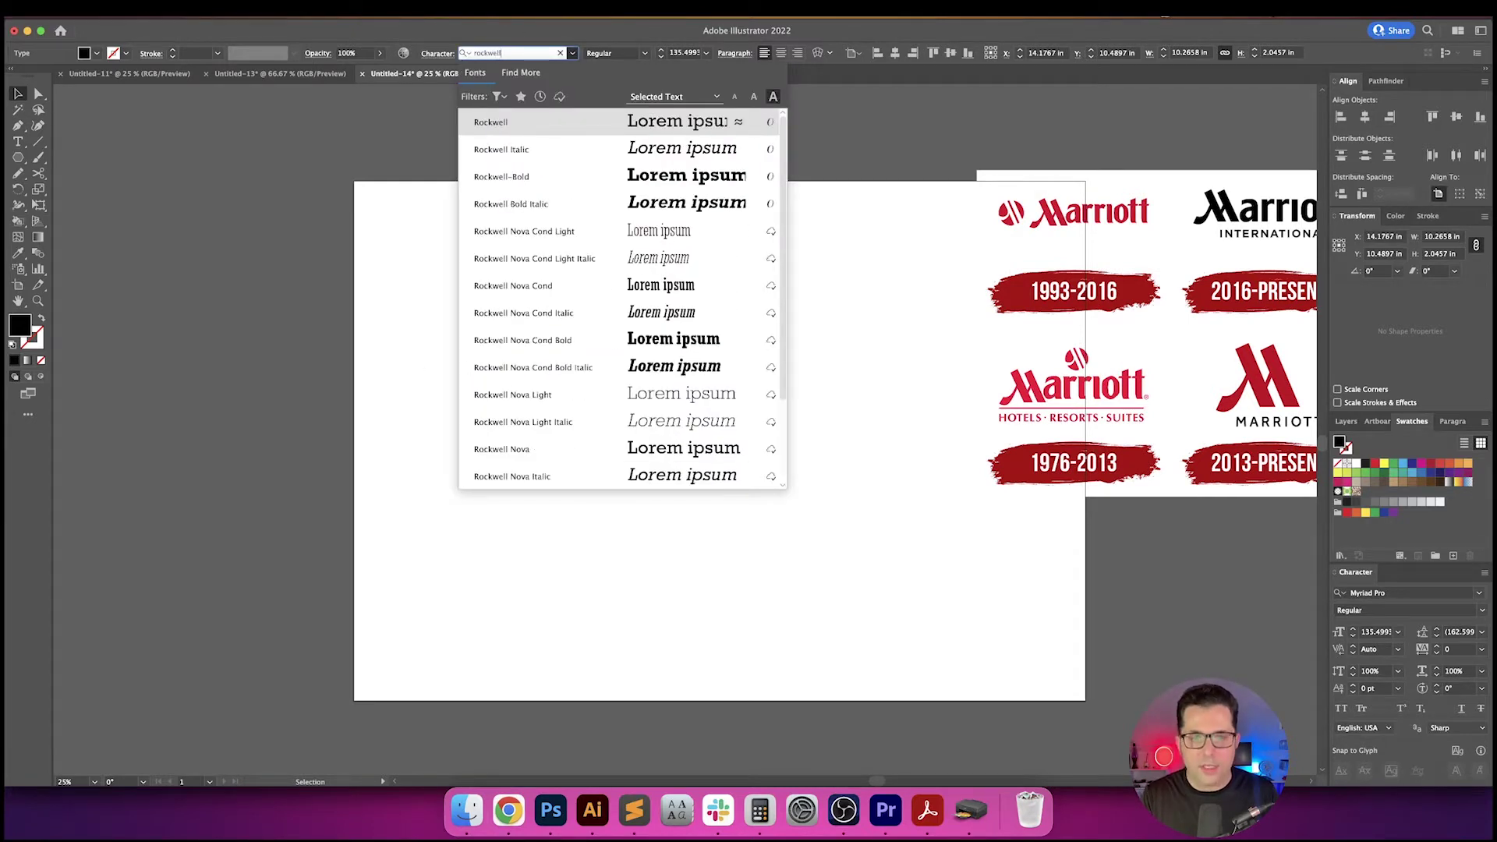
pyautogui.press('Down')
pyautogui.press('Down')
pyautogui.press('Down')
pyautogui.press('Down')
pyautogui.press('Down')
pyautogui.press('Down')
pyautogui.press('Down')
pyautogui.press('Down')
pyautogui.press('Down')
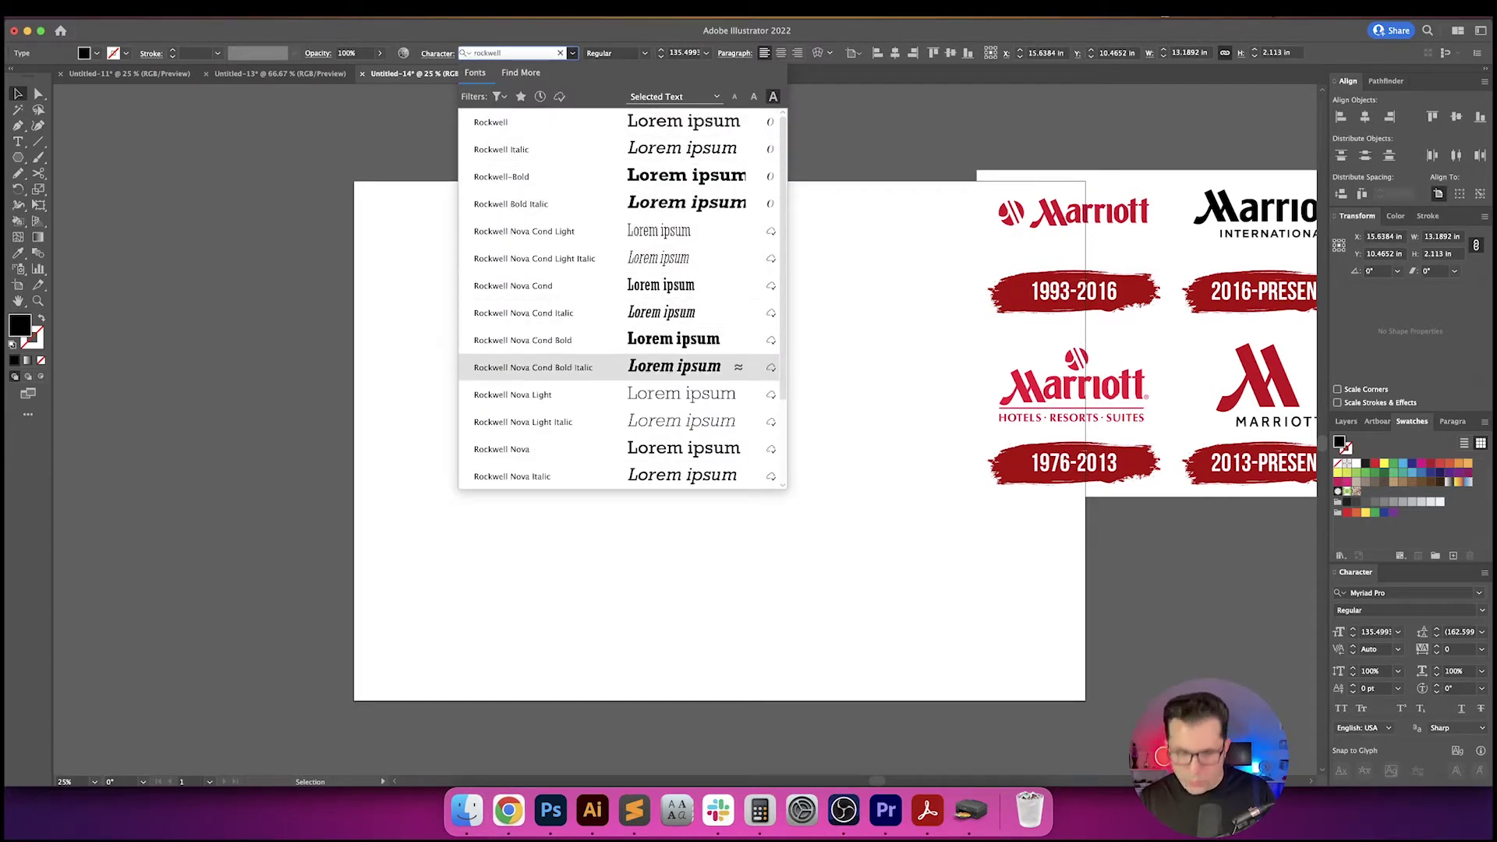
pyautogui.press('Down')
pyautogui.press('Down')
pyautogui.press('Up')
pyautogui.press('Up')
pyautogui.press('Up')
pyautogui.press('Up')
pyautogui.press('Down')
pyautogui.press('Down')
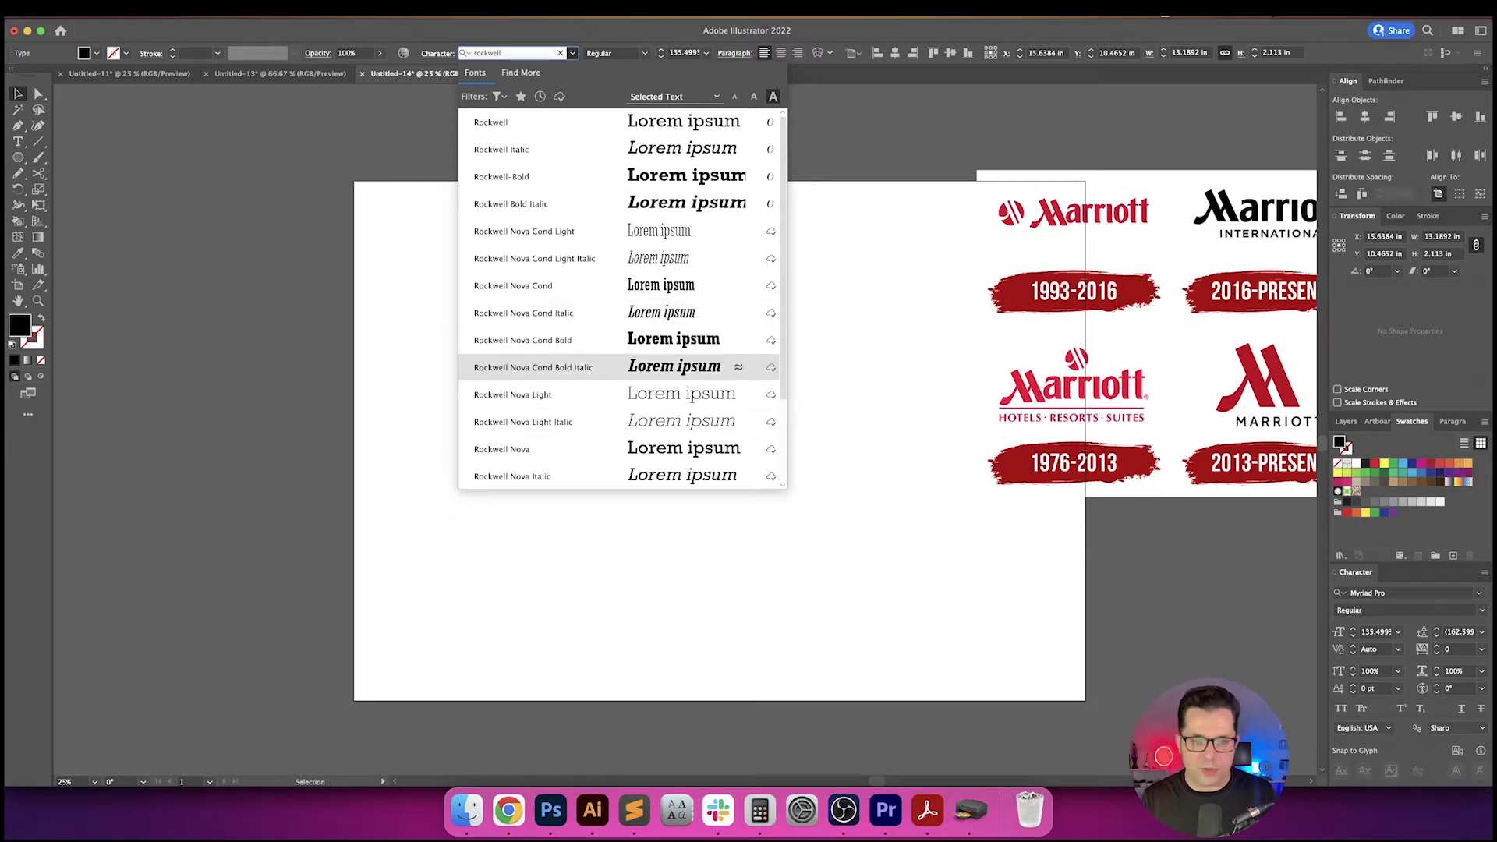
pyautogui.press('Up')
pyautogui.press('Down')
pyautogui.press('Down')
pyautogui.press('Down')
pyautogui.press('Down')
pyautogui.press('Down')
pyautogui.press('Down')
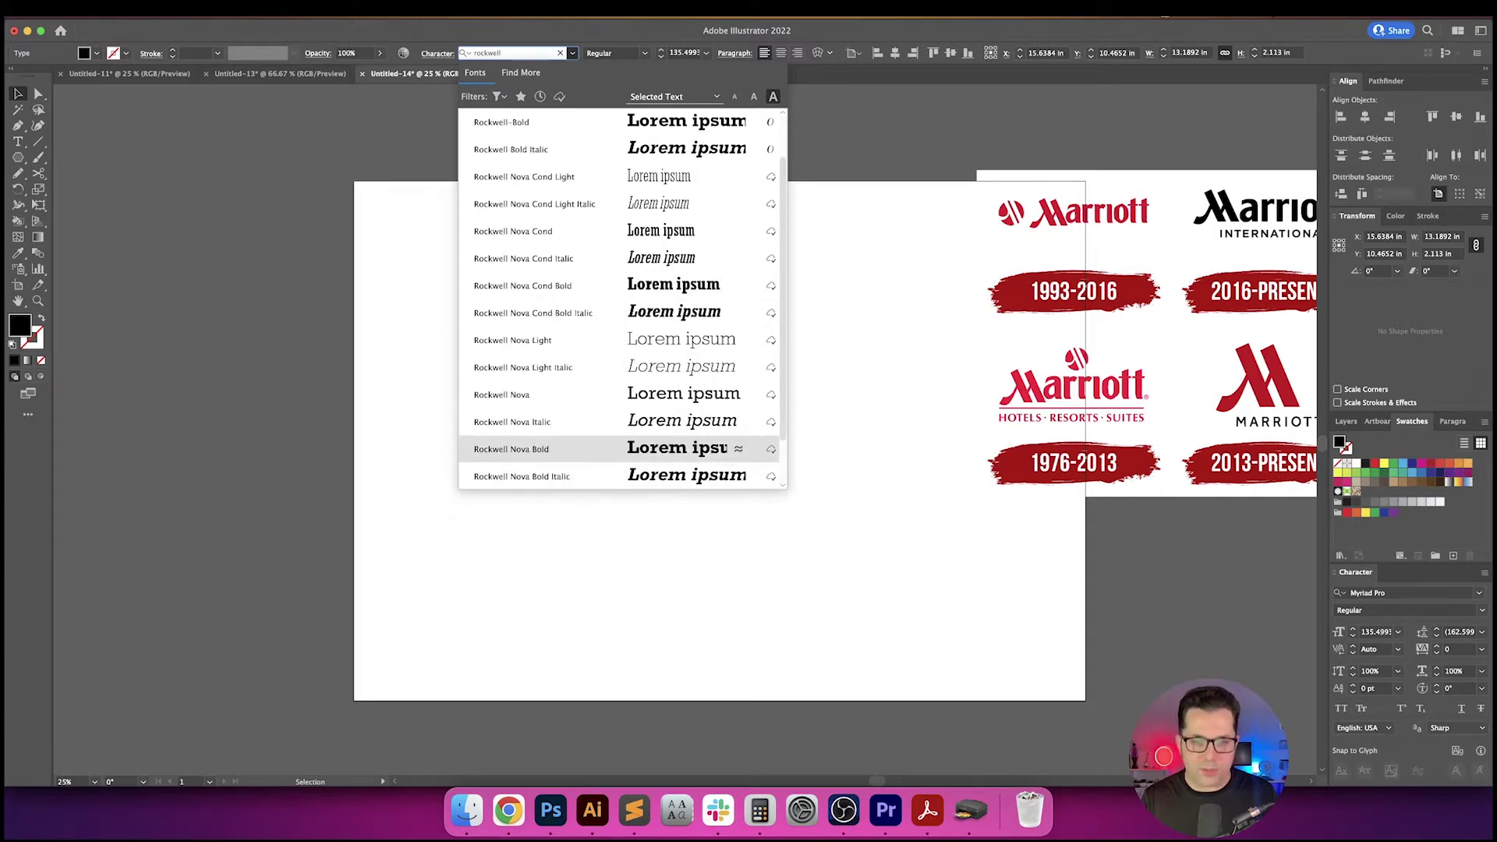
pyautogui.press('Up')
pyautogui.press('Down')
pyautogui.press('Return')
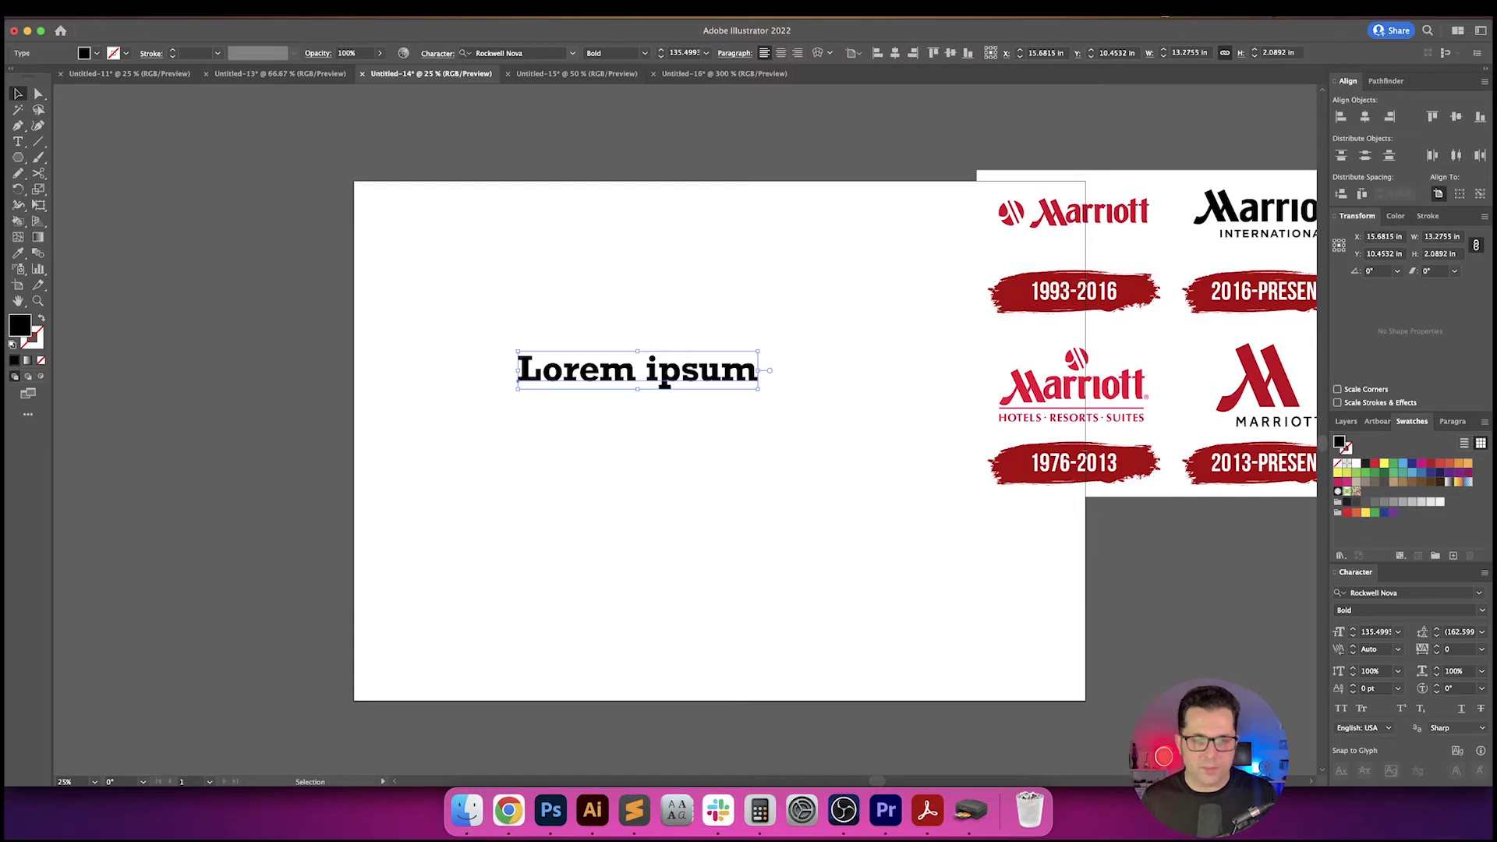
# - Arrange two stacked copies of the Rockwell text and replace the upper one's wording with "Marriott"
pyautogui.moveTo(663, 367)
pyautogui.mouseDown()
pyautogui.moveTo(654, 321)
pyautogui.moveTo(653, 386)
pyautogui.mouseUp()
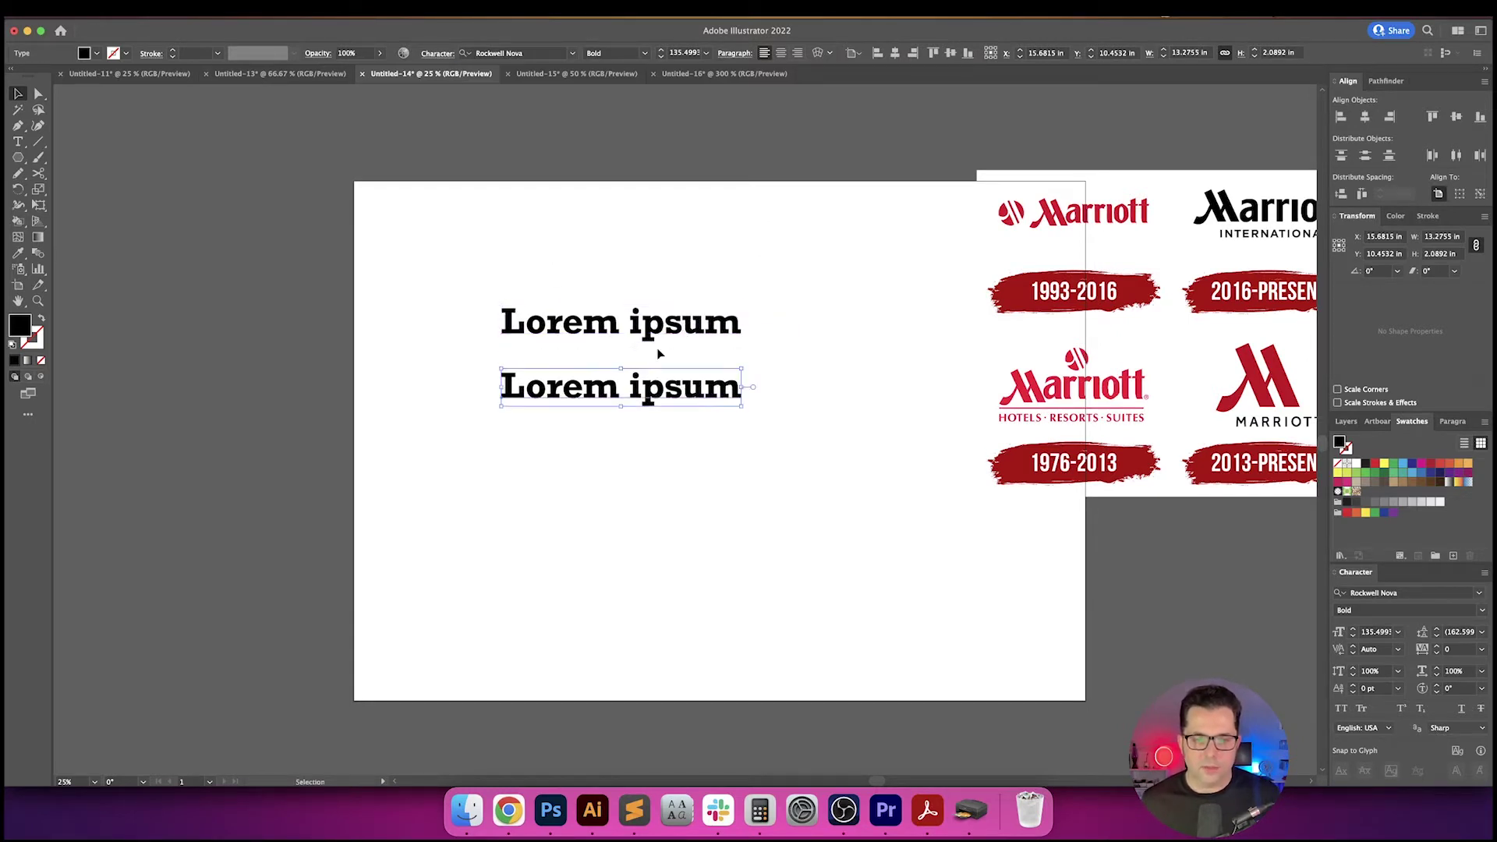
pyautogui.press('t')
pyautogui.tripleClick(660, 338)
pyautogui.write('Marriott')
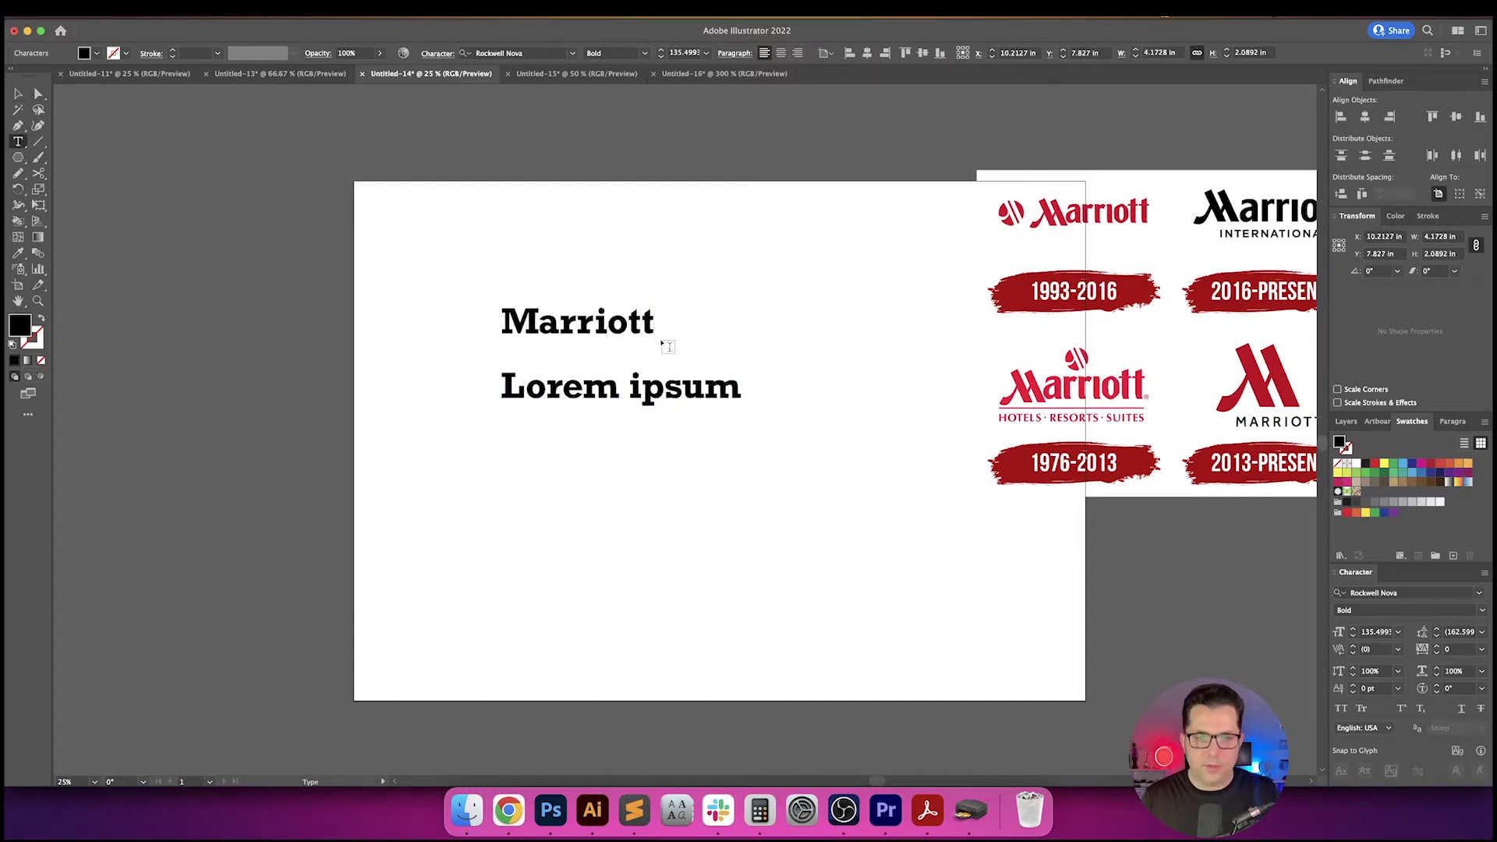
# - Duplicate the remaining "Lorem ipsum" line straight below itself to make a third line
pyautogui.tripleClick(667, 398)
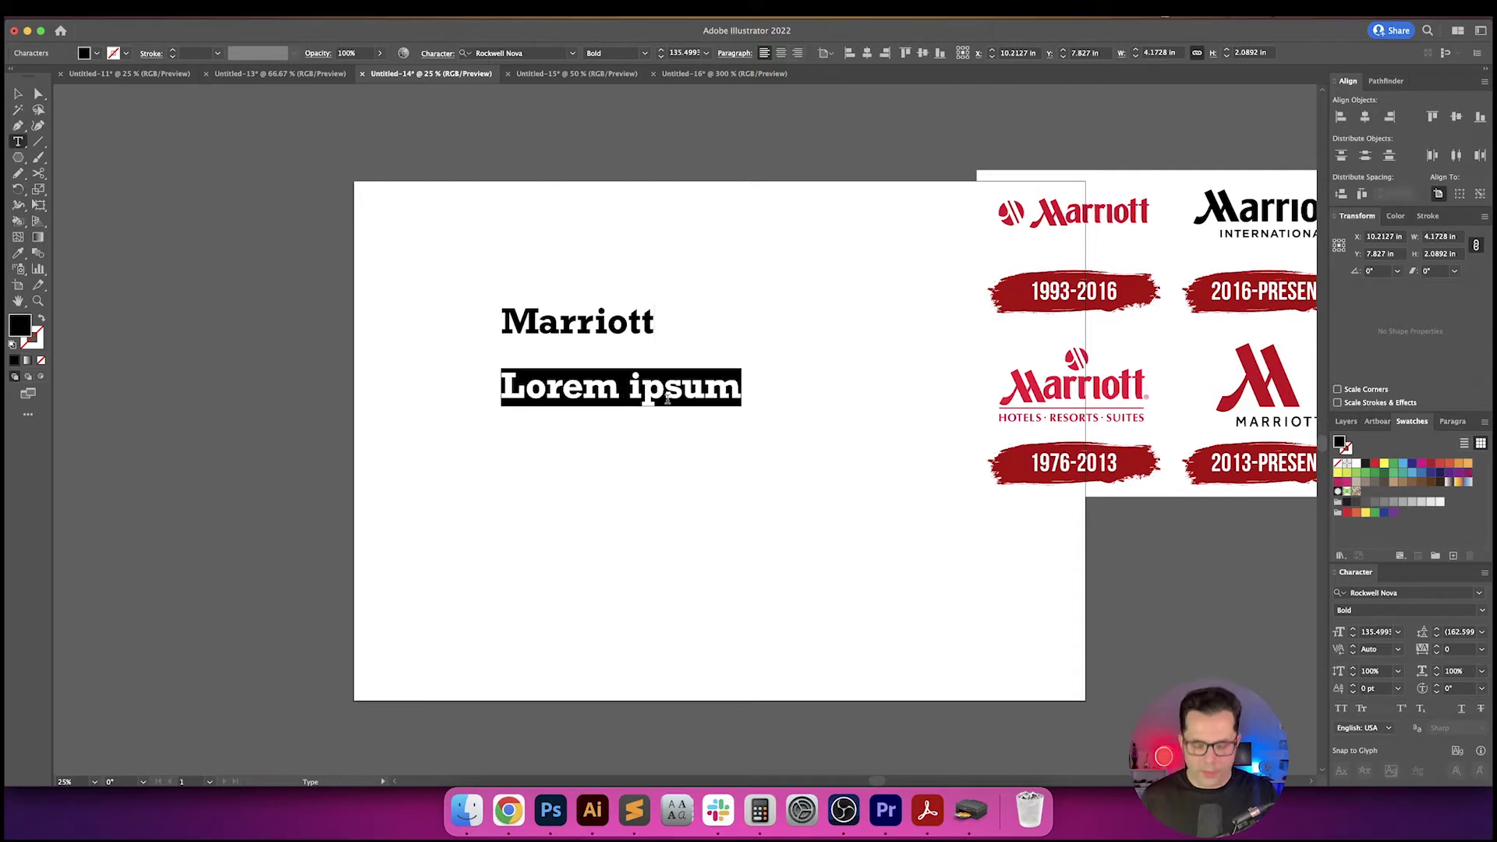
pyautogui.press('Escape')
pyautogui.keyDown('alt'); pyautogui.moveTo(668, 400); pyautogui.dragTo(667, 464); pyautogui.keyUp('alt')
# - Set the font of the middle "Lorem ipsum" line to Casablanca URW Bold
pyautogui.click(506, 52)
pyautogui.write('casa')
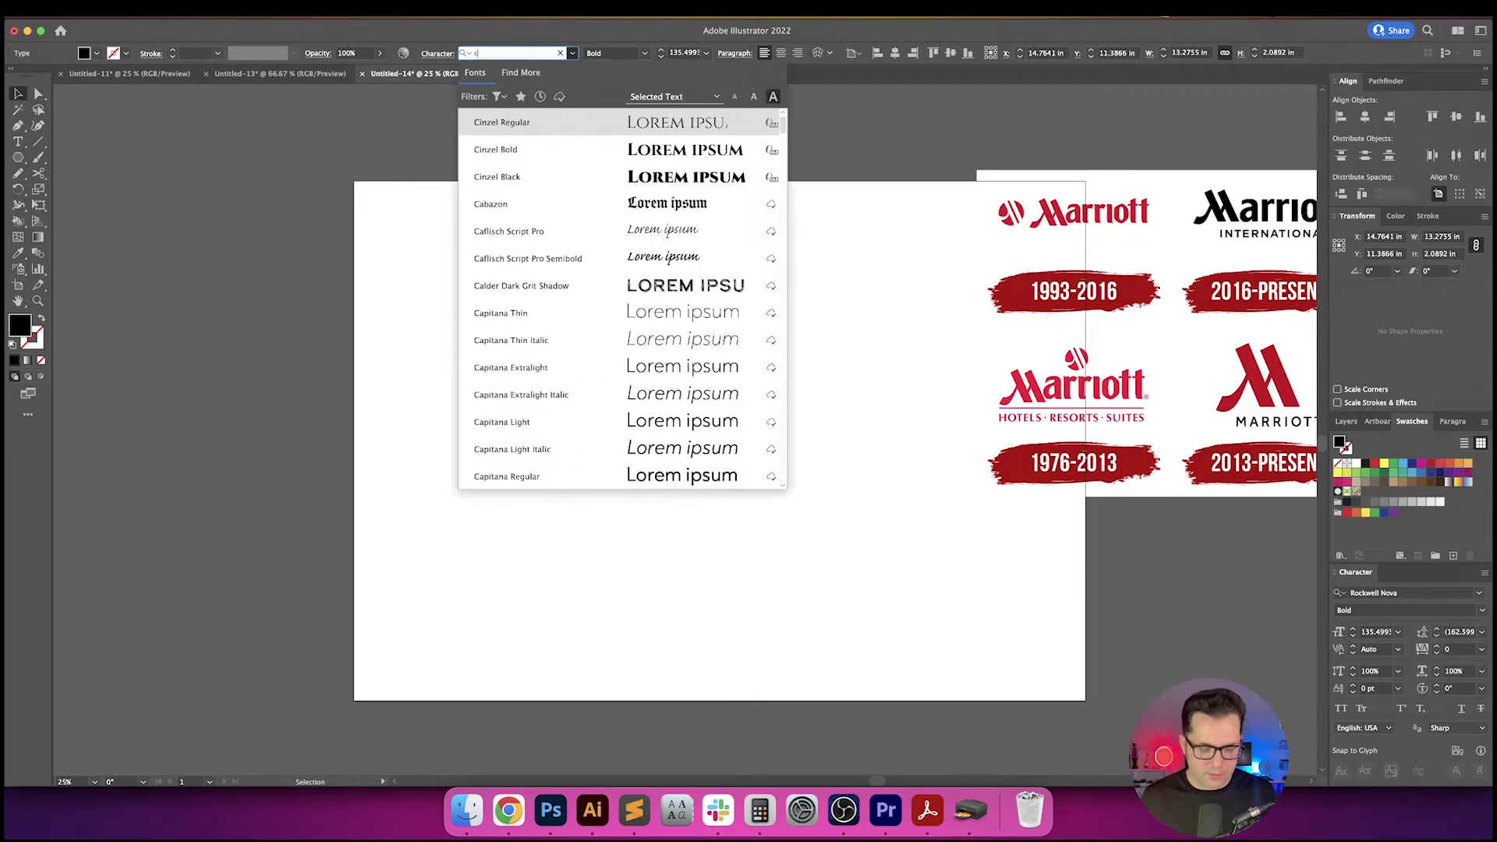
pyautogui.press('Down')
pyautogui.press('Down')
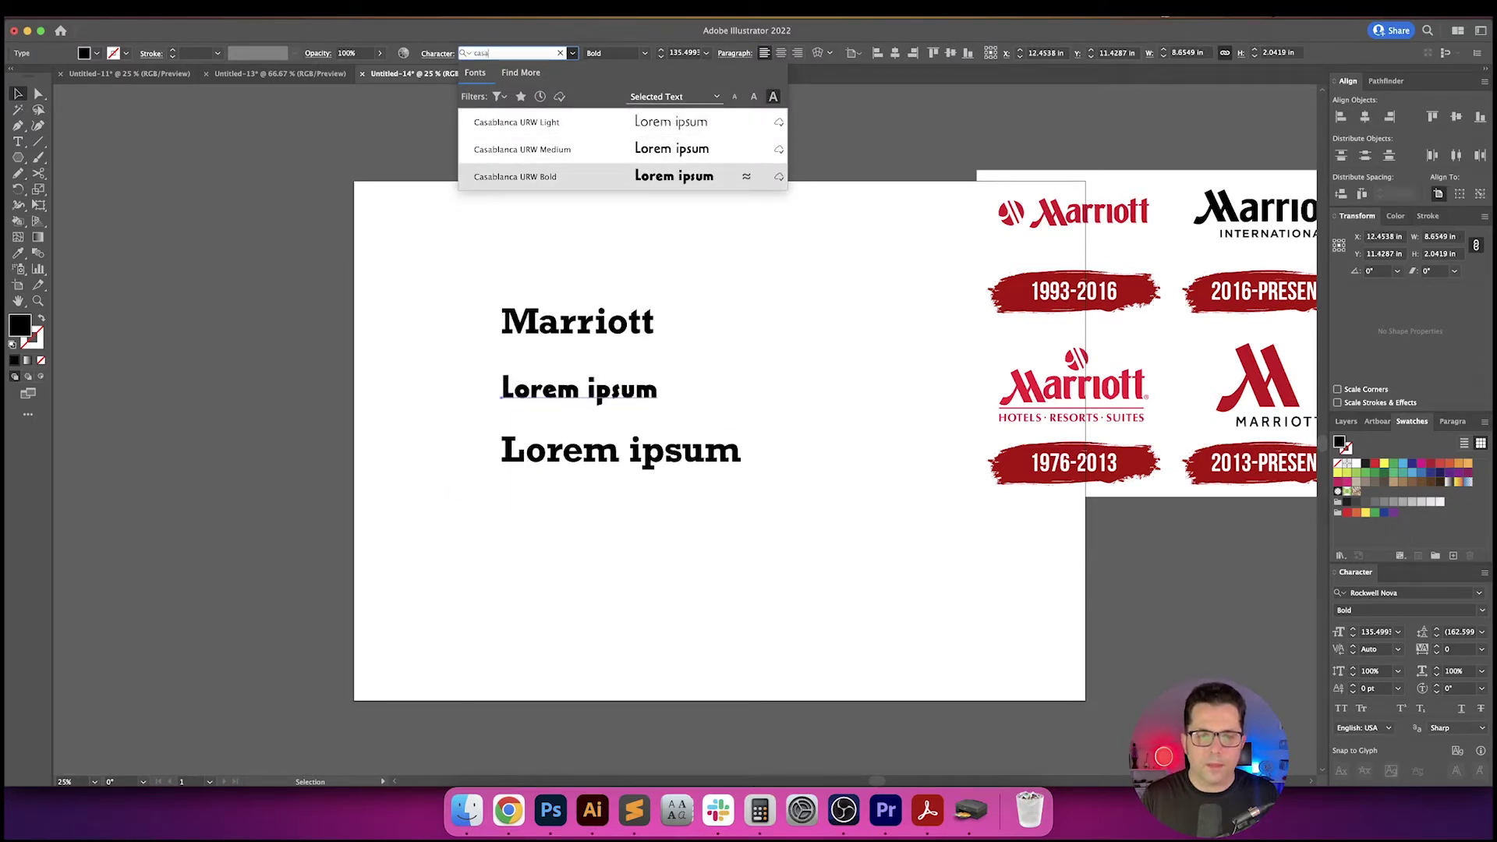
pyautogui.press('Return')
# - Replace the wording of the middle Casablanca line with "Marriott"
pyautogui.doubleClick(577, 396)
pyautogui.tripleClick(589, 396)
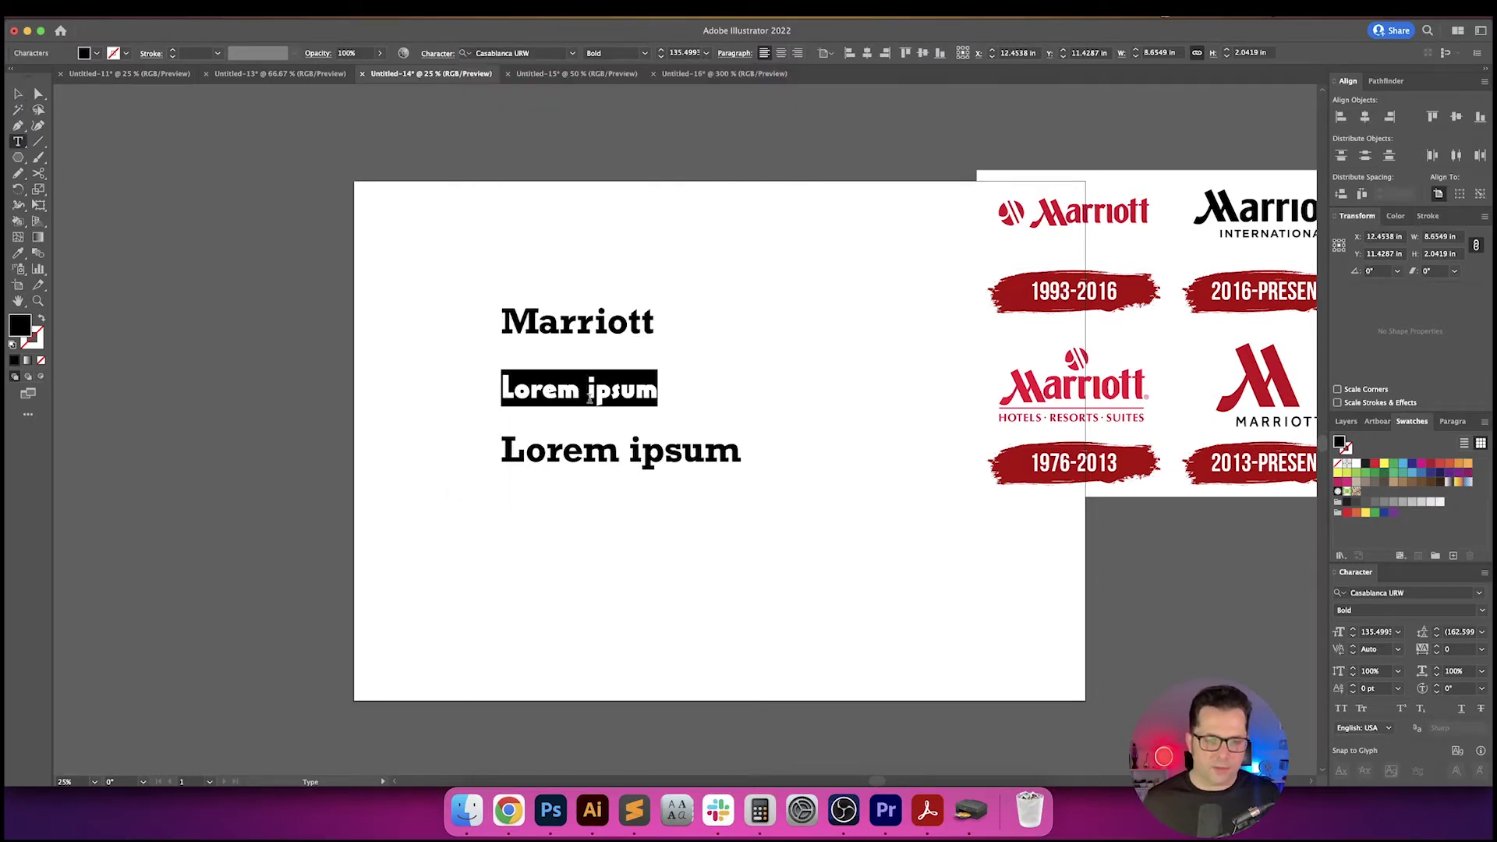
pyautogui.write('Marriott')
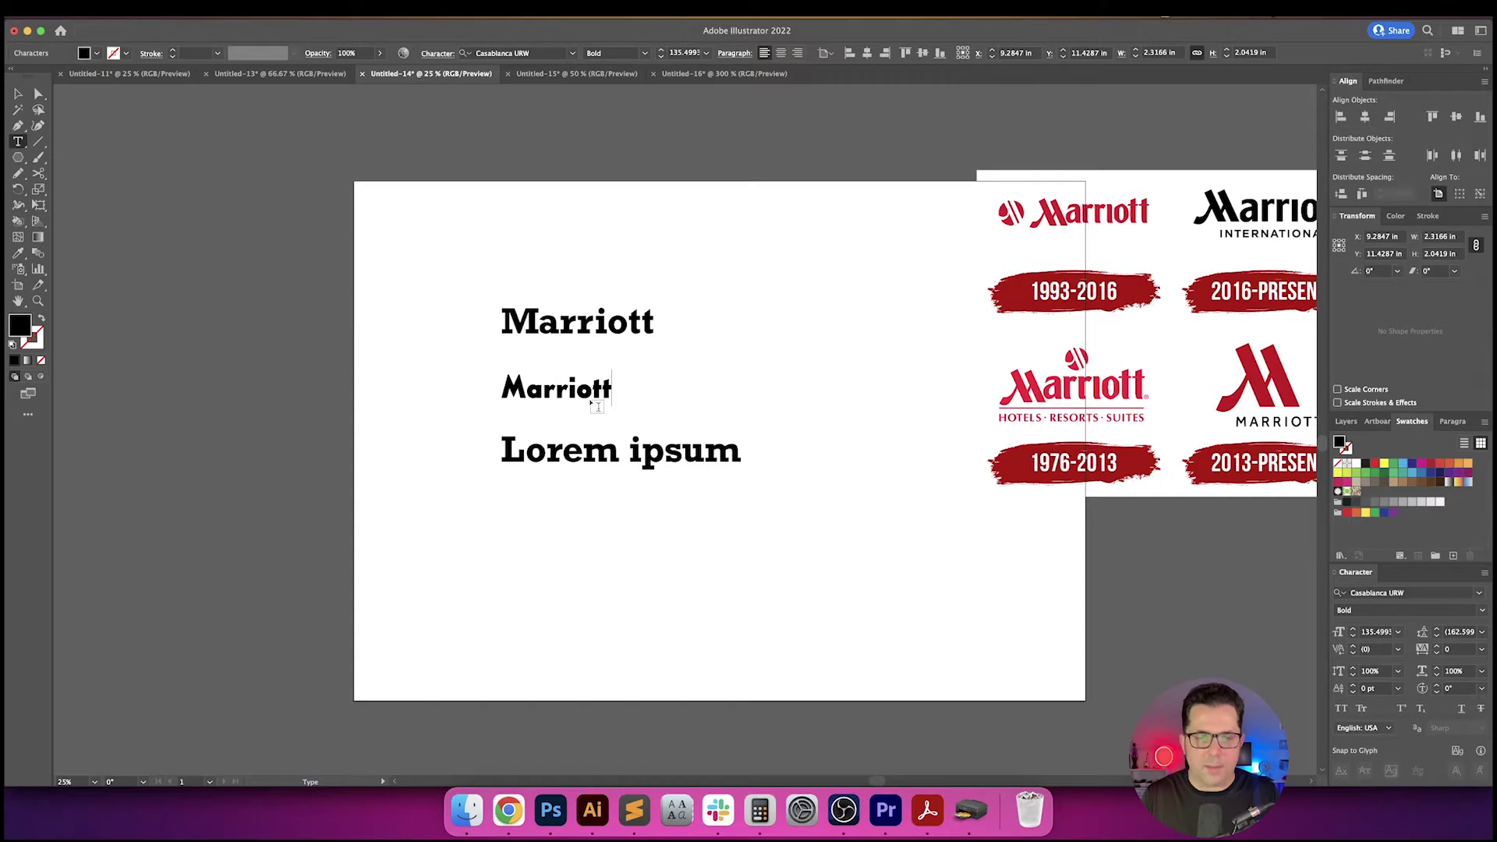
pyautogui.press('Escape')
# - Set the font of the third "Lorem ipsum" line to Tangier Black
pyautogui.click(647, 460)
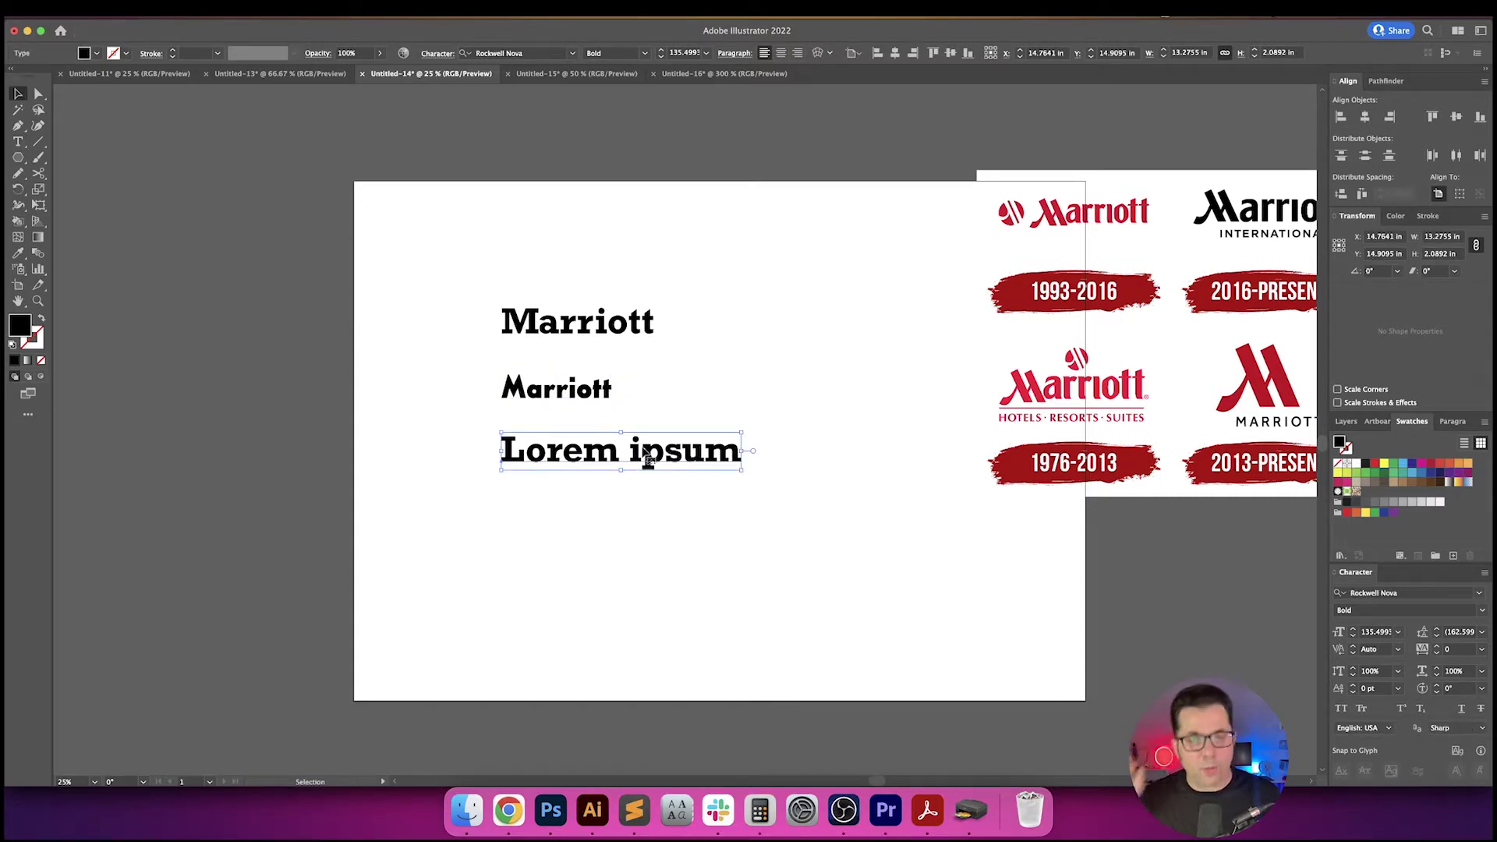
pyautogui.click(539, 51)
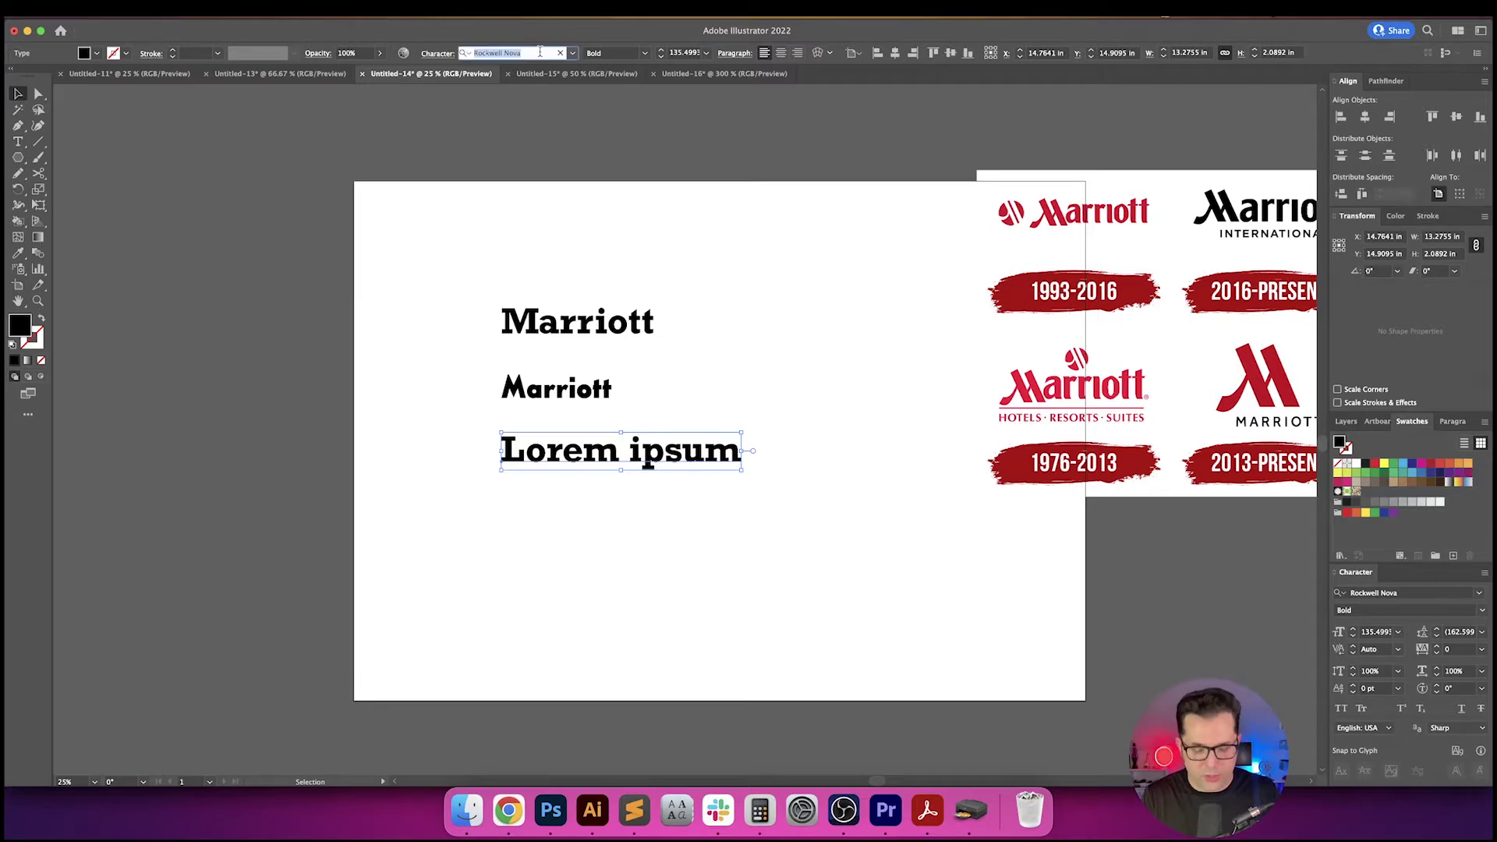
pyautogui.write('an')
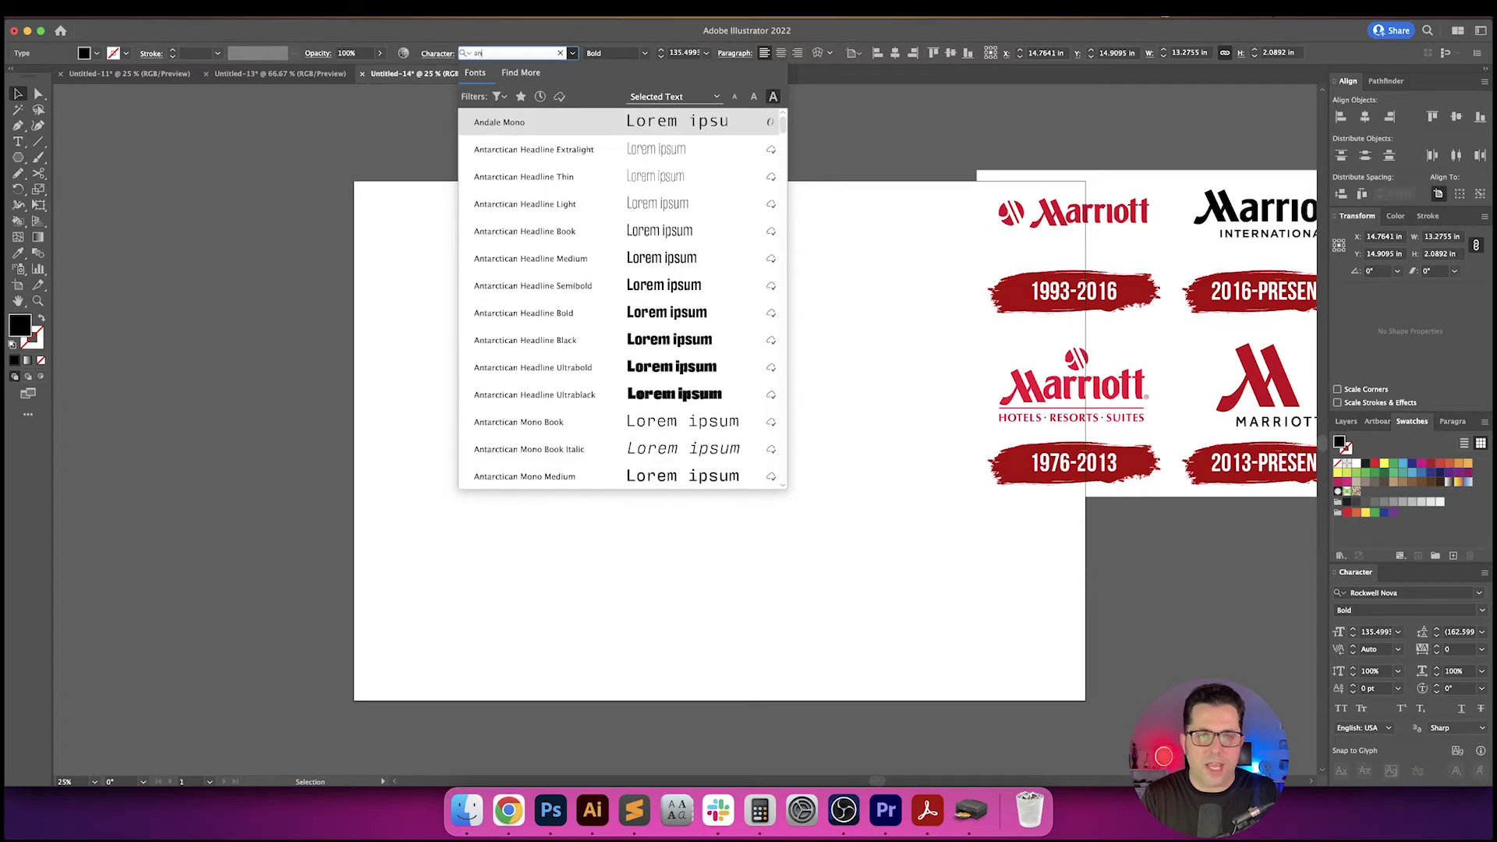
pyautogui.press('BackSpace')
pyautogui.press('BackSpace')
pyautogui.write('tangi')
pyautogui.press('Down')
pyautogui.press('Down')
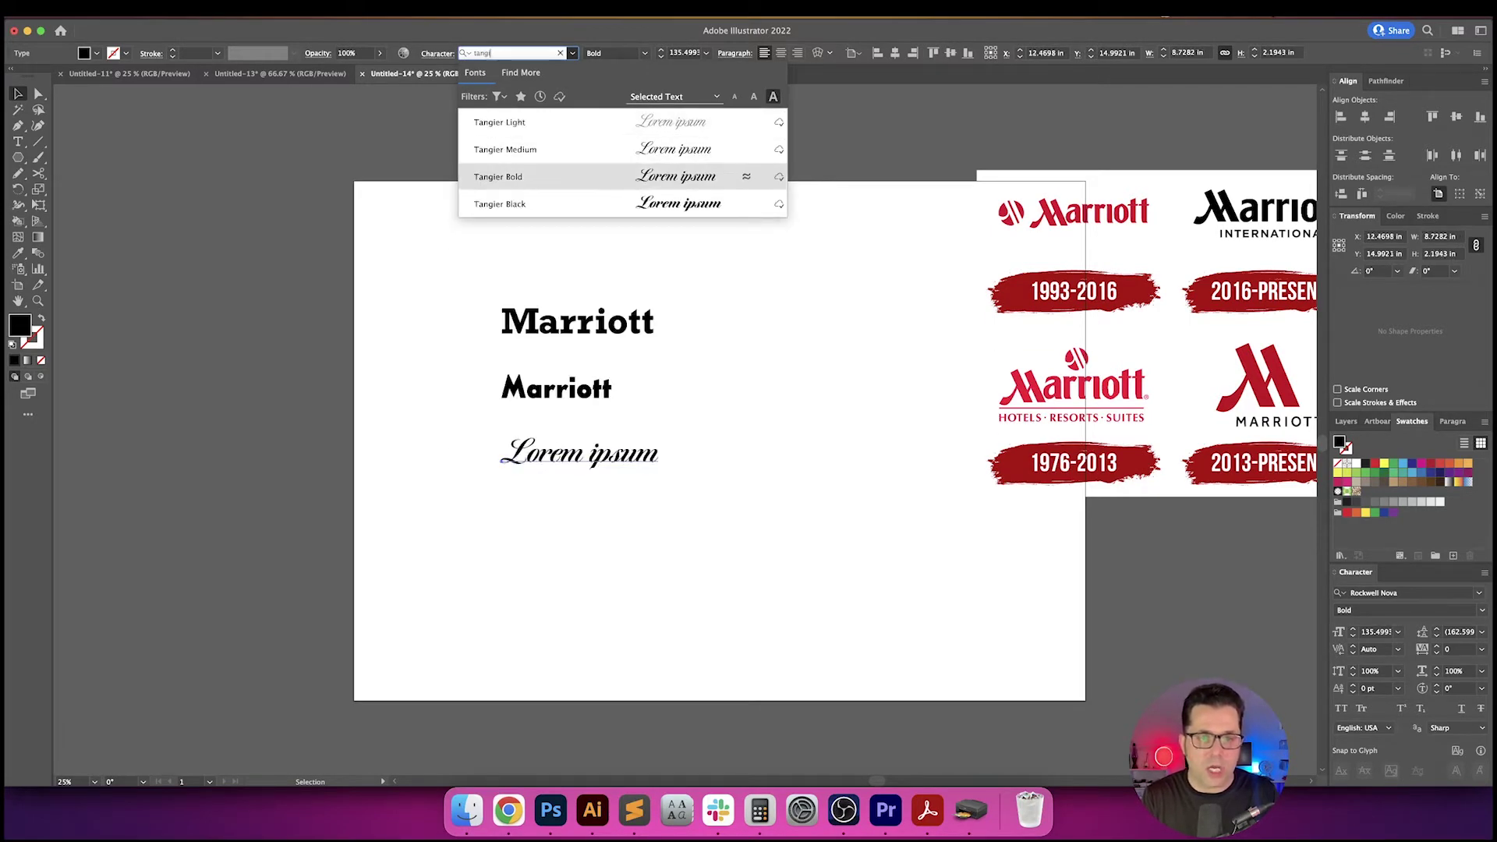
pyautogui.press('Down')
pyautogui.press('Up')
pyautogui.press('Down')
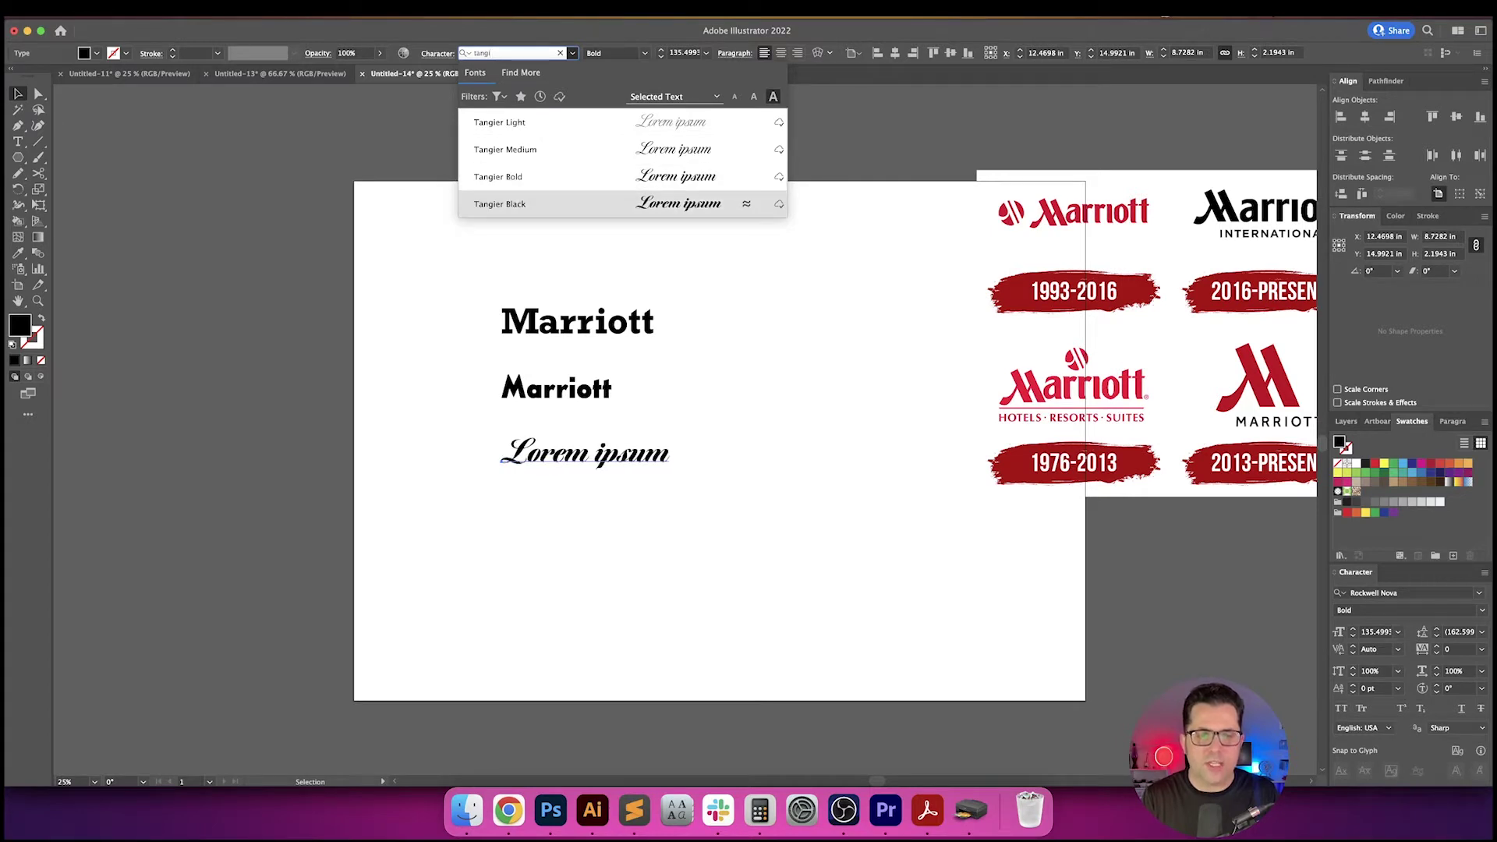
pyautogui.press('Return')
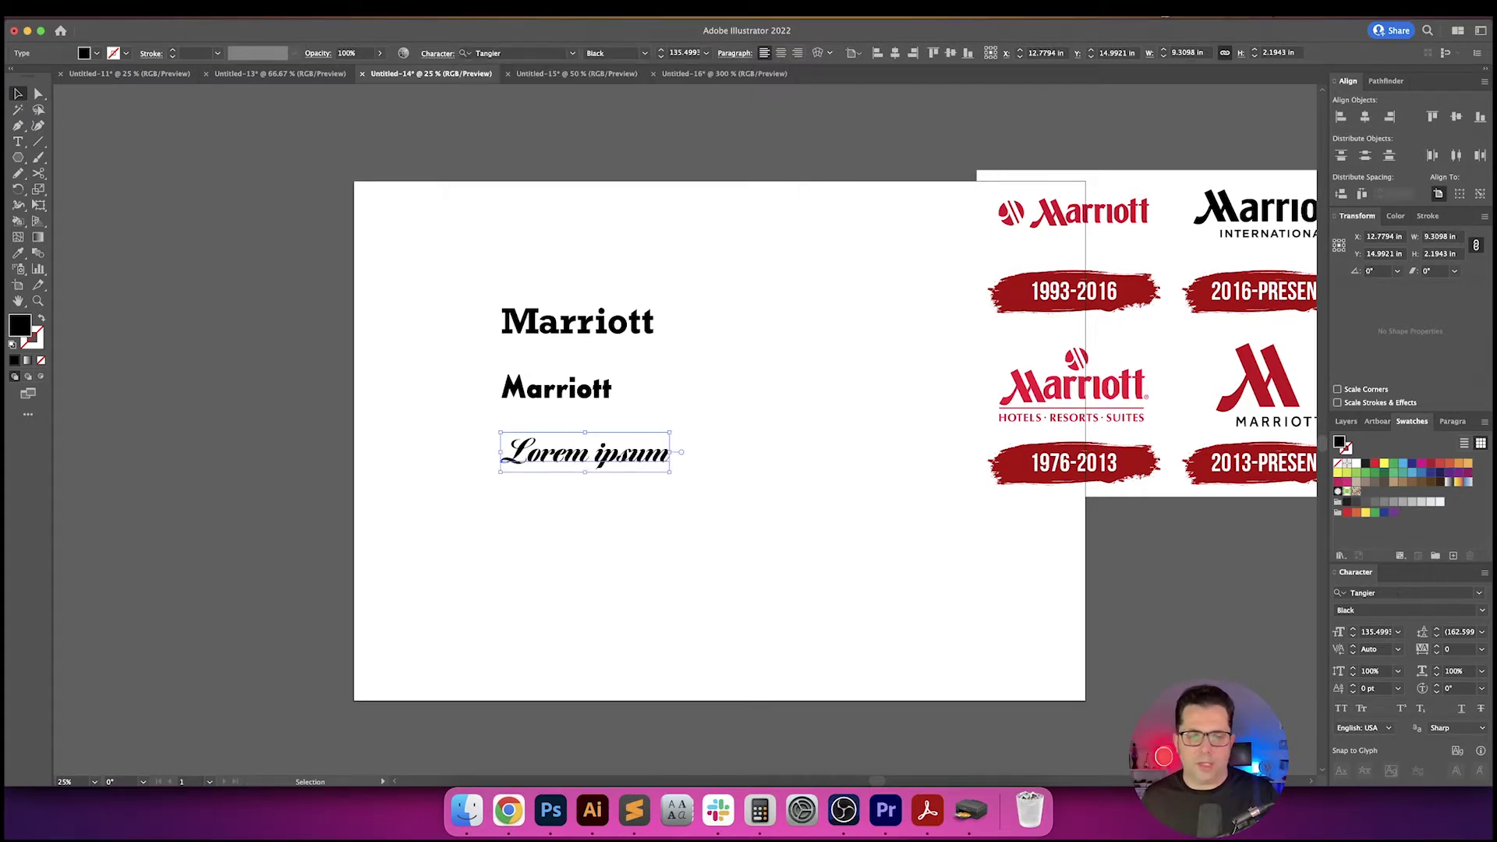
# - Enlarge the Tangier line to about 282 pt, move it clear of the line above, and replace its wording with "Marriott"
pyautogui.moveTo(669, 472); pyautogui.dragTo(696, 494)
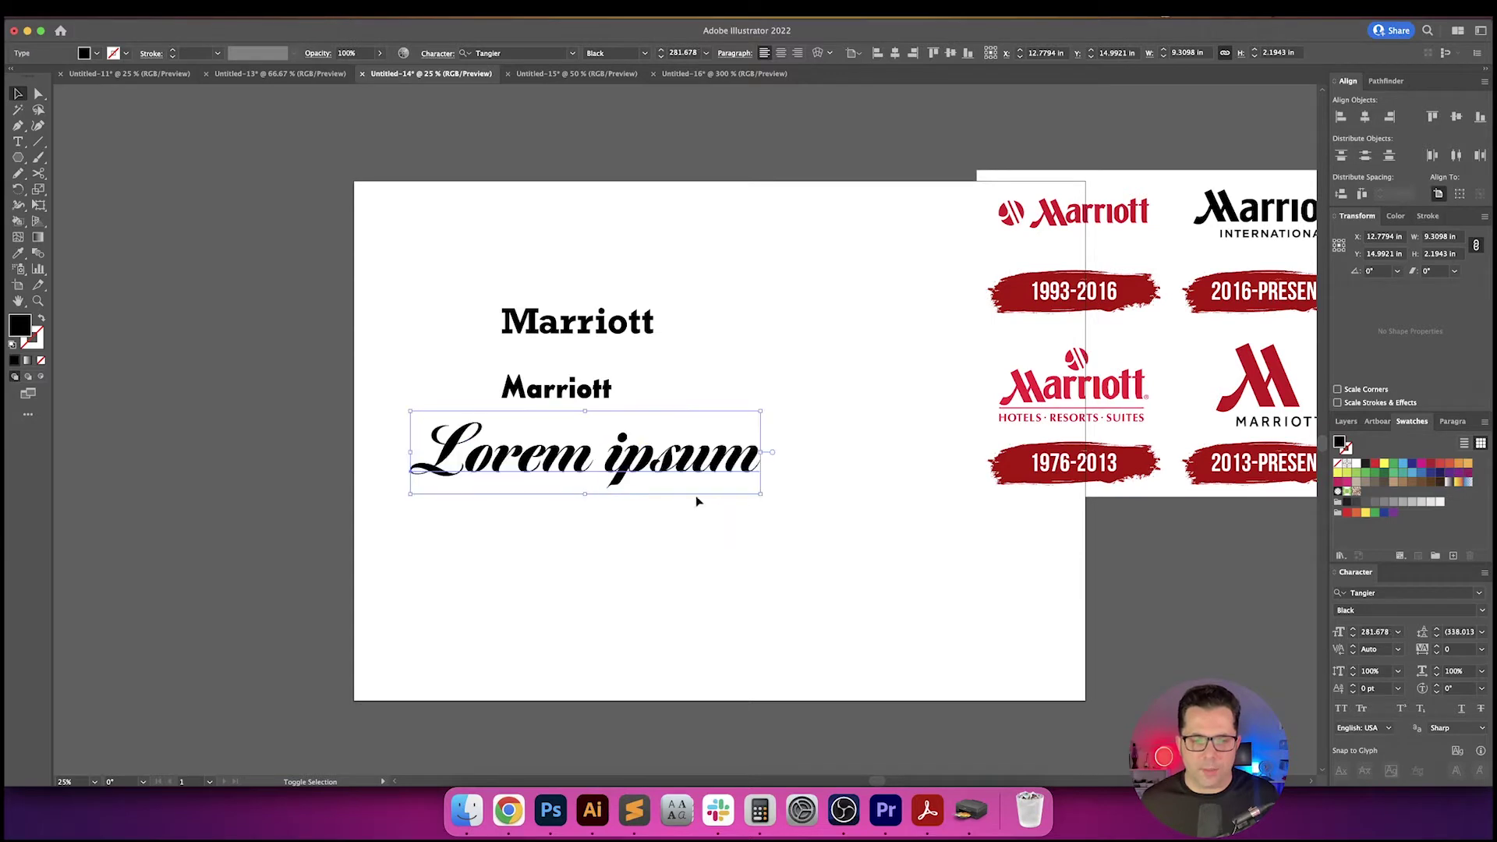
pyautogui.moveTo(586, 460); pyautogui.dragTo(616, 481)
pyautogui.press('t')
pyautogui.tripleClick(616, 480)
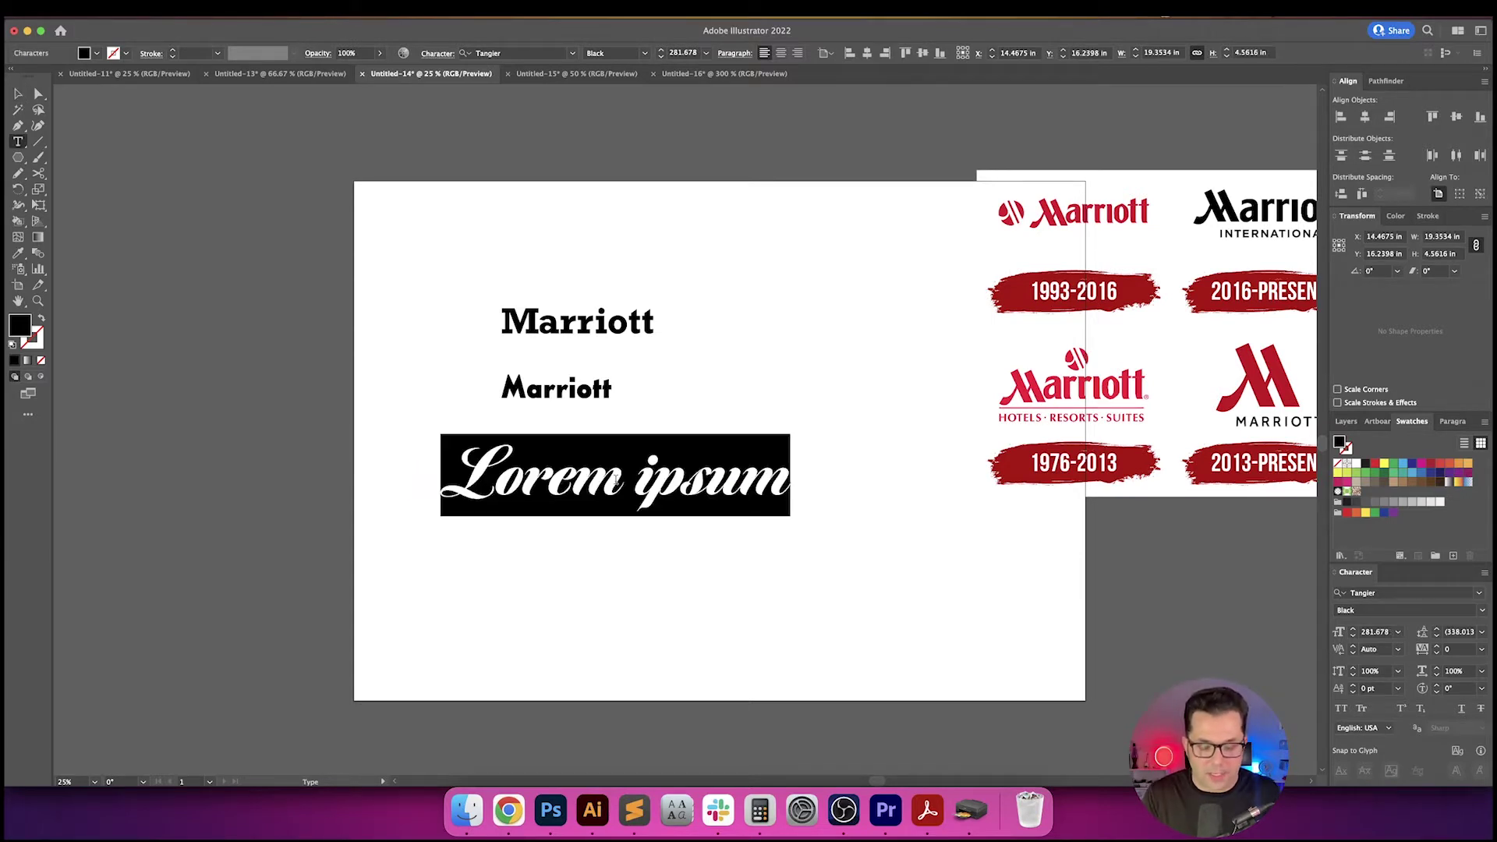
pyautogui.write('Marriot')
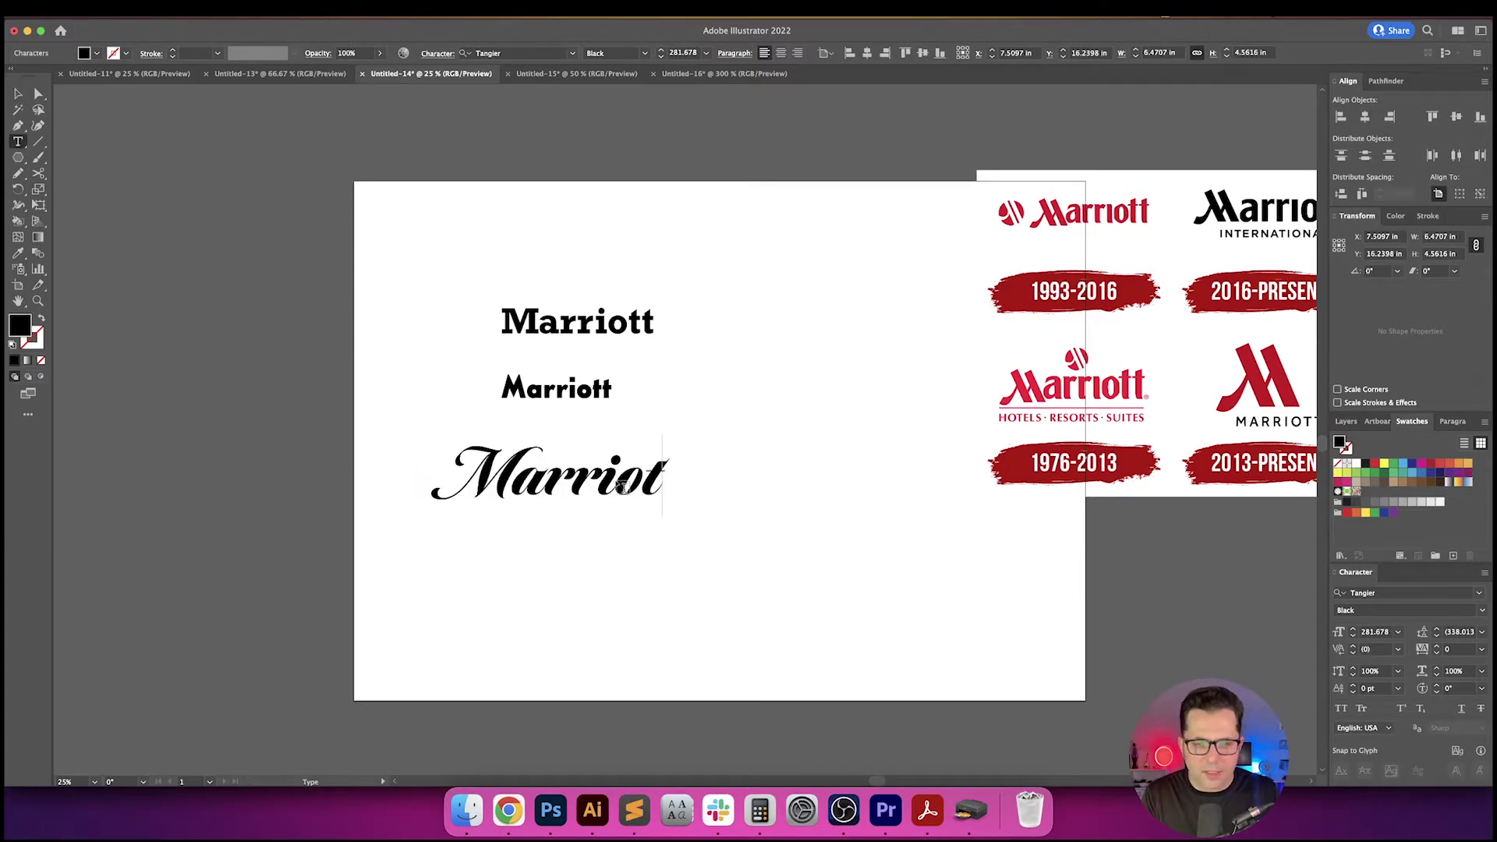
pyautogui.write('t')
pyautogui.press('Escape')
pyautogui.click(708, 548)
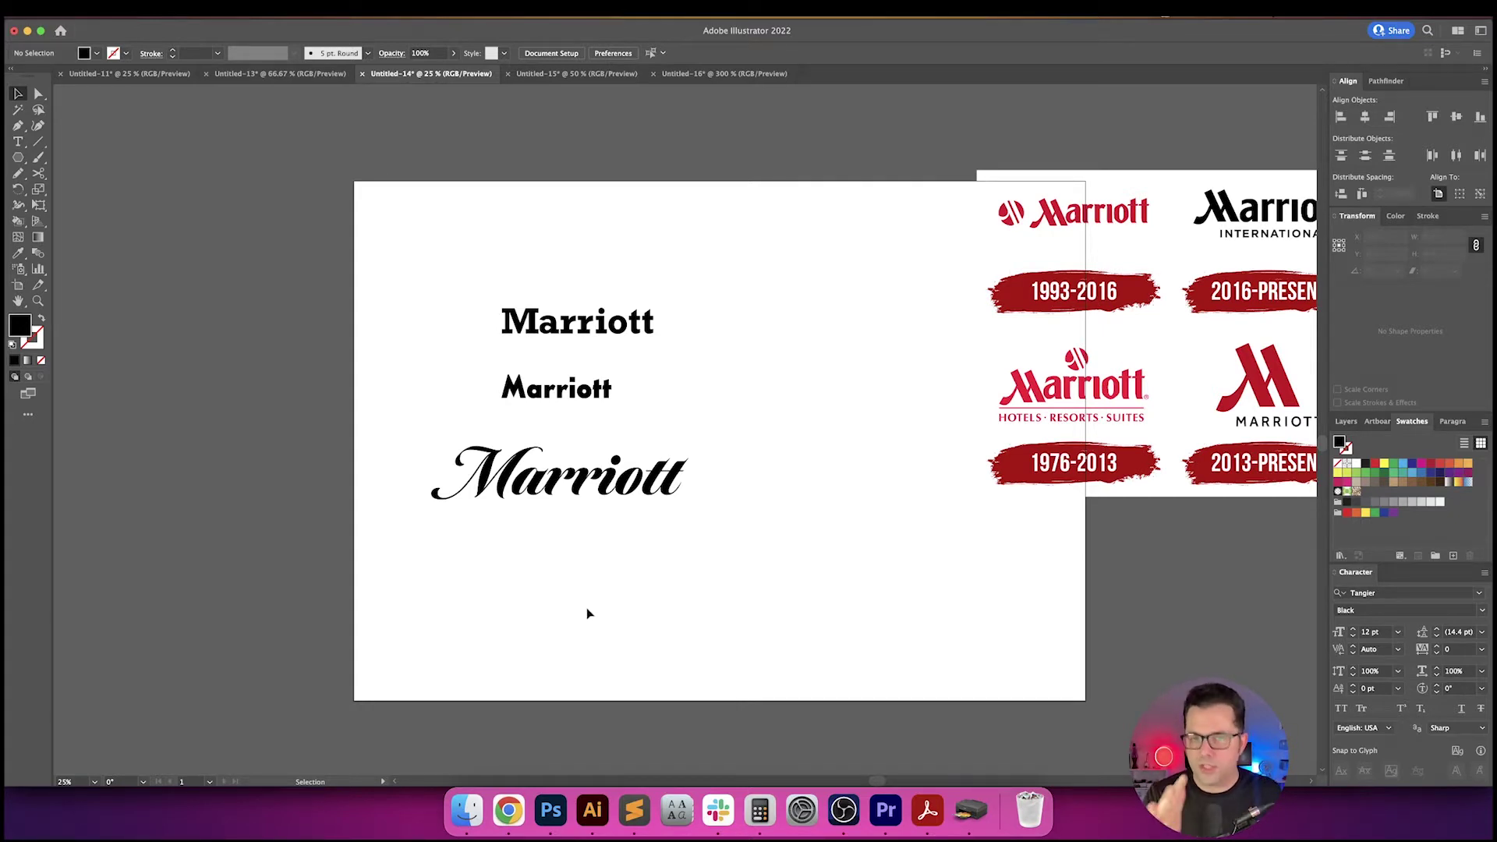
# - Restart the 20-minute Google timer in Chrome and return to the Illustrator document
pyautogui.click(509, 810)
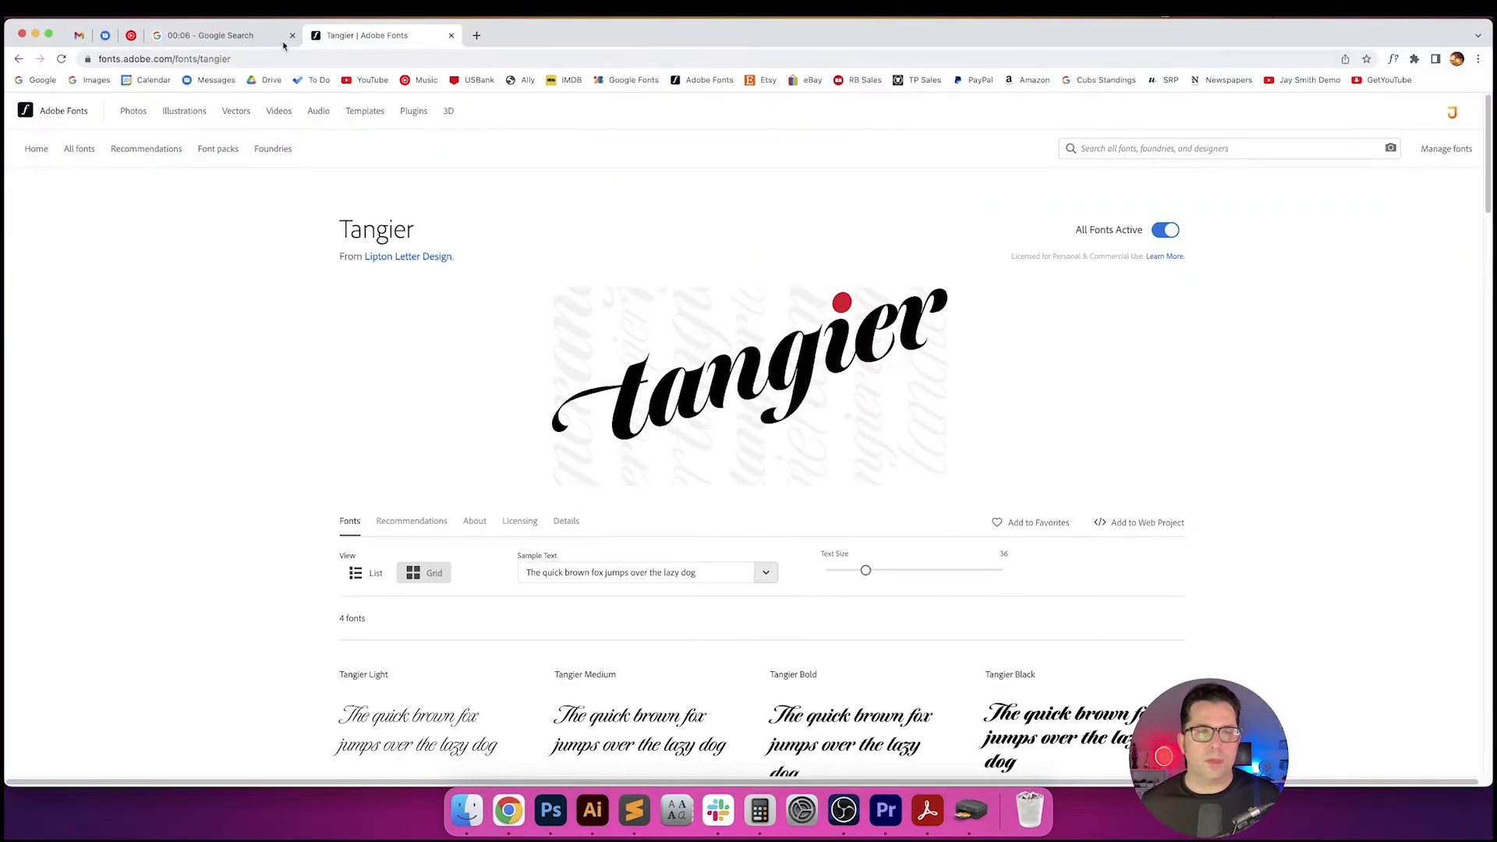
pyautogui.click(213, 35)
pyautogui.click(217, 367)
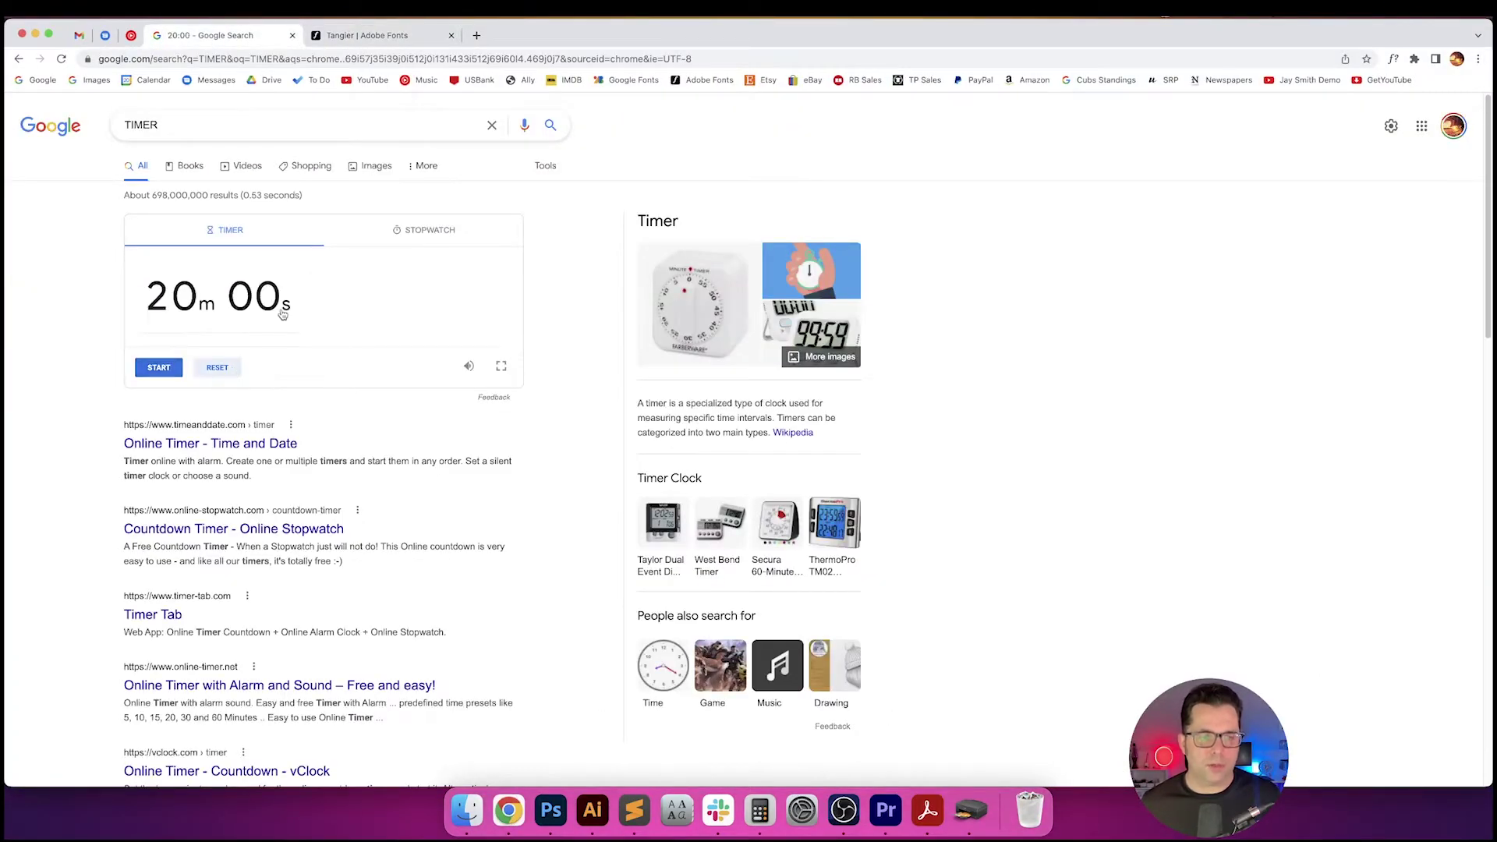
pyautogui.click(165, 368)
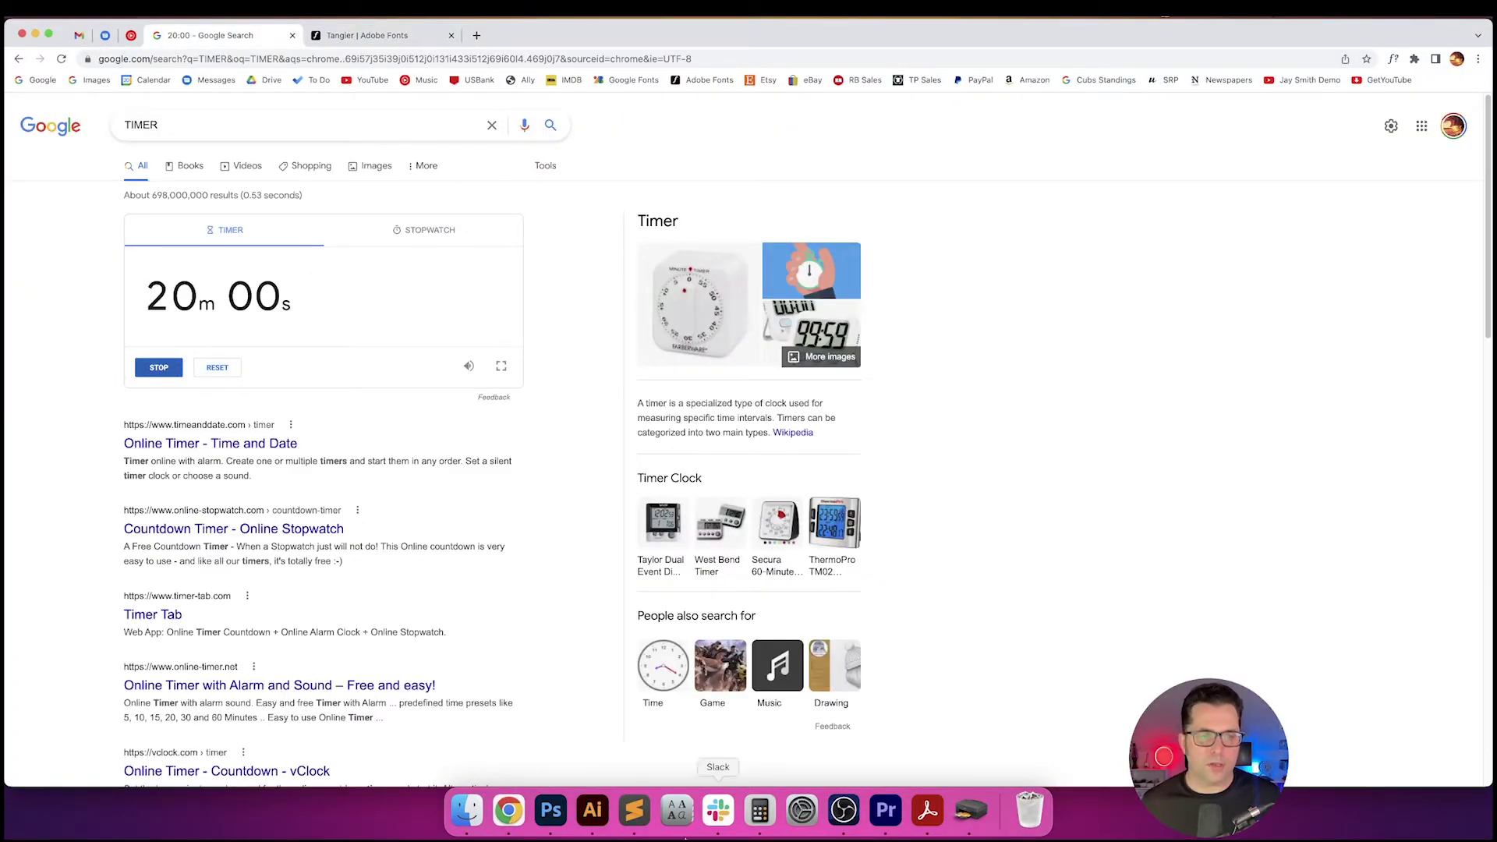
pyautogui.click(593, 810)
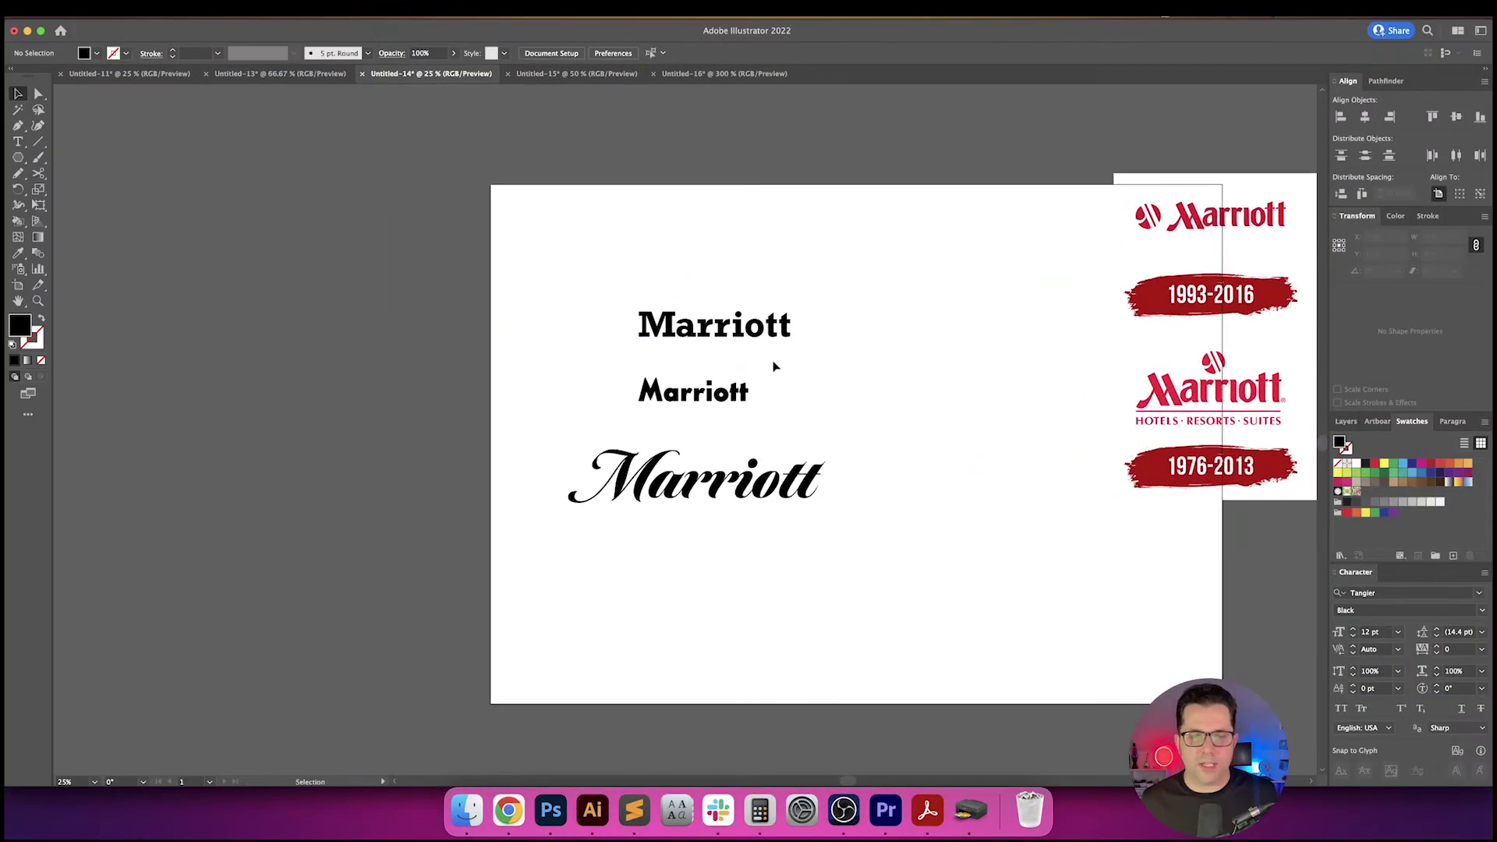
# - Move the Rockwell Nova and Tangier words off the artboard to its left and enlarge the Casablanca word to about 295 pt
pyautogui.moveTo(741, 332); pyautogui.dragTo(431, 320)
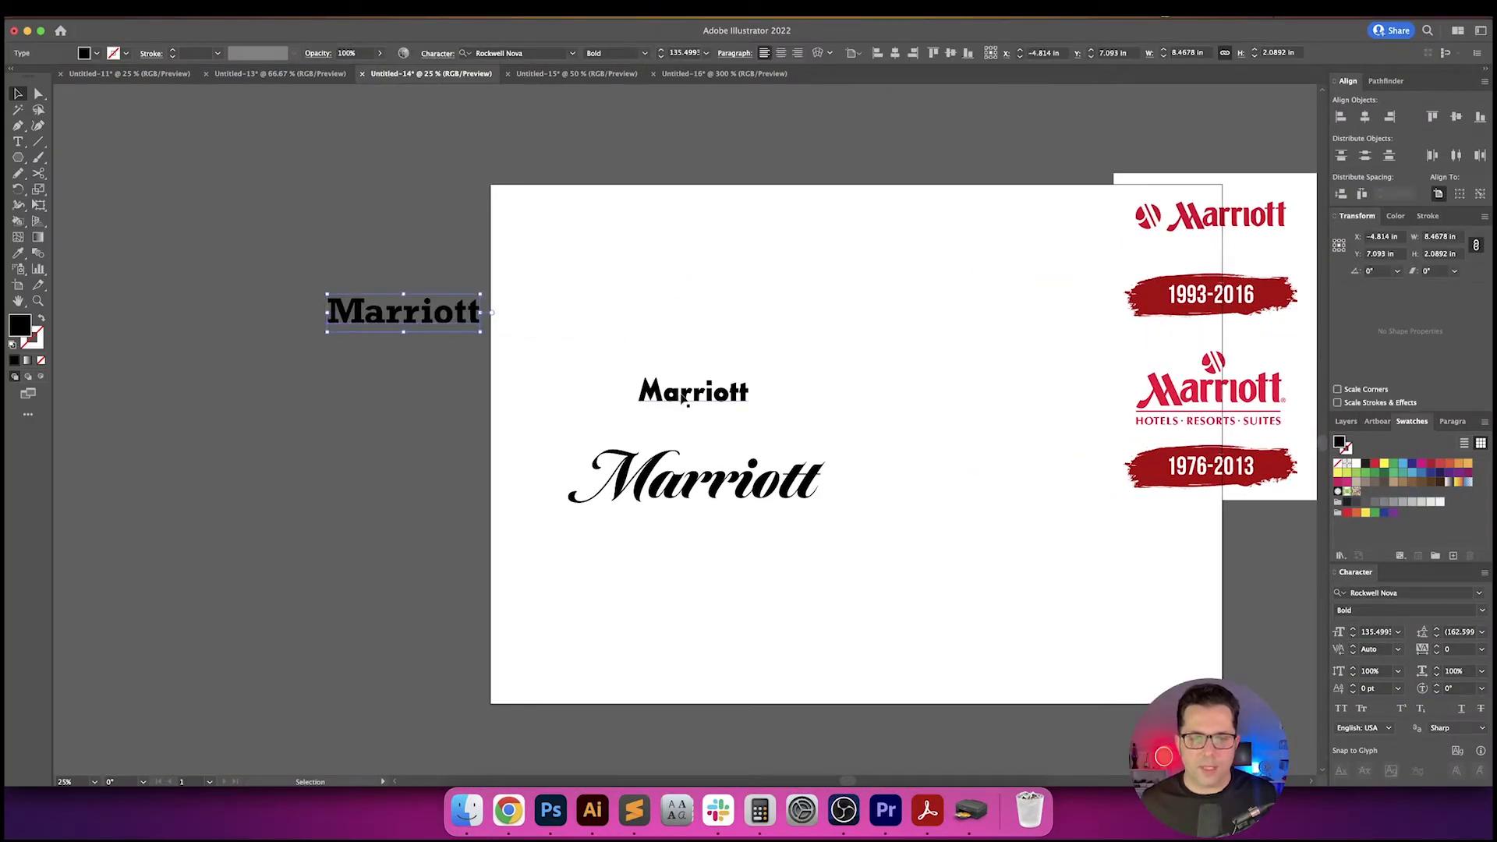
pyautogui.moveTo(705, 493); pyautogui.dragTo(288, 428)
pyautogui.click(663, 390)
pyautogui.hscroll(3, 648, 394)
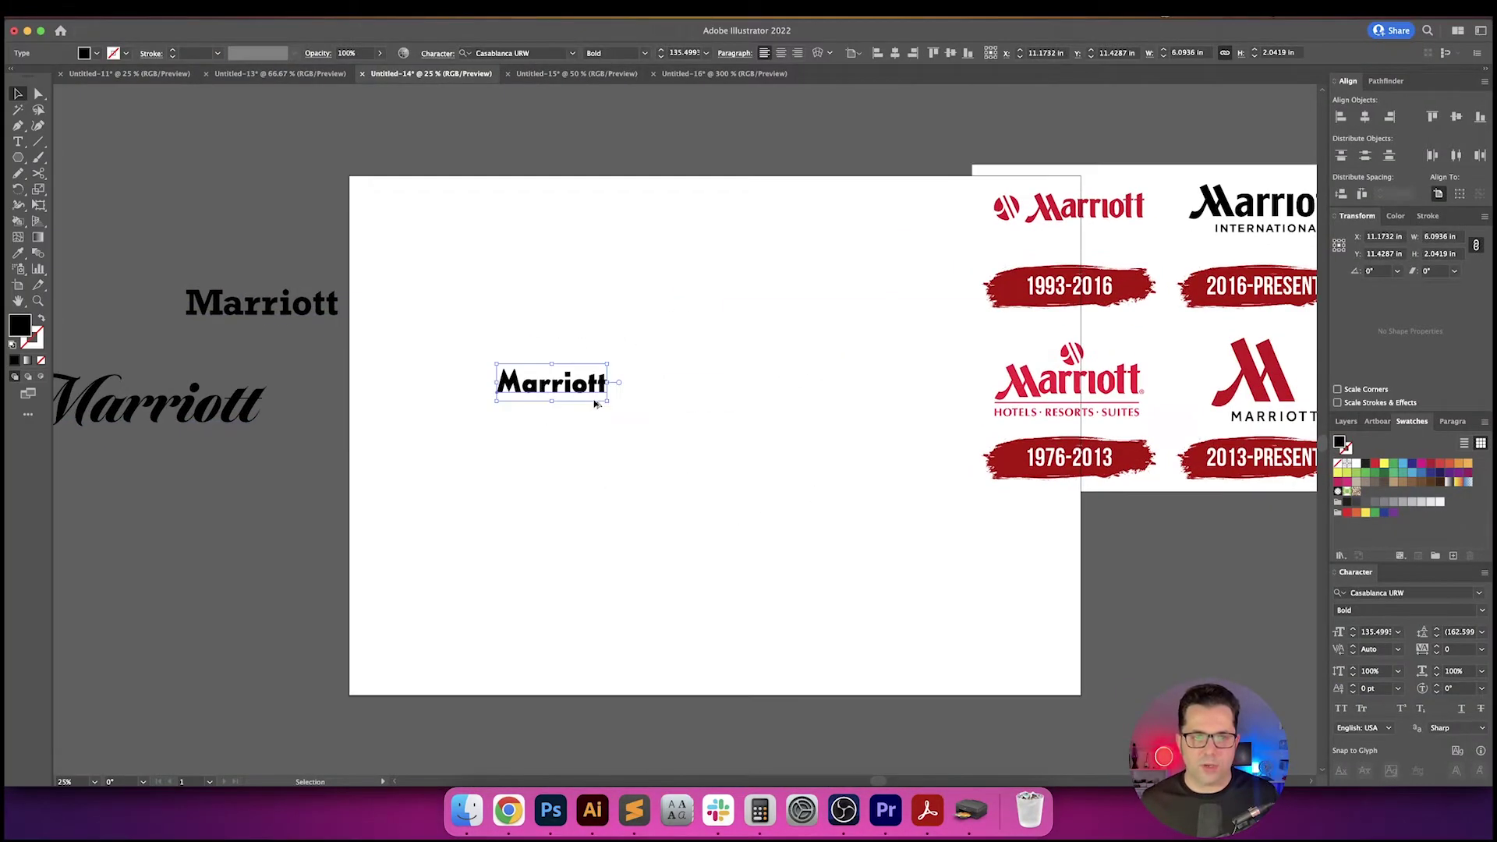
pyautogui.scroll(3, 616, 400)
pyautogui.moveTo(602, 403); pyautogui.dragTo(764, 480)
pyautogui.click(788, 491)
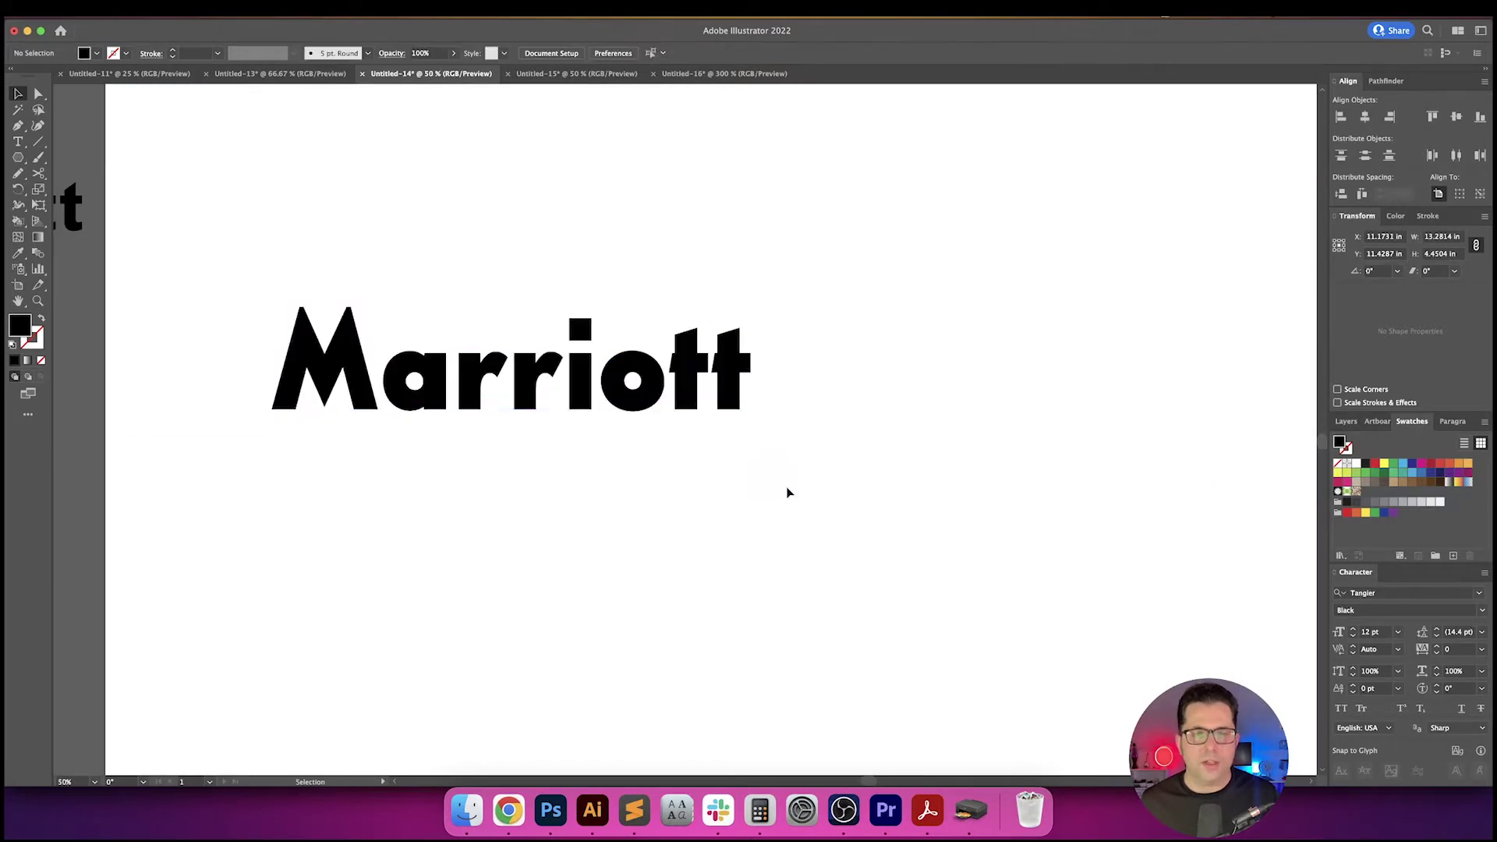
# - Set the kerning of the enlarged Casablanca "Marriott" to Optical
pyautogui.hscroll(-3, 858, 515)
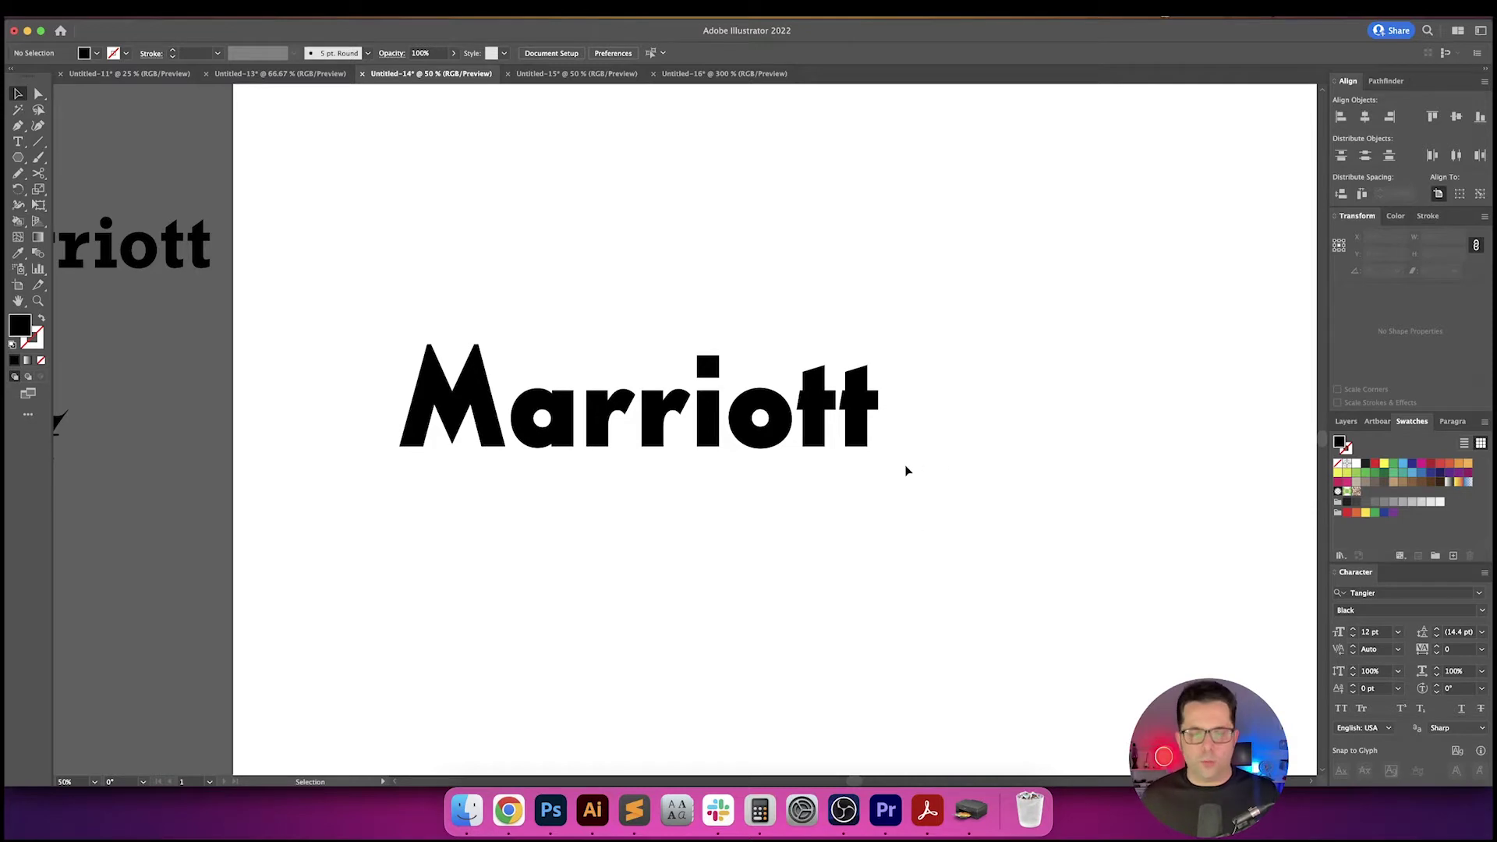
pyautogui.scroll(-1, 905, 468)
pyautogui.hscroll(3, 945, 465)
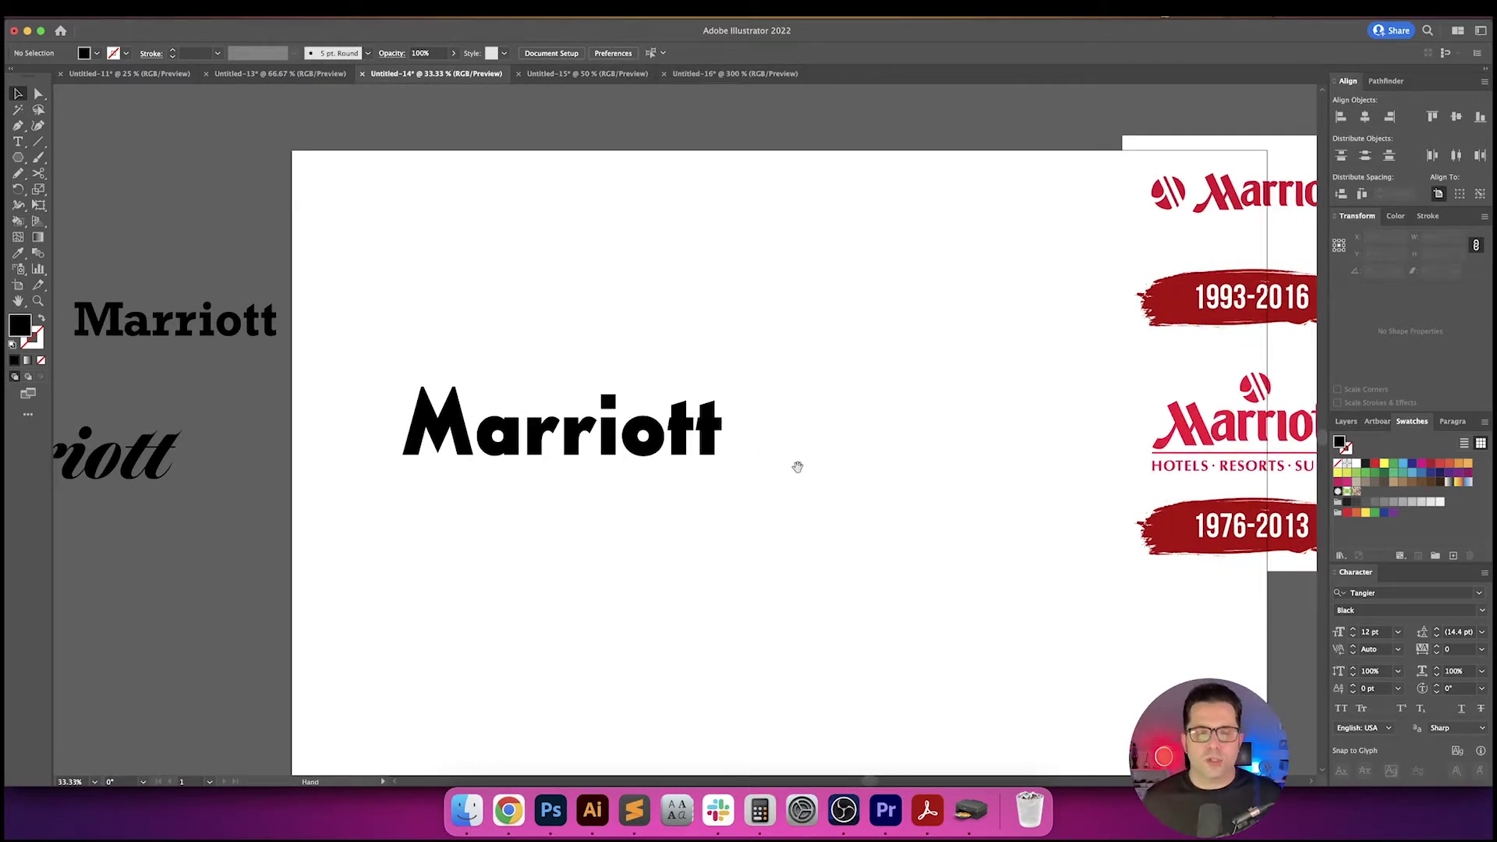
pyautogui.moveTo(796, 466); pyautogui.dragTo(727, 459)
pyautogui.click(561, 428)
pyautogui.click(1398, 649)
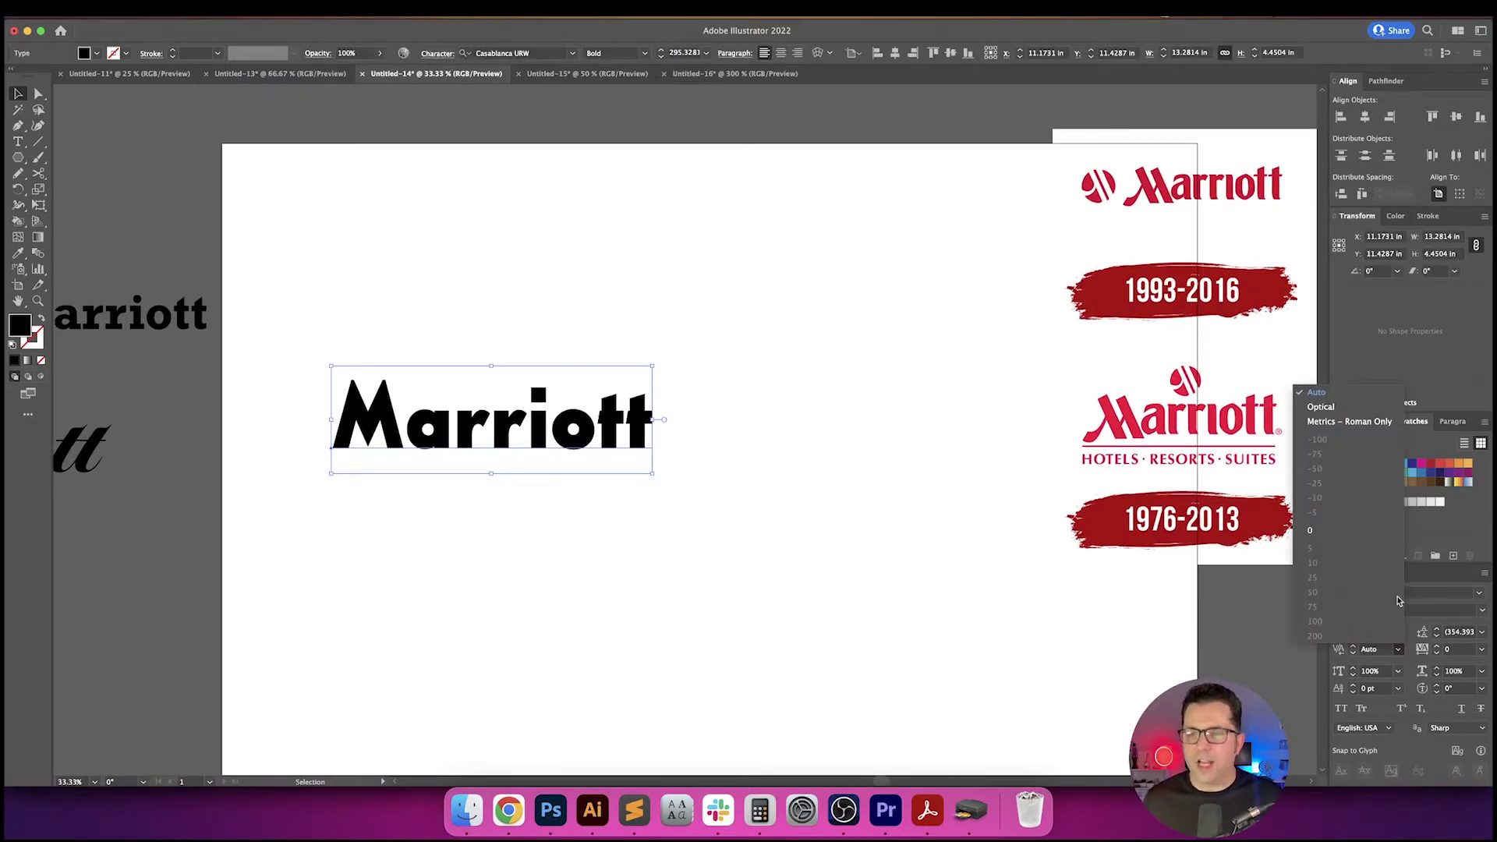
pyautogui.click(1337, 408)
pyautogui.click(947, 453)
pyautogui.hscroll(-1, 944, 453)
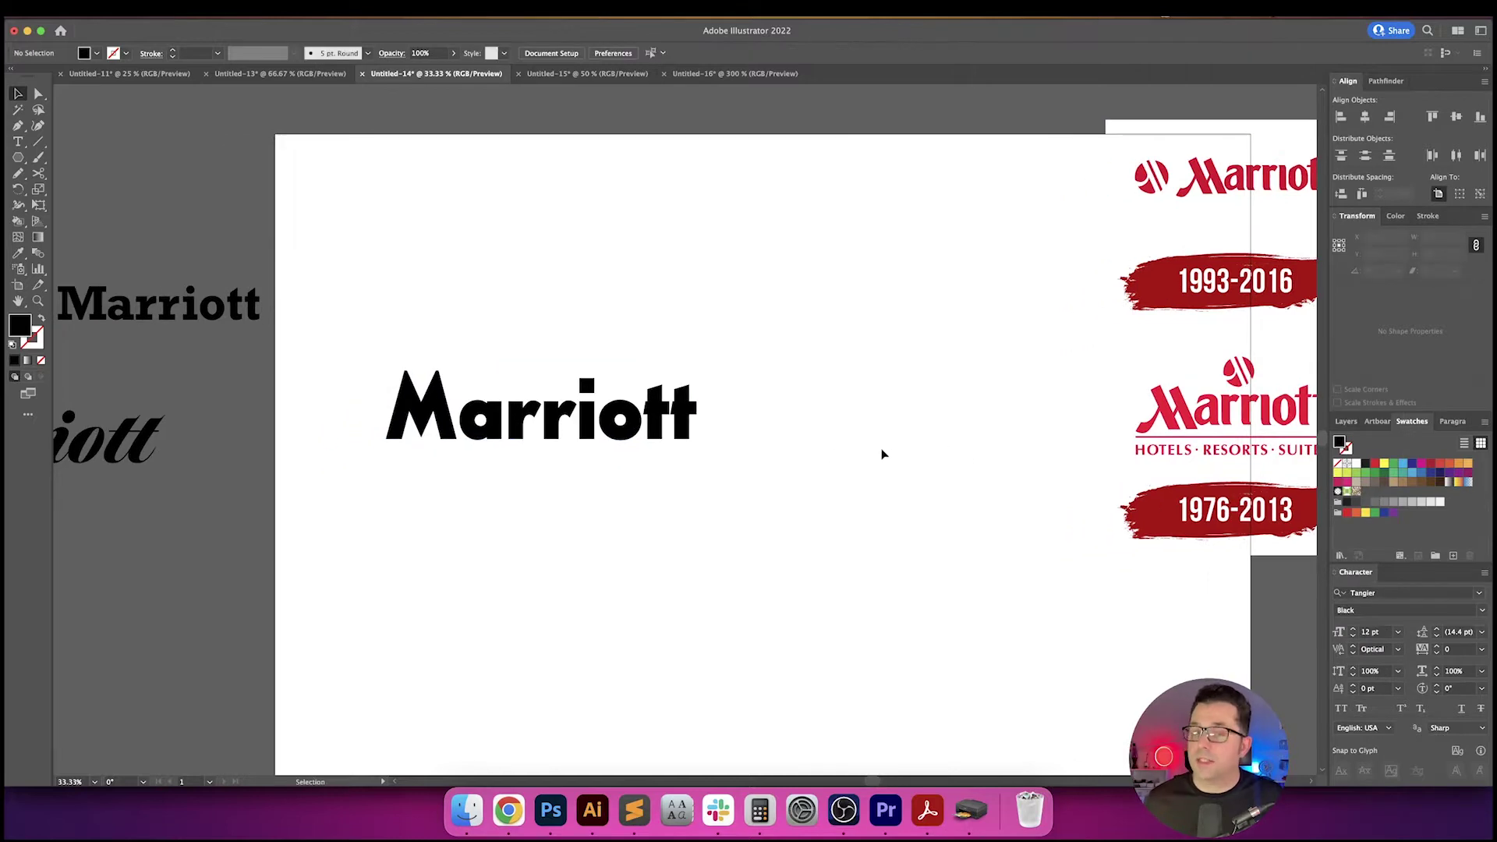
# - Tighten the kerning between the "M" and "a" of the Casablanca word to -40
pyautogui.doubleClick(657, 416)
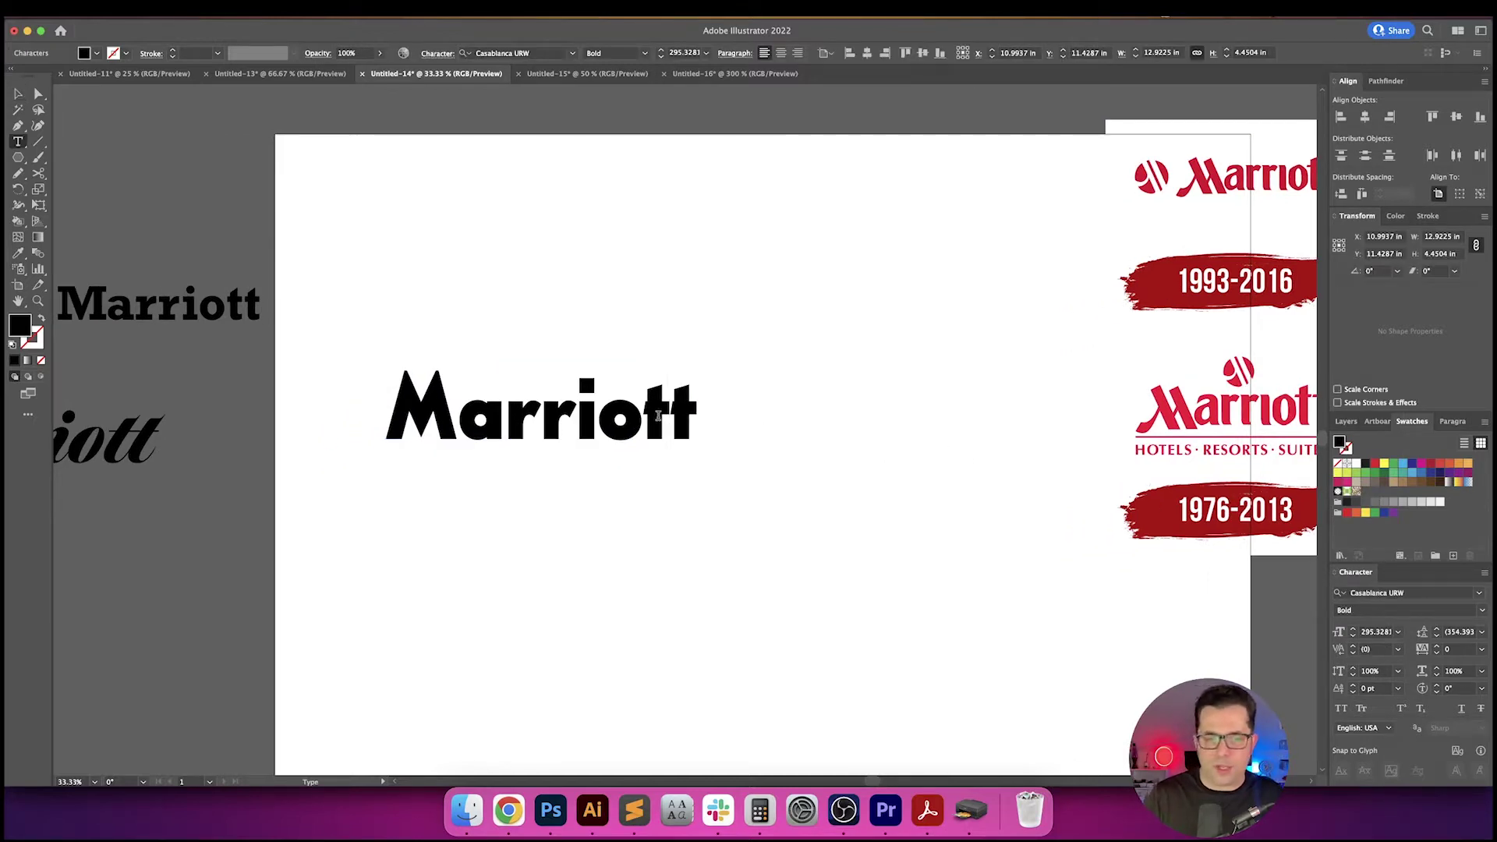
pyautogui.press('Left')
pyautogui.click(1375, 648)
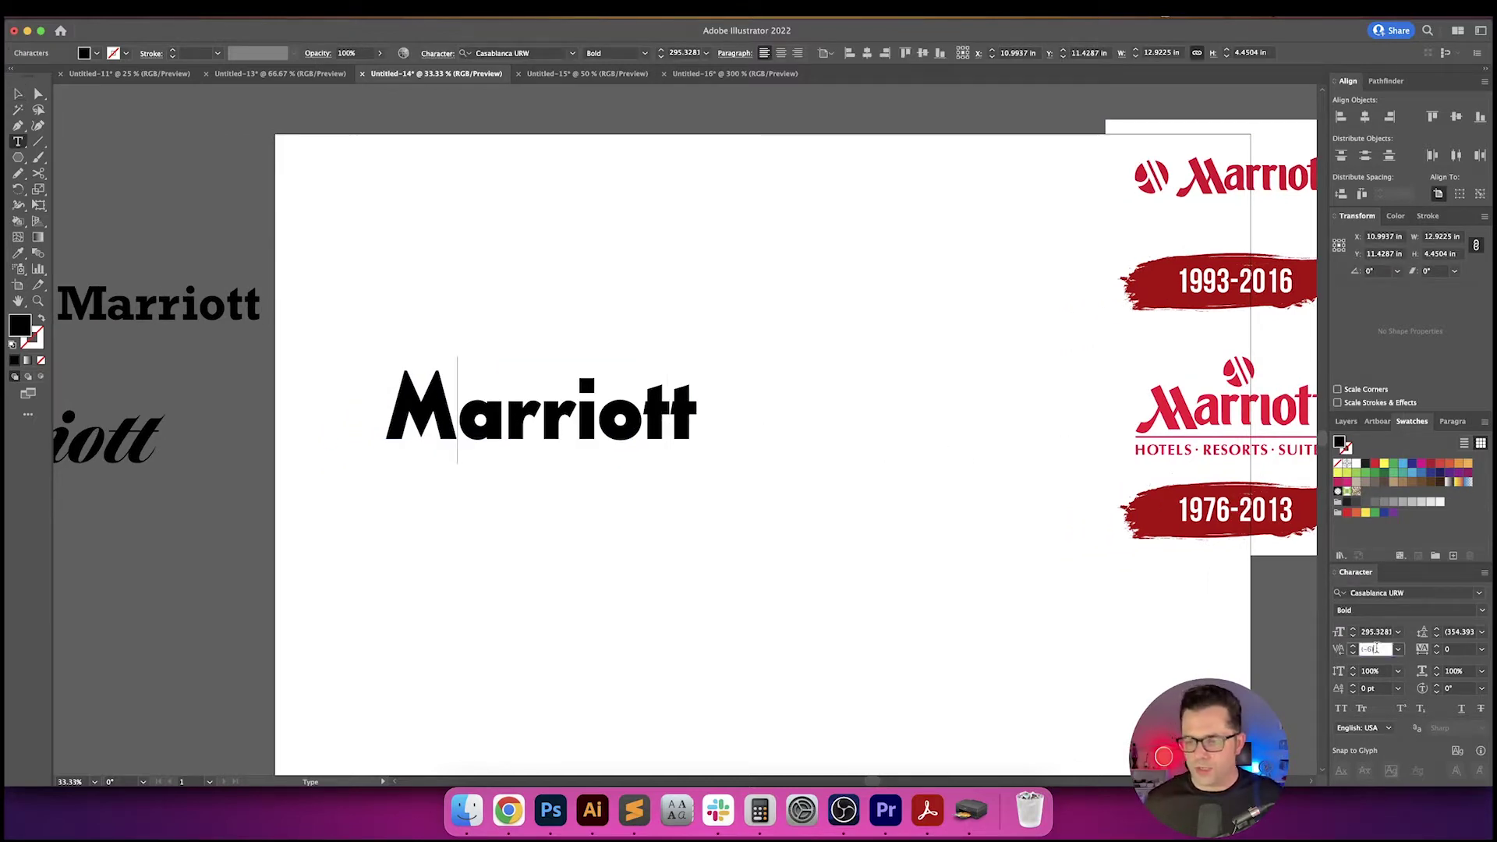
pyautogui.write('-40')
pyautogui.press('Return')
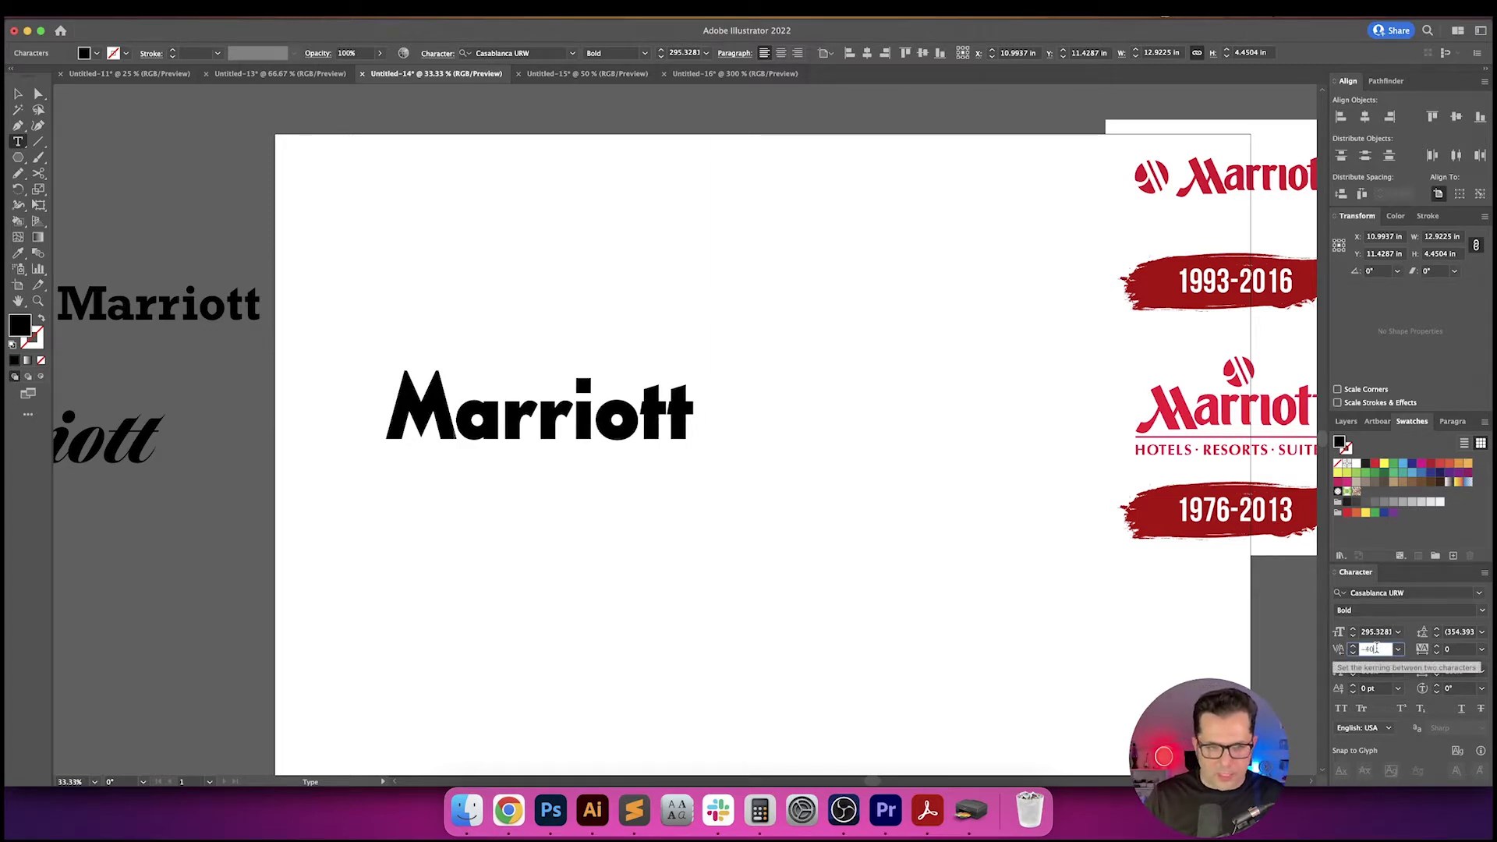
pyautogui.hotkey('shift', 'Up')
pyautogui.press('Return')
pyautogui.press('Right')
# - Set the kerning to -20 between "a" and "r" and between the two "r" letters of the Casablanca word
pyautogui.click(1376, 648)
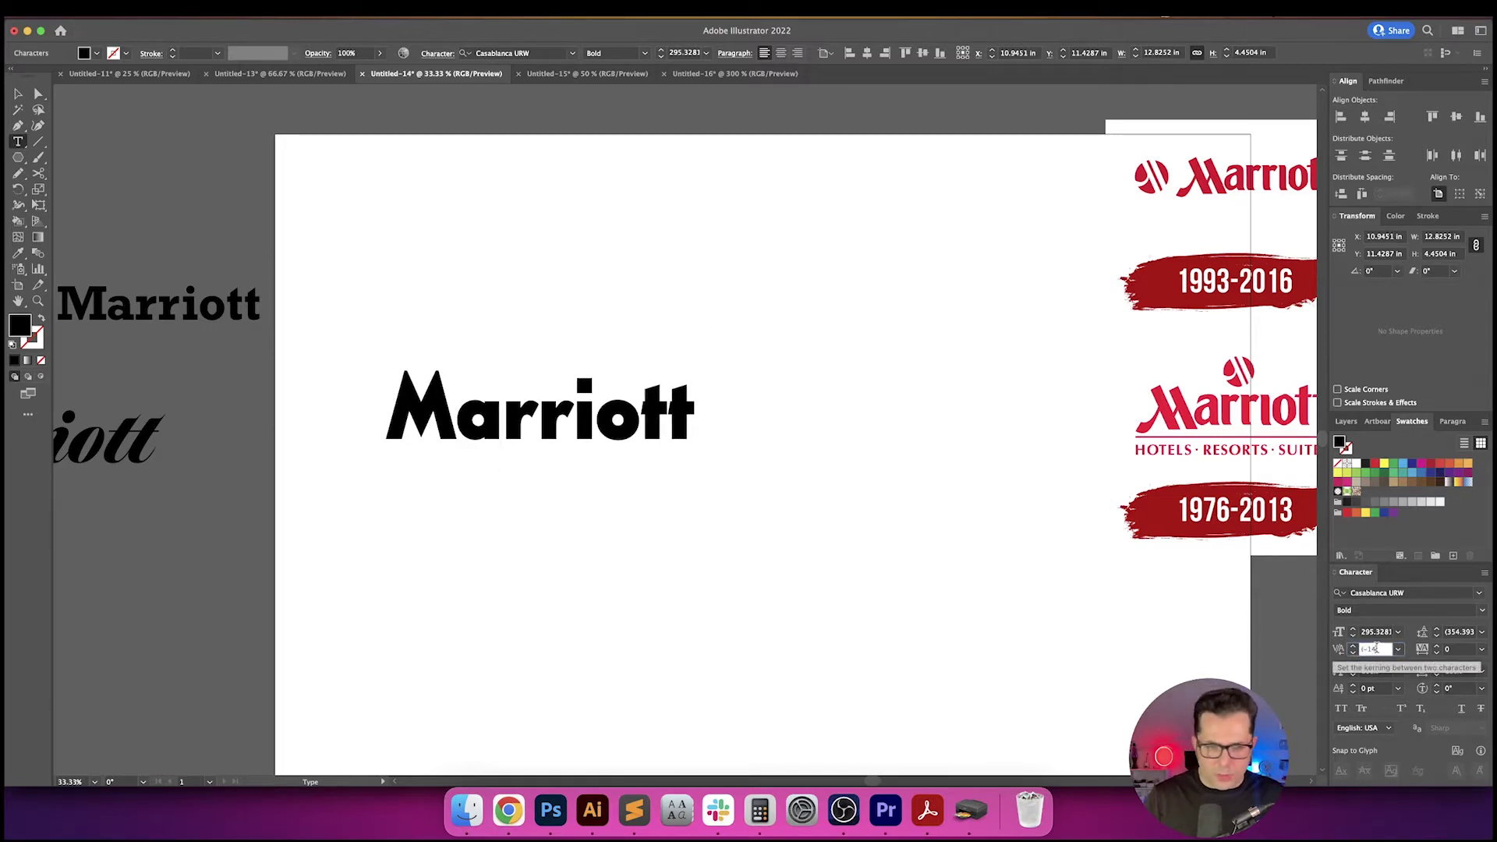
pyautogui.write('-20')
pyautogui.press('Return')
pyautogui.press('Right')
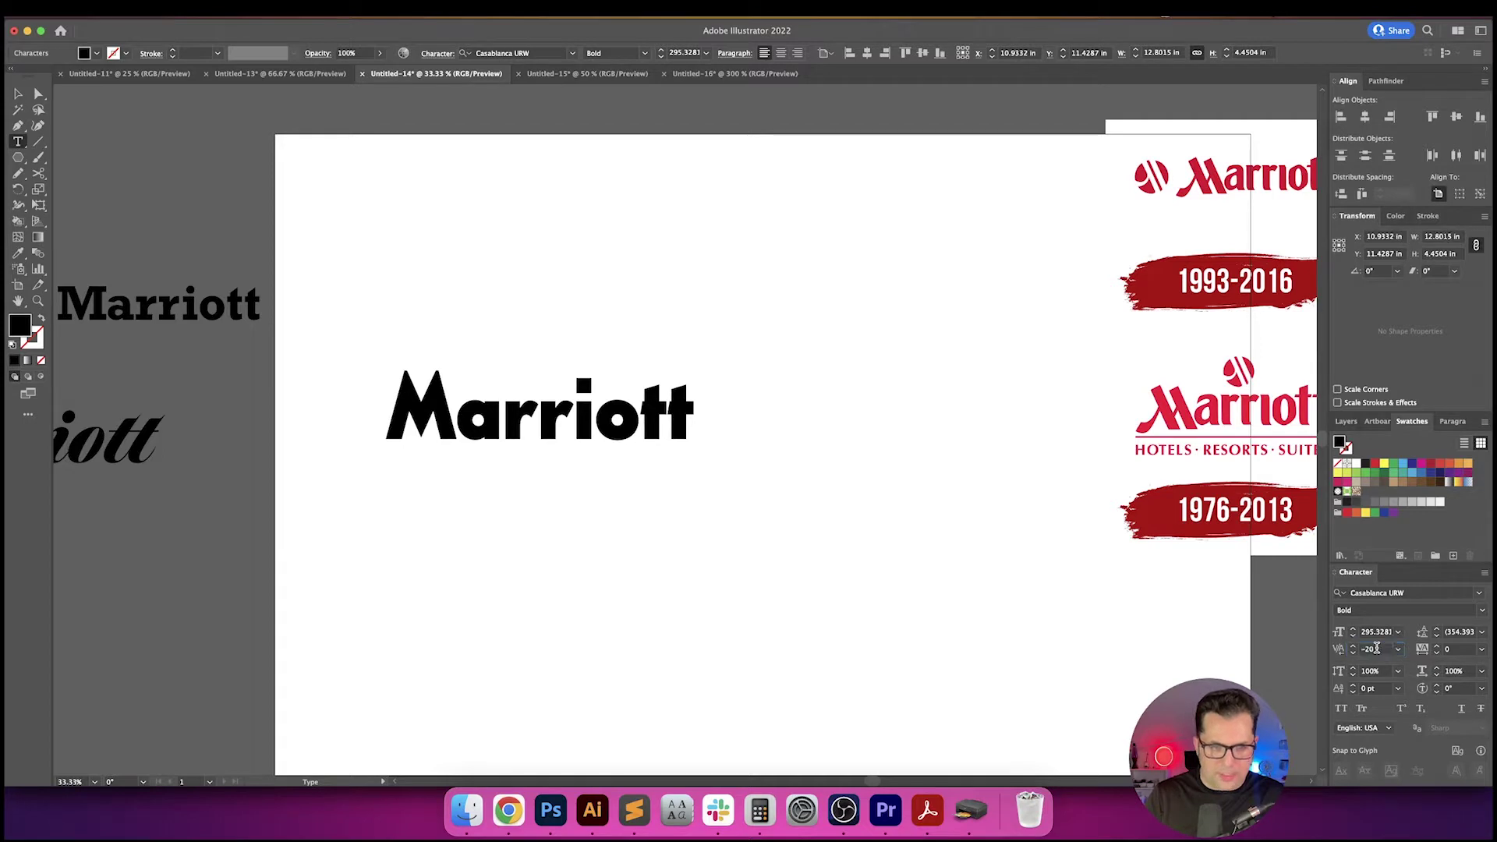
pyautogui.write('-20')
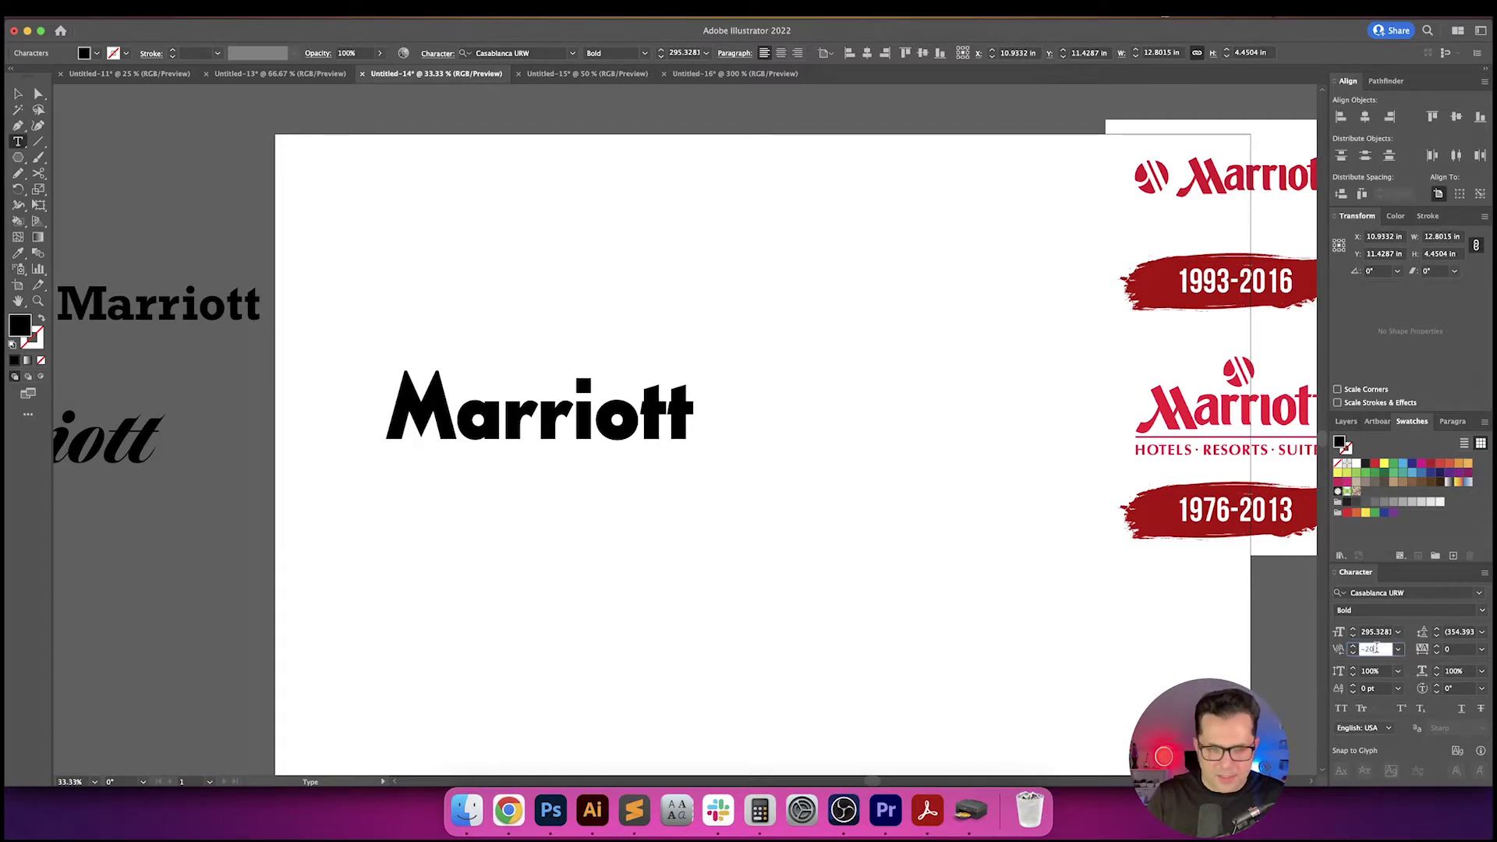
pyautogui.press('Return')
pyautogui.press('Right')
# - Set the kerning between "r" and "i" to -10 and tighten the gap between "i" and "o"
pyautogui.click(1376, 648)
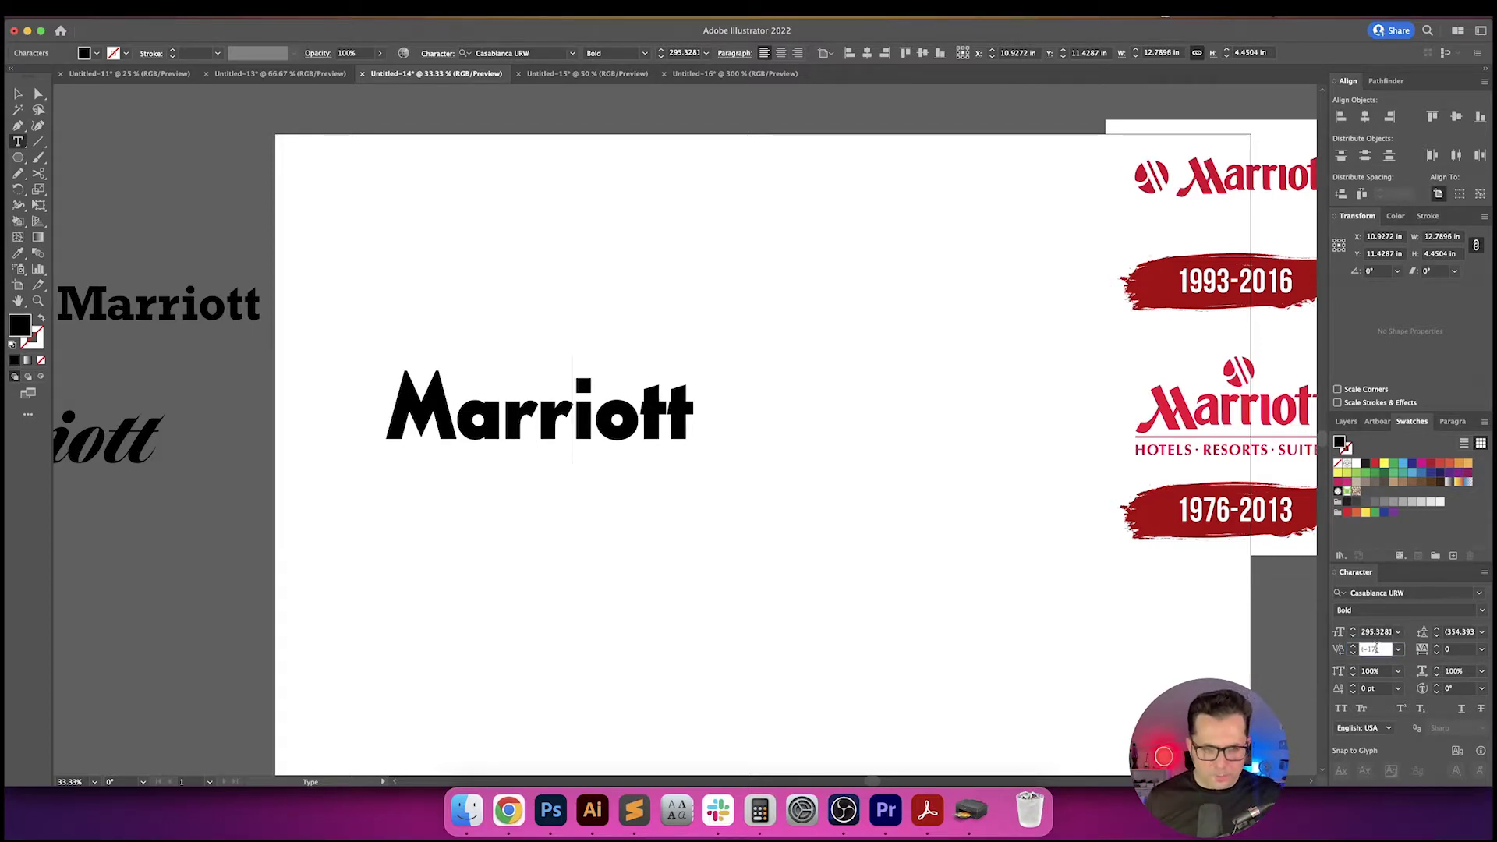
pyautogui.write('-10')
pyautogui.press('Return')
pyautogui.press('Return')
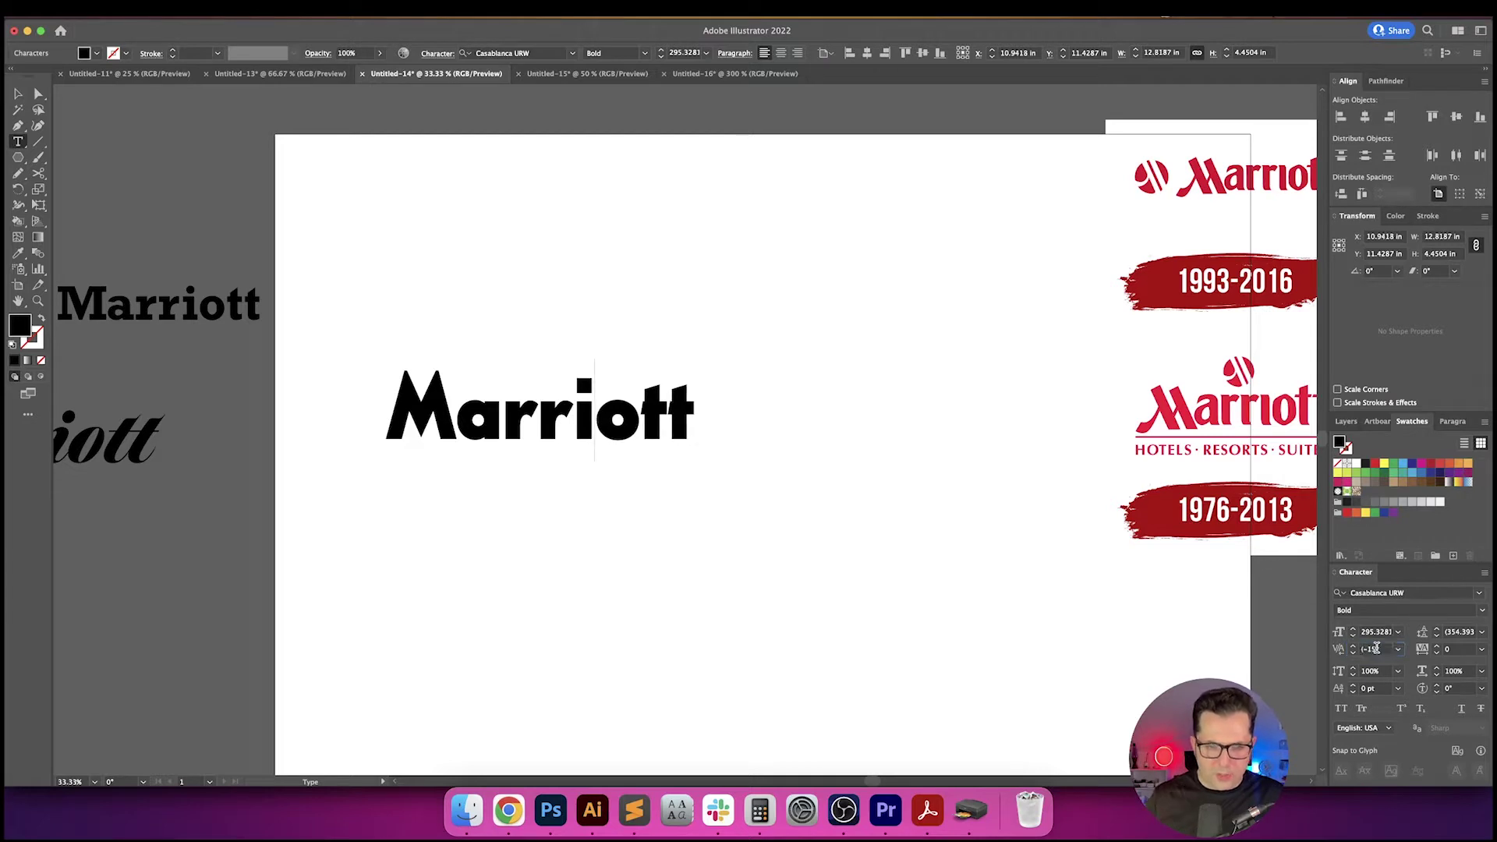
pyautogui.click(1376, 647)
pyautogui.write('-30')
pyautogui.press('Return')
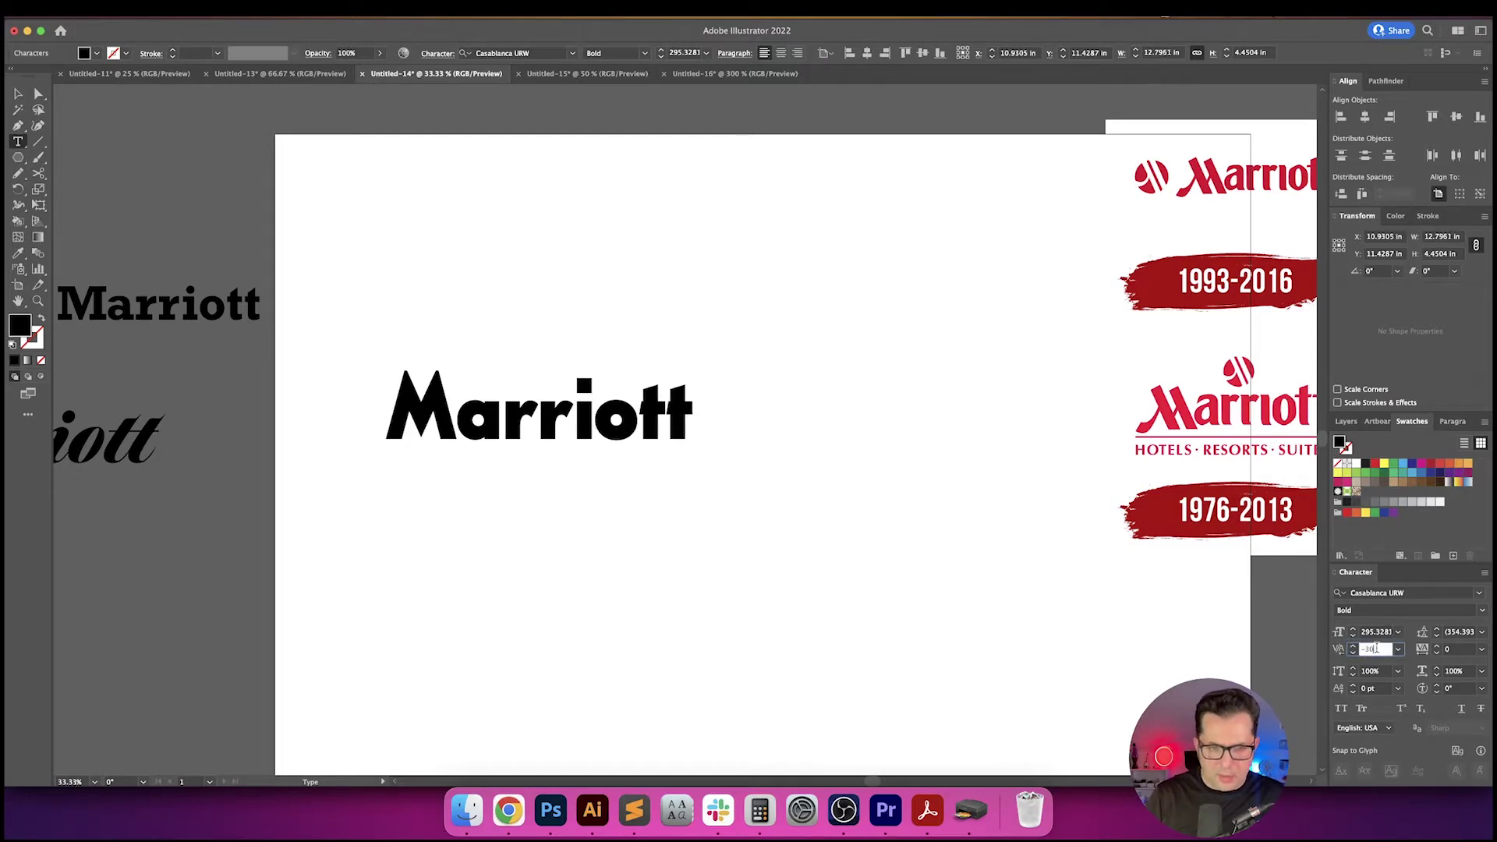
pyautogui.press('Up')
pyautogui.press('Return')
pyautogui.press('Right')
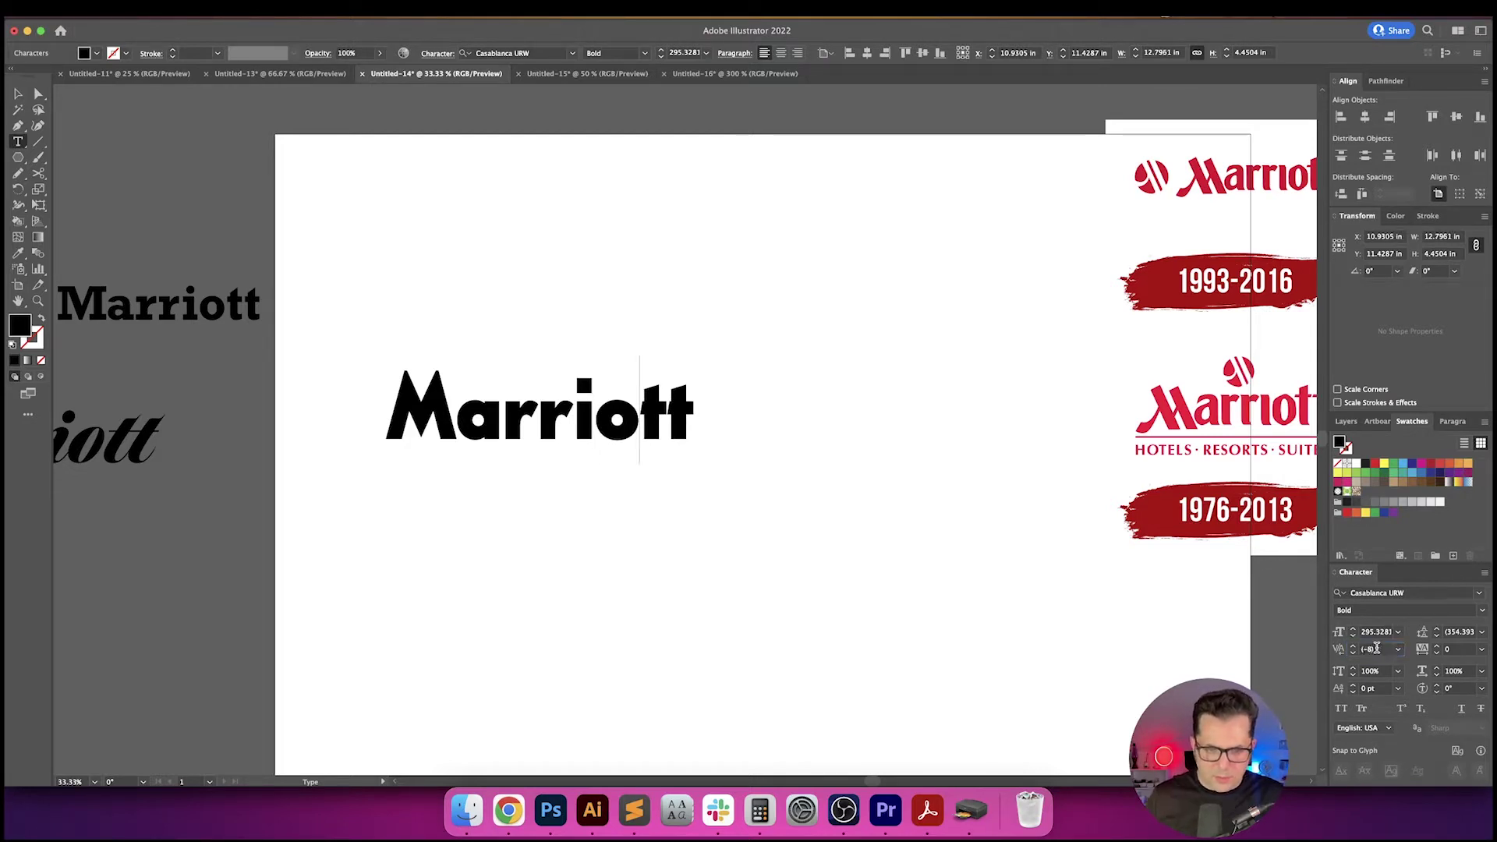
# - Keep the kerning between "o" and "t" and widen the kerning between the two "t" letters to 20
pyautogui.click(1377, 648)
pyautogui.press('Return')
pyautogui.press('Right')
pyautogui.click(1377, 647)
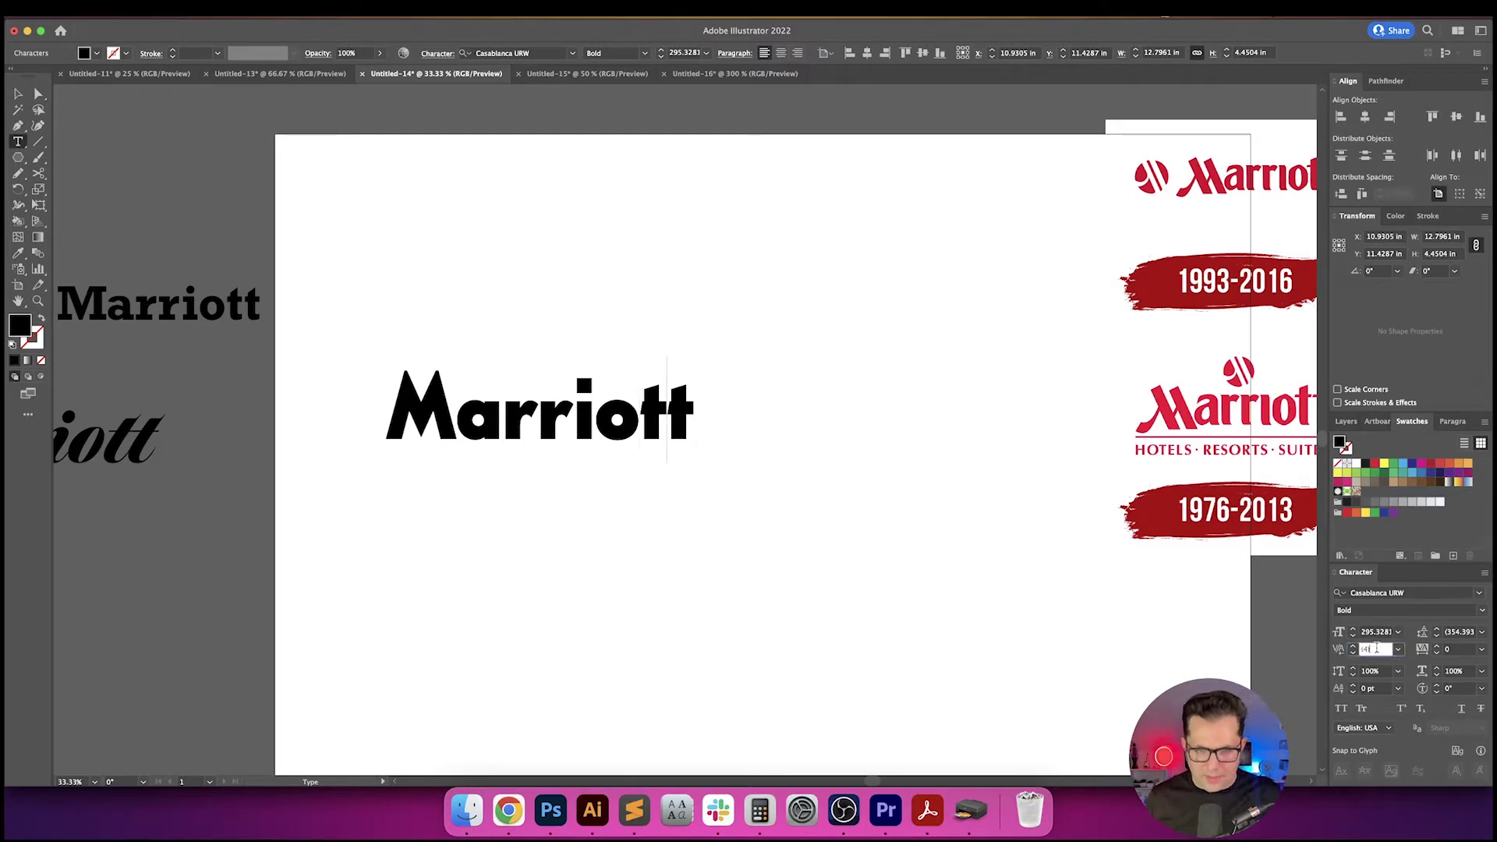
pyautogui.press('Up')
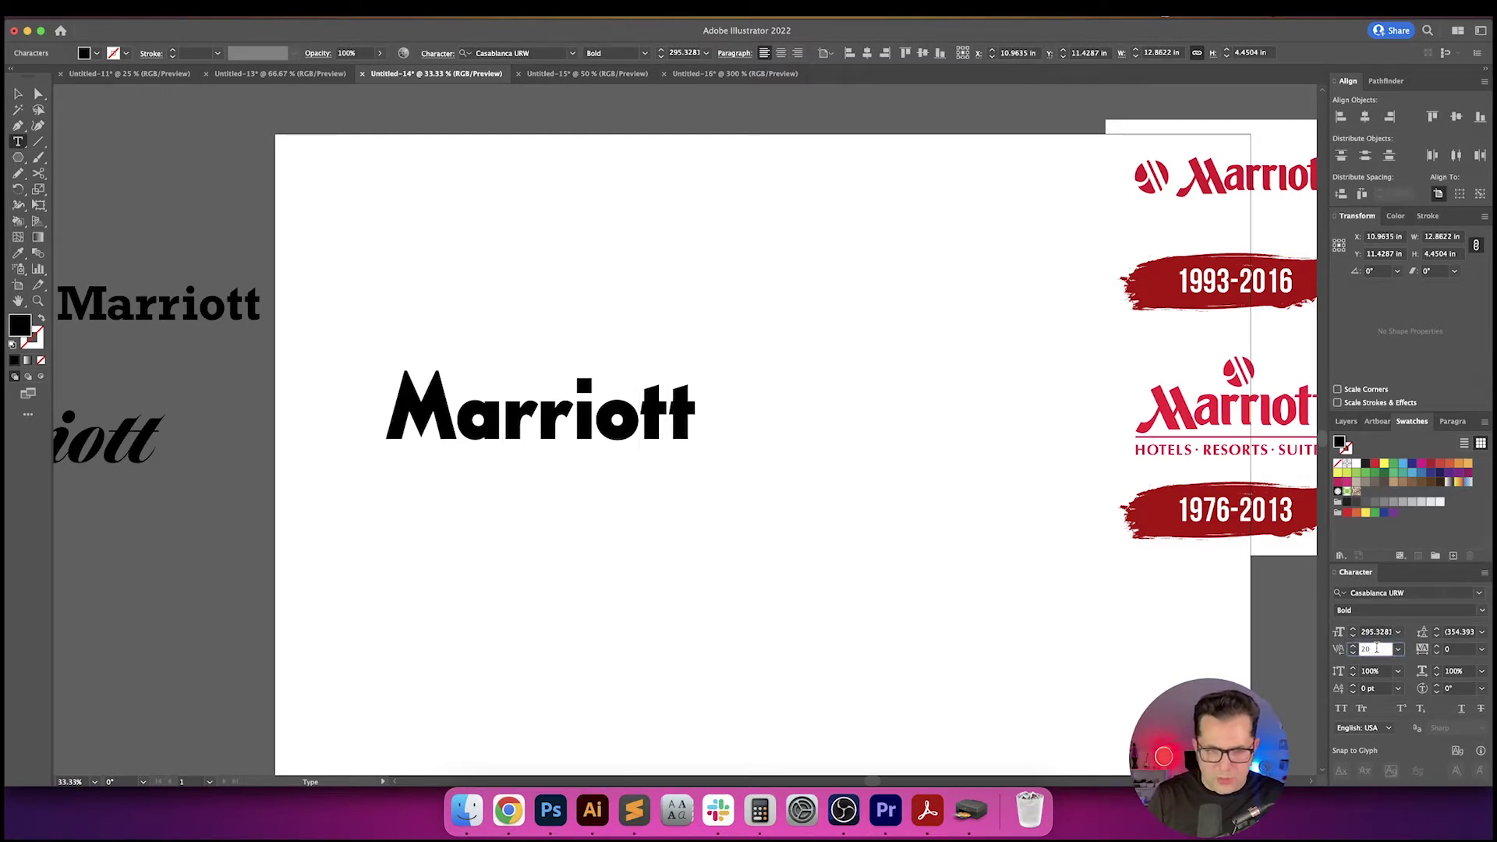
pyautogui.press('Escape')
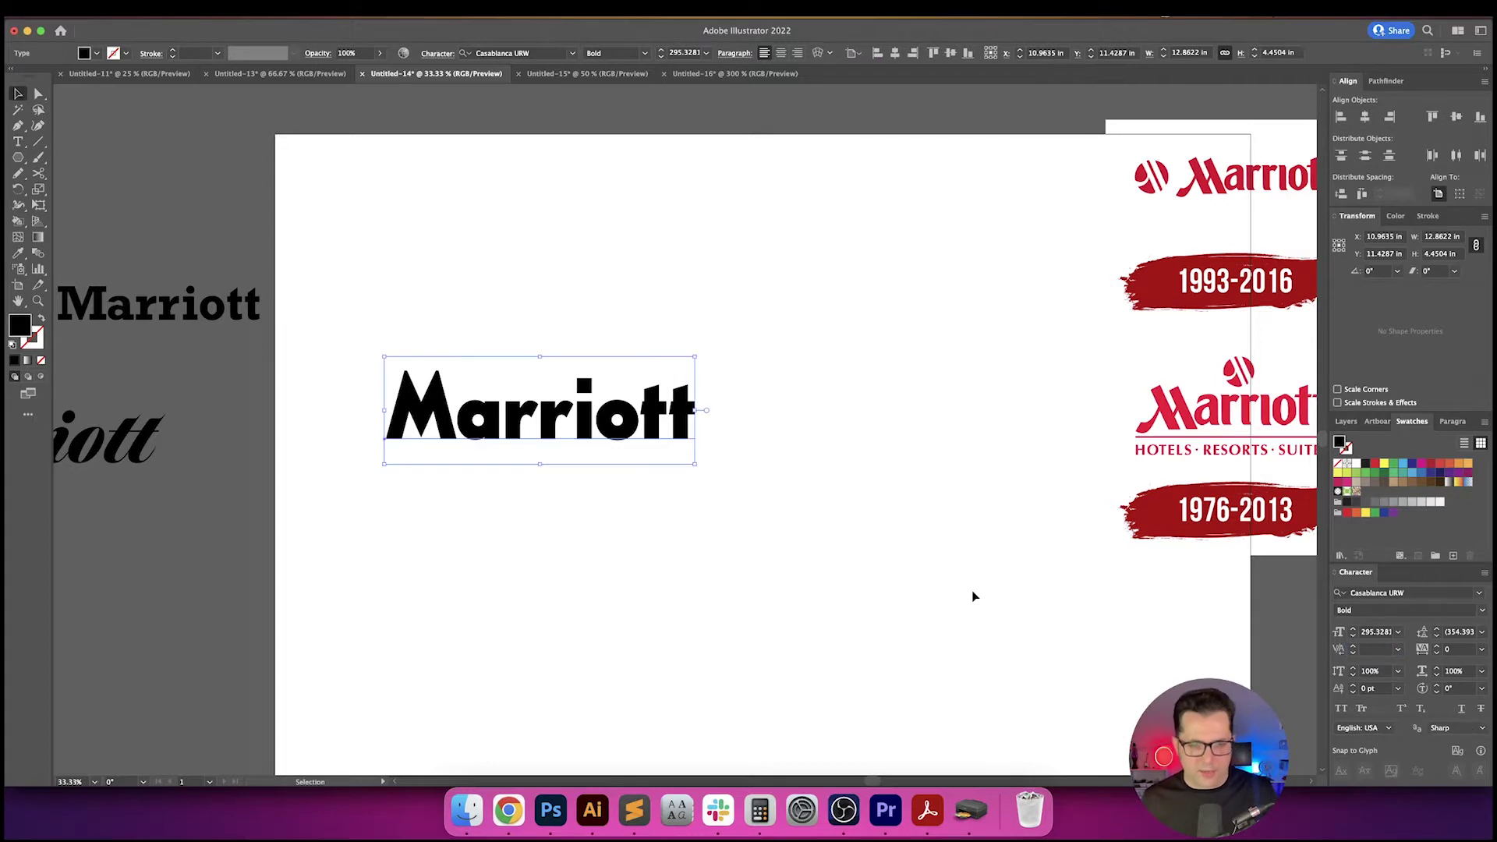
pyautogui.click(966, 591)
# - Duplicate the Casablanca word directly above the original and set the copy's letters "arriott" in small caps
pyautogui.scroll(1, 518, 468)
pyautogui.moveTo(518, 468); pyautogui.dragTo(560, 351)
pyautogui.doubleClick(468, 335)
pyautogui.moveTo(468, 336); pyautogui.dragTo(706, 335)
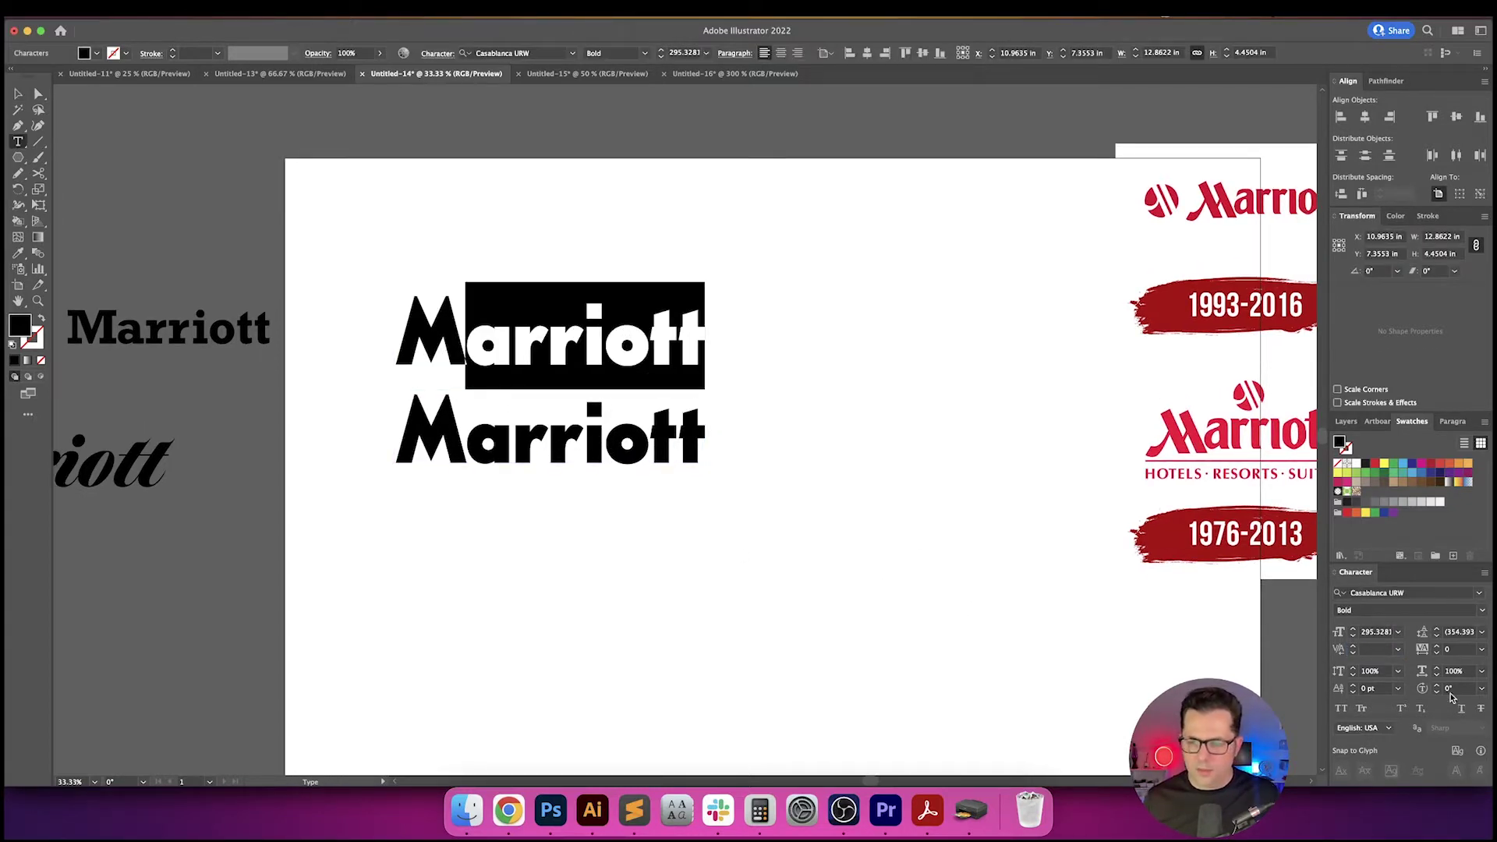
pyautogui.click(1361, 708)
pyautogui.press('Escape')
pyautogui.click(828, 398)
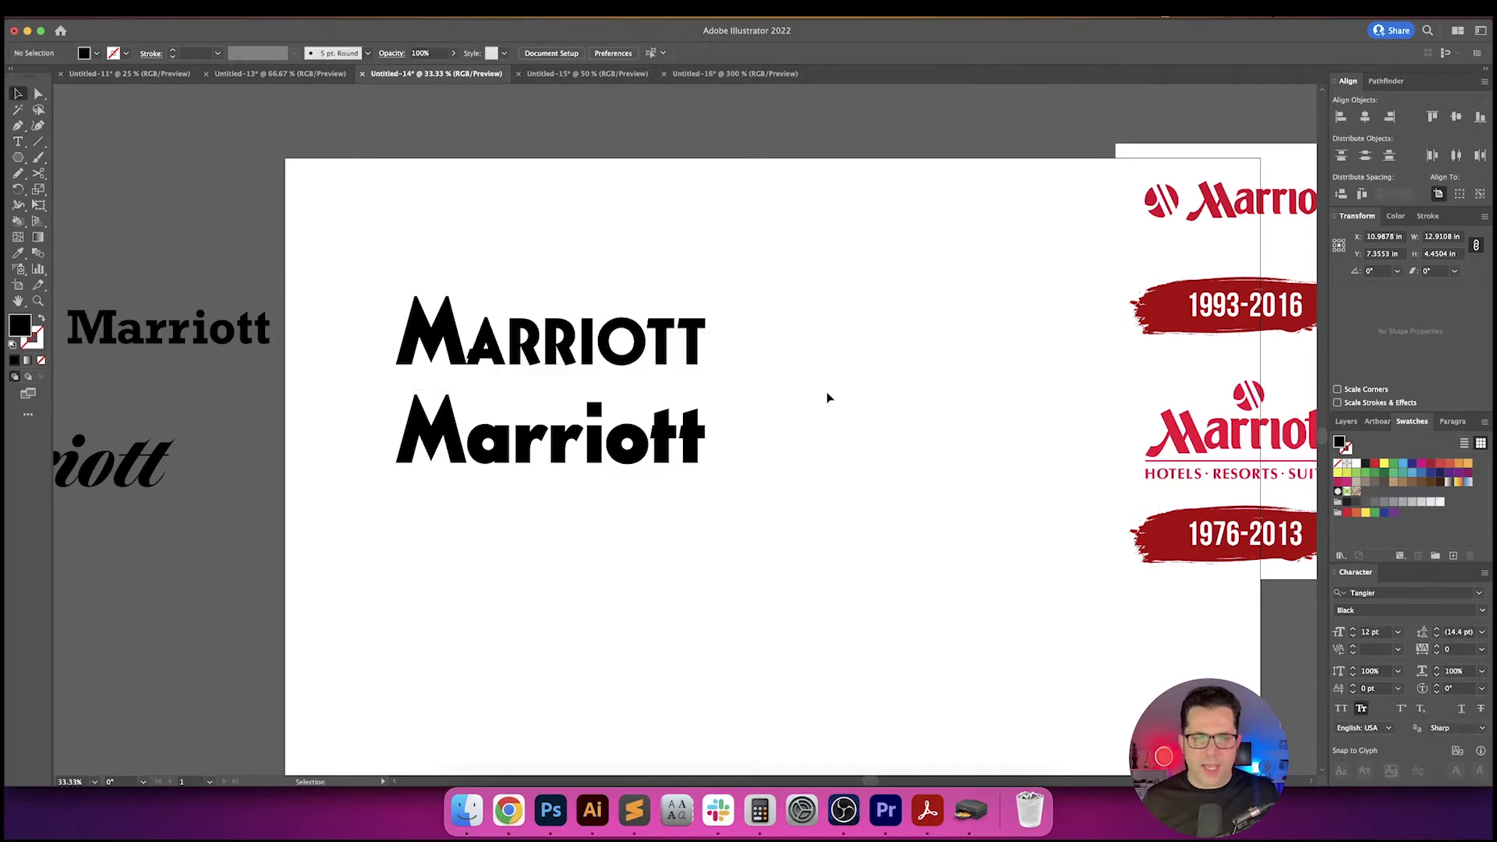
# - Replace the capital "M" of the upper copy with a lowercase "m" set in small caps
pyautogui.moveTo(826, 393); pyautogui.dragTo(820, 397)
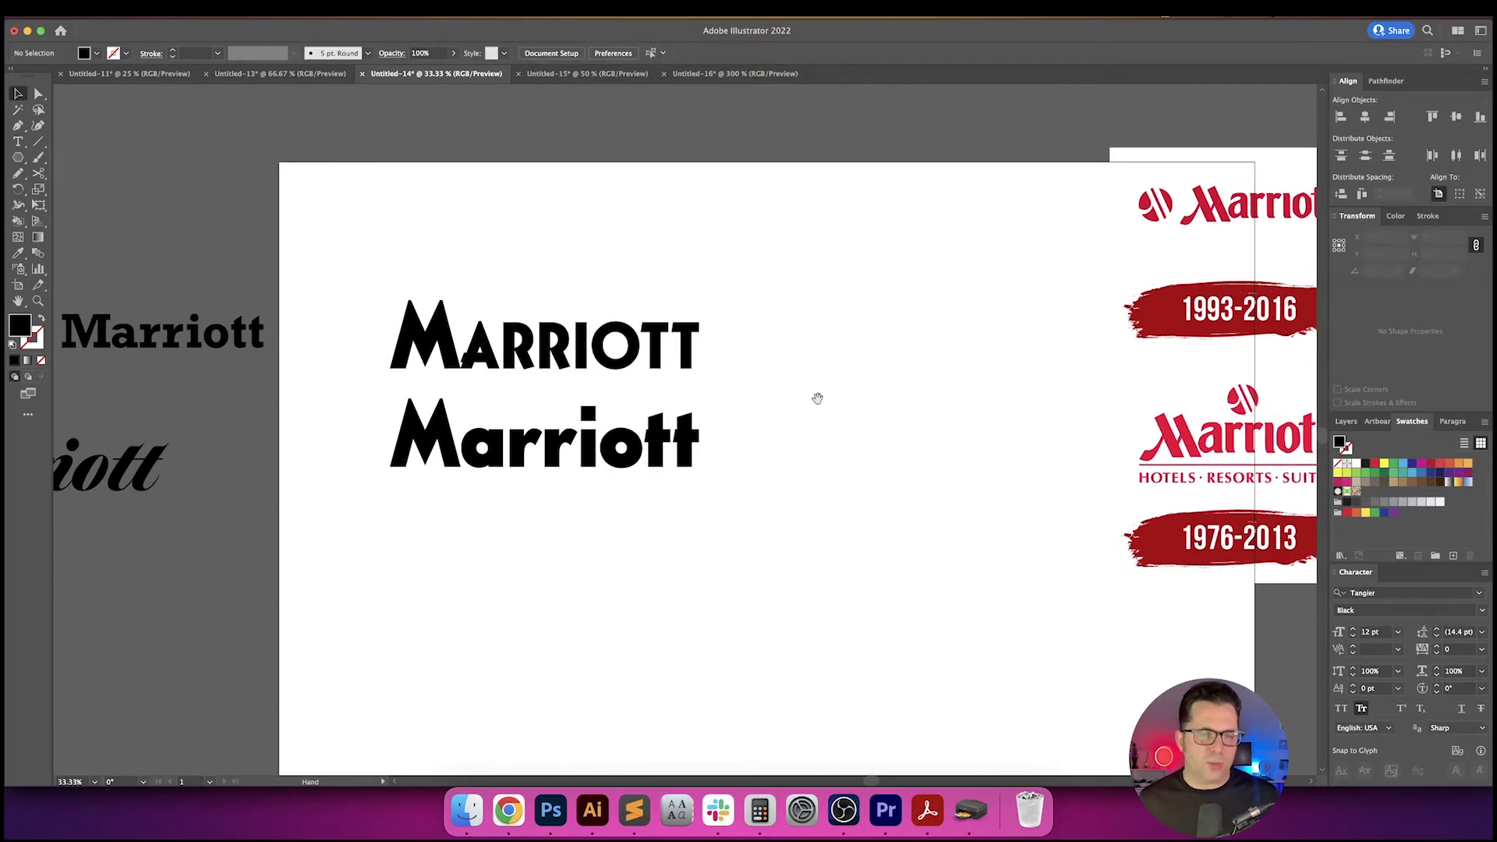
pyautogui.doubleClick(458, 343)
pyautogui.moveTo(460, 343); pyautogui.dragTo(335, 324)
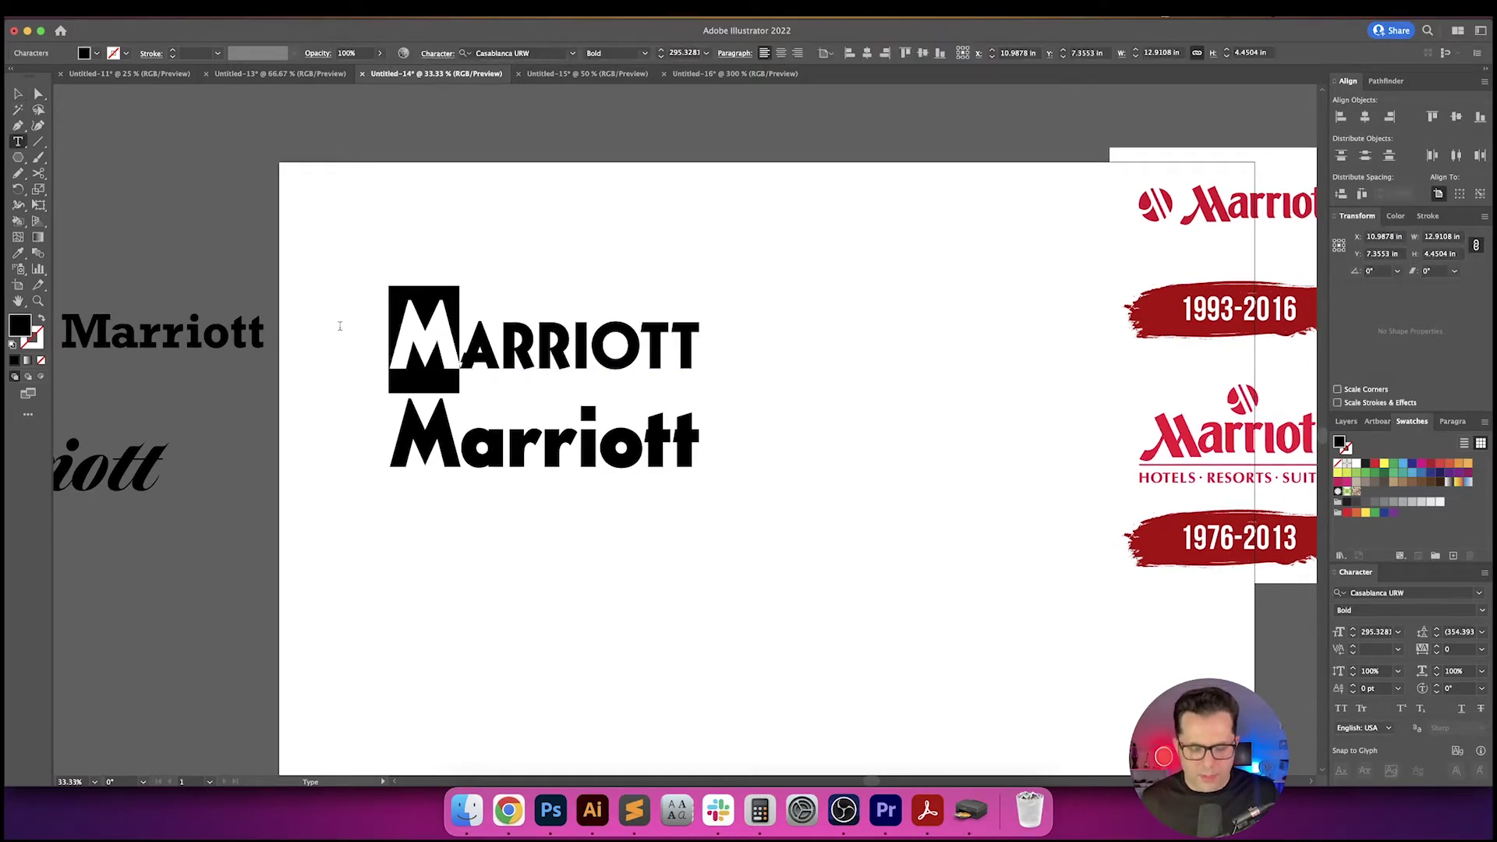
pyautogui.write('m')
pyautogui.hotkey('shift', 'Left')
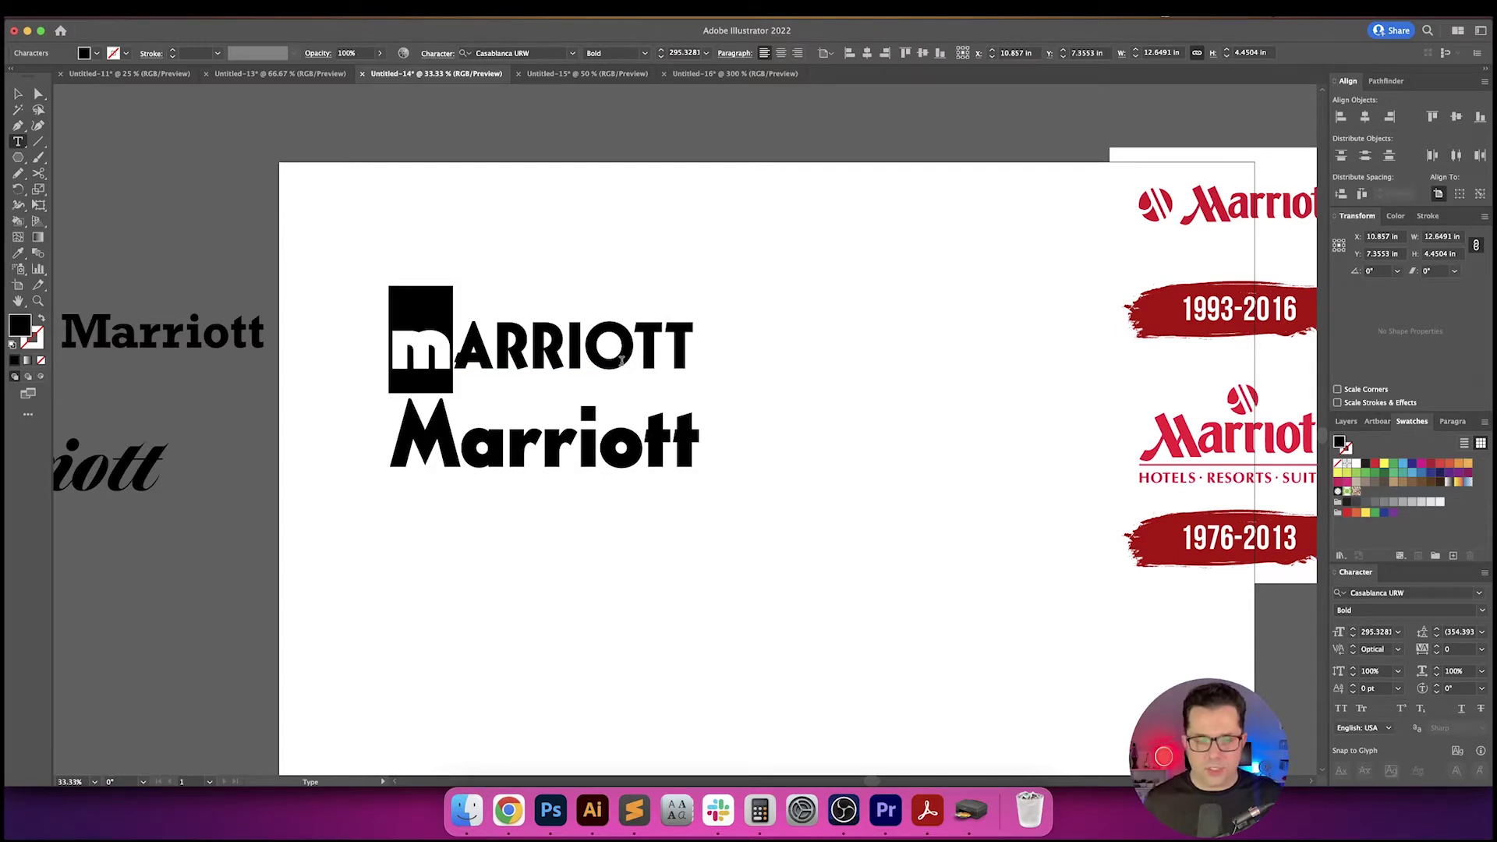
pyautogui.write('M')
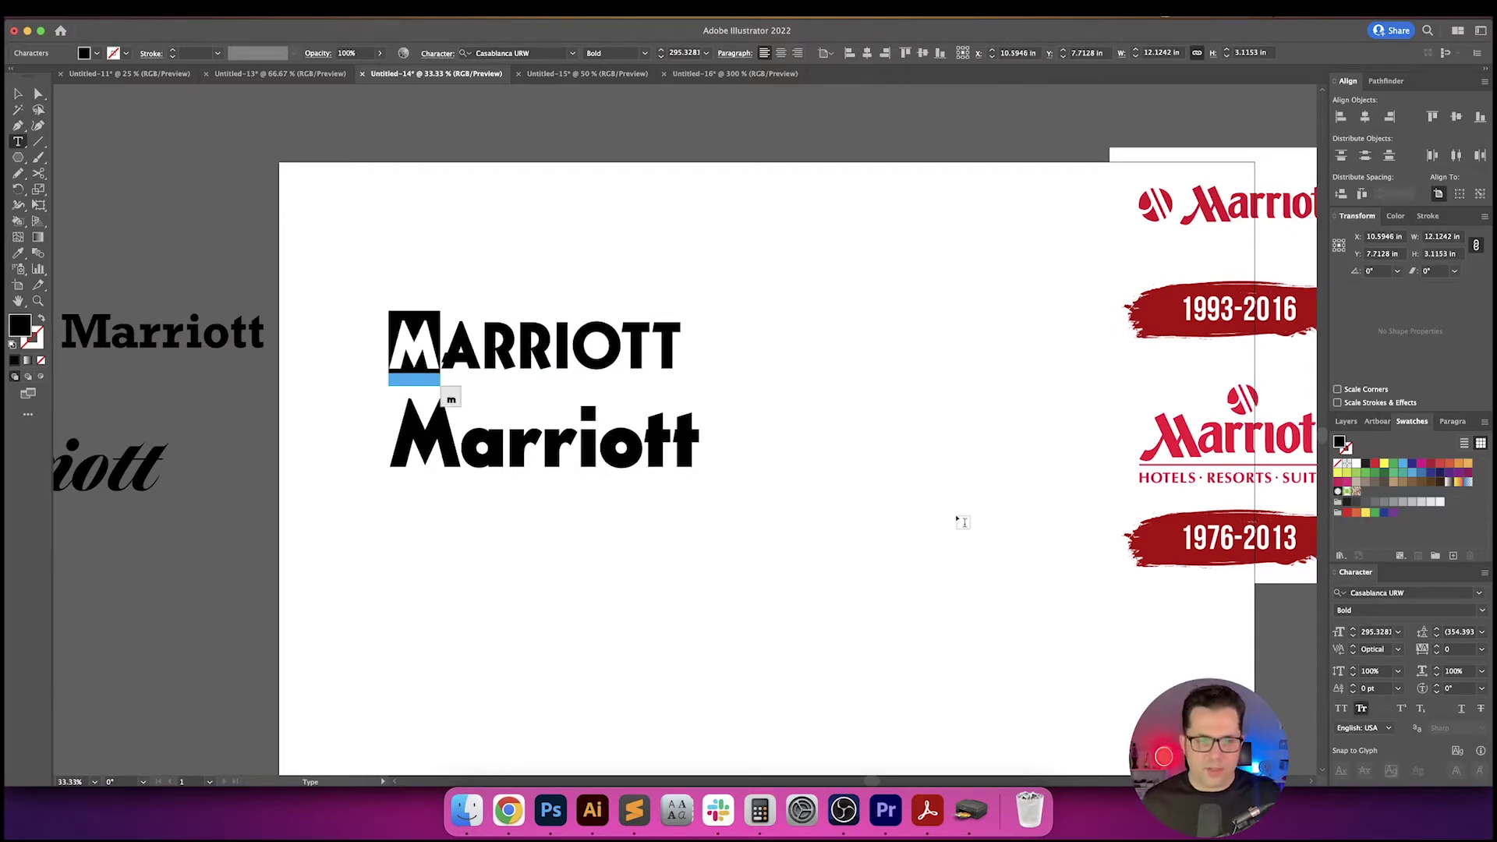
pyautogui.press('Escape')
pyautogui.click(953, 515)
# - Move the small-caps word further above the lowercase version and set its kerning to Optical
pyautogui.hscroll(2, 857, 456)
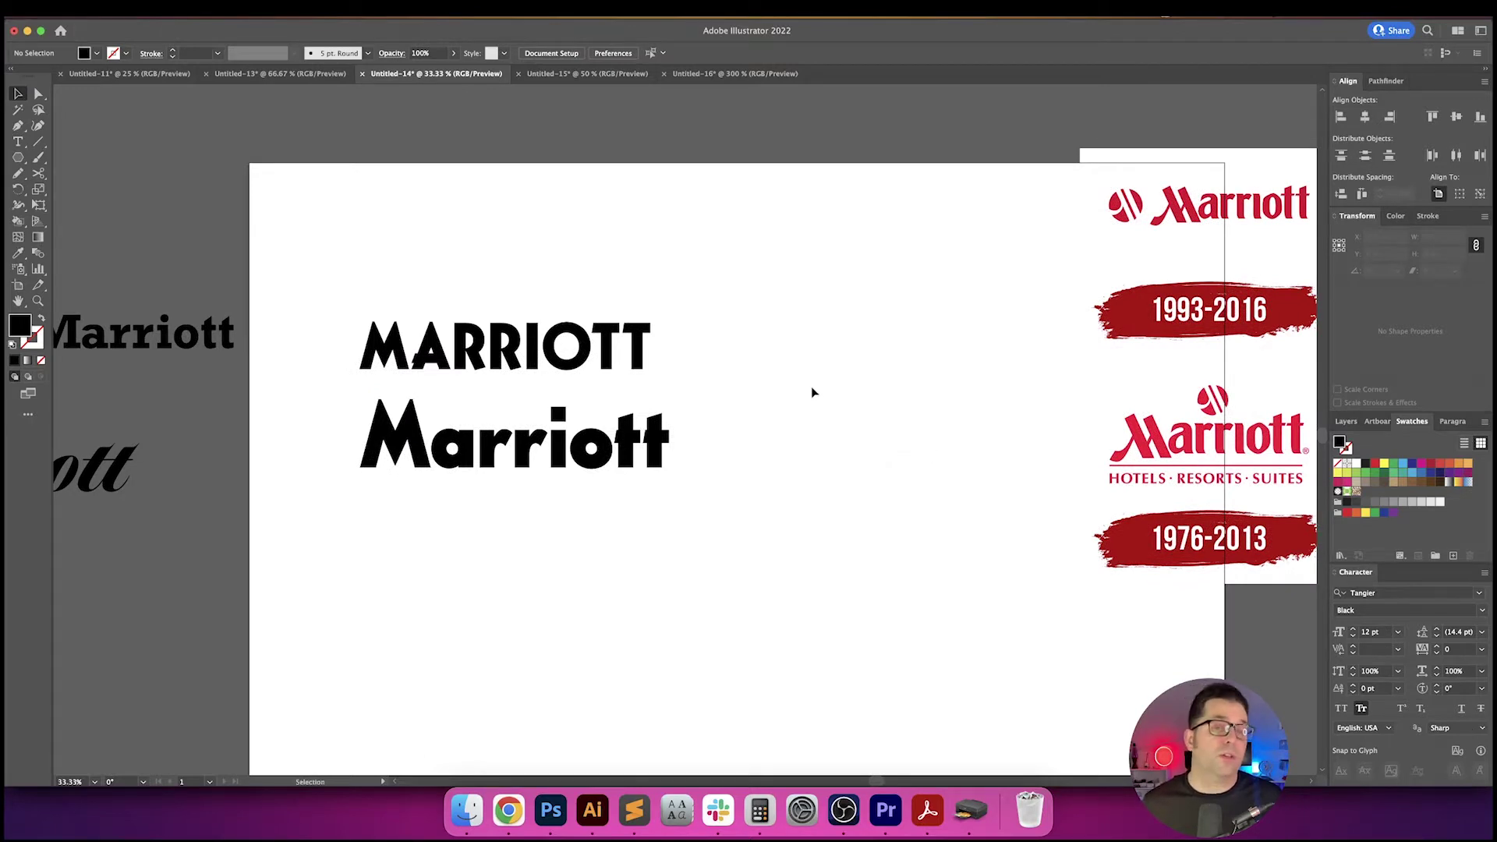
pyautogui.moveTo(598, 351); pyautogui.dragTo(626, 287)
pyautogui.scroll(-1, 737, 347)
pyautogui.click(647, 265)
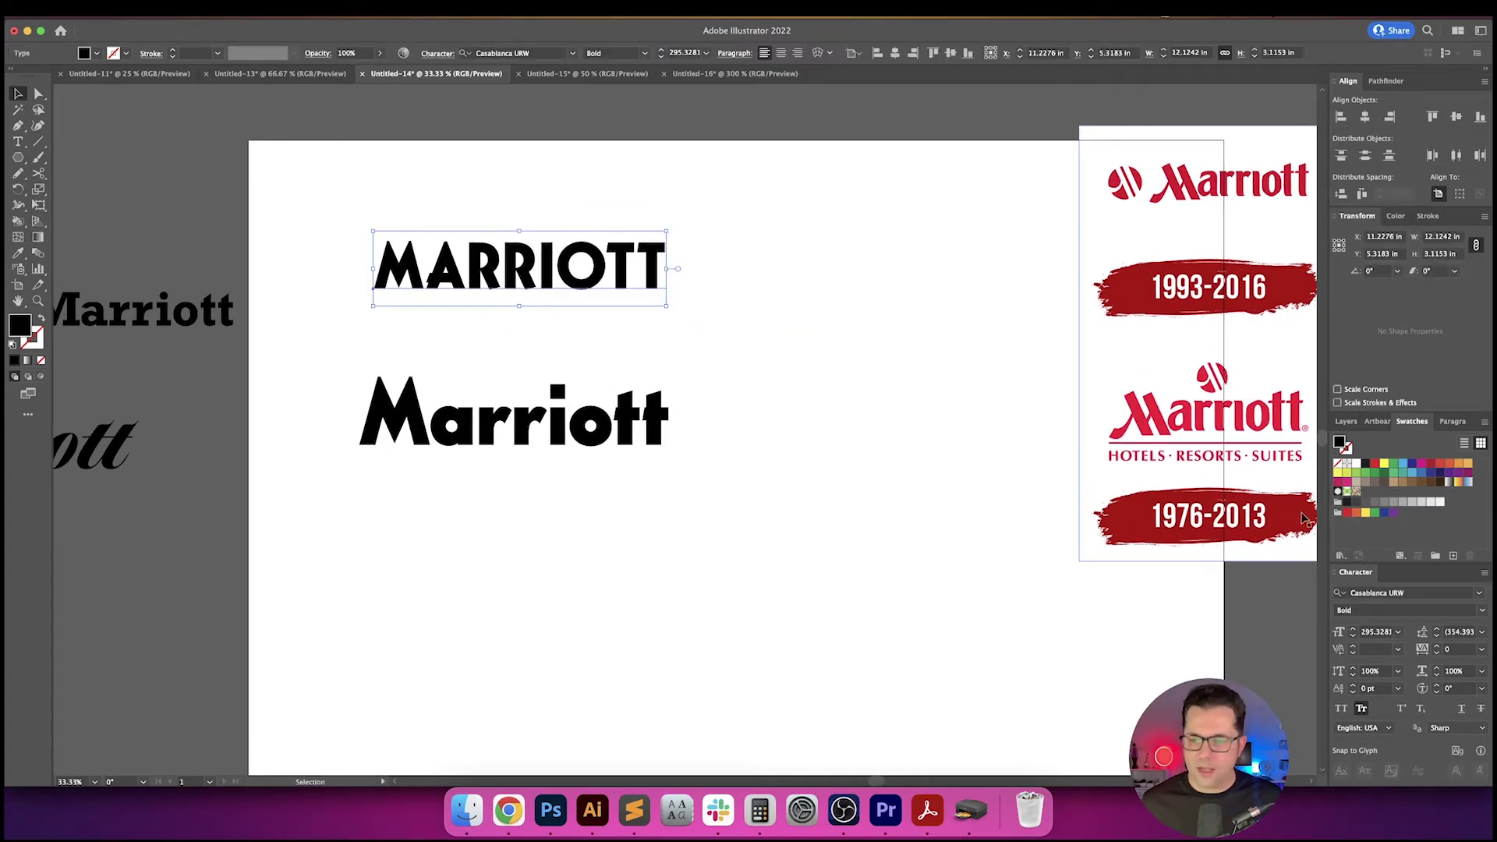
pyautogui.click(1398, 650)
pyautogui.click(1358, 409)
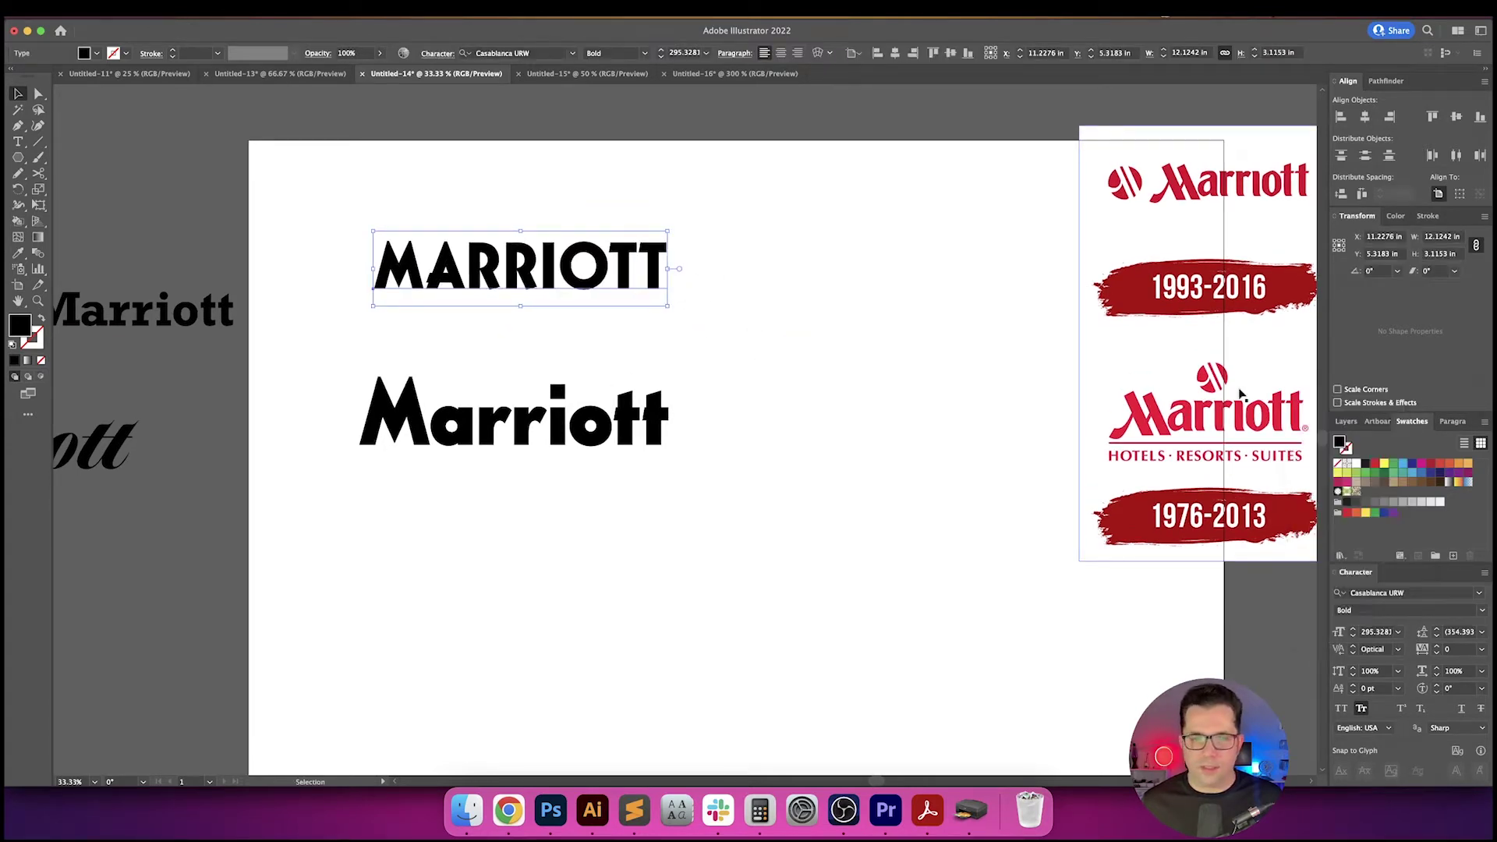
pyautogui.click(858, 346)
# - Tighten the kerning between the "I" and "O" of the upper small-caps word
pyautogui.hscroll(-2, 858, 347)
pyautogui.scroll(1, 858, 347)
pyautogui.scroll(-2, 874, 368)
pyautogui.hscroll(-2, 874, 368)
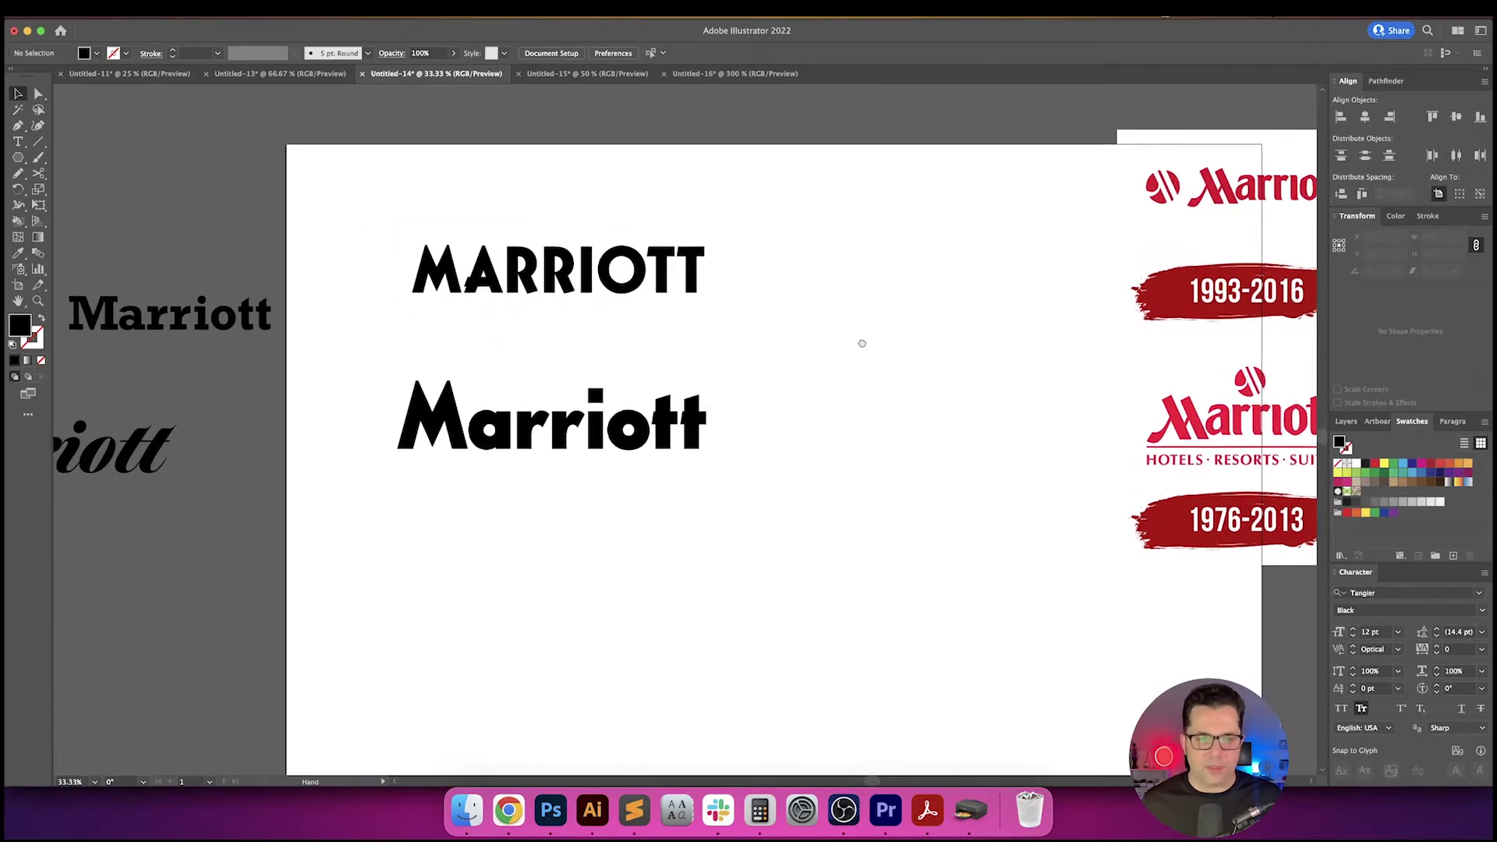
pyautogui.press('t')
pyautogui.click(608, 262)
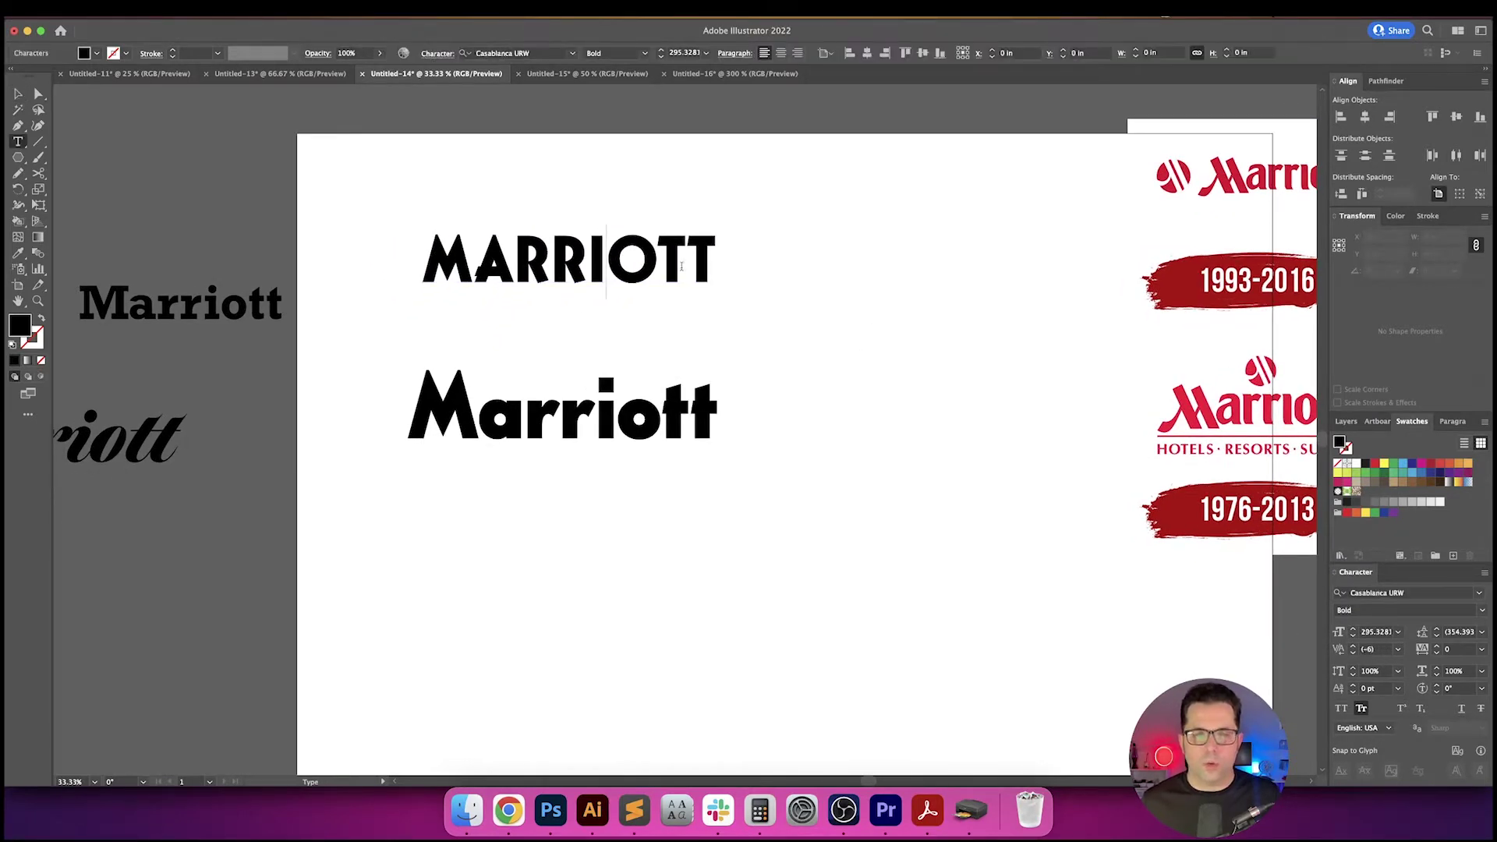
pyautogui.click(1370, 649)
pyautogui.write('-10')
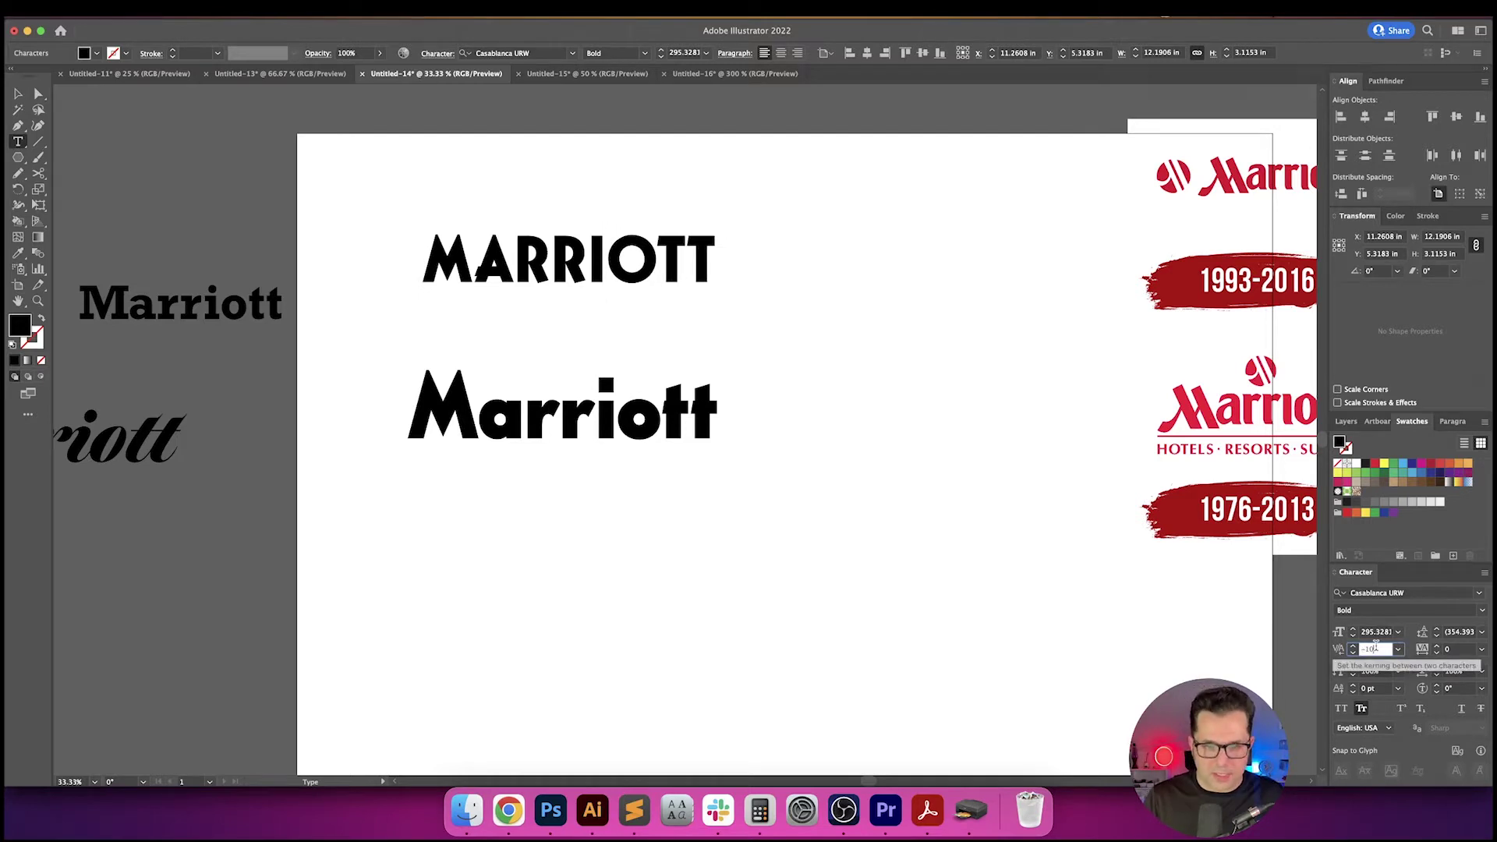
pyautogui.hotkey('shift', 'Down')
pyautogui.press('Return')
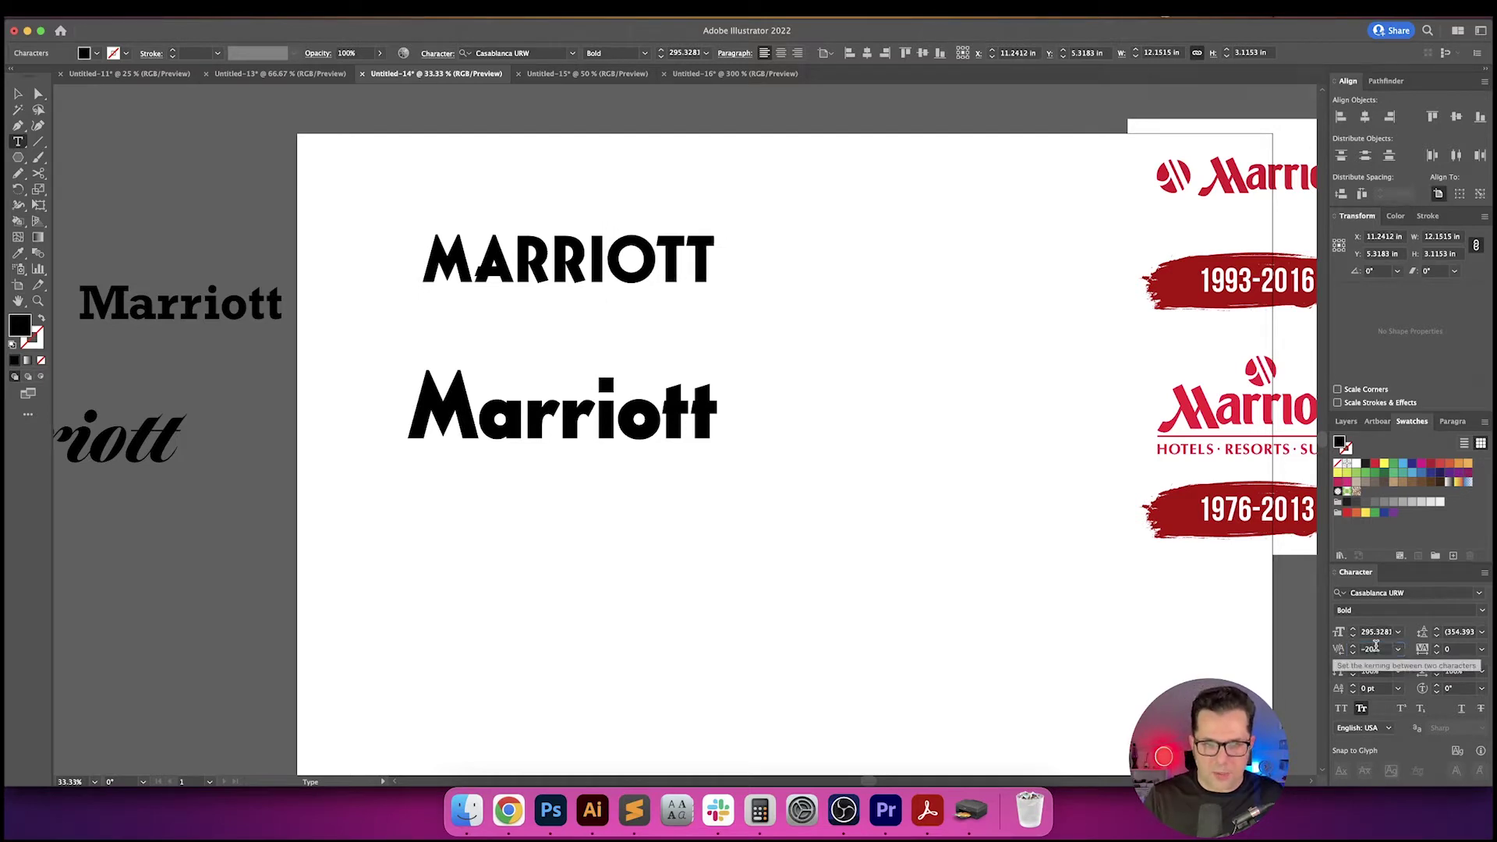
pyautogui.click(1375, 647)
pyautogui.hotkey('shift', 'Down')
pyautogui.hotkey('shift', 'Down')
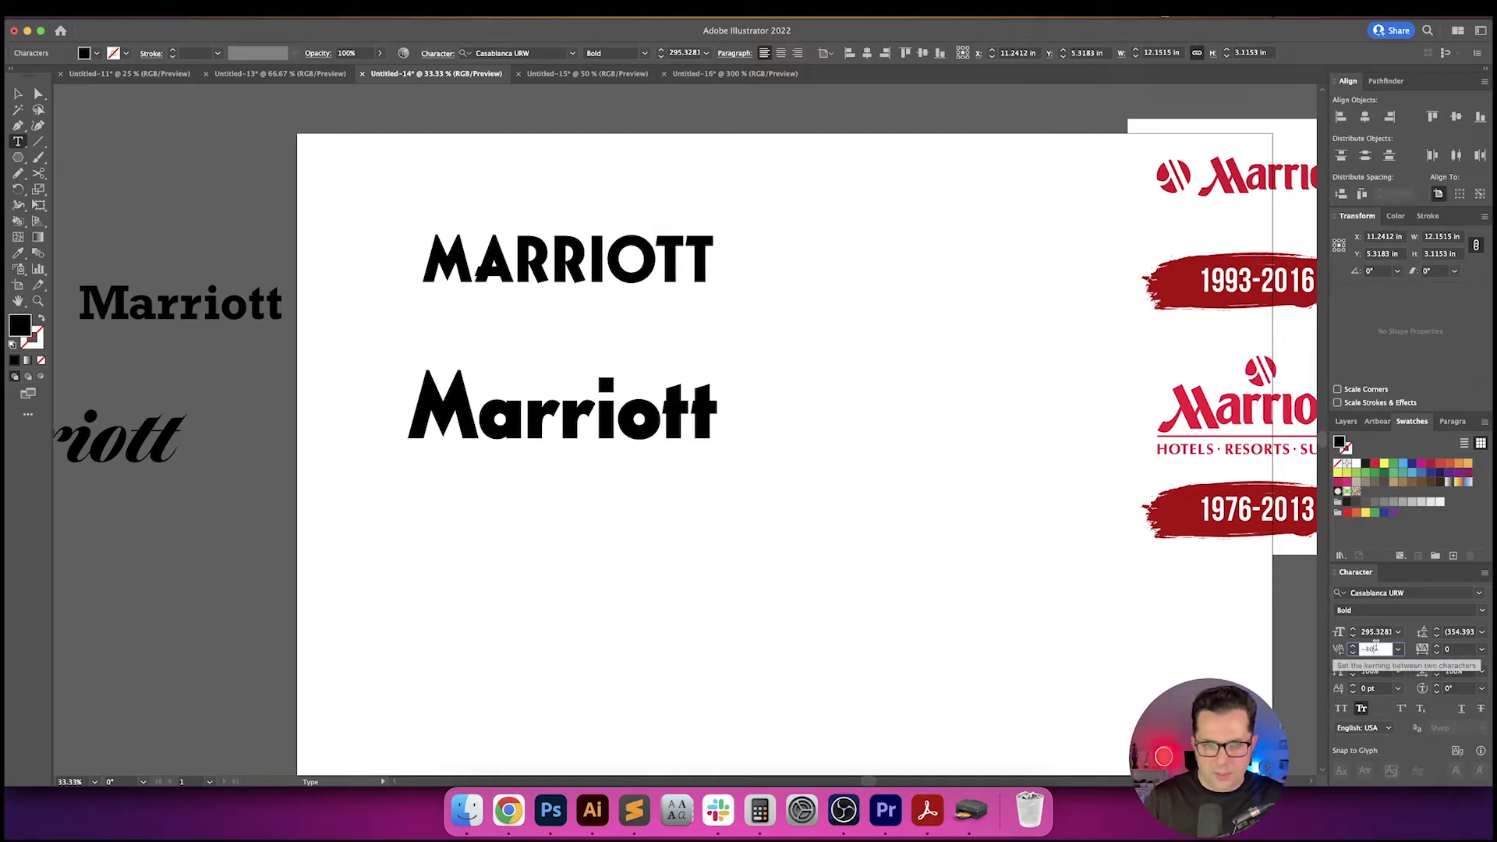
pyautogui.hotkey('shift', 'Up')
pyautogui.hotkey('shift', 'Down')
pyautogui.press('Return')
pyautogui.press('Escape')
pyautogui.click(766, 457)
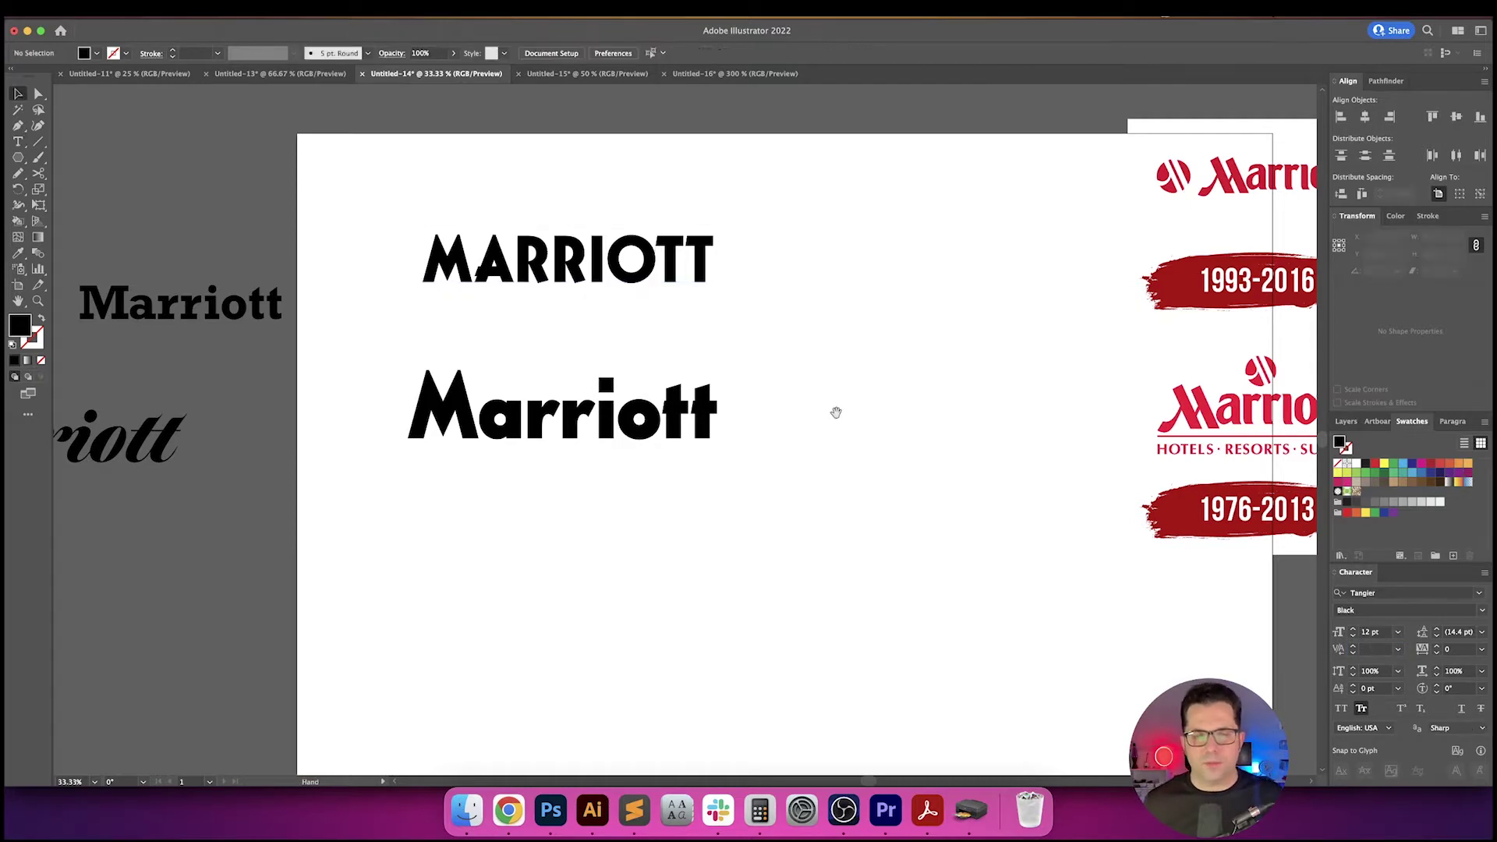
# - Delete the small-caps copy above the lowercase "Marriott"
pyautogui.moveTo(842, 421); pyautogui.dragTo(847, 462)
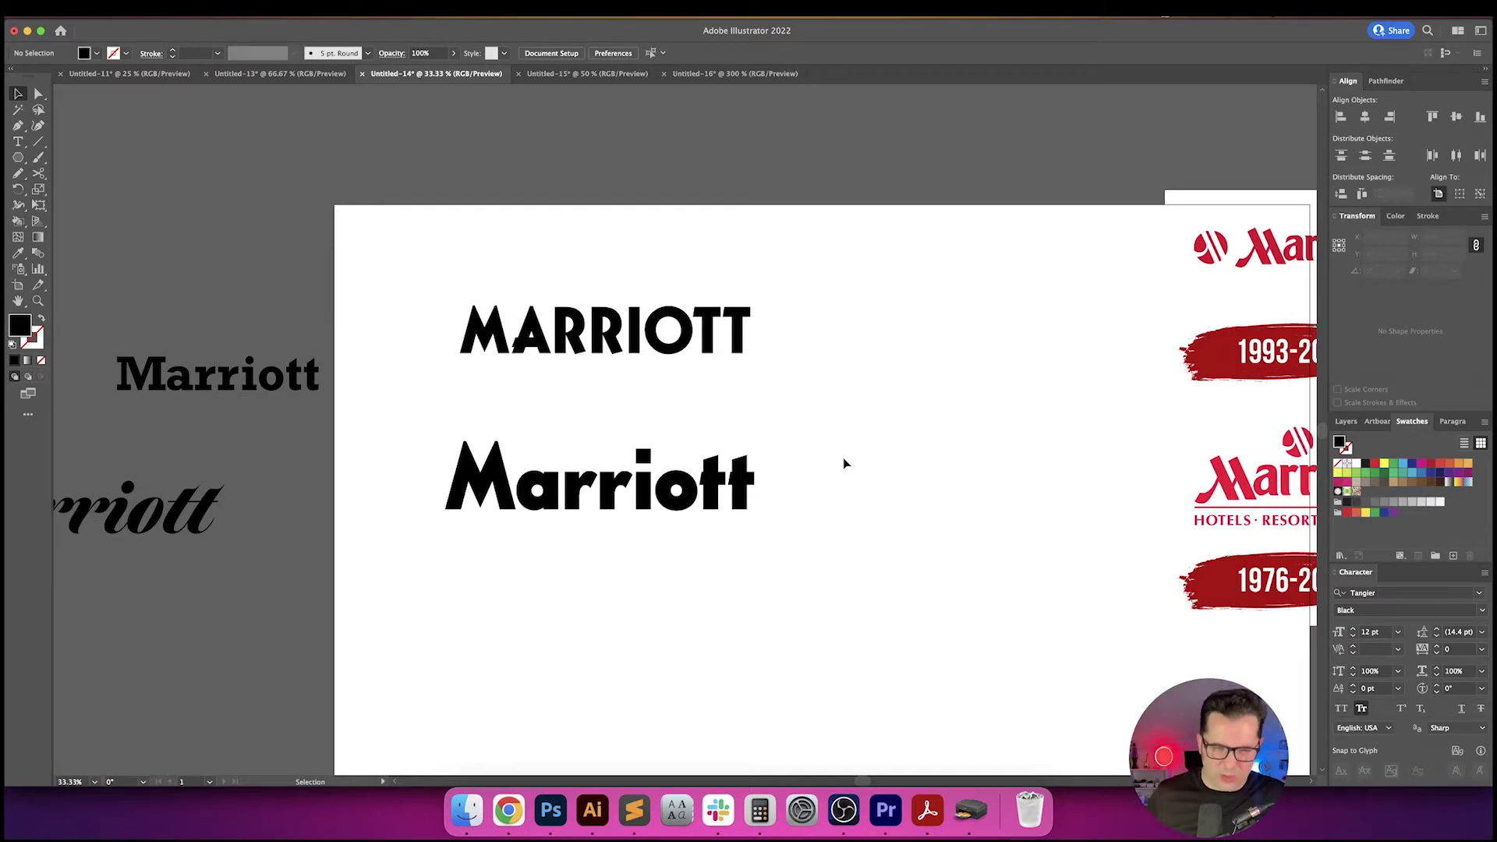
pyautogui.moveTo(801, 299); pyautogui.dragTo(741, 323)
pyautogui.press('Delete')
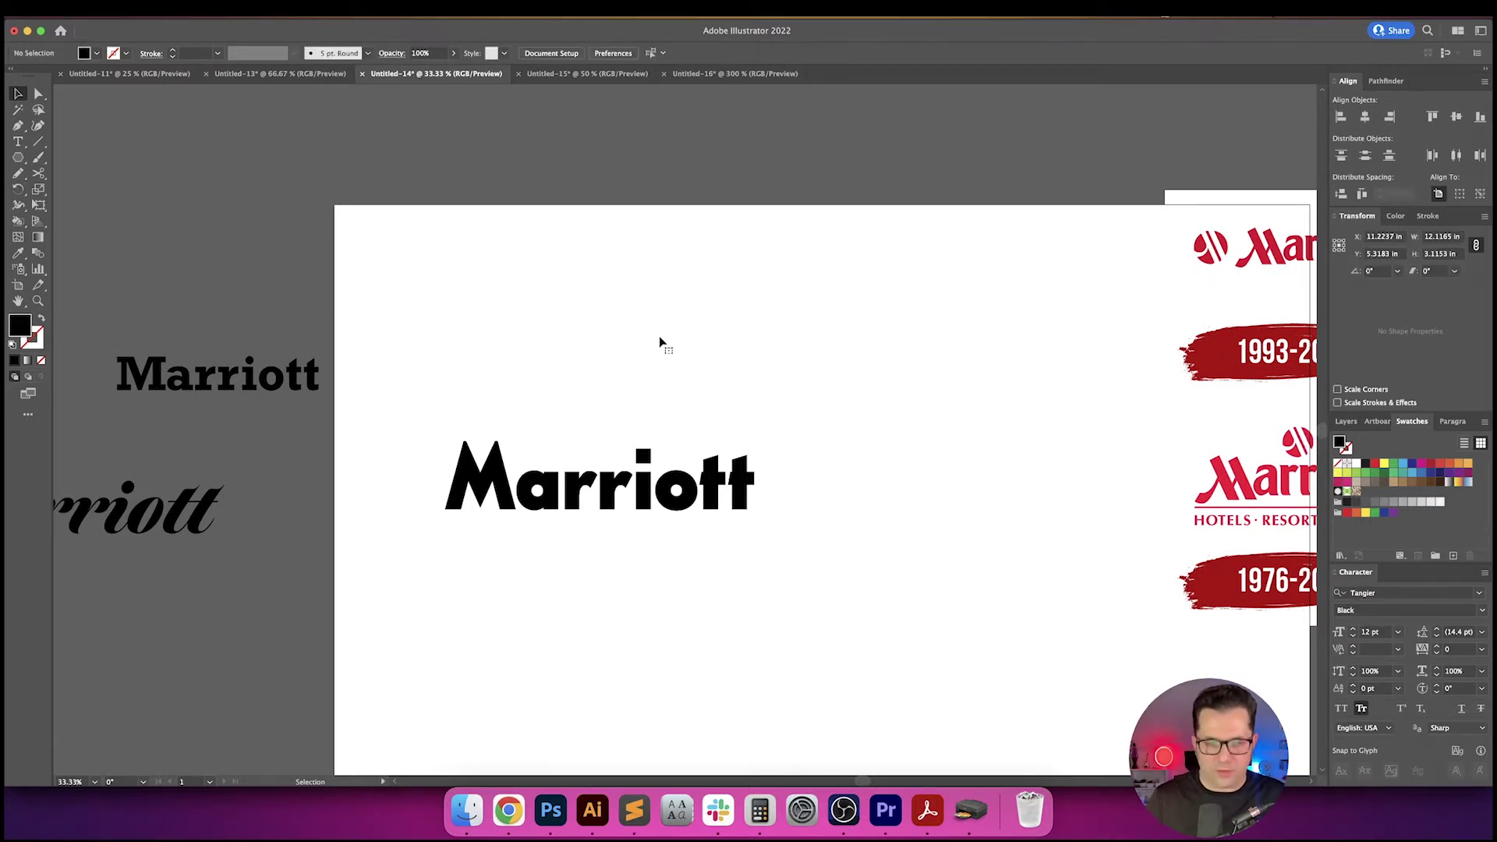
# - Duplicate the "Marriott" text directly below the original and replace the copy's text with "HOTELS"
pyautogui.scroll(-3, 639, 398)
pyautogui.moveTo(643, 400); pyautogui.dragTo(644, 503)
pyautogui.doubleClick(644, 502)
pyautogui.write('HOTELS')
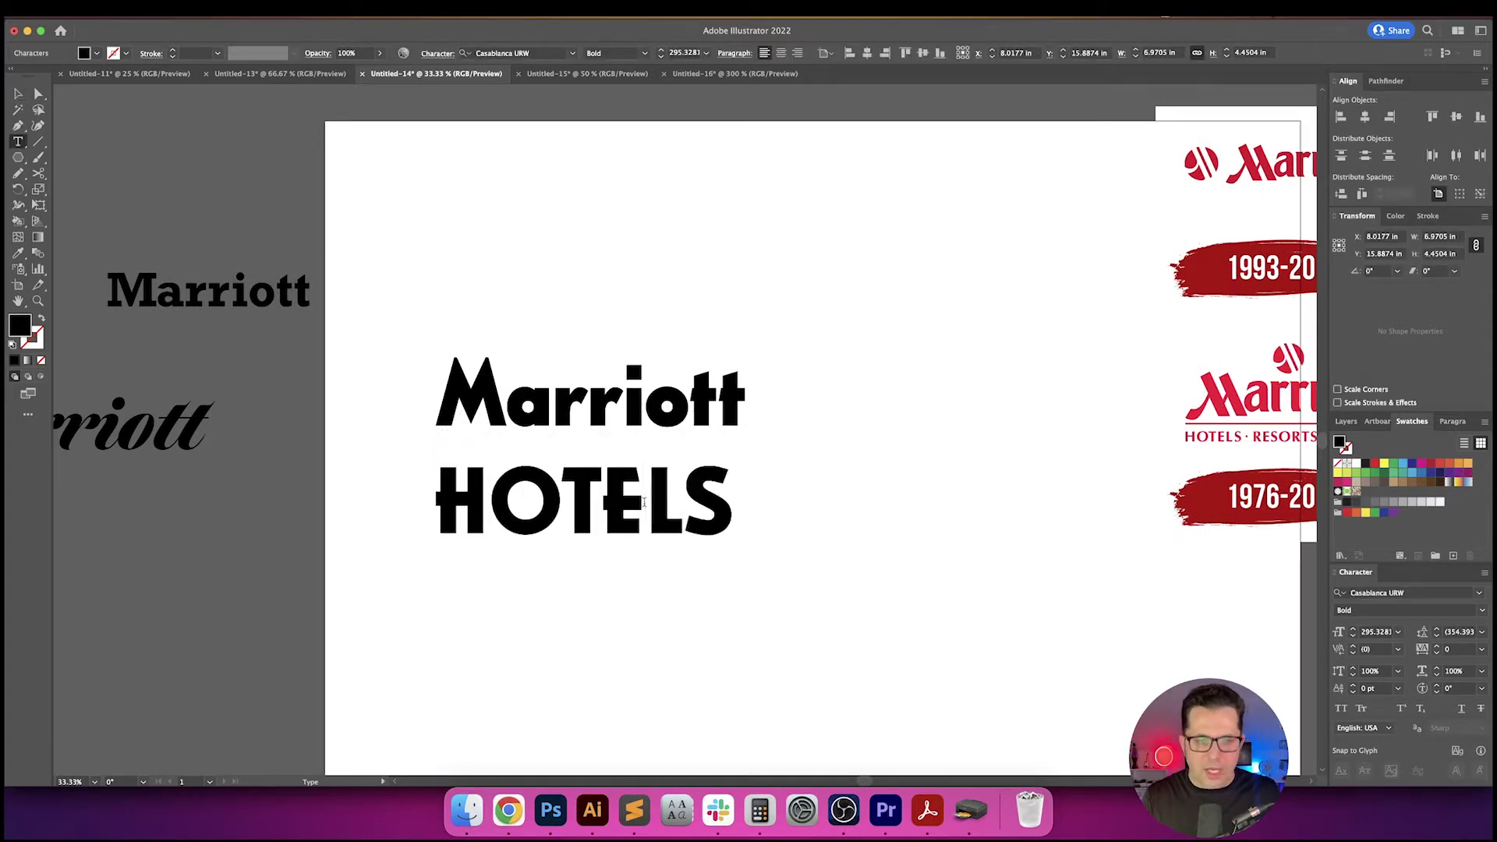
pyautogui.press('Escape')
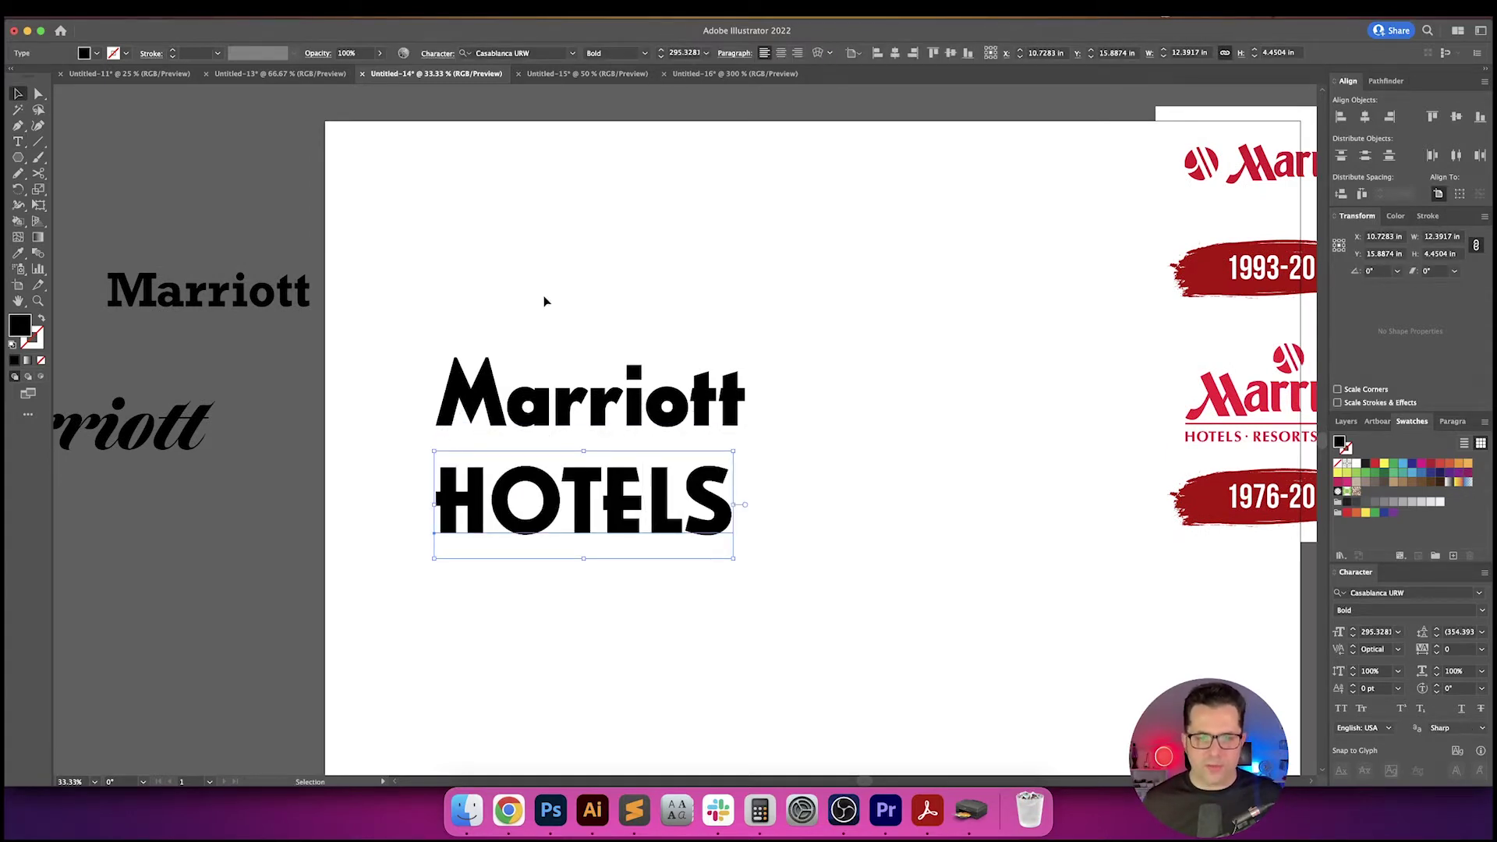
# - Set the font size of "Marriott" to 300 pt
pyautogui.click(729, 397)
pyautogui.click(682, 52)
pyautogui.write('300')
pyautogui.press('Return')
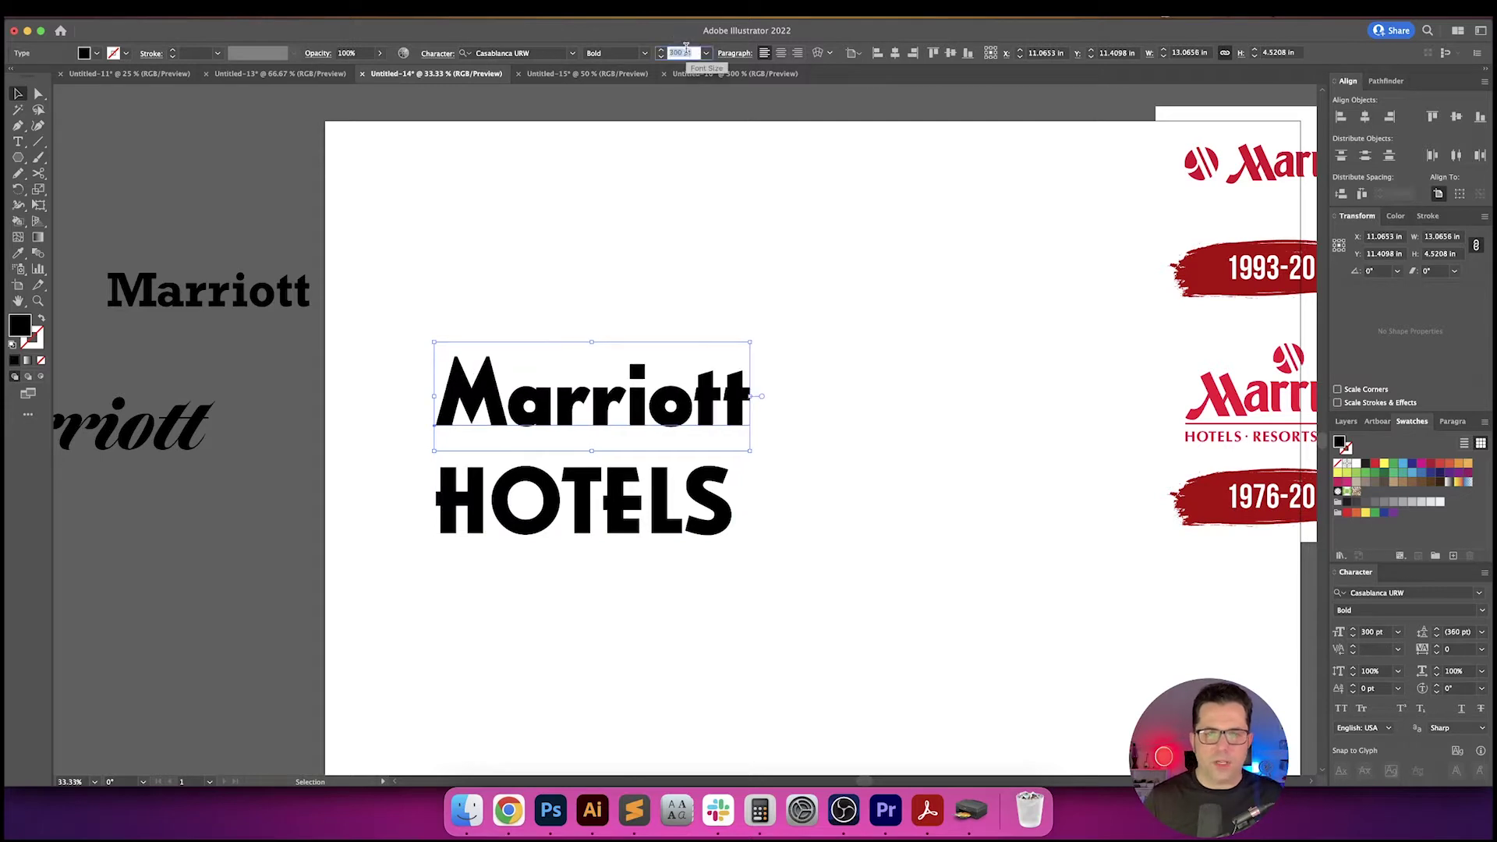
# - Set the font size of "HOTELS" to 150 pt
pyautogui.click(807, 460)
pyautogui.click(705, 499)
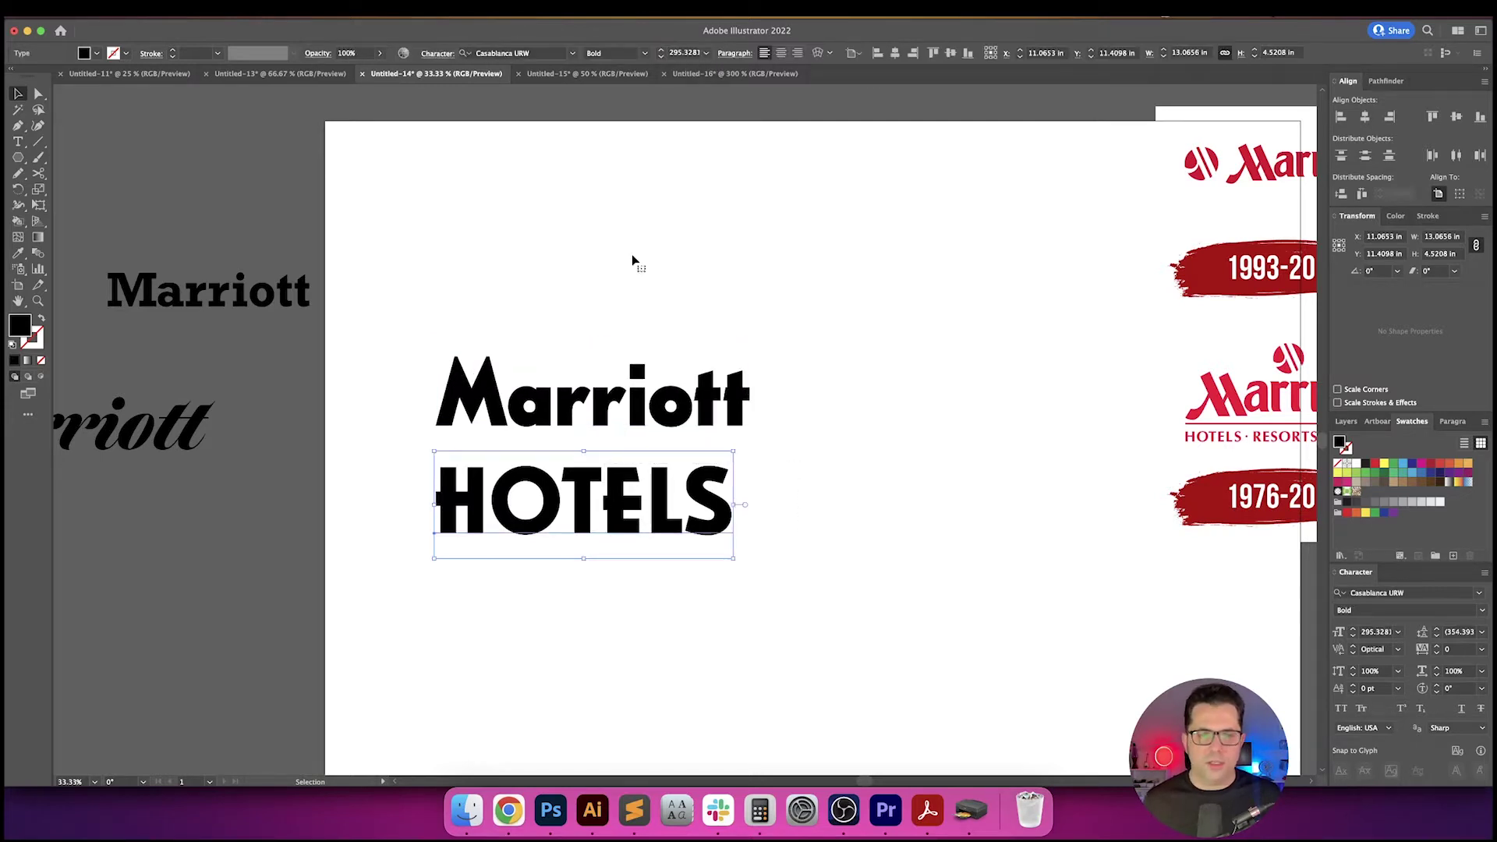
pyautogui.click(682, 52)
pyautogui.write('150')
pyautogui.press('Return')
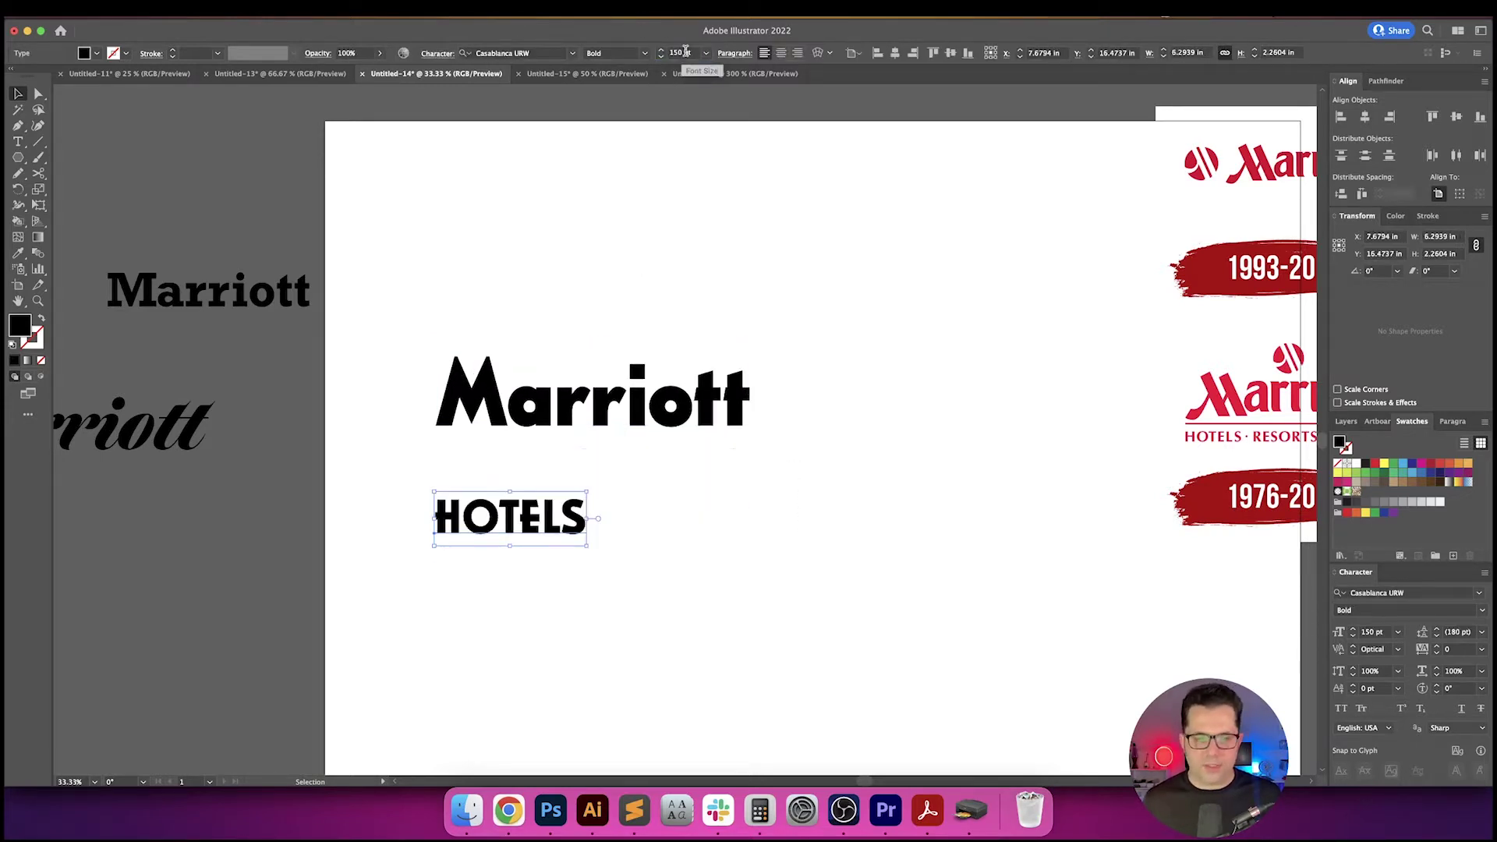
# - Extend the second line to read "HOTELS • RESORTS • SUITES", with bullets between the words
pyautogui.click(722, 541)
pyautogui.hscroll(5, 722, 541)
pyautogui.hscroll(-1, 541, 531)
pyautogui.press('t')
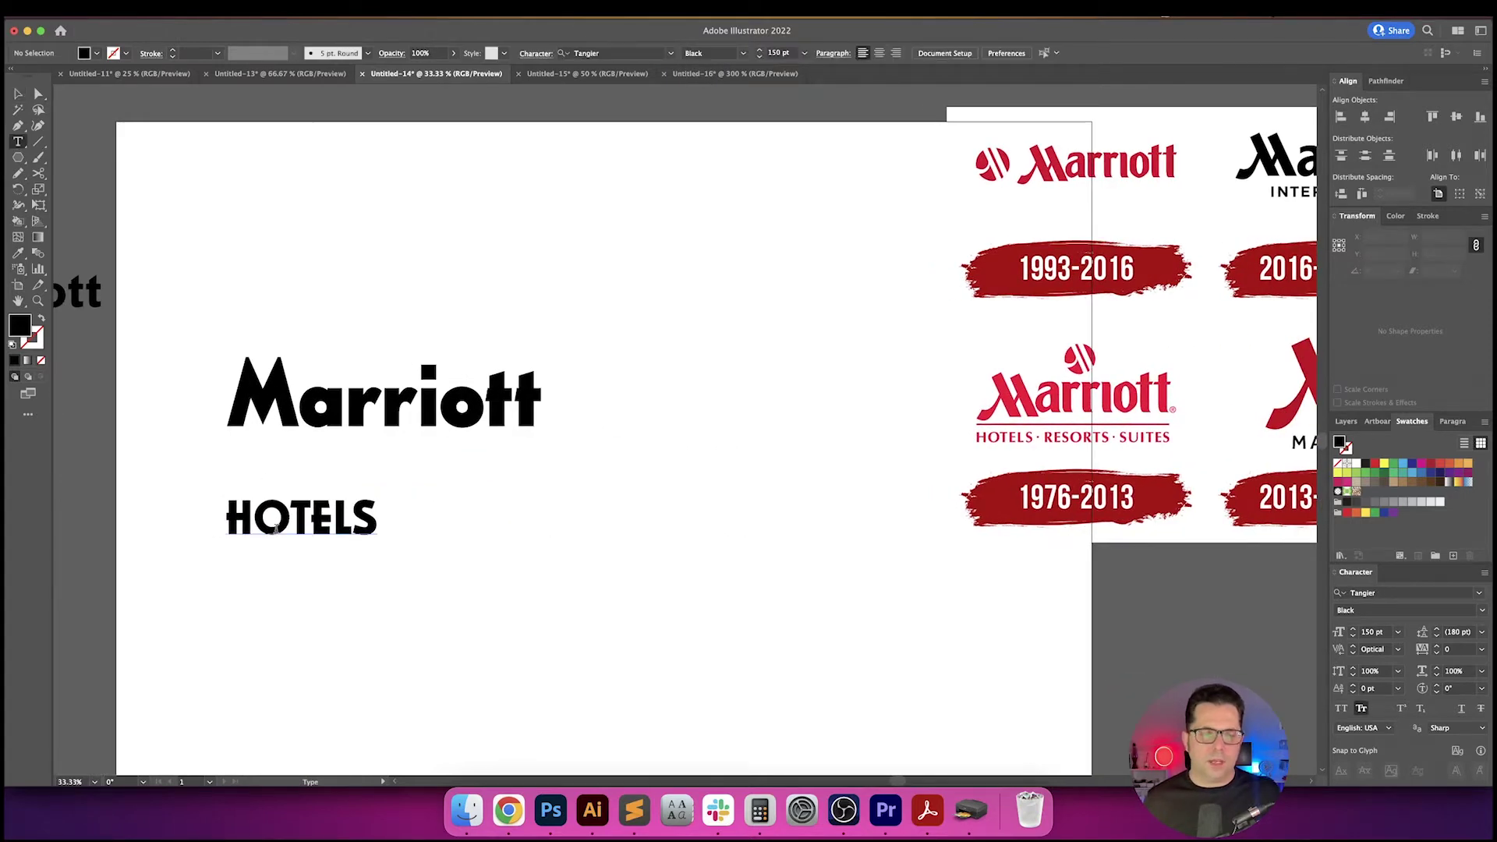
pyautogui.click(275, 529)
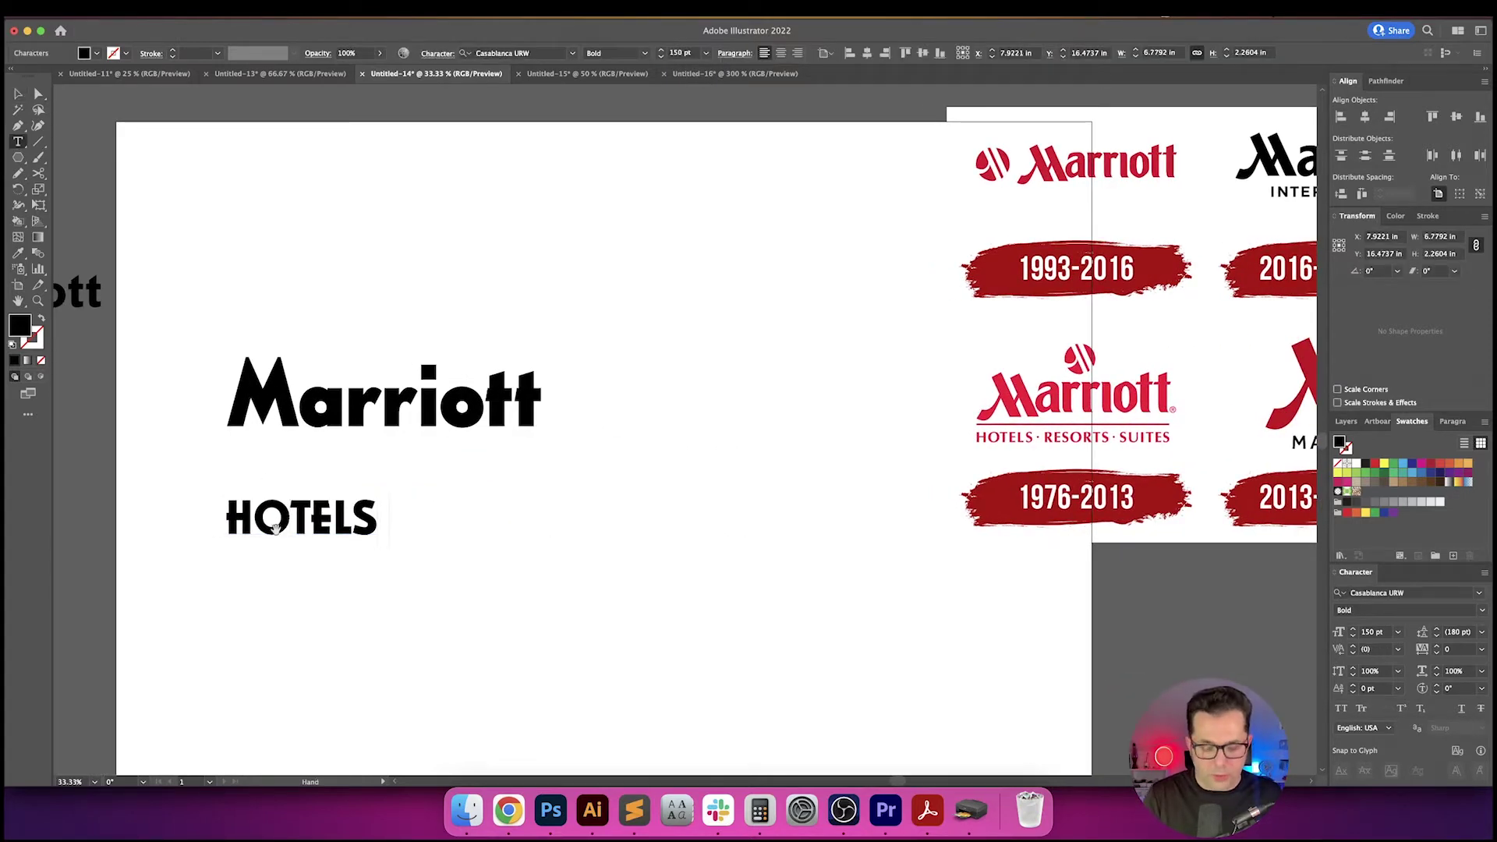
pyautogui.write('RES')
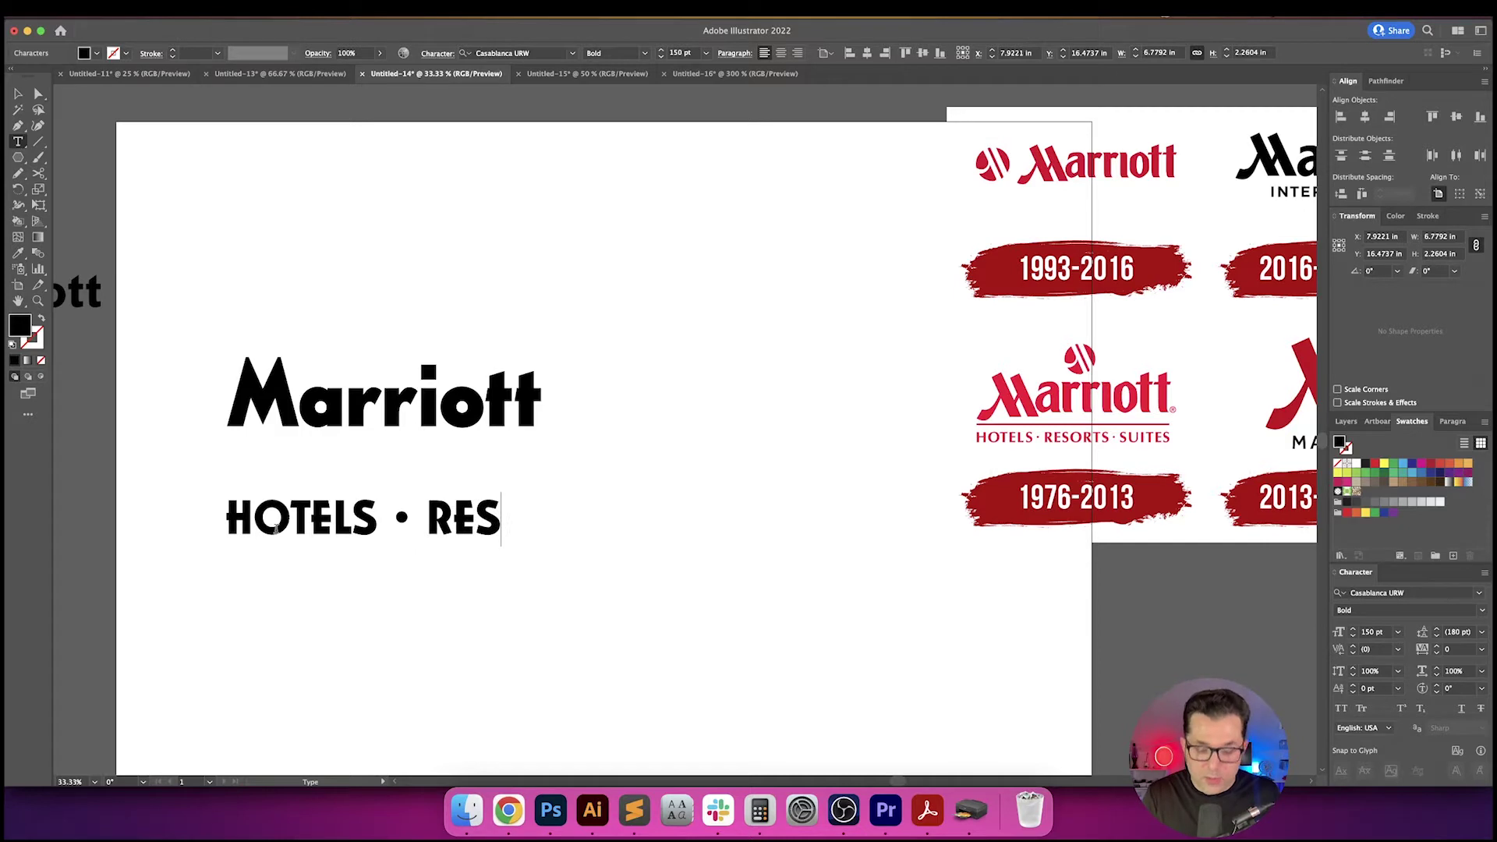
pyautogui.write('ORTS • ')
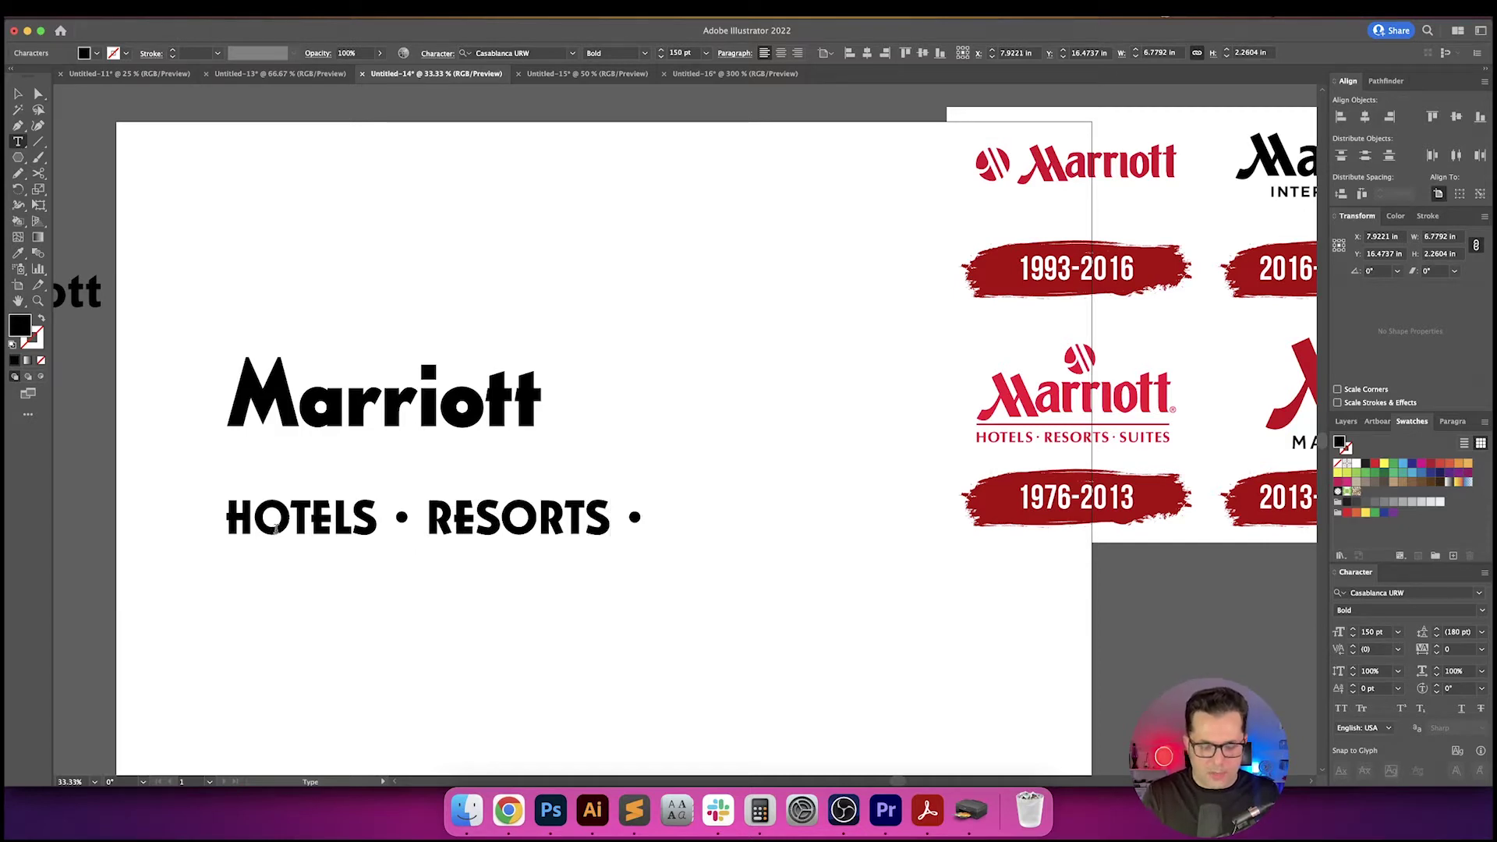
pyautogui.write('SUITES')
pyautogui.press('Escape')
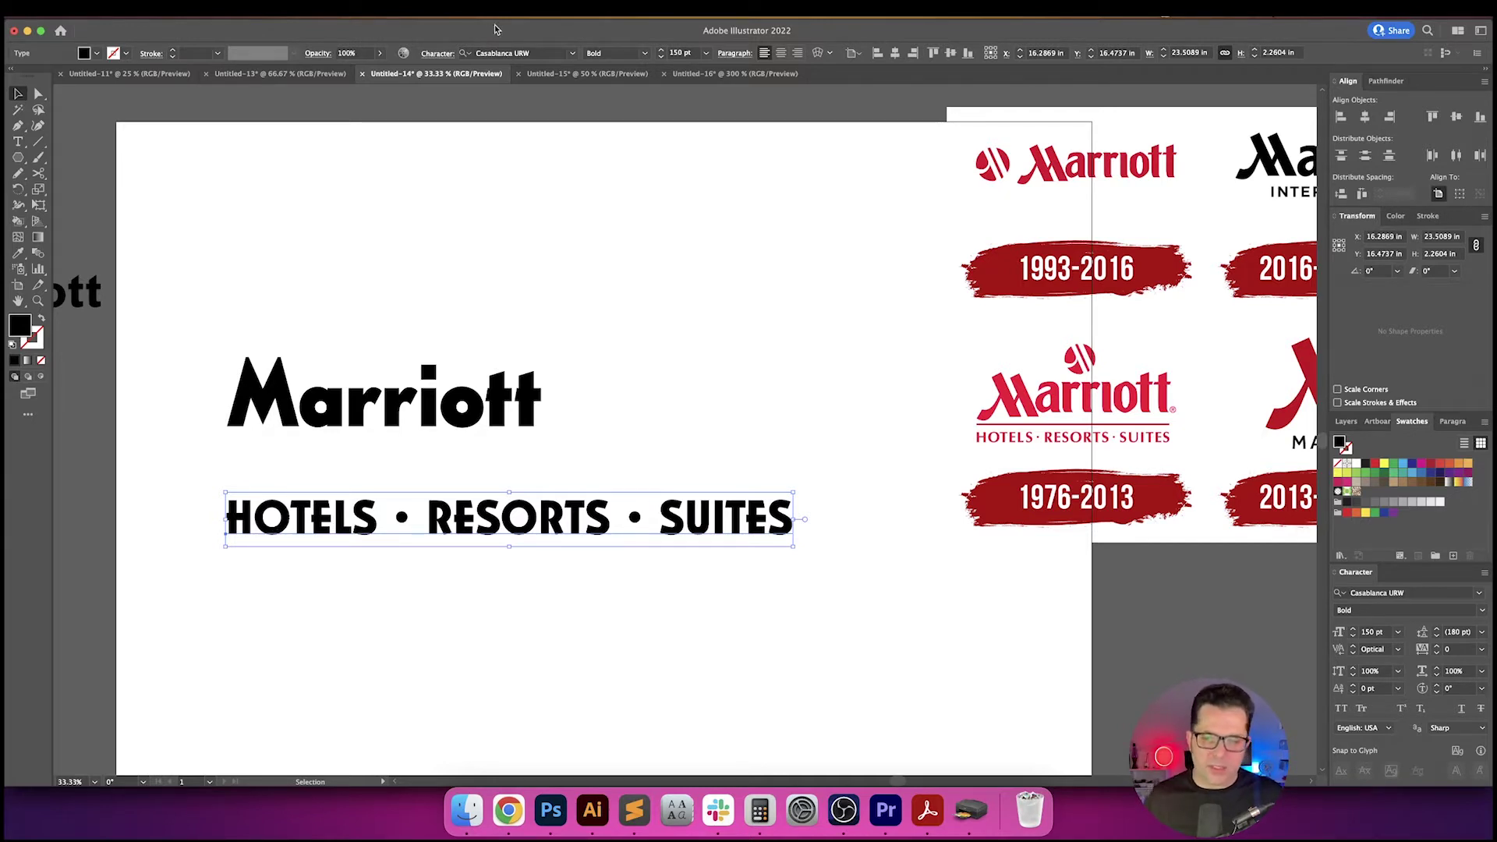
# - Set the tagline's font size to 75 pt and move it up close beneath "Marriott"
pyautogui.click(685, 52)
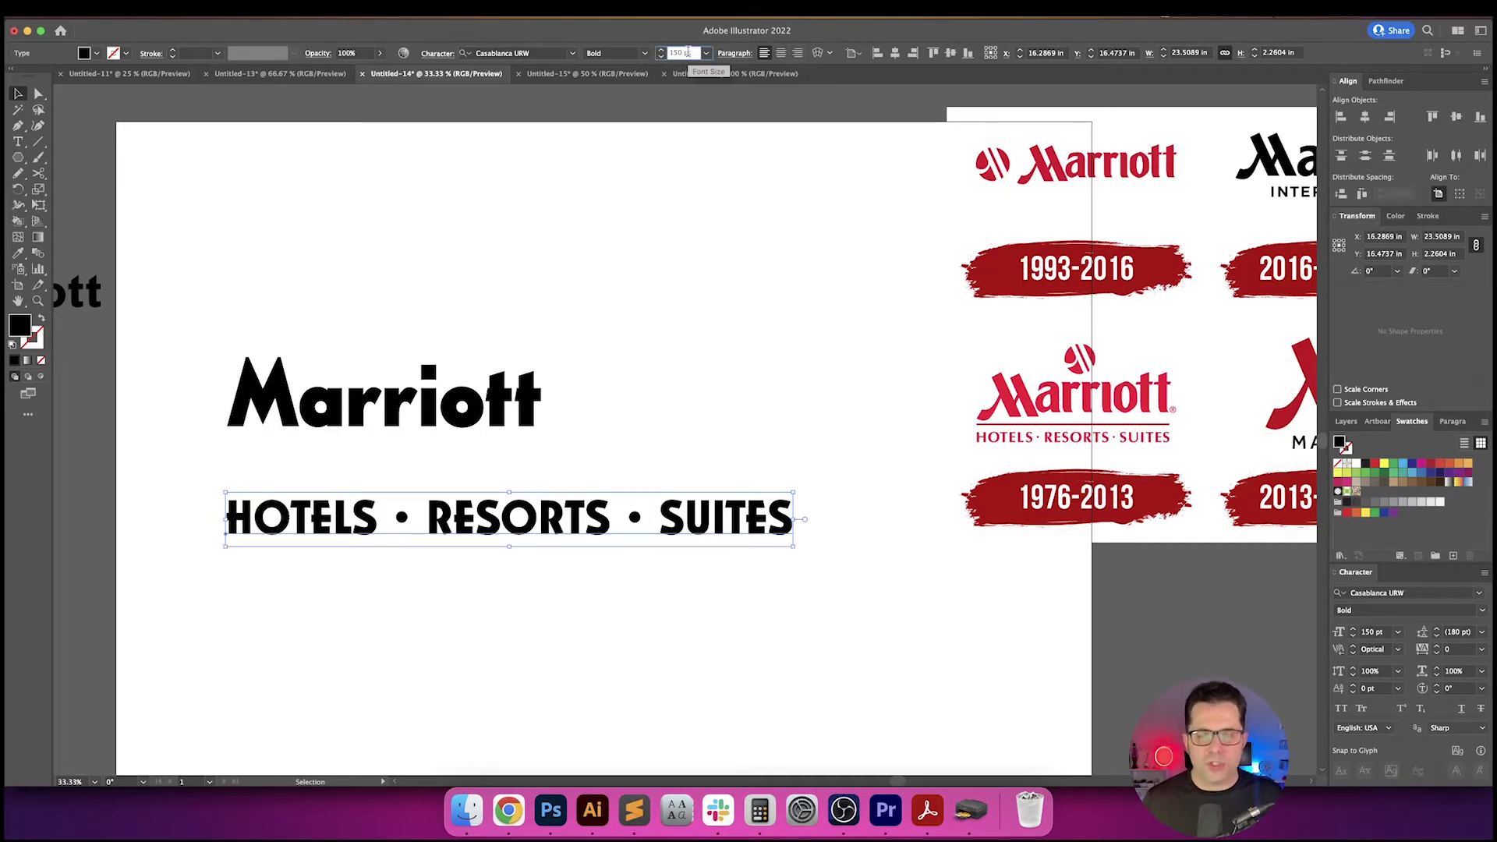
pyautogui.write('75')
pyautogui.press('Return')
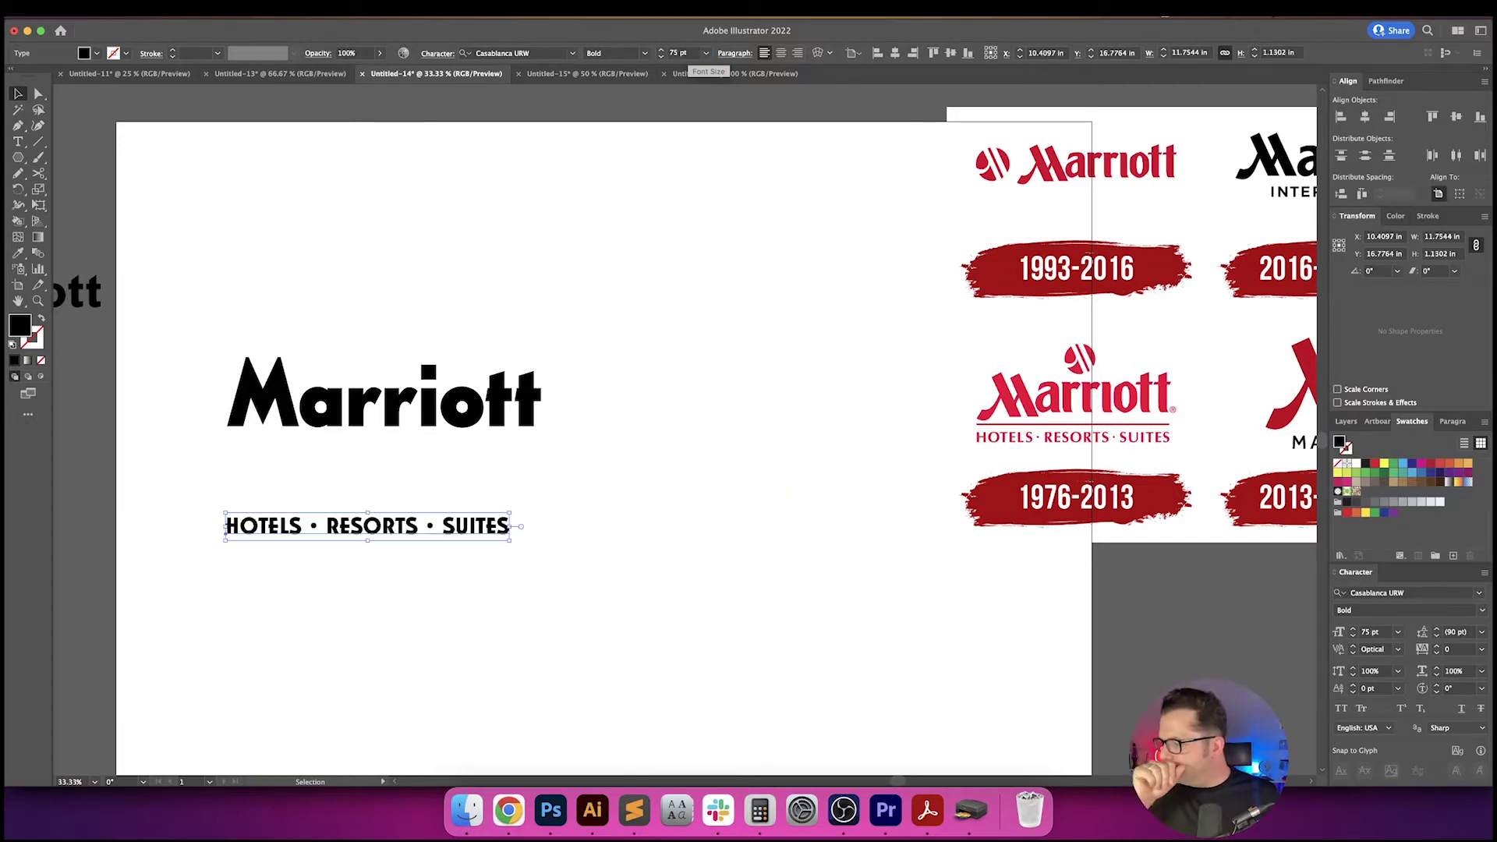
pyautogui.moveTo(483, 527); pyautogui.dragTo(495, 456)
pyautogui.click(587, 444)
pyautogui.hscroll(-2, 696, 506)
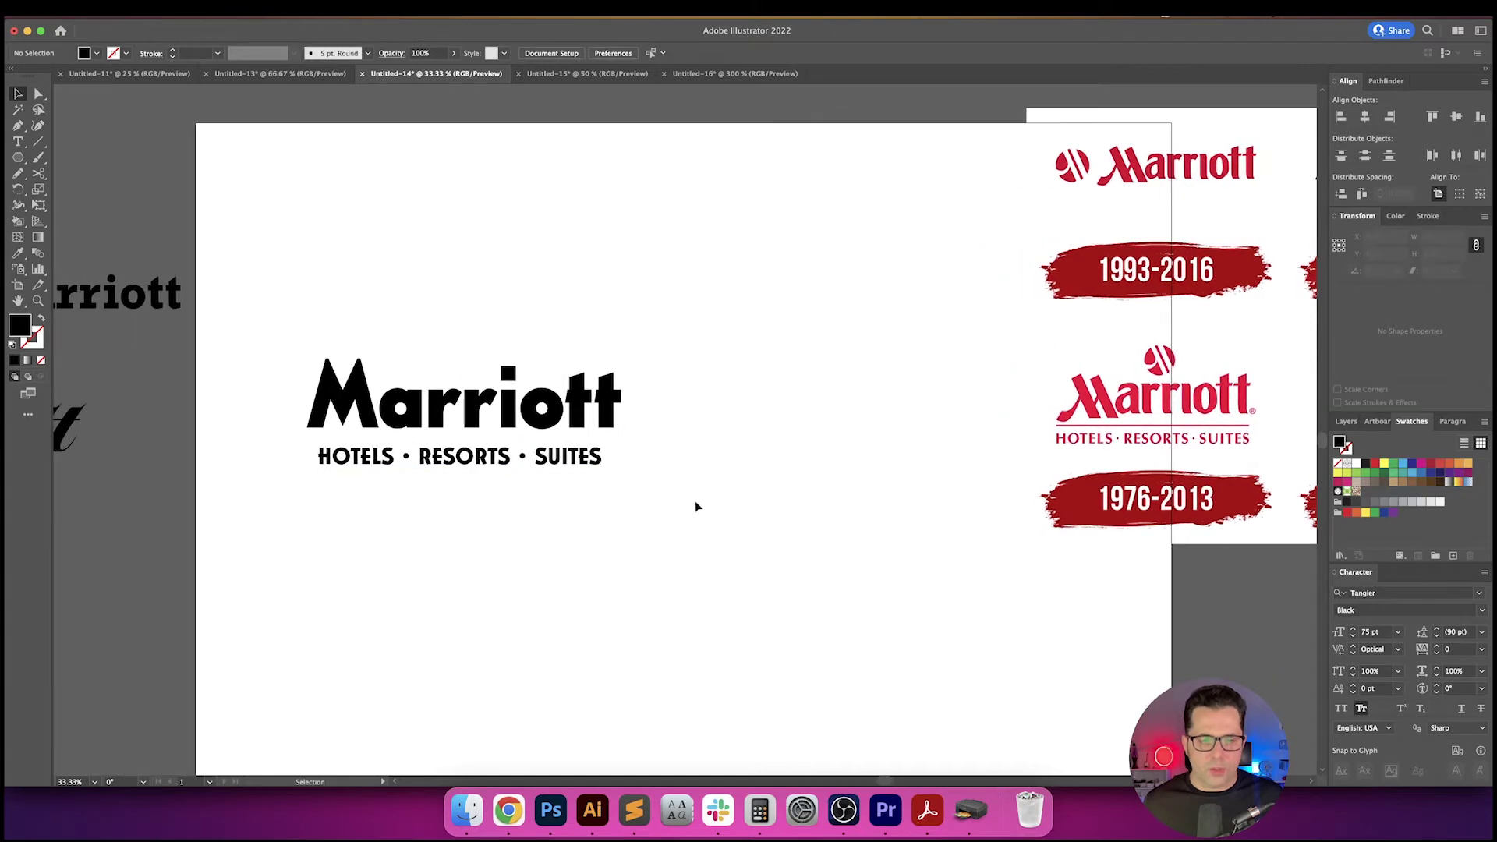
# - Centre the text of "Marriott" and its tagline and align the two lines by their horizontal centres
pyautogui.moveTo(364, 386); pyautogui.dragTo(363, 385)
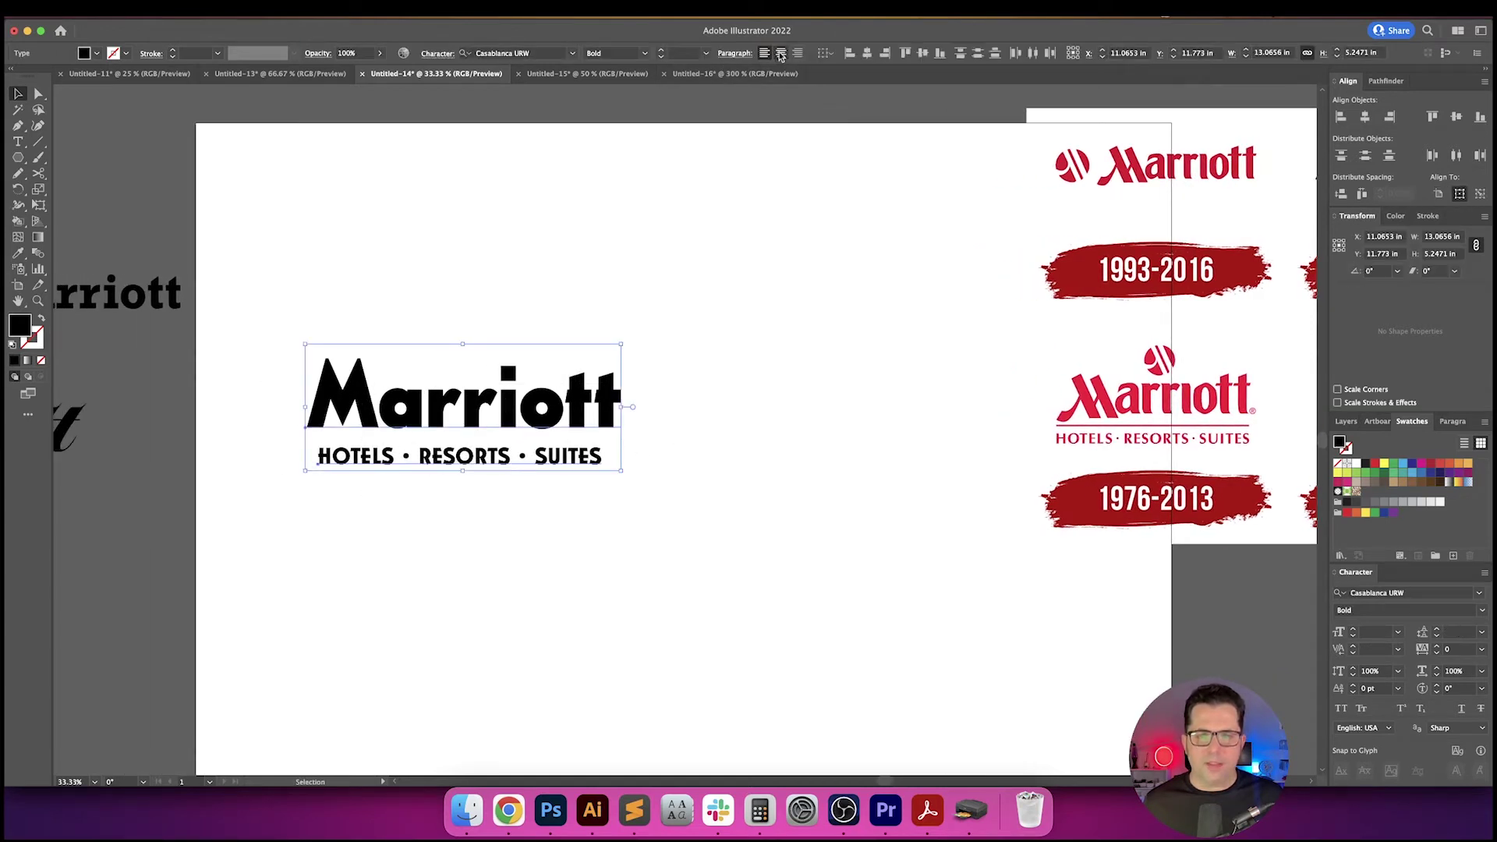
pyautogui.click(866, 52)
pyautogui.click(864, 52)
pyautogui.click(852, 274)
pyautogui.moveTo(501, 292); pyautogui.dragTo(542, 469)
pyautogui.click(728, 400)
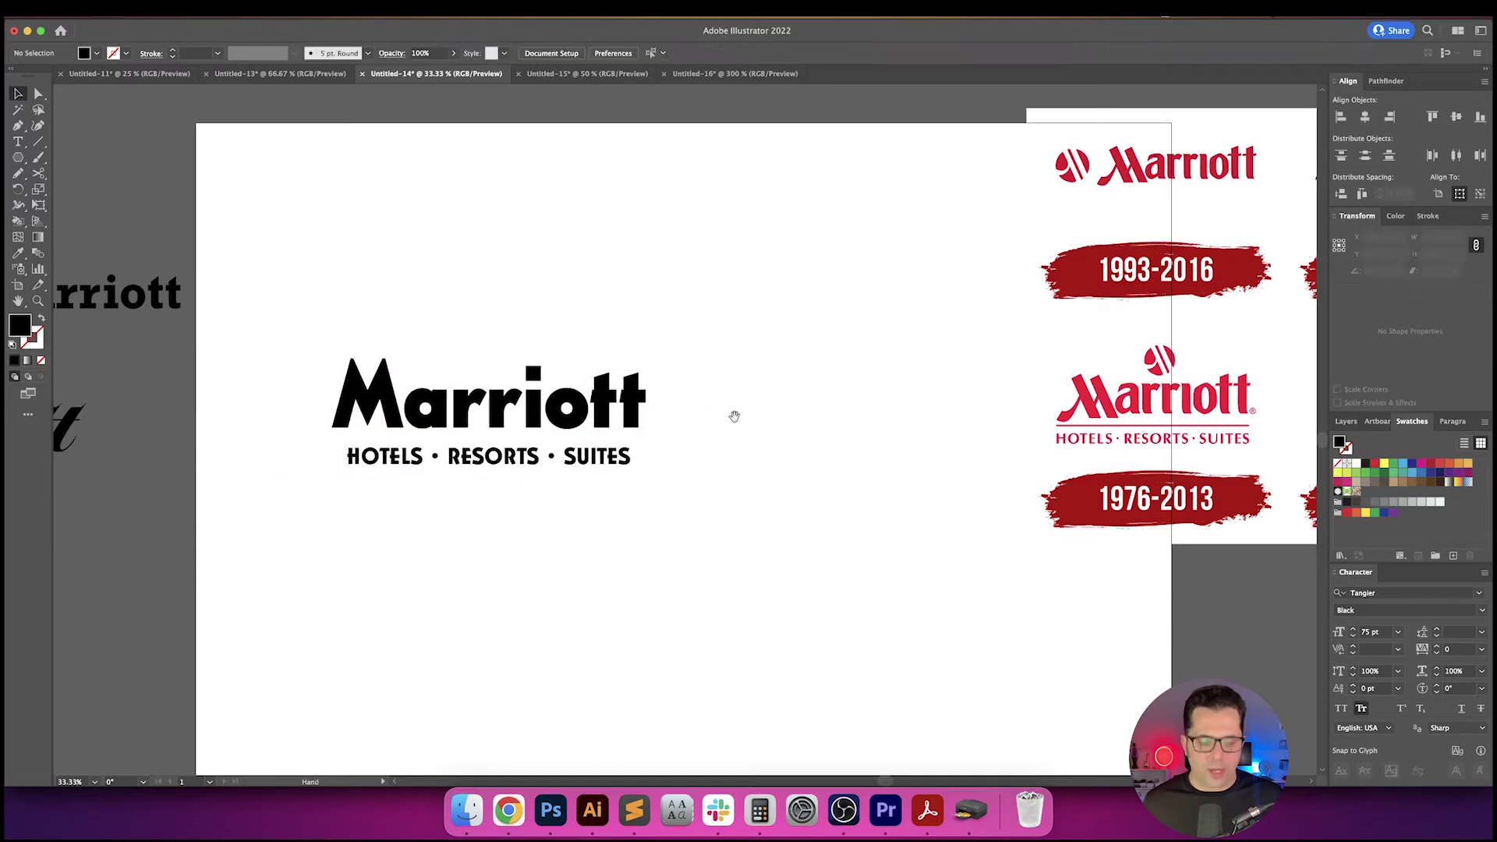
# - Recolour "Marriott" and the tagline with the dark red sampled from a brushstroke banner in the reference image
pyautogui.scroll(1, 737, 413)
pyautogui.moveTo(293, 575); pyautogui.dragTo(295, 574)
pyautogui.press('i')
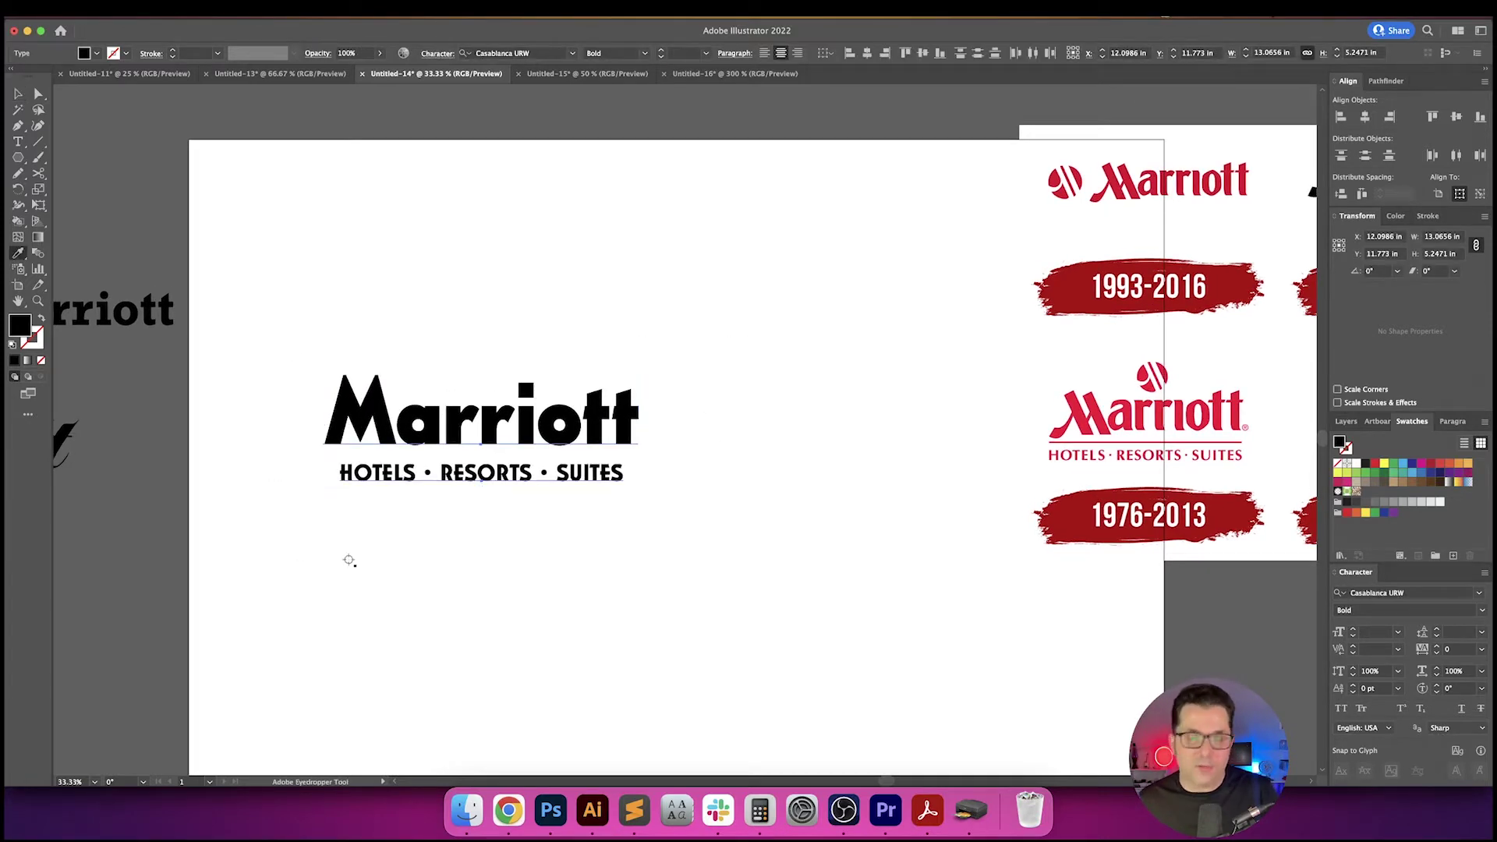
pyautogui.hscroll(6, 986, 396)
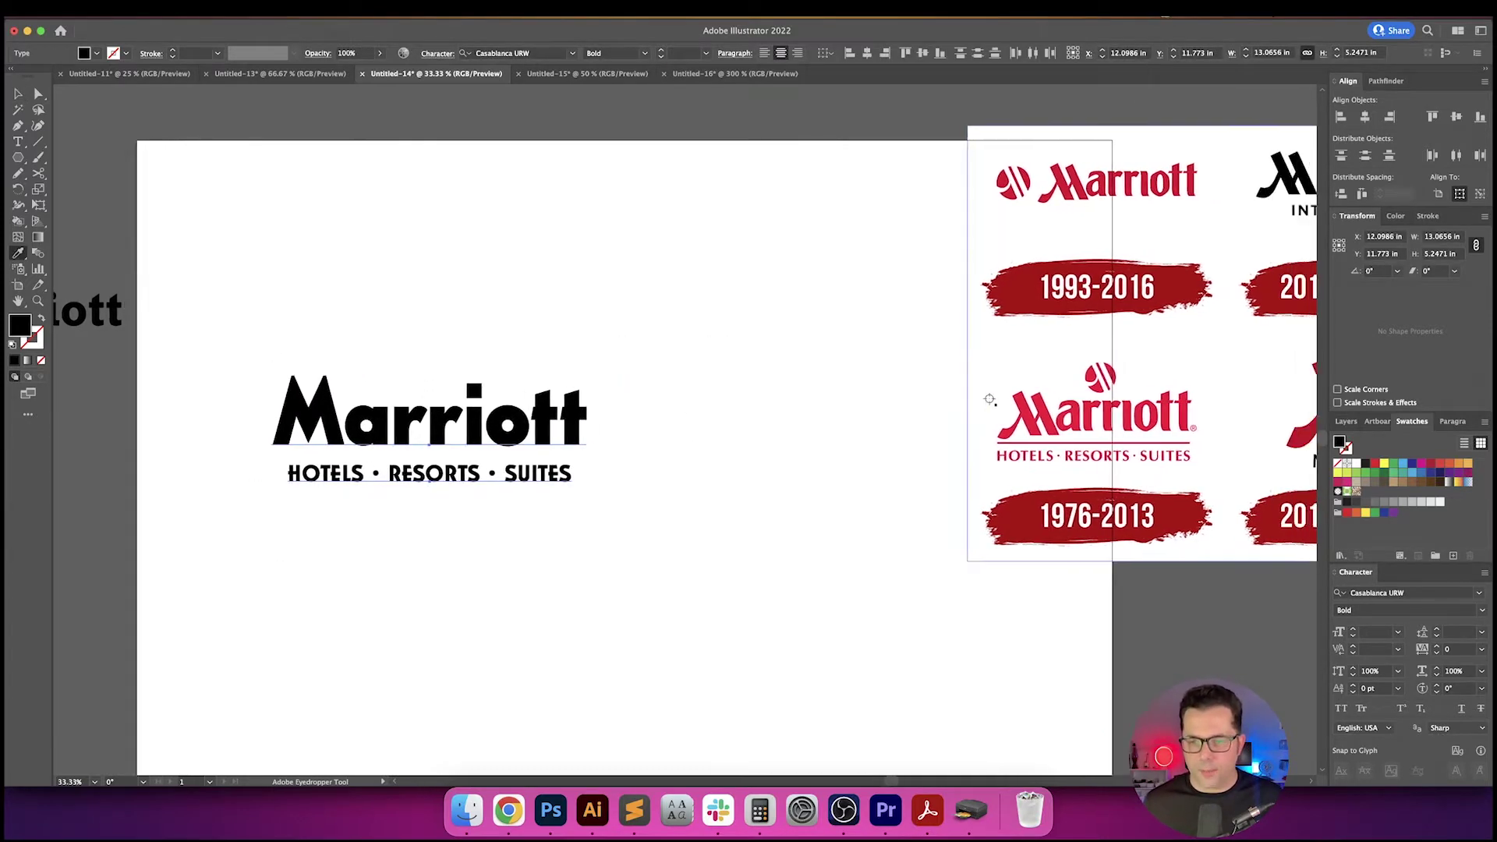
pyautogui.click(1073, 518)
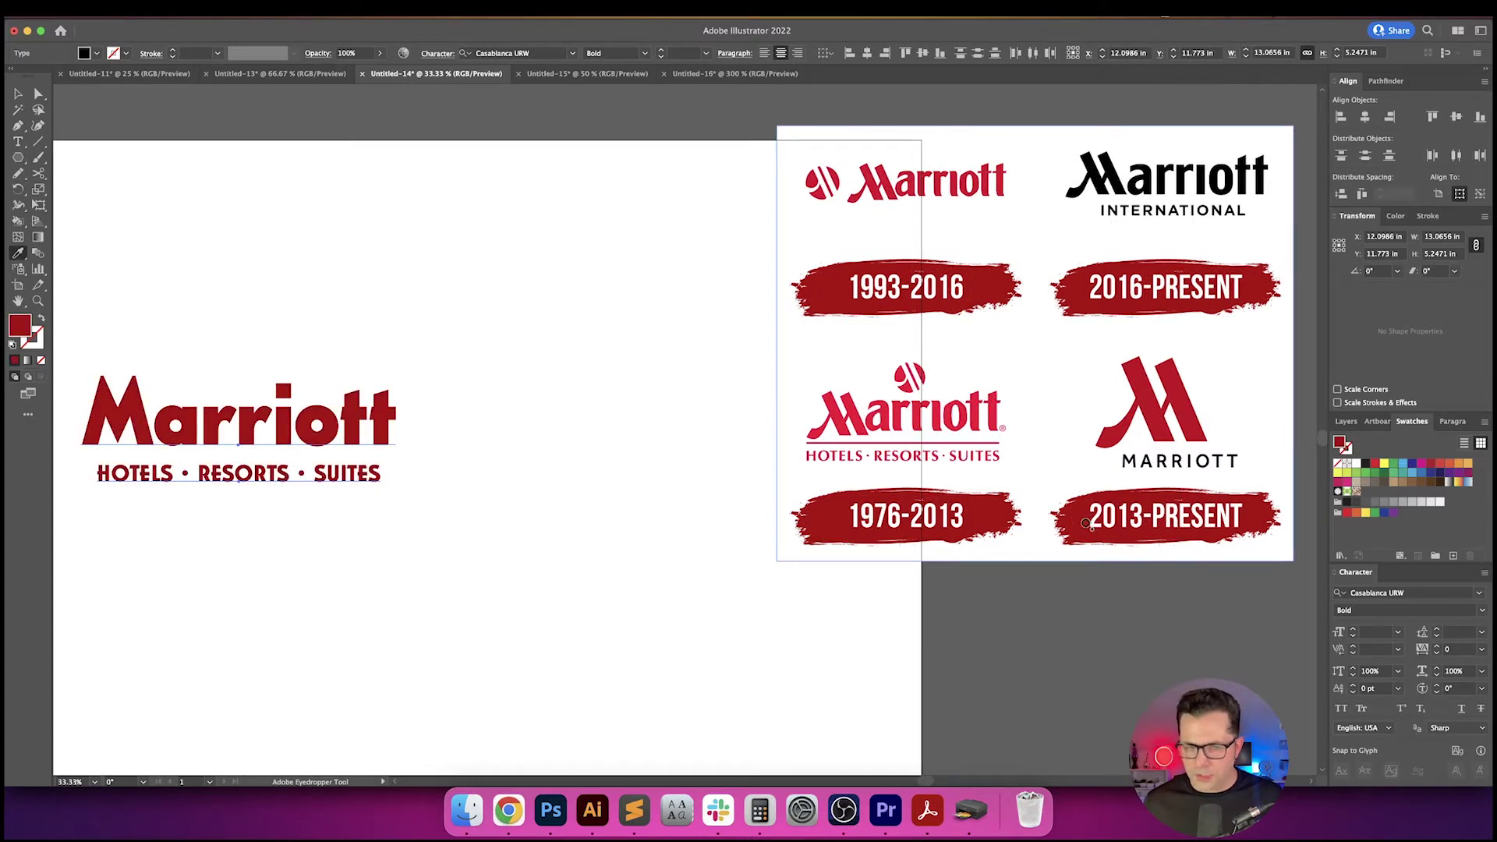
pyautogui.press('v')
pyautogui.click(530, 476)
pyautogui.hscroll(-6, 561, 444)
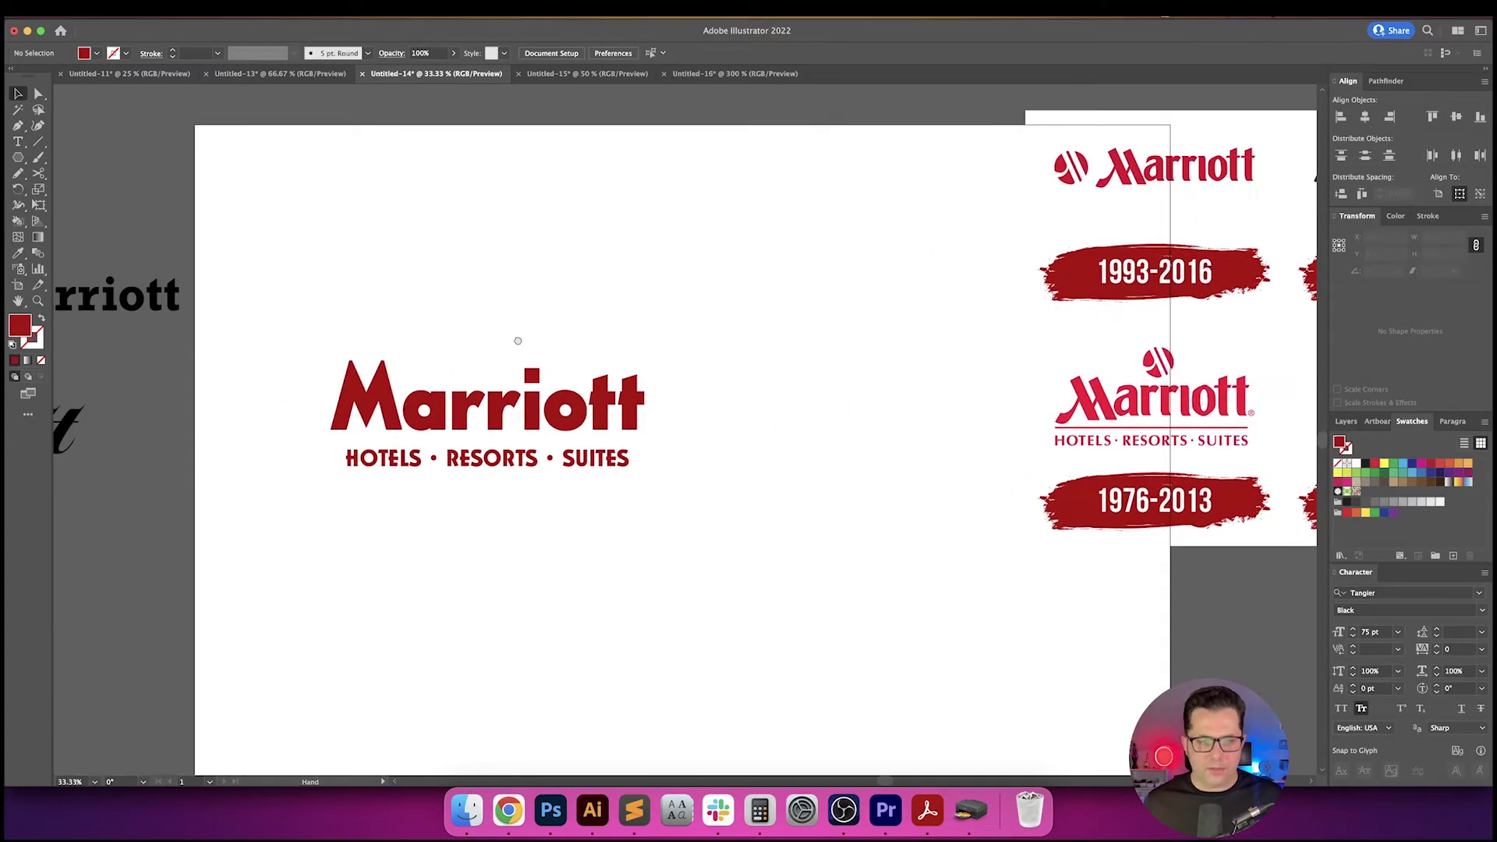
# - Duplicate "Marriott" above and to the right of the original and reduce the copy to its "M"
pyautogui.moveTo(312, 309); pyautogui.dragTo(429, 310)
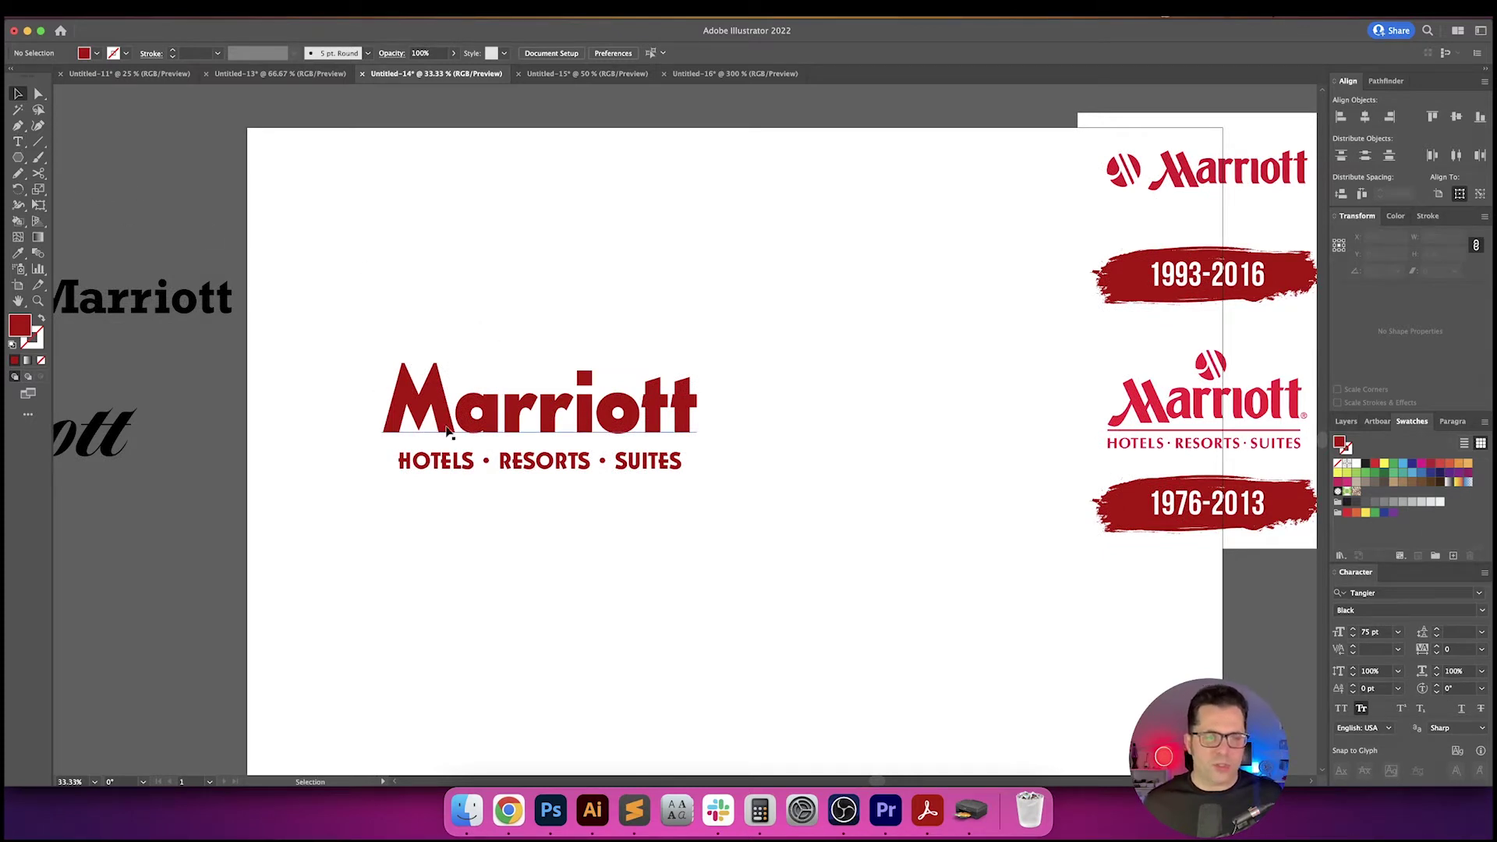
pyautogui.moveTo(475, 425); pyautogui.dragTo(815, 272)
pyautogui.press('t')
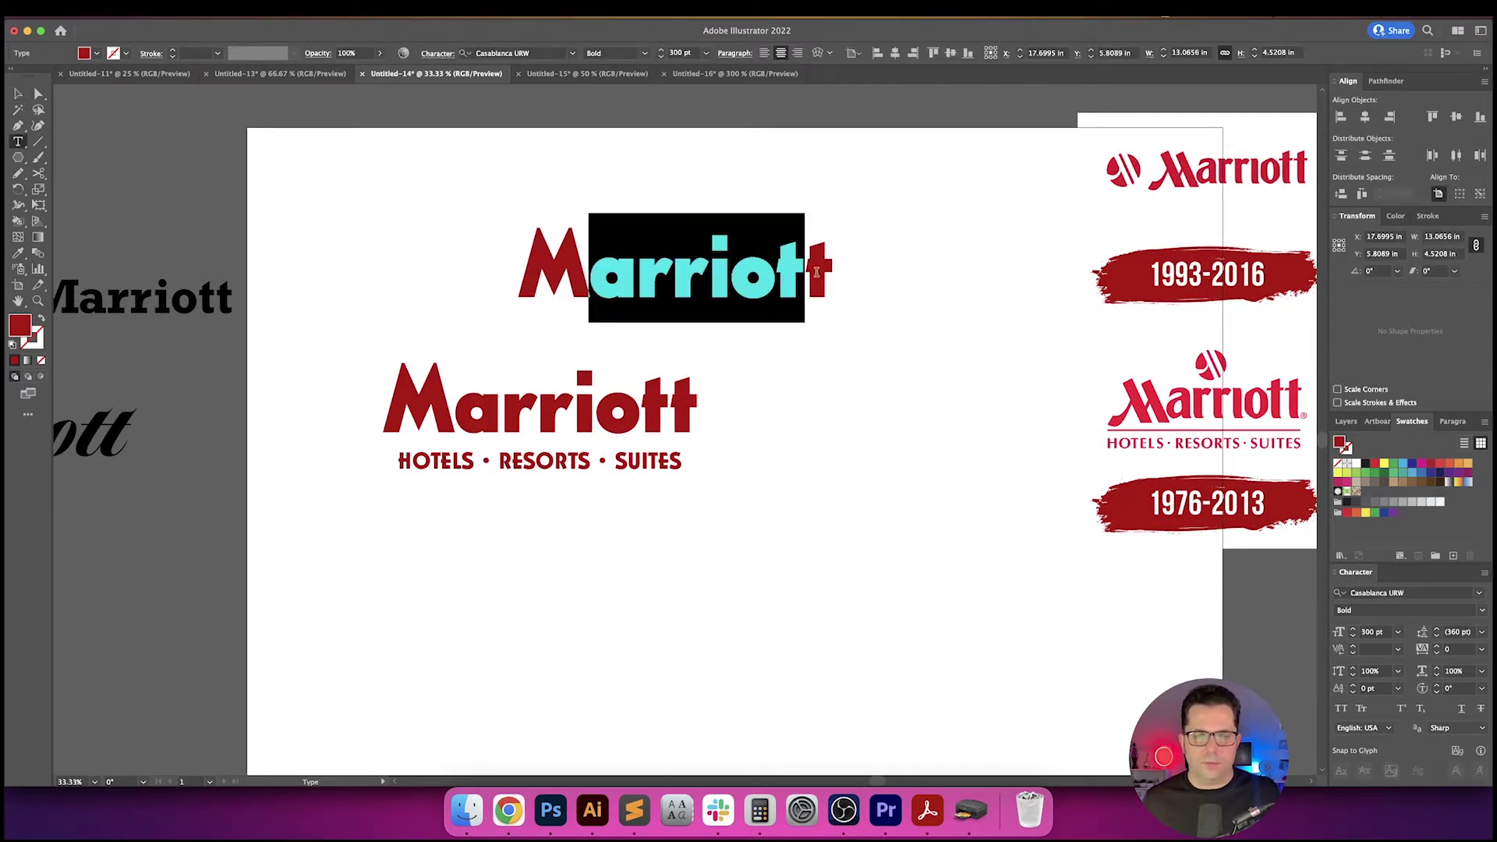
pyautogui.press('Delete')
pyautogui.press('Delete')
pyautogui.press('Escape')
pyautogui.click(822, 278)
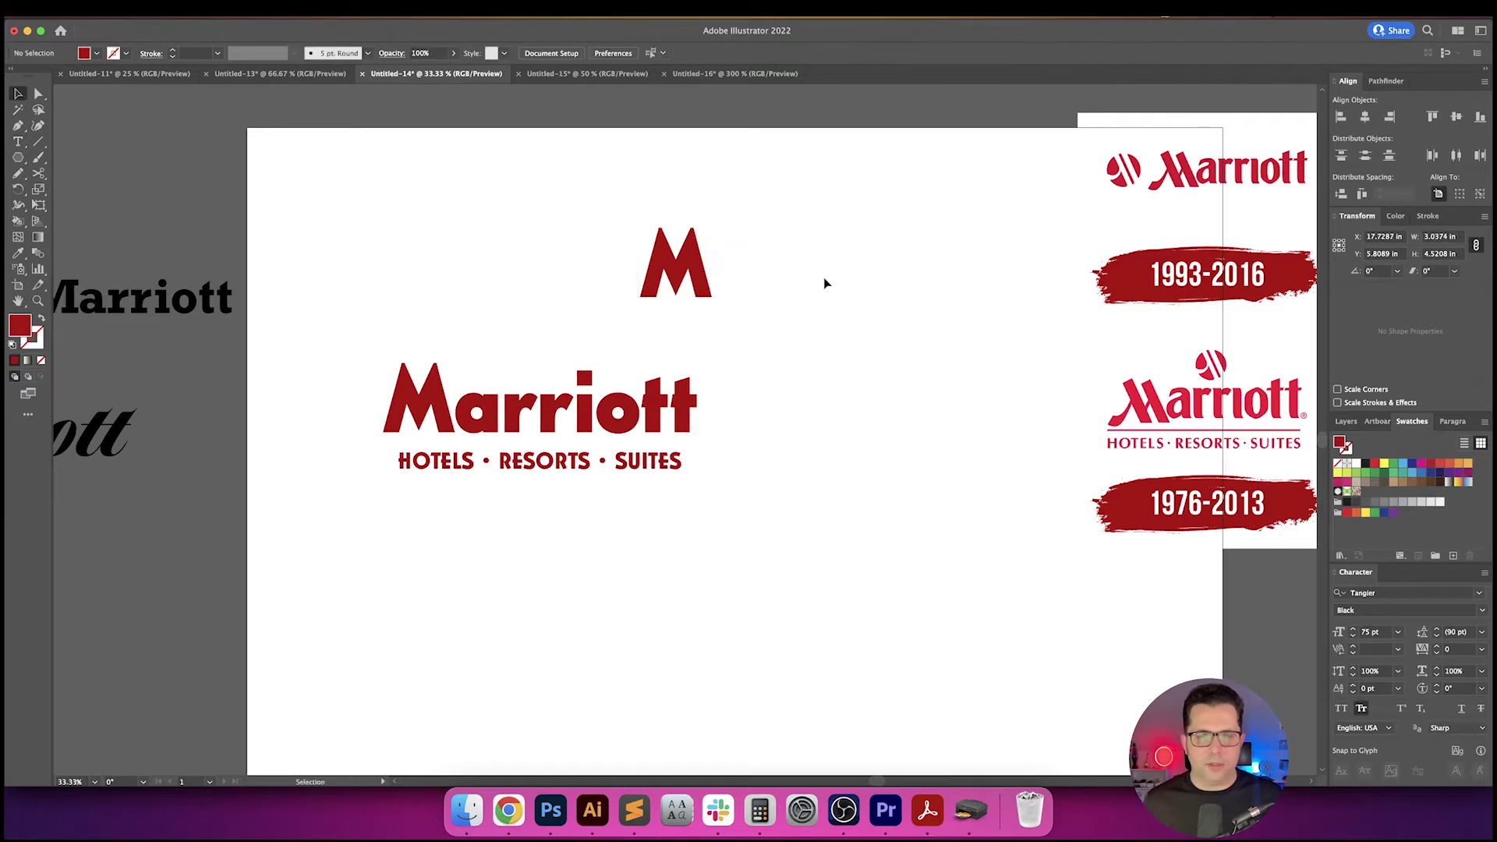
# - Move the single "M" further right so it sits above and beyond the end of the wordmark
pyautogui.hscroll(3, 596, 277)
pyautogui.moveTo(583, 274); pyautogui.dragTo(700, 274)
pyautogui.click(131, 200)
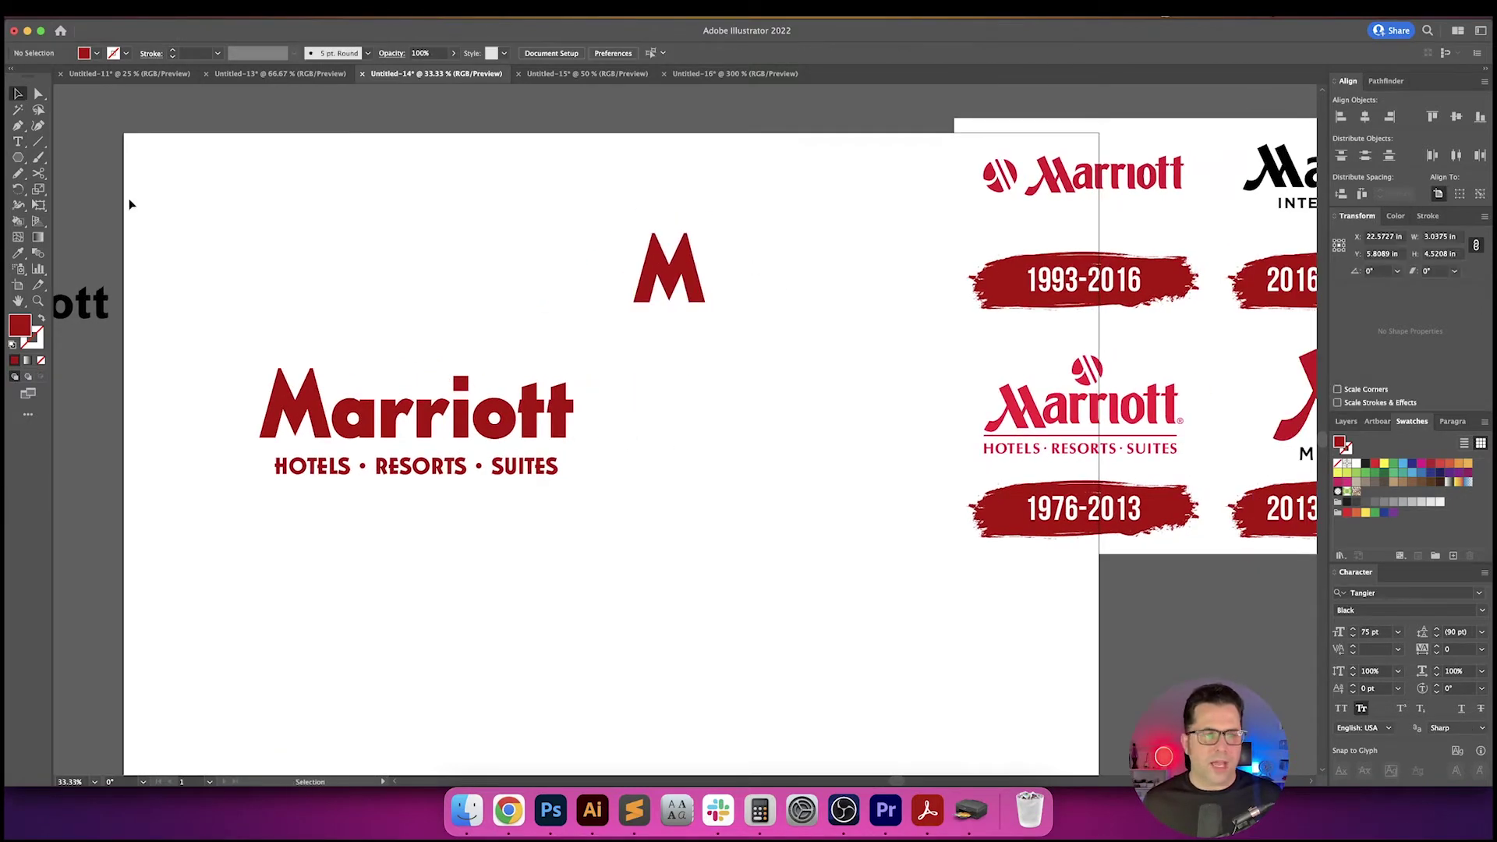
# - Draw a red circle about 4.87 in wide centred on the single "M"
pyautogui.click(19, 157)
pyautogui.moveTo(23, 160); pyautogui.dragTo(90, 190)
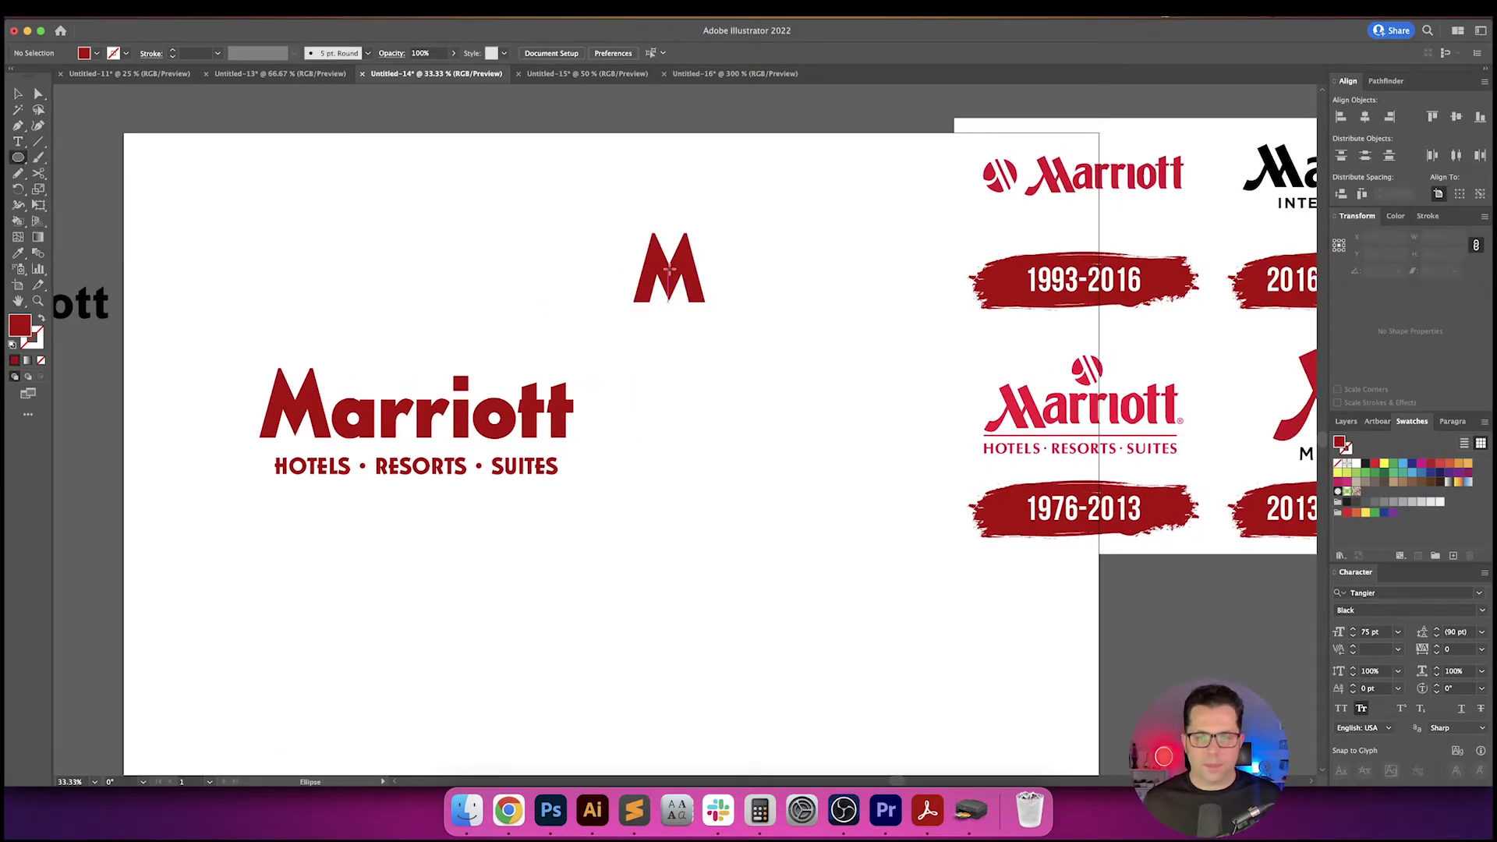
pyautogui.moveTo(669, 269)
pyautogui.mouseDown()
pyautogui.moveTo(742, 308)
pyautogui.moveTo(727, 315)
pyautogui.mouseUp()
pyautogui.press('v')
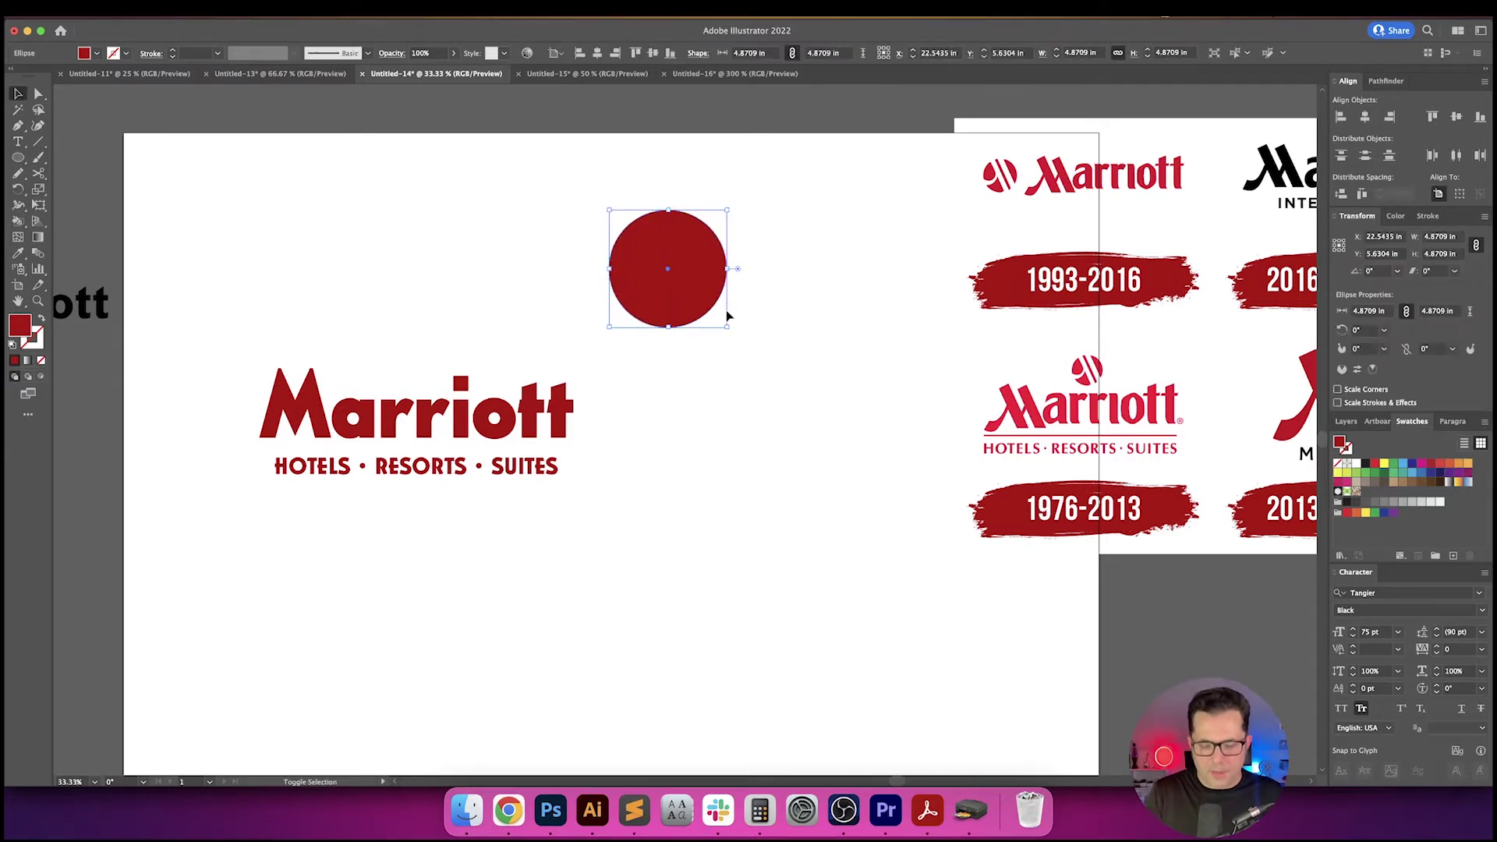
# - Place the circle behind the "M" and recolour the letter with white sampled from the reference artwork's surroundings
pyautogui.scroll(2, 686, 301)
pyautogui.click(641, 291)
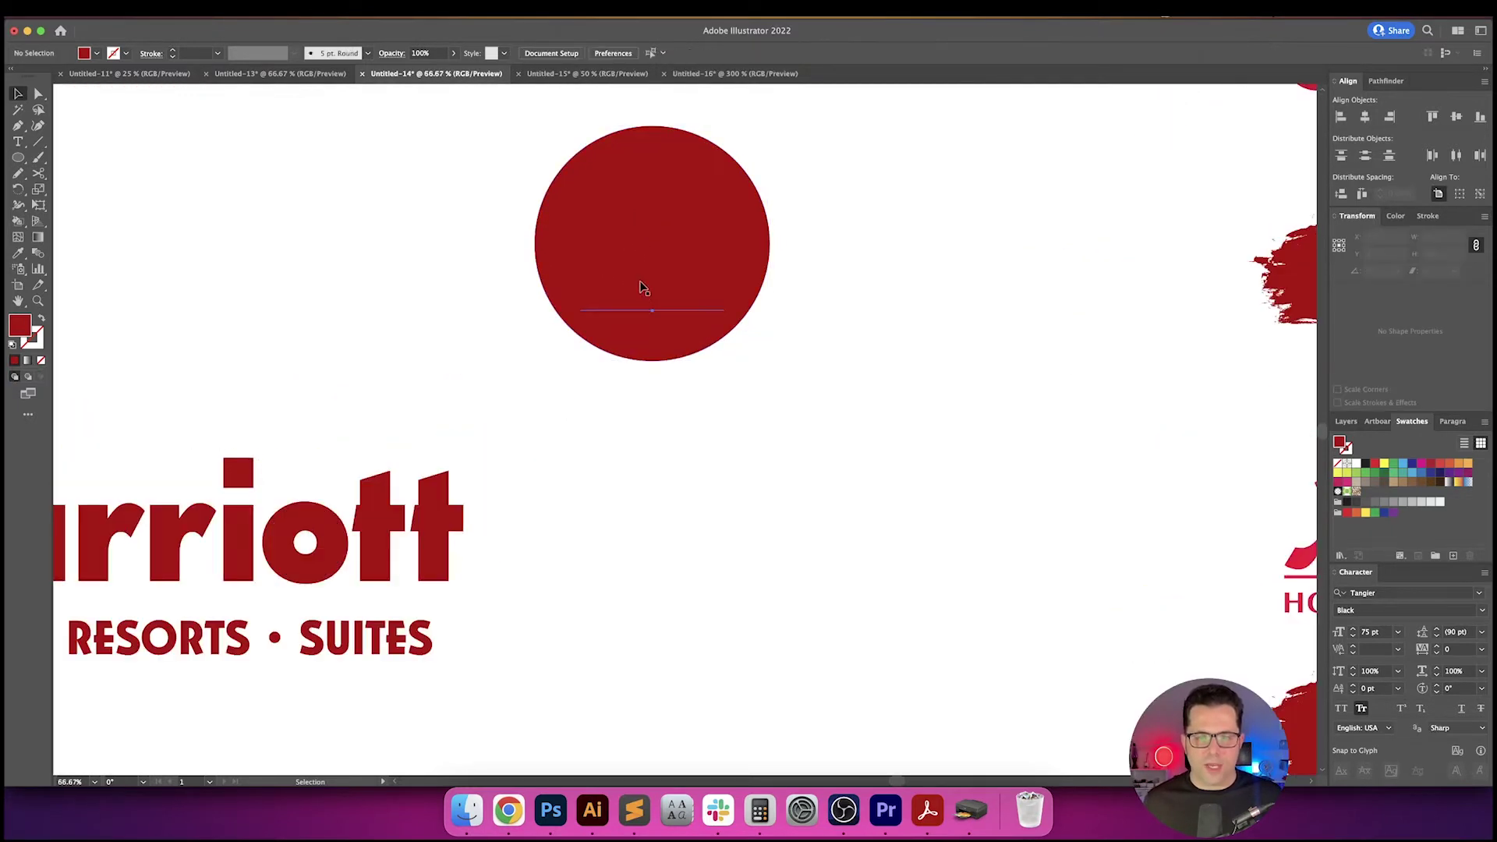
pyautogui.press('i')
pyautogui.click(817, 294)
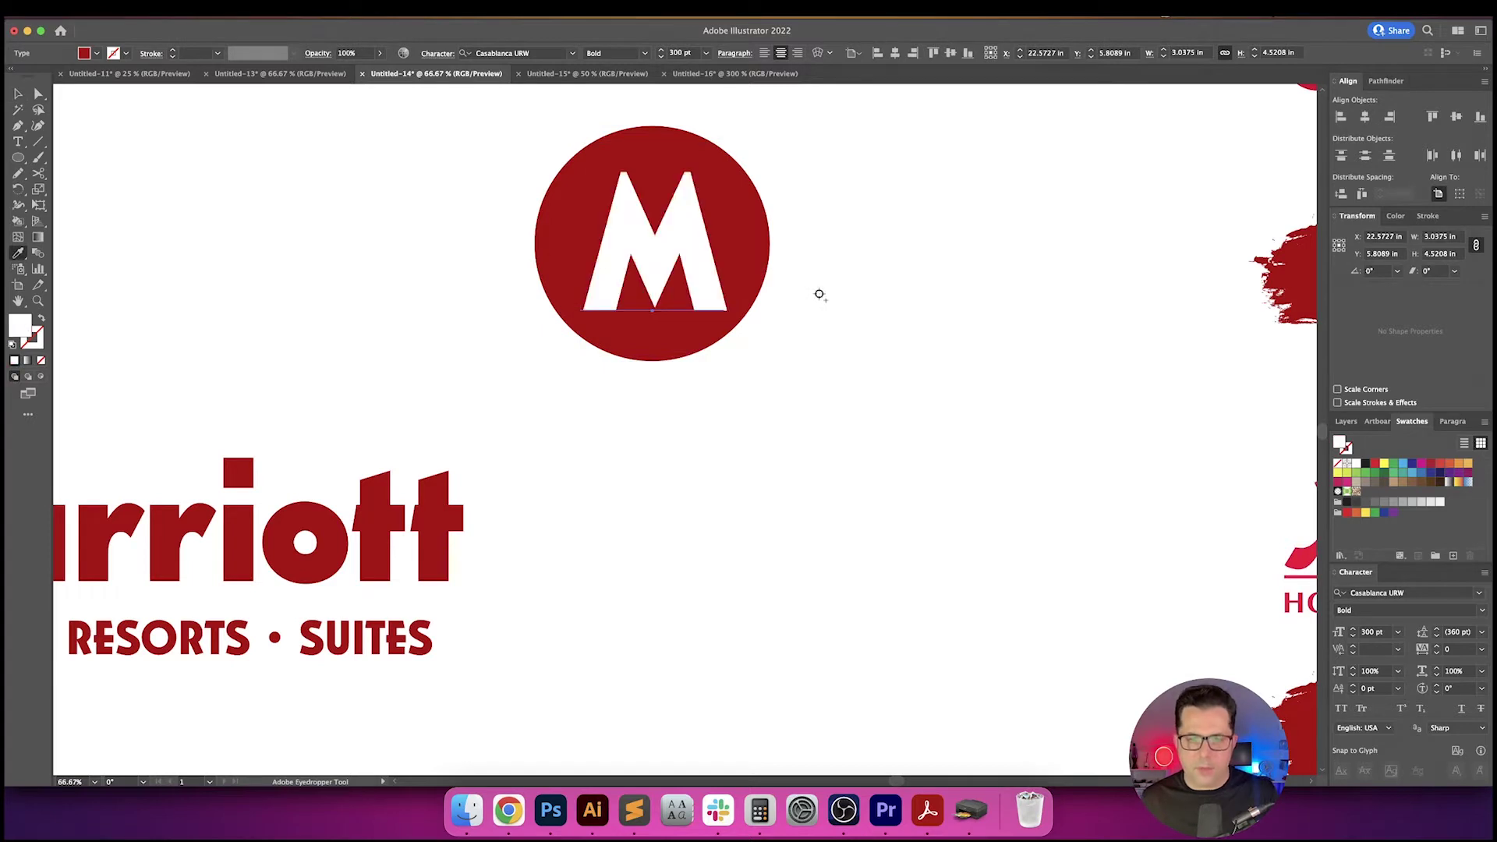
# - Convert the white "M" inside the red circle to outlines
pyautogui.press('v')
pyautogui.click(819, 298)
pyautogui.moveTo(819, 297); pyautogui.dragTo(737, 333)
pyautogui.click(616, 285)
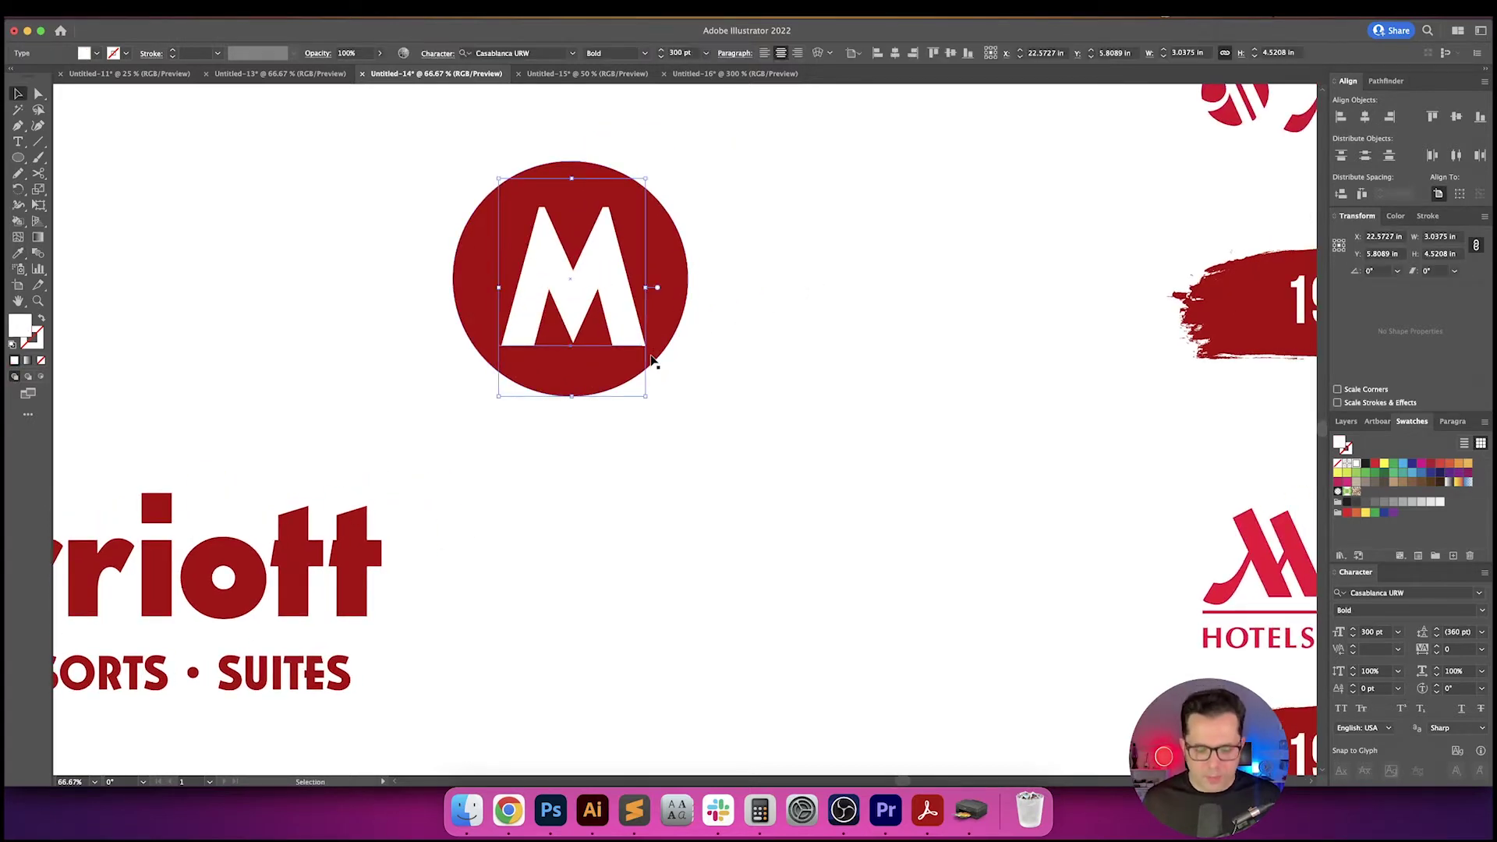
pyautogui.press('super+shift+o')
# - Centre the outlined "M" horizontally and vertically on the red circle and enlarge it proportionally towards the circle's edge
pyautogui.keyDown('shift'); pyautogui.click(641, 262); pyautogui.keyUp('shift')
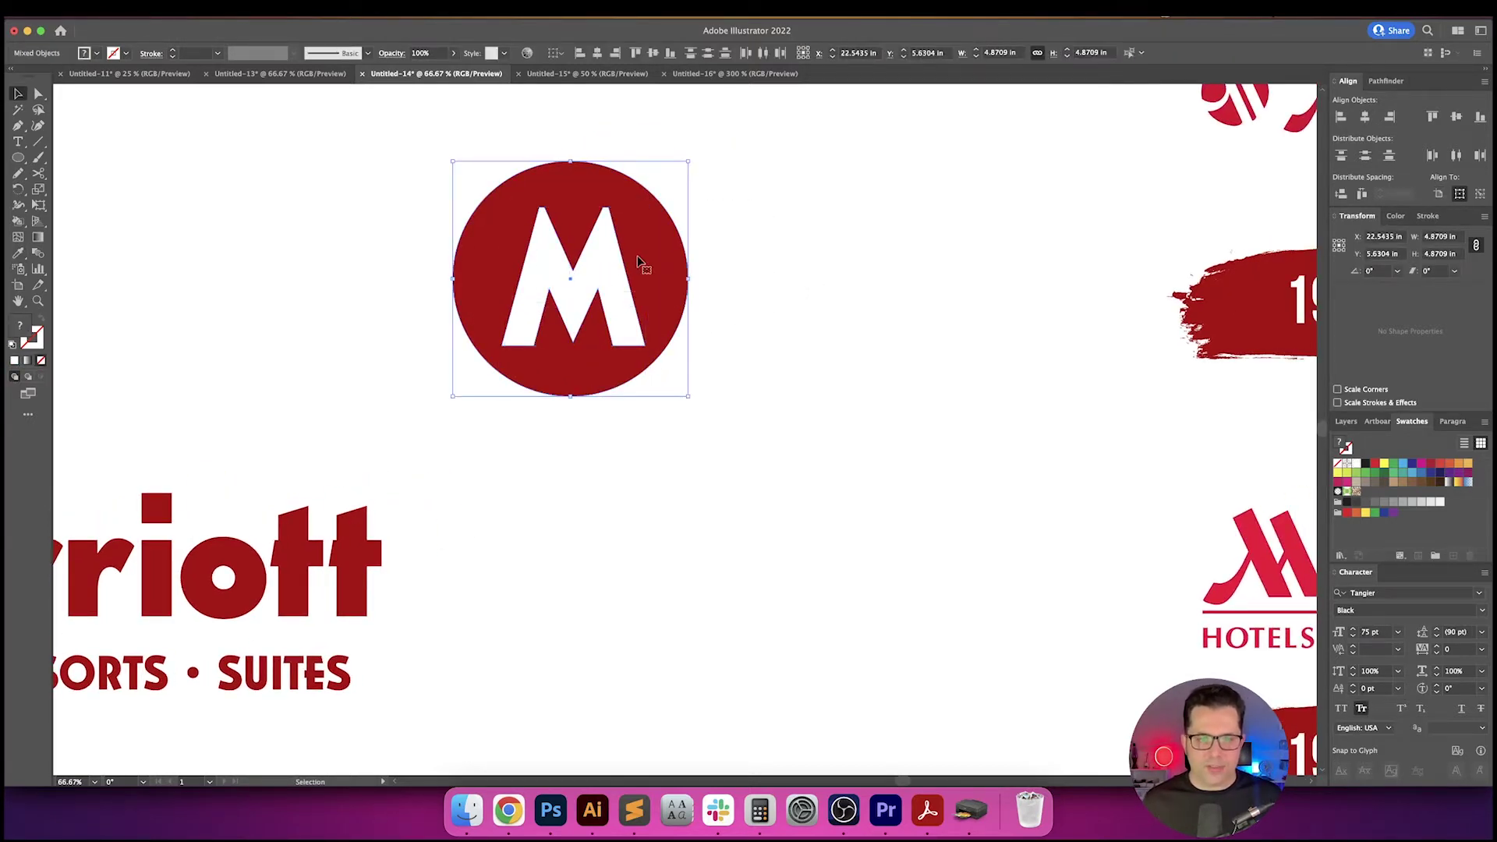
pyautogui.click(596, 55)
pyautogui.click(653, 54)
pyautogui.click(696, 187)
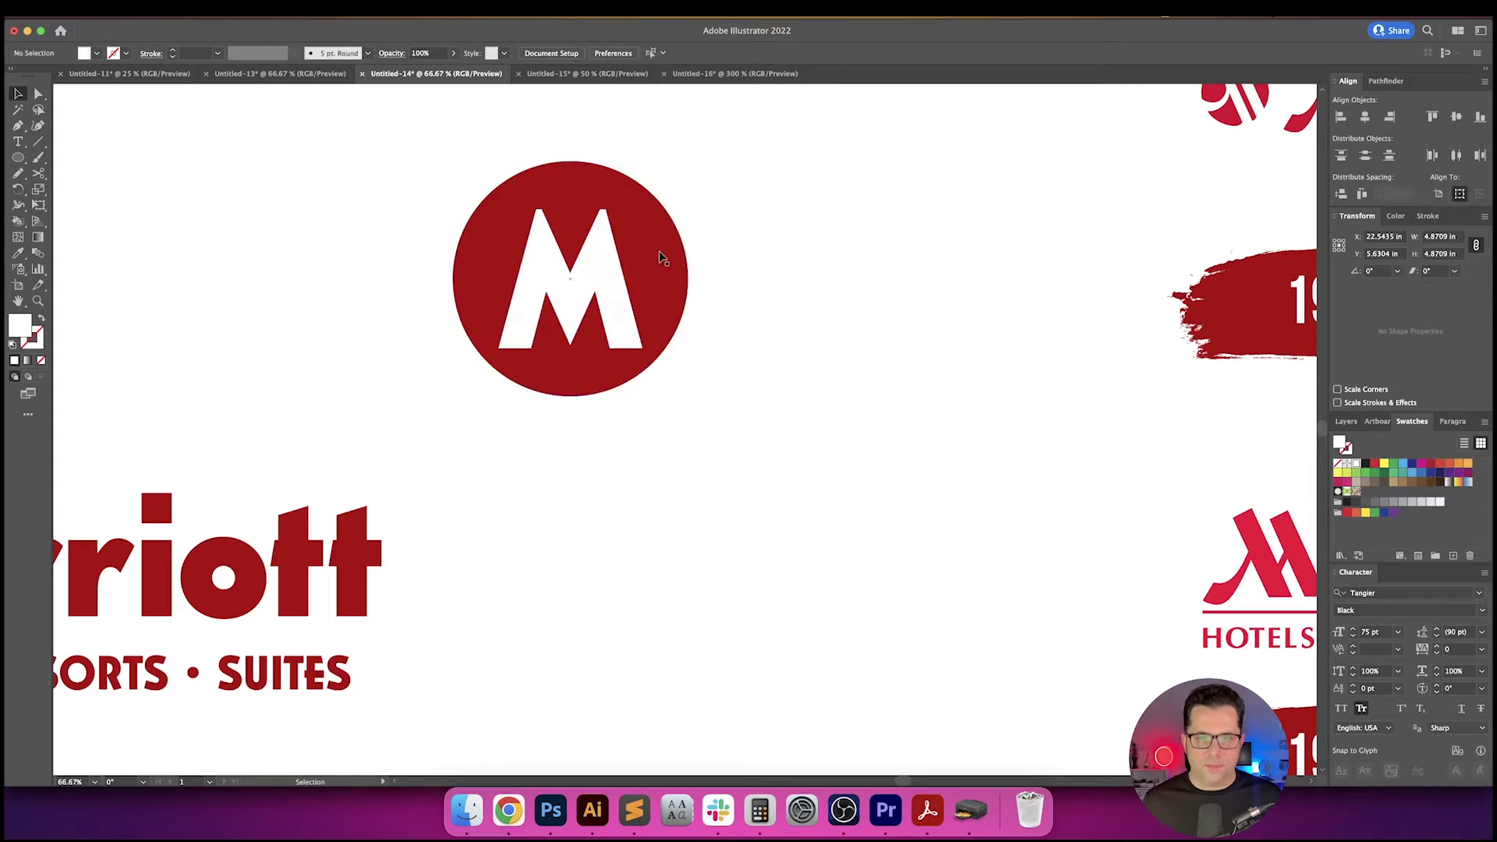
pyautogui.click(619, 312)
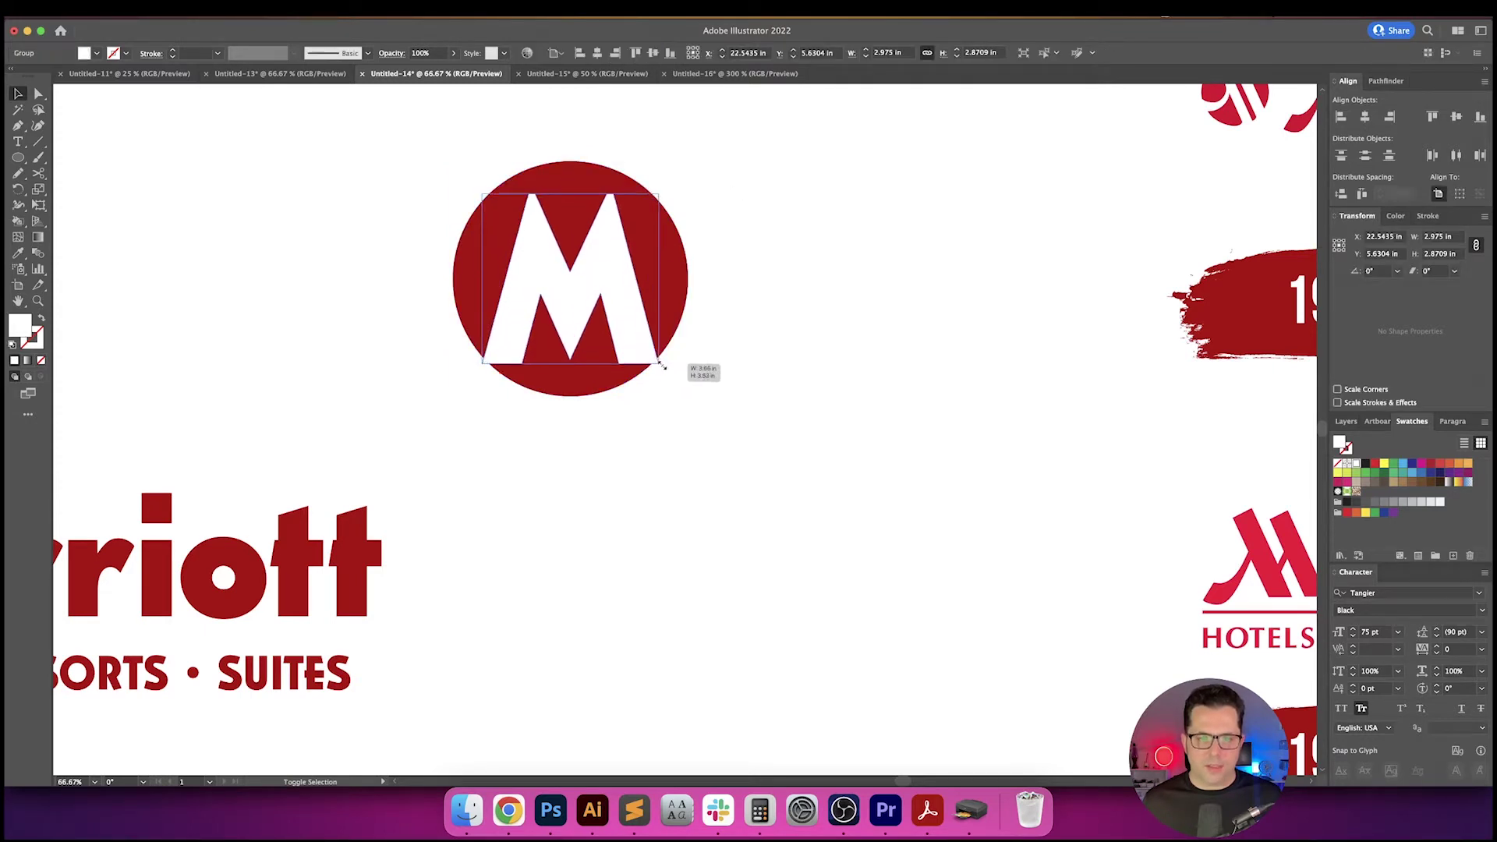
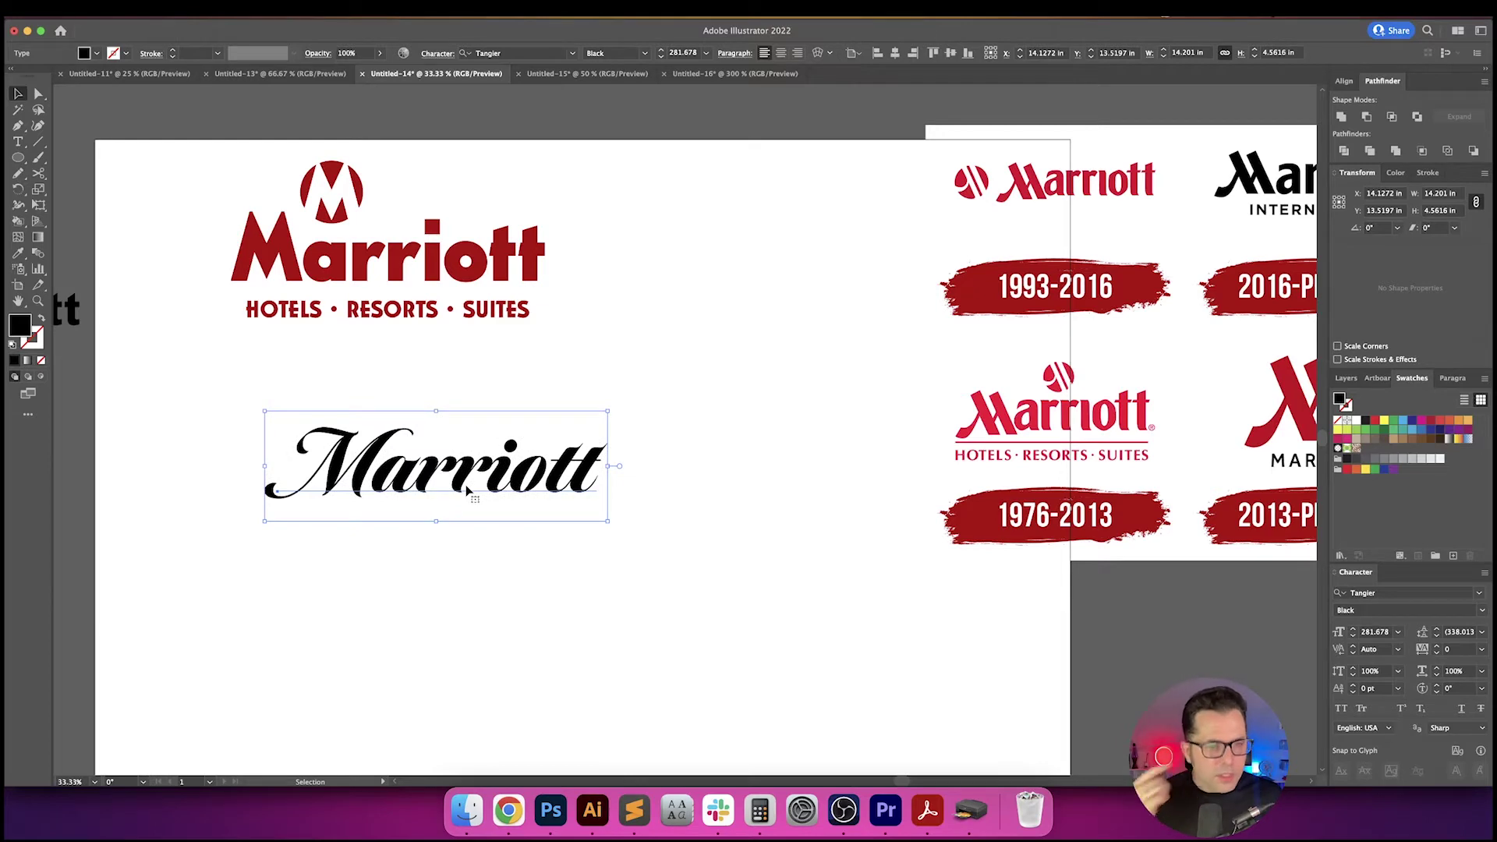
# - Examine how the letters of the black script "Marriott" wordmark connect and how it compares with the logo above
pyautogui.click(495, 394)
pyautogui.hscroll(-5, 644, 353)
pyautogui.scroll(-4, 615, 390)
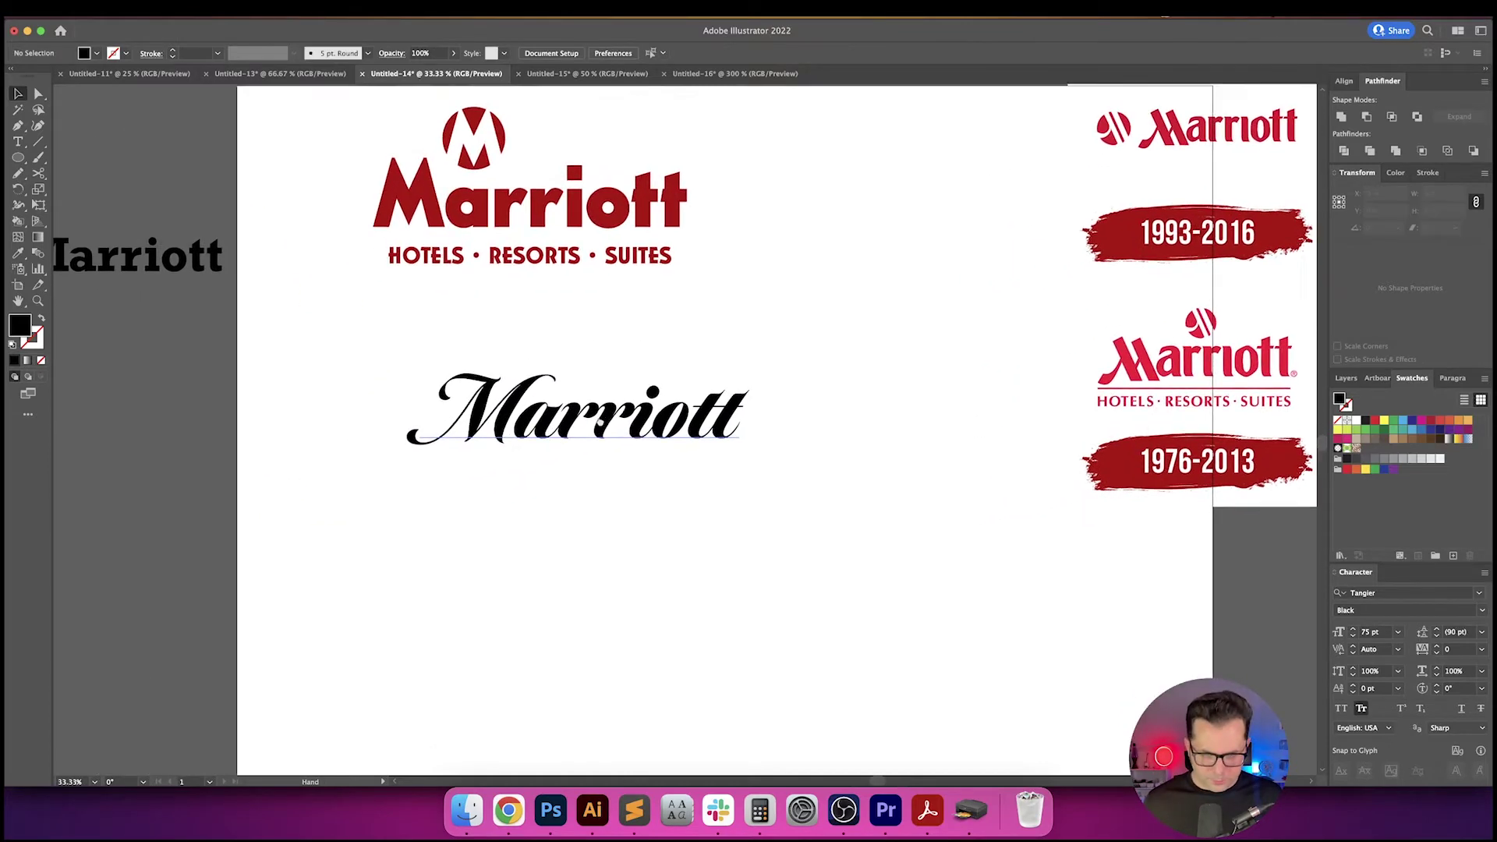
pyautogui.scroll(2, 592, 407)
pyautogui.moveTo(589, 405); pyautogui.dragTo(599, 423)
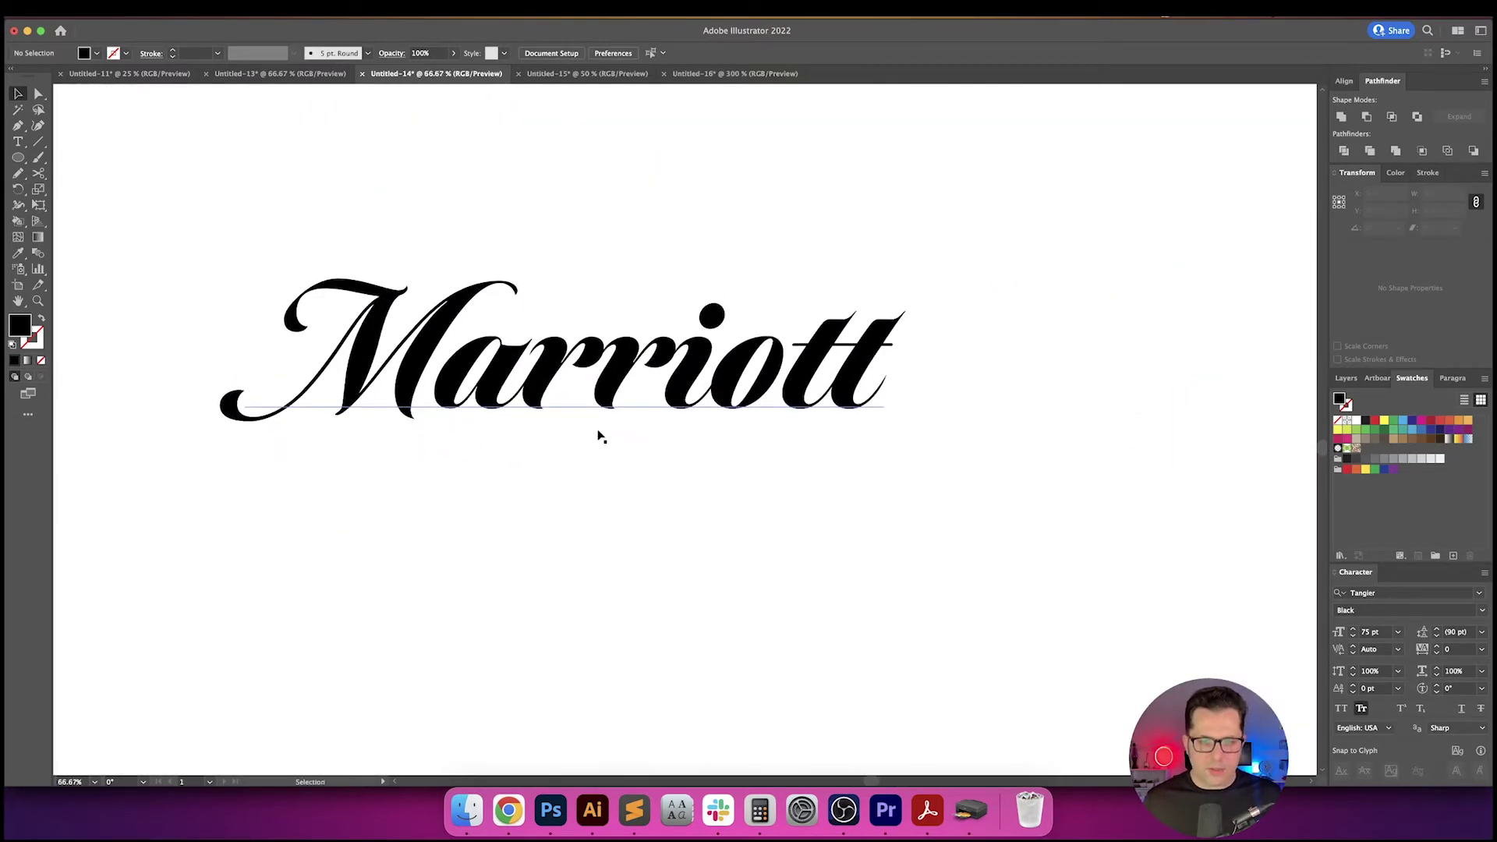
pyautogui.scroll(-2, 586, 403)
pyautogui.moveTo(696, 450); pyautogui.dragTo(667, 479)
pyautogui.hscroll(-2, 679, 481)
pyautogui.scroll(1, 679, 481)
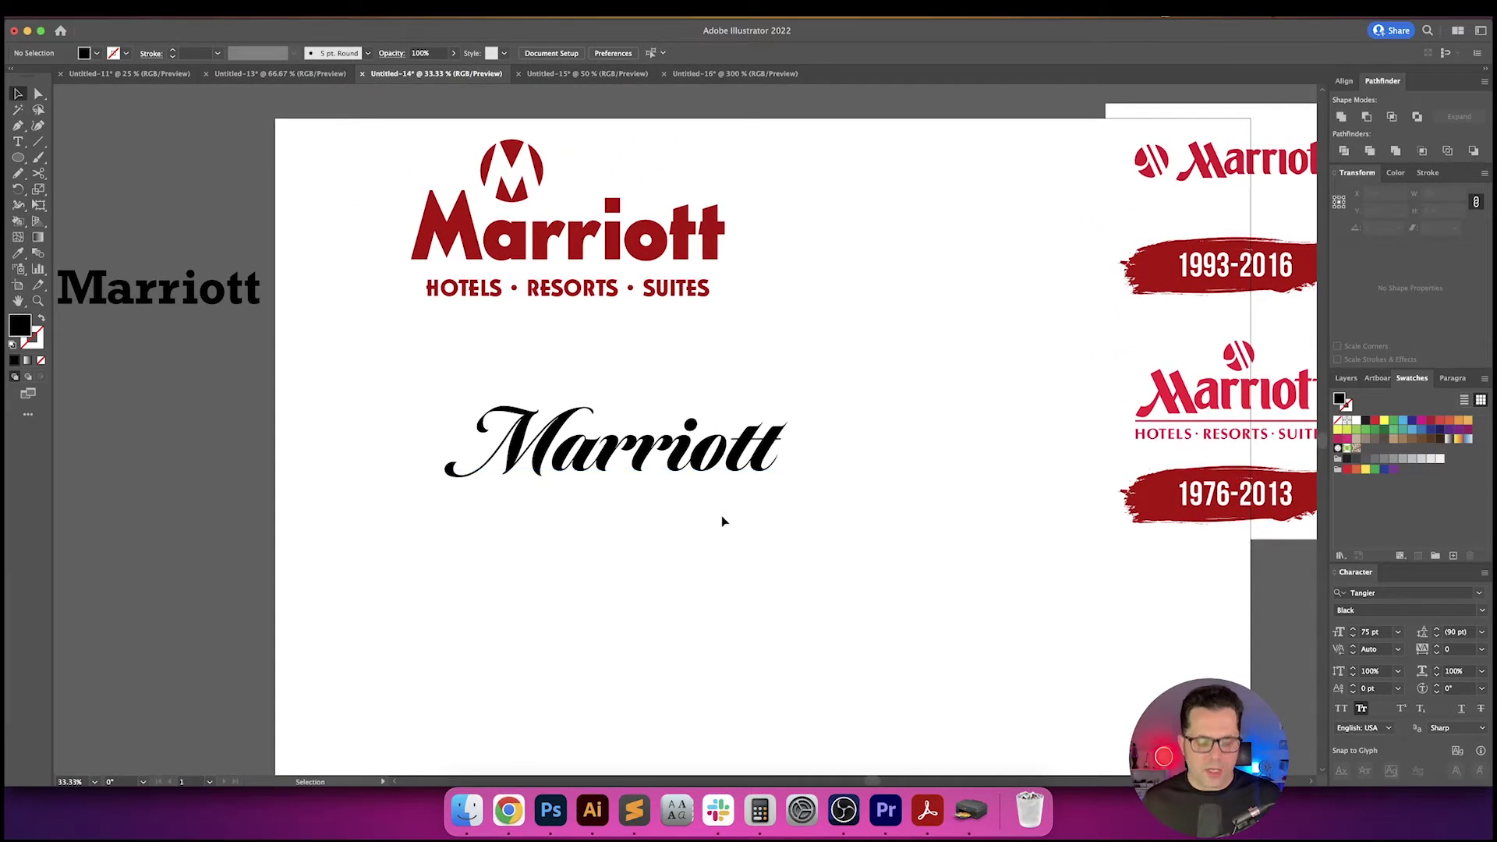
pyautogui.press('t')
pyautogui.doubleClick(680, 446)
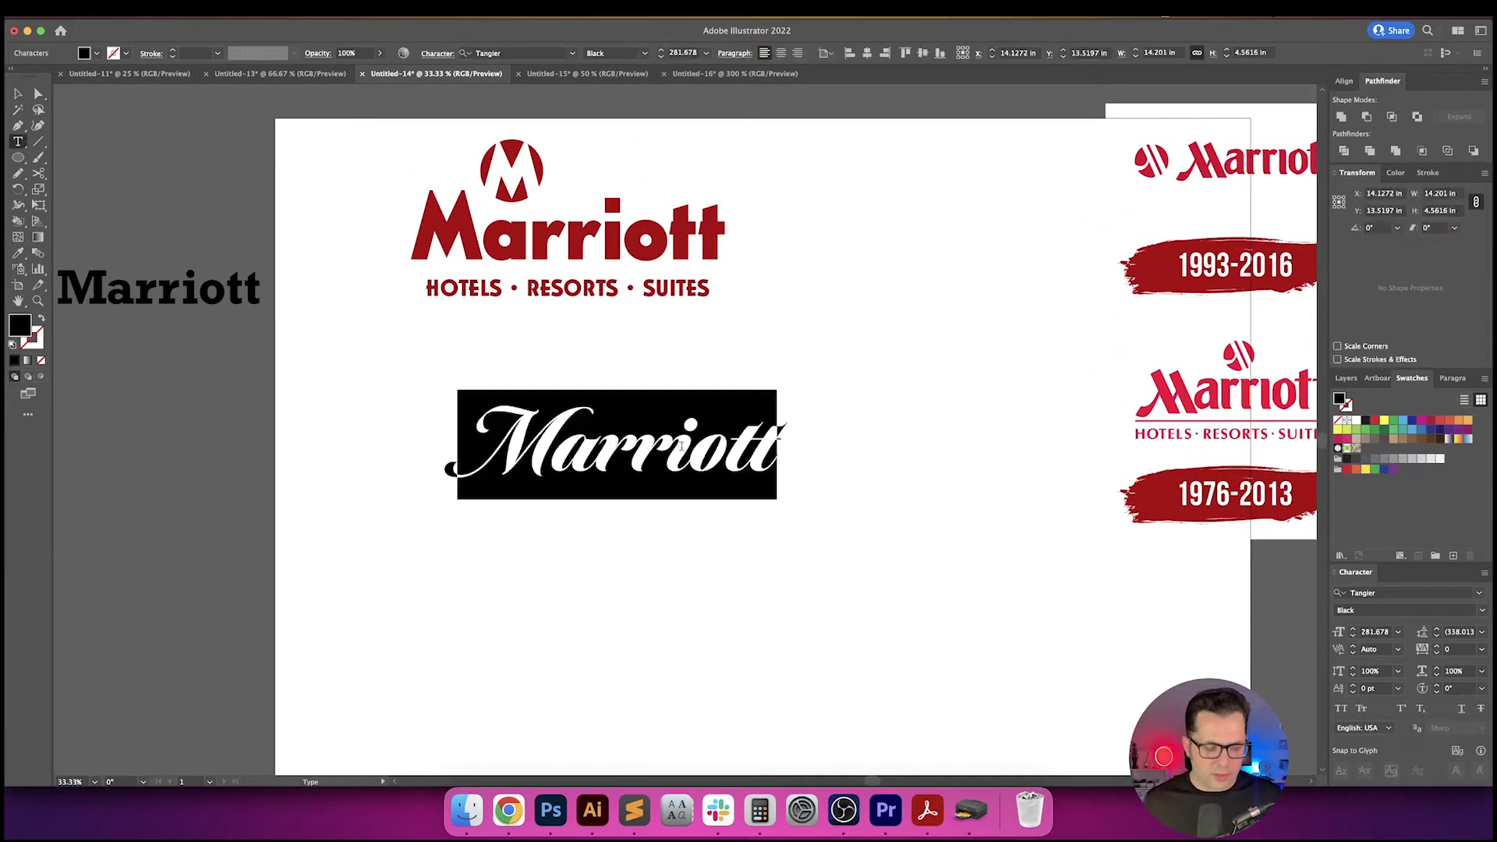
pyautogui.press('Escape')
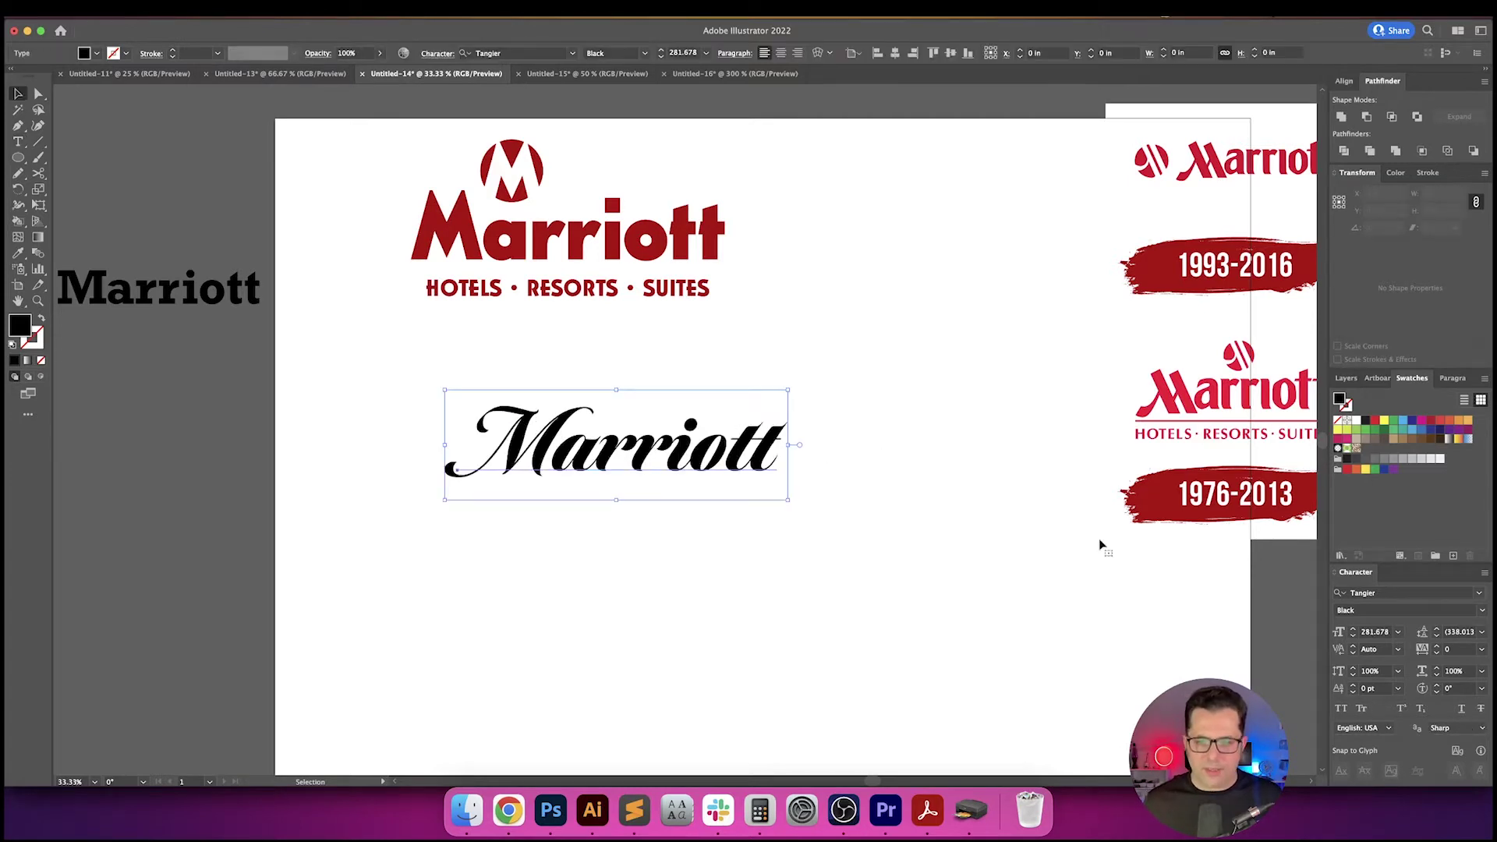
pyautogui.click(681, 611)
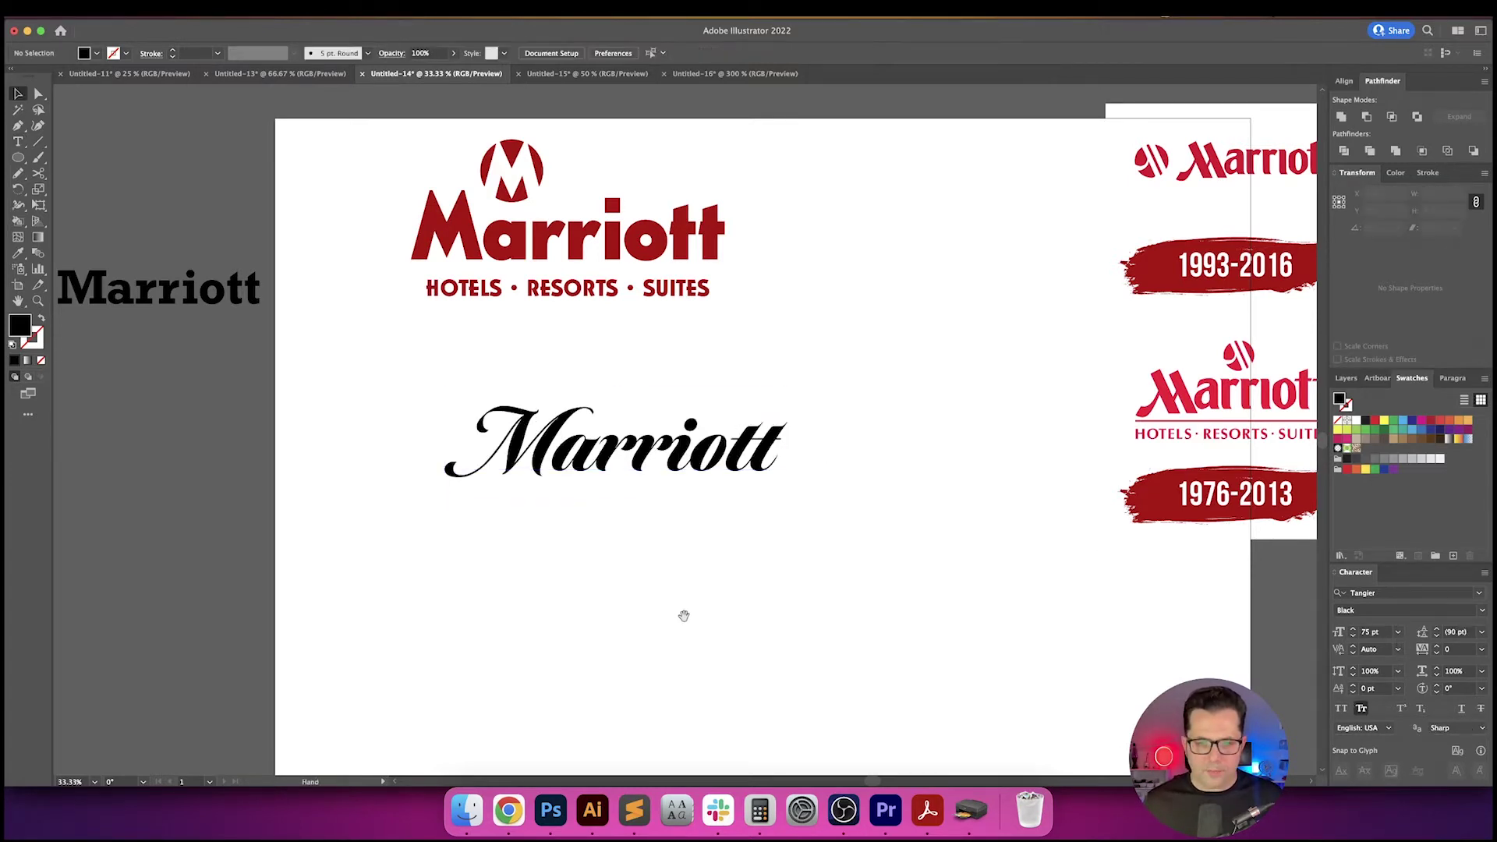
pyautogui.moveTo(681, 611); pyautogui.dragTo(650, 618)
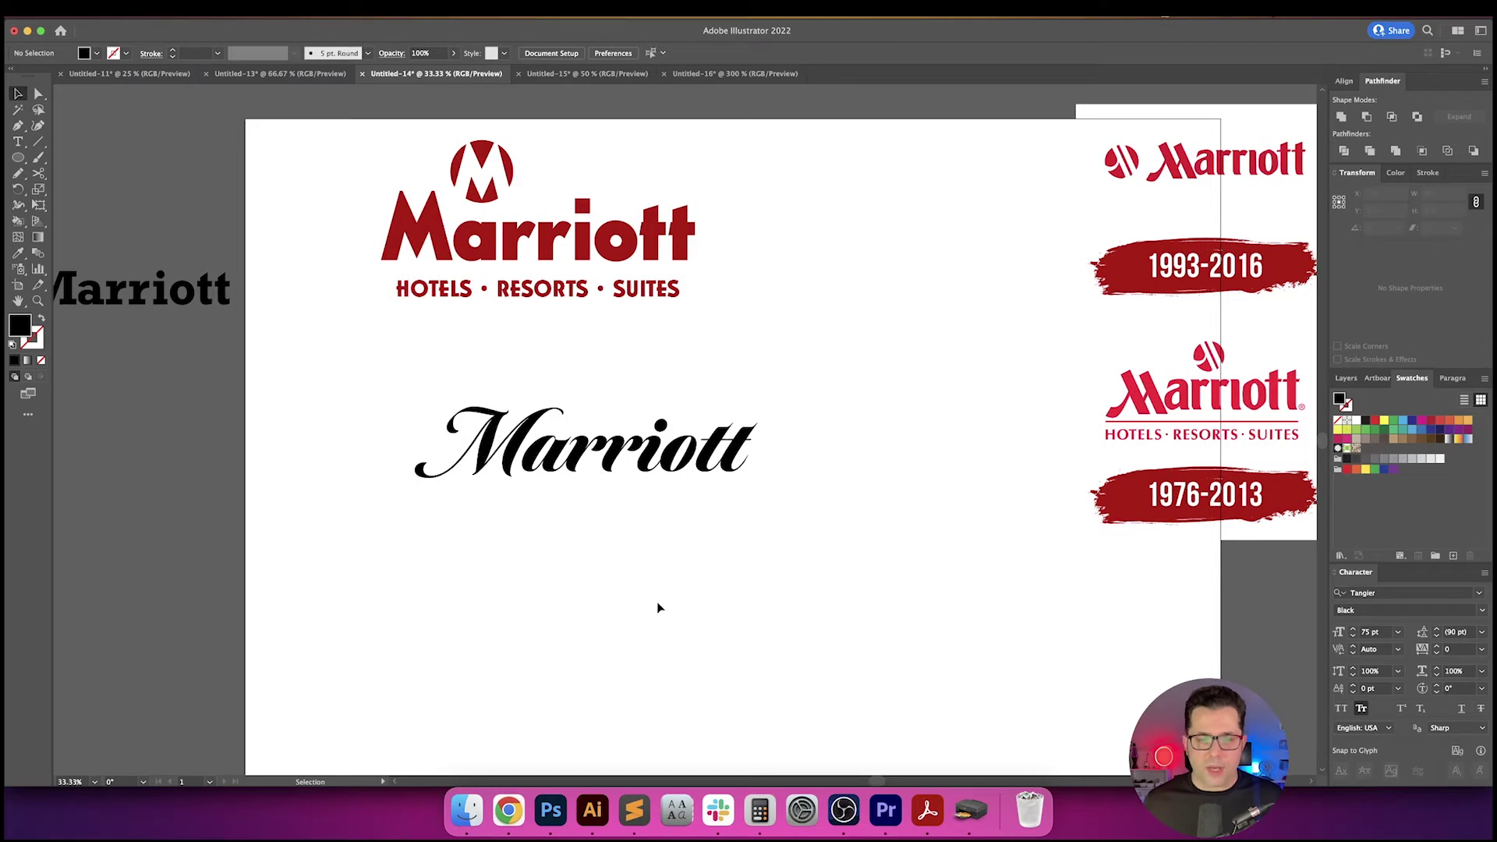
# - Try Optical kerning on the black script "Marriott" wordmark and undo the change
pyautogui.click(627, 450)
pyautogui.click(1396, 651)
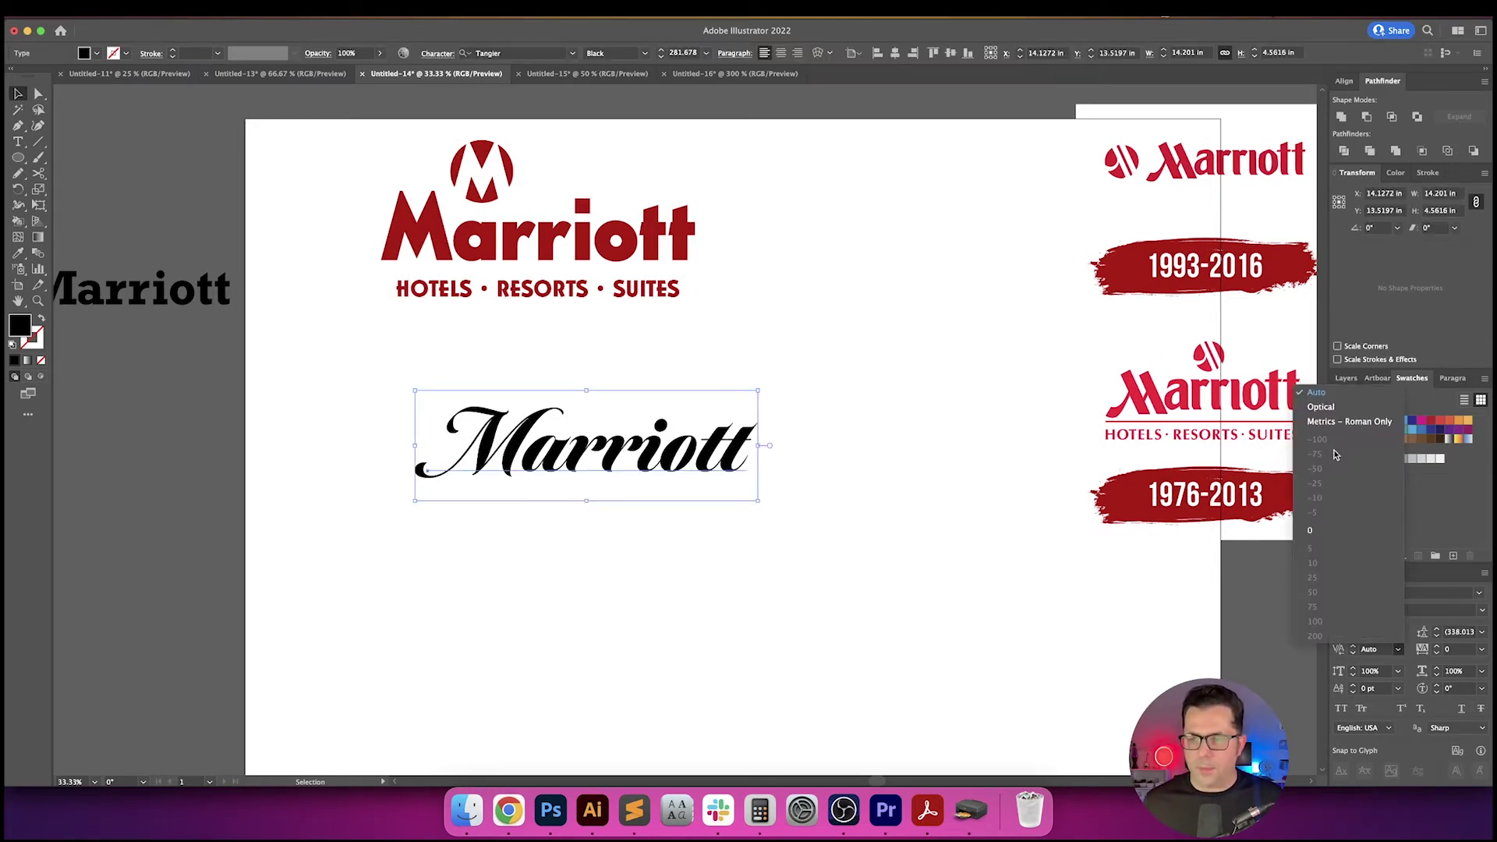
pyautogui.click(1330, 410)
pyautogui.click(894, 504)
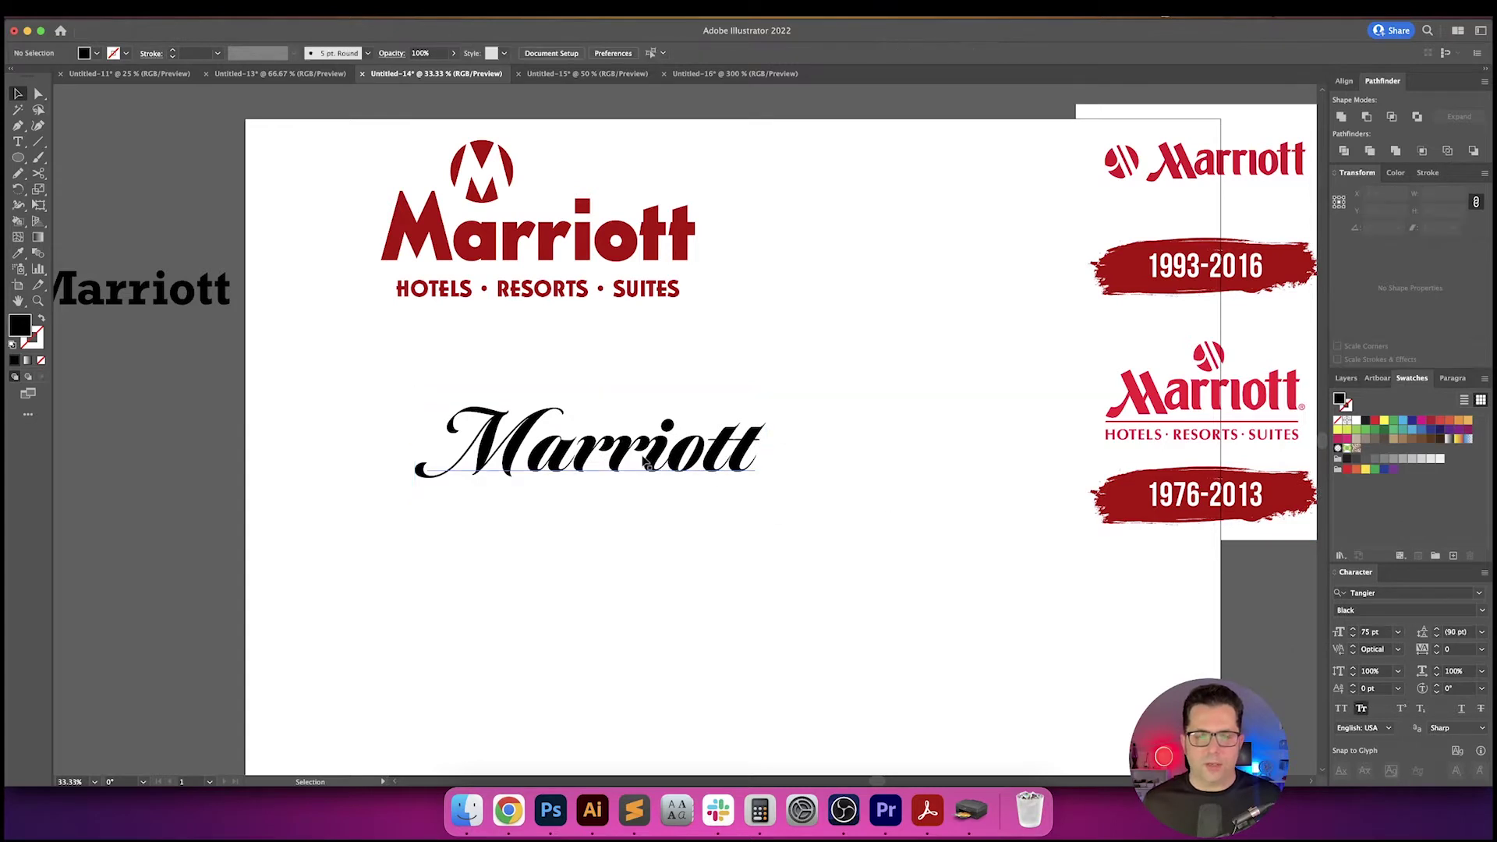
pyautogui.scroll(2, 644, 461)
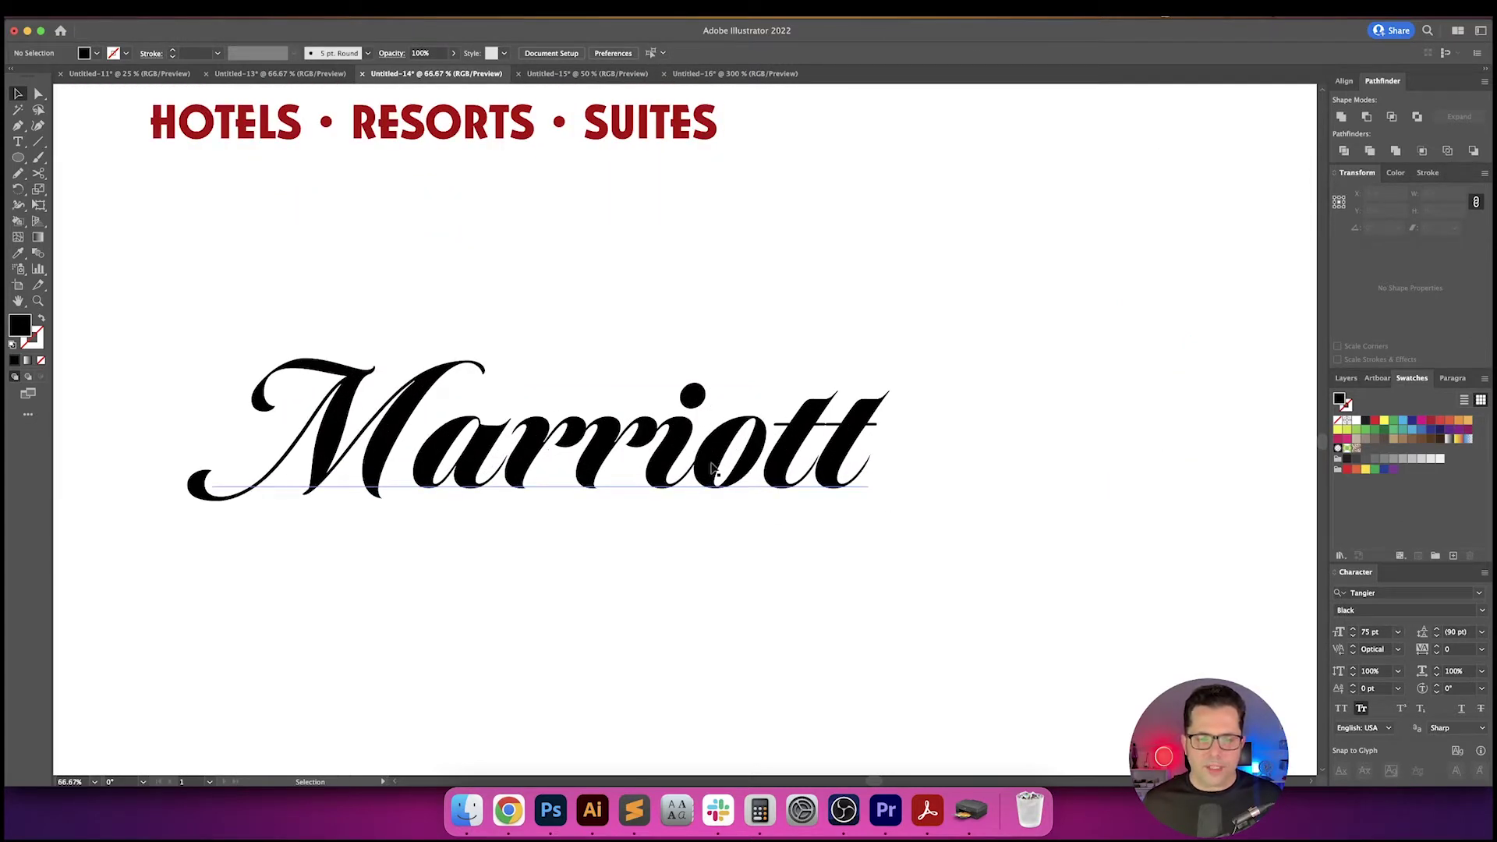
pyautogui.press('super+z')
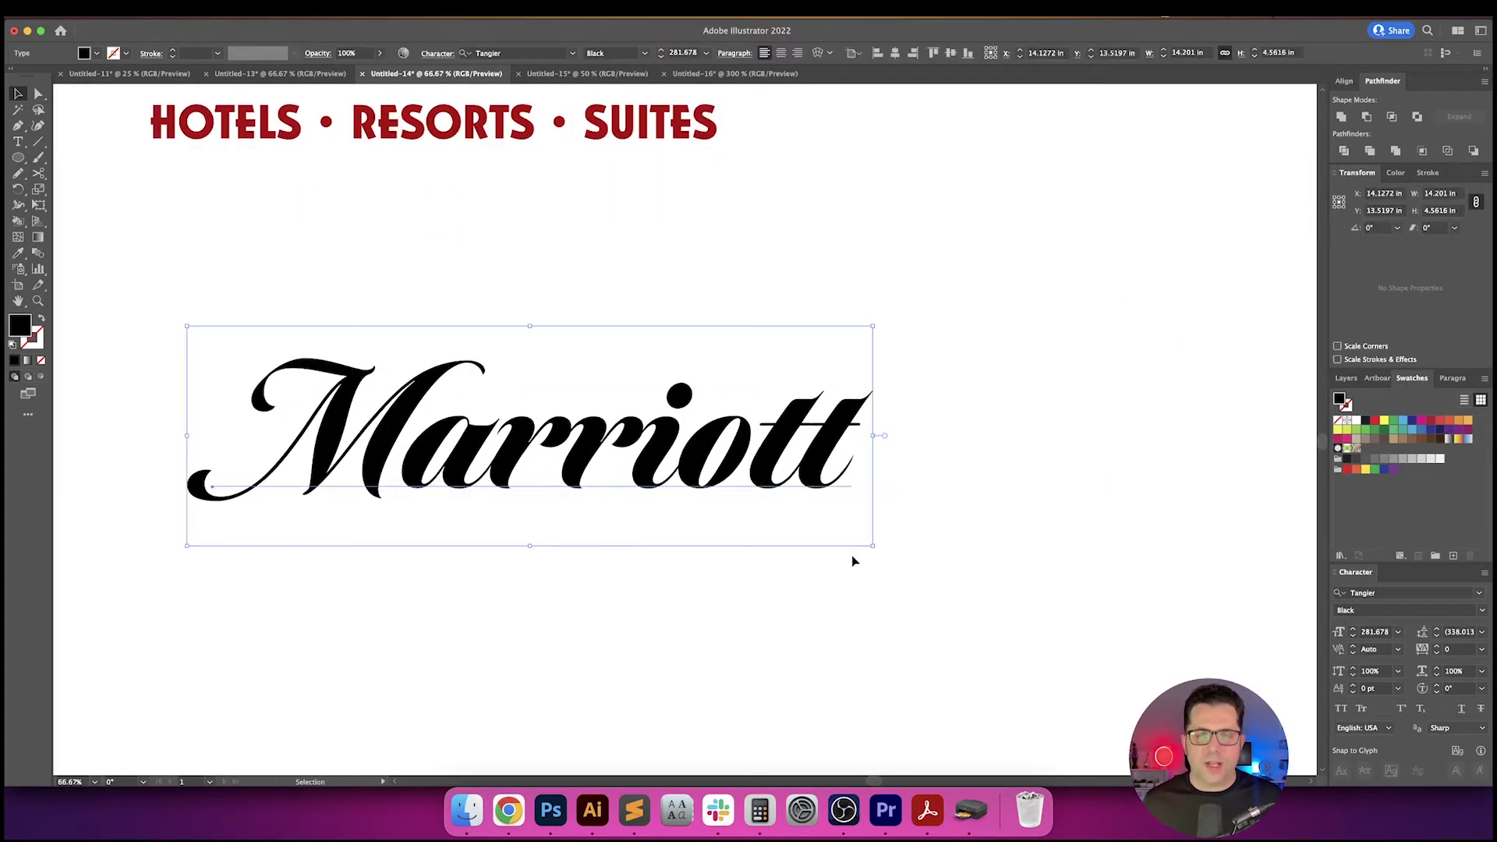
# - Duplicate the "HOTELS • RESORTS • SUITES" tagline from the upper logo and place the copy beneath the script wordmark
pyautogui.click(853, 555)
pyautogui.scroll(-4, 851, 558)
pyautogui.scroll(3, 867, 560)
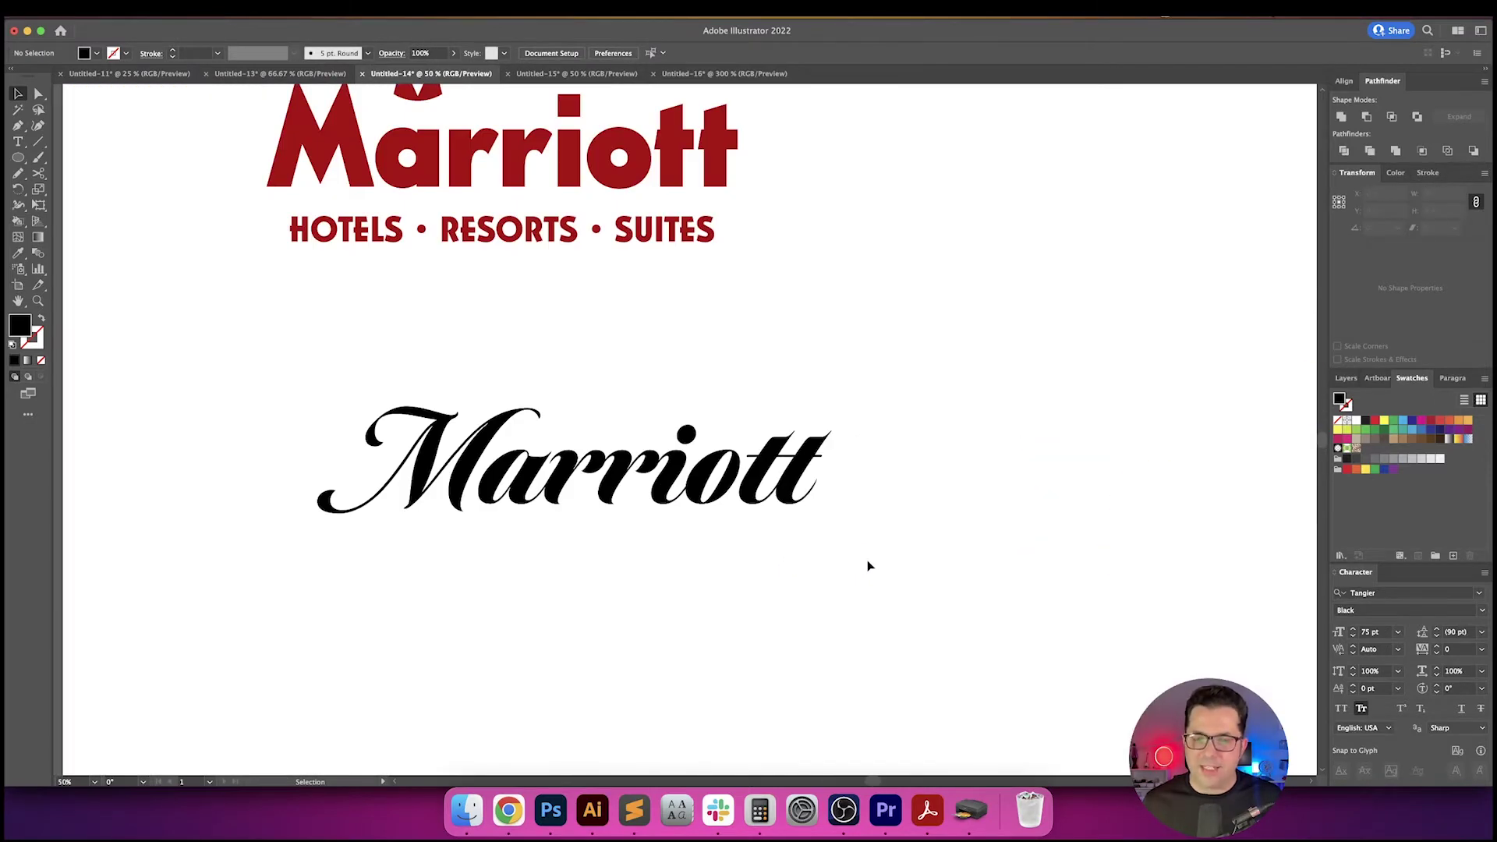
pyautogui.moveTo(852, 589); pyautogui.dragTo(865, 556)
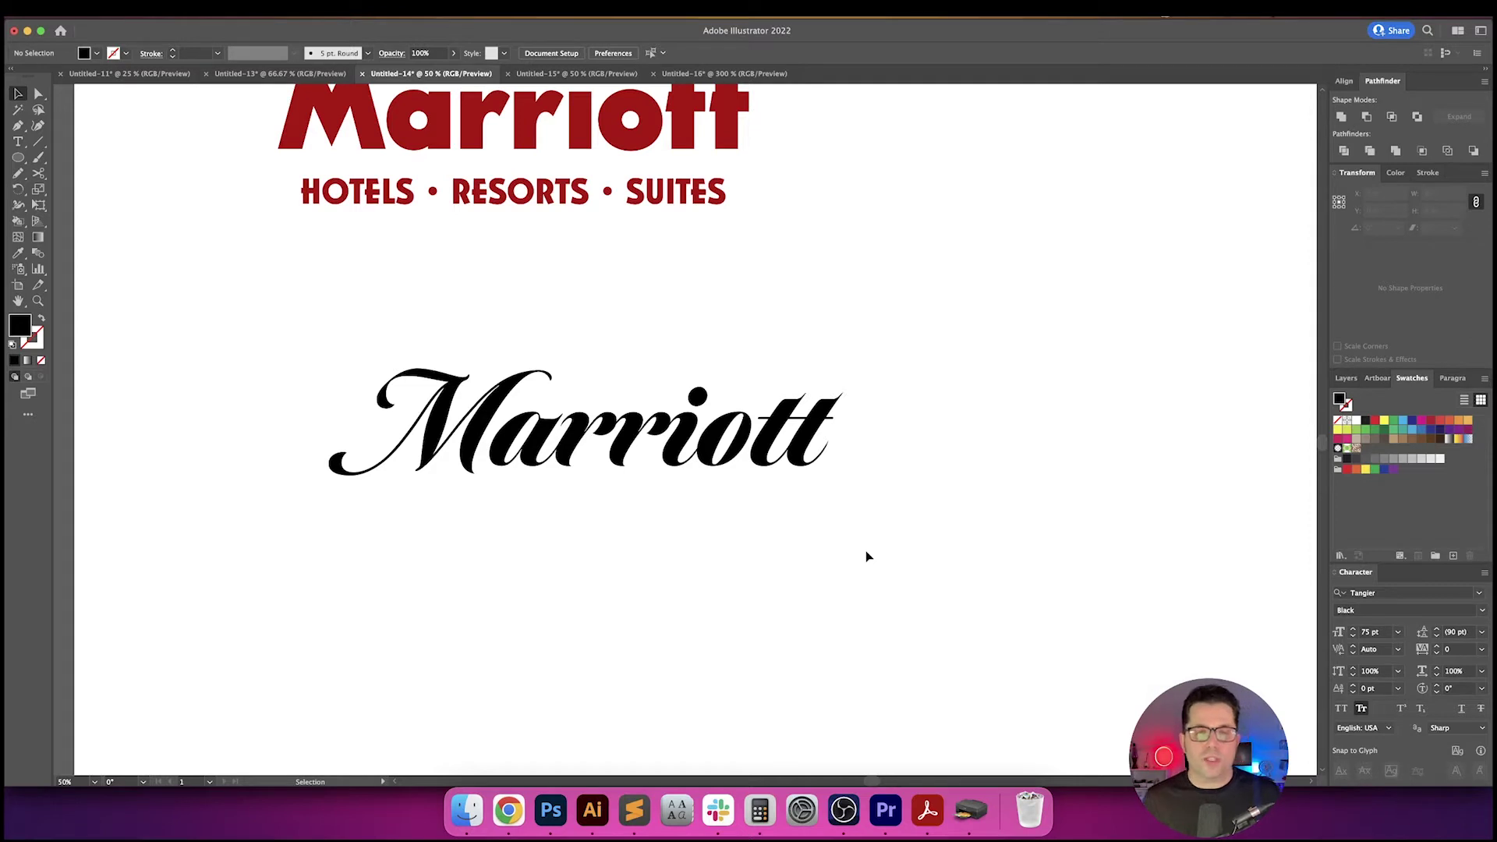
pyautogui.moveTo(647, 193); pyautogui.dragTo(775, 518)
pyautogui.click(889, 517)
pyautogui.moveTo(888, 517); pyautogui.dragTo(880, 510)
pyautogui.click(771, 508)
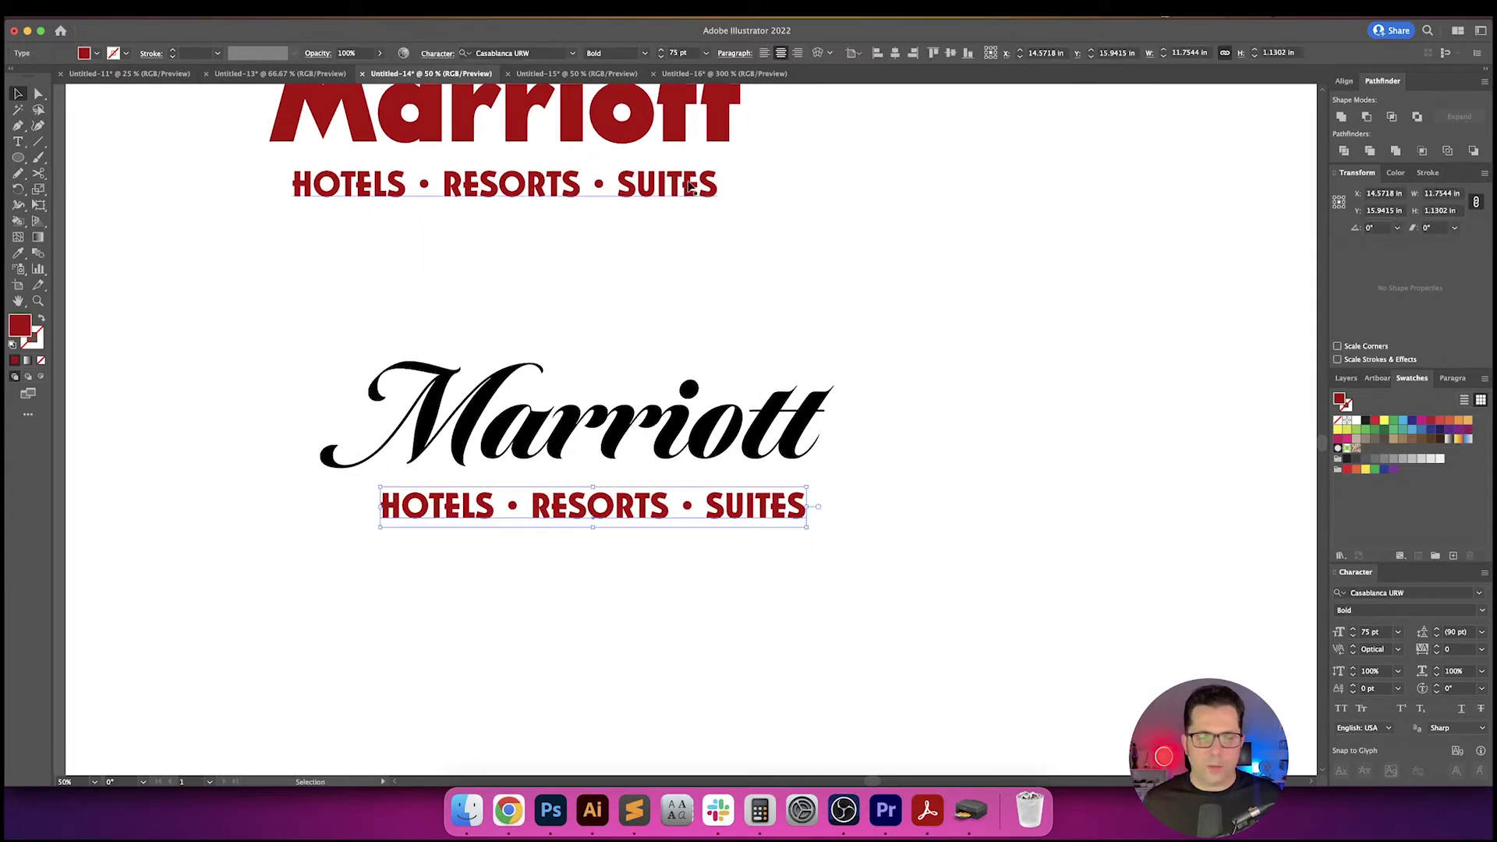
pyautogui.click(779, 301)
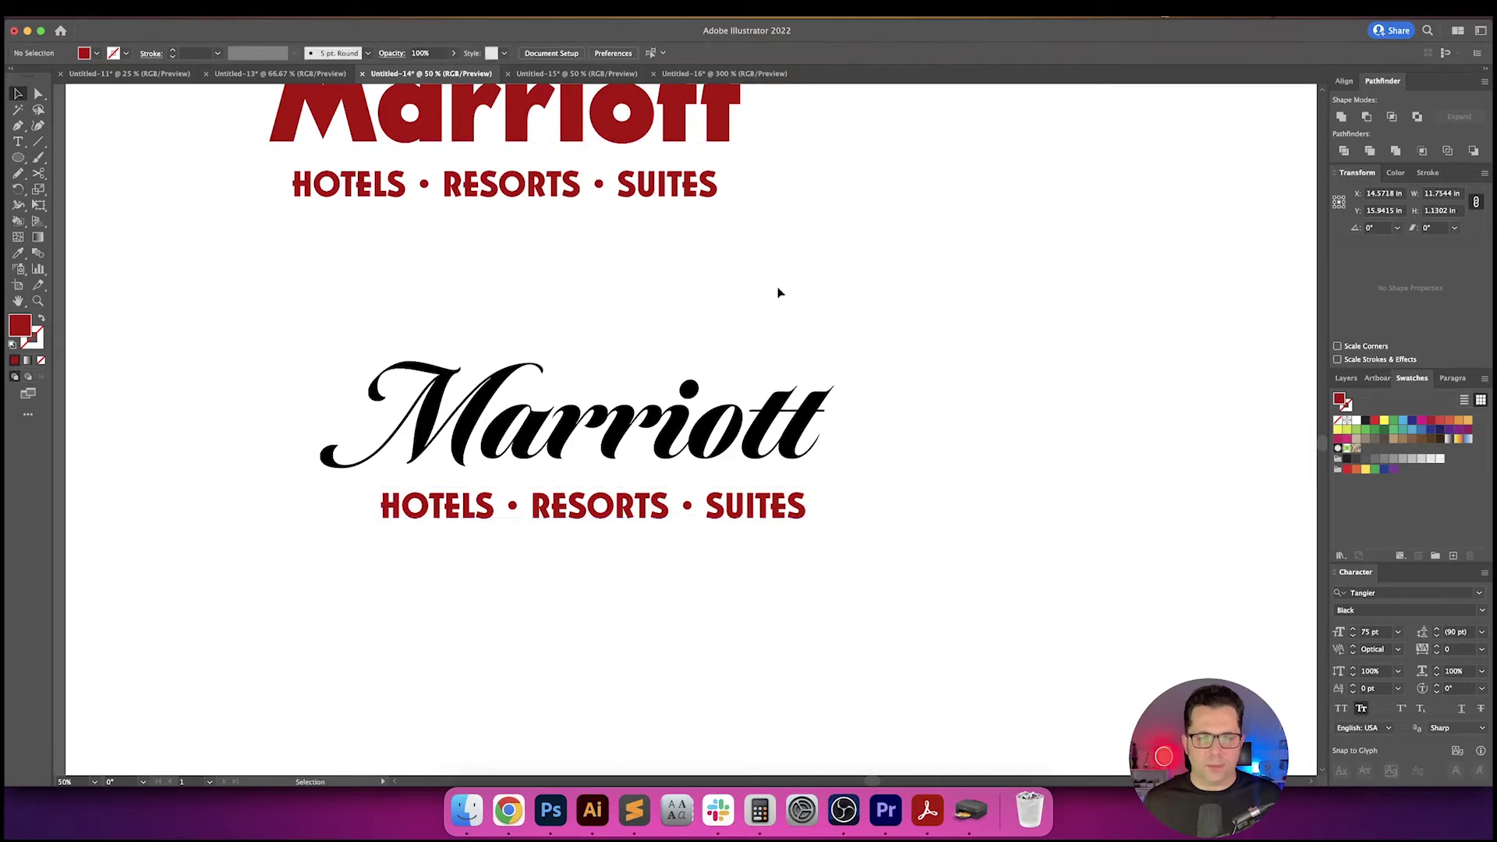
# - Change the copied tagline's font to Rockwell Nova Regular after comparing the Rockwell Nova styles
pyautogui.hscroll(-4, 815, 326)
pyautogui.scroll(1, 815, 326)
pyautogui.scroll(-3, 816, 327)
pyautogui.moveTo(772, 325); pyautogui.dragTo(578, 337)
pyautogui.scroll(1, 577, 337)
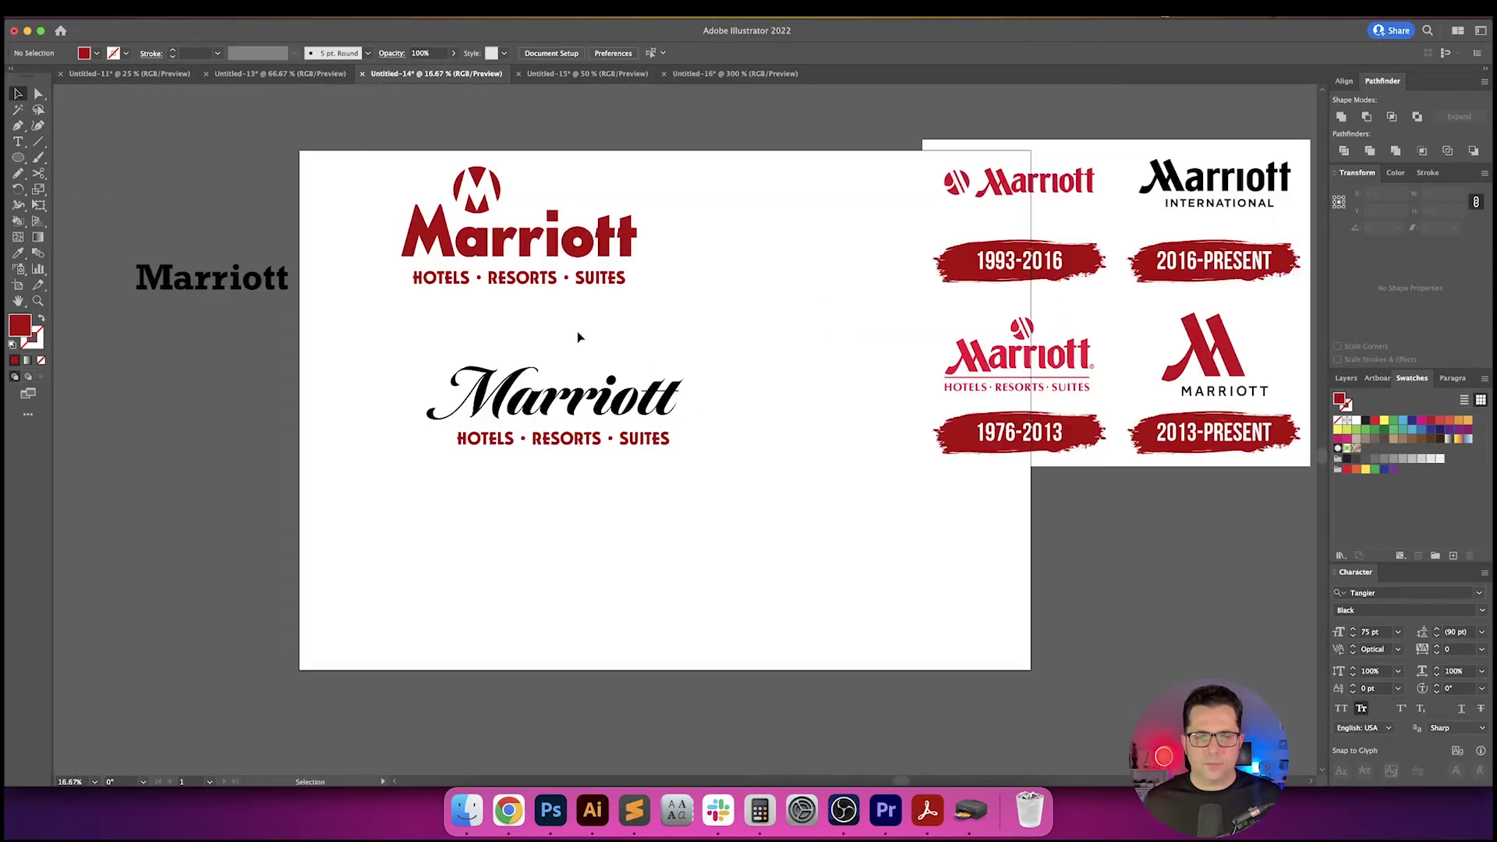
pyautogui.click(195, 284)
pyautogui.click(644, 443)
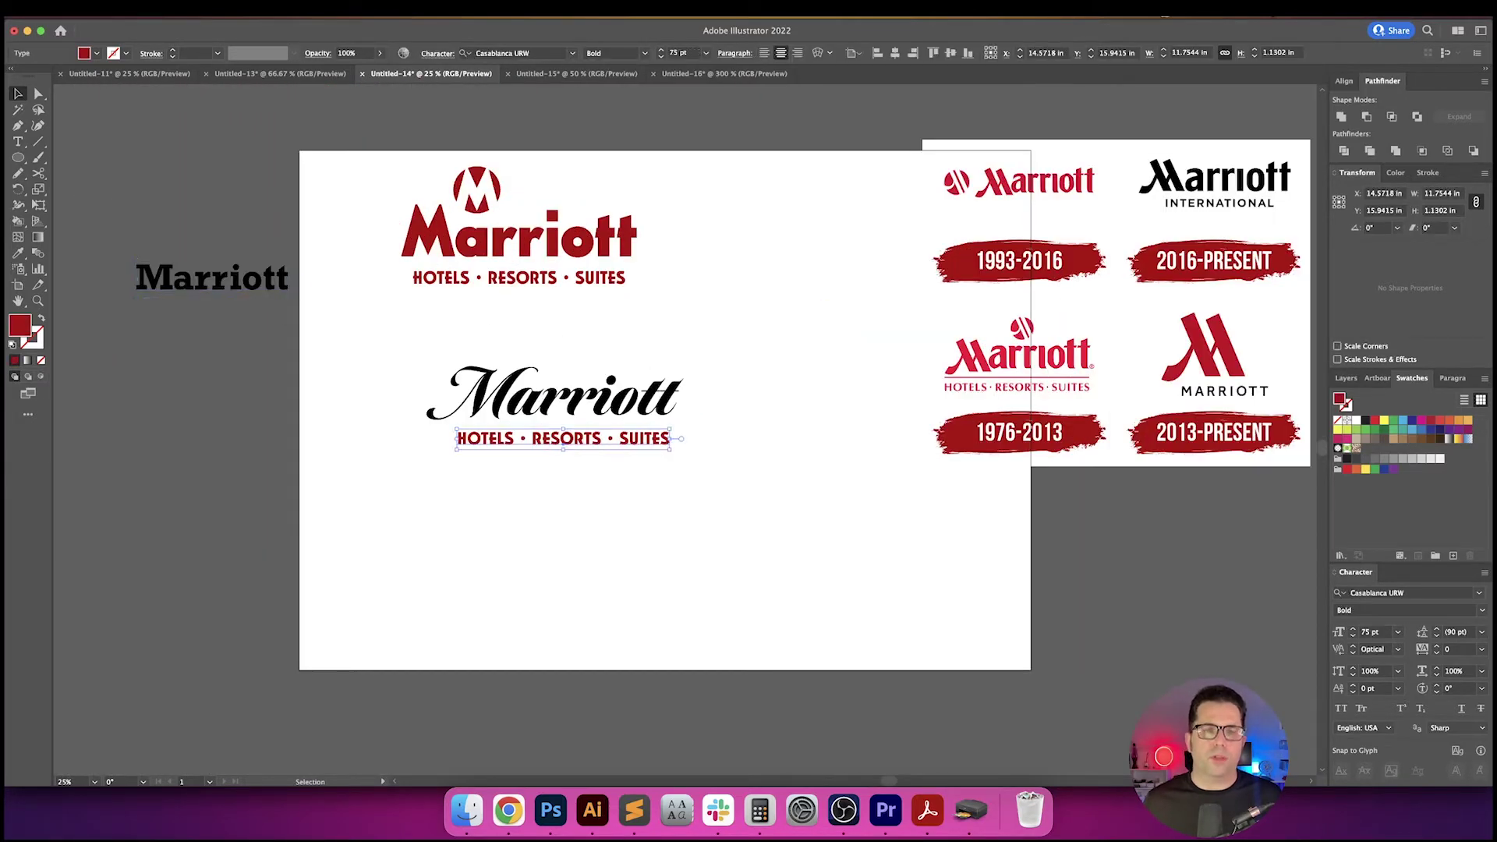
pyautogui.click(528, 51)
pyautogui.write('rockw')
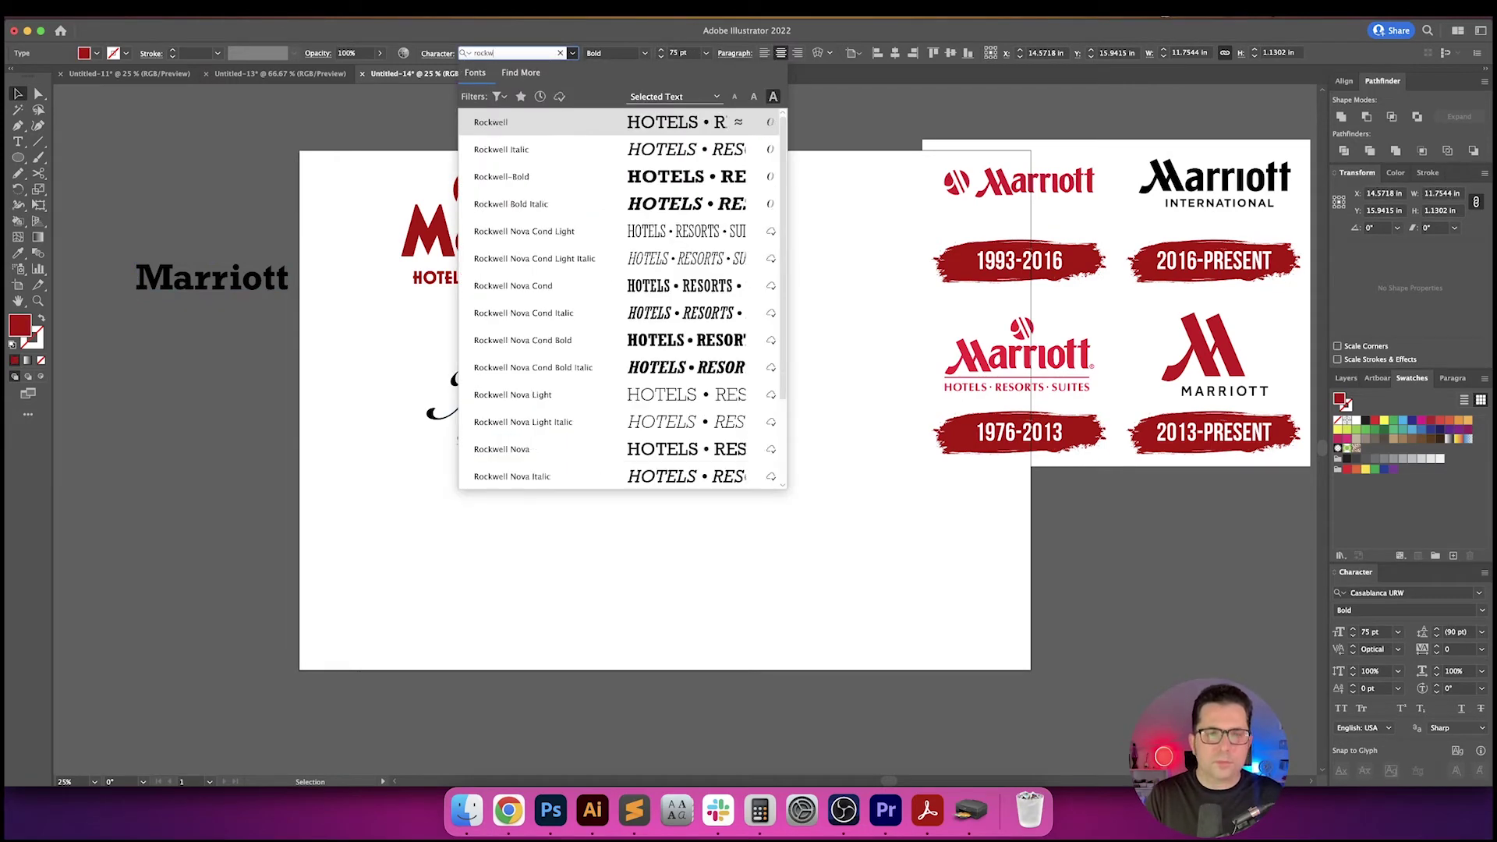
pyautogui.write('ell no')
pyautogui.press('Down')
pyautogui.press('Down')
pyautogui.press('Down')
pyautogui.press('Down')
pyautogui.press('Down')
pyautogui.press('Down')
pyautogui.press('Down')
pyautogui.press('Down')
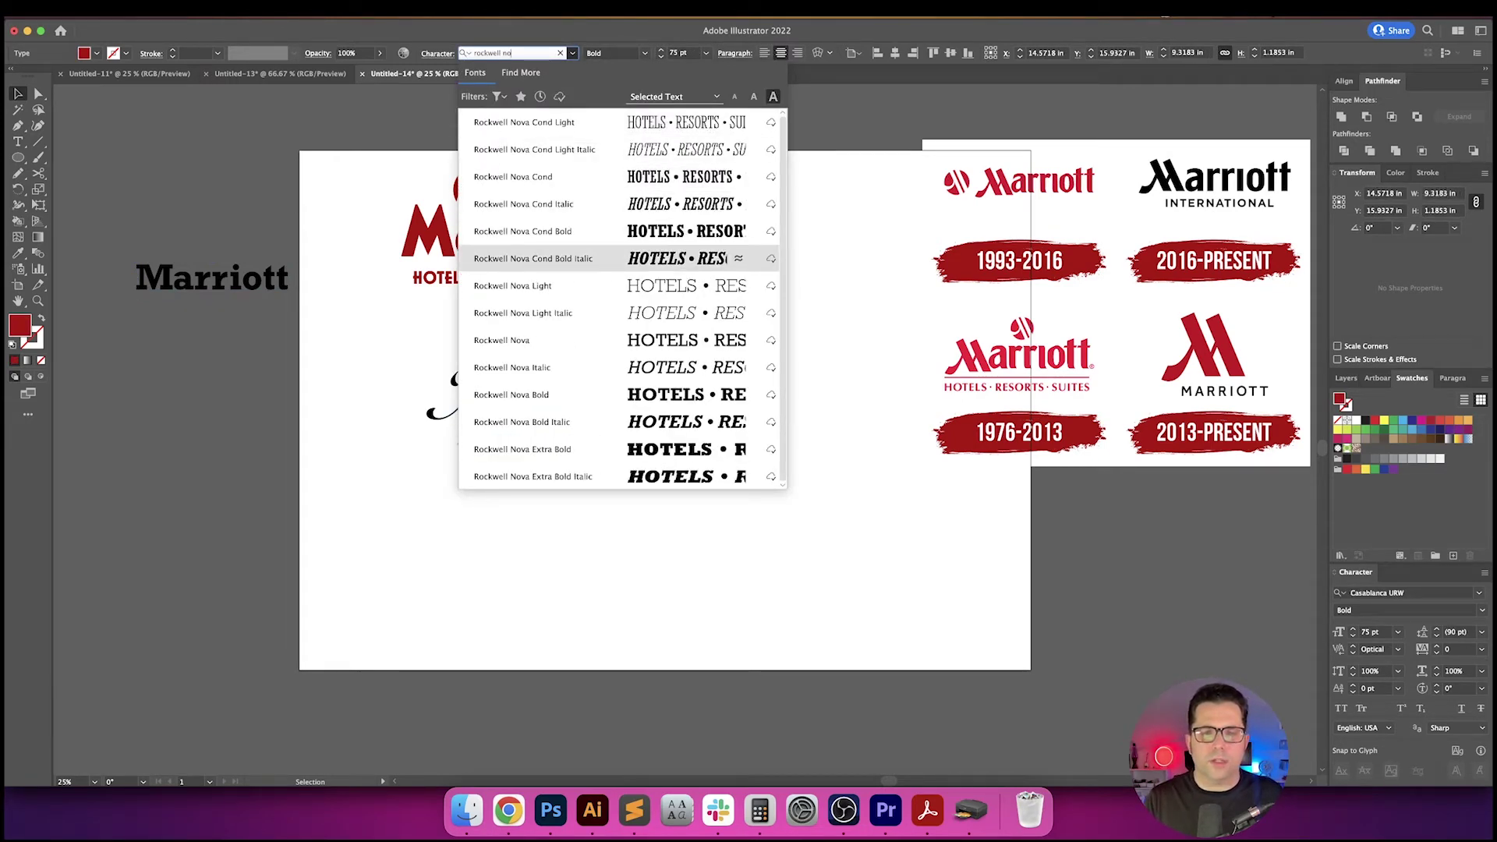
pyautogui.press('Down')
pyautogui.press('Down')
pyautogui.press('Down')
pyautogui.press('Down')
pyautogui.press('Down')
pyautogui.press('Up')
pyautogui.press('Up')
pyautogui.press('Up')
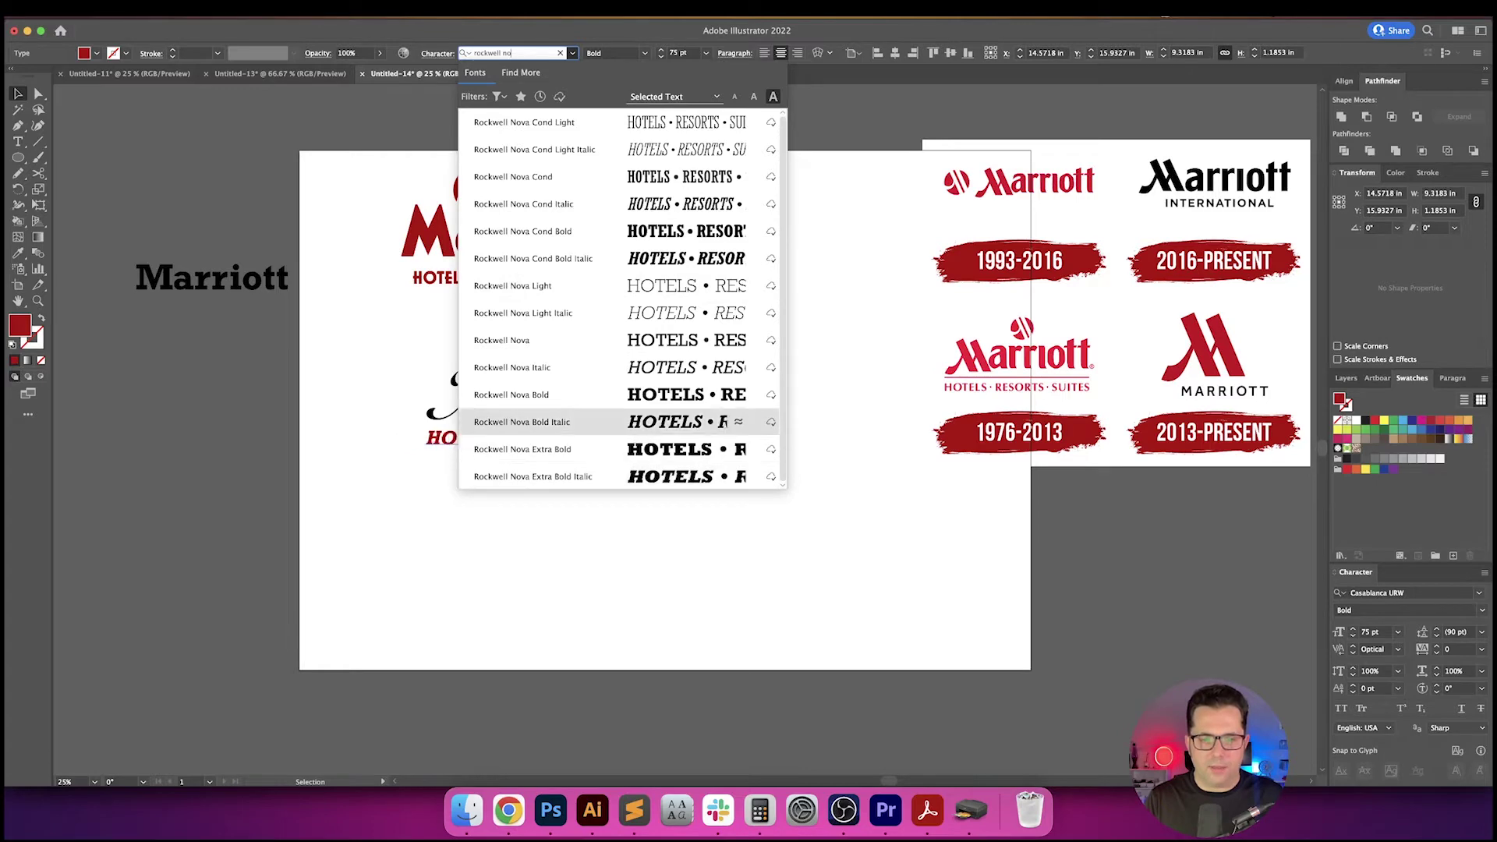
pyautogui.press('Up')
pyautogui.press('Up')
pyautogui.press('Down')
pyautogui.press('Down')
pyautogui.press('Up')
pyautogui.press('Up')
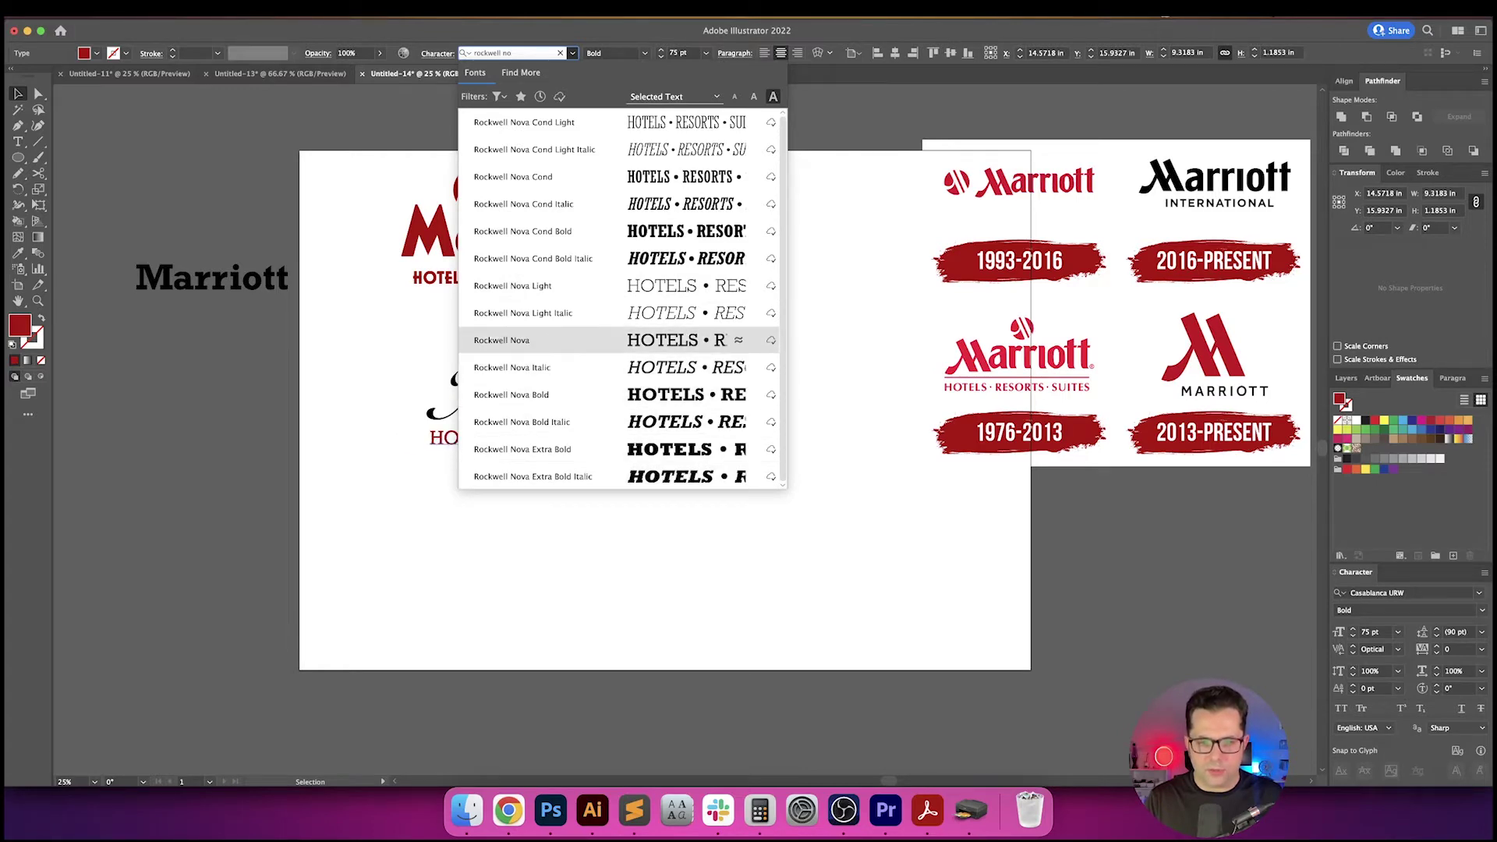
pyautogui.press('Return')
# - Recolour the script "Marriott" wordmark with the dark red sampled from the upper tagline
pyautogui.scroll(2, 635, 409)
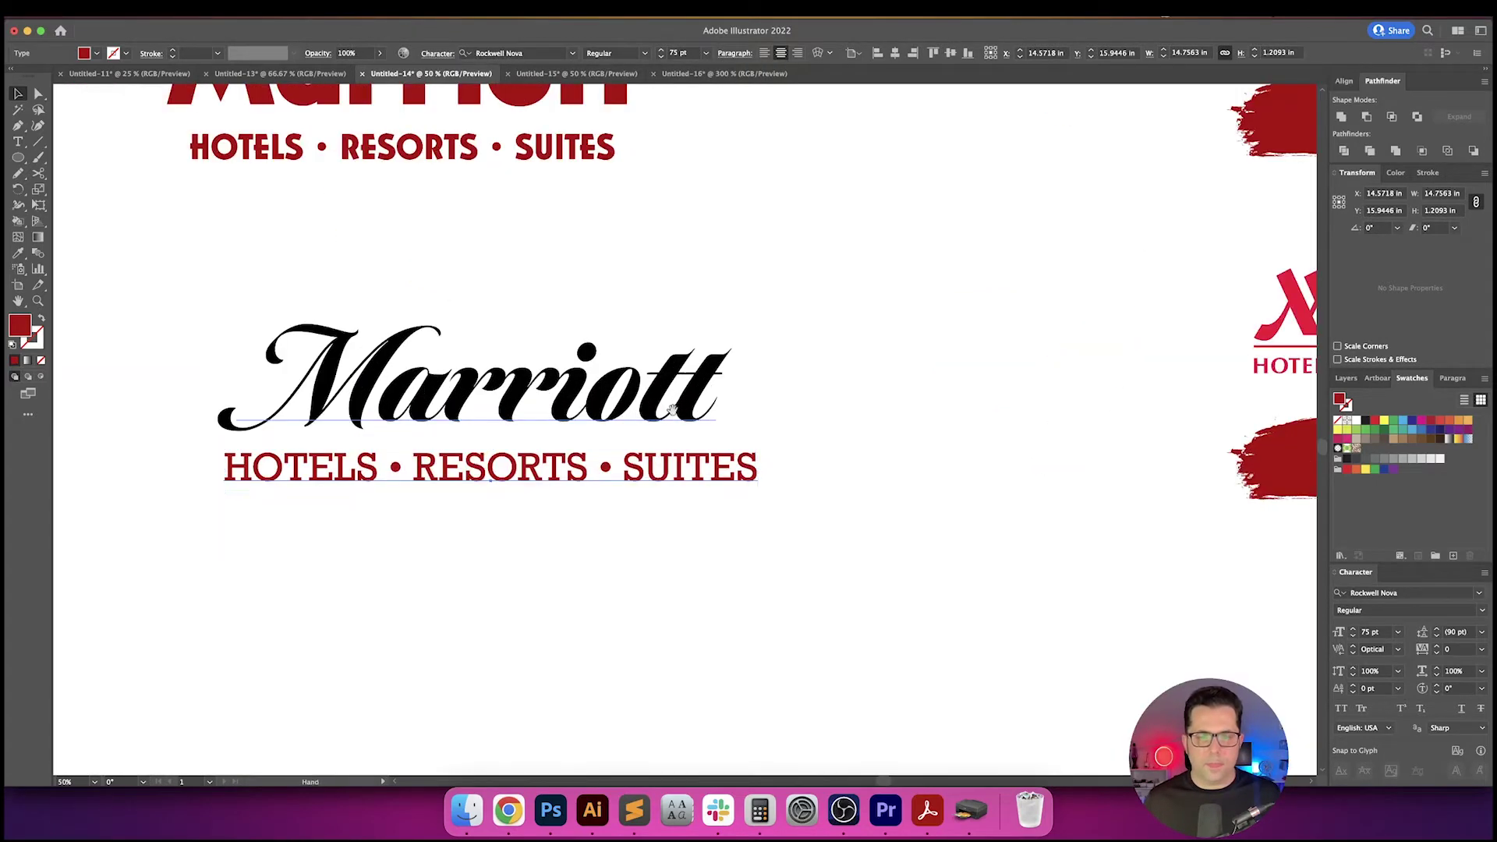
pyautogui.moveTo(635, 409); pyautogui.dragTo(666, 392)
pyautogui.click(644, 358)
pyautogui.press('i')
pyautogui.keyDown('shift'); pyautogui.click(542, 121); pyautogui.keyUp('shift')
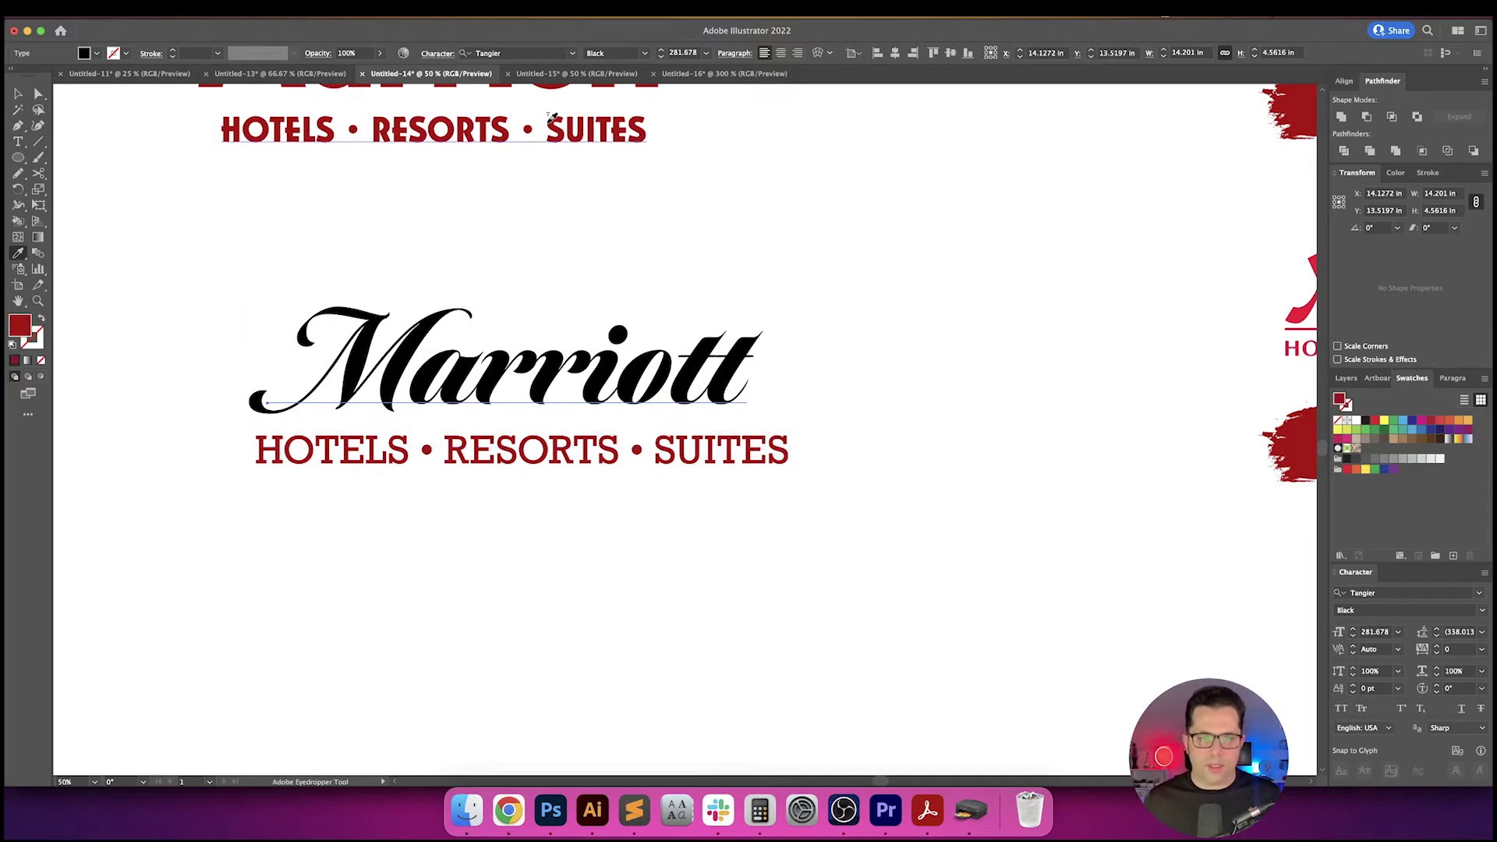
pyautogui.press('v')
pyautogui.click(751, 230)
# - Reduce the script "Marriott" wordmark's font size to 200 pt
pyautogui.moveTo(808, 292); pyautogui.dragTo(823, 260)
pyautogui.click(737, 411)
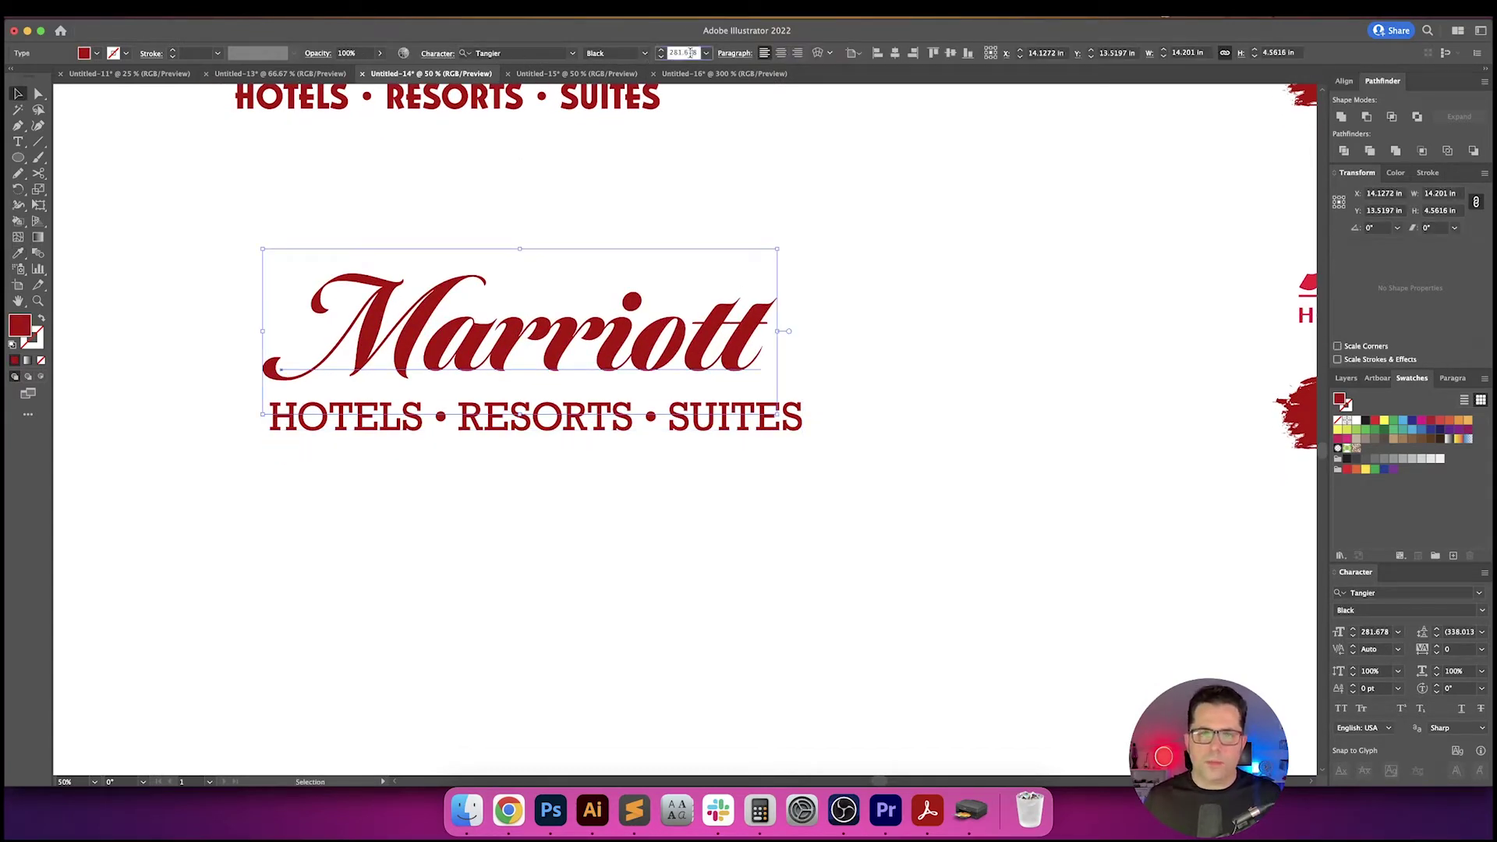
pyautogui.hotkey('shift', 'Down')
pyautogui.hotkey('shift', 'Down')
pyautogui.hotkey('shift', 'Down')
pyautogui.hotkey('shift', 'Down')
pyautogui.hotkey('shift', 'Down')
pyautogui.hotkey('shift', 'Down')
pyautogui.hotkey('shift', 'Down')
pyautogui.hotkey('shift', 'Down')
pyautogui.hotkey('shift', 'Down')
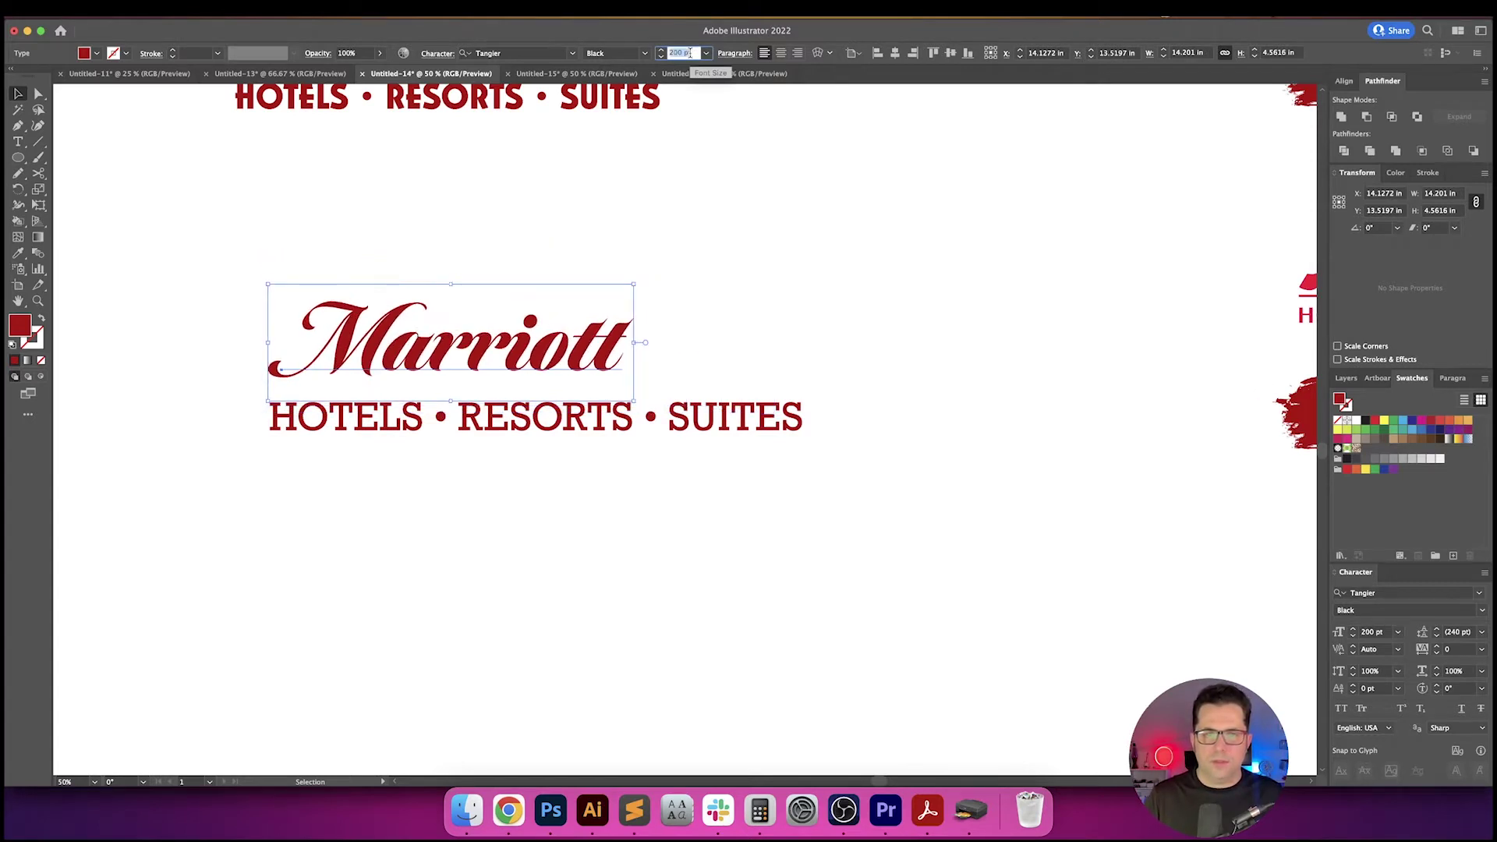
# - Set the Rockwell Nova tagline's font size to 50 pt and move it to sit centred just beneath the script wordmark
pyautogui.click(727, 429)
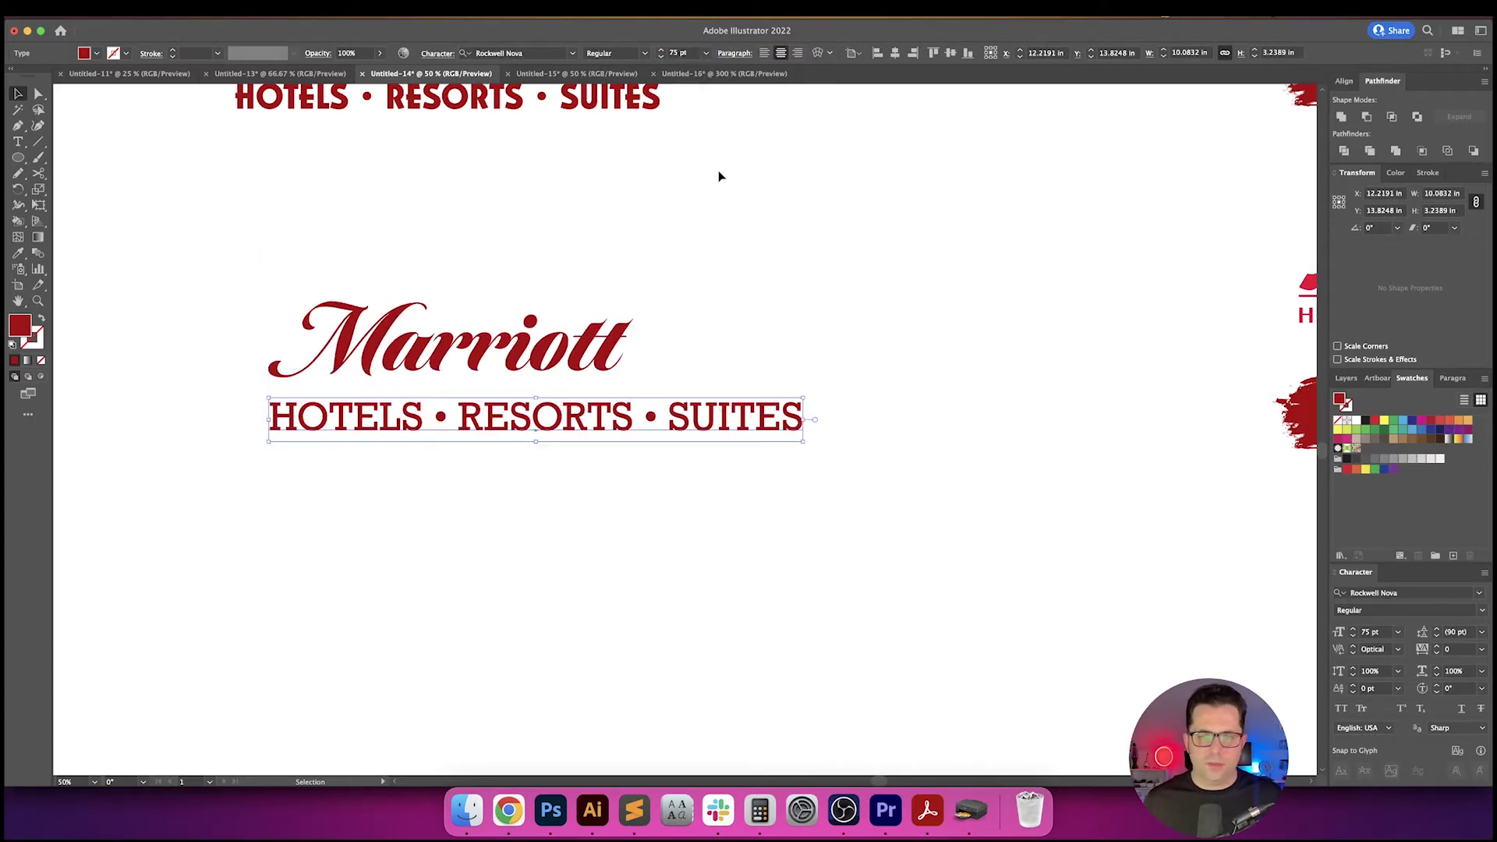
pyautogui.click(685, 53)
pyautogui.press('Return')
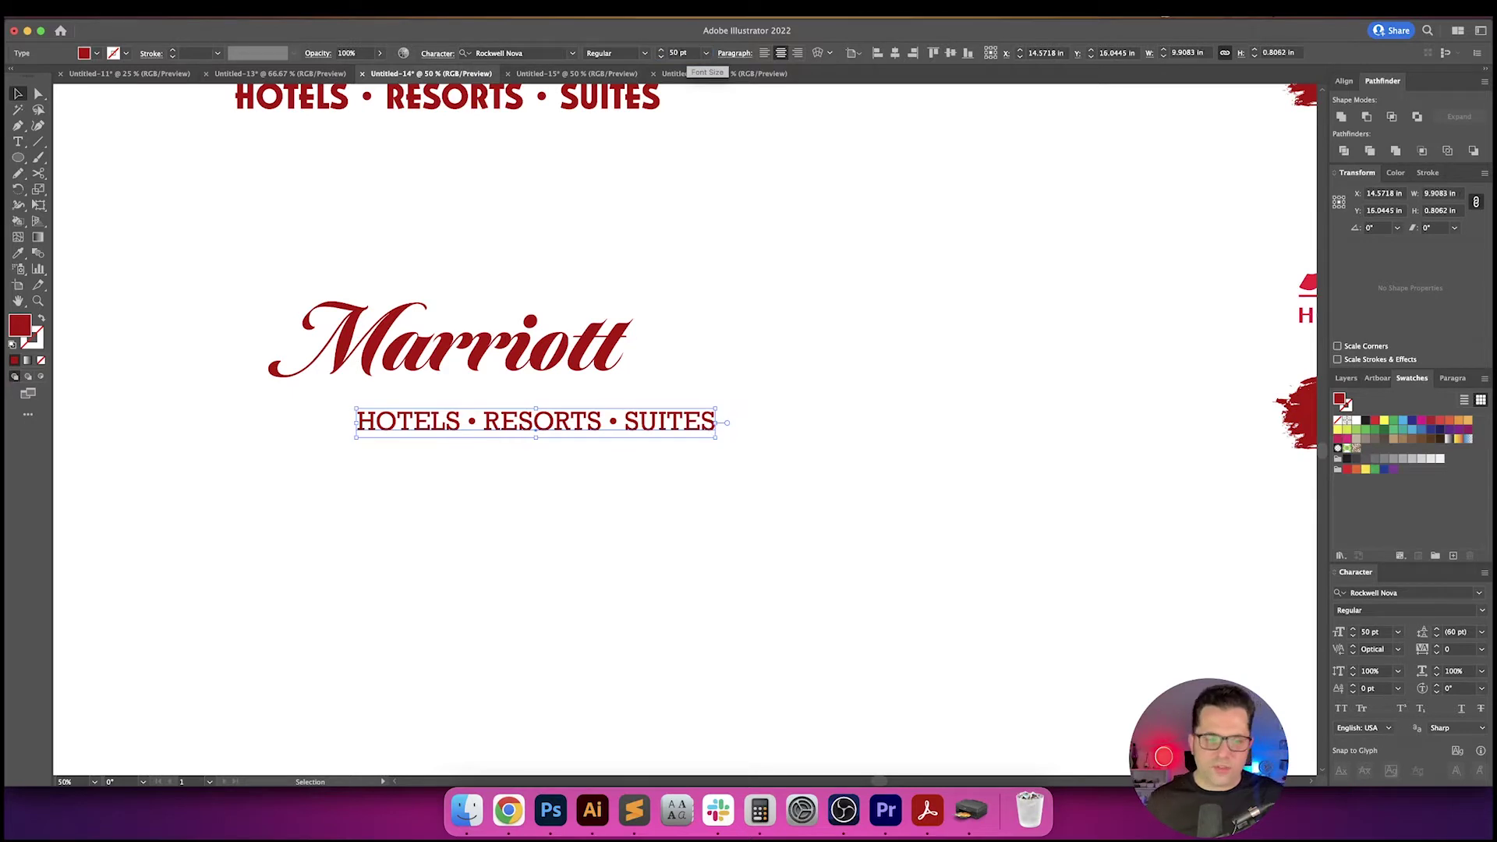
pyautogui.click(976, 457)
pyautogui.hscroll(-3, 985, 478)
pyautogui.moveTo(775, 450); pyautogui.dragTo(686, 425)
pyautogui.click(792, 411)
pyautogui.moveTo(798, 407); pyautogui.dragTo(820, 466)
# - Add a separate capital "M" as text beside the script wordmark and enlarge it to about 132 pt
pyautogui.press('t')
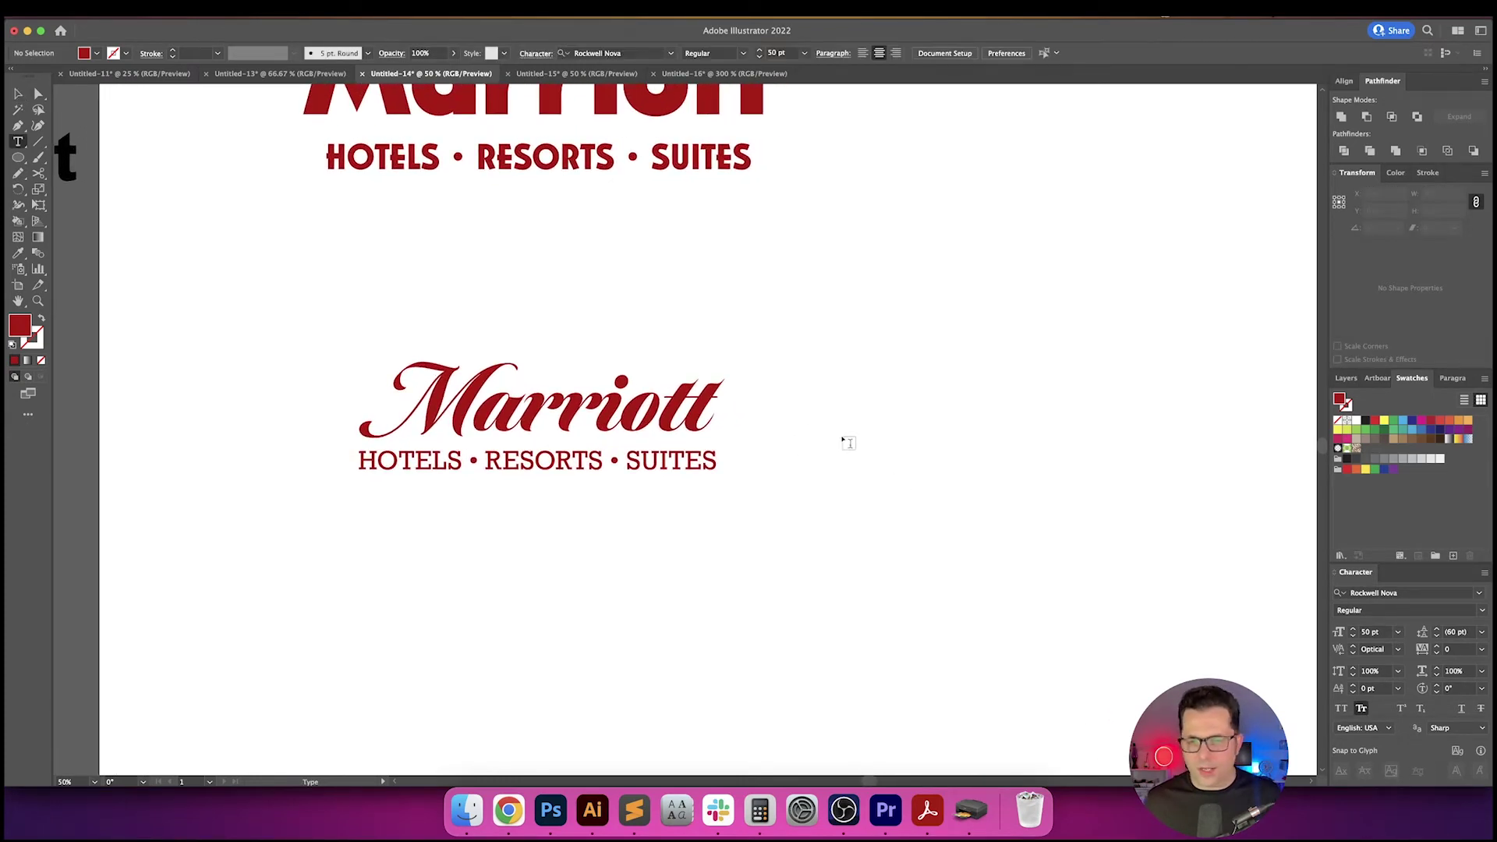
pyautogui.click(842, 438)
pyautogui.write('M')
pyautogui.press('Escape')
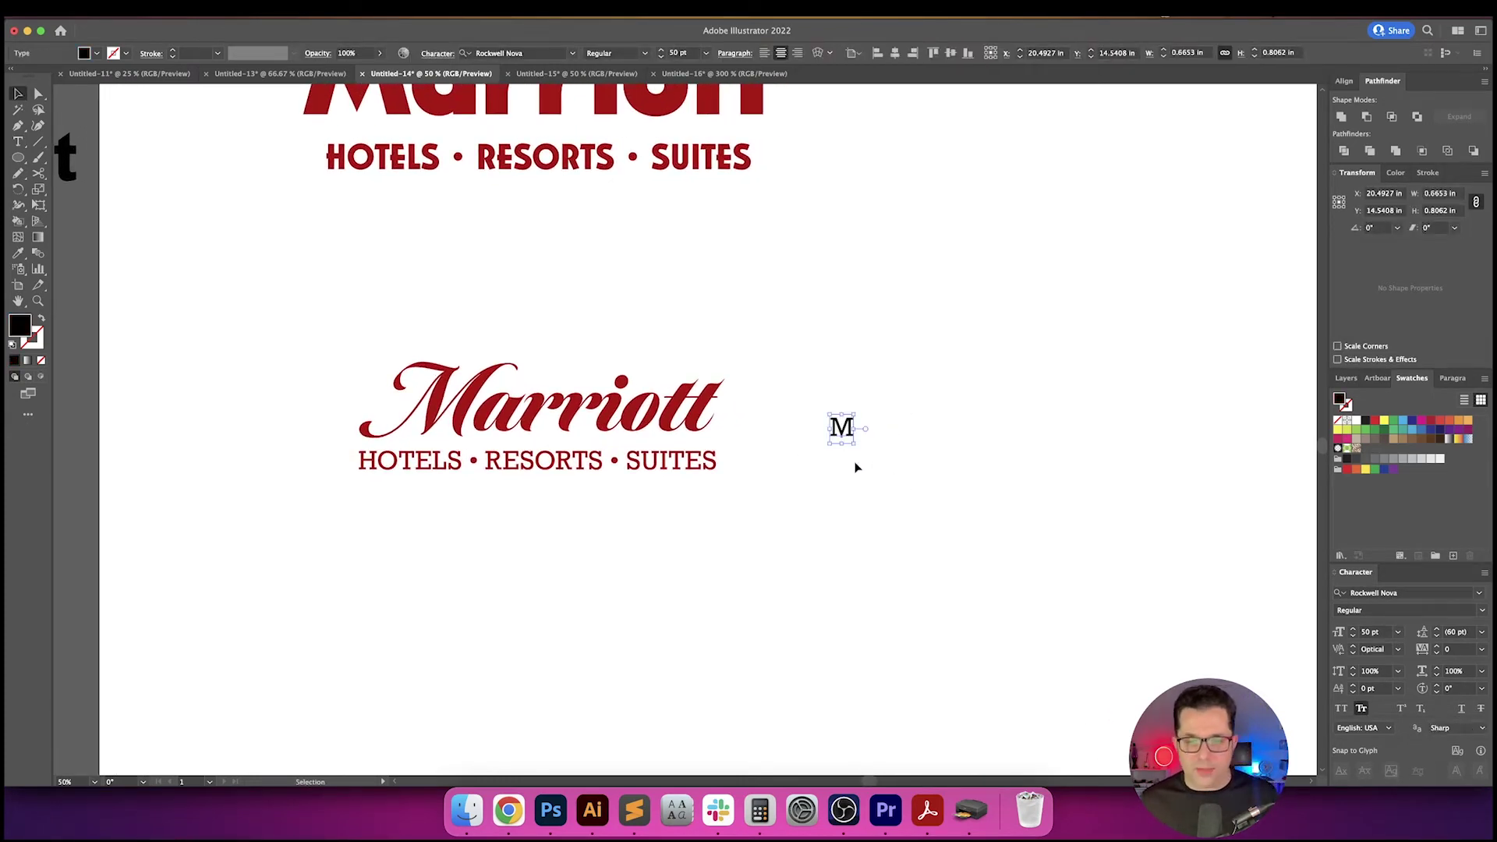
pyautogui.moveTo(859, 448); pyautogui.dragTo(925, 494)
# - Recolour the new "M" with the dark red sampled from the script "Marriott" wordmark
pyautogui.press('i')
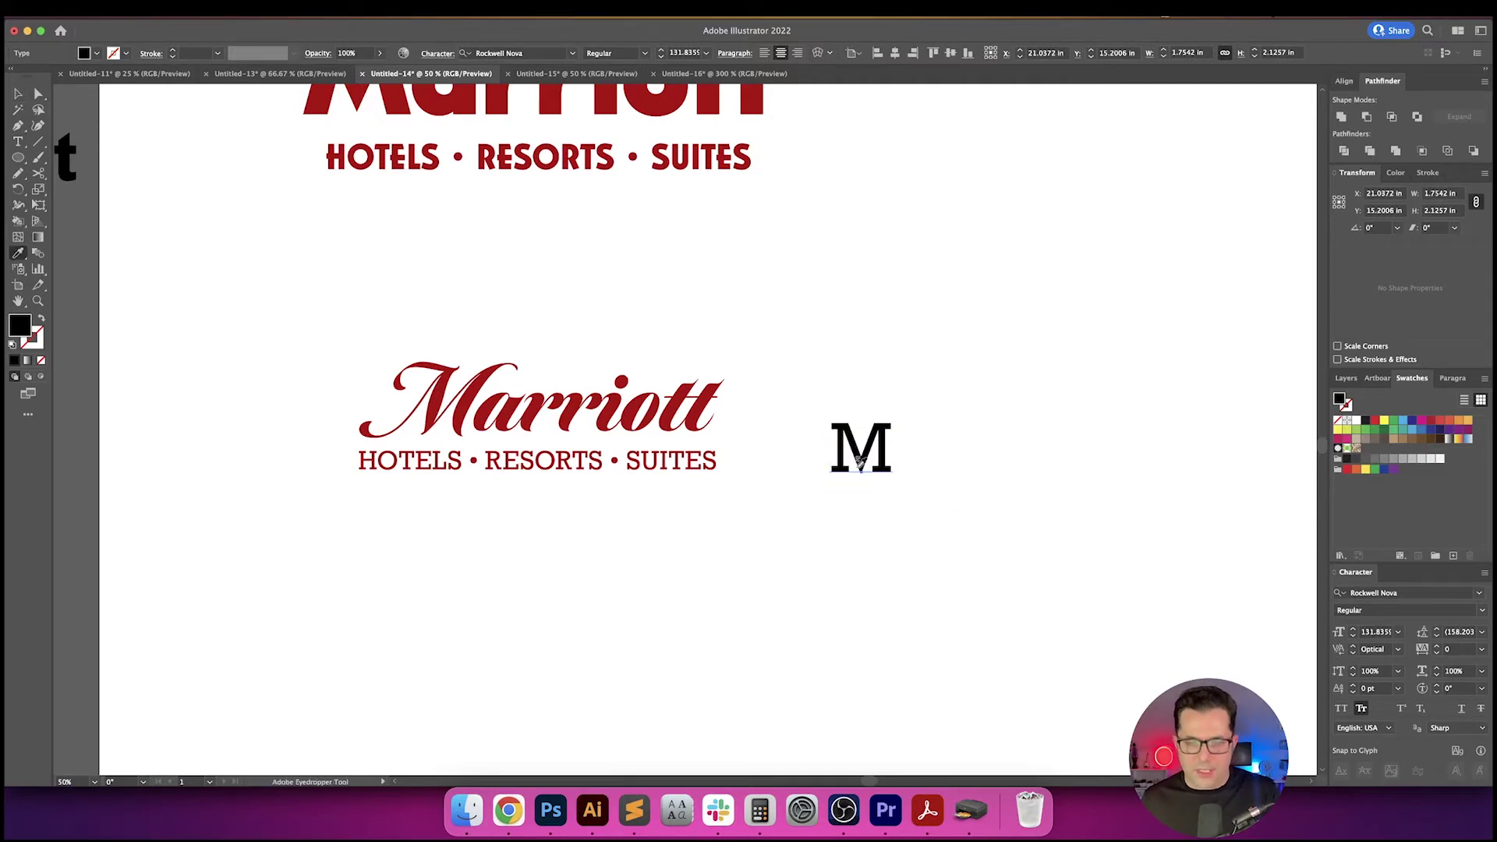
pyautogui.click(683, 394)
pyautogui.press('v')
pyautogui.click(881, 396)
pyautogui.hscroll(3, 857, 402)
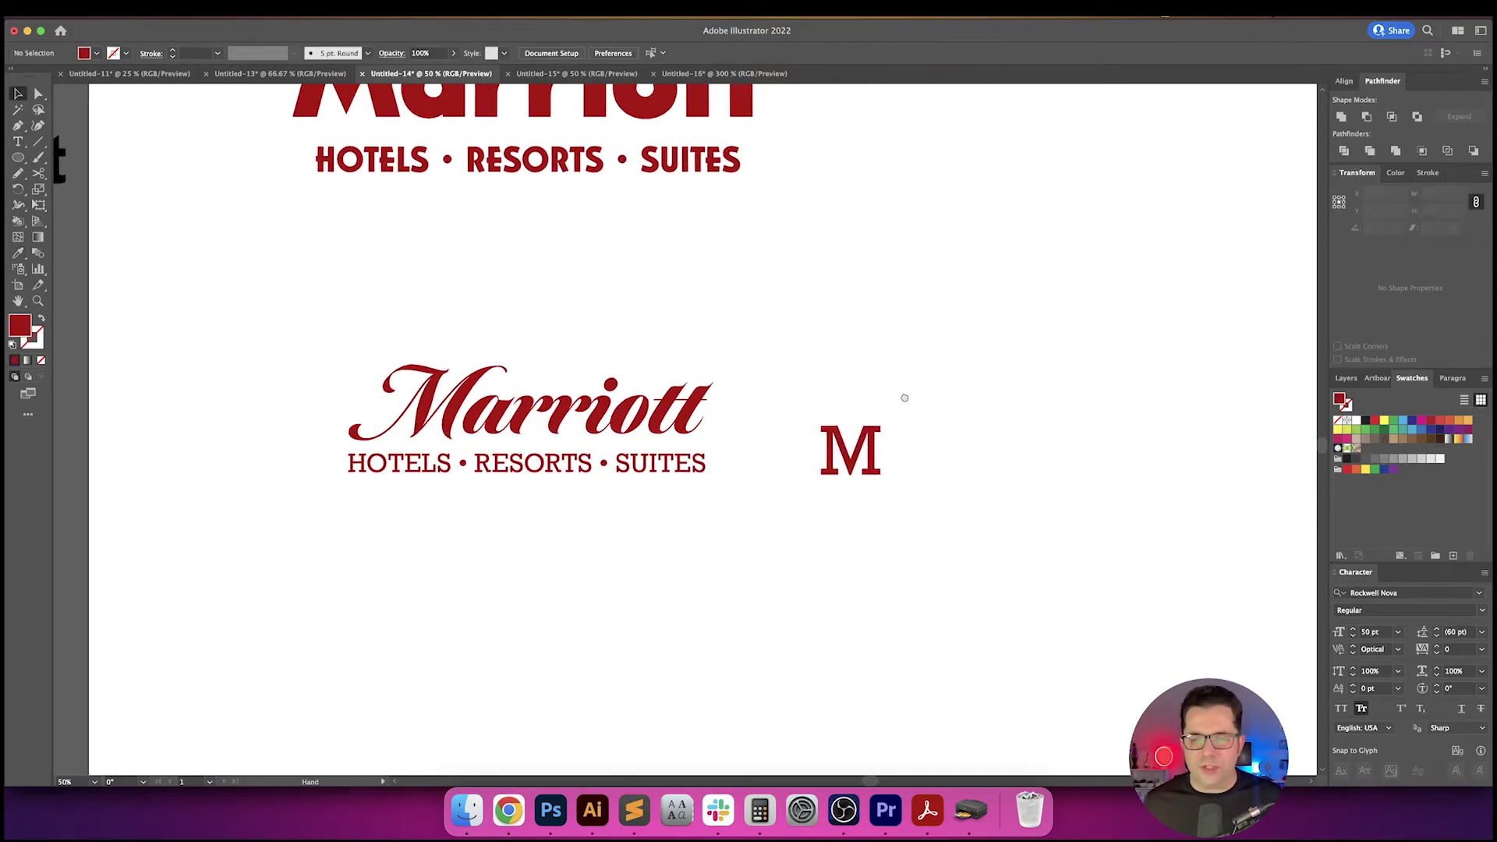
# - Change the separate "M" to the script wordmark's Tangier Black at 200 pt
pyautogui.click(758, 429)
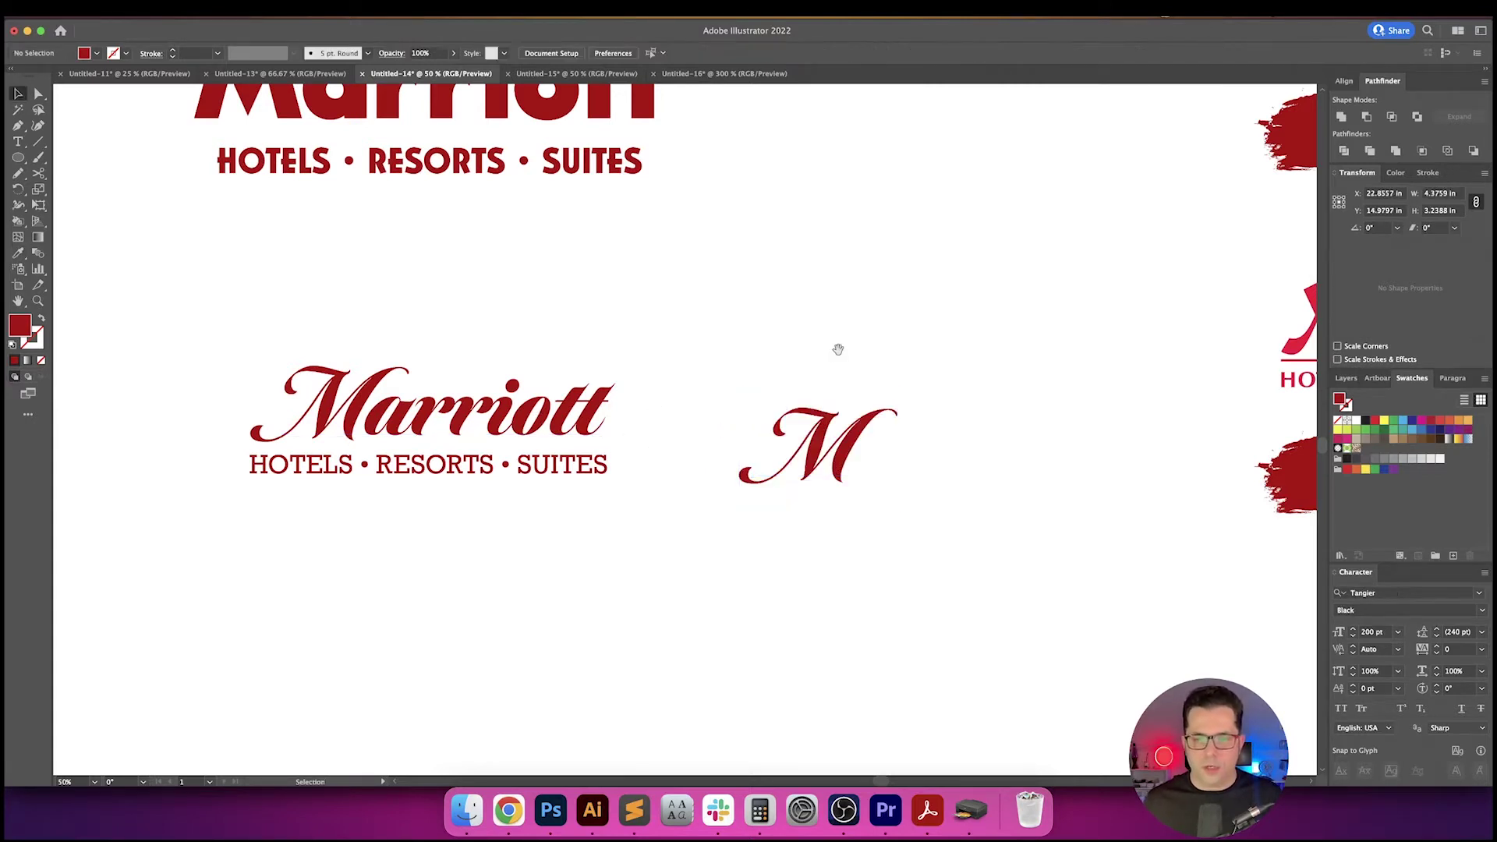
pyautogui.hscroll(4, 835, 344)
pyautogui.moveTo(589, 360); pyautogui.dragTo(747, 511)
pyautogui.moveTo(842, 480); pyautogui.dragTo(729, 464)
pyautogui.click(729, 464)
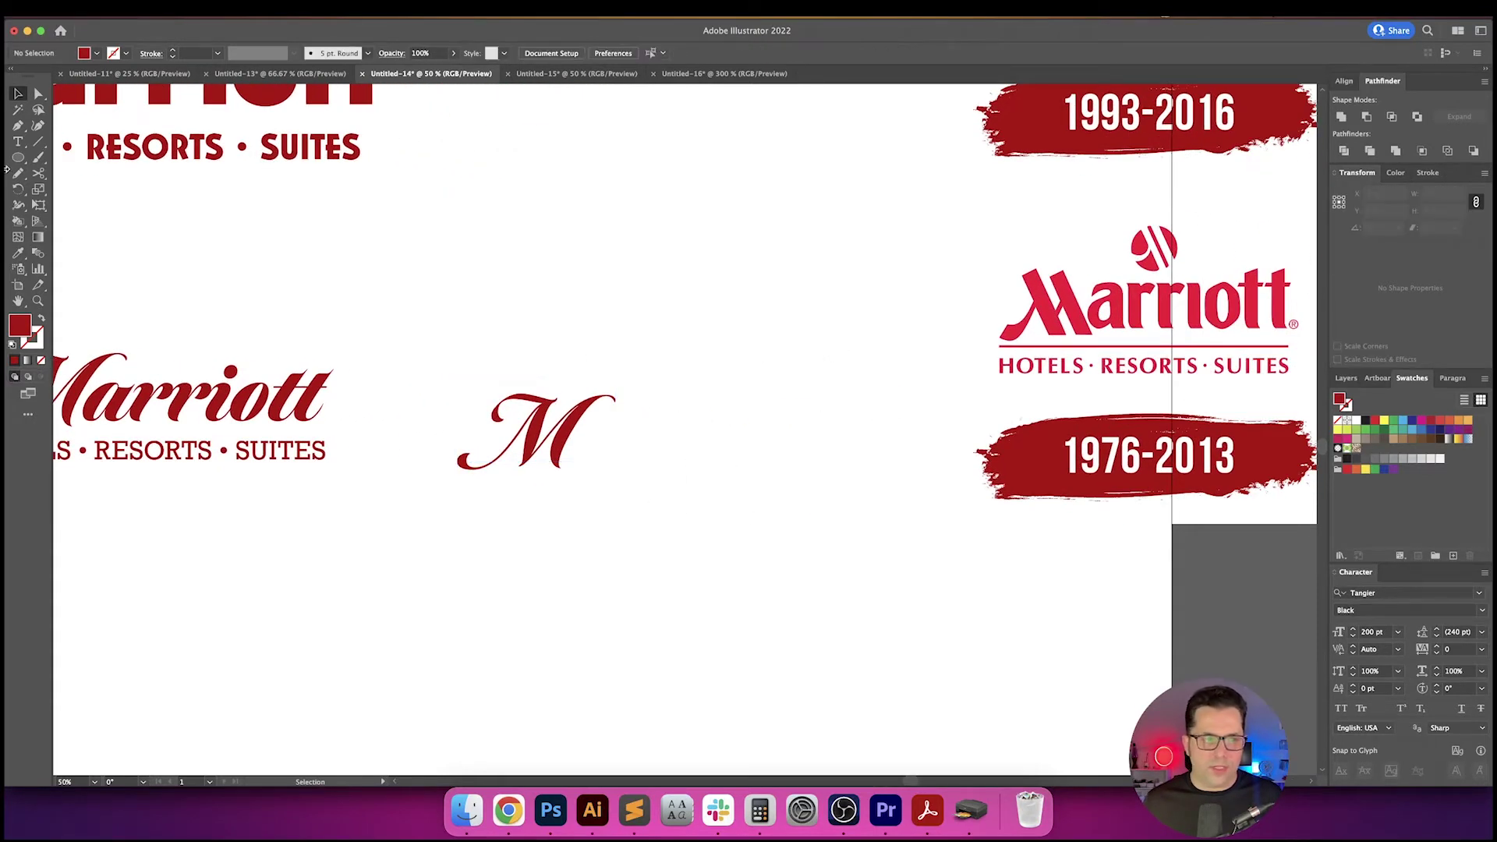
# - Draw a dark red square about 6.7 in wide around the script "M" and shift it sideways to expose part of the letter
pyautogui.moveTo(21, 161); pyautogui.dragTo(94, 158)
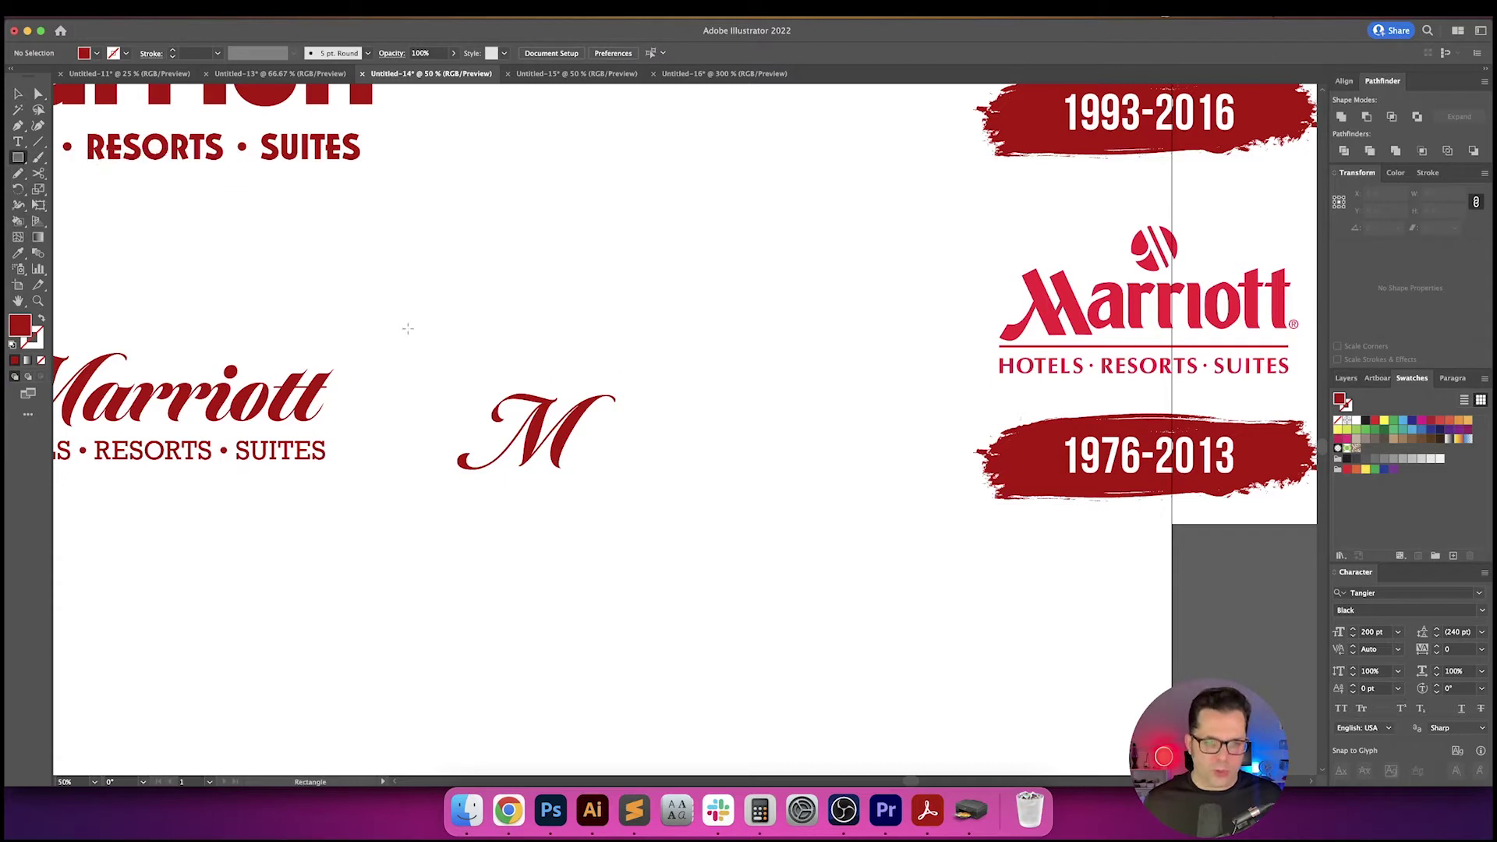
pyautogui.moveTo(418, 328); pyautogui.dragTo(661, 572)
pyautogui.press('v')
pyautogui.moveTo(535, 431); pyautogui.dragTo(629, 433)
pyautogui.click(492, 441)
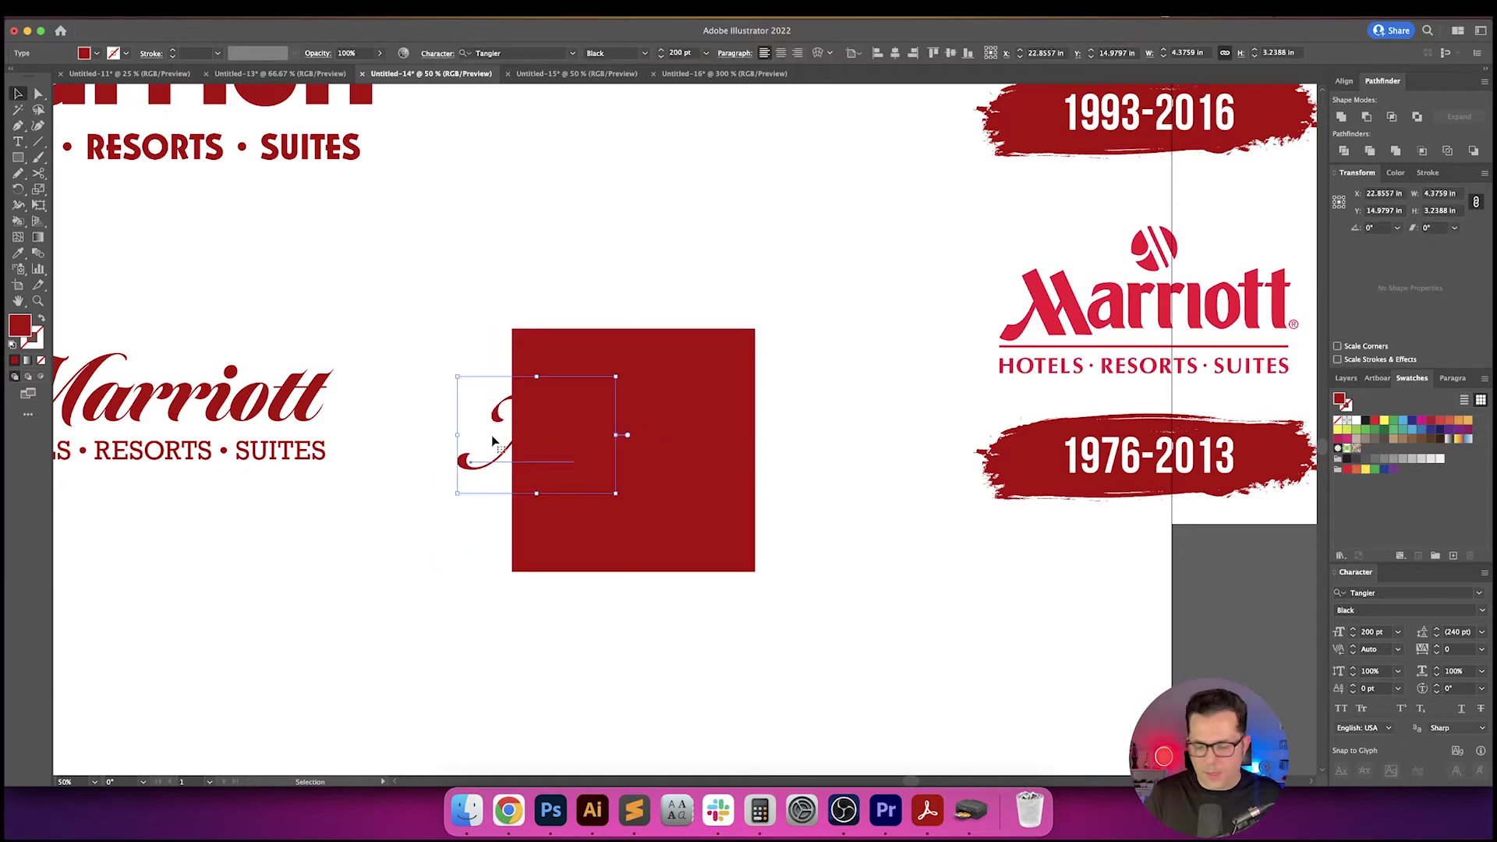
# - Recolour the script "M" white by sampling the artboard and place it on top of the red square
pyautogui.press('i')
pyautogui.click(464, 337)
pyautogui.press('v')
pyautogui.click(465, 338)
pyautogui.moveTo(457, 363); pyautogui.dragTo(394, 365)
pyautogui.moveTo(509, 466); pyautogui.dragTo(606, 468)
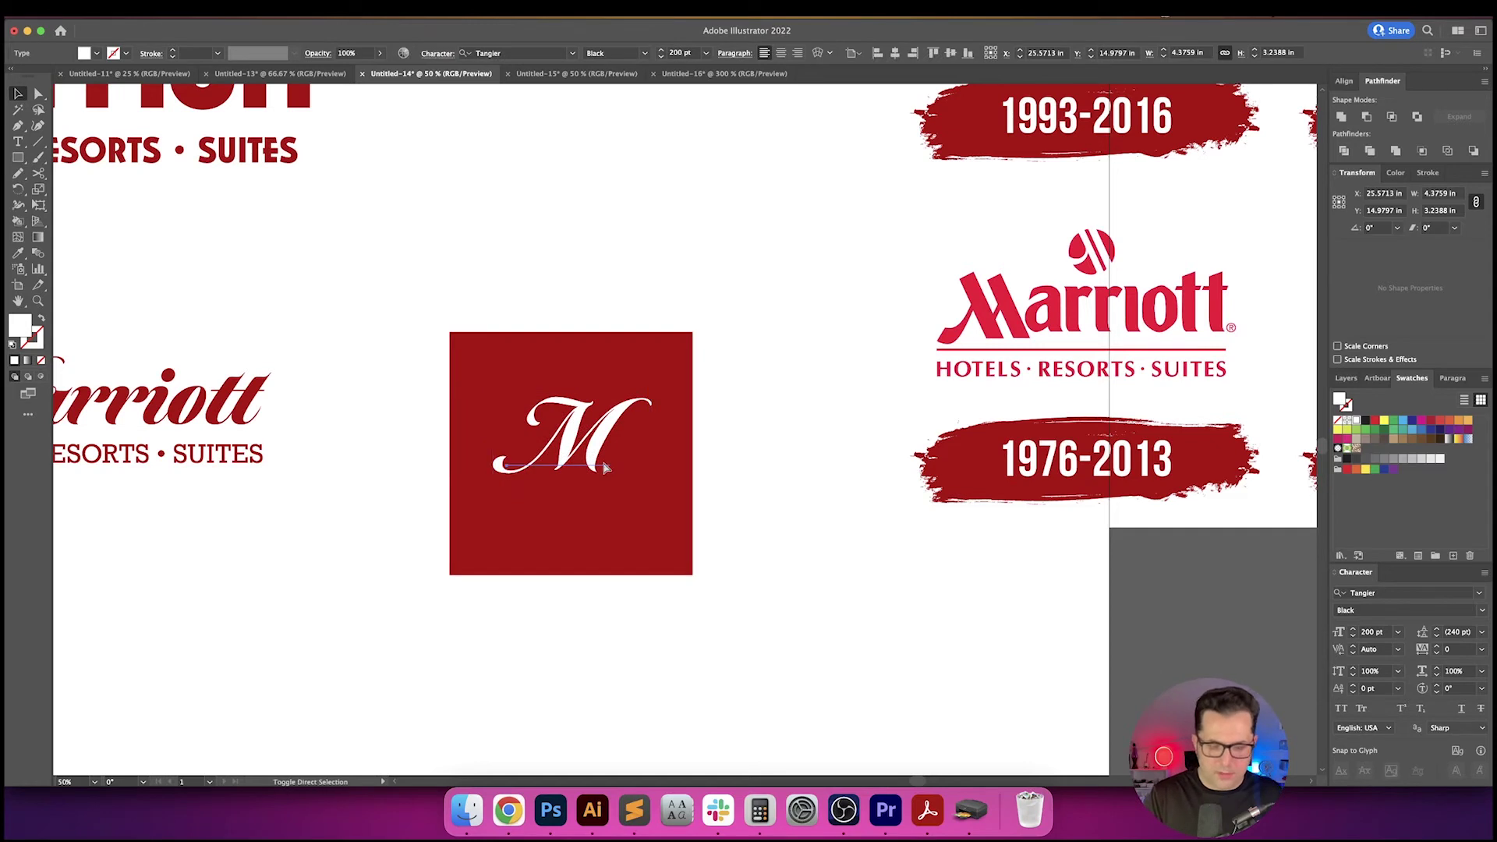
# - Convert the white "M" to outlines and align it with the left and top edges of the red square
pyautogui.keyDown('shift'); pyautogui.click(609, 369); pyautogui.keyUp('shift')
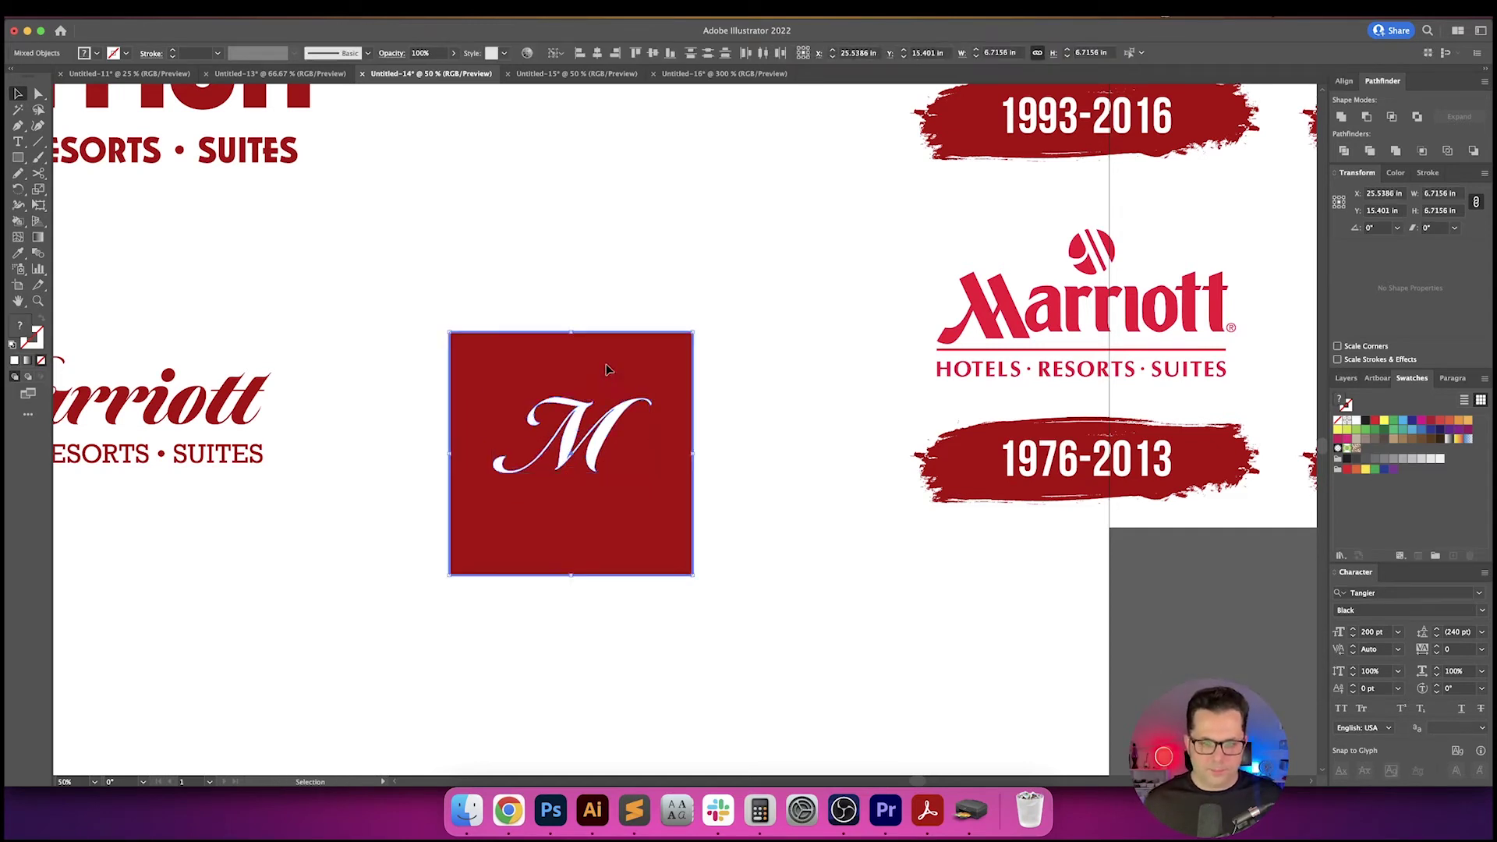
pyautogui.click(578, 52)
pyautogui.click(635, 52)
pyautogui.click(729, 246)
pyautogui.scroll(-1, 728, 246)
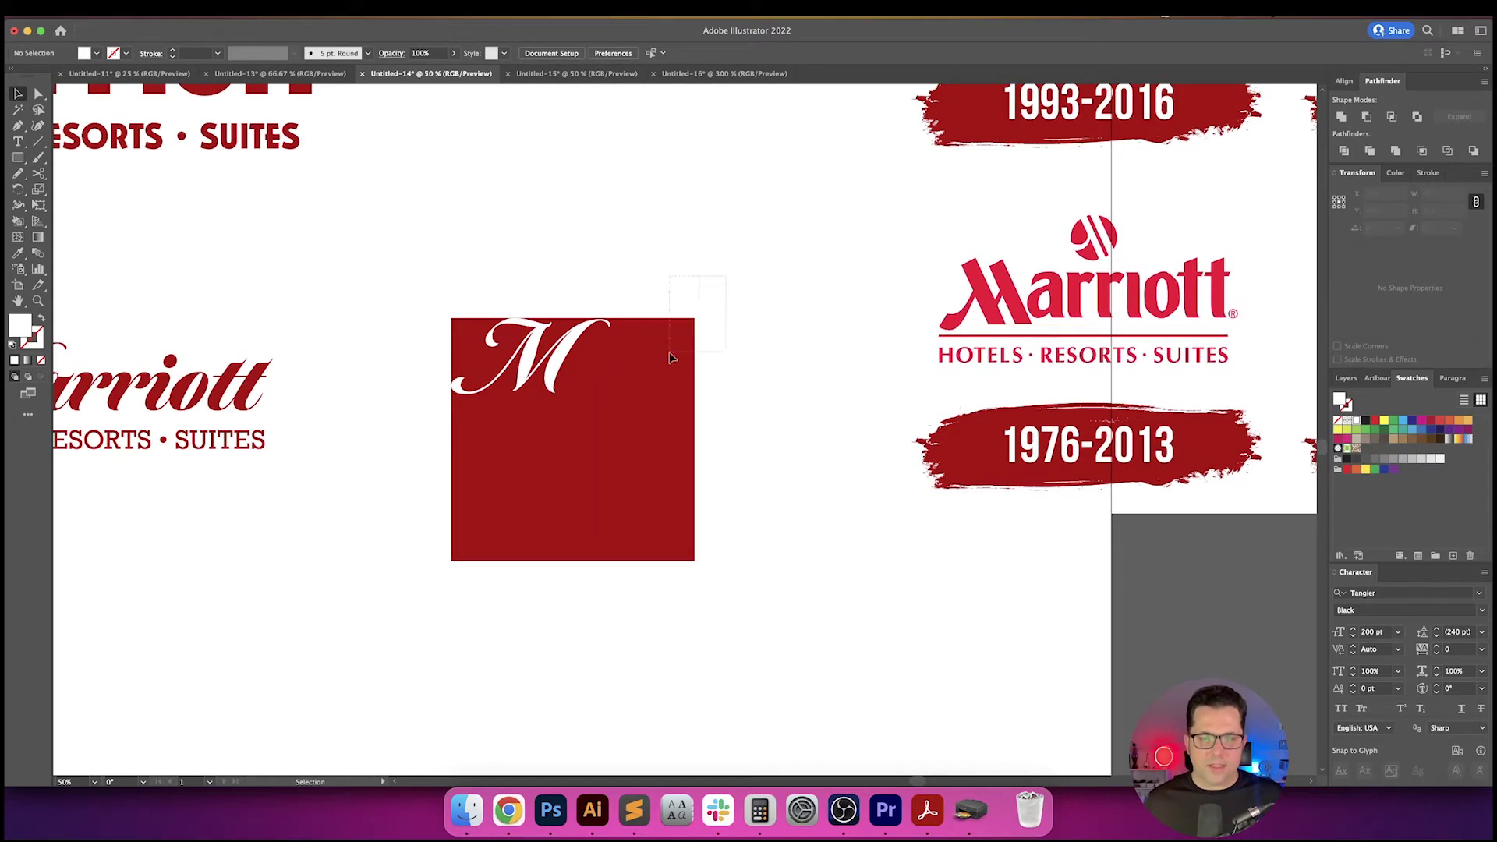
# - Select the white "M" and set its transform reference point to the top-left corner
pyautogui.moveTo(669, 352); pyautogui.dragTo(666, 355)
pyautogui.click(560, 352)
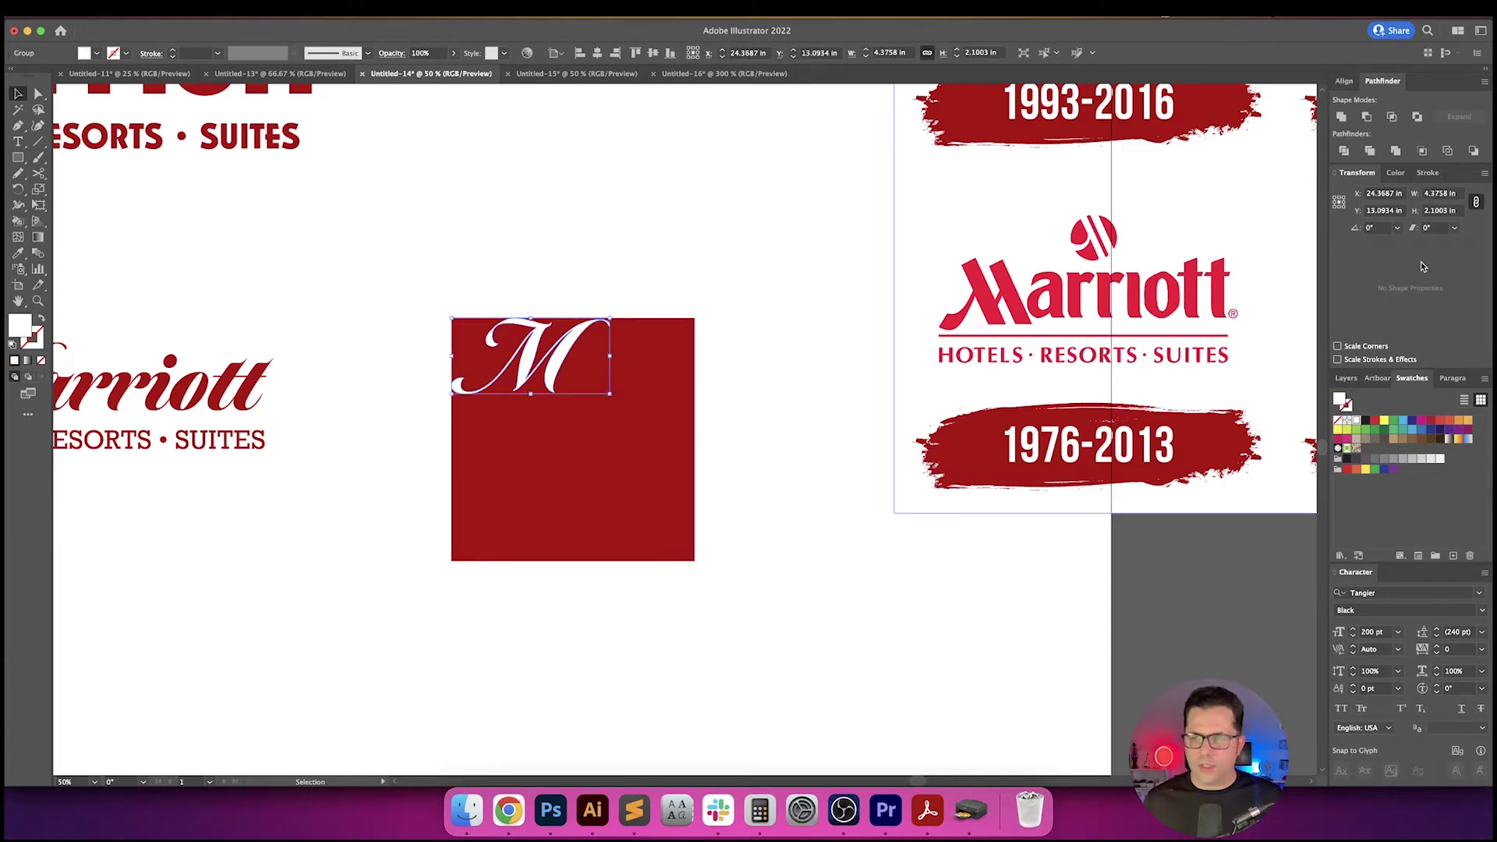
pyautogui.click(1334, 201)
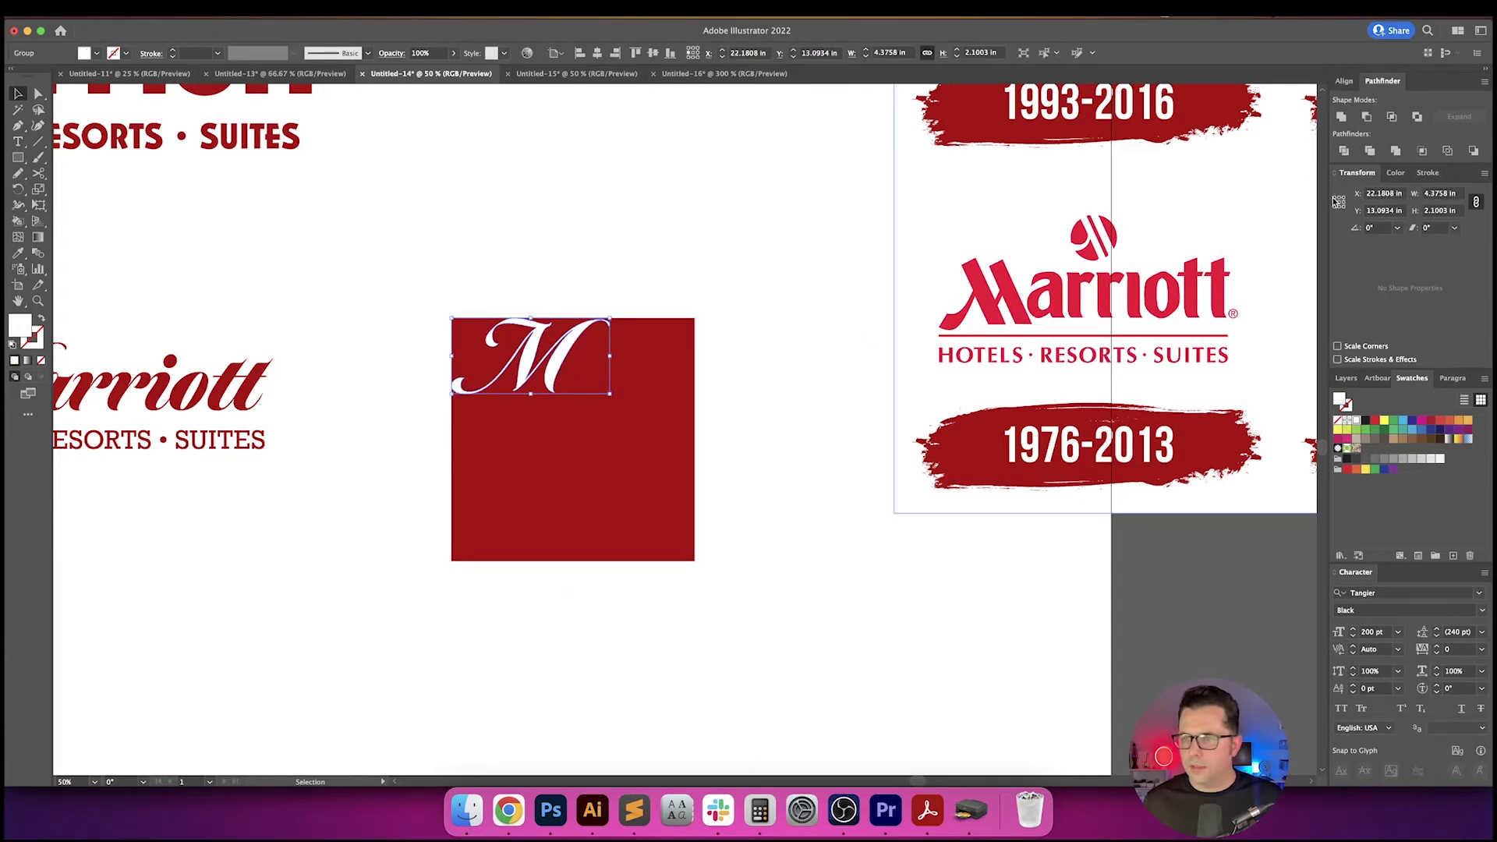
# - Try a width of 4 in for the "M" with proportions unlinked, and undo it
pyautogui.click(1476, 202)
pyautogui.click(1448, 194)
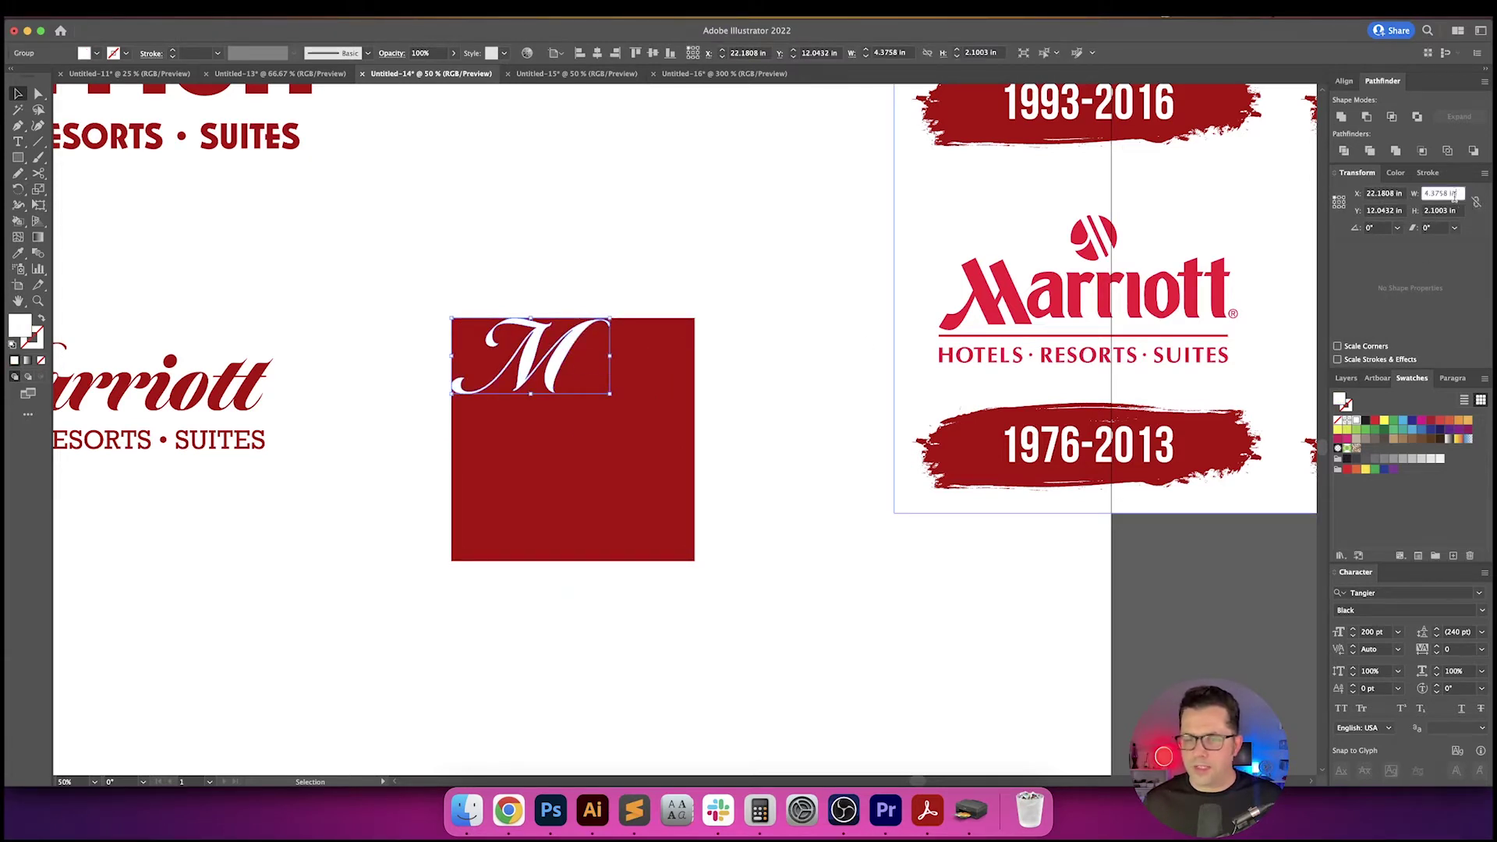
pyautogui.write('4')
pyautogui.press('Return')
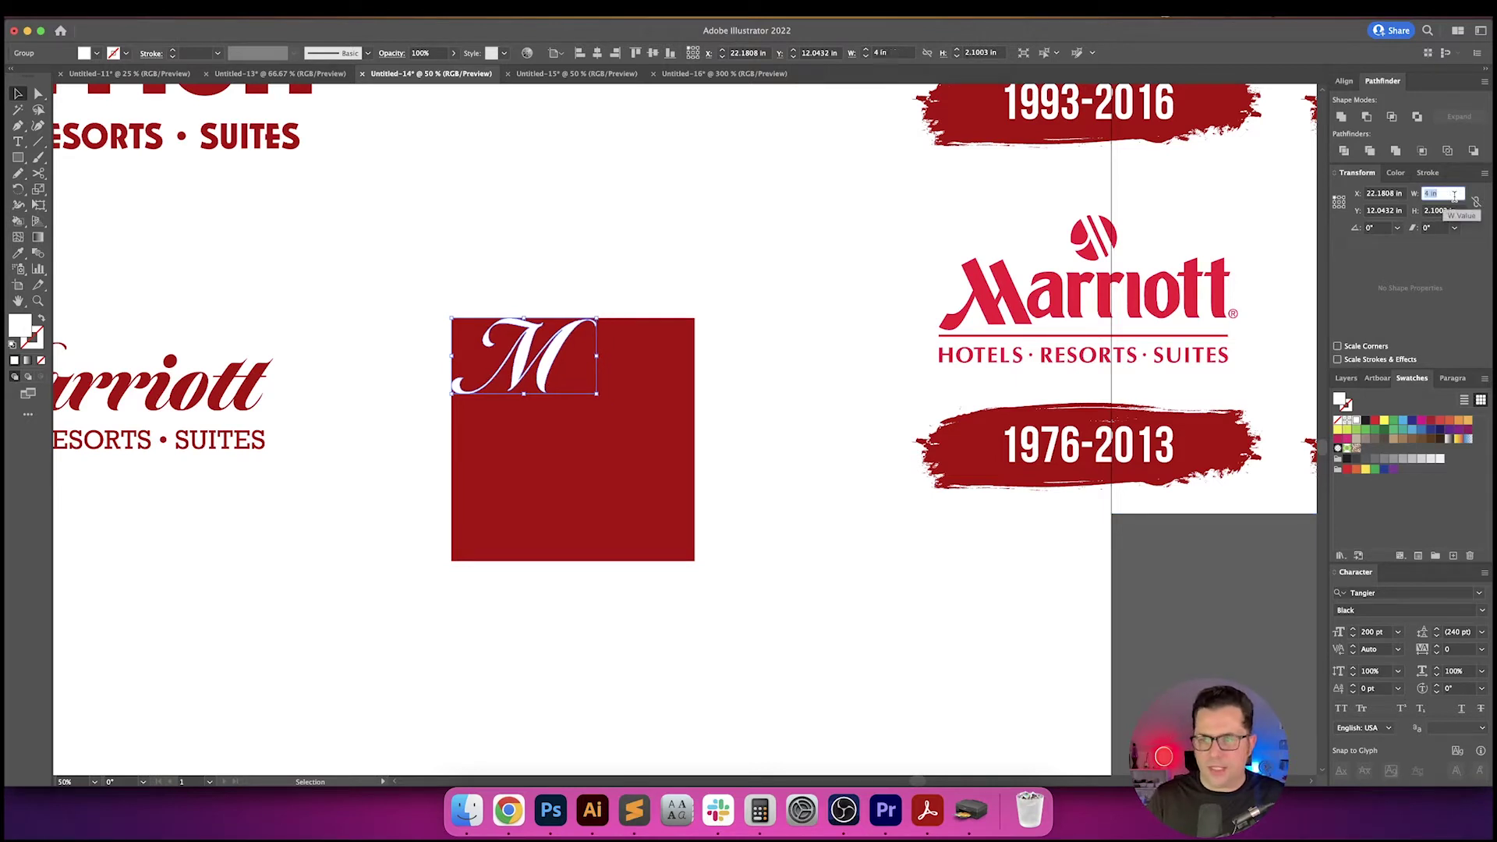
pyautogui.press('super+z')
# - Set the white "M" to a width of 5 in with its proportions linked
pyautogui.click(1475, 203)
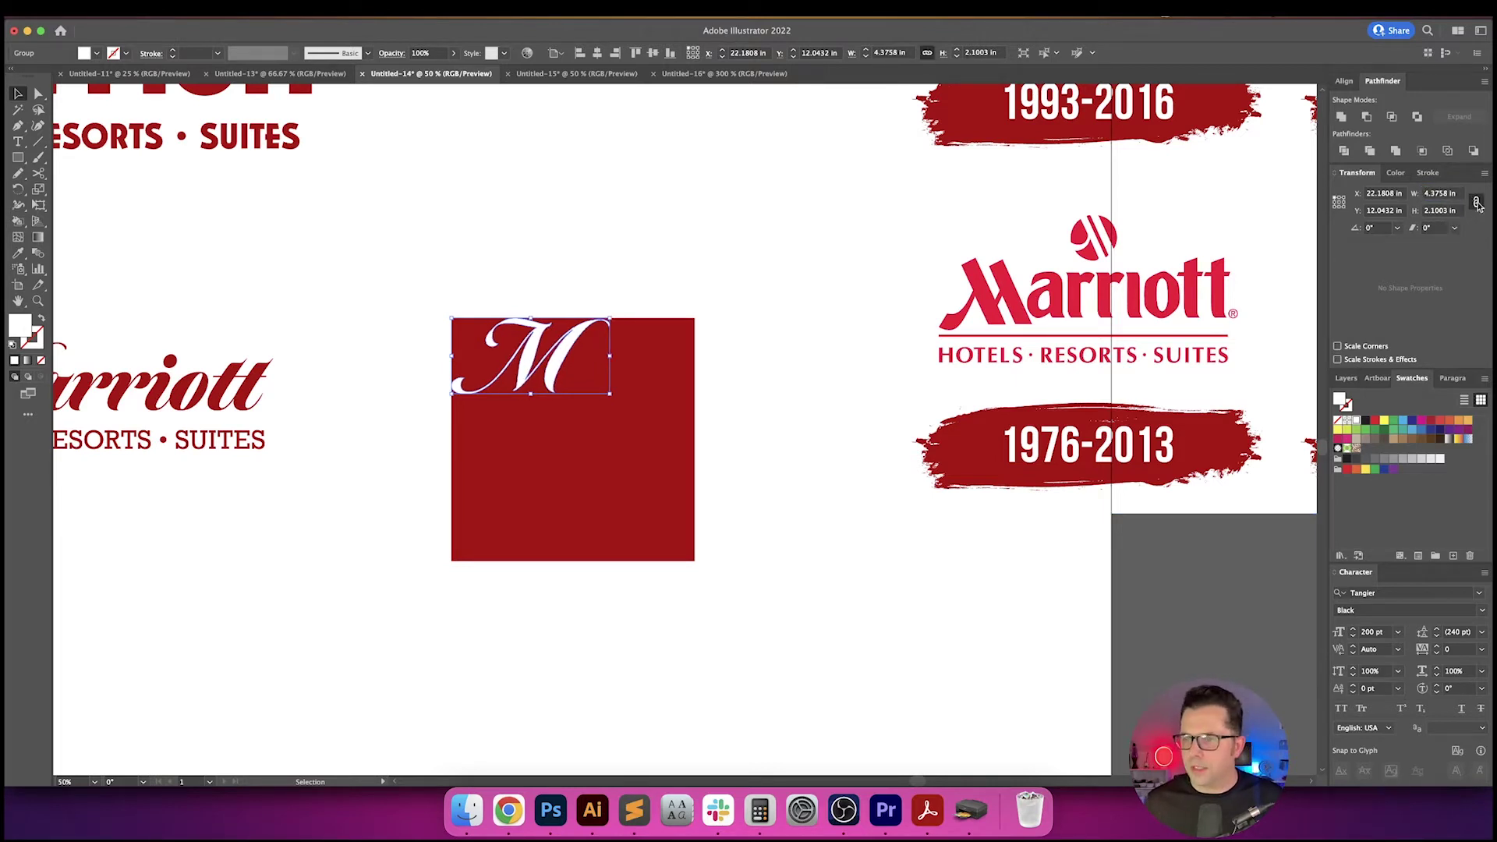
pyautogui.click(1457, 194)
pyautogui.write('5')
pyautogui.press('Return')
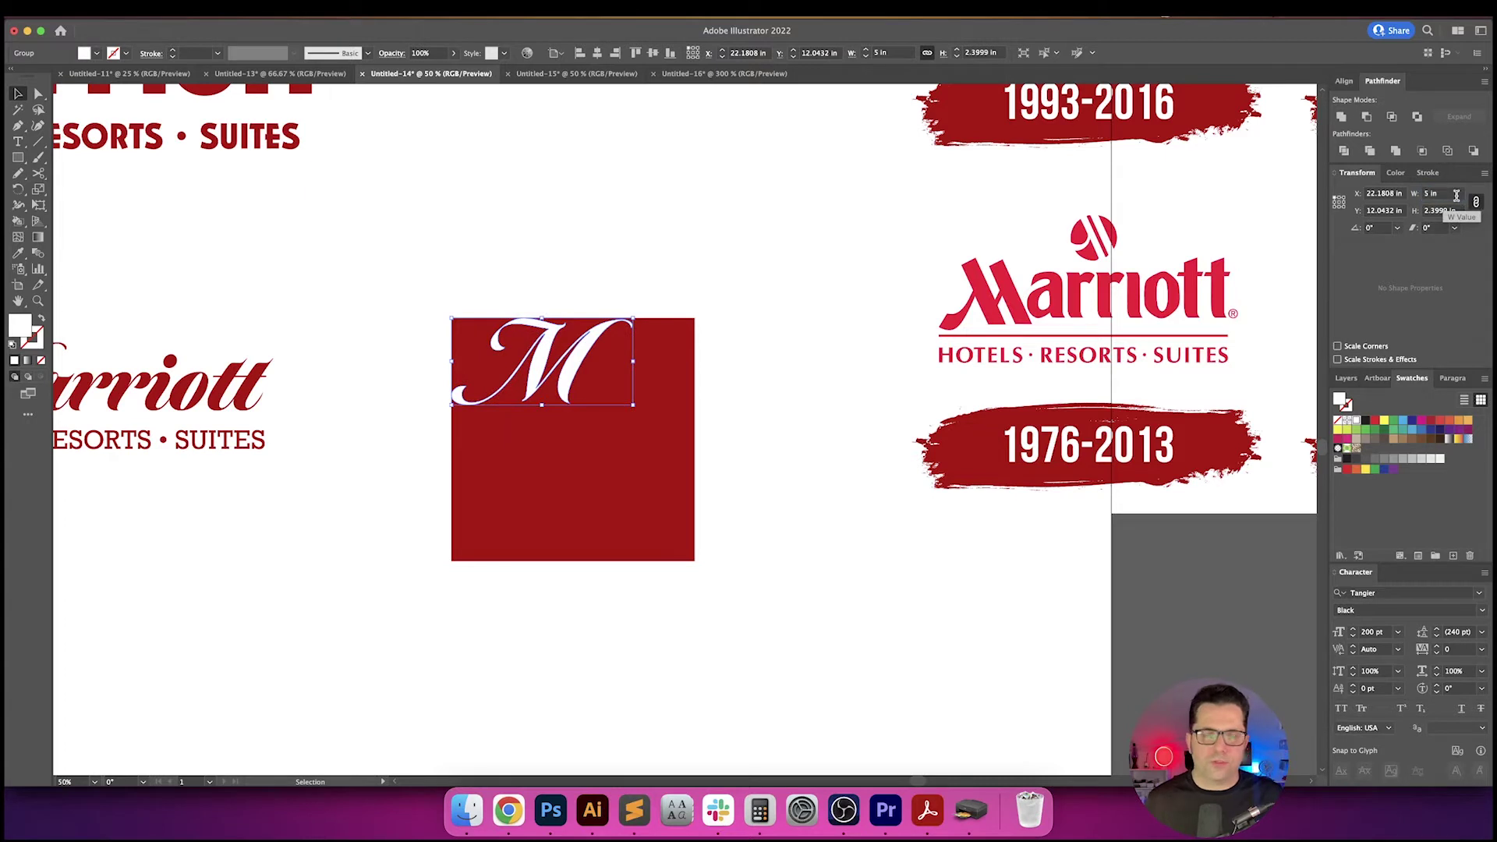
# - Resize the red square behind the "M" to 5 in with its proportions linked
pyautogui.click(677, 420)
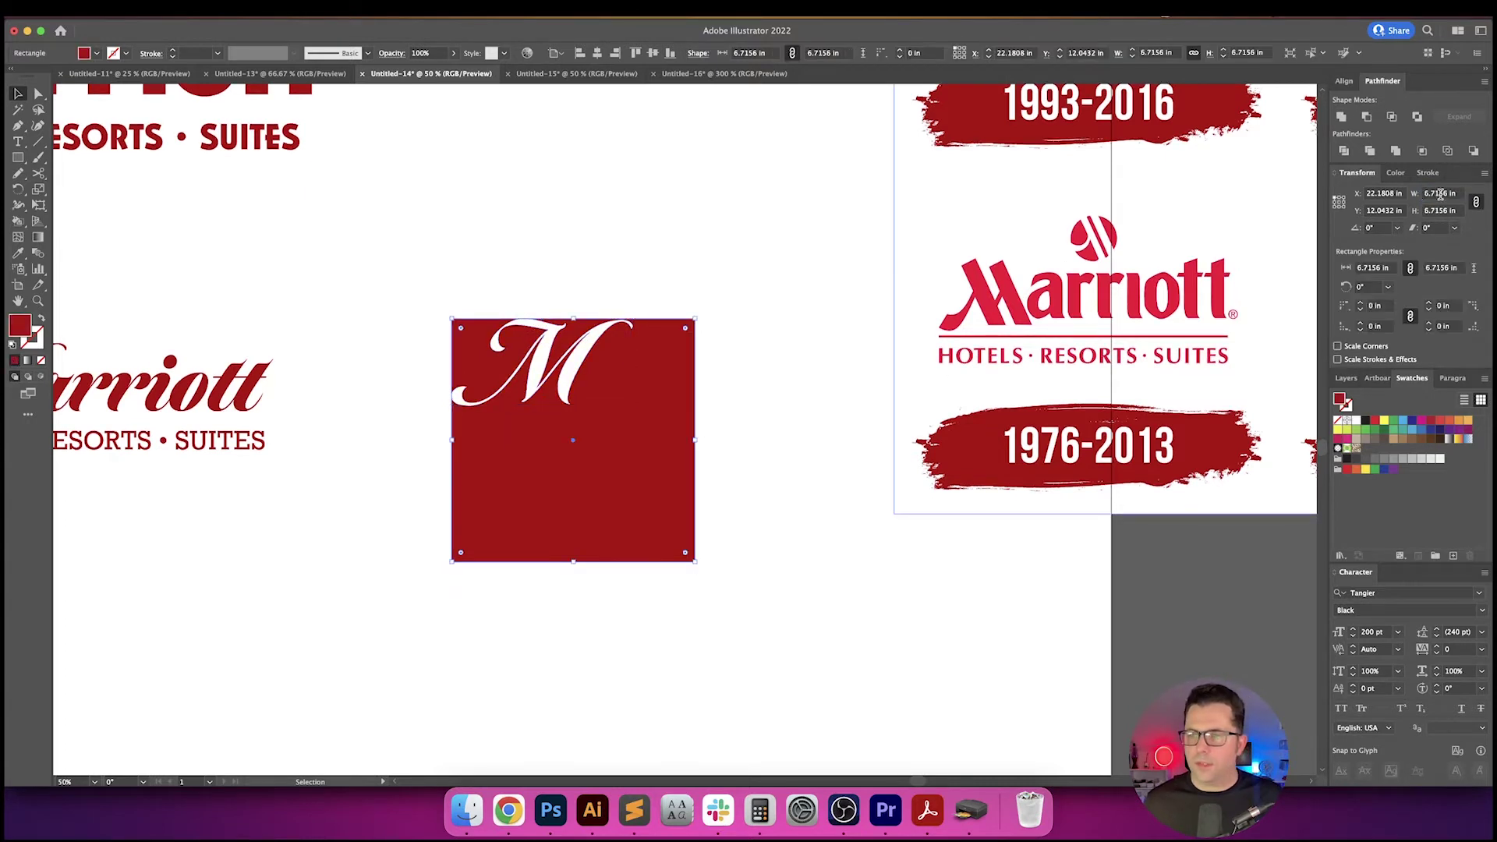
pyautogui.write('5')
pyautogui.press('Return')
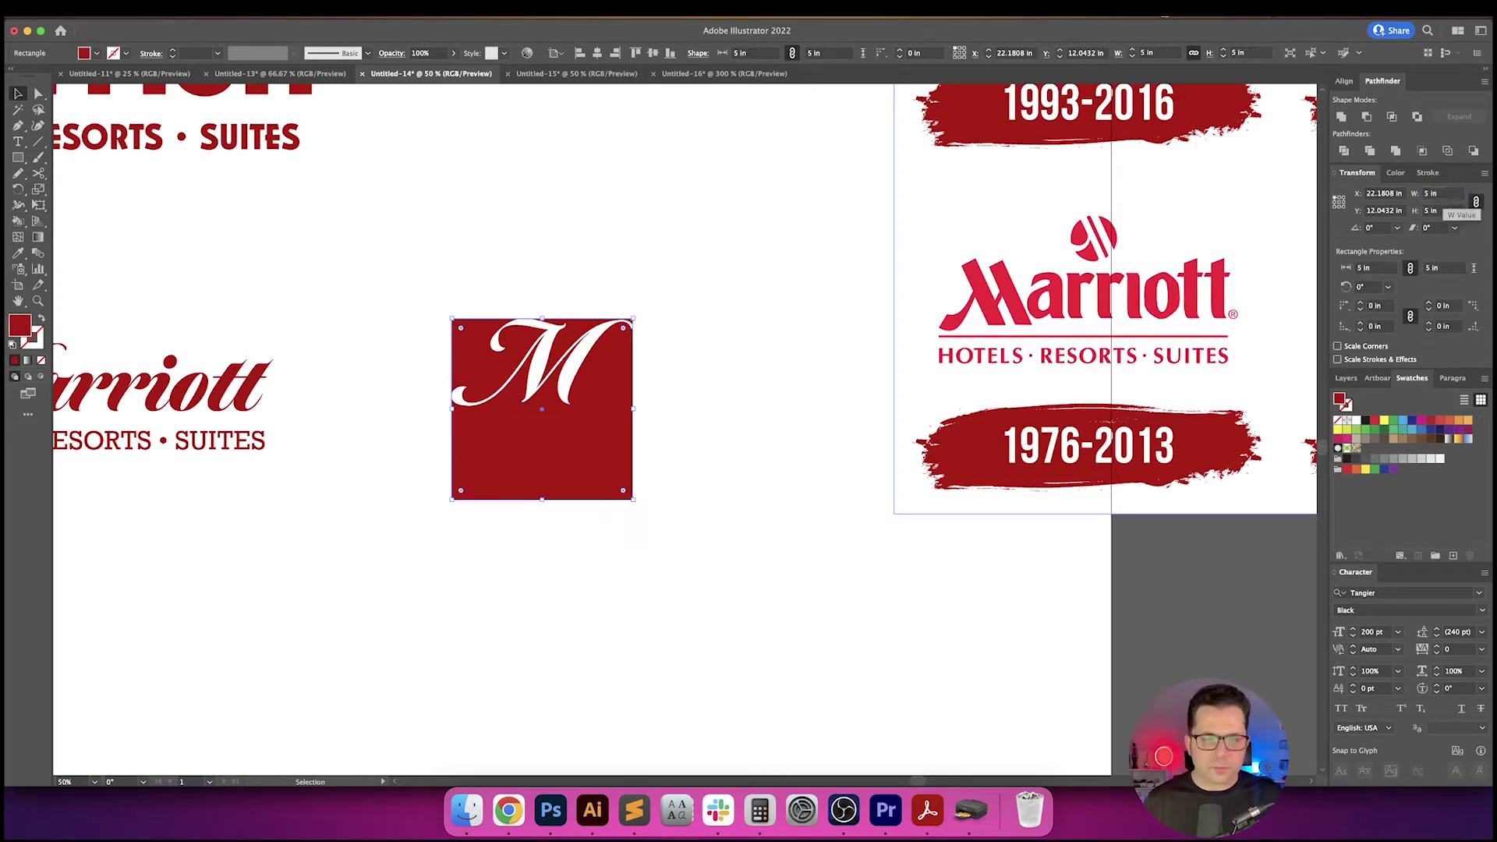
pyautogui.click(789, 397)
# - Unlink the proportions and set the red square's height to the height of the "M", 2.3999 in
pyautogui.click(570, 376)
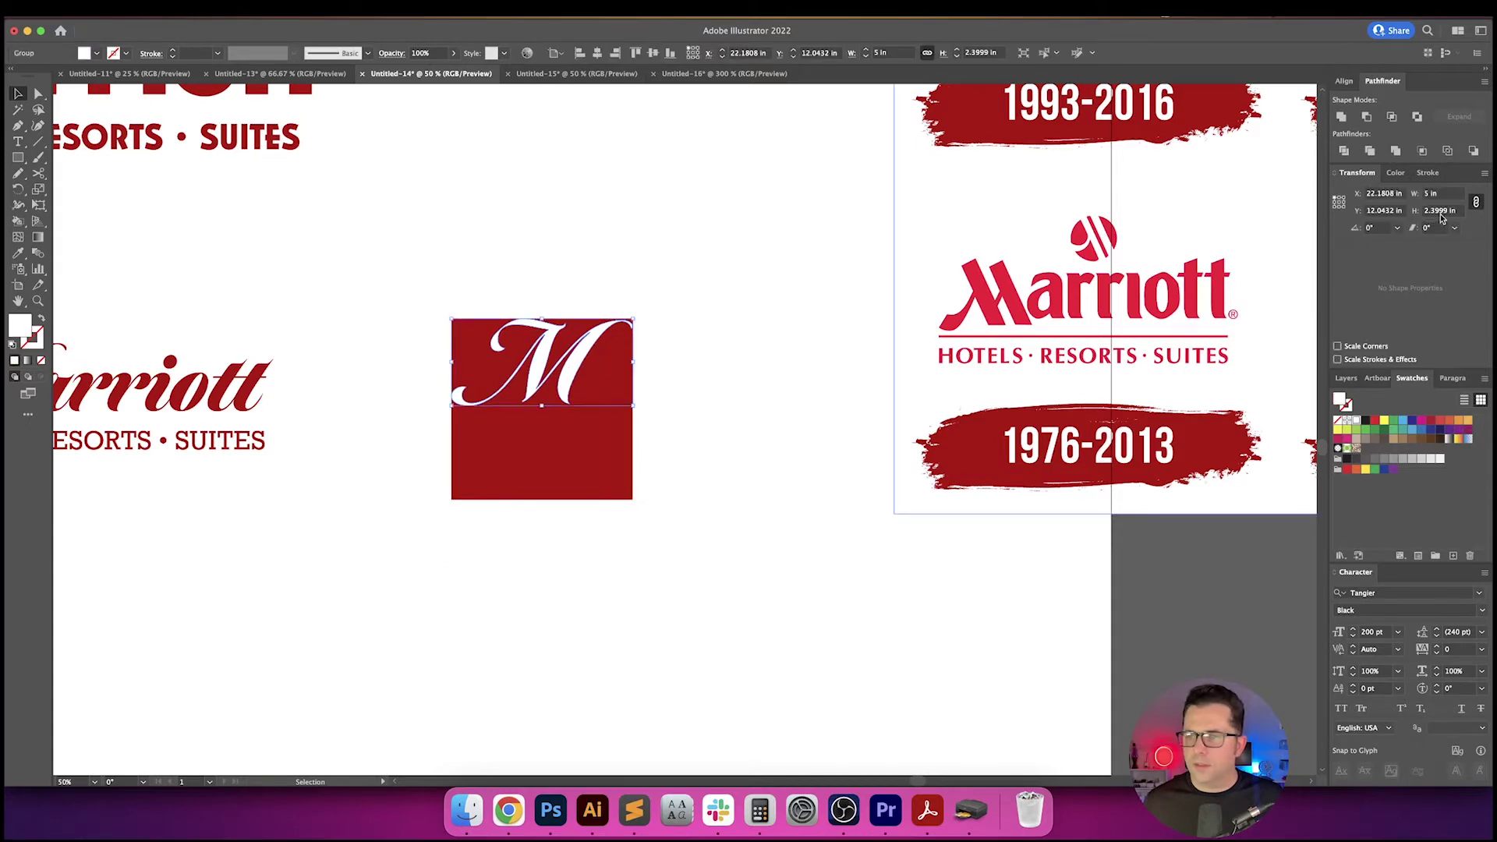
pyautogui.click(1476, 204)
pyautogui.click(684, 497)
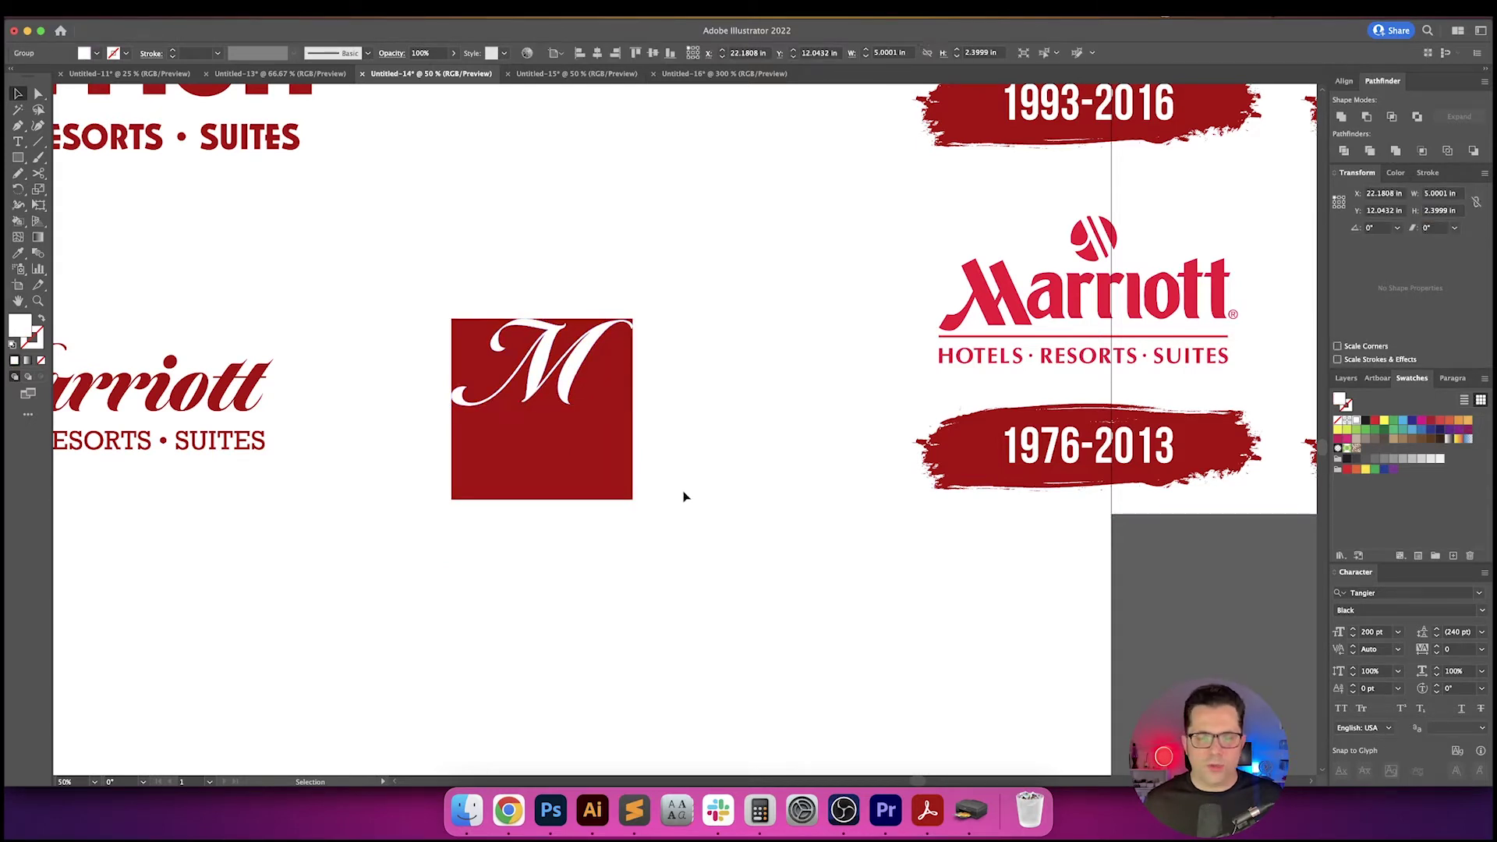
pyautogui.click(604, 460)
pyautogui.press('super+a')
pyautogui.write('2.3999 in')
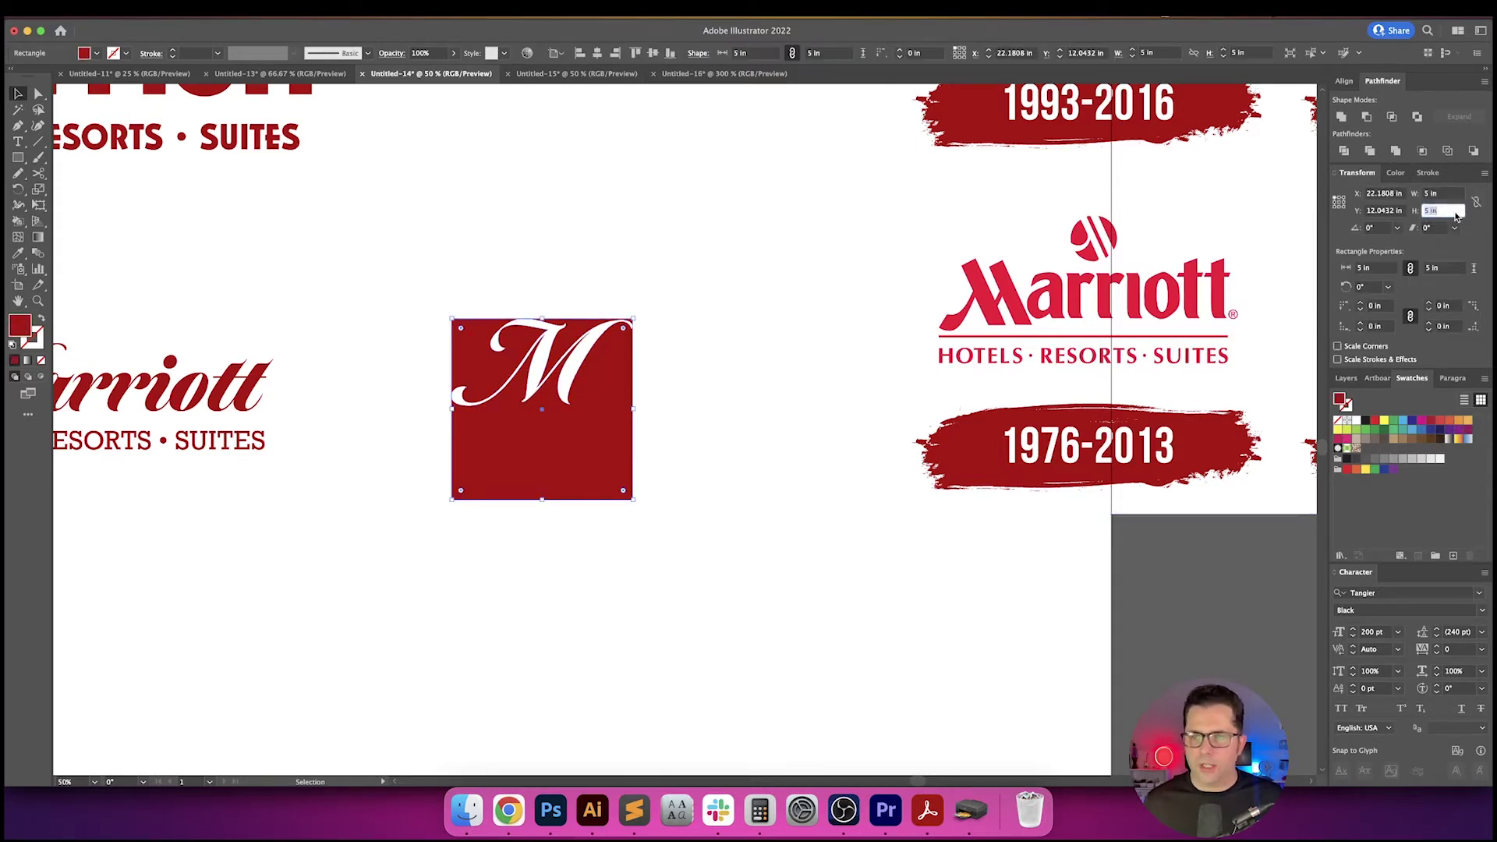
pyautogui.press('Return')
# - Enlarge the red rectangle from its centre reference point to 6 in wide and 3.3999 in high
pyautogui.moveTo(678, 437); pyautogui.dragTo(721, 491)
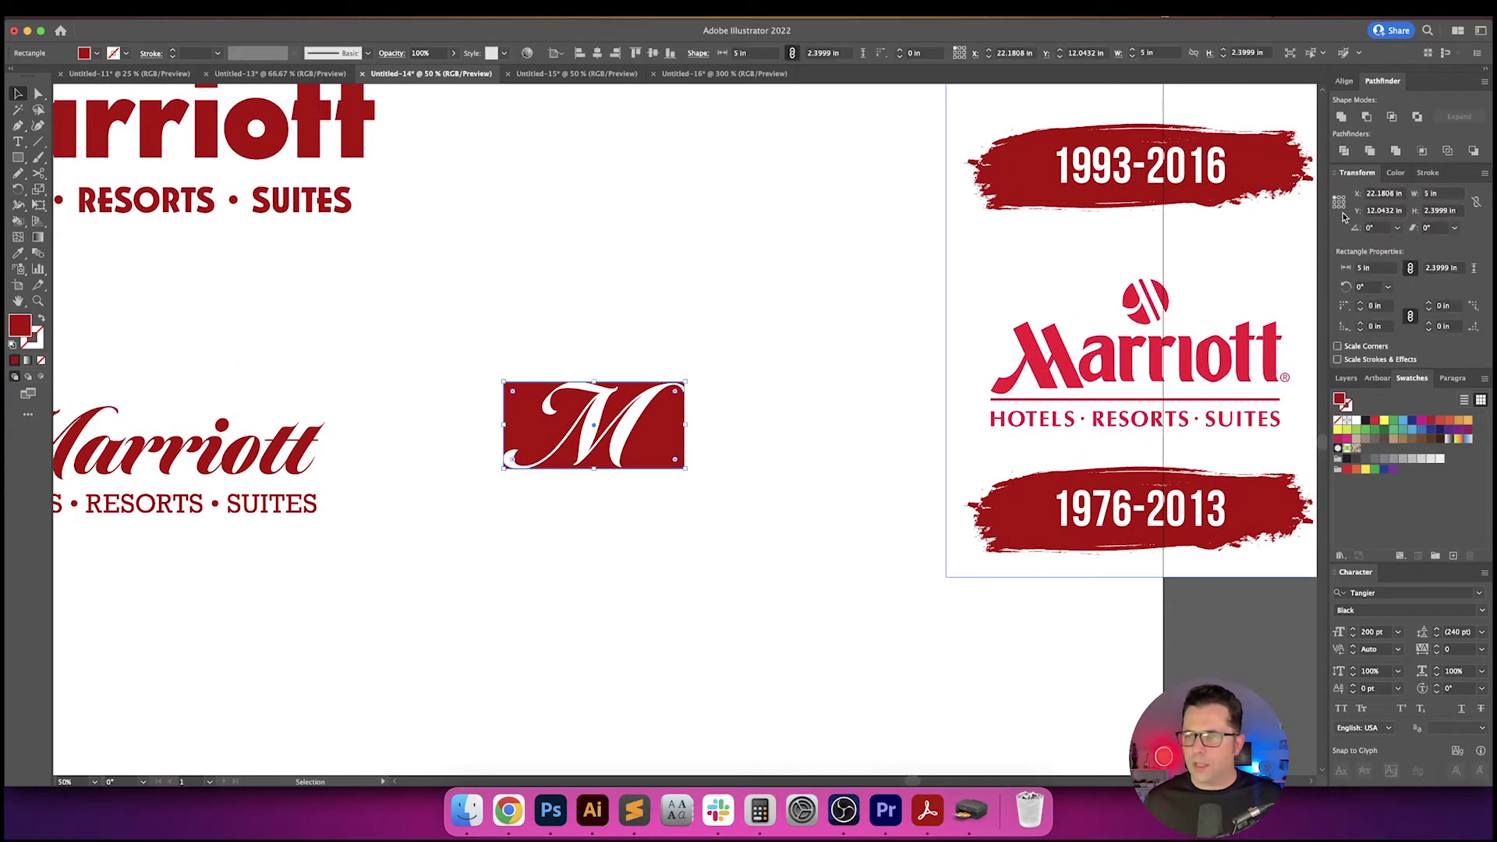
pyautogui.click(1442, 194)
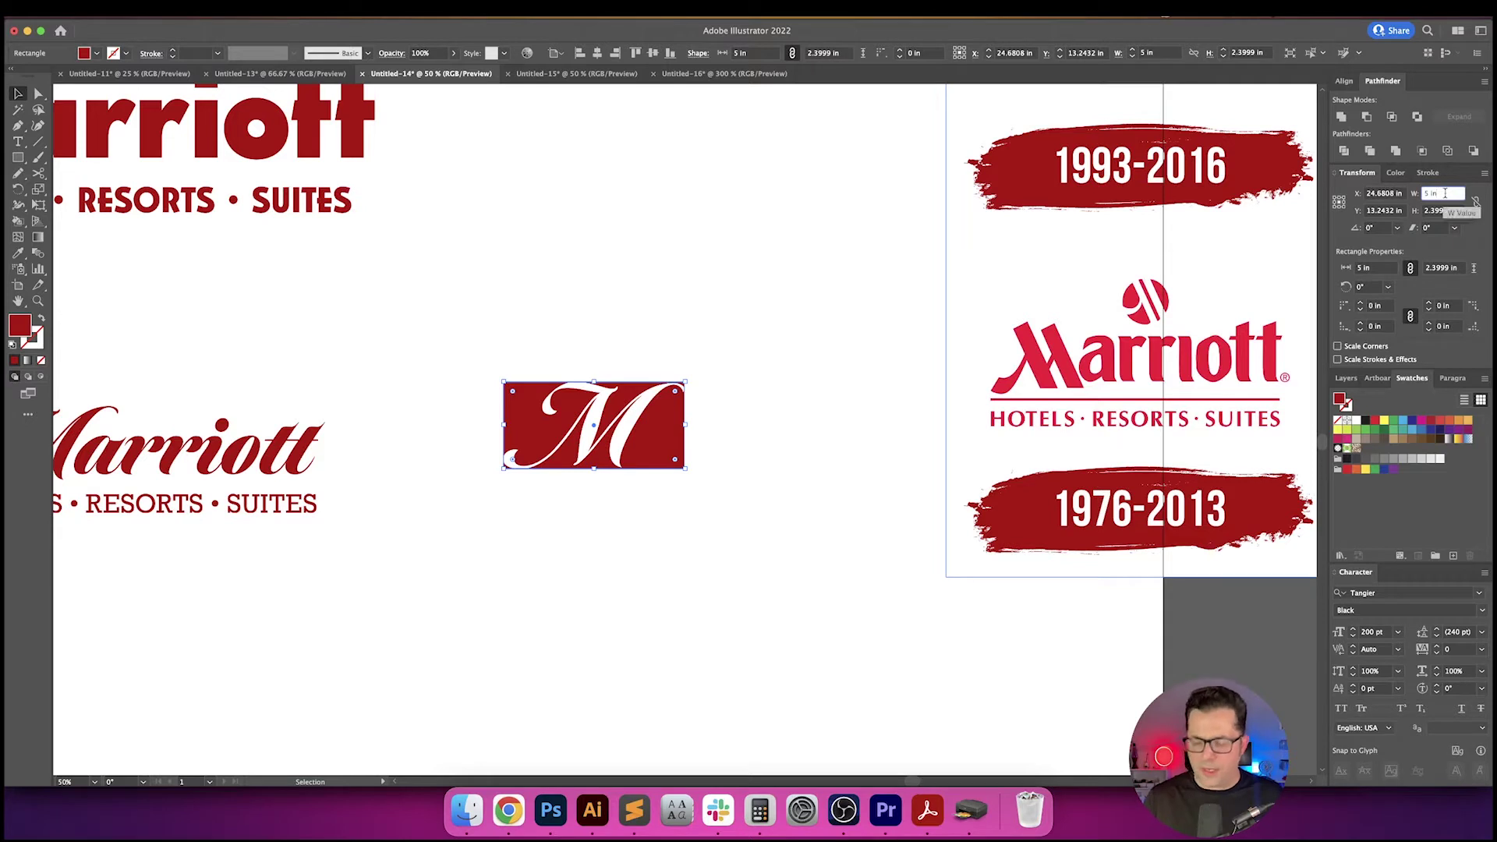
pyautogui.write('5.5')
pyautogui.press('Return')
pyautogui.click(1445, 194)
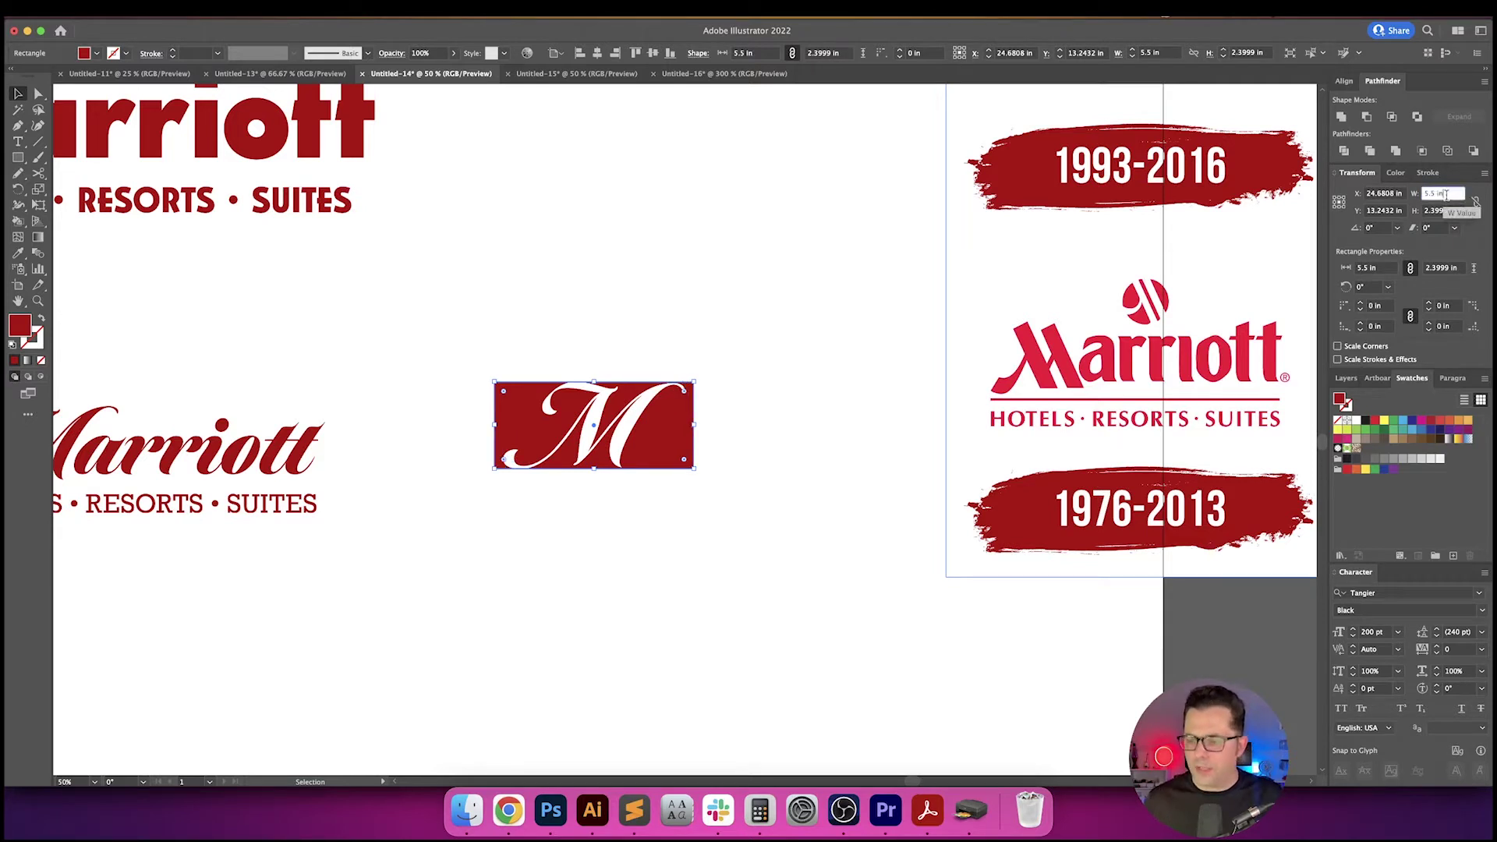
pyautogui.write('+.5')
pyautogui.press('Return')
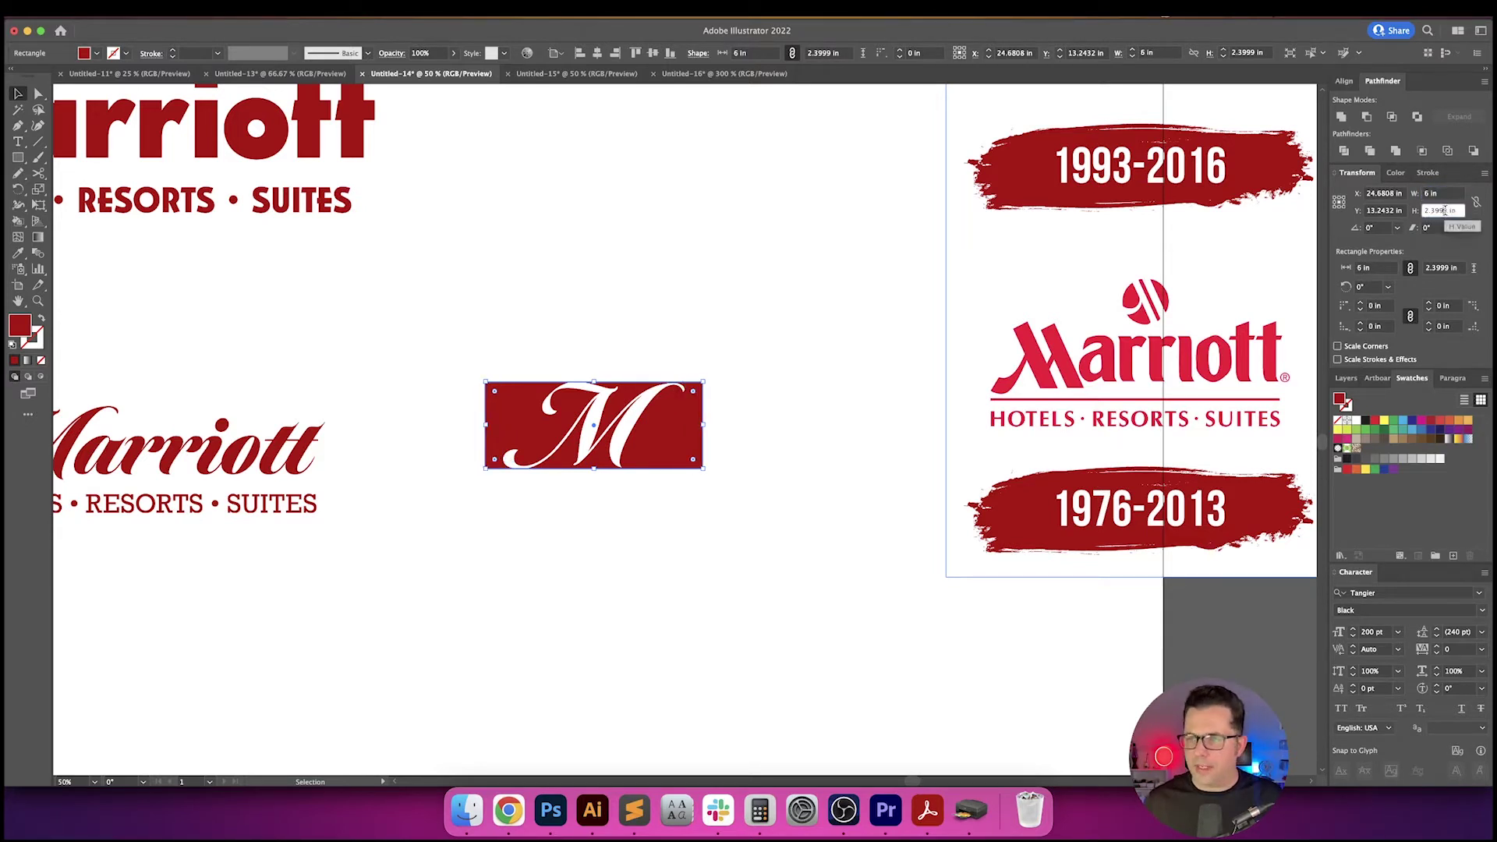
pyautogui.press('Return')
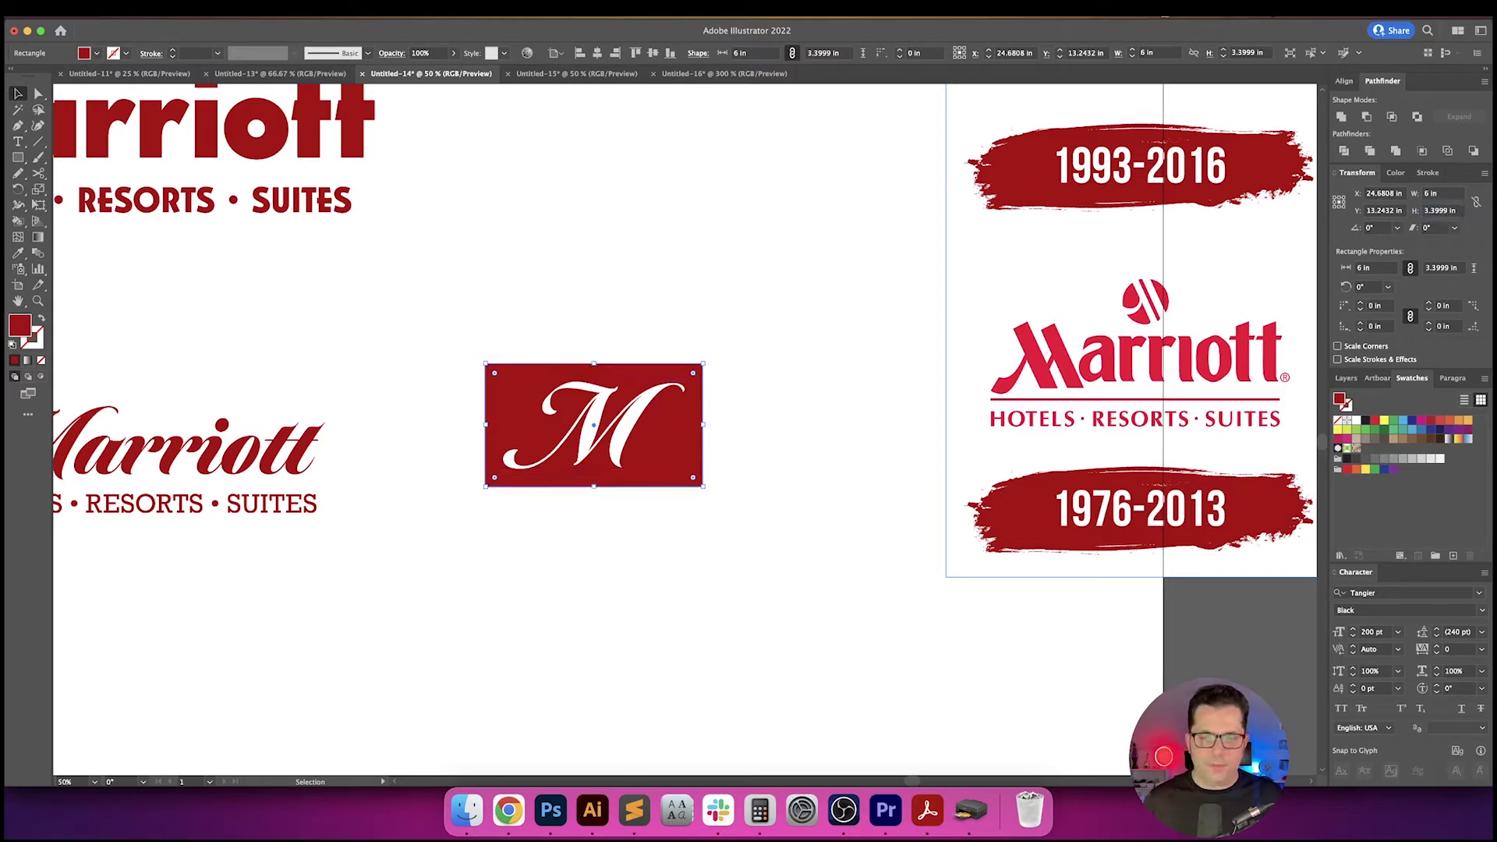
pyautogui.click(784, 292)
# - Round the red rectangle's corners to a radius of about 0.489 in
pyautogui.hscroll(-3, 799, 304)
pyautogui.hscroll(3, 801, 312)
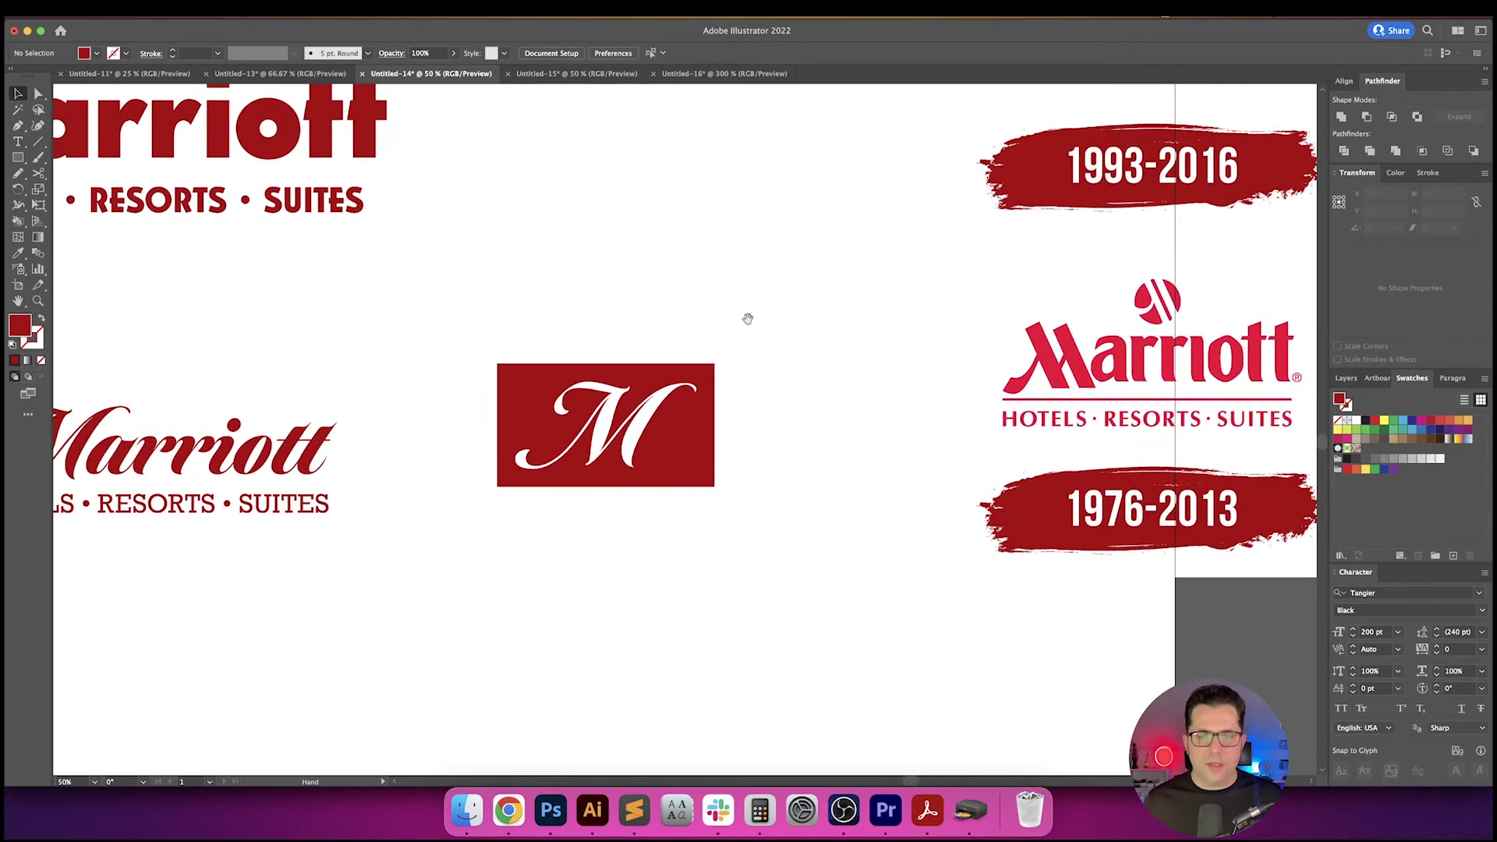
pyautogui.moveTo(550, 373); pyautogui.dragTo(515, 384)
pyautogui.press('a')
pyautogui.press('v')
pyautogui.click(527, 321)
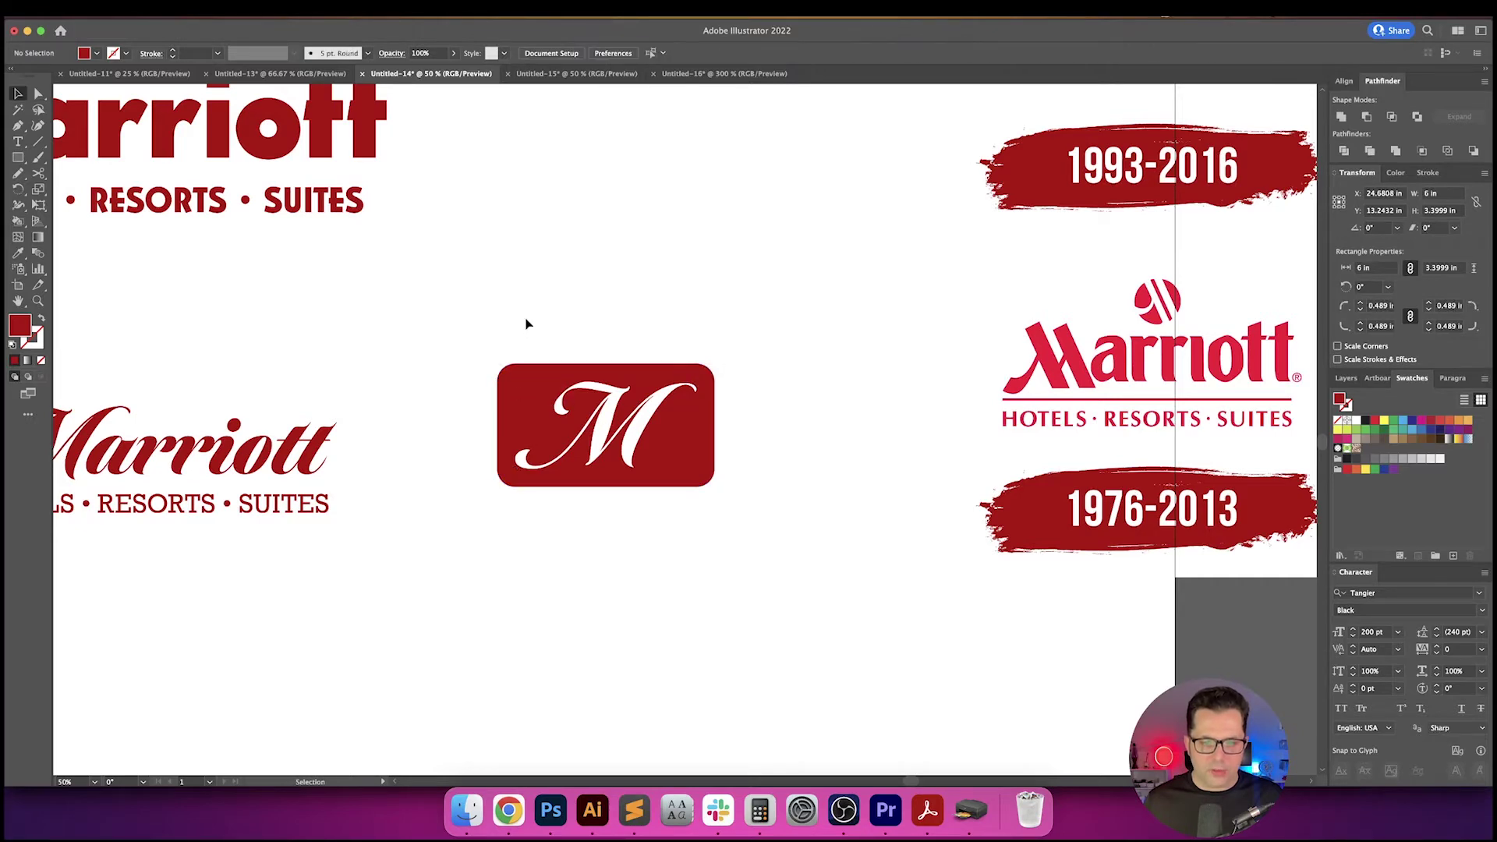
# - Move the rounded "M" emblem beneath the script Marriott logo and scale it down proportionally
pyautogui.moveTo(498, 333); pyautogui.dragTo(729, 305)
pyautogui.moveTo(793, 261); pyautogui.dragTo(995, 511)
pyautogui.moveTo(996, 511); pyautogui.dragTo(1056, 429)
pyautogui.moveTo(1056, 318); pyautogui.dragTo(456, 534)
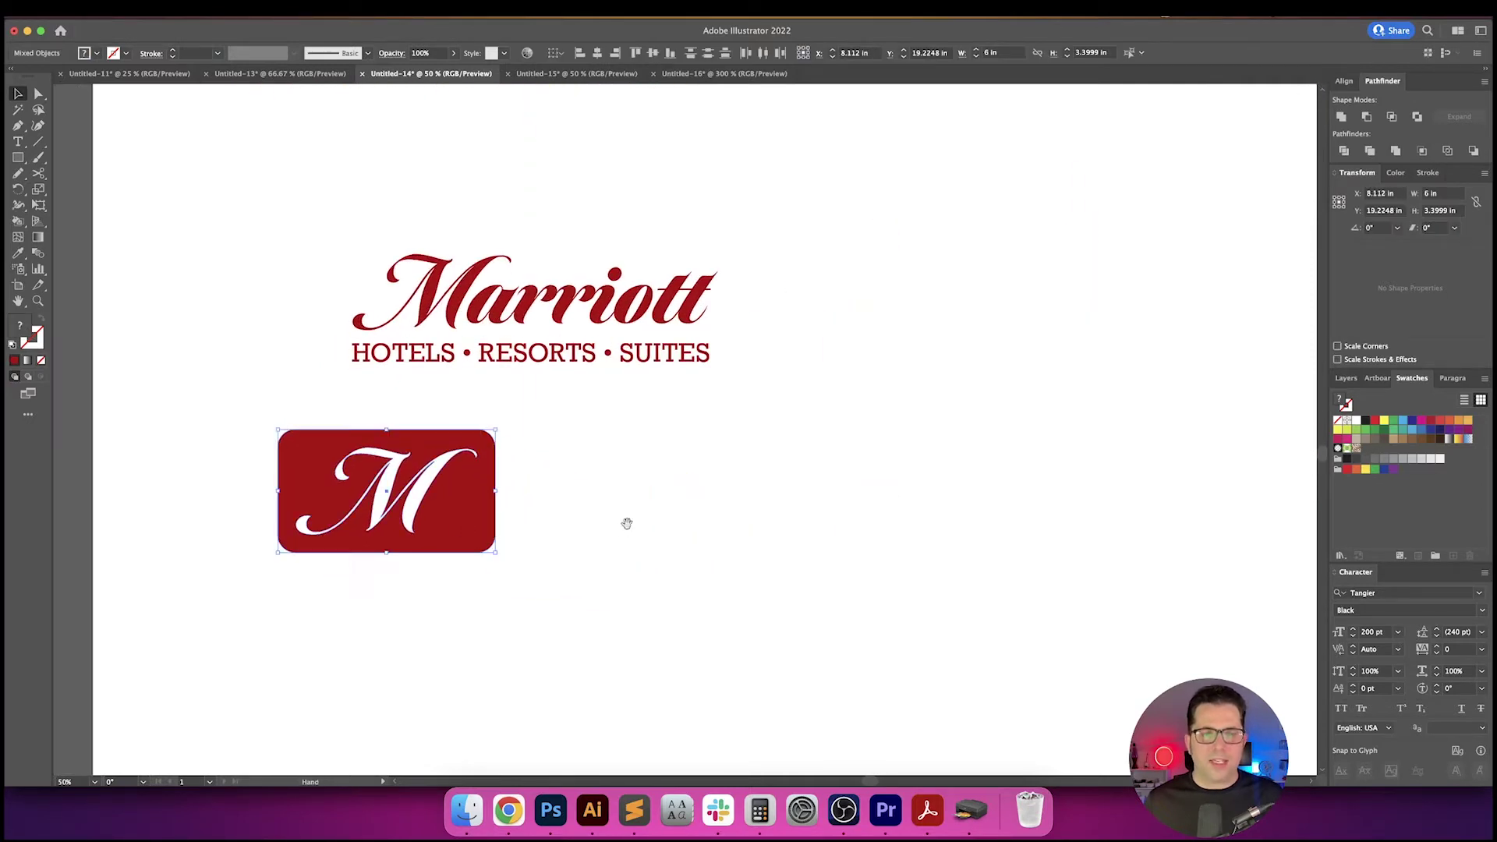
pyautogui.moveTo(624, 522); pyautogui.dragTo(707, 530)
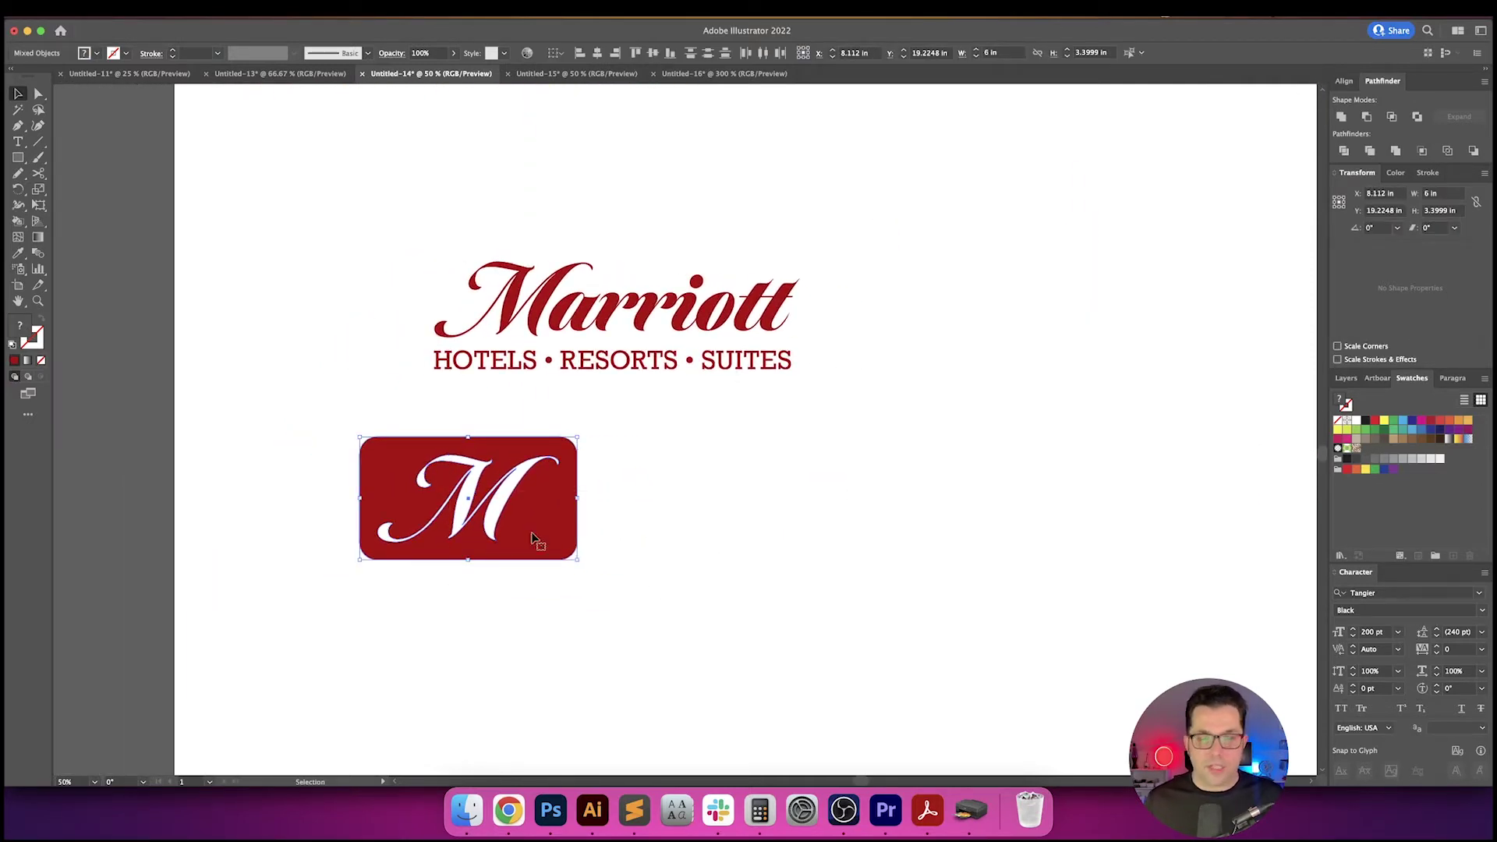
pyautogui.moveTo(576, 562); pyautogui.dragTo(491, 516)
# - Add a first name as text beside the small rounded "M" emblem
pyautogui.press('t')
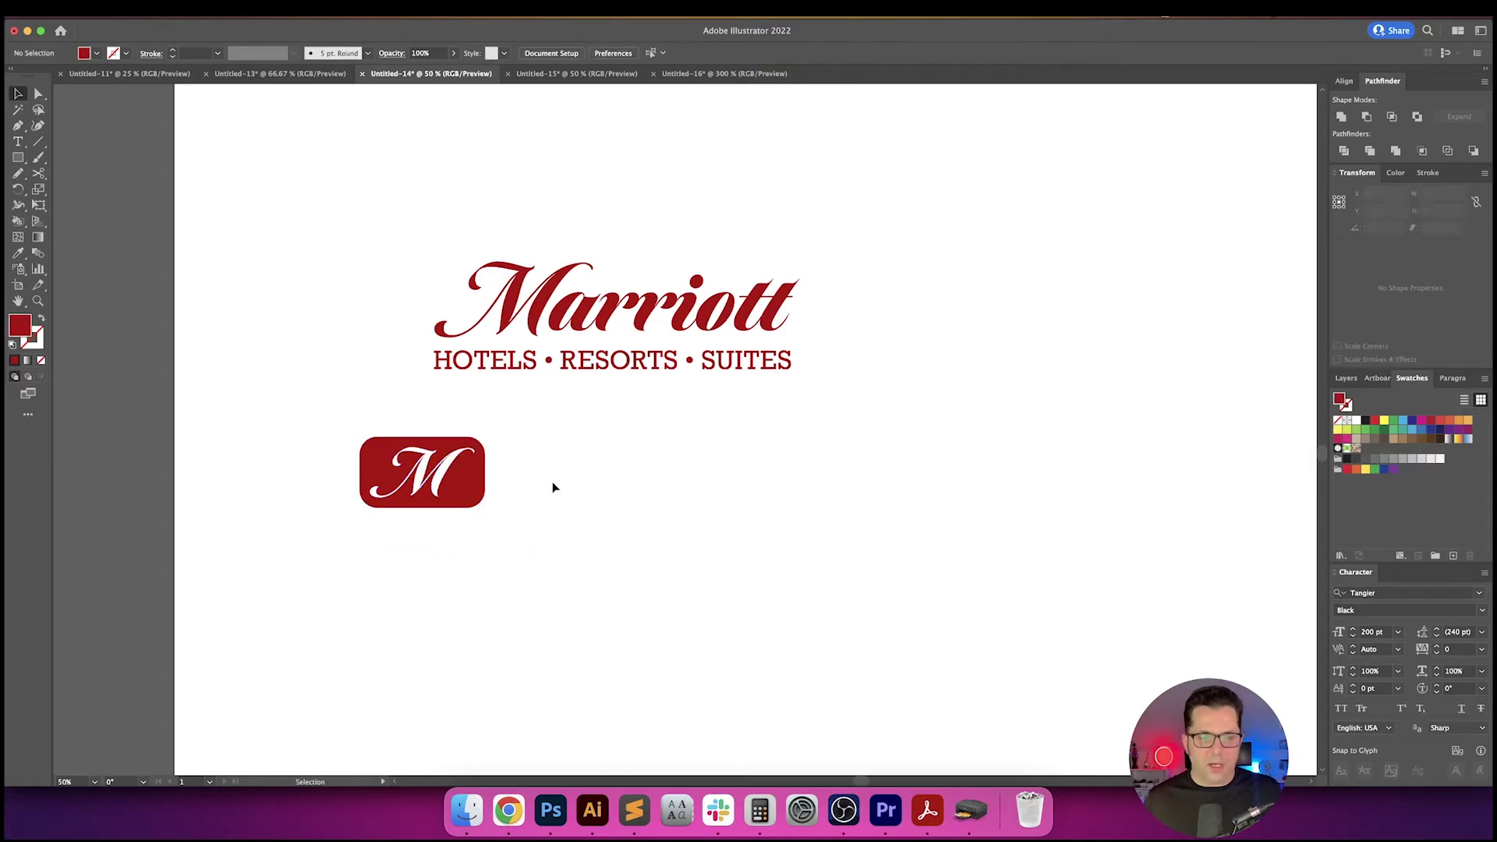
pyautogui.click(553, 485)
pyautogui.write('Julie')
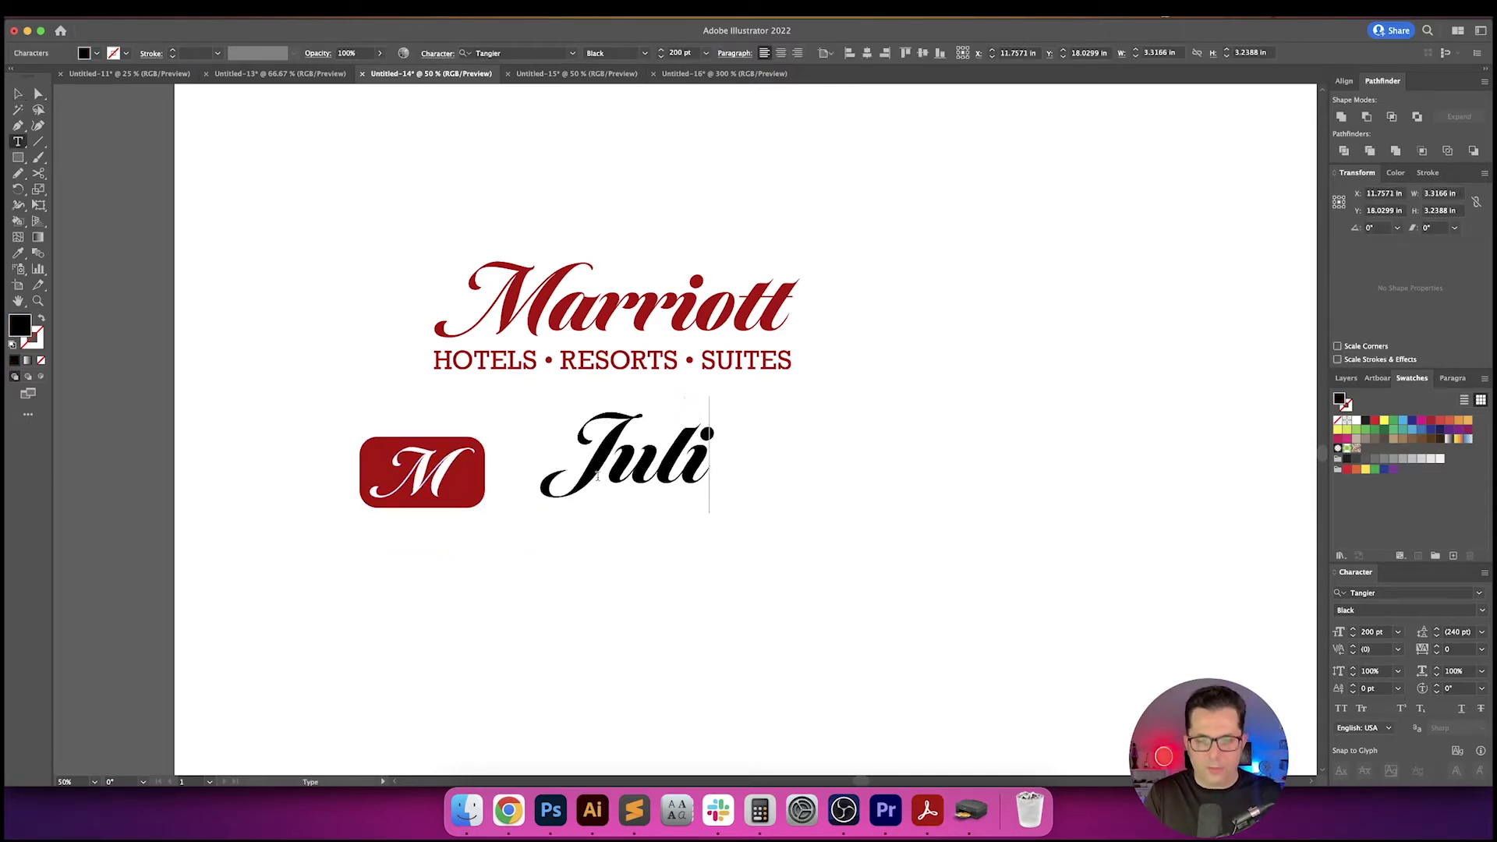
pyautogui.press('Escape')
# - Change the font of the first-name text beside the "M" emblem to Rockwell Nova Regular
pyautogui.click(518, 53)
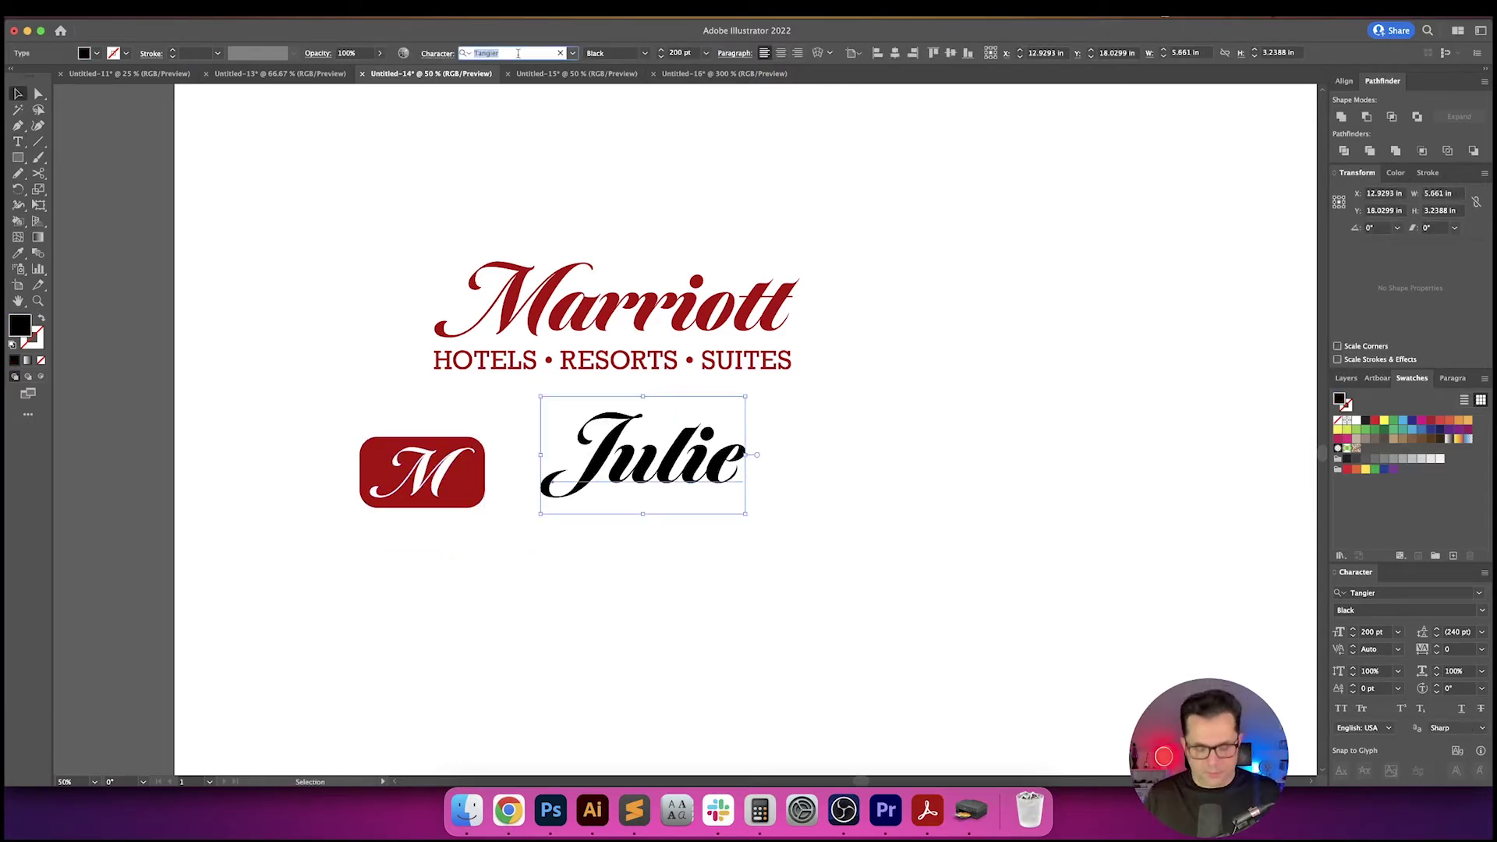
pyautogui.write('rockwell nov')
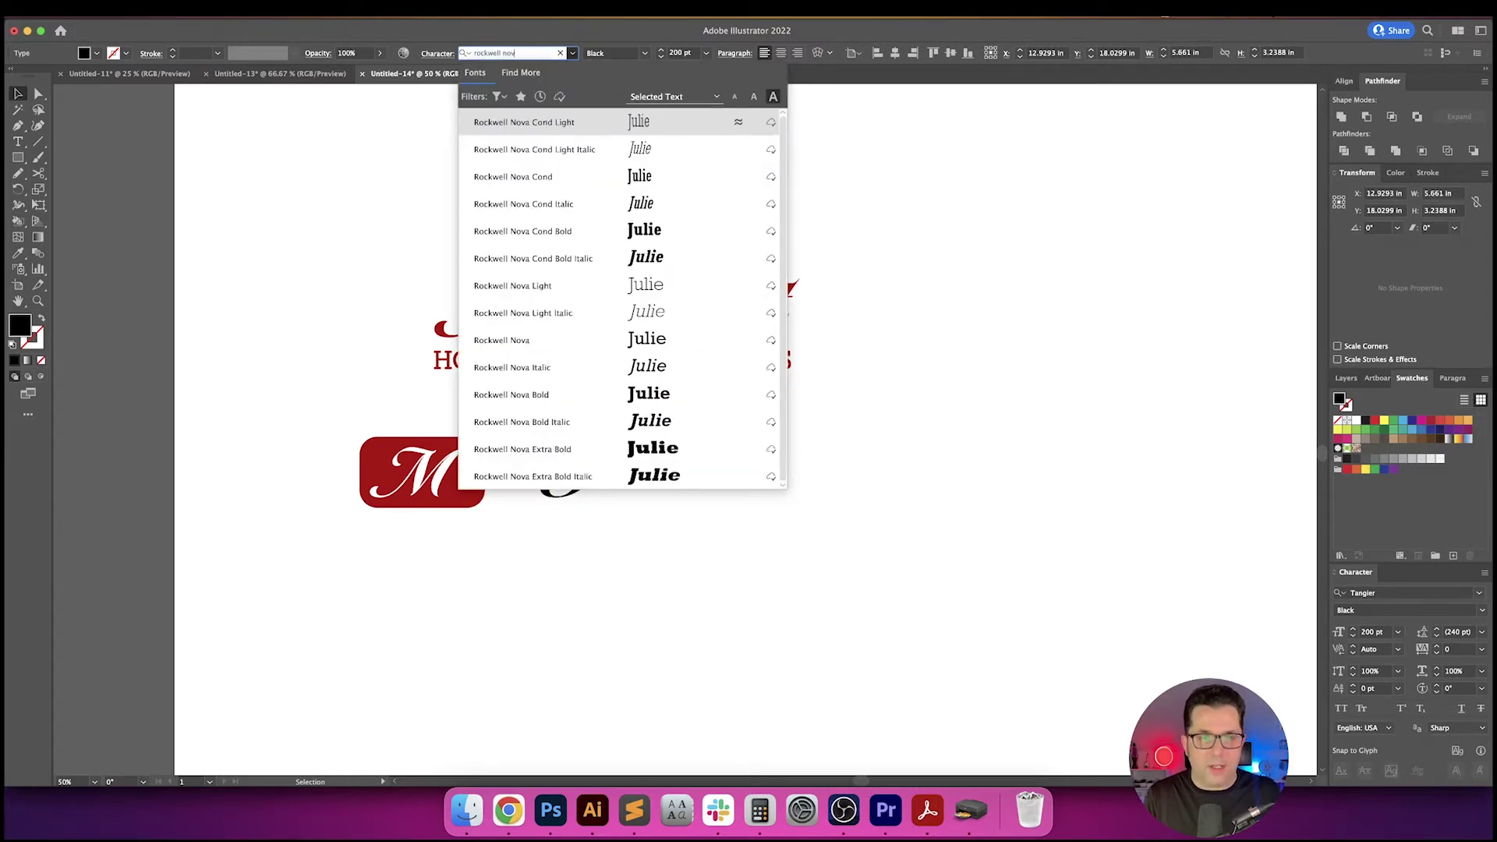
pyautogui.press('Down')
pyautogui.press('Down')
pyautogui.press('Down')
pyautogui.press('Down')
pyautogui.press('Down')
pyautogui.press('Down')
pyautogui.press('Down')
pyautogui.press('Down')
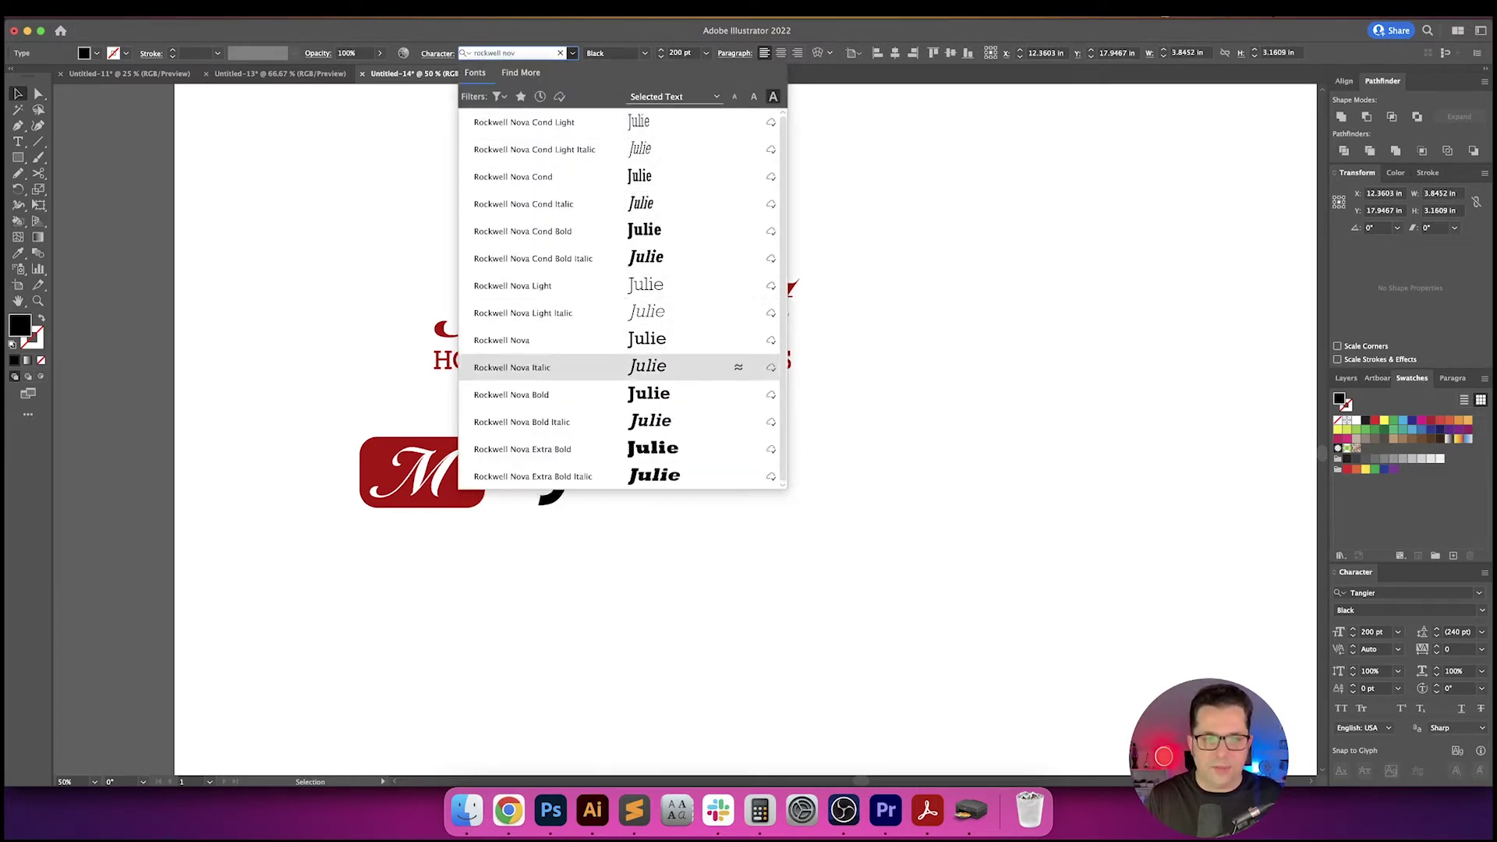
pyautogui.press('Down')
pyautogui.press('Down')
pyautogui.press('Up')
pyautogui.press('Up')
pyautogui.press('Up')
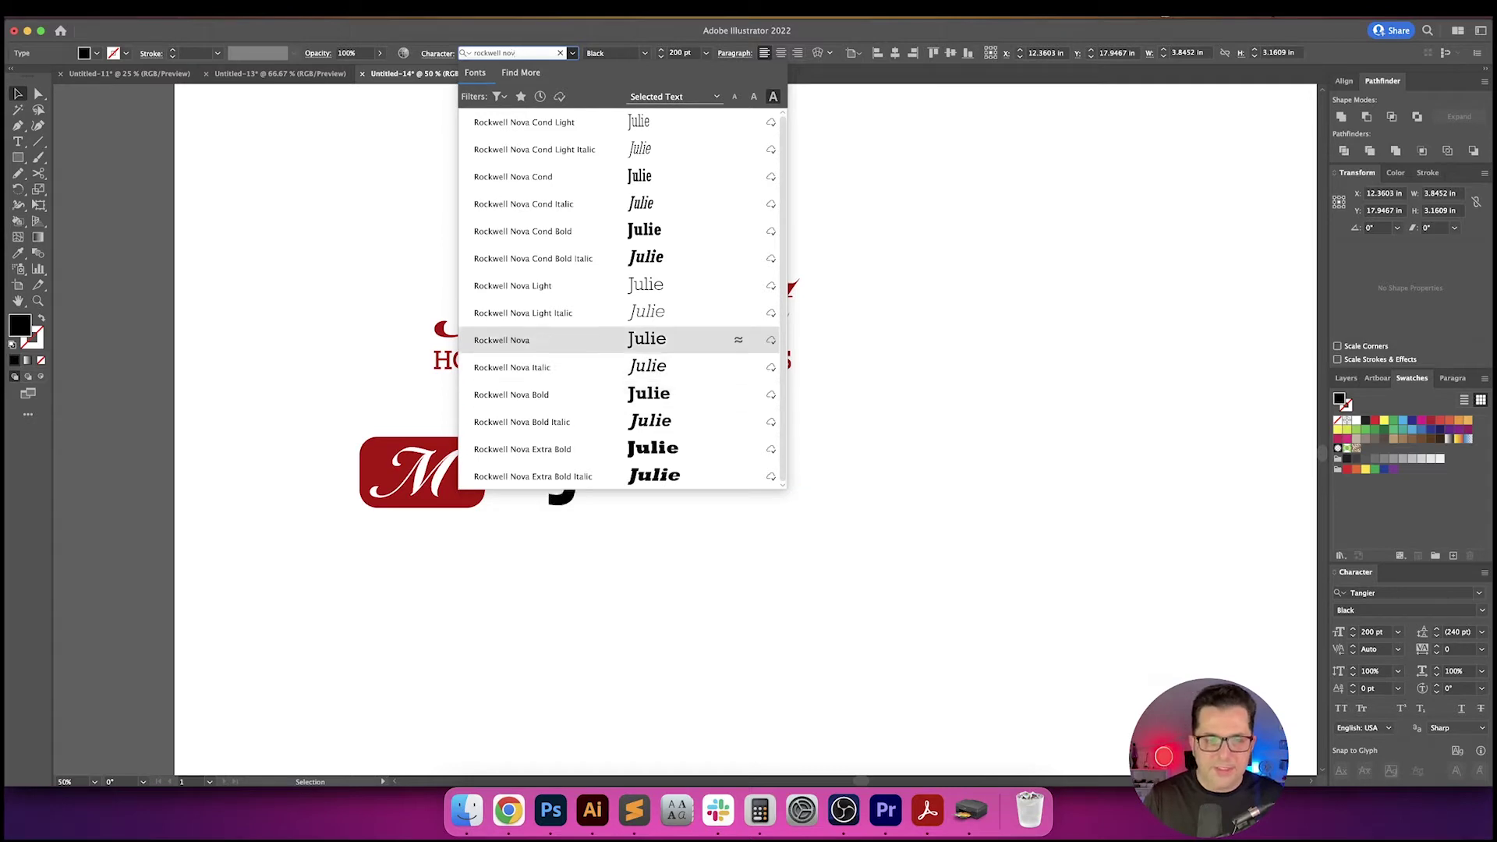
pyautogui.press('Return')
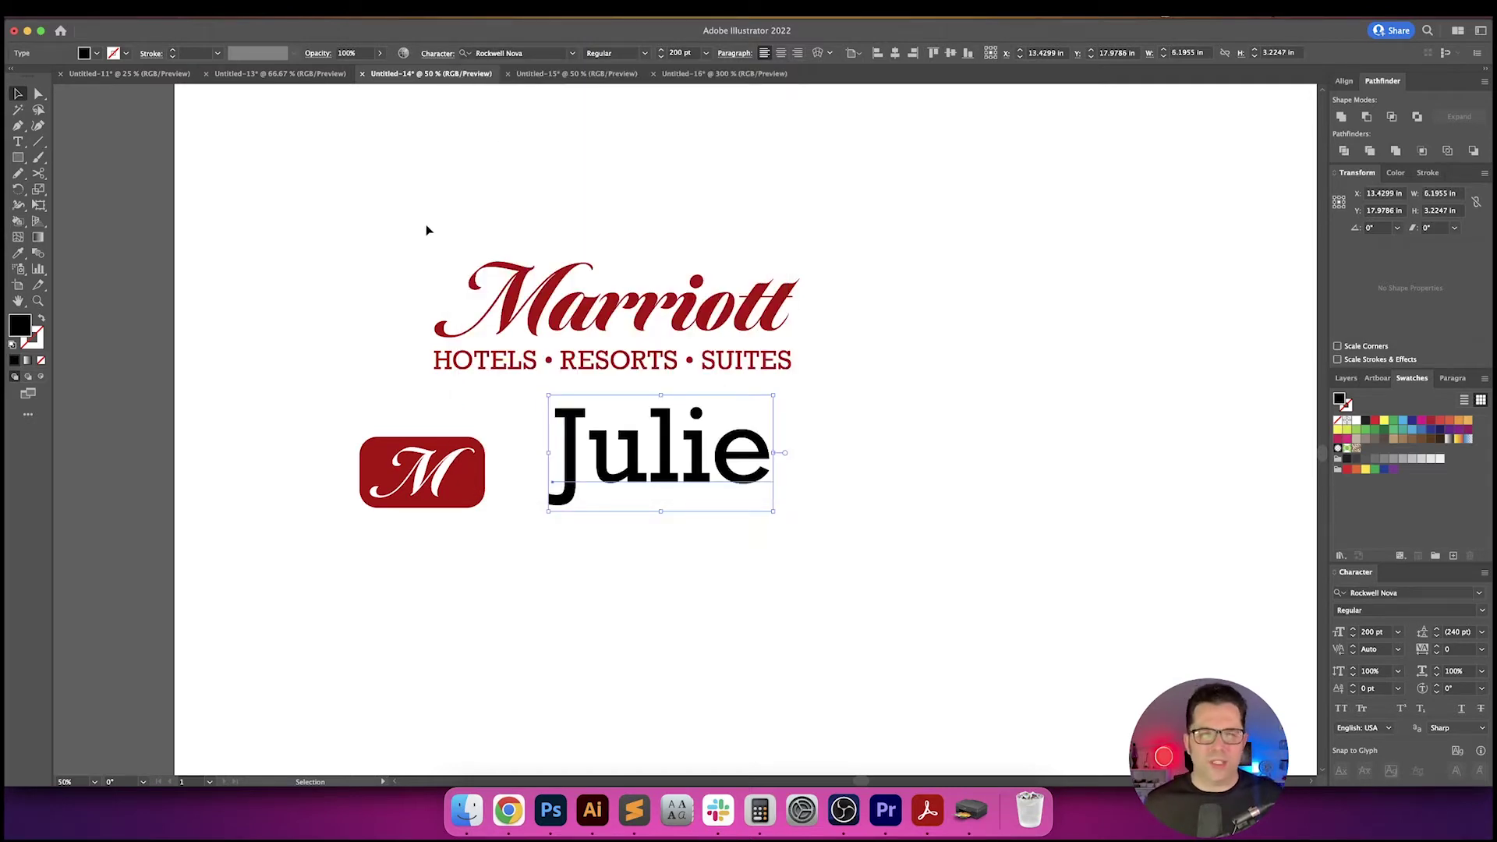
# - Set the font size of the first-name text to 100 pt
pyautogui.click(675, 56)
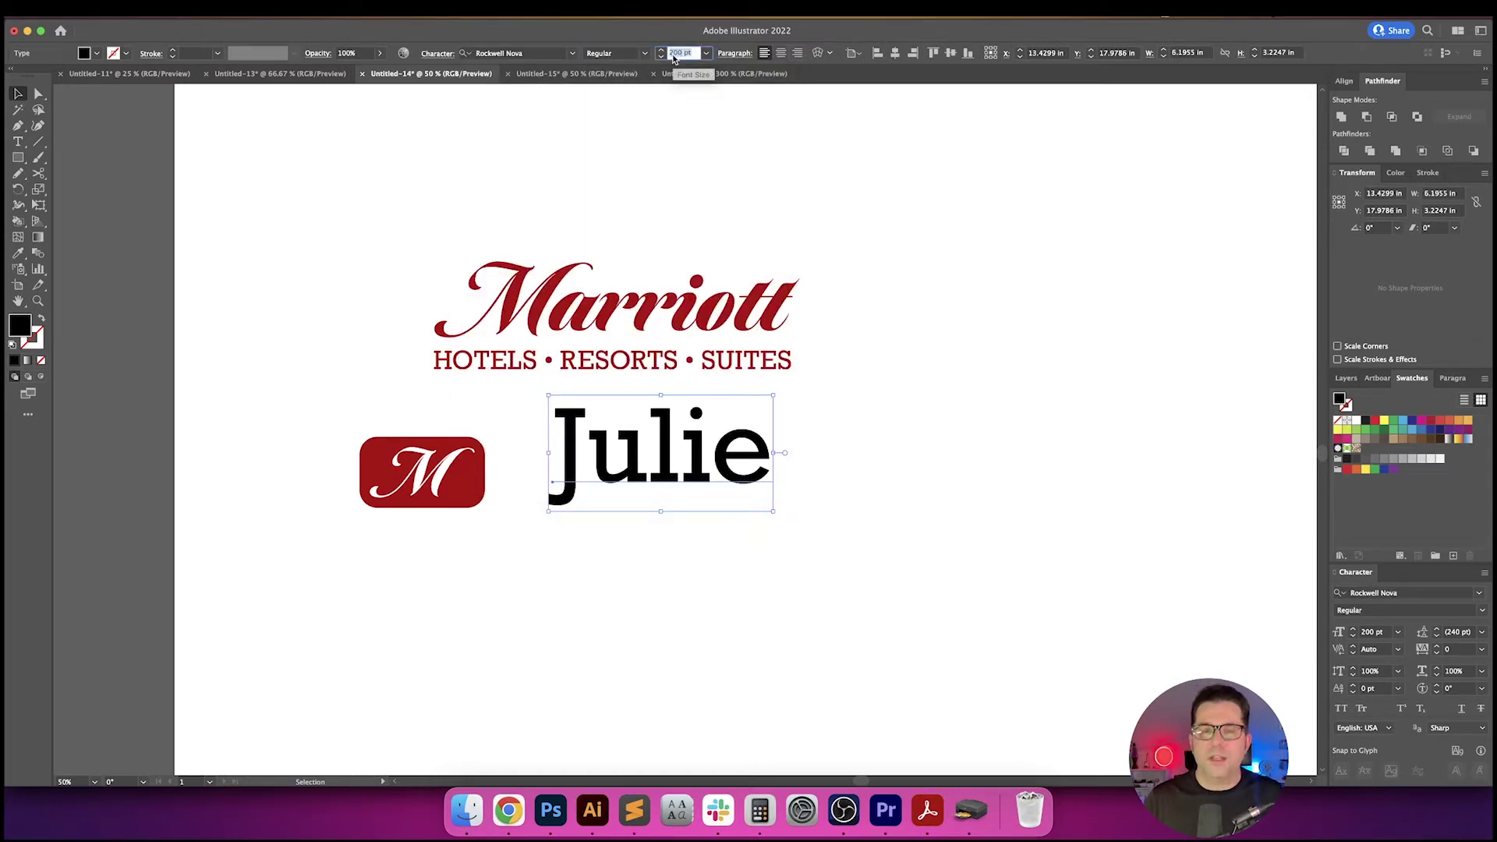
pyautogui.write('50')
pyautogui.press('Return')
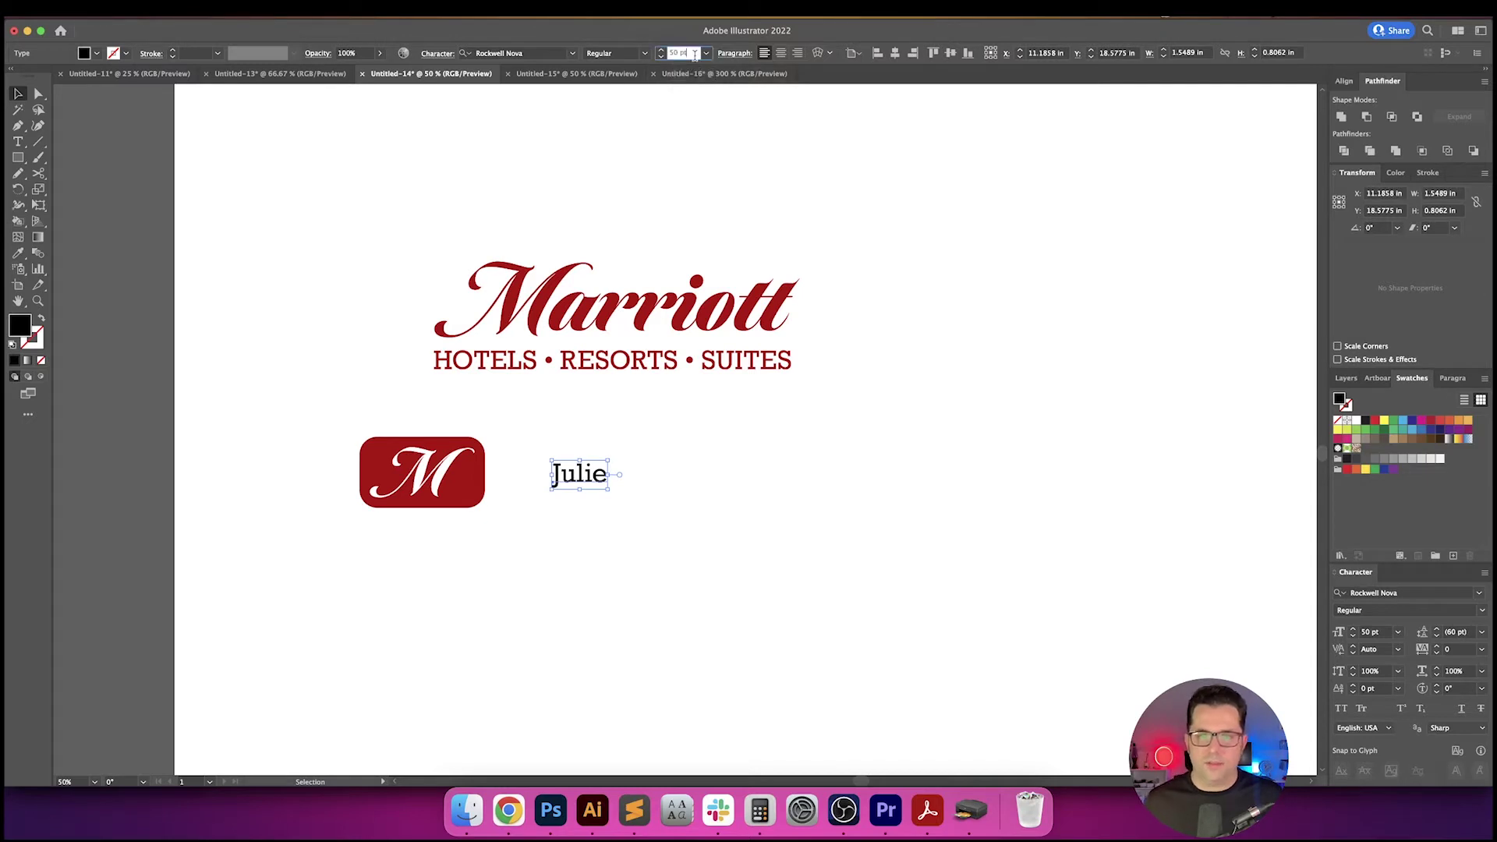
pyautogui.hotkey('shift', 'Up')
pyautogui.hotkey('shift', 'Up')
pyautogui.hotkey('shift', 'Up')
pyautogui.hotkey('shift', 'Up')
pyautogui.hotkey('shift', 'Up')
pyautogui.press('Return')
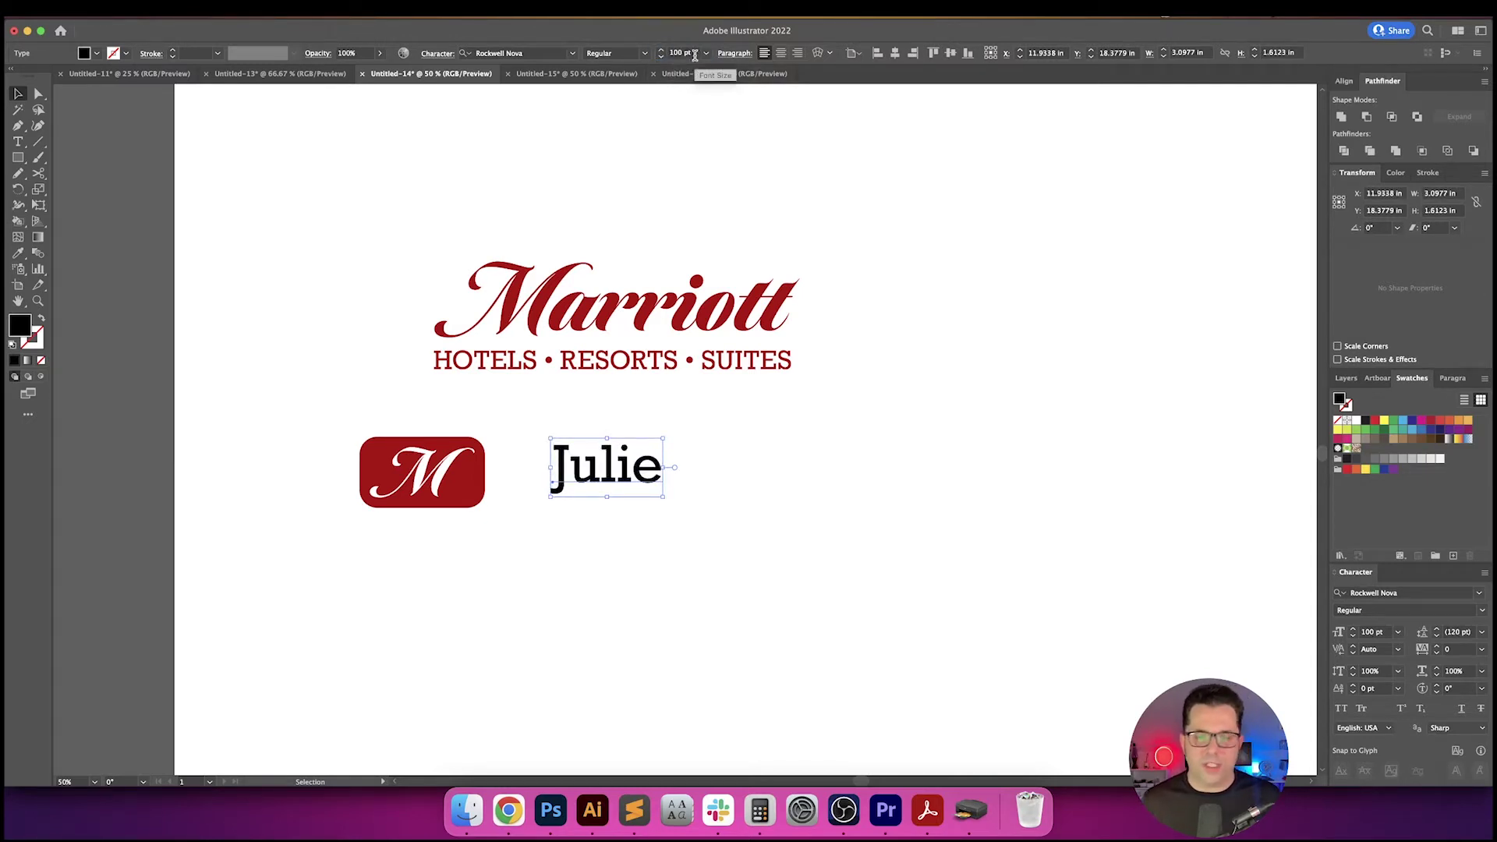
# - Apply Optical kerning to the first-name text
pyautogui.click(1398, 649)
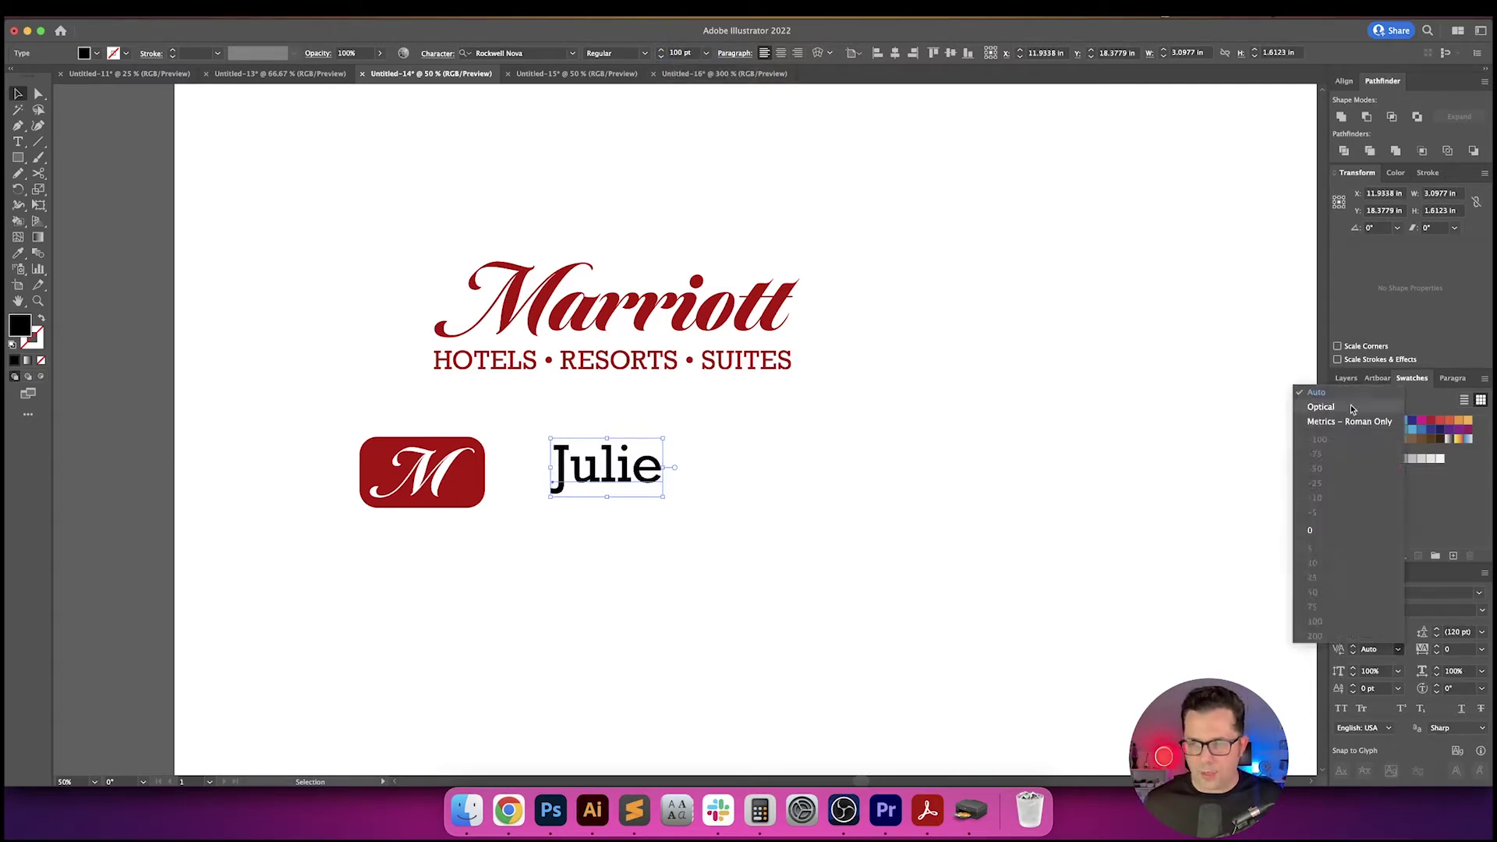
pyautogui.click(1351, 408)
pyautogui.click(1072, 498)
# - Replace the text with a different first name and move it slightly to sit level with the emblem
pyautogui.press('t')
pyautogui.moveTo(599, 472); pyautogui.dragTo(747, 474)
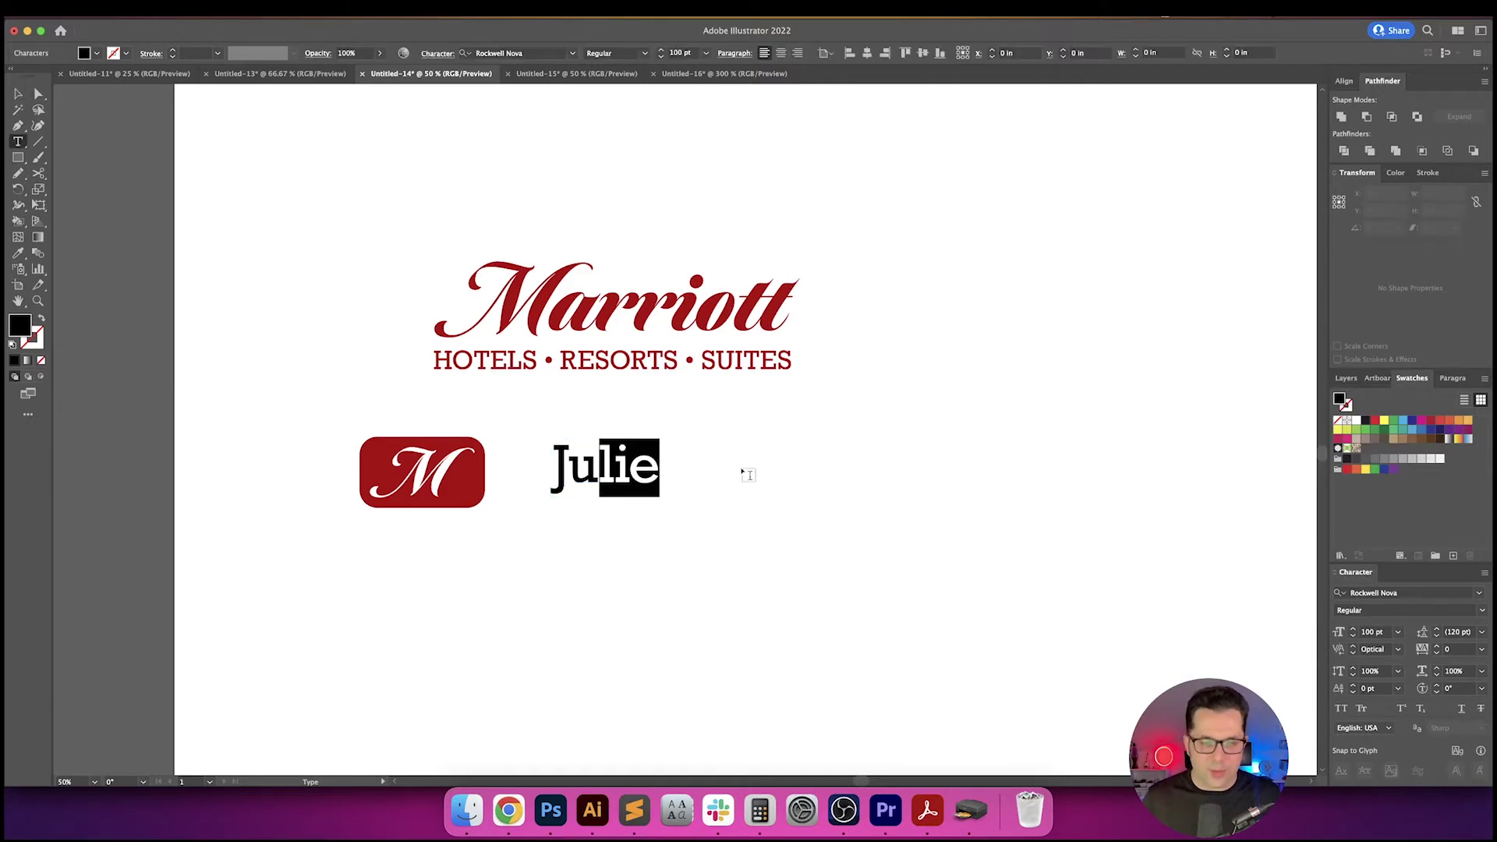
pyautogui.write('dy')
pyautogui.press('Escape')
pyautogui.click(694, 481)
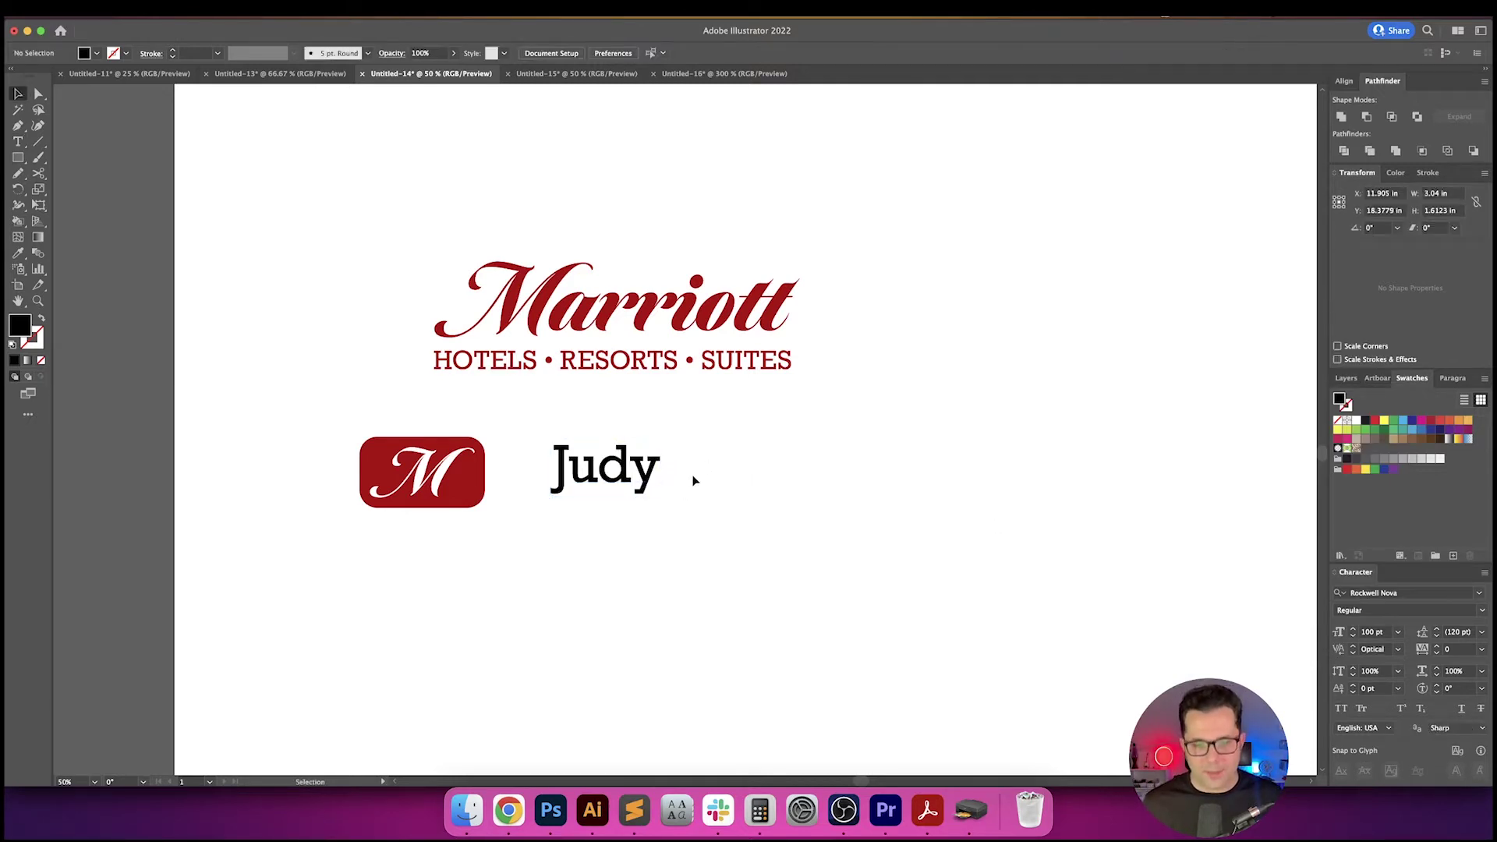
pyautogui.moveTo(572, 477); pyautogui.dragTo(591, 484)
pyautogui.click(794, 475)
pyautogui.moveTo(698, 481); pyautogui.dragTo(668, 481)
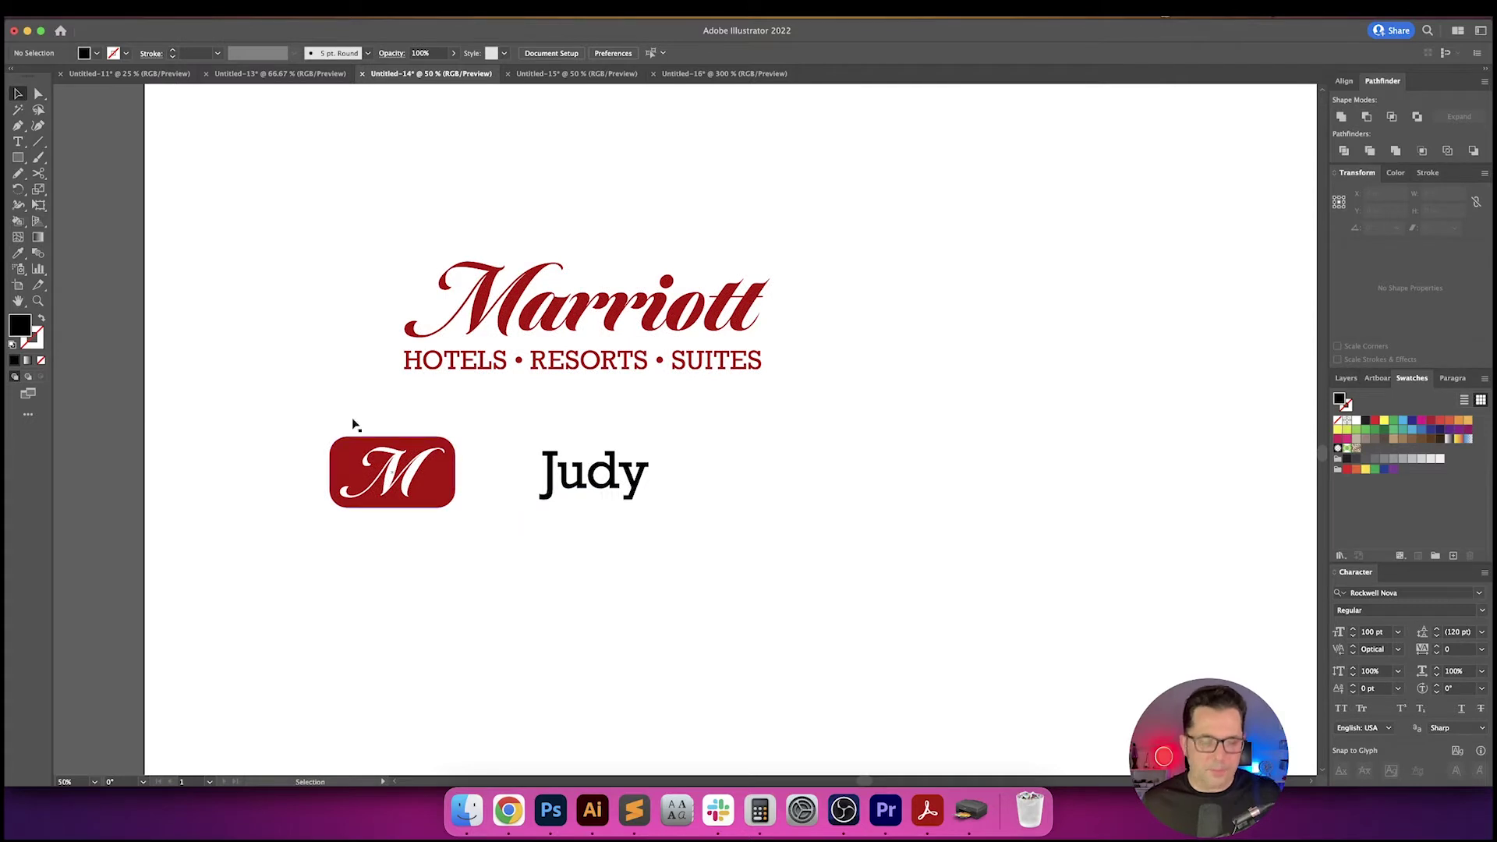
# - Draw an unfilled, outlined rectangle about 9.18 by 1.96 in around the emblem and name, with corners rounded to about 0.533 in
pyautogui.click(28, 161)
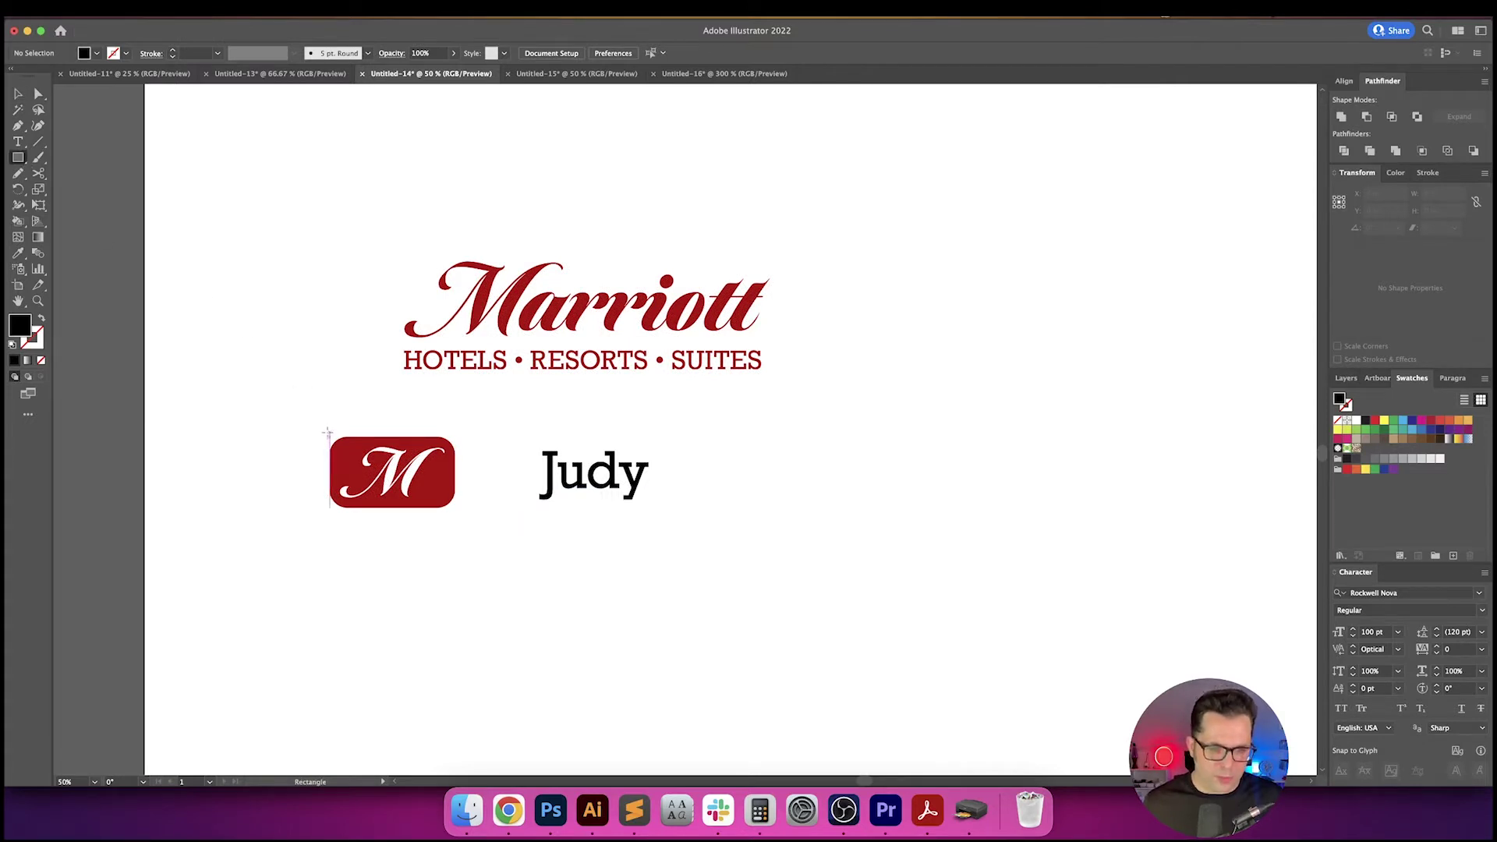
pyautogui.moveTo(329, 436); pyautogui.dragTo(662, 508)
pyautogui.press('v')
pyautogui.hotkey('shift', 'x')
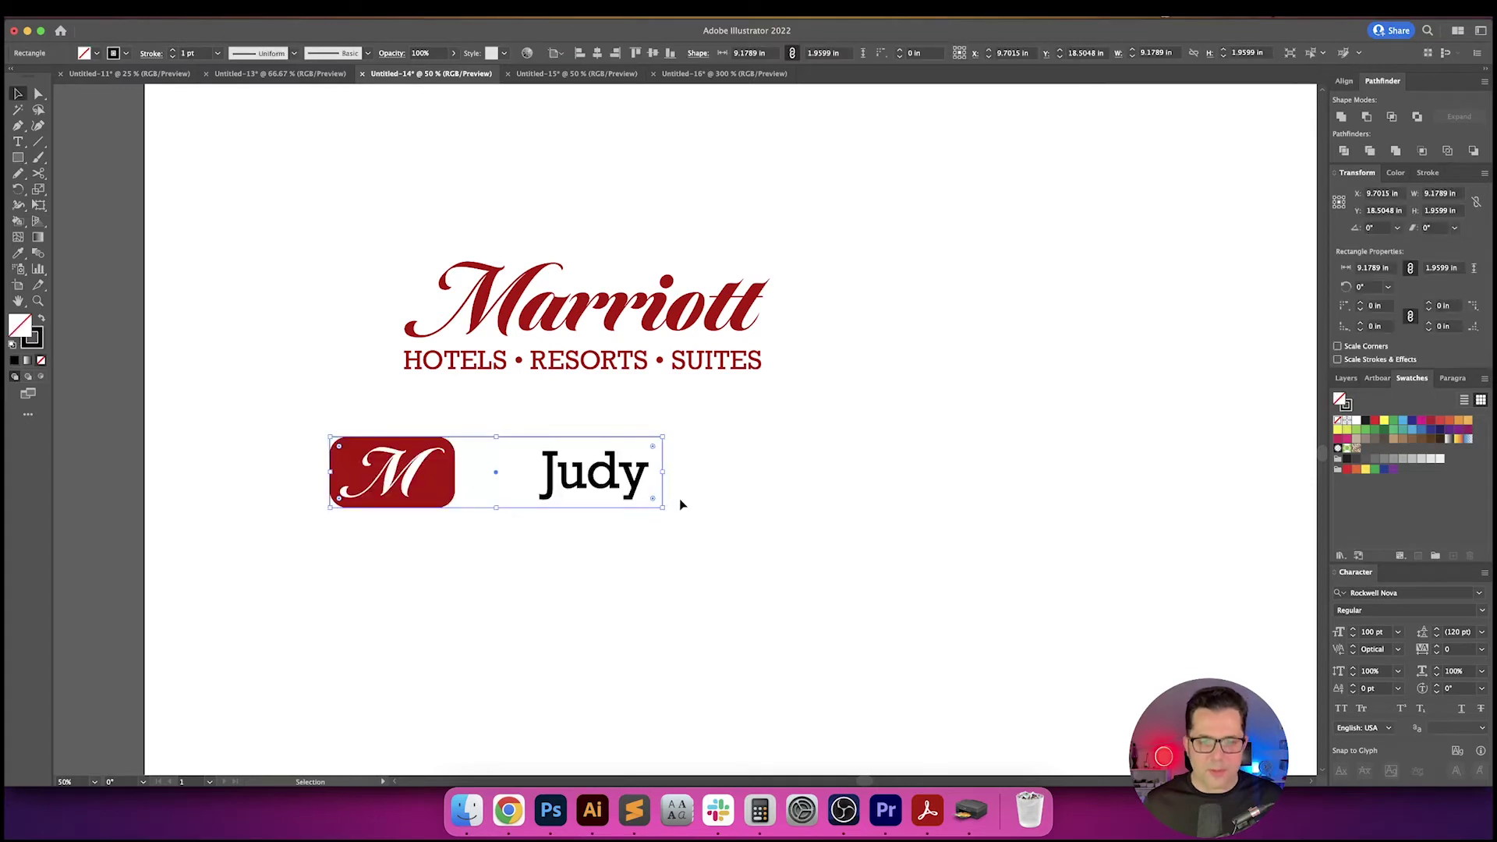
pyautogui.moveTo(653, 450); pyautogui.dragTo(601, 482)
pyautogui.click(688, 448)
# - Recolor the first name with the emblem's red and scale it down proportionally to about 58.6 pt
pyautogui.click(632, 483)
pyautogui.press('i')
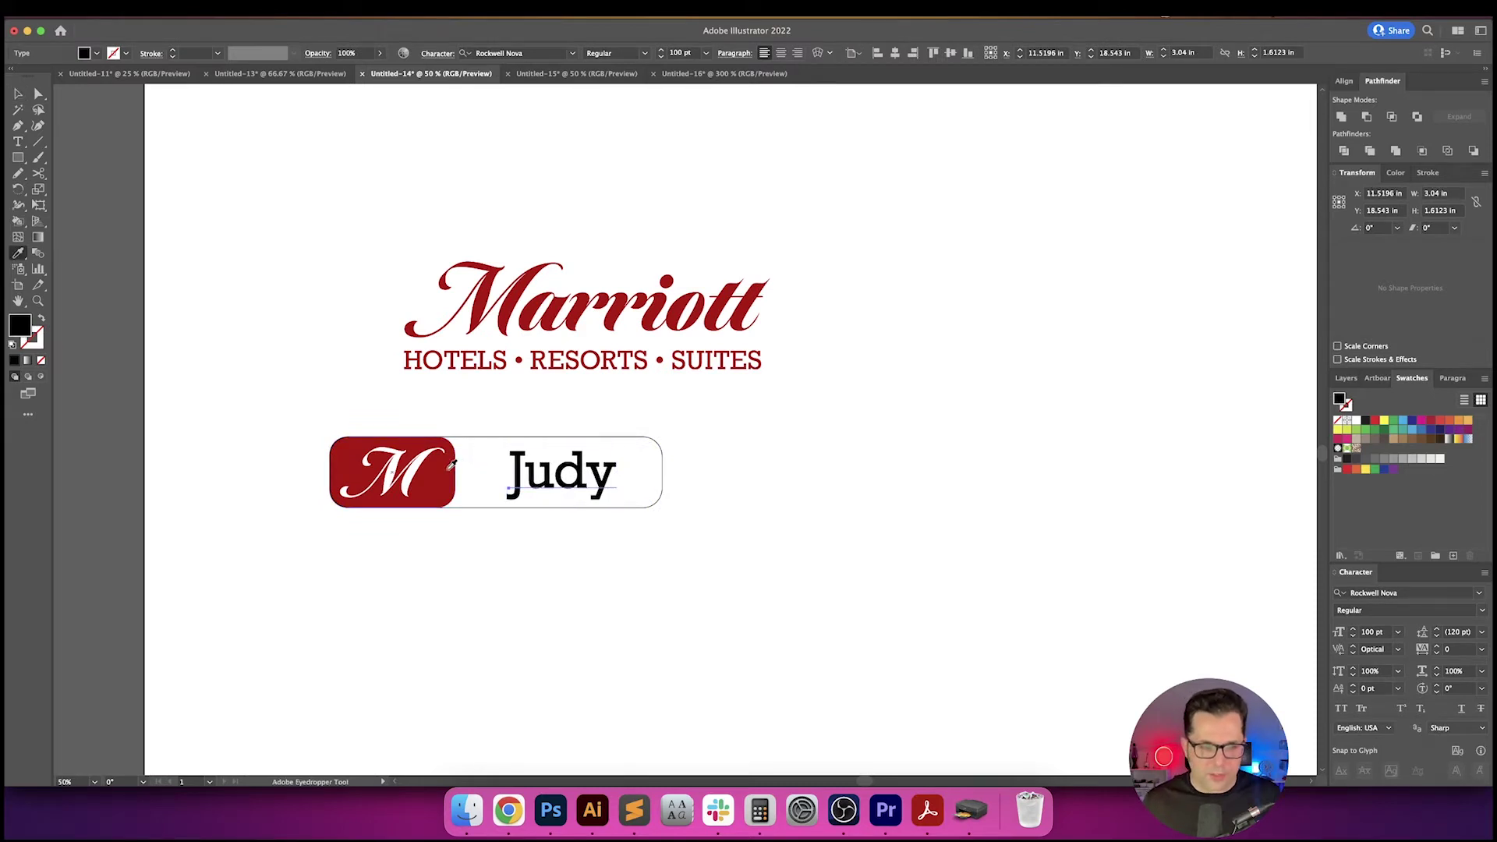
pyautogui.click(450, 465)
pyautogui.press('v')
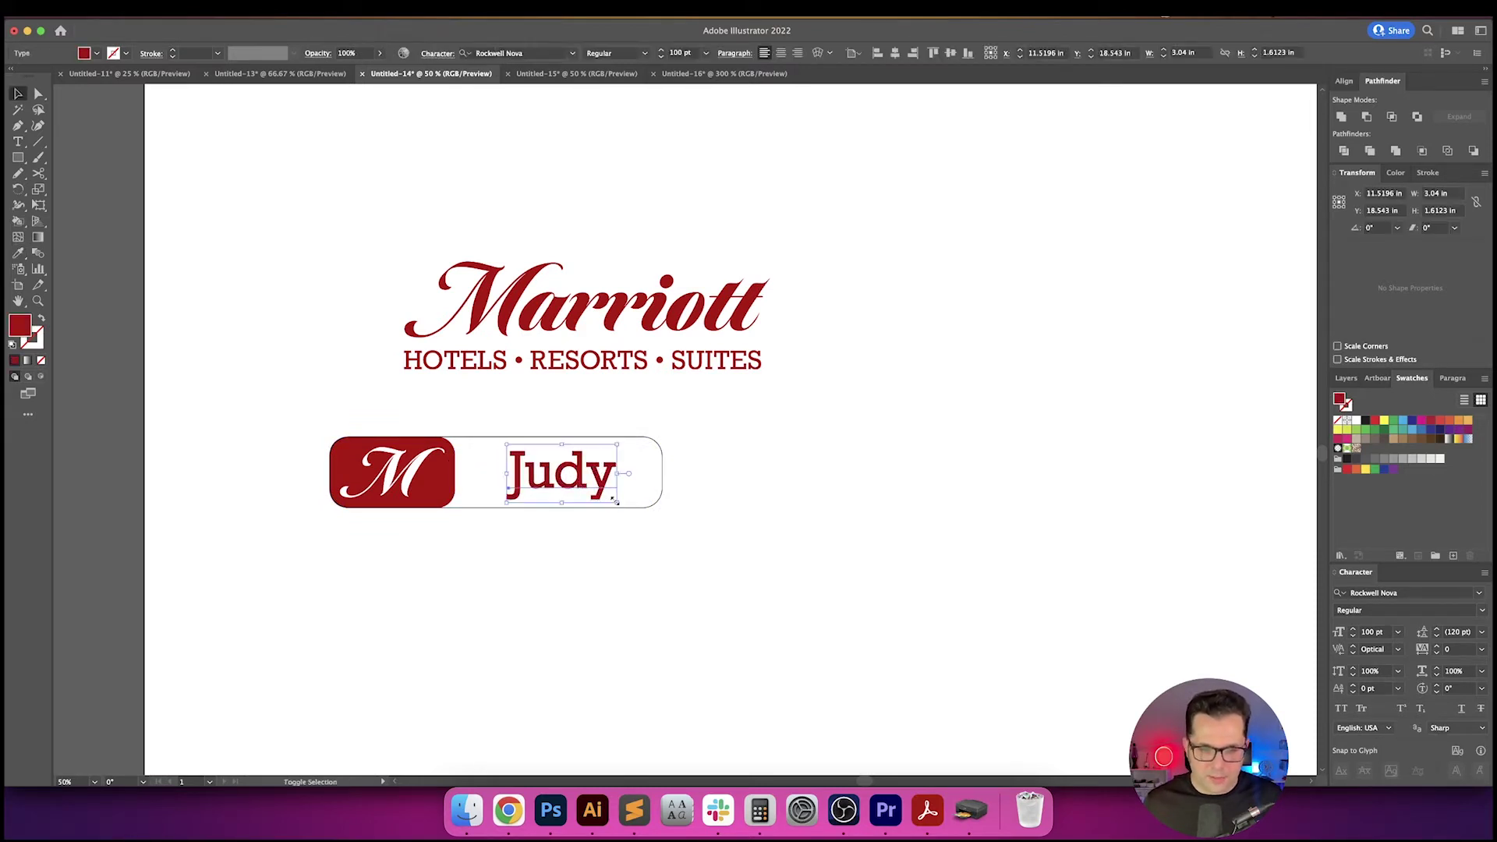
pyautogui.moveTo(615, 501); pyautogui.dragTo(575, 458)
# - Color the rounded name-tag outline with the emblem's red
pyautogui.click(686, 474)
pyautogui.hscroll(1, 713, 463)
pyautogui.hscroll(-1, 571, 421)
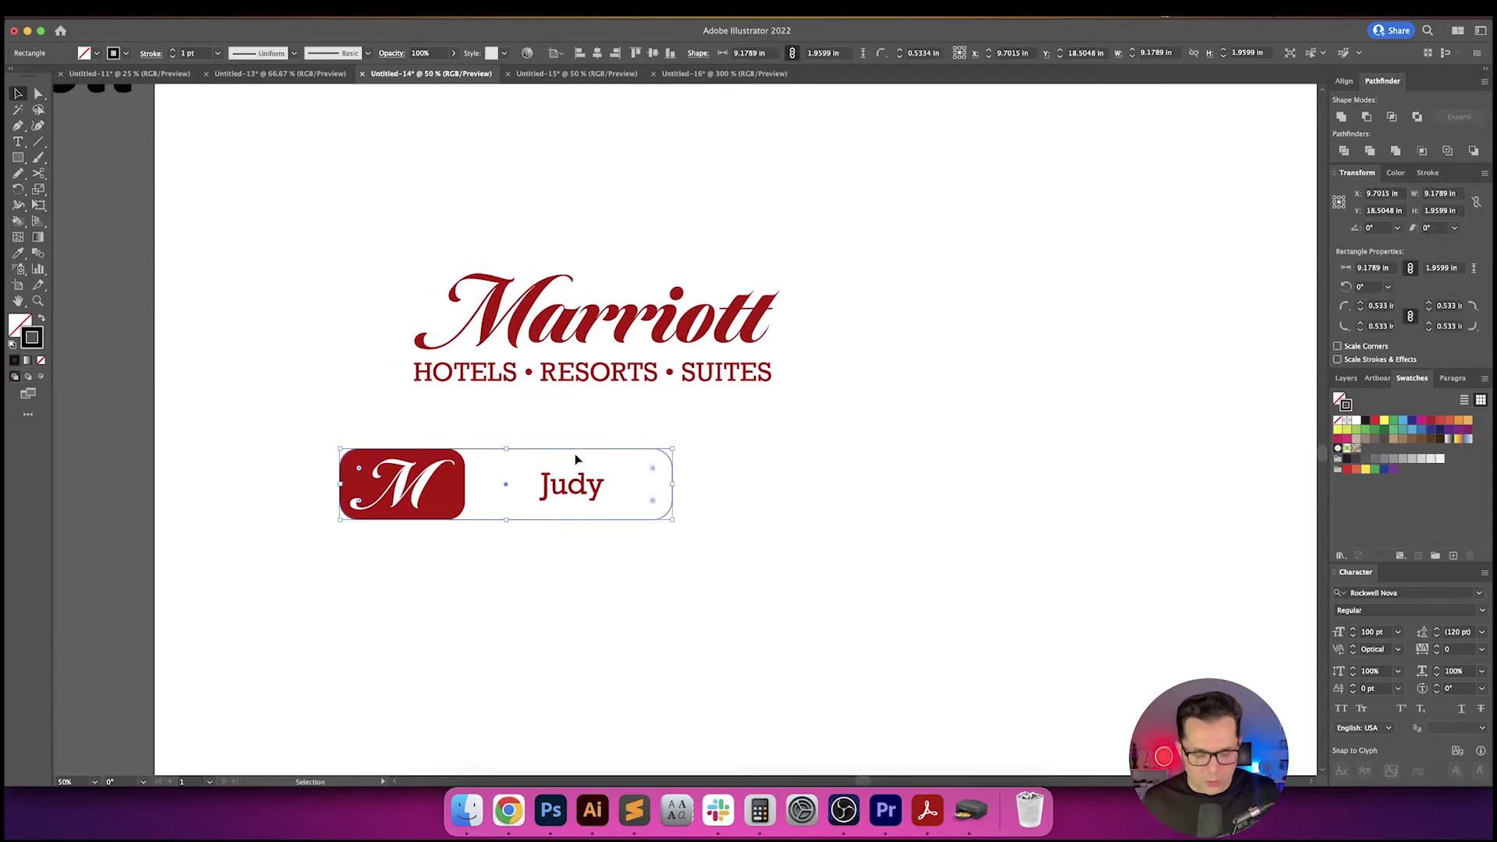
pyautogui.press('i')
pyautogui.keyDown('shift'); pyautogui.click(460, 472); pyautogui.keyUp('shift')
pyautogui.press('v')
pyautogui.click(721, 459)
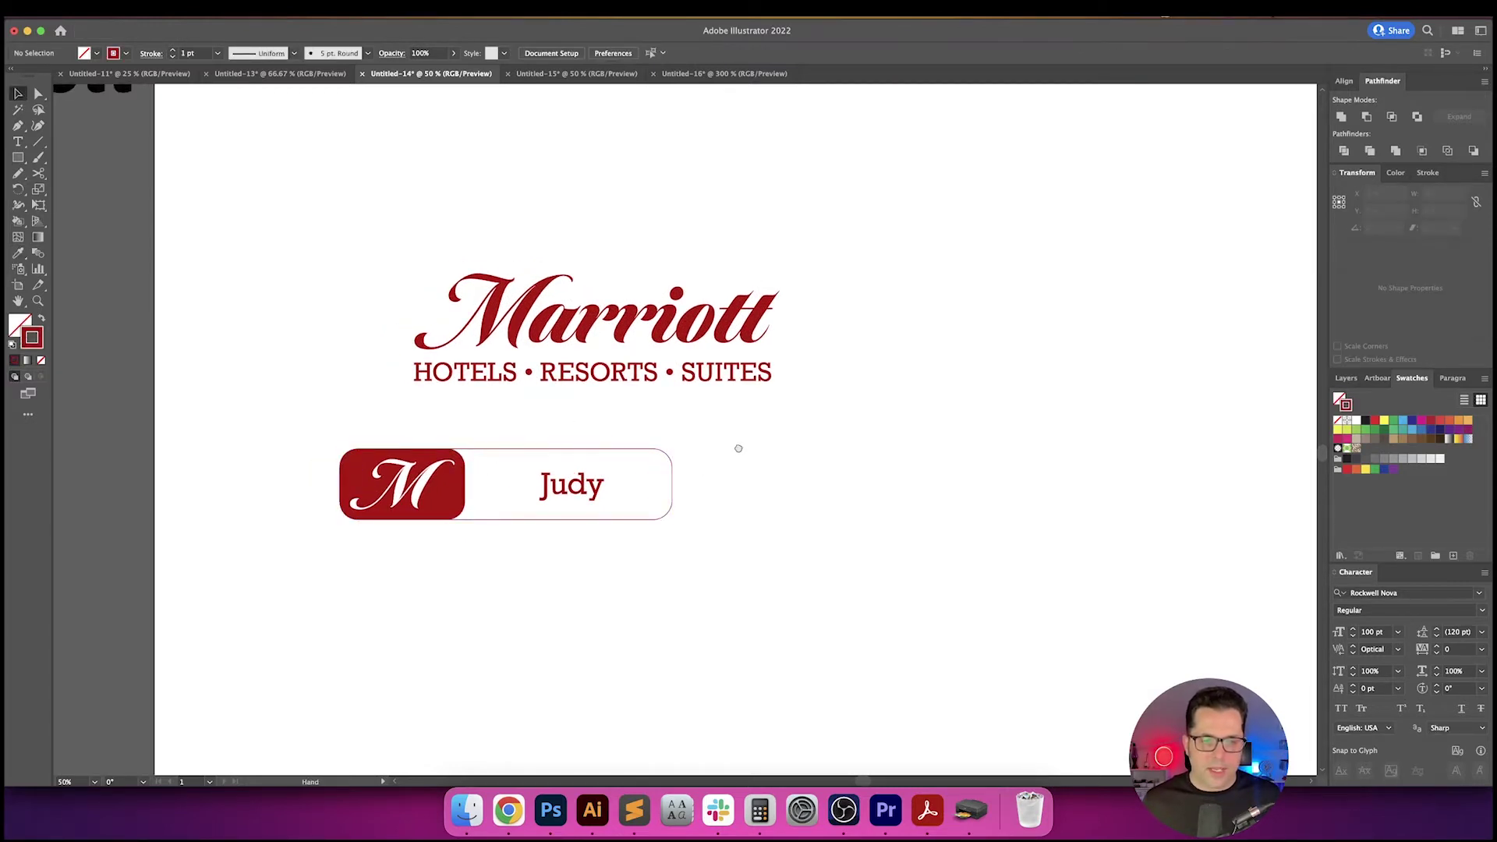
# - Square off the two corners of the red emblem panel that face the first name
pyautogui.scroll(1, 705, 475)
pyautogui.scroll(2, 485, 514)
pyautogui.scroll(2, 480, 516)
pyautogui.press('a')
pyautogui.click(480, 478)
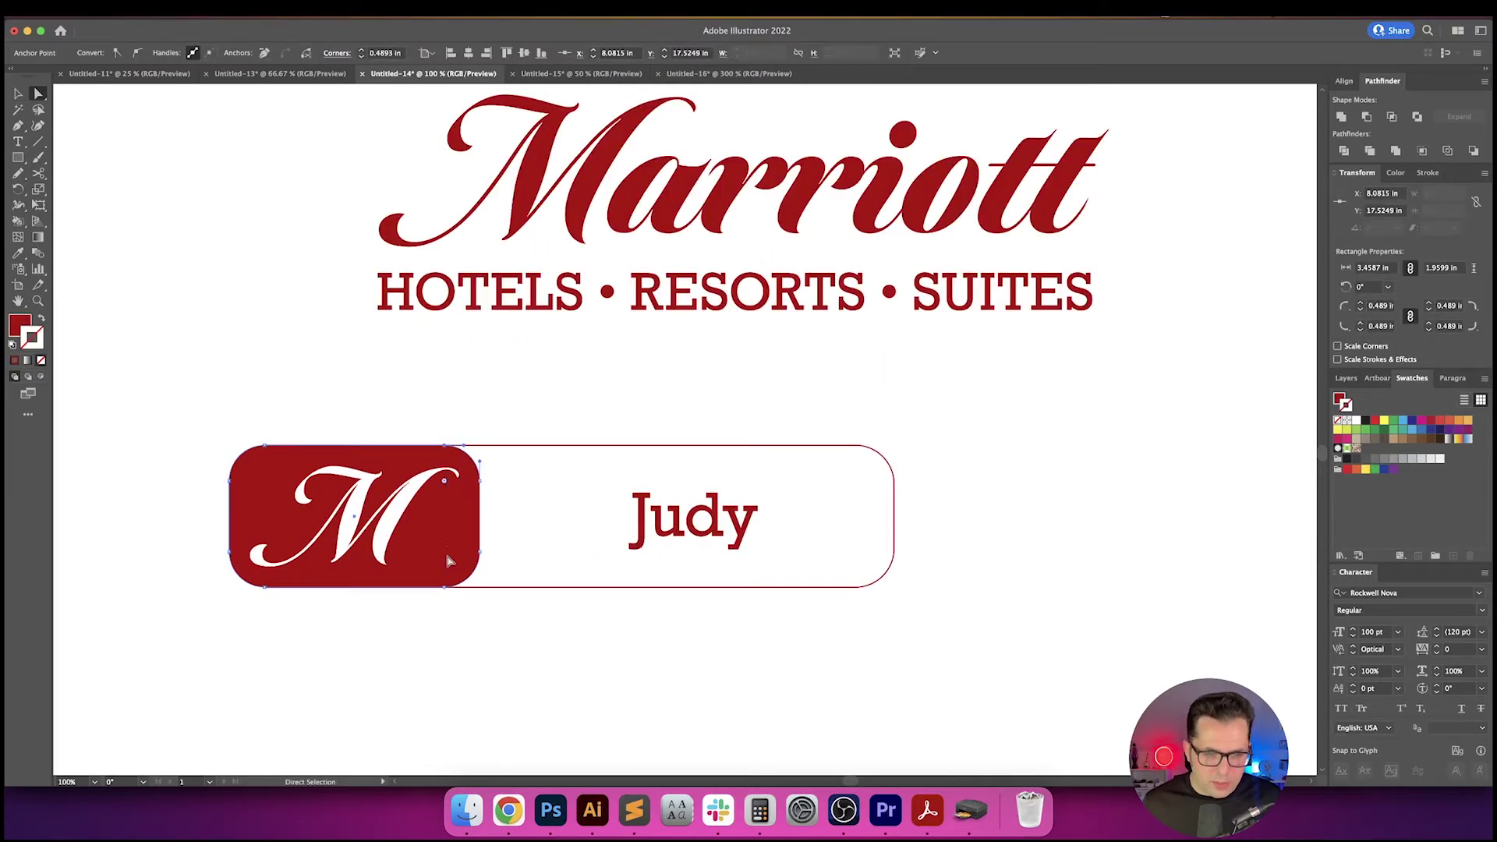
pyautogui.click(450, 573)
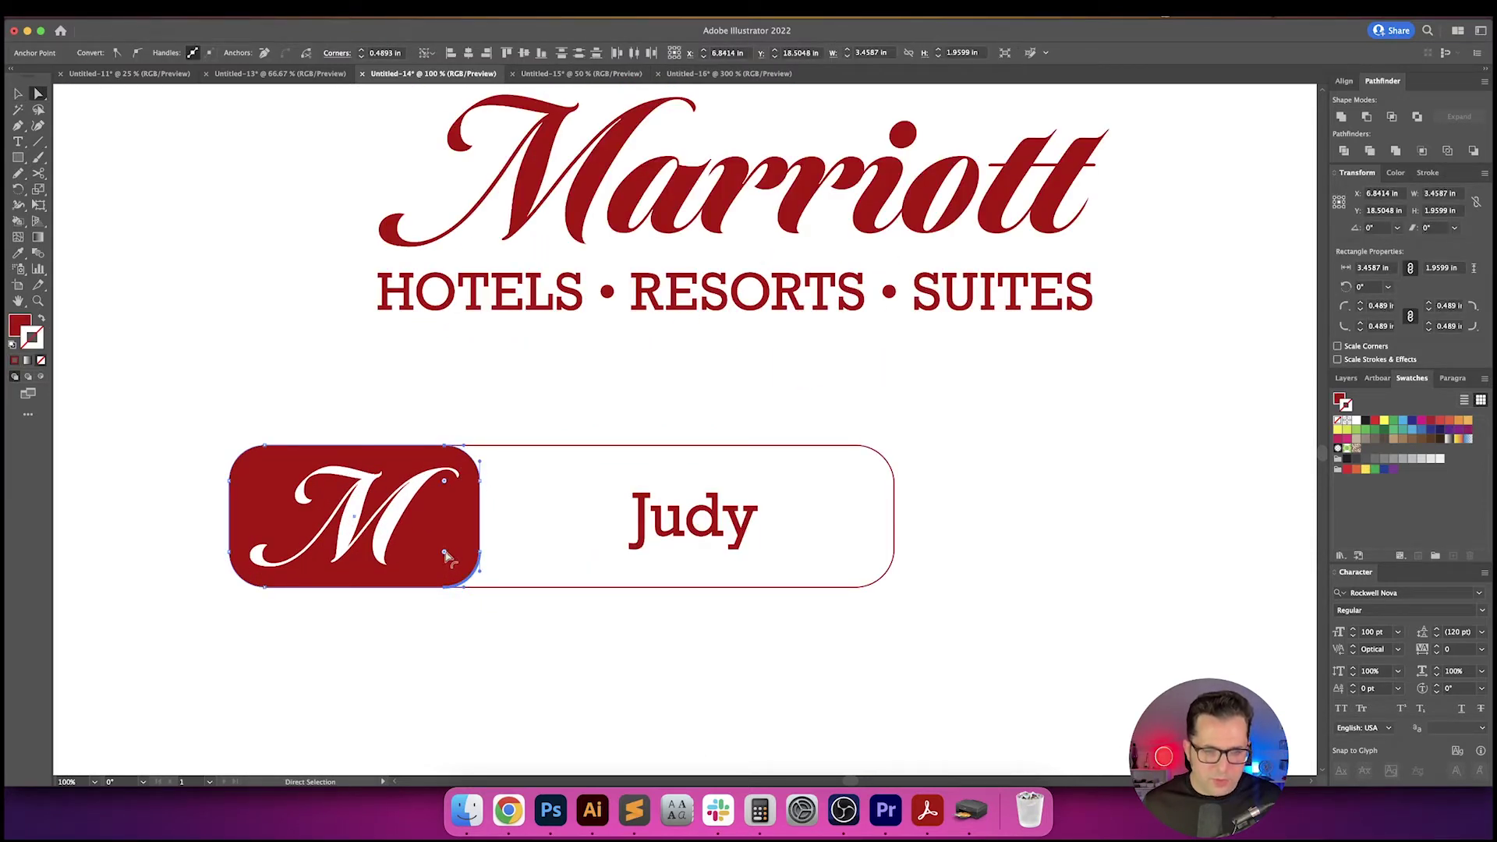
pyautogui.moveTo(445, 553); pyautogui.dragTo(647, 674)
pyautogui.press('v')
pyautogui.click(685, 677)
# - Select the complete name tag and move it straight down, farther below the Marriott logo
pyautogui.scroll(-1, 709, 631)
pyautogui.moveTo(731, 637); pyautogui.dragTo(620, 565)
pyautogui.moveTo(494, 416); pyautogui.dragTo(575, 414)
pyautogui.moveTo(379, 410); pyautogui.dragTo(817, 596)
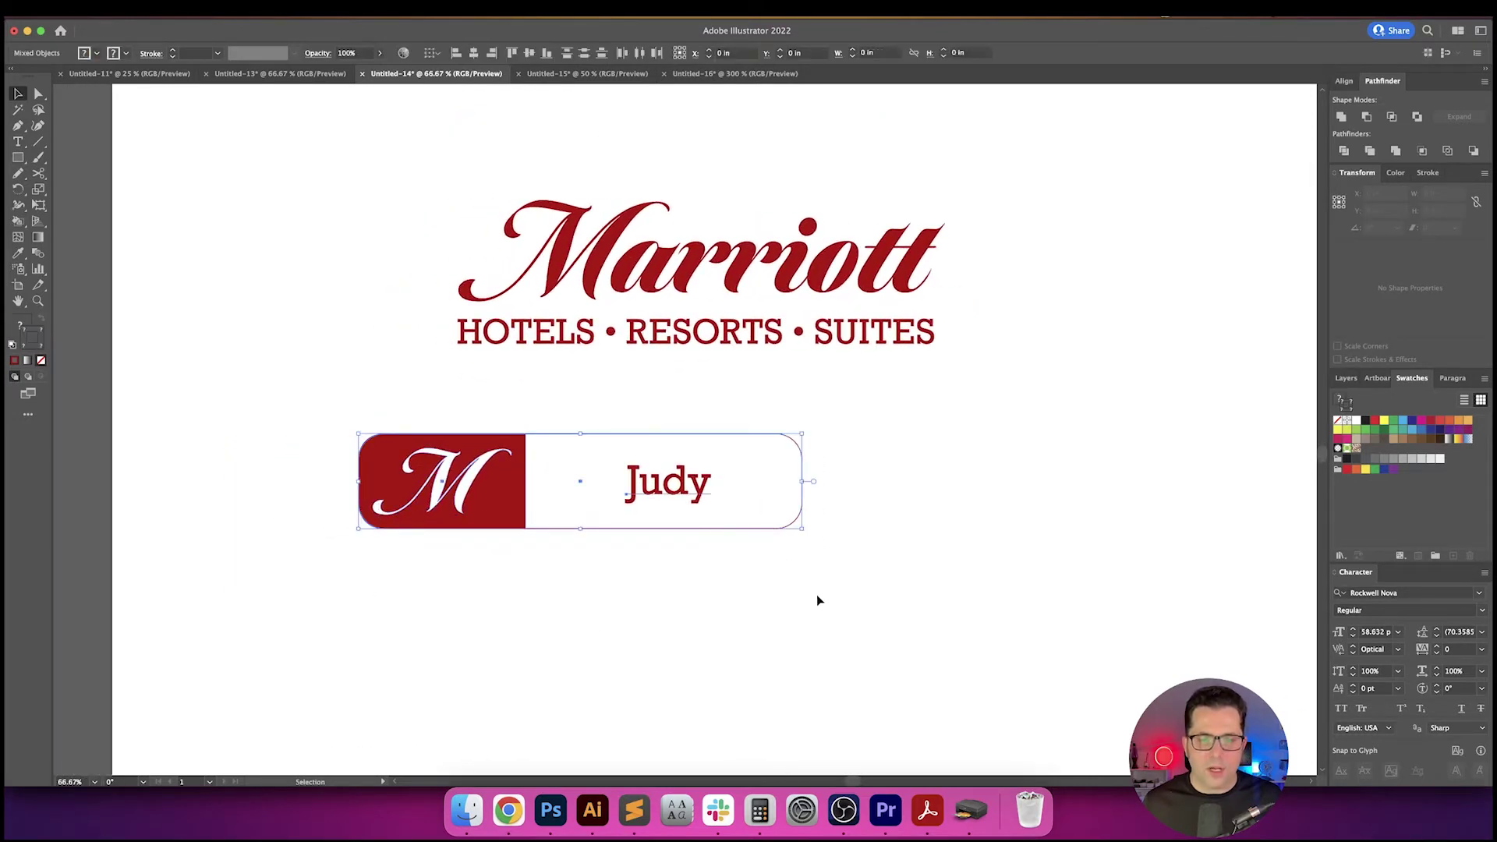
pyautogui.moveTo(684, 475); pyautogui.dragTo(684, 616)
pyautogui.press('super+minus')
pyautogui.click(784, 477)
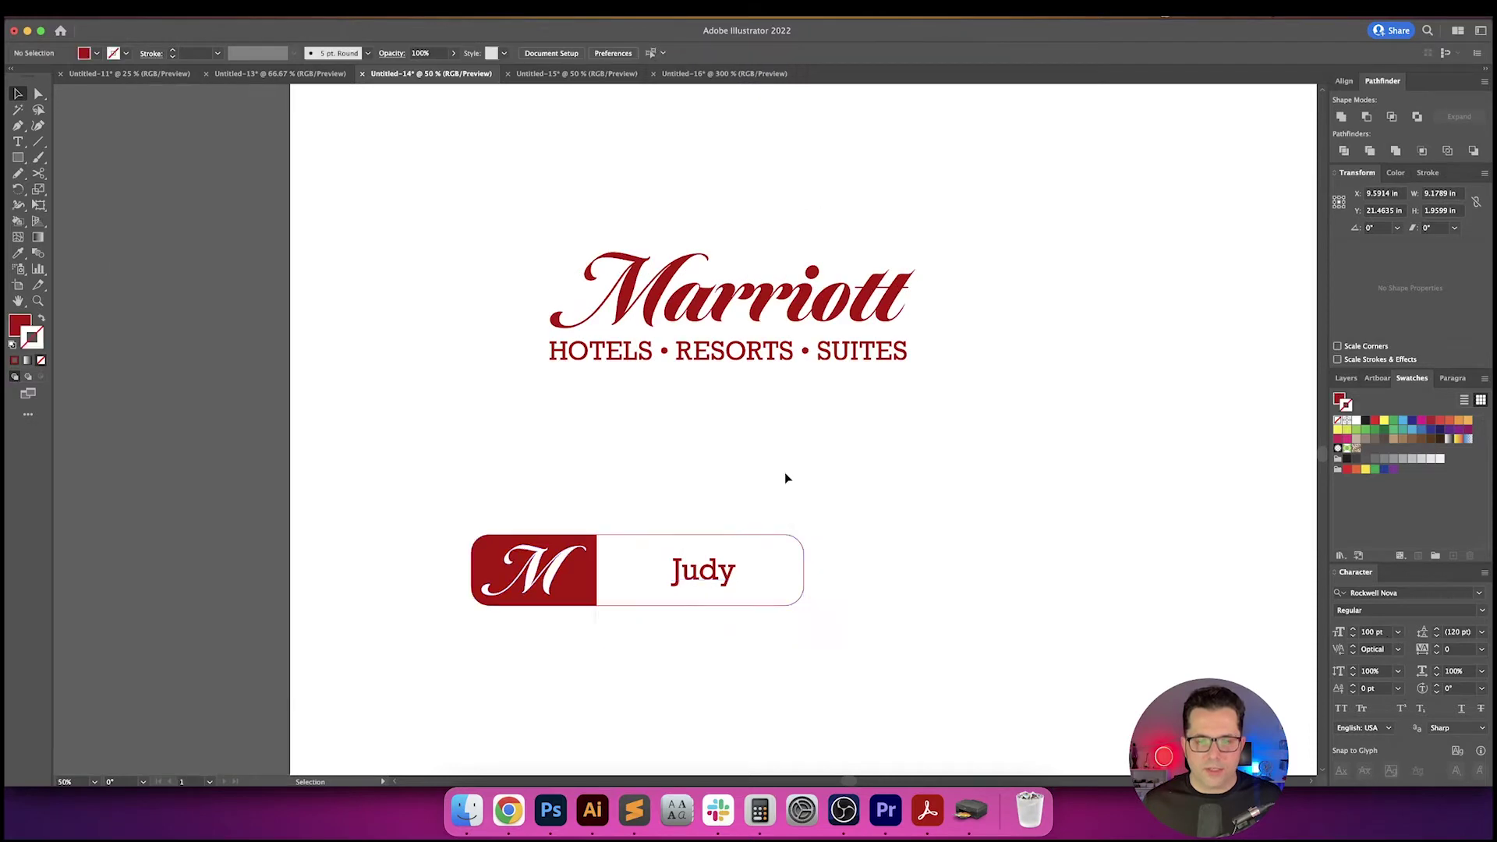
# - Examine the script Marriott wordmark and the letter spacing of its tagline up close
pyautogui.hscroll(4, 784, 477)
pyautogui.scroll(1, 702, 487)
pyautogui.moveTo(655, 483); pyautogui.dragTo(685, 506)
pyautogui.scroll(2, 601, 441)
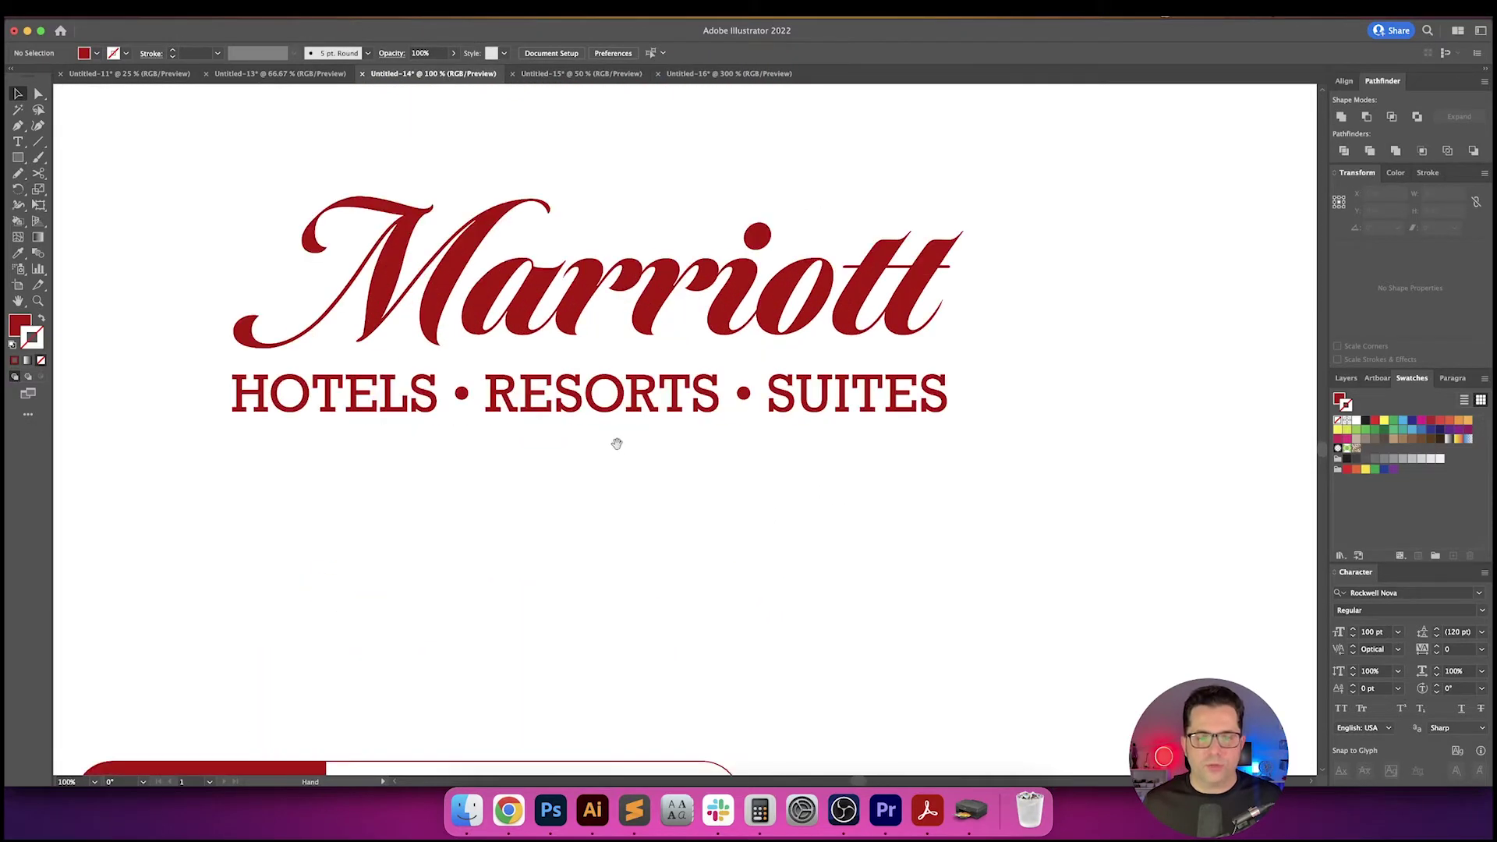
pyautogui.moveTo(615, 442); pyautogui.dragTo(635, 457)
pyautogui.click(642, 308)
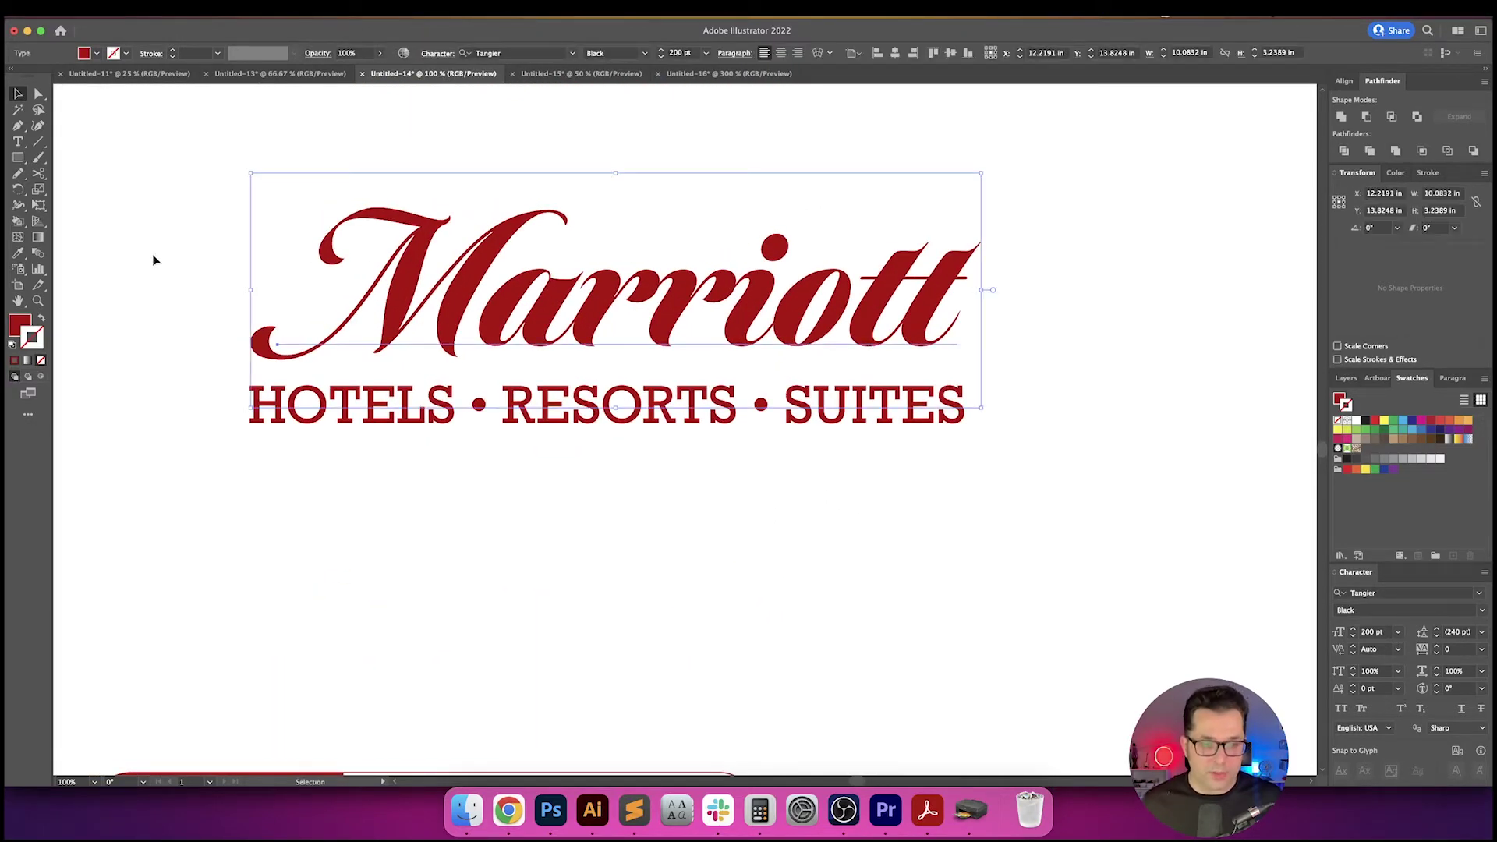
pyautogui.moveTo(154, 243); pyautogui.dragTo(714, 546)
pyautogui.click(658, 456)
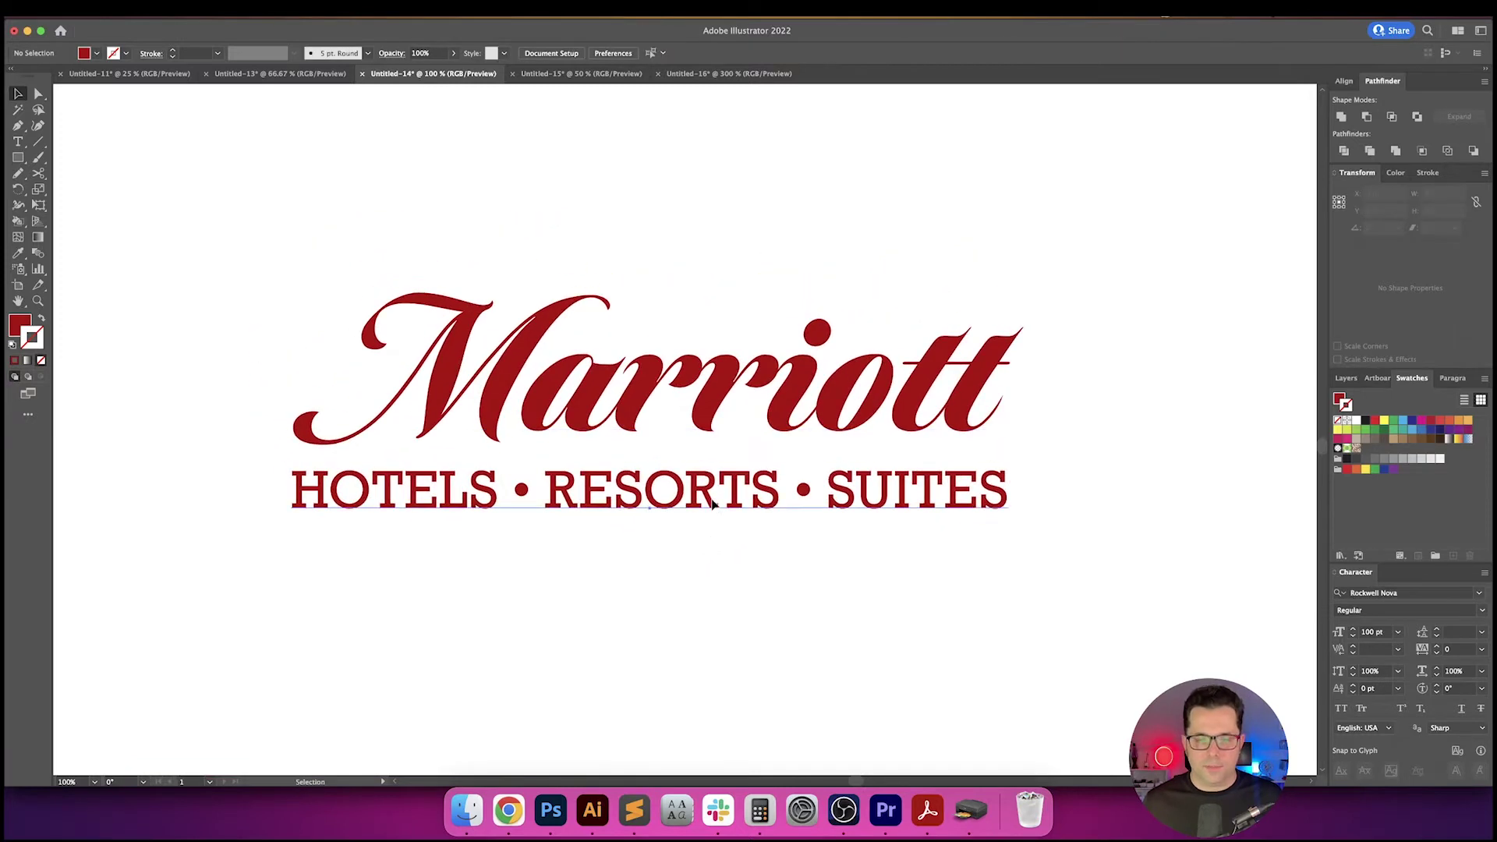
pyautogui.click(712, 504)
pyautogui.click(588, 564)
# - Set the kerning in HOTELS to -50 between H and O and -20 between O and T
pyautogui.press('t')
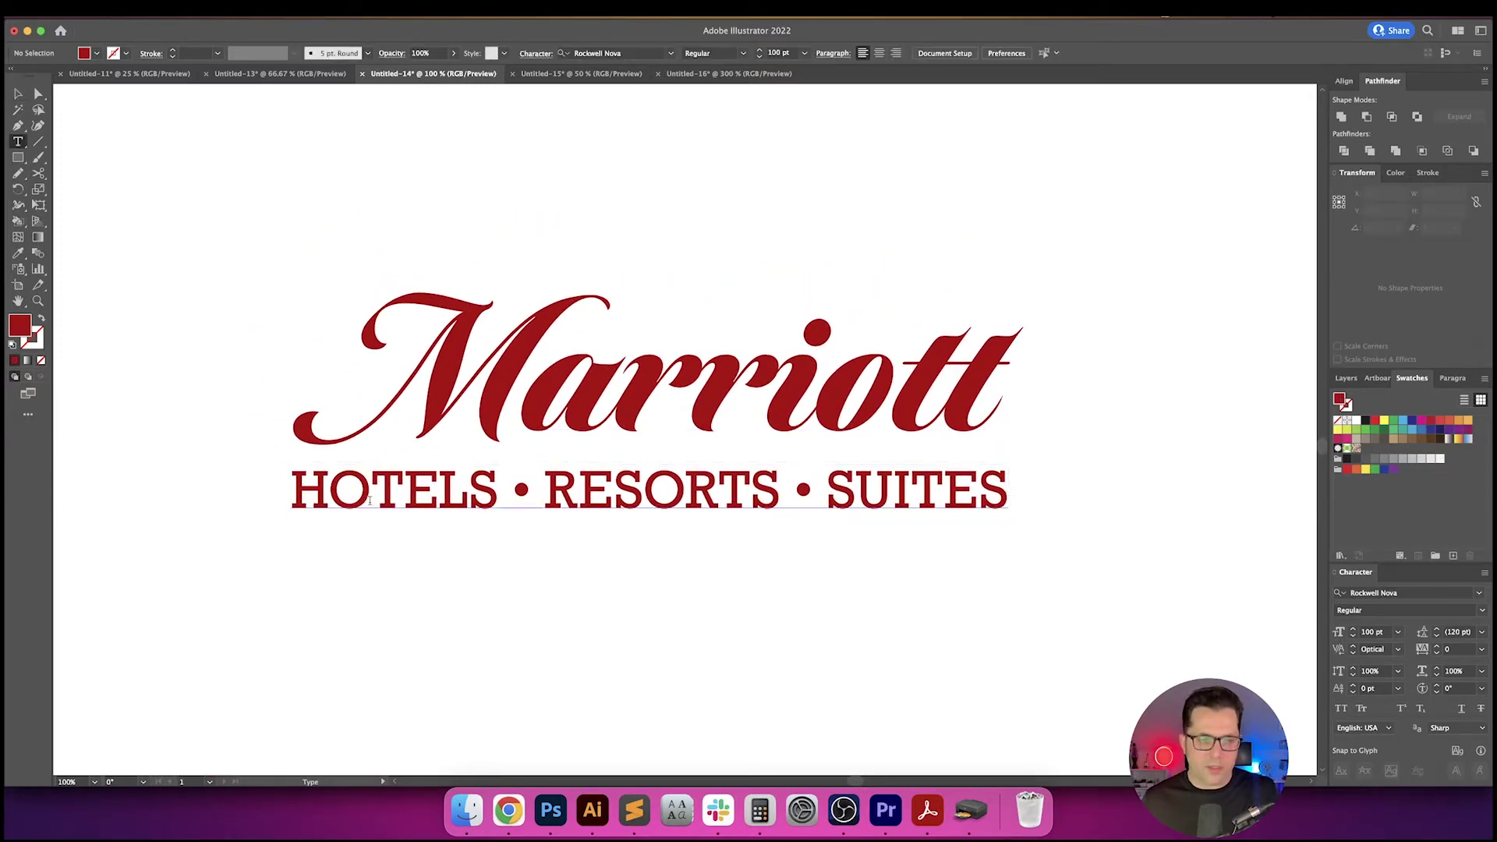
pyautogui.click(370, 501)
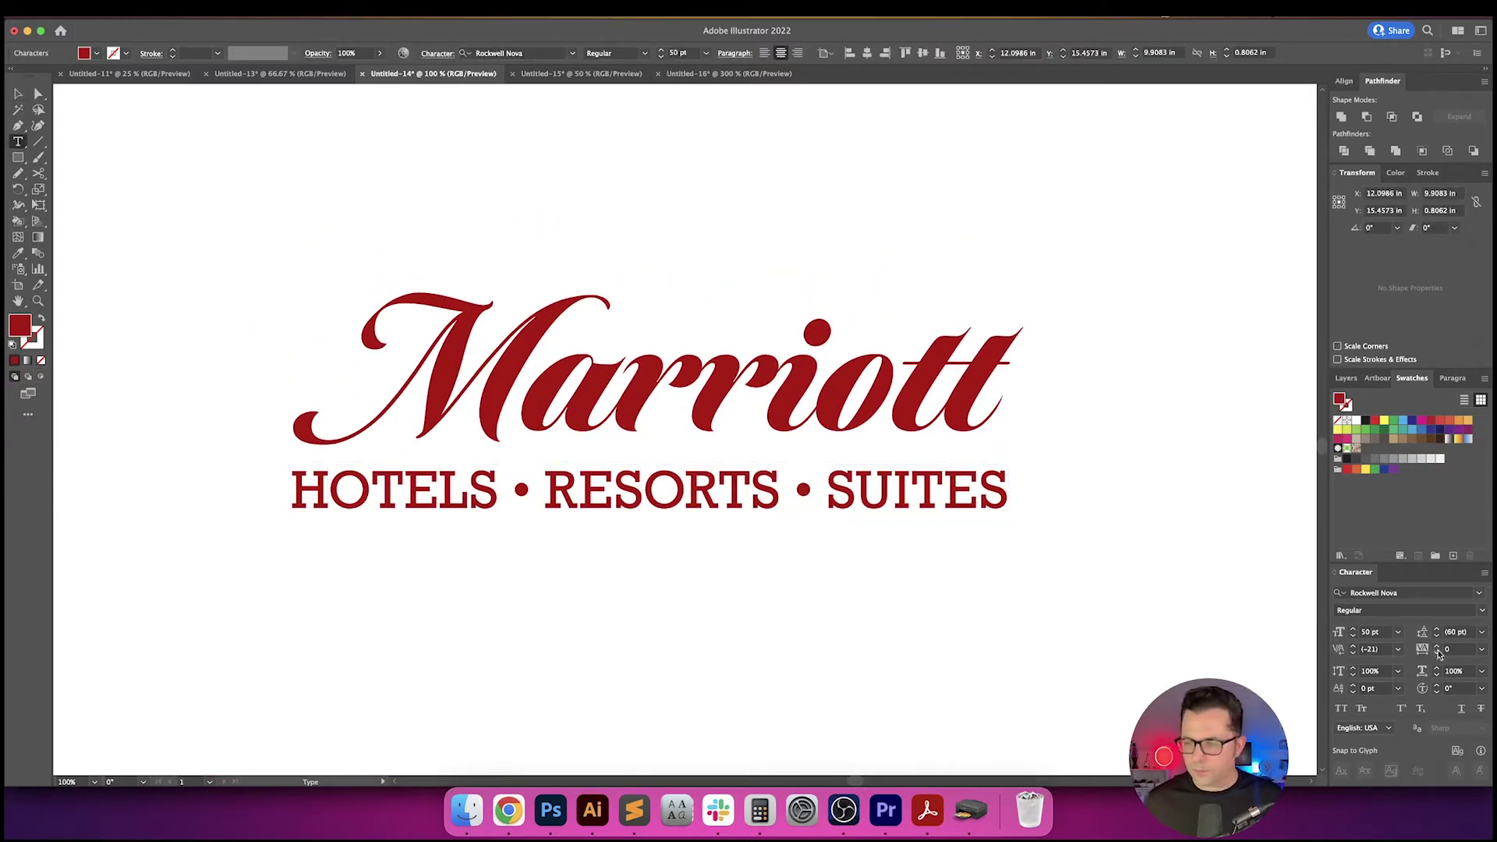
pyautogui.click(1378, 649)
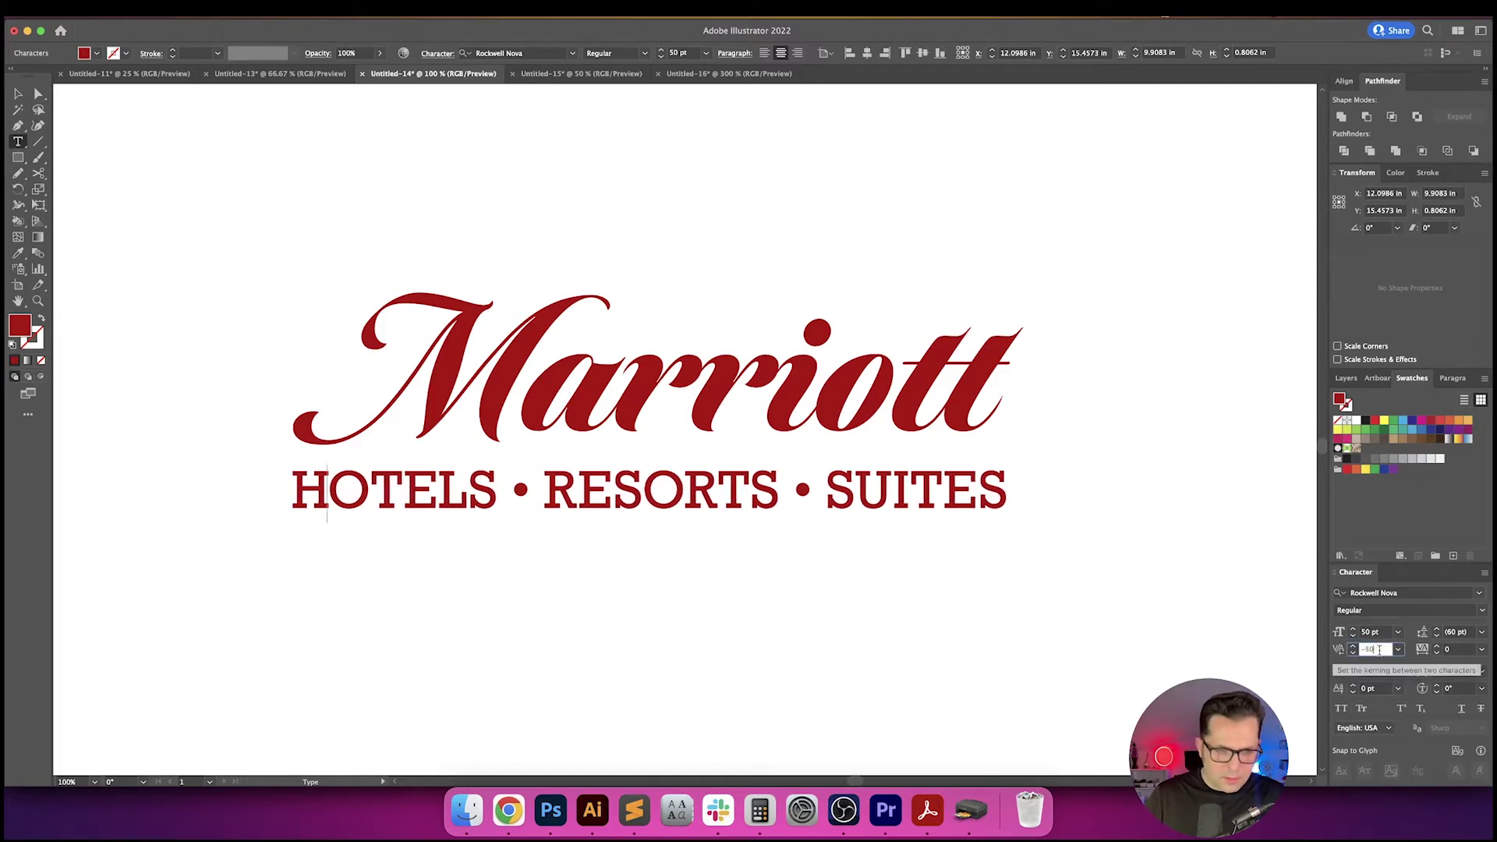
pyautogui.write('-50')
pyautogui.press('Return')
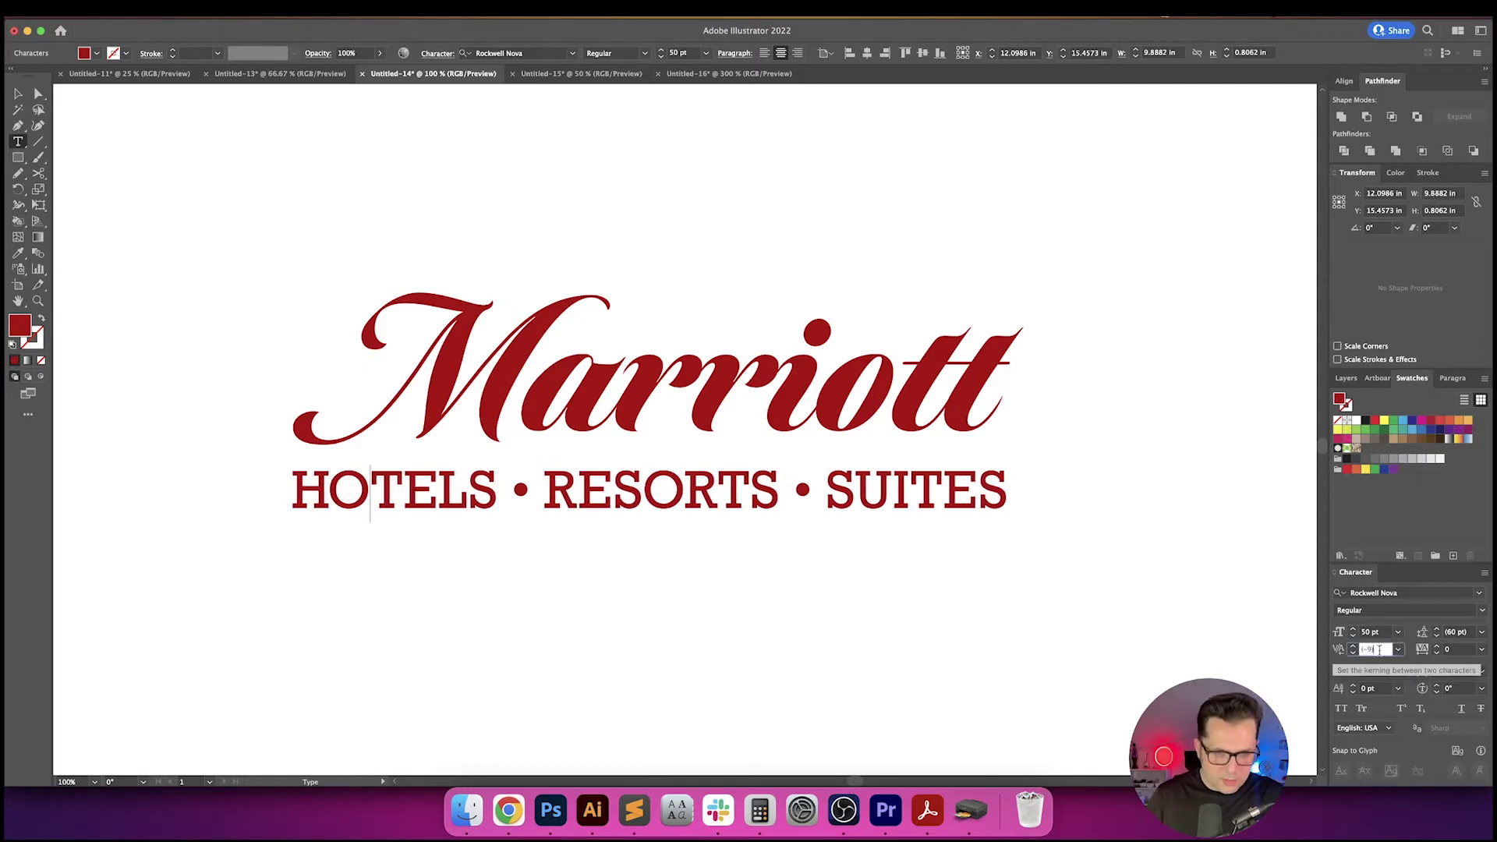
pyautogui.write('-20')
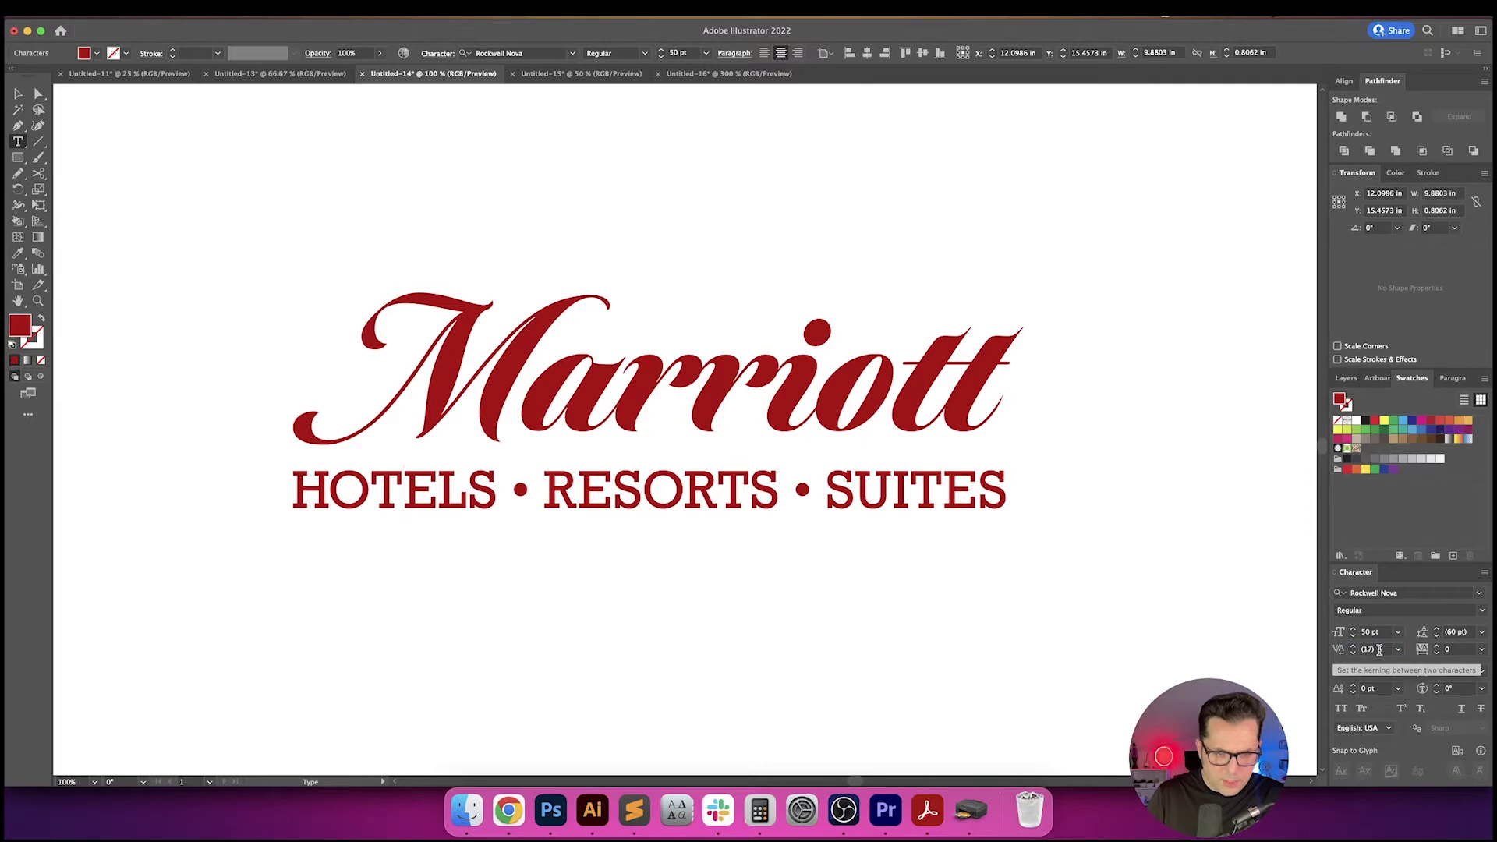
# - Adjust the kerning of the following letter pairs in HOTELS, using values of 20 and 30
pyautogui.write('-20')
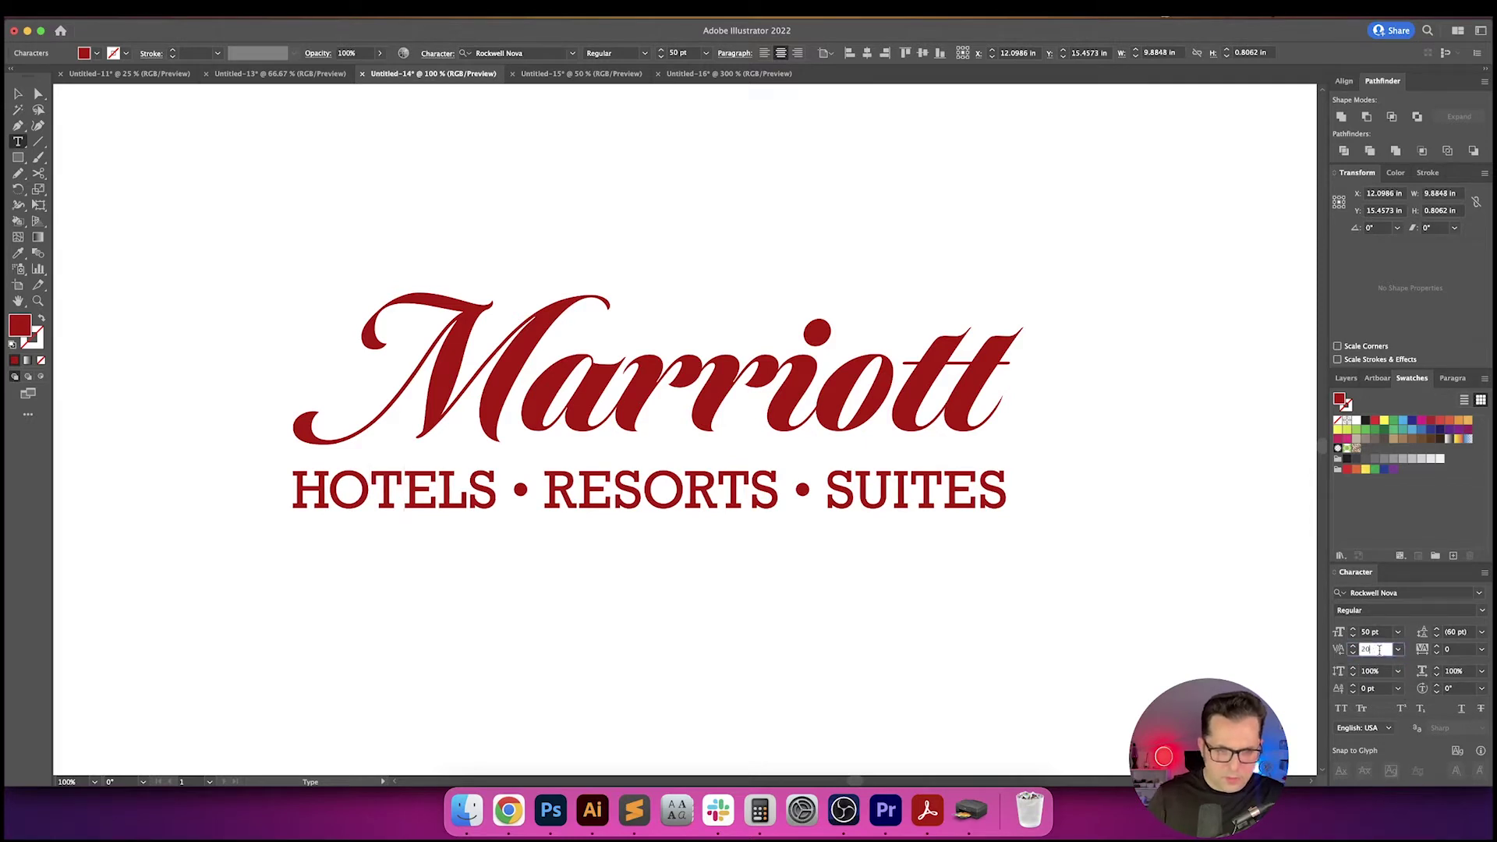
pyautogui.write('30')
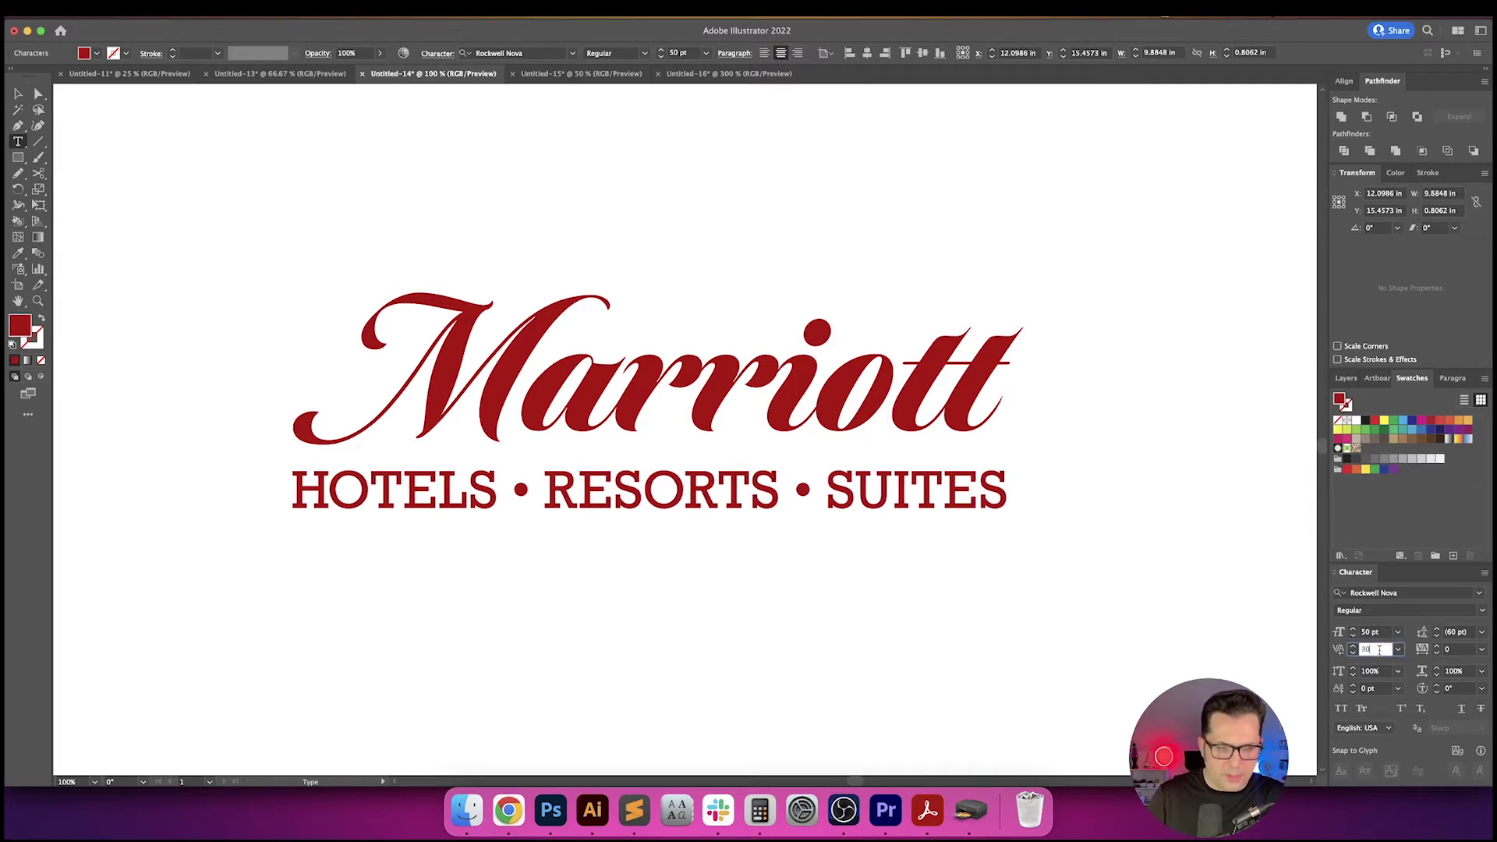
pyautogui.press('Return')
pyautogui.click(1379, 649)
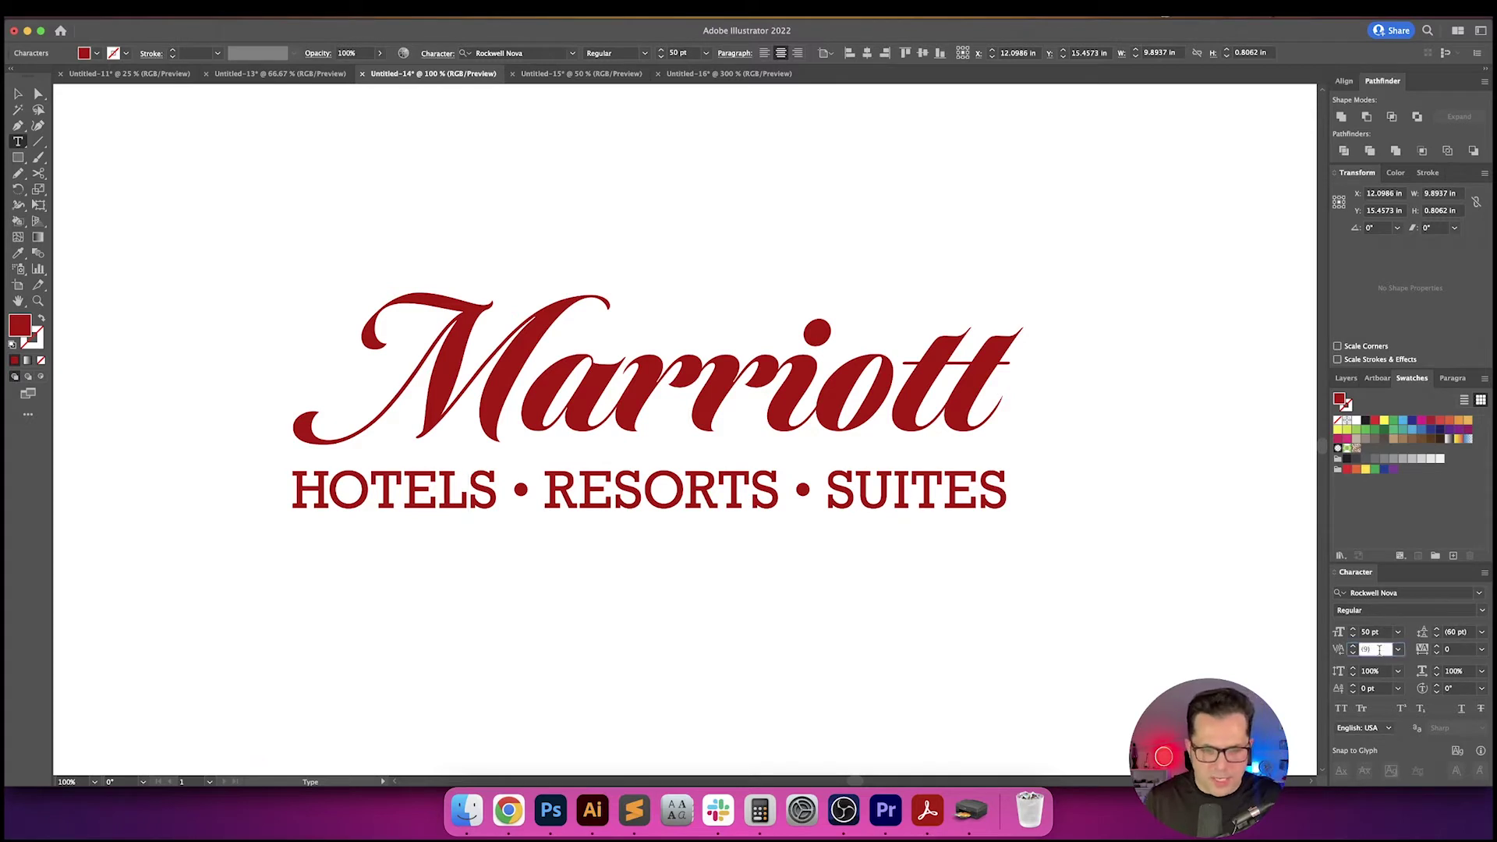
pyautogui.write('20')
pyautogui.press('Return')
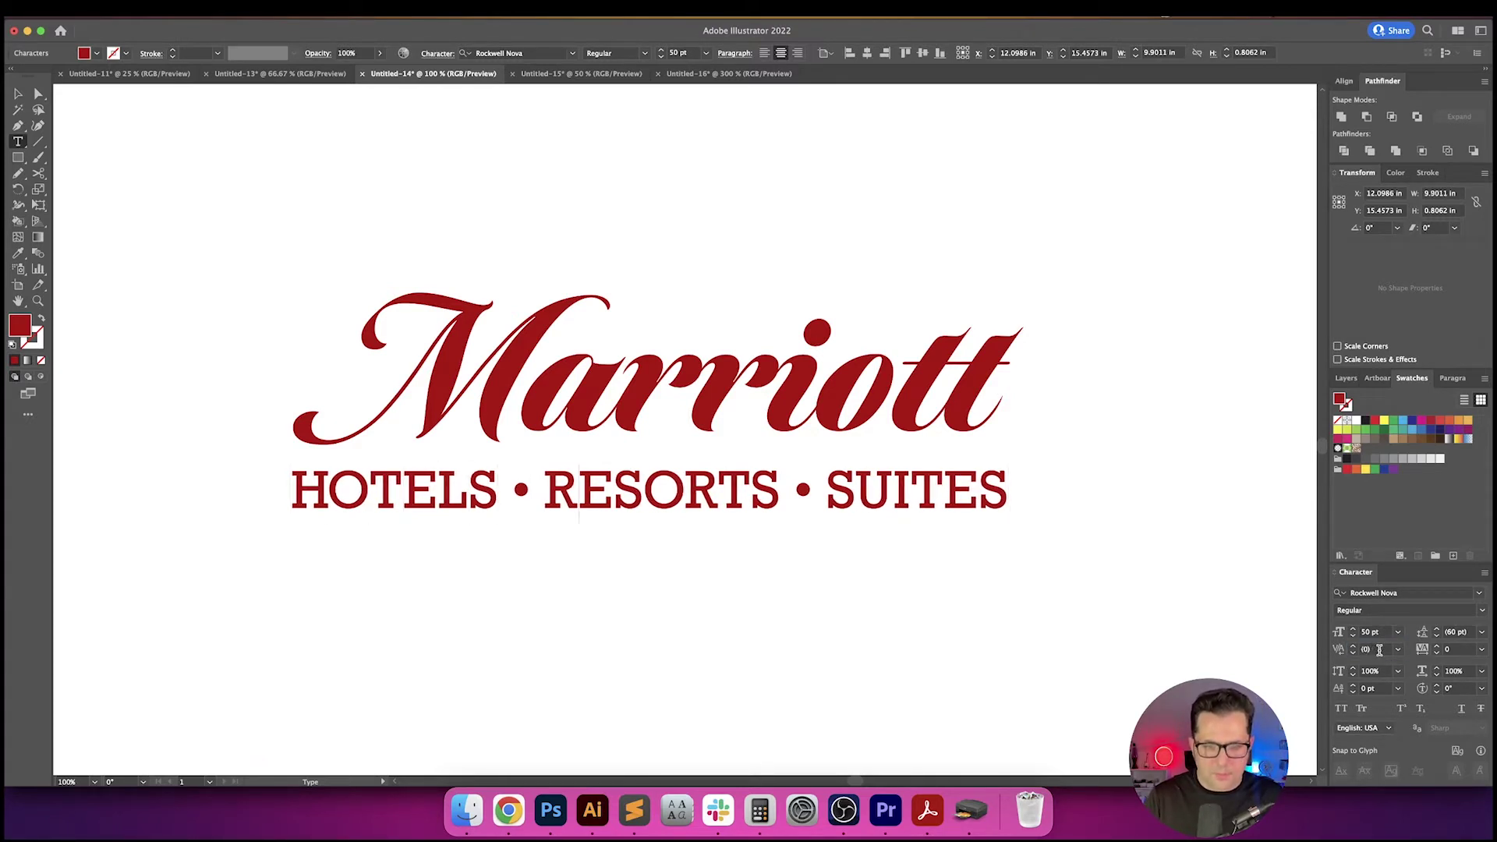
# - Set the kerning between letters near the start of RESORTS to 30
pyautogui.click(1379, 650)
pyautogui.write('30')
pyautogui.press('Return')
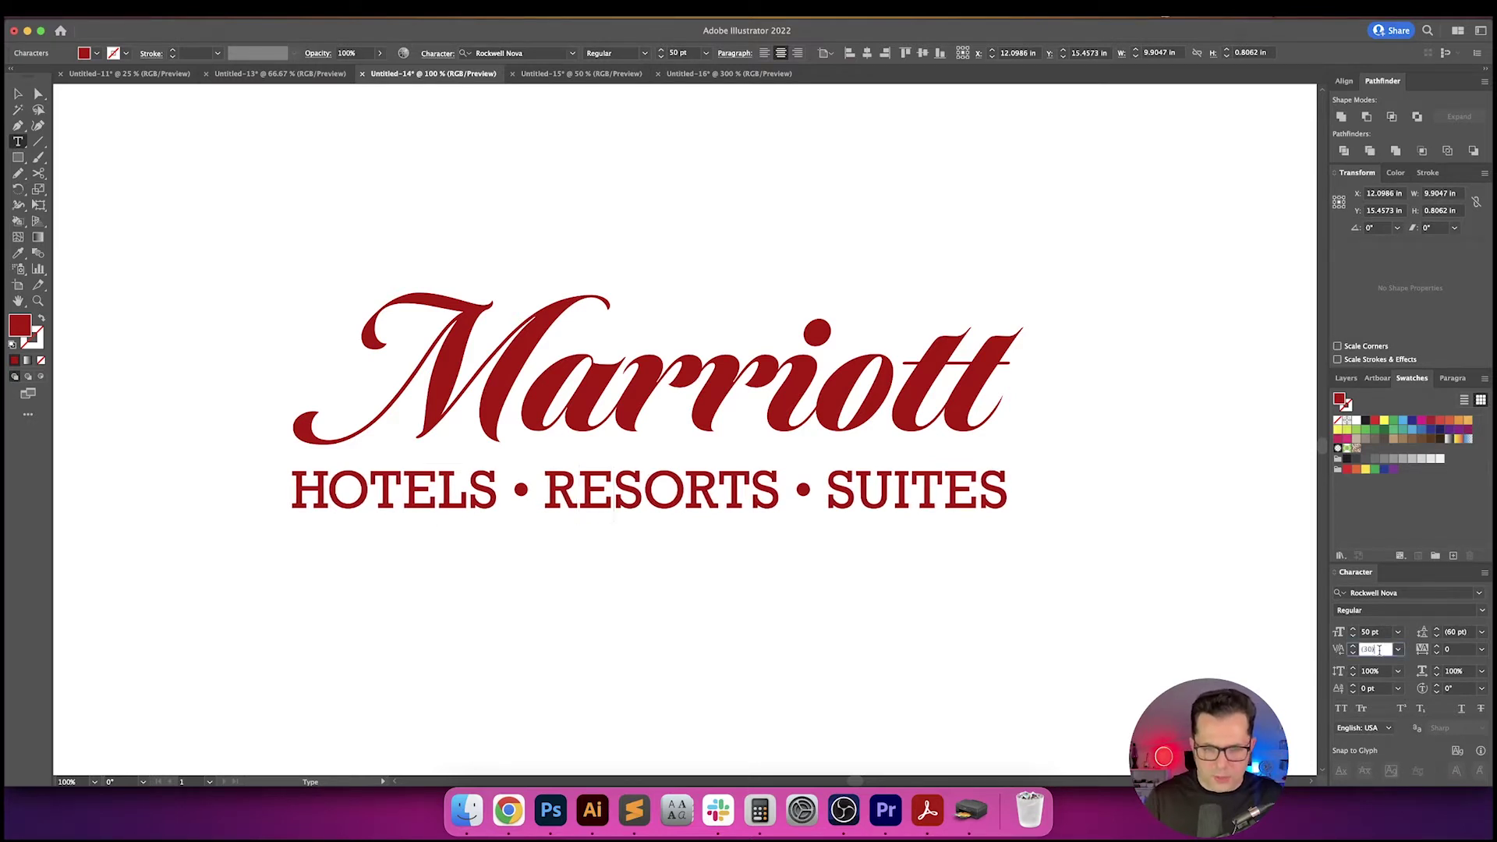
# - Set the kerning of the next letter pairs in RESORTS to 10 and -30
pyautogui.write('10')
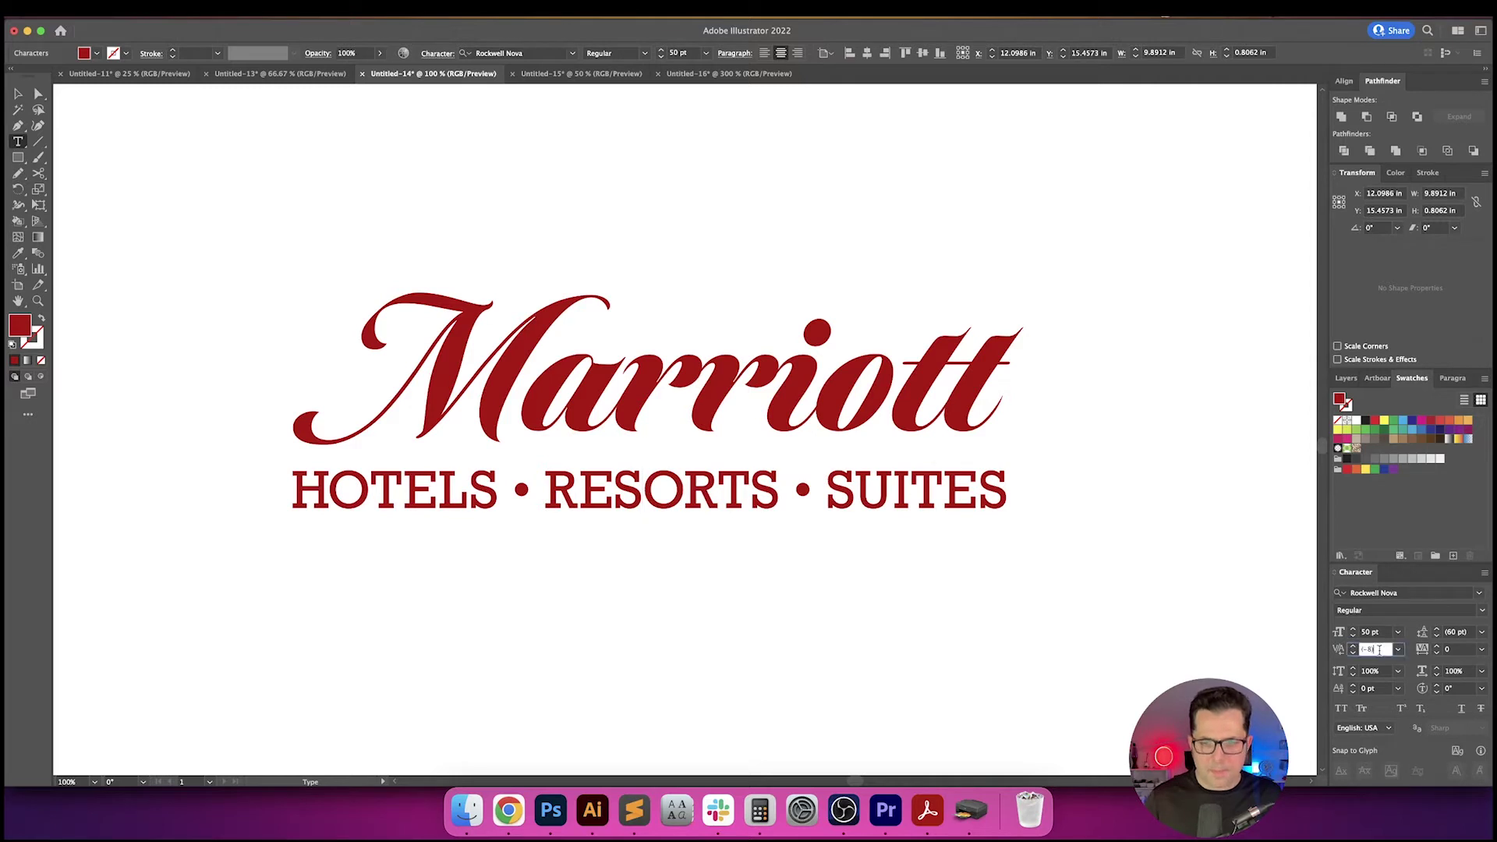
pyautogui.press('BackSpace')
pyautogui.press('BackSpace')
pyautogui.press('BackSpace')
pyautogui.press('BackSpace')
pyautogui.write('-30')
pyautogui.press('Return')
pyautogui.press('Right')
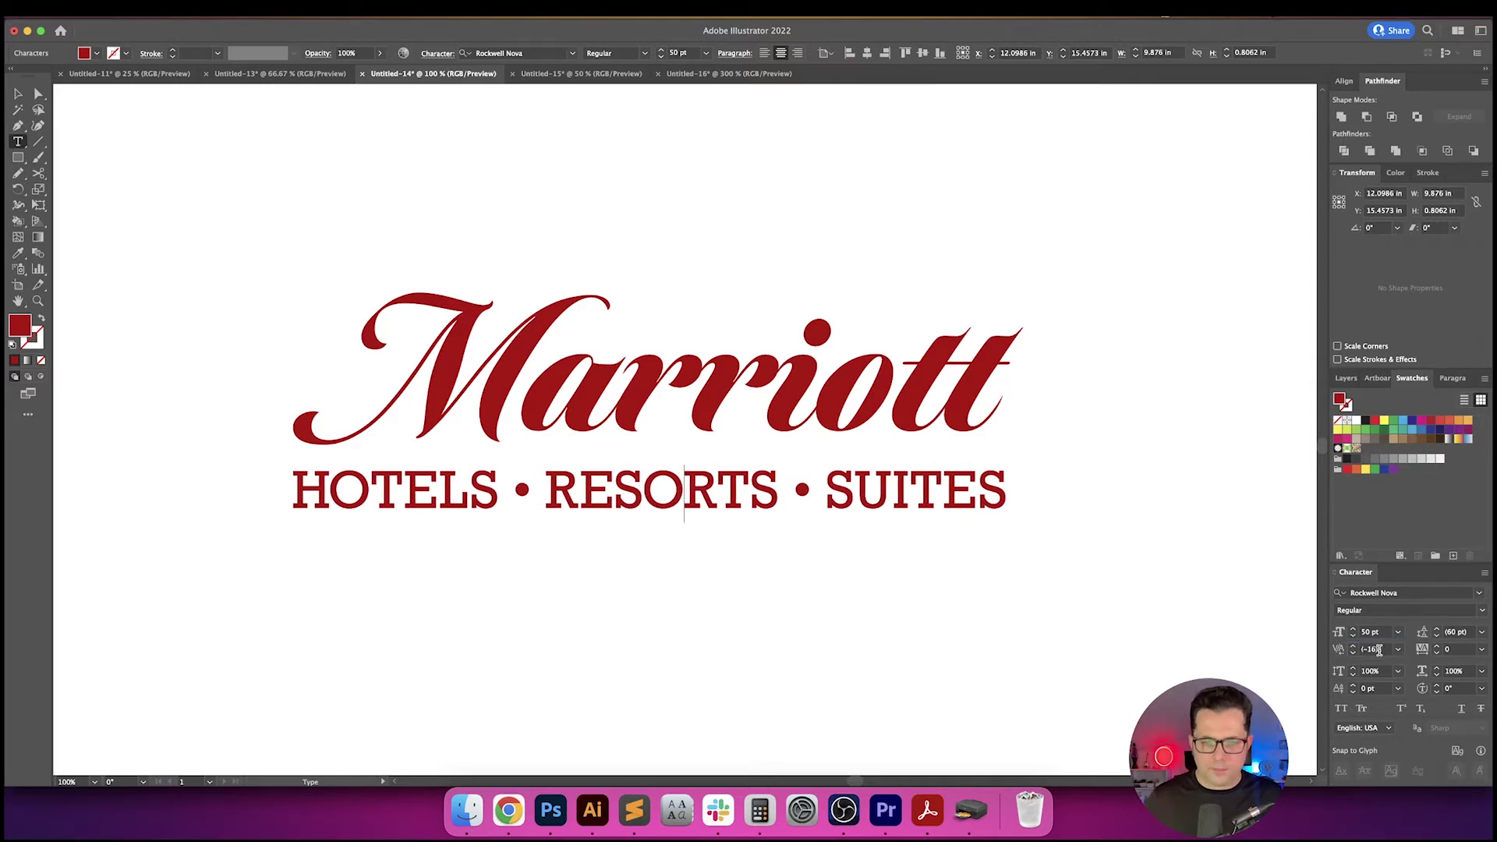
# - Tighten the kerning from the O–R pair onward in RESORTS, using 0 for the last pair adjusted
pyautogui.click(1379, 649)
pyautogui.press('Down')
pyautogui.press('Down')
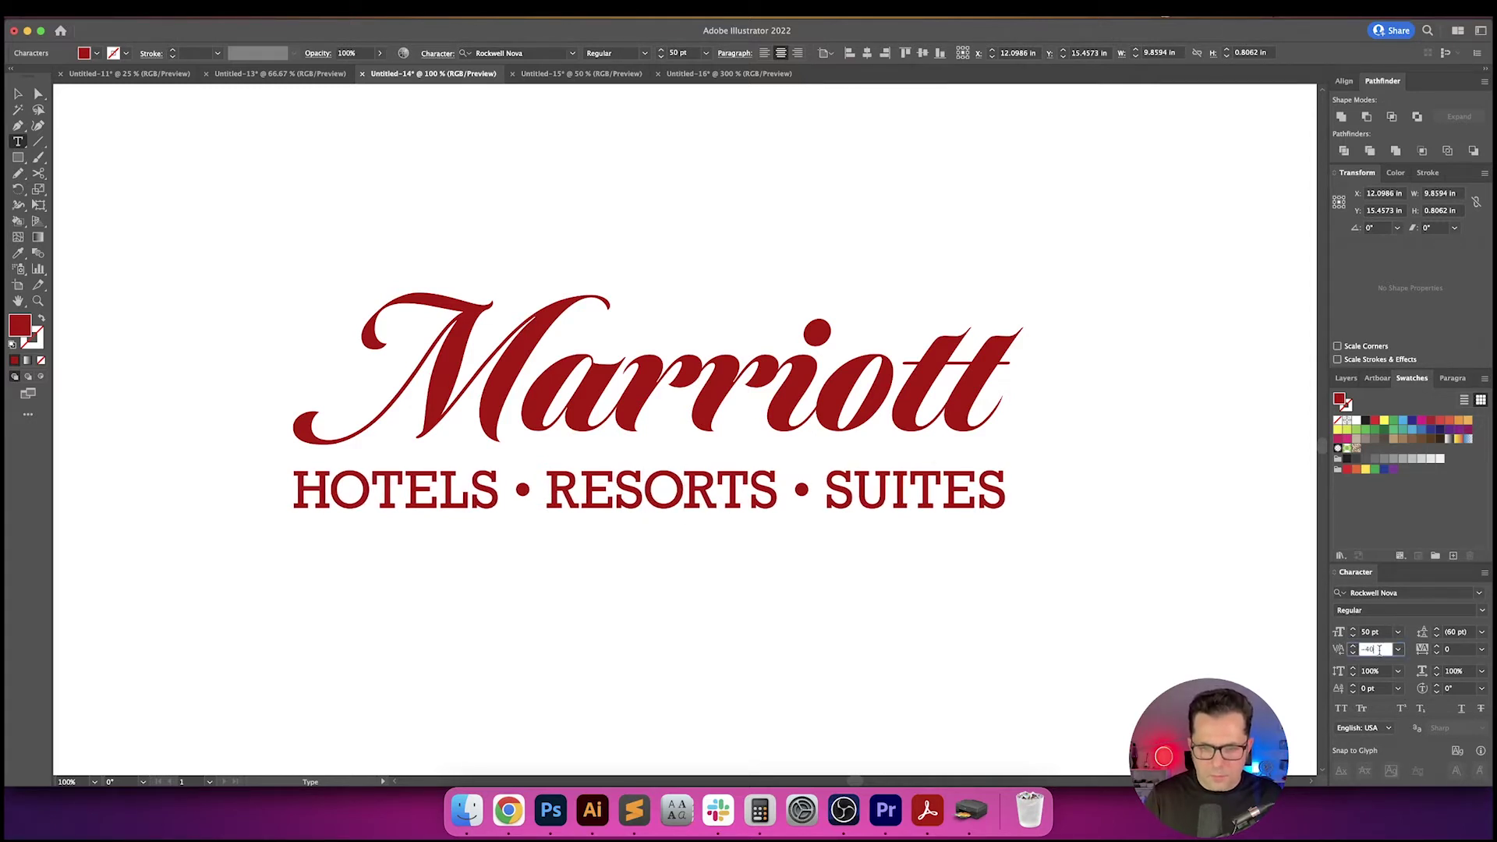
pyautogui.hotkey('shift', 'Down')
pyautogui.hotkey('shift', 'Down')
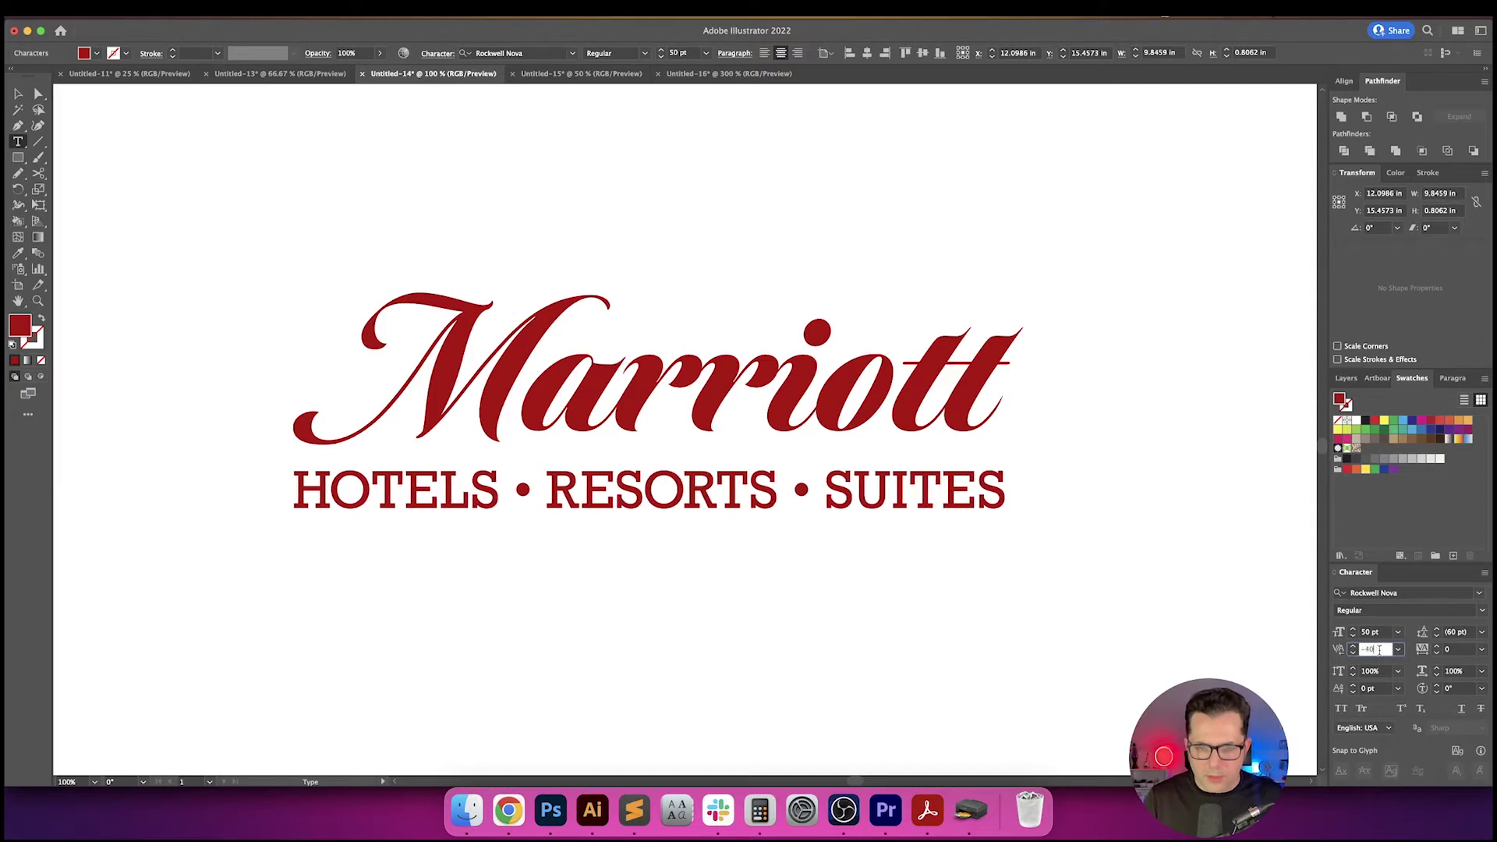
pyautogui.press('Return')
pyautogui.press('Right')
pyautogui.click(1379, 649)
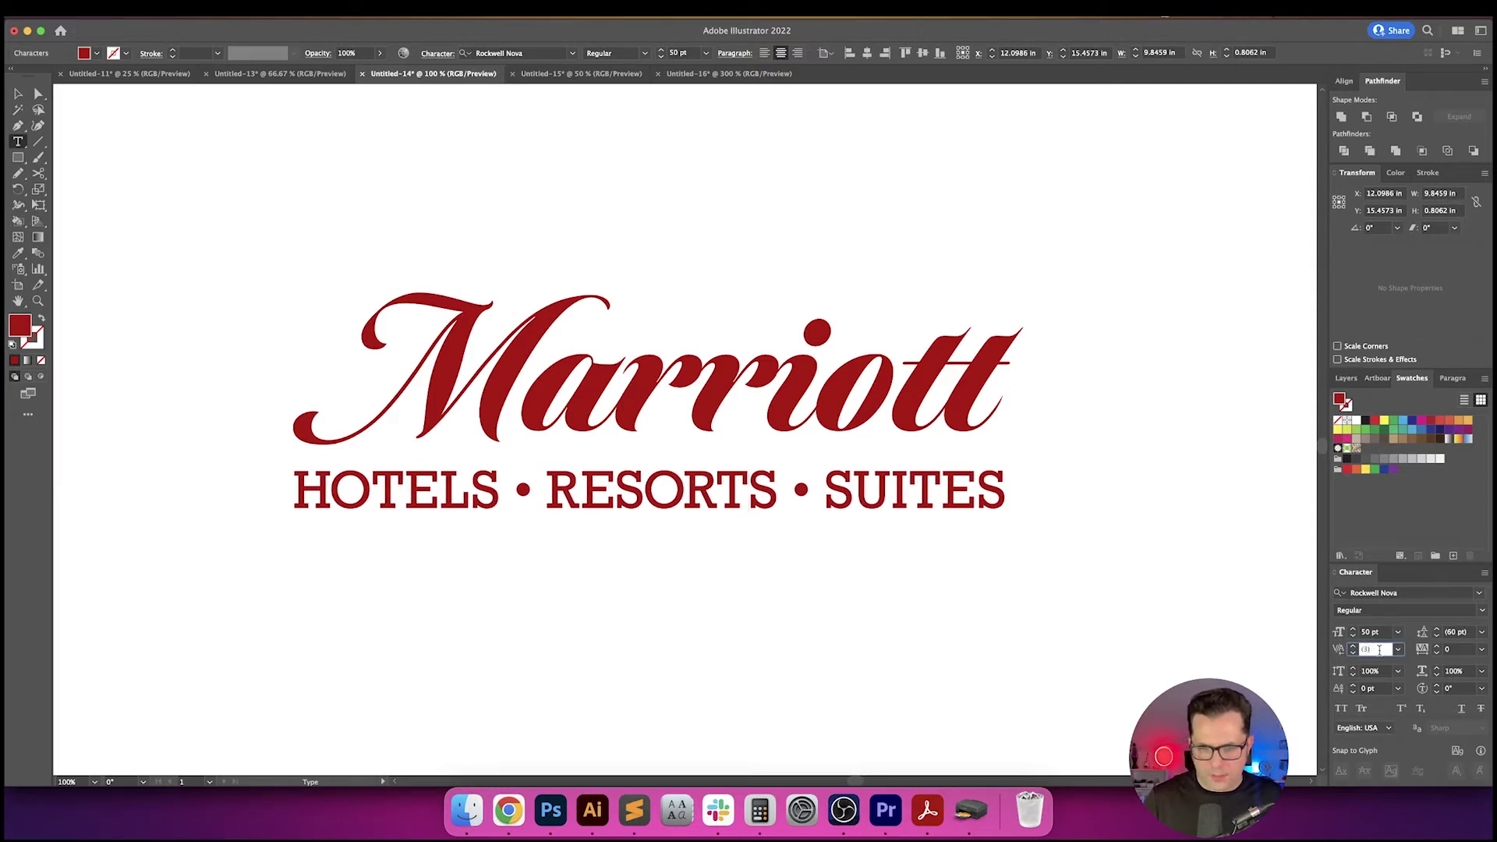
pyautogui.write('0')
pyautogui.press('Return')
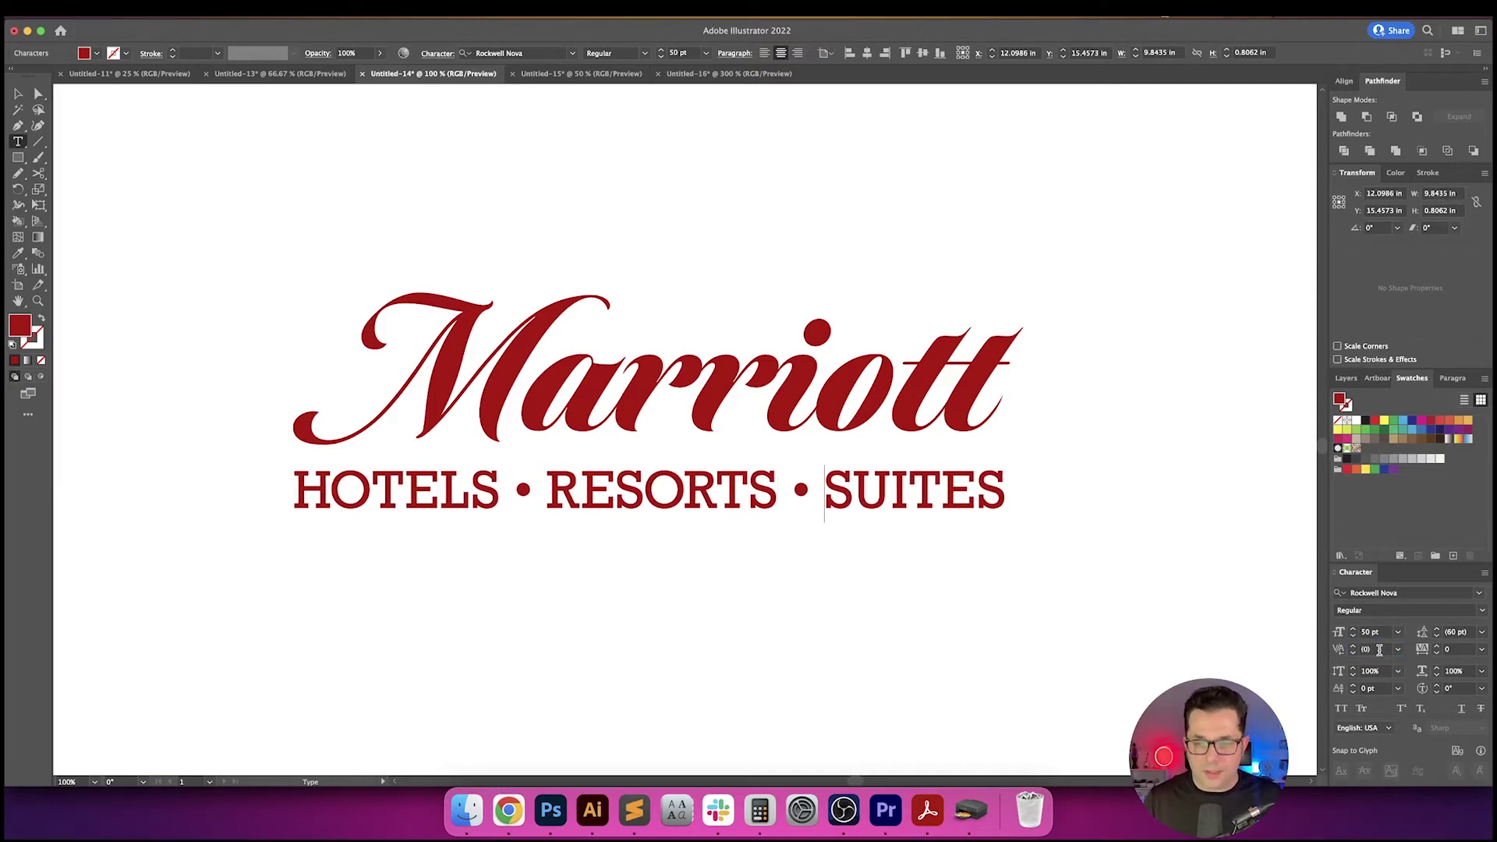
# - Set the kerning of the uneven letter pairs in SUITES to 10 and finish editing the tagline
pyautogui.press('Down')
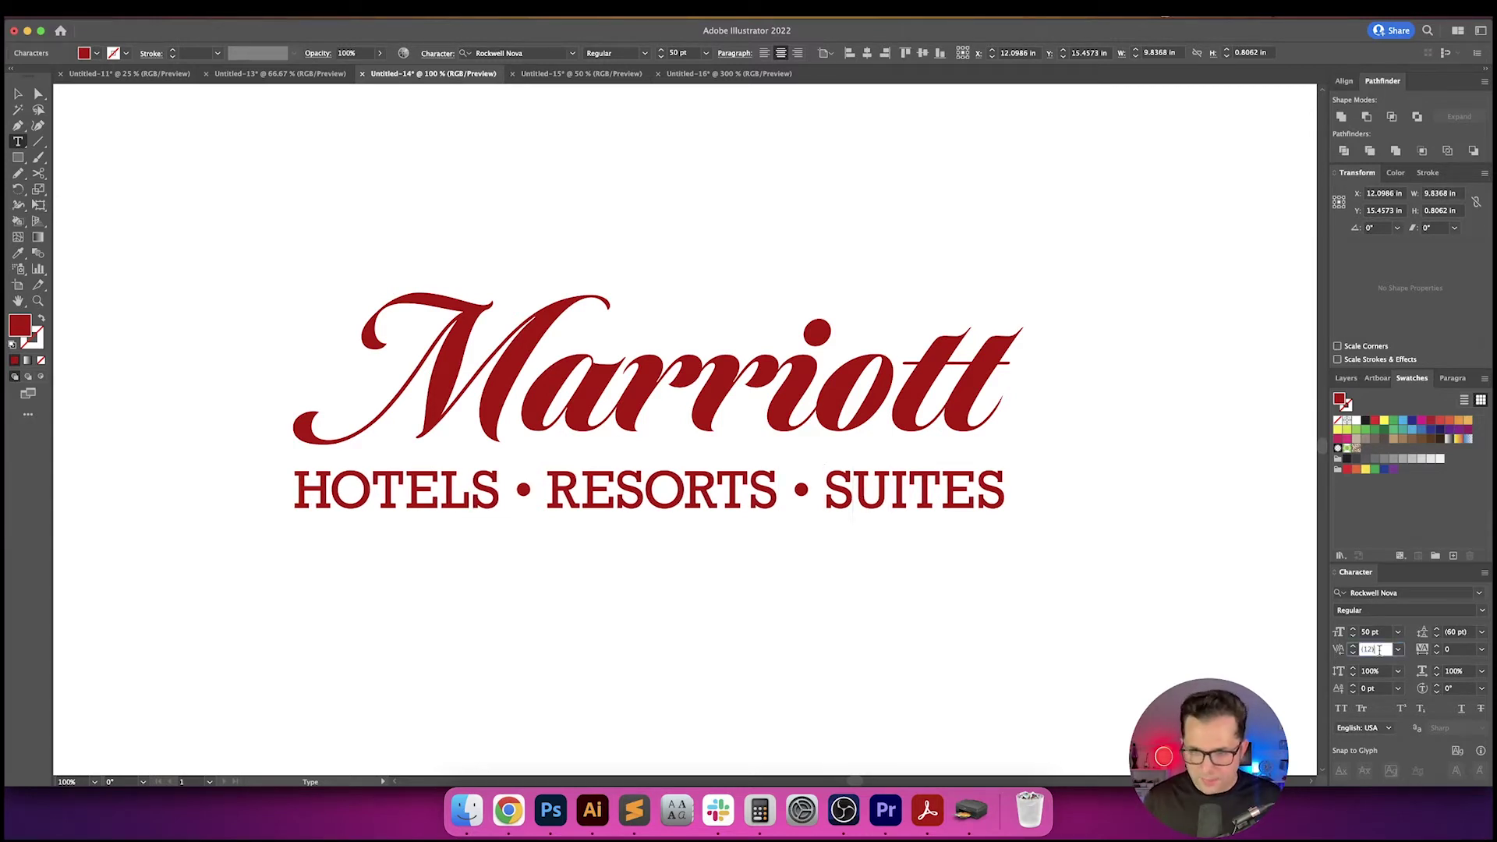
pyautogui.click(1371, 647)
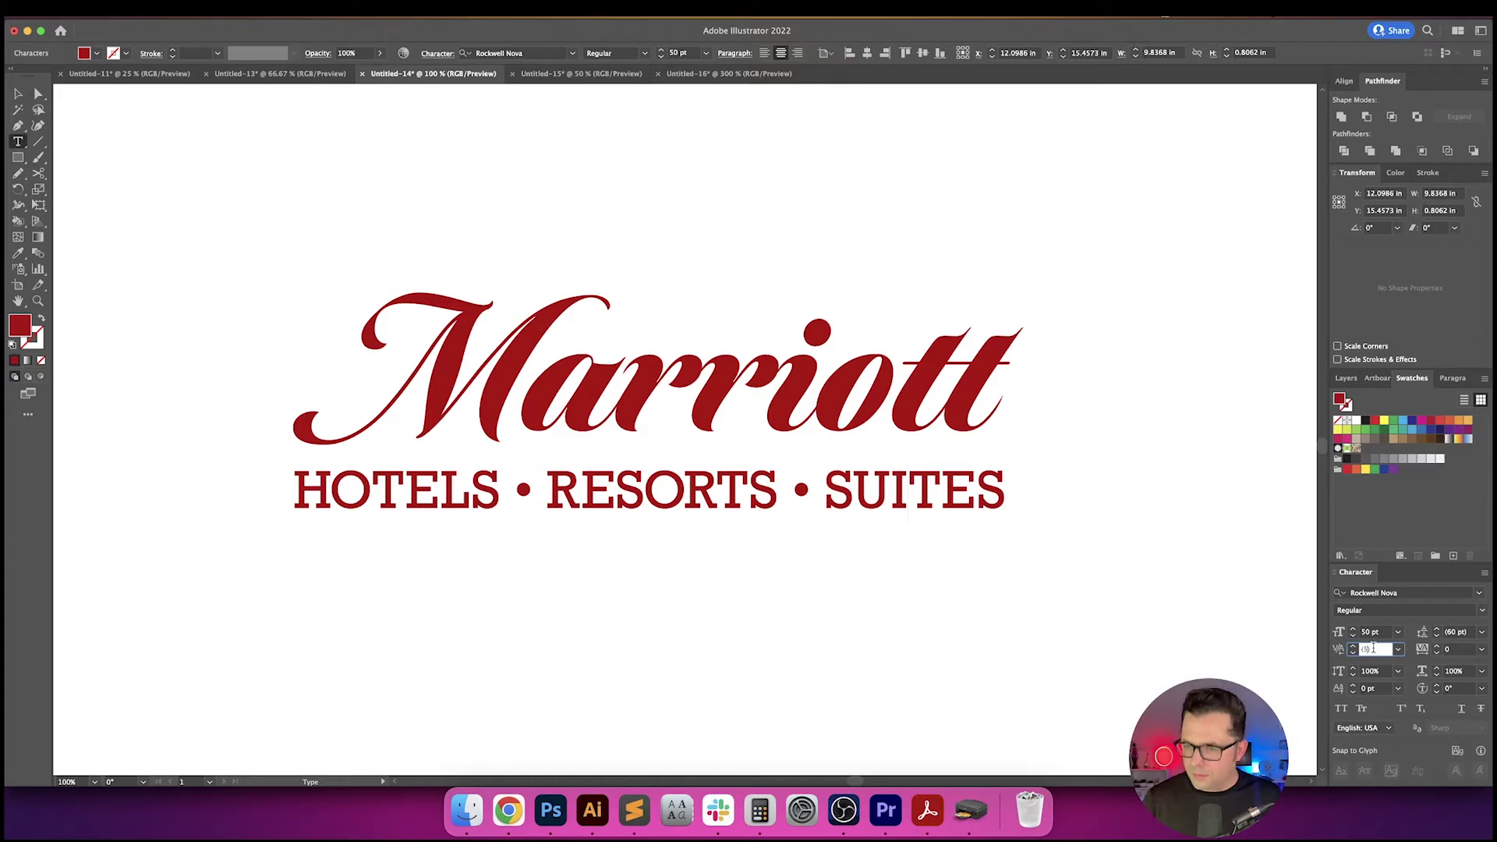
pyautogui.write('10')
pyautogui.press('Return')
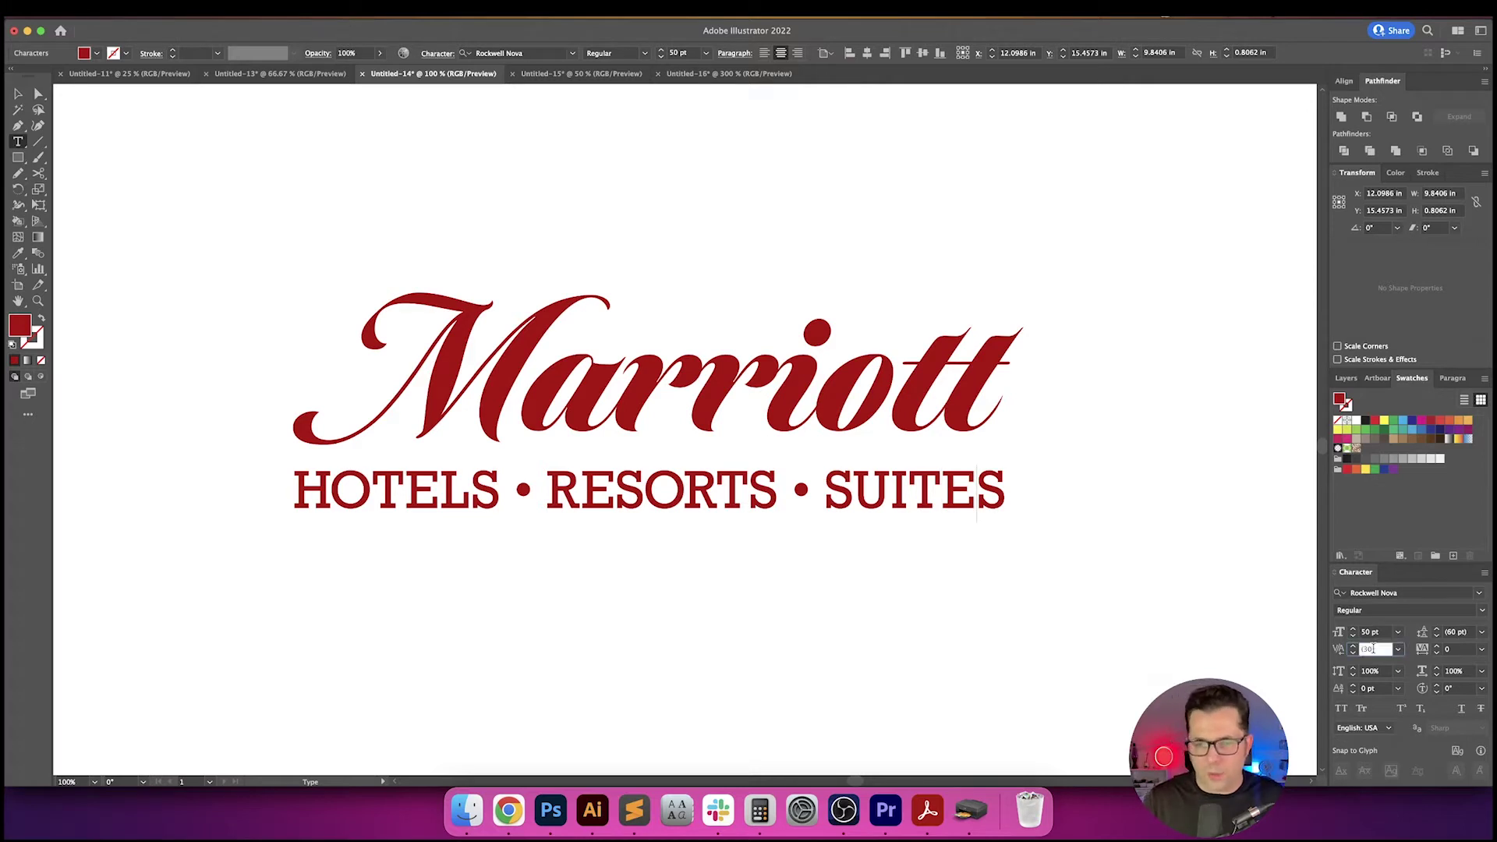
pyautogui.write('10')
pyautogui.press('Return')
pyautogui.press('Escape')
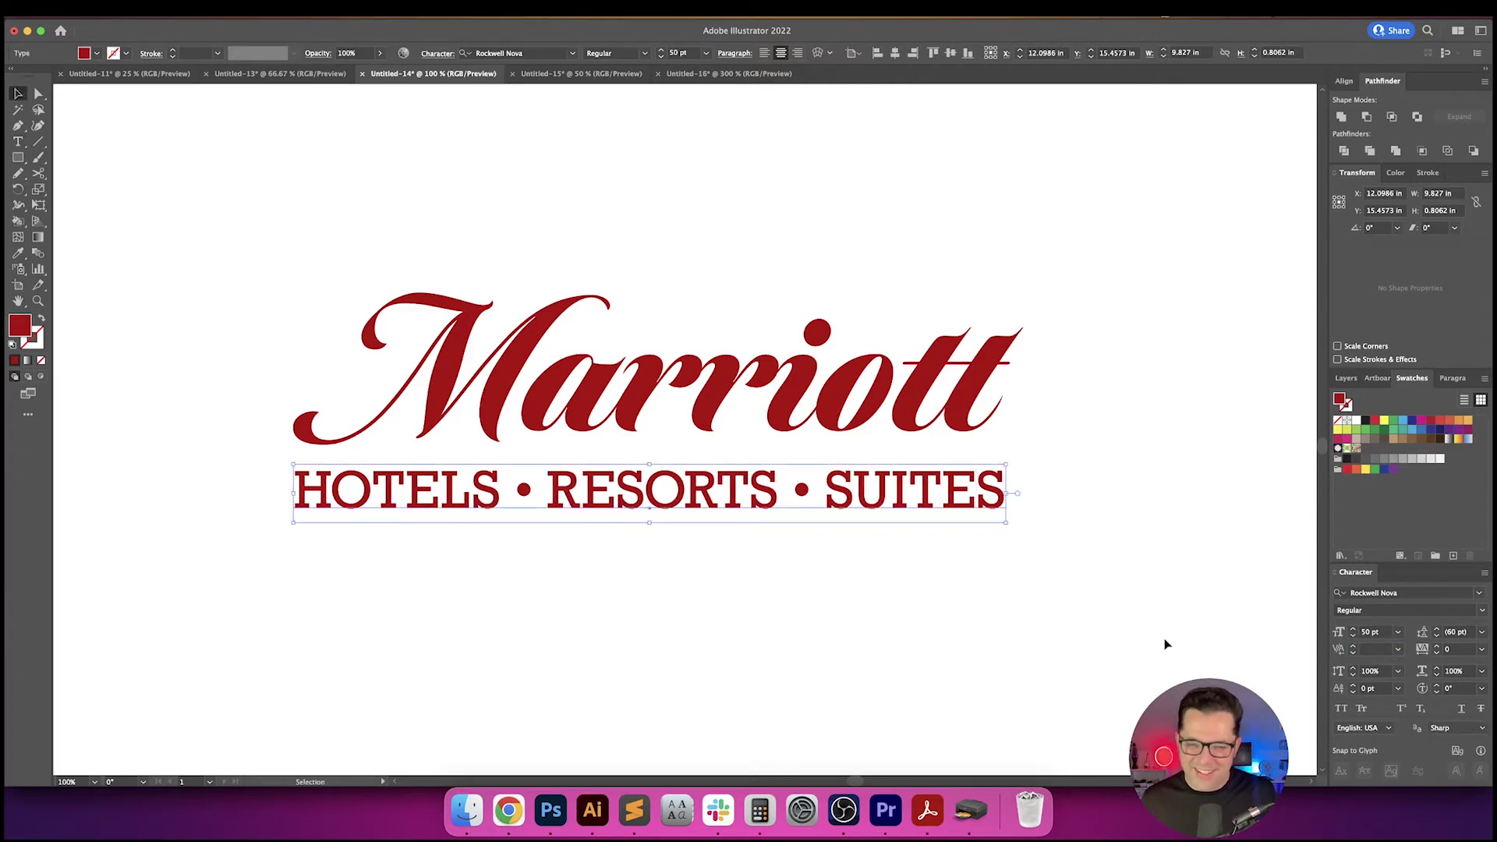
# - Review the kerned script logo alongside the other Marriott logo versions and the name tag beside the artboard
pyautogui.click(724, 622)
pyautogui.scroll(-2, 723, 623)
pyautogui.moveTo(919, 648); pyautogui.dragTo(751, 505)
pyautogui.click(614, 410)
pyautogui.click(815, 469)
pyautogui.scroll(-1, 815, 469)
pyautogui.moveTo(662, 428); pyautogui.dragTo(800, 428)
pyautogui.moveTo(705, 578); pyautogui.dragTo(572, 410)
pyautogui.moveTo(374, 367); pyautogui.dragTo(668, 534)
pyautogui.moveTo(569, 440); pyautogui.dragTo(299, 446)
pyautogui.click(368, 390)
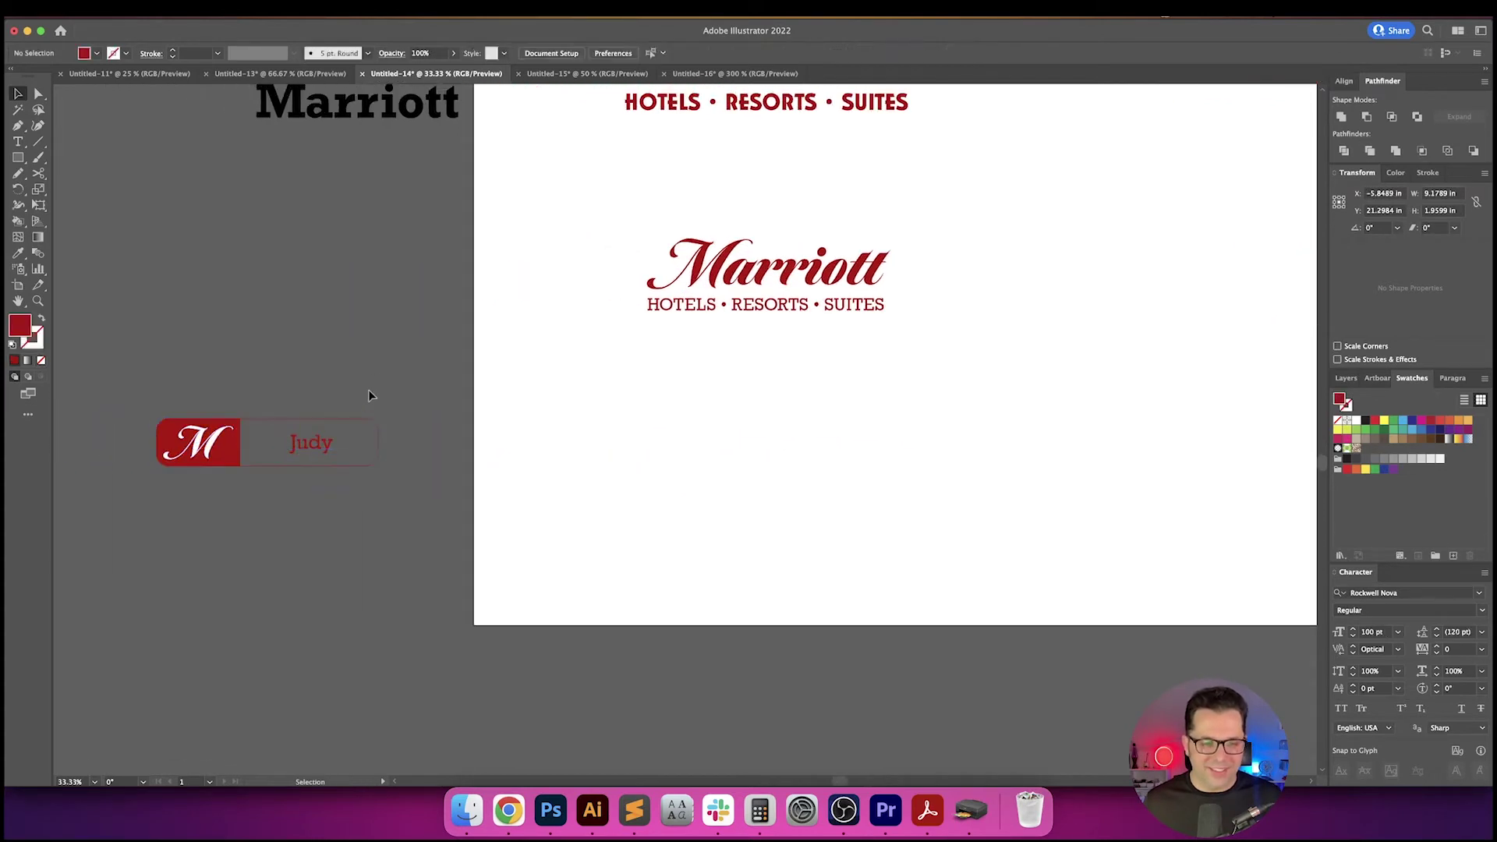
# - Fill the name tag's rounded outline with white sampled from the artboard and send it to the back
pyautogui.moveTo(365, 389); pyautogui.dragTo(359, 479)
pyautogui.press('i')
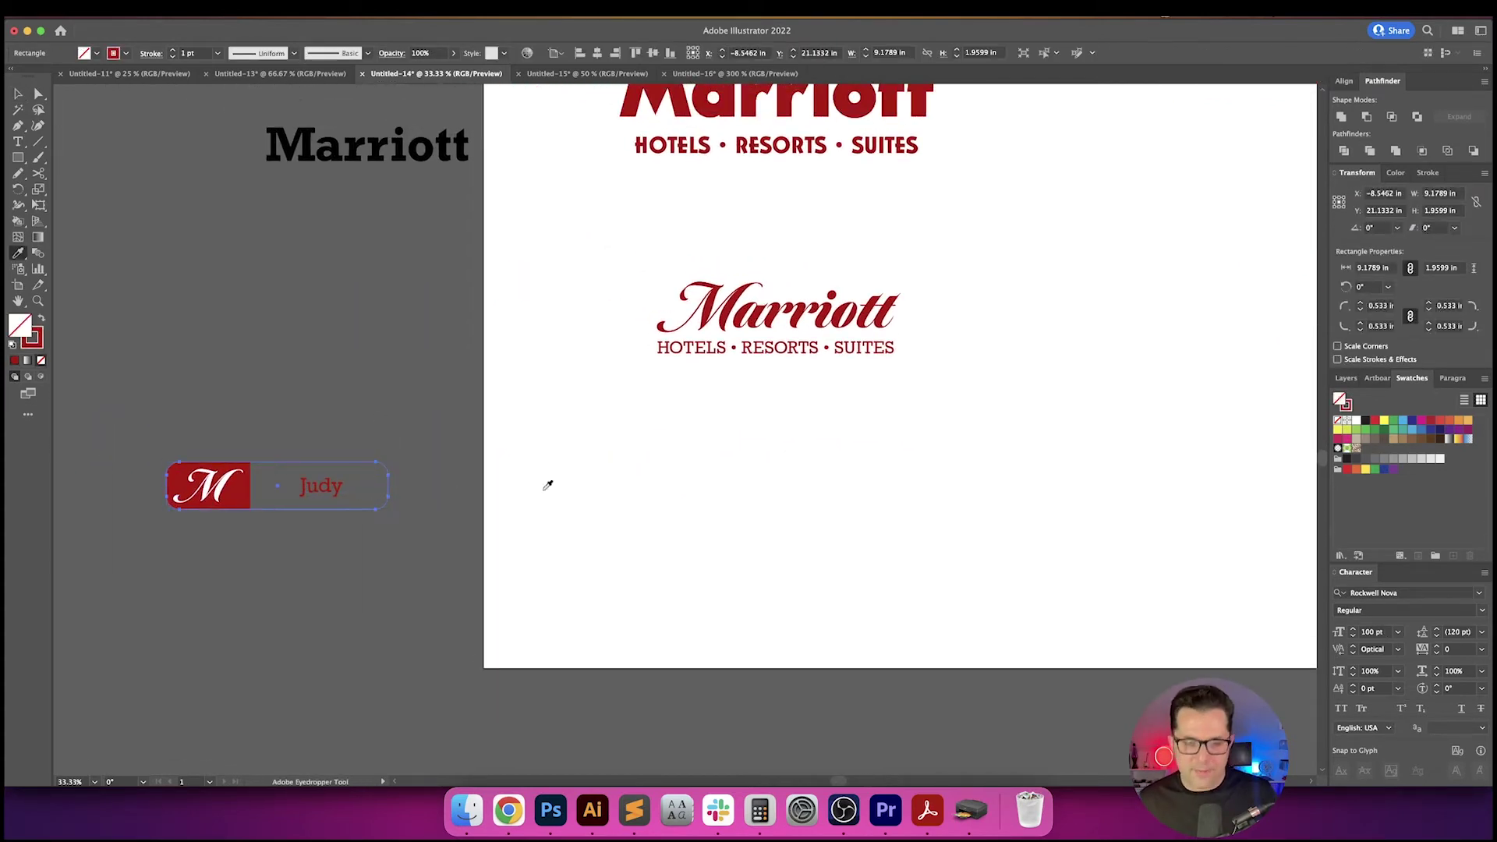
pyautogui.click(657, 492)
pyautogui.press('v')
pyautogui.press('super+shift+[')
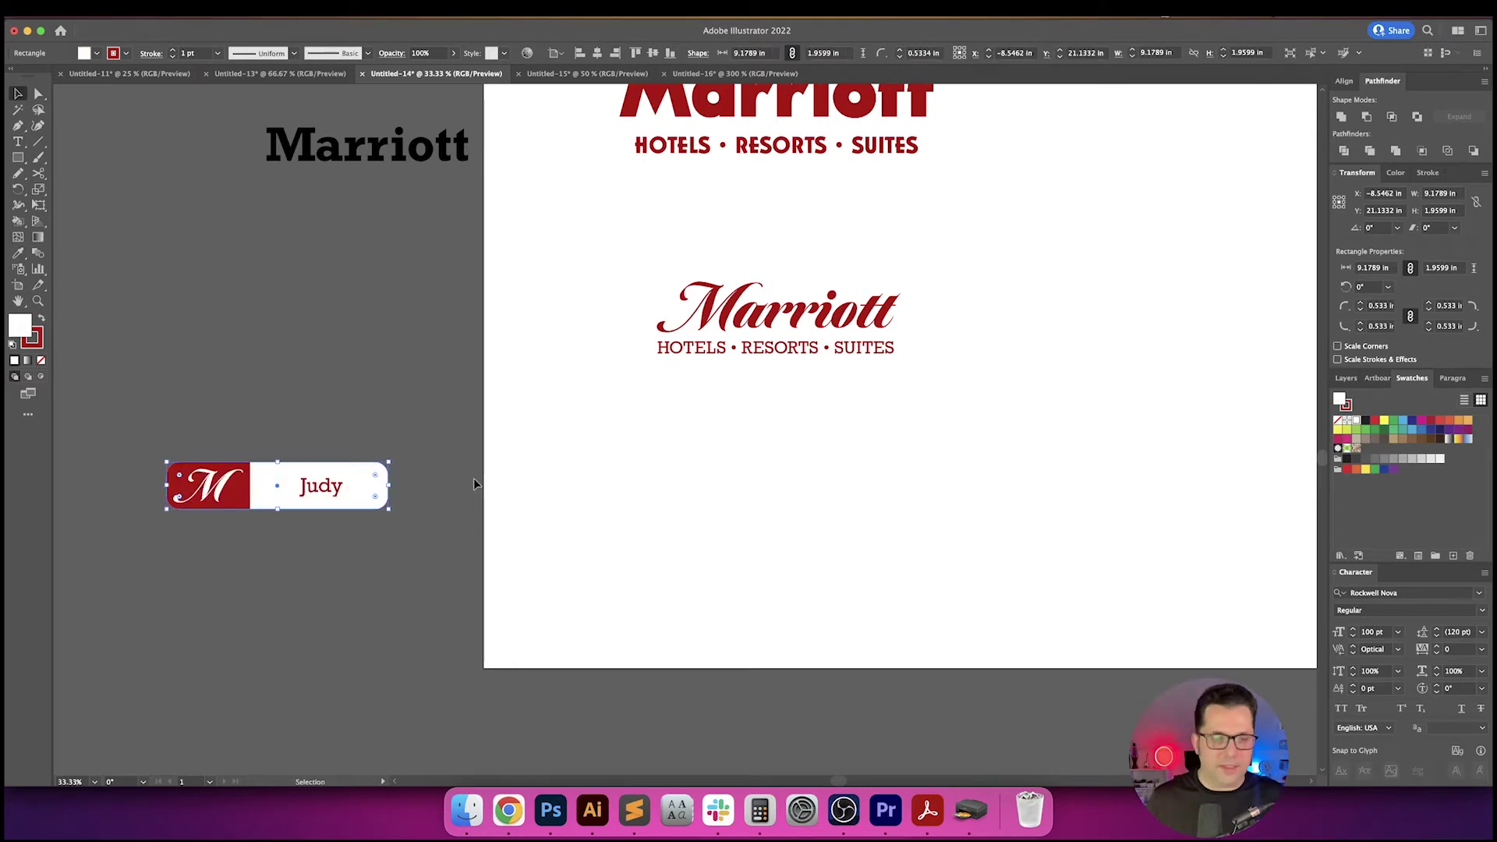
pyautogui.click(535, 481)
# - Place a copy of the name tag's red M block on the artboard, centred below the script logo's tagline
pyautogui.moveTo(625, 483); pyautogui.dragTo(435, 498)
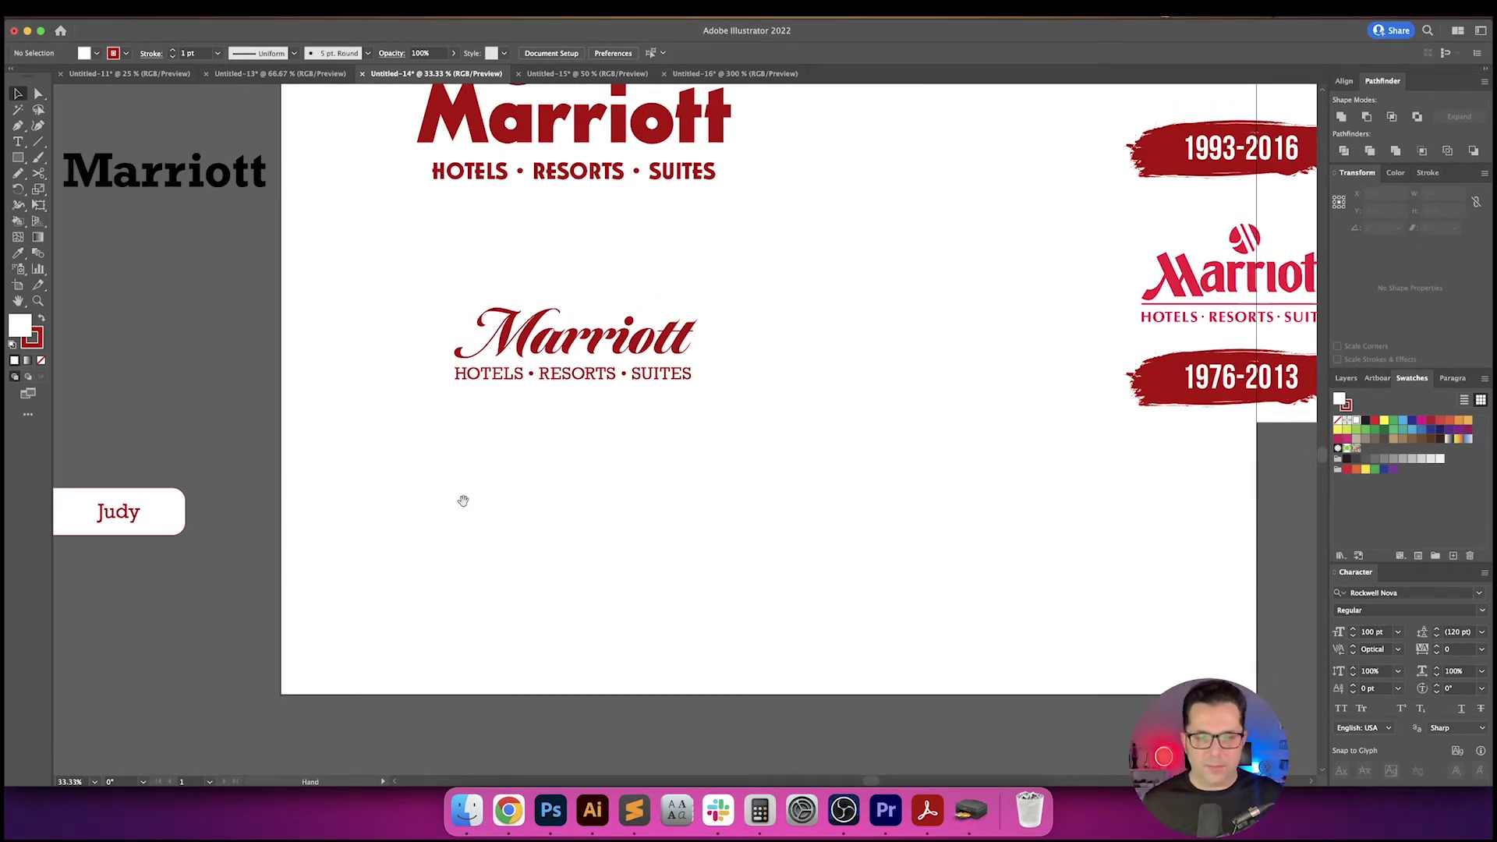
pyautogui.moveTo(463, 500); pyautogui.dragTo(450, 539)
pyautogui.moveTo(421, 343); pyautogui.dragTo(675, 556)
pyautogui.click(688, 479)
pyautogui.moveTo(347, 567); pyautogui.dragTo(491, 514)
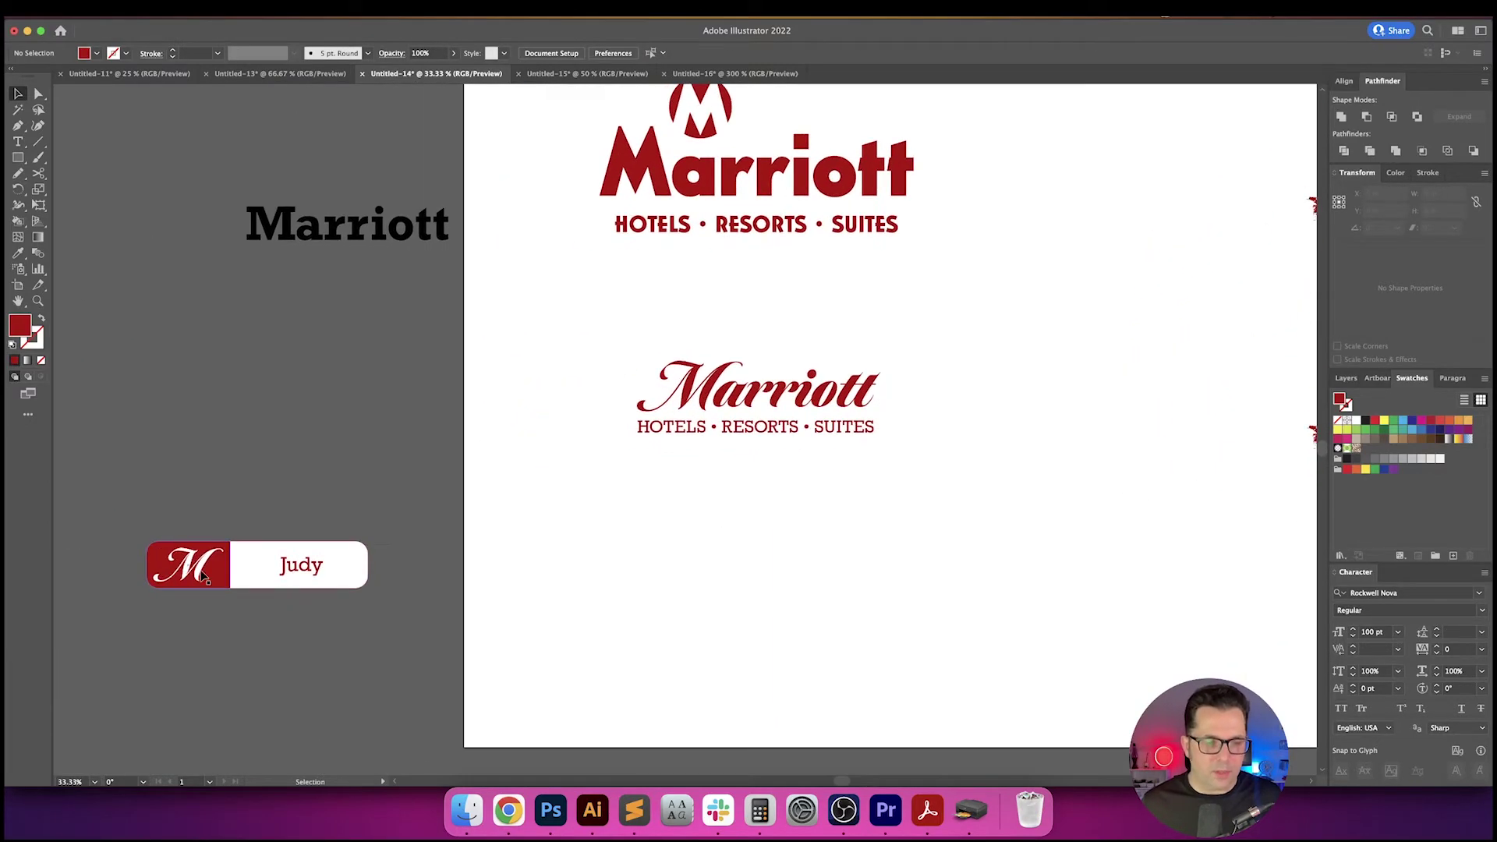
pyautogui.moveTo(187, 598); pyautogui.dragTo(734, 489)
pyautogui.click(849, 488)
# - Set the radius of the copied M block's upper-left corner to 0.5 in
pyautogui.press('a')
pyautogui.click(675, 495)
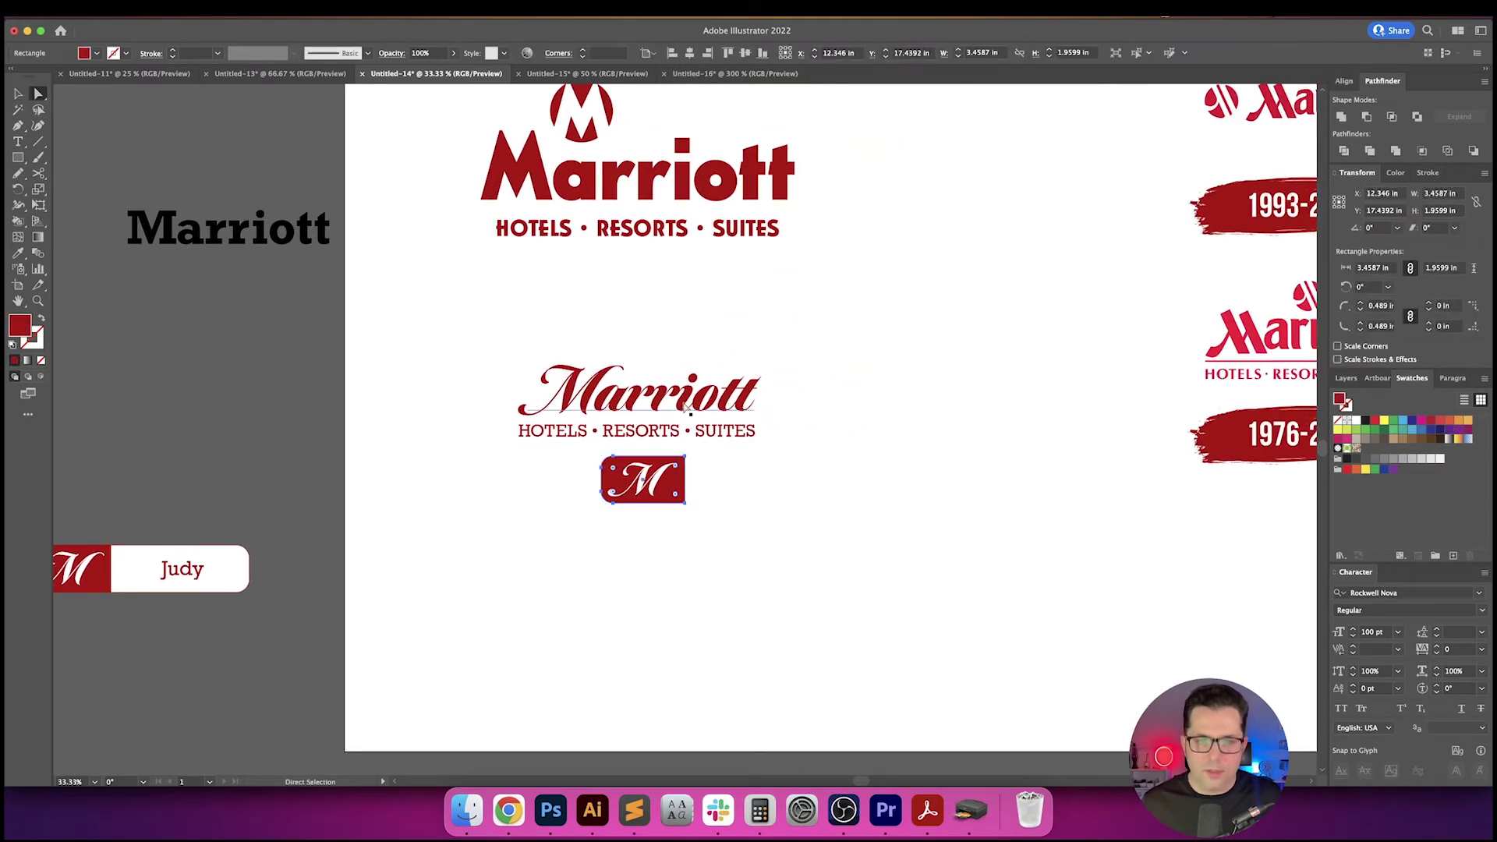
pyautogui.click(574, 462)
pyautogui.click(607, 462)
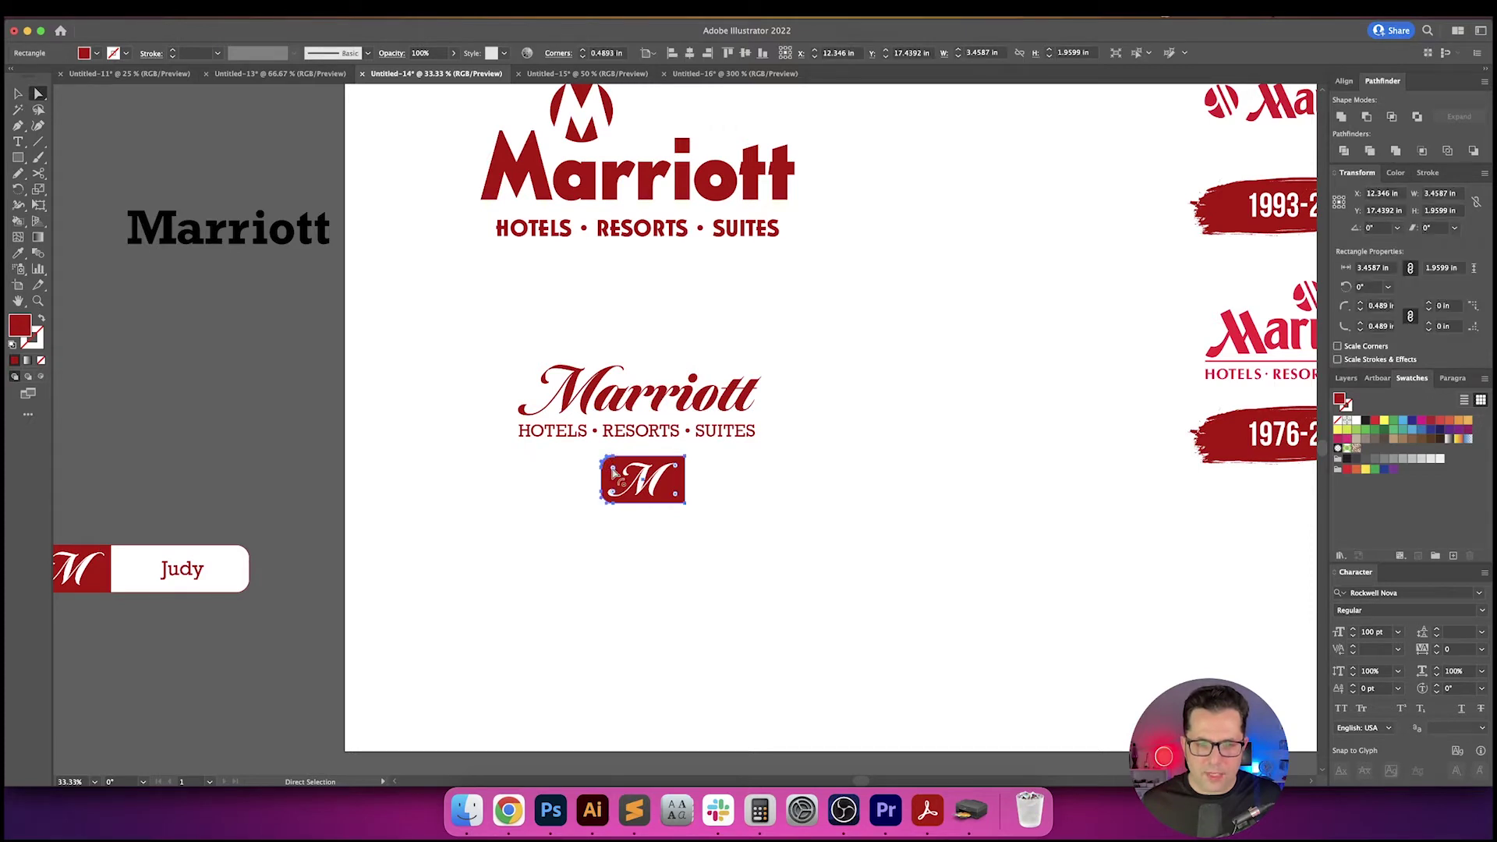
pyautogui.click(606, 51)
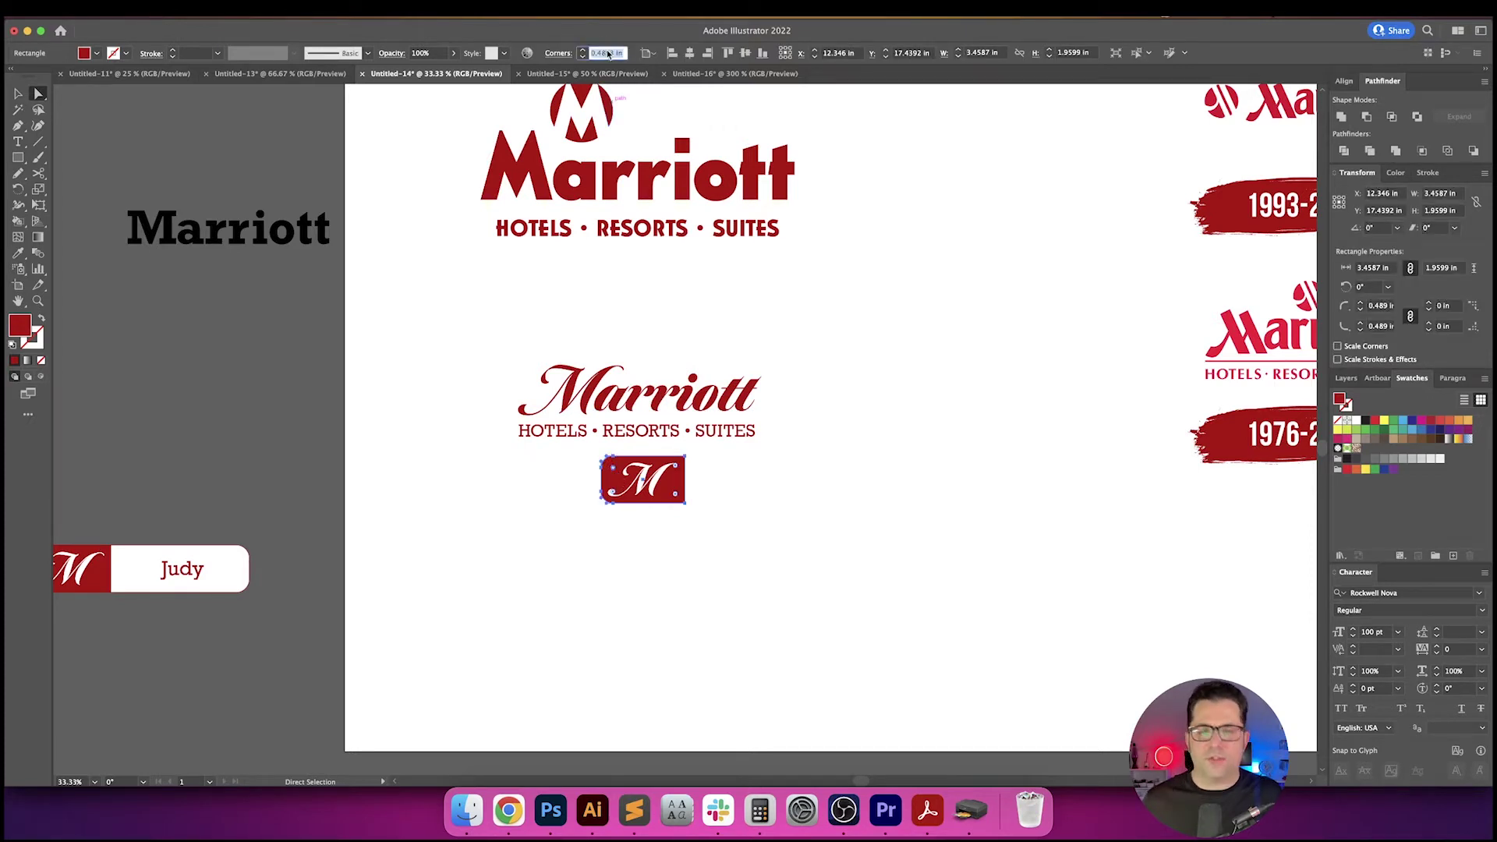
pyautogui.press('Return')
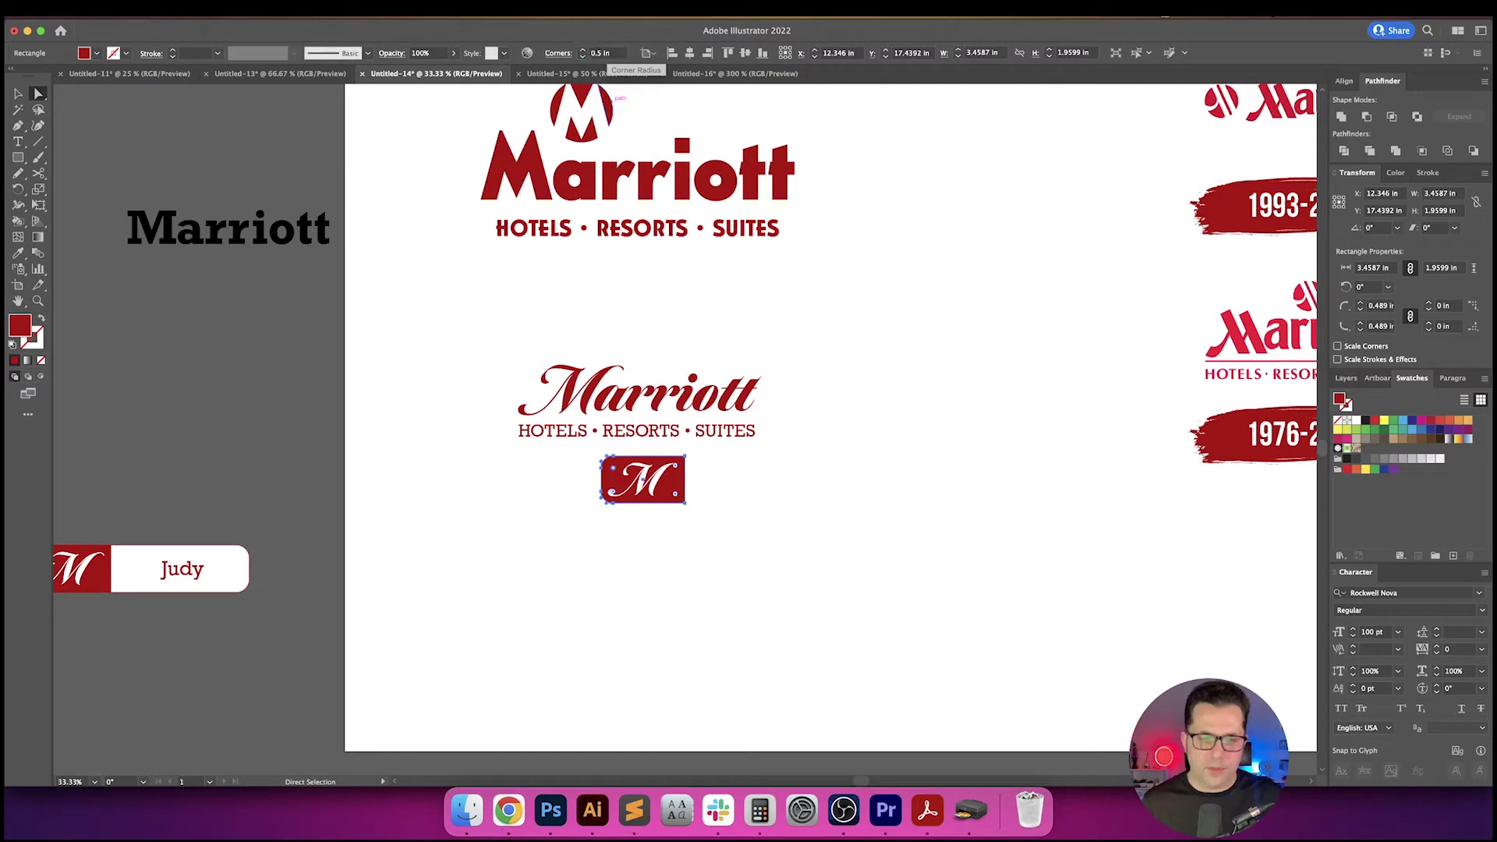
# - Round the square right-hand corners of the M block with a 0.5 in radius
pyautogui.press('v')
pyautogui.click(695, 477)
pyautogui.press('a')
pyautogui.click(681, 478)
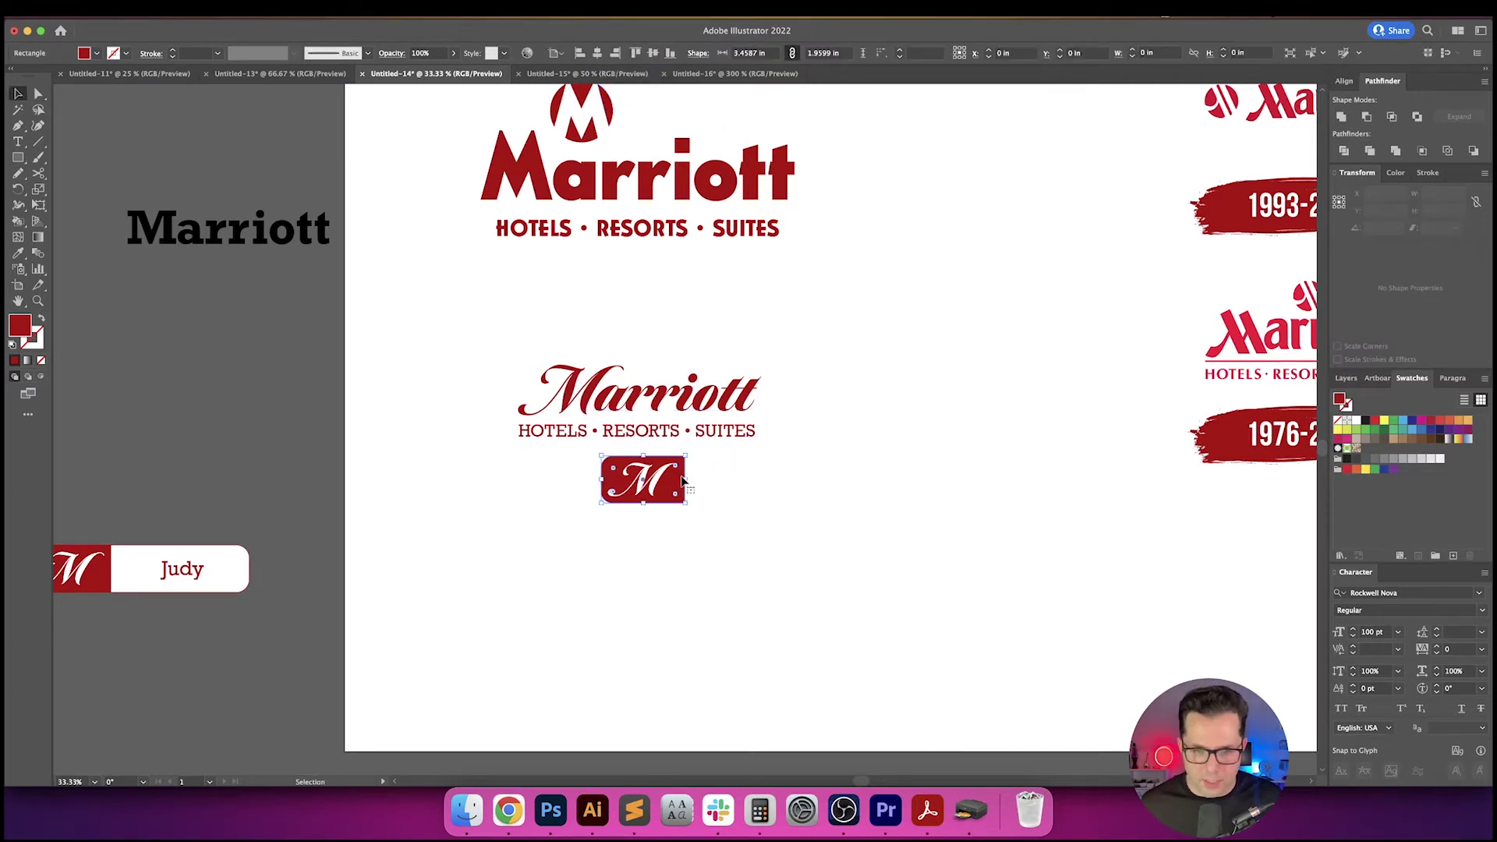
pyautogui.click(610, 57)
pyautogui.write('.5')
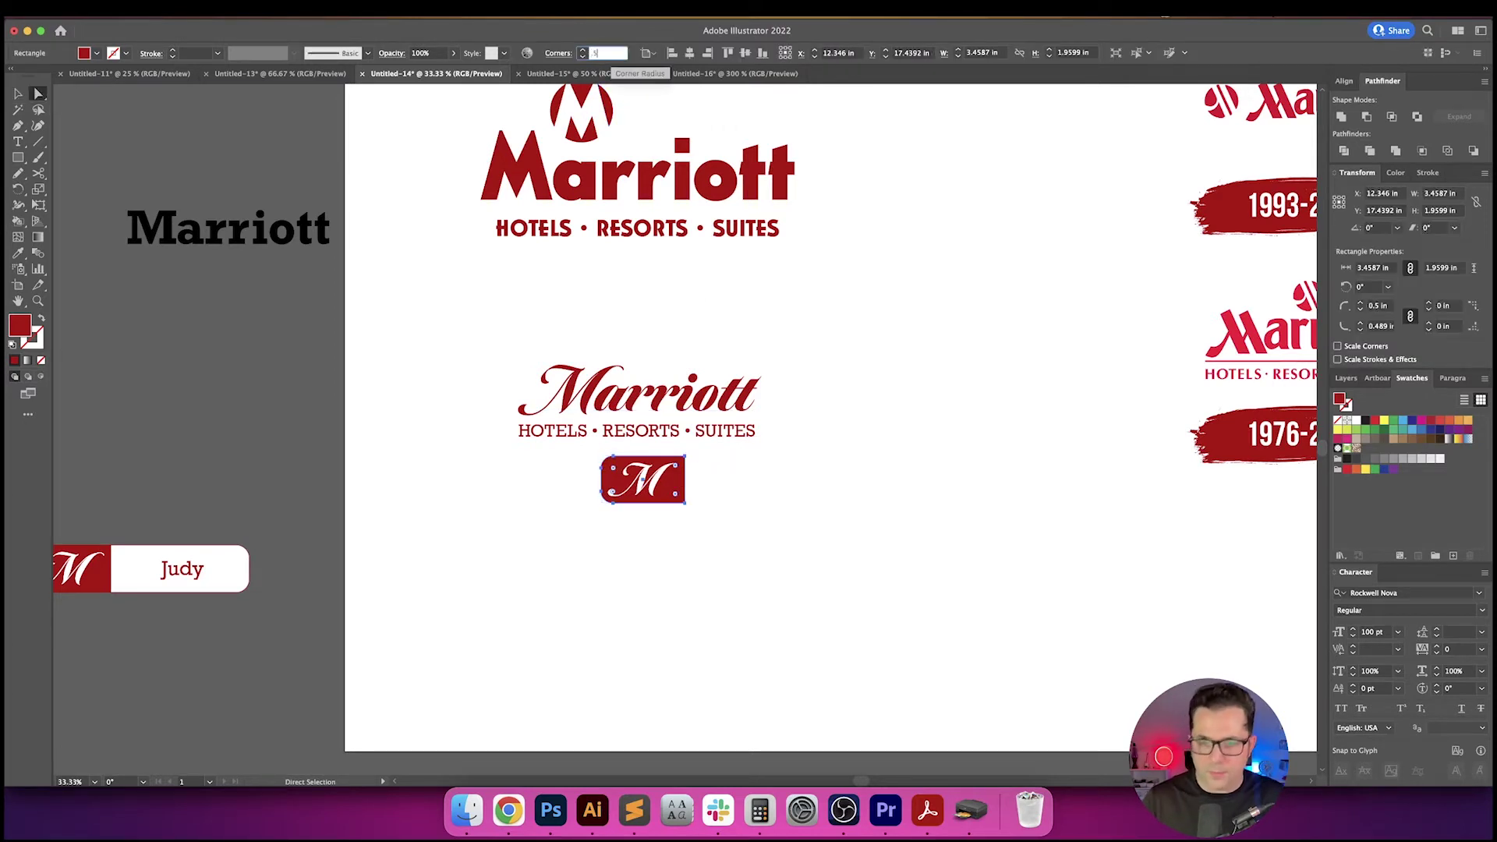
pyautogui.press('Return')
pyautogui.press('v')
# - Enlarge the white script M to about 4.95 in wide so its strokes run past the badge's edges
pyautogui.click(935, 340)
pyautogui.moveTo(949, 377); pyautogui.dragTo(578, 389)
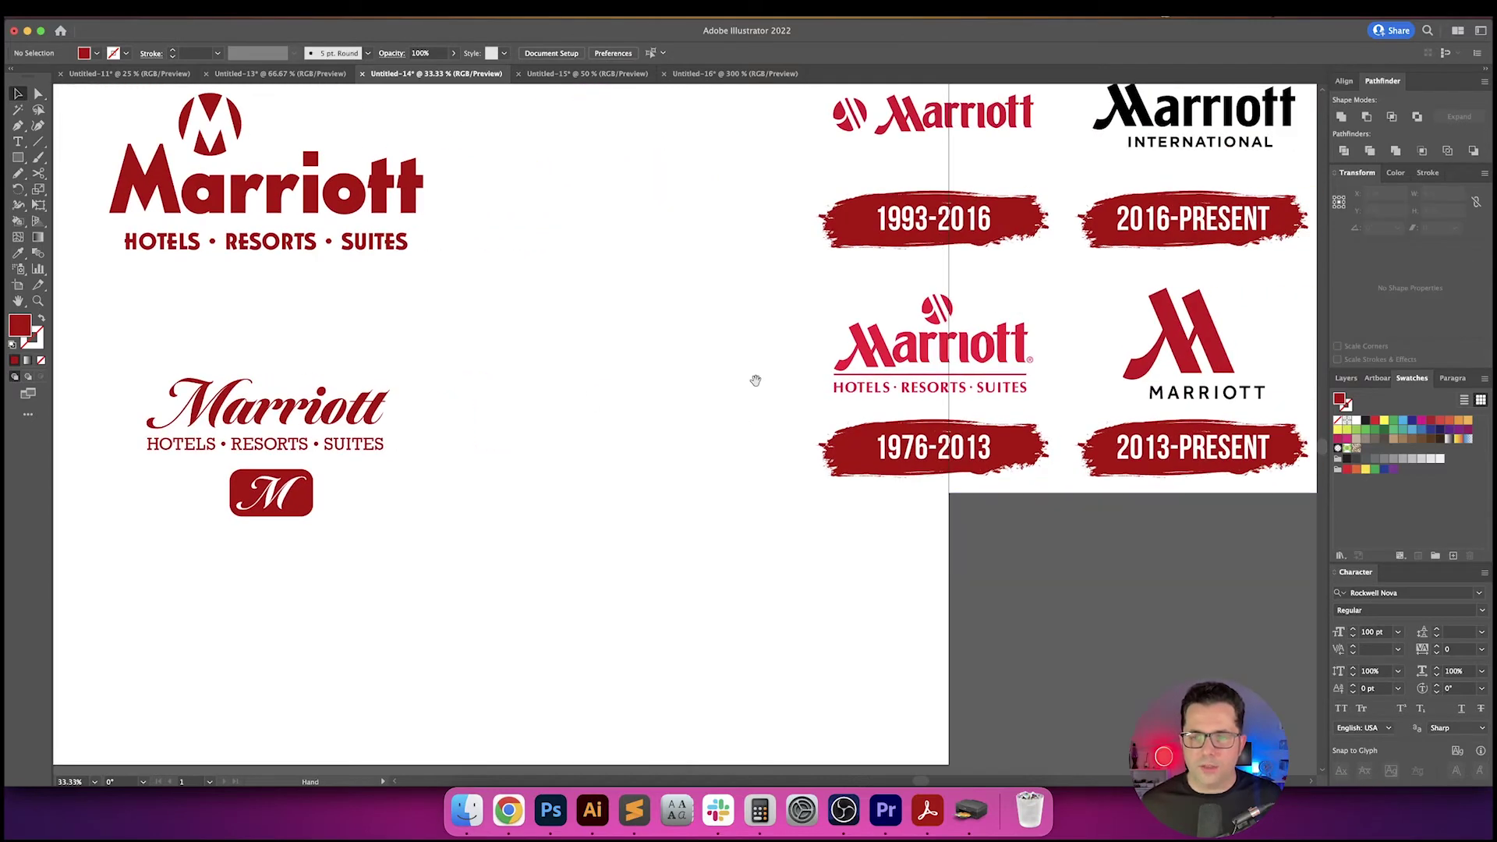
pyautogui.moveTo(755, 381); pyautogui.dragTo(907, 381)
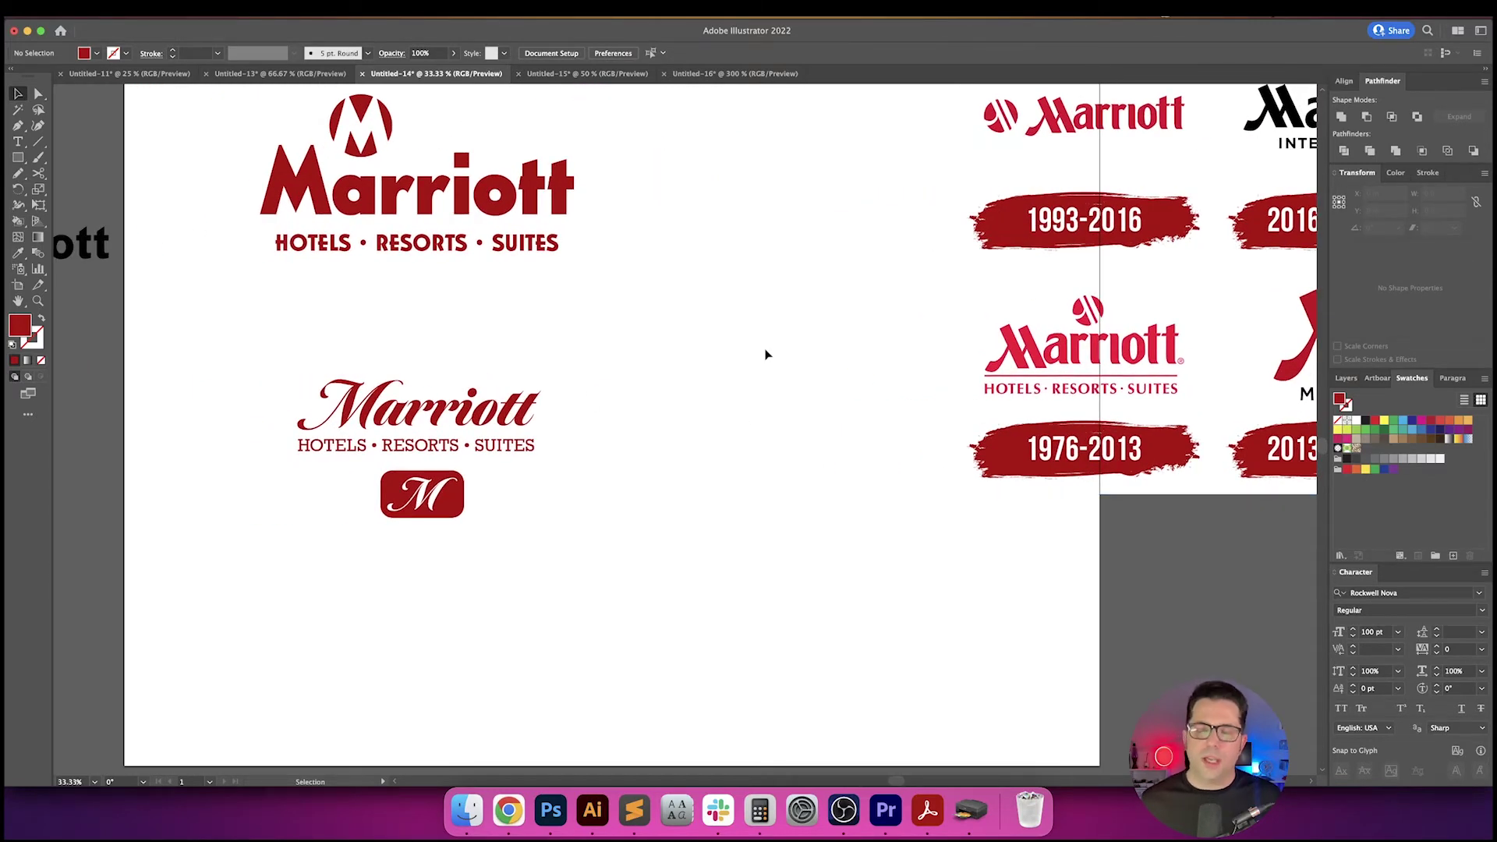
pyautogui.moveTo(649, 344); pyautogui.dragTo(770, 348)
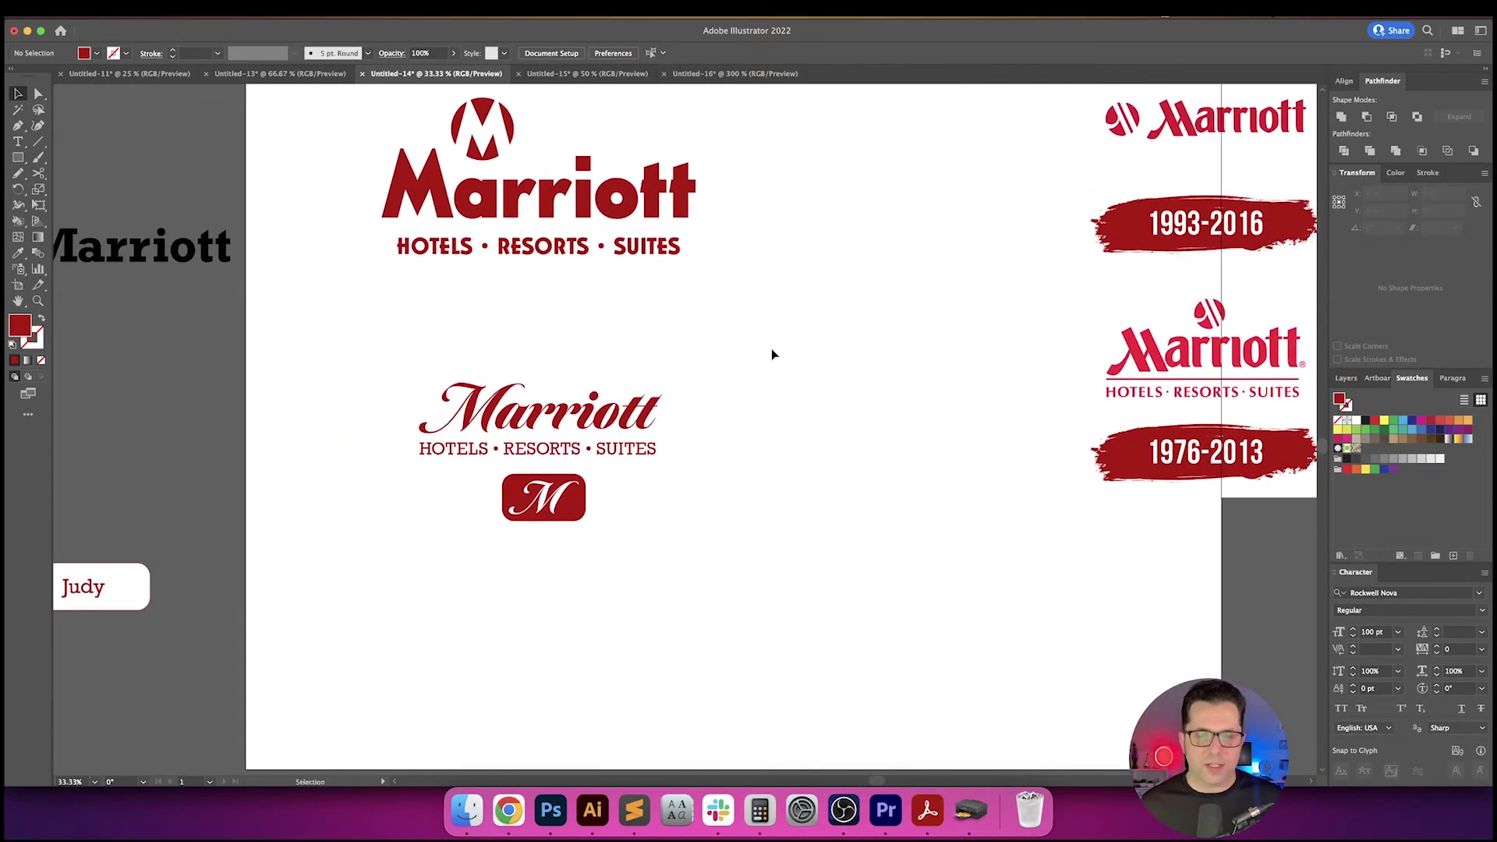
pyautogui.scroll(2, 567, 510)
pyautogui.scroll(1, 567, 509)
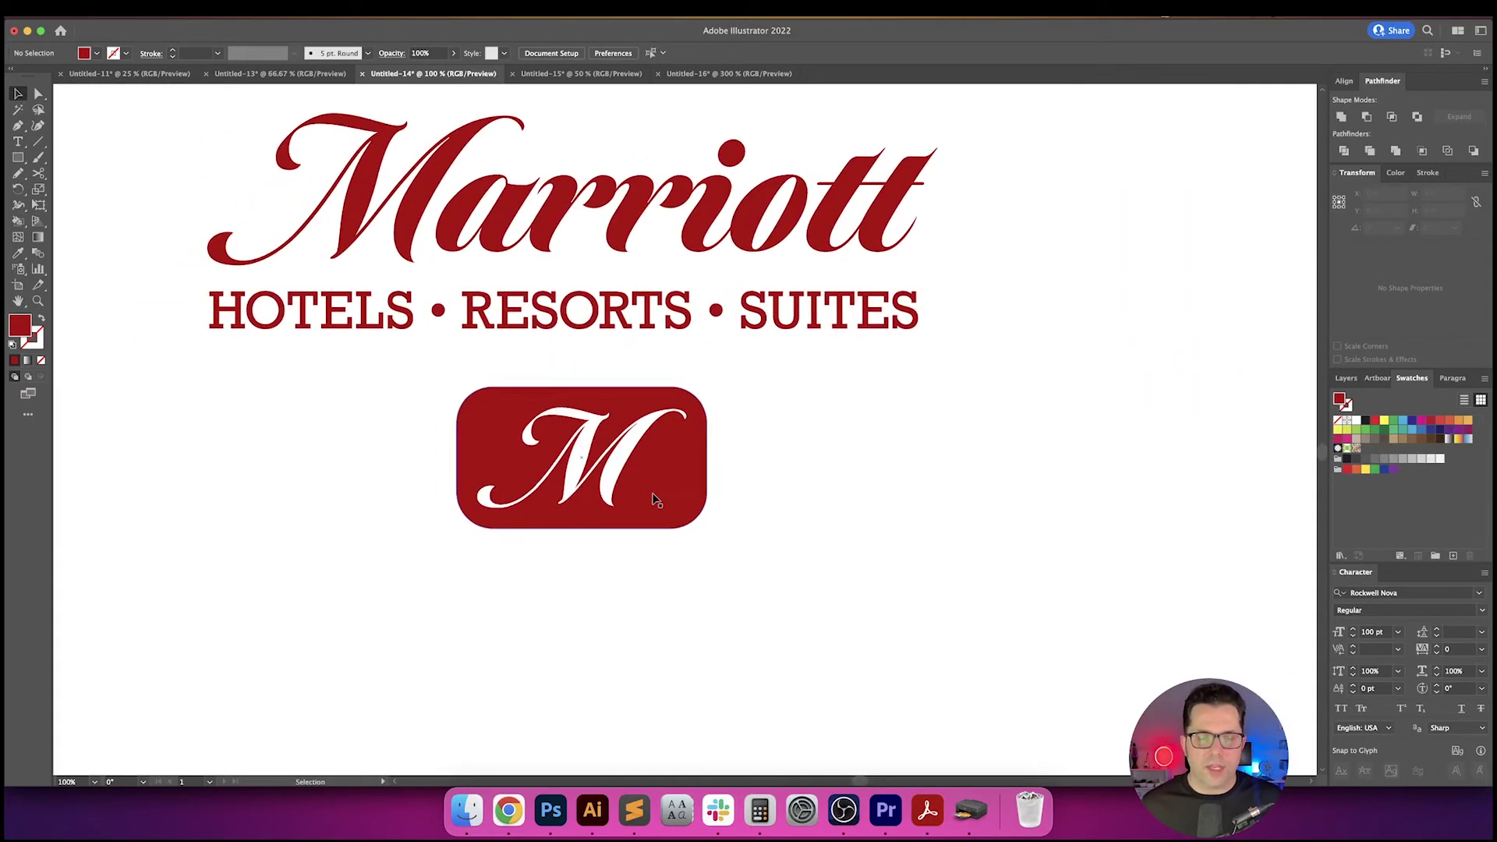
pyautogui.click(653, 472)
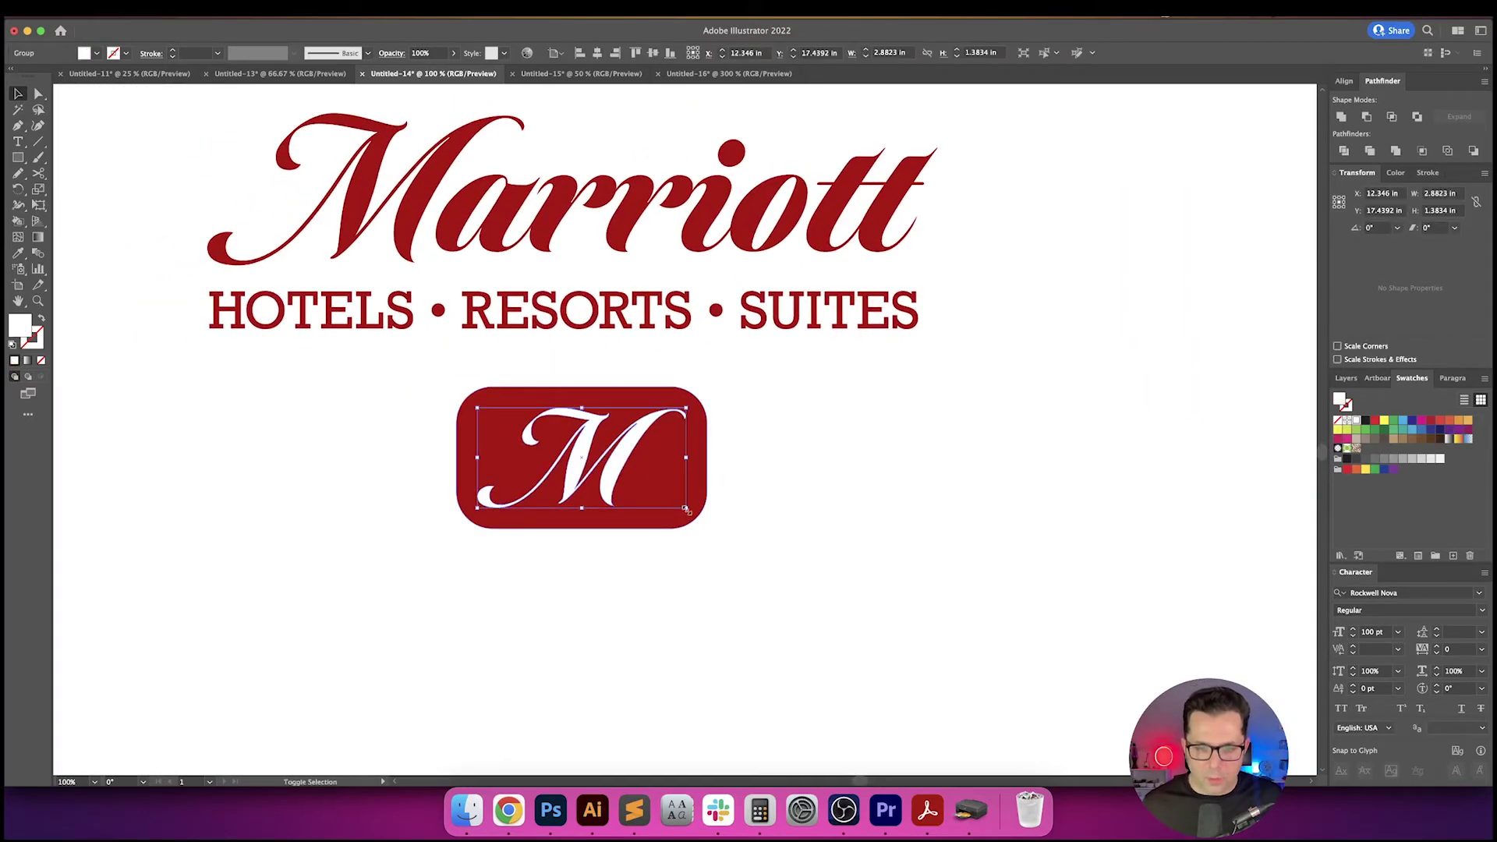
pyautogui.moveTo(686, 509); pyautogui.dragTo(763, 590)
pyautogui.click(837, 392)
pyautogui.click(566, 468)
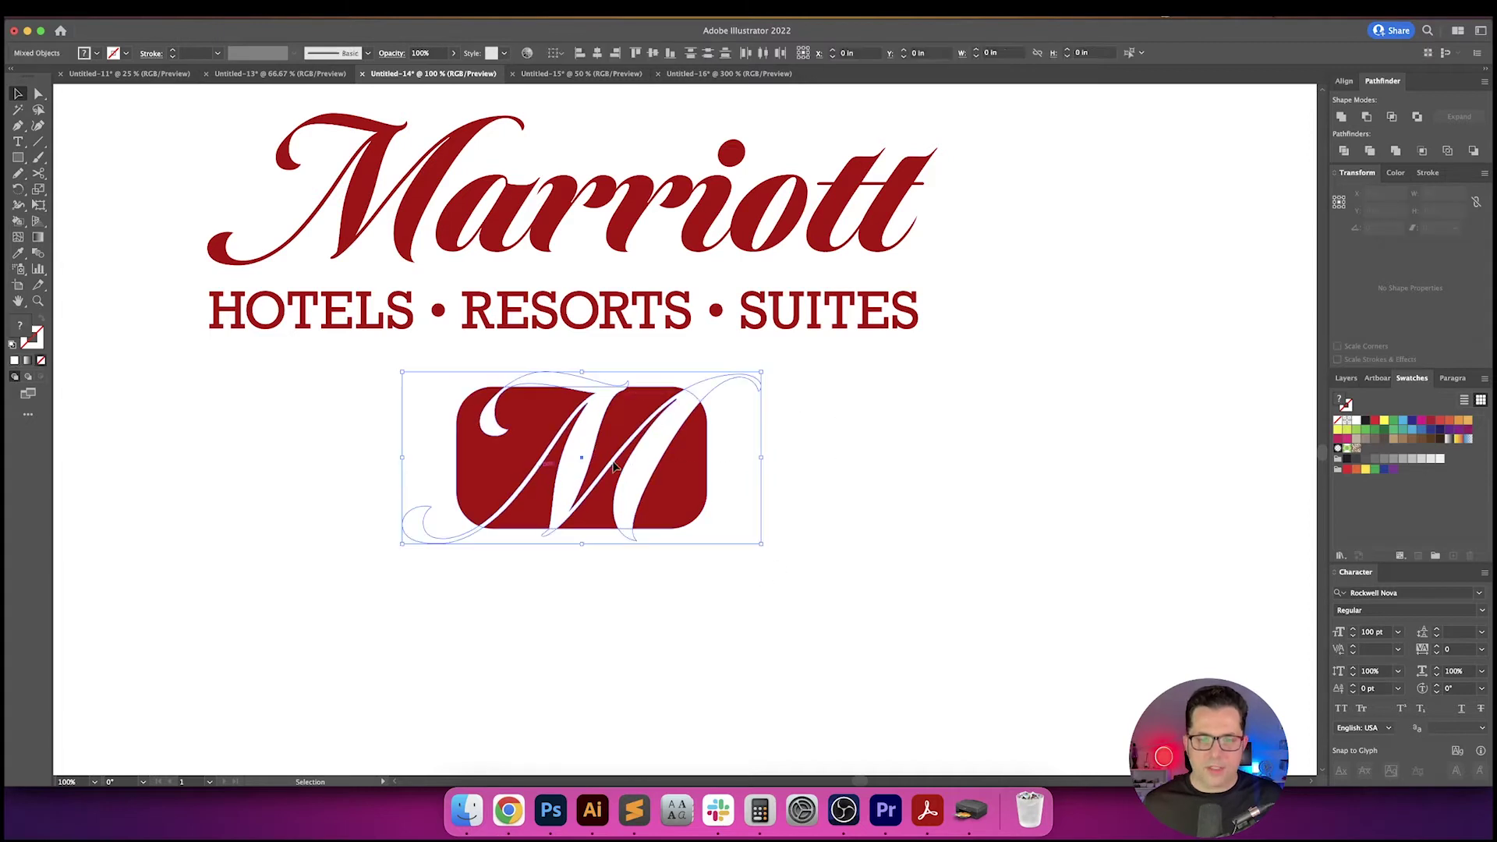
# - Shift the enlarged M slightly down over the red badge and subtract it from the badge with Minus Front
pyautogui.click(853, 421)
pyautogui.moveTo(851, 425); pyautogui.dragTo(879, 428)
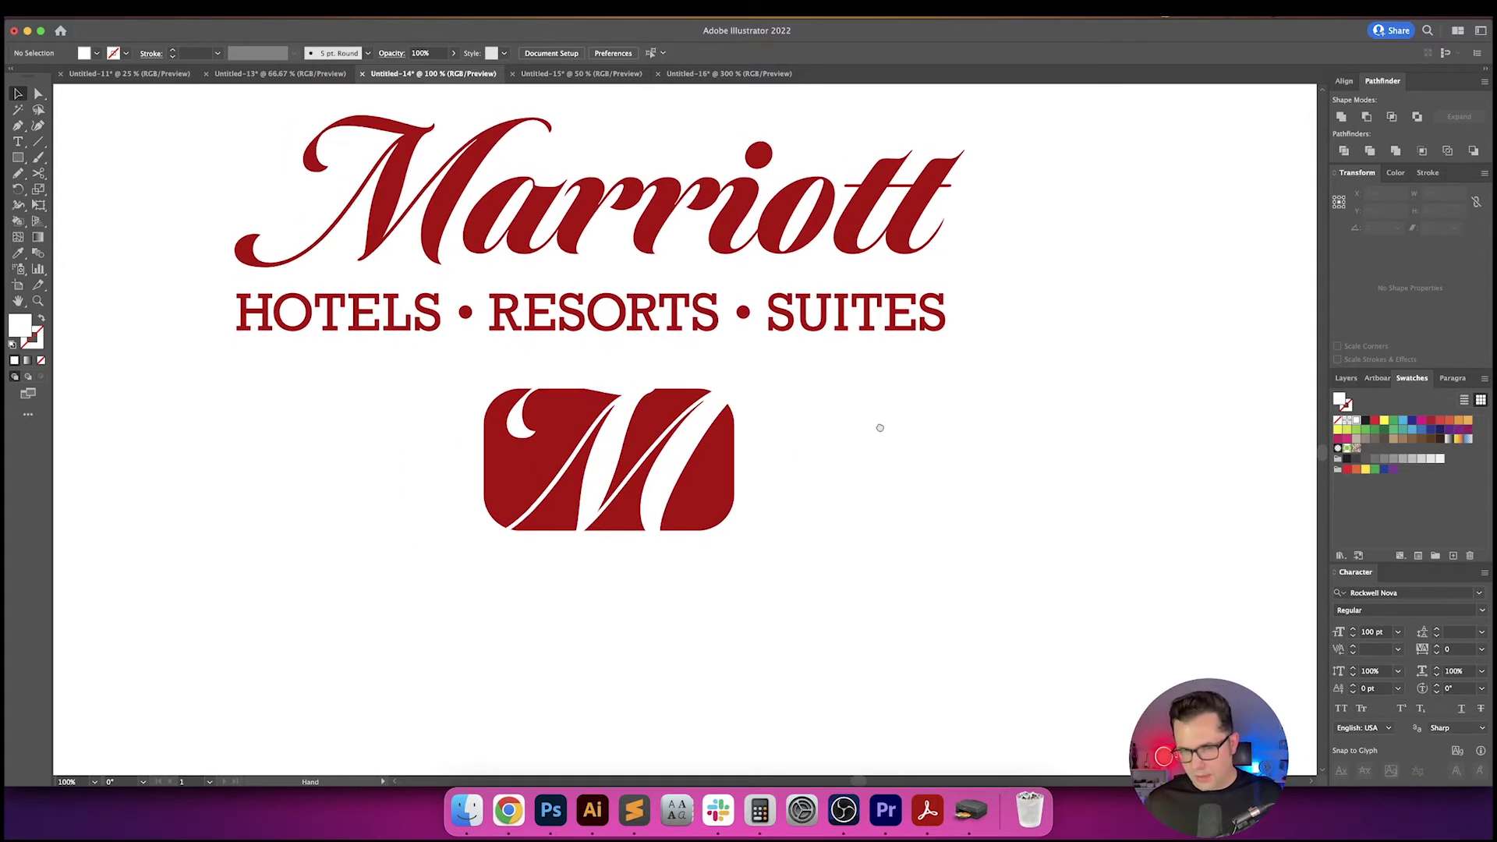
pyautogui.moveTo(675, 460); pyautogui.dragTo(680, 464)
pyautogui.click(797, 456)
pyautogui.moveTo(798, 456); pyautogui.dragTo(686, 491)
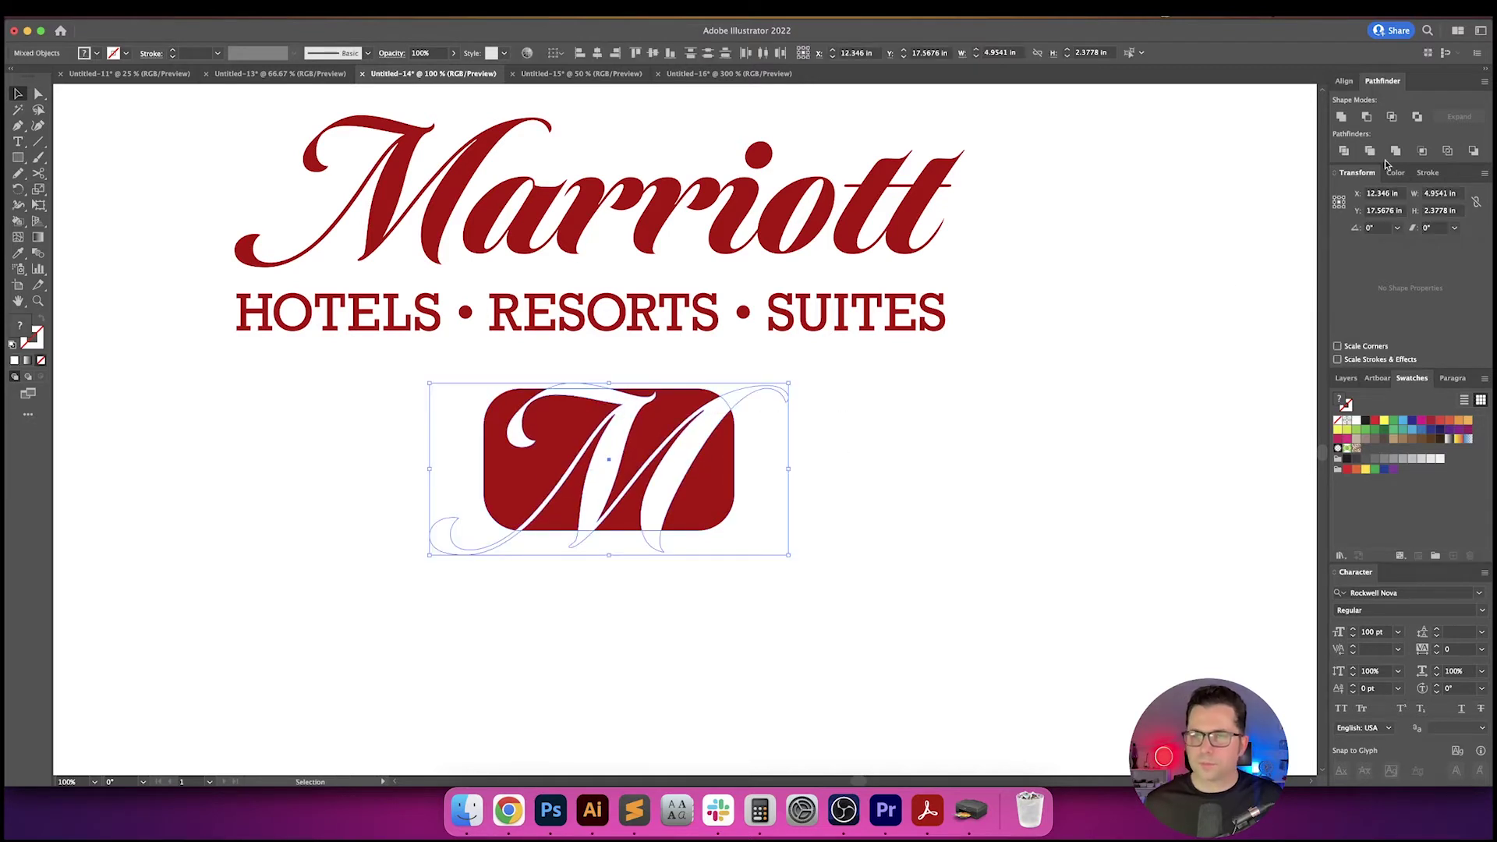
pyautogui.click(1365, 116)
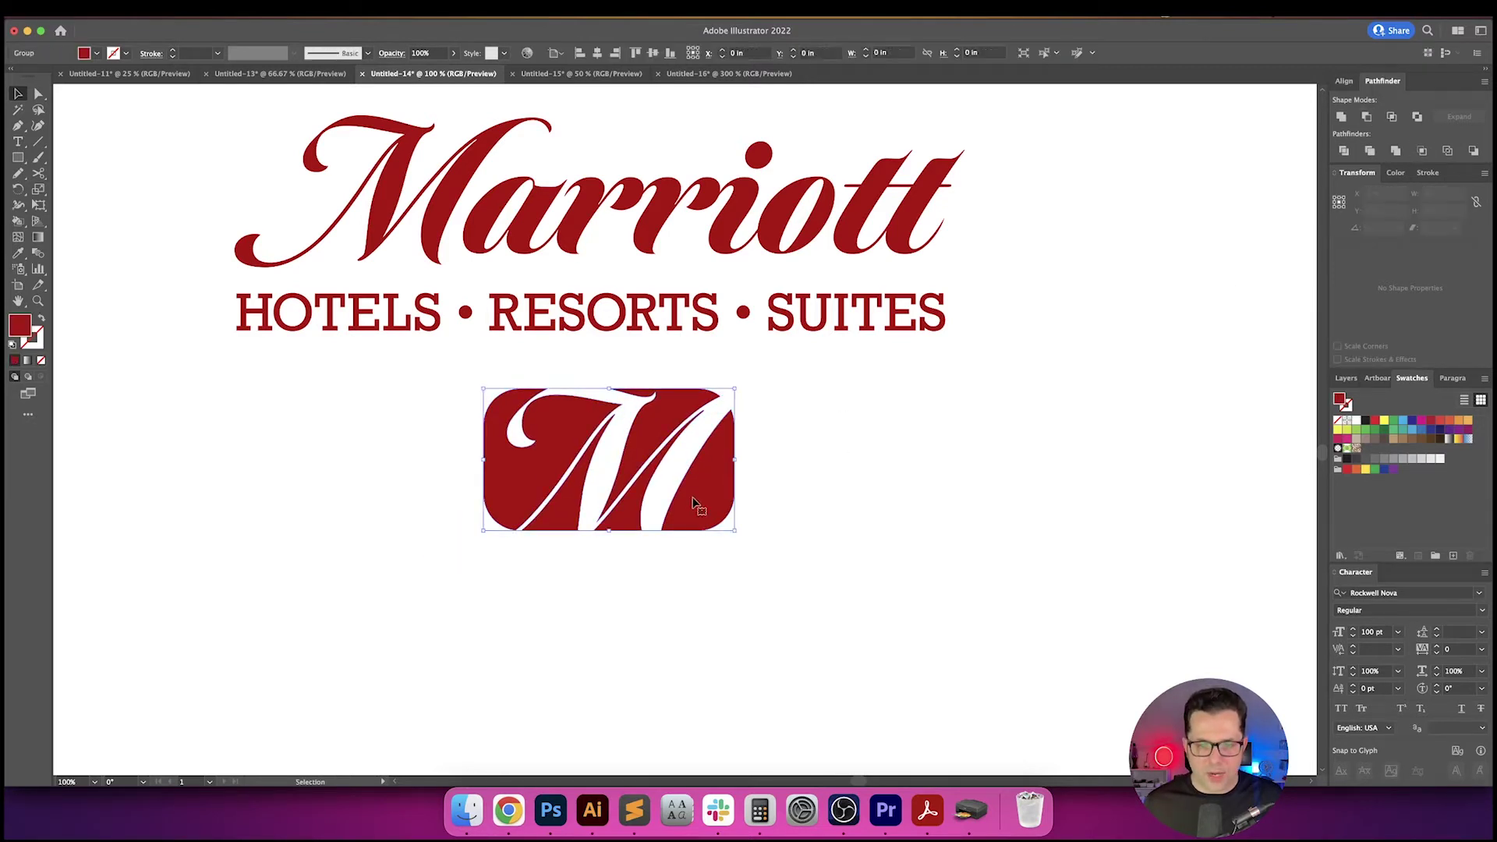
# - Scale the cut-out M badge to about 1.89 by 1.07 in and place it above the double r in Marriott
pyautogui.moveTo(736, 534); pyautogui.dragTo(722, 624)
pyautogui.click(698, 442)
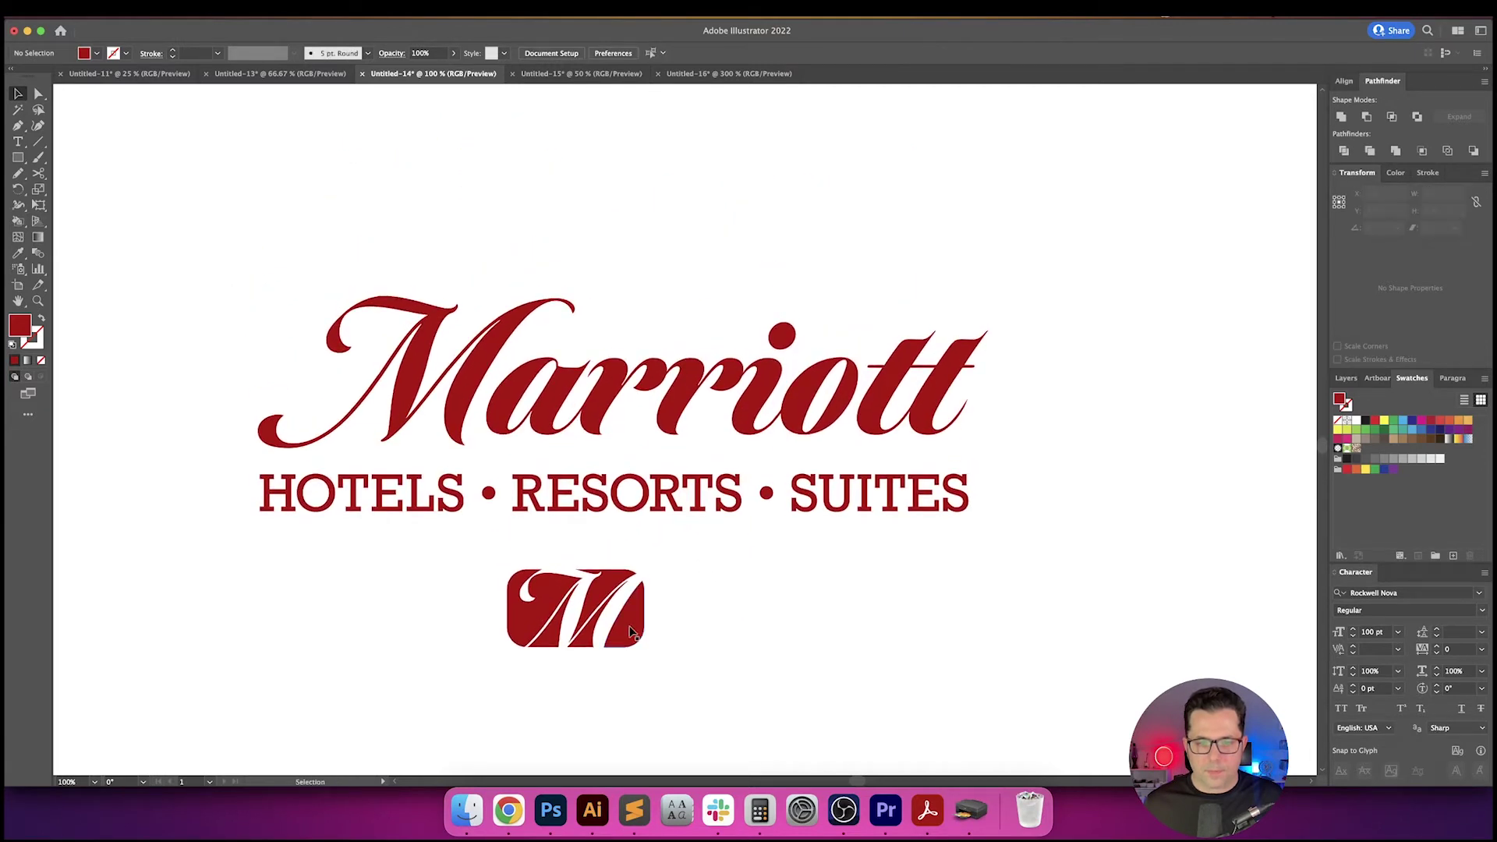
pyautogui.moveTo(631, 632); pyautogui.dragTo(721, 326)
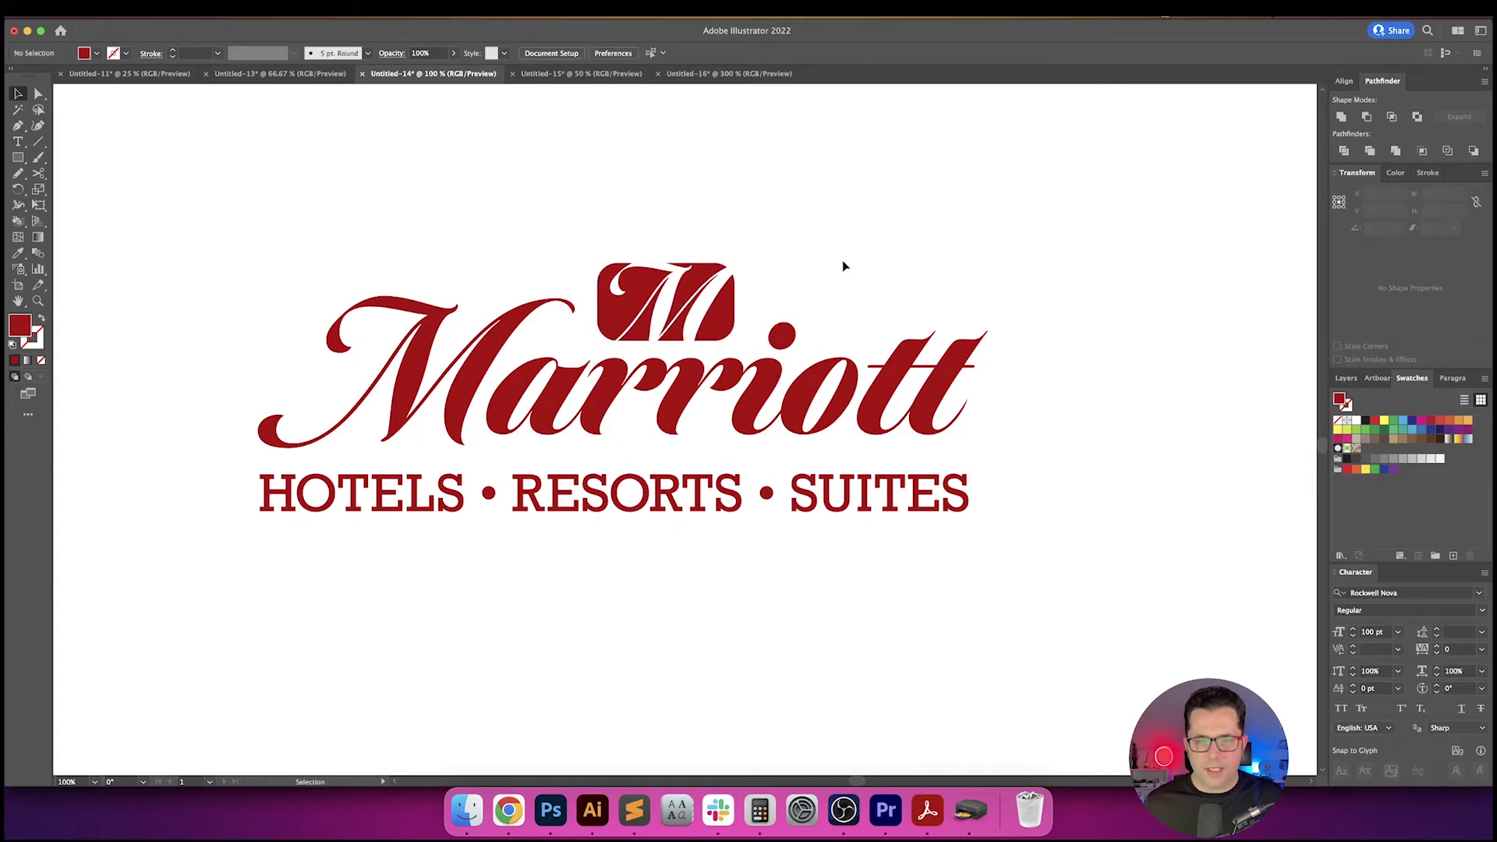
pyautogui.moveTo(931, 257); pyautogui.dragTo(918, 304)
pyautogui.click(714, 373)
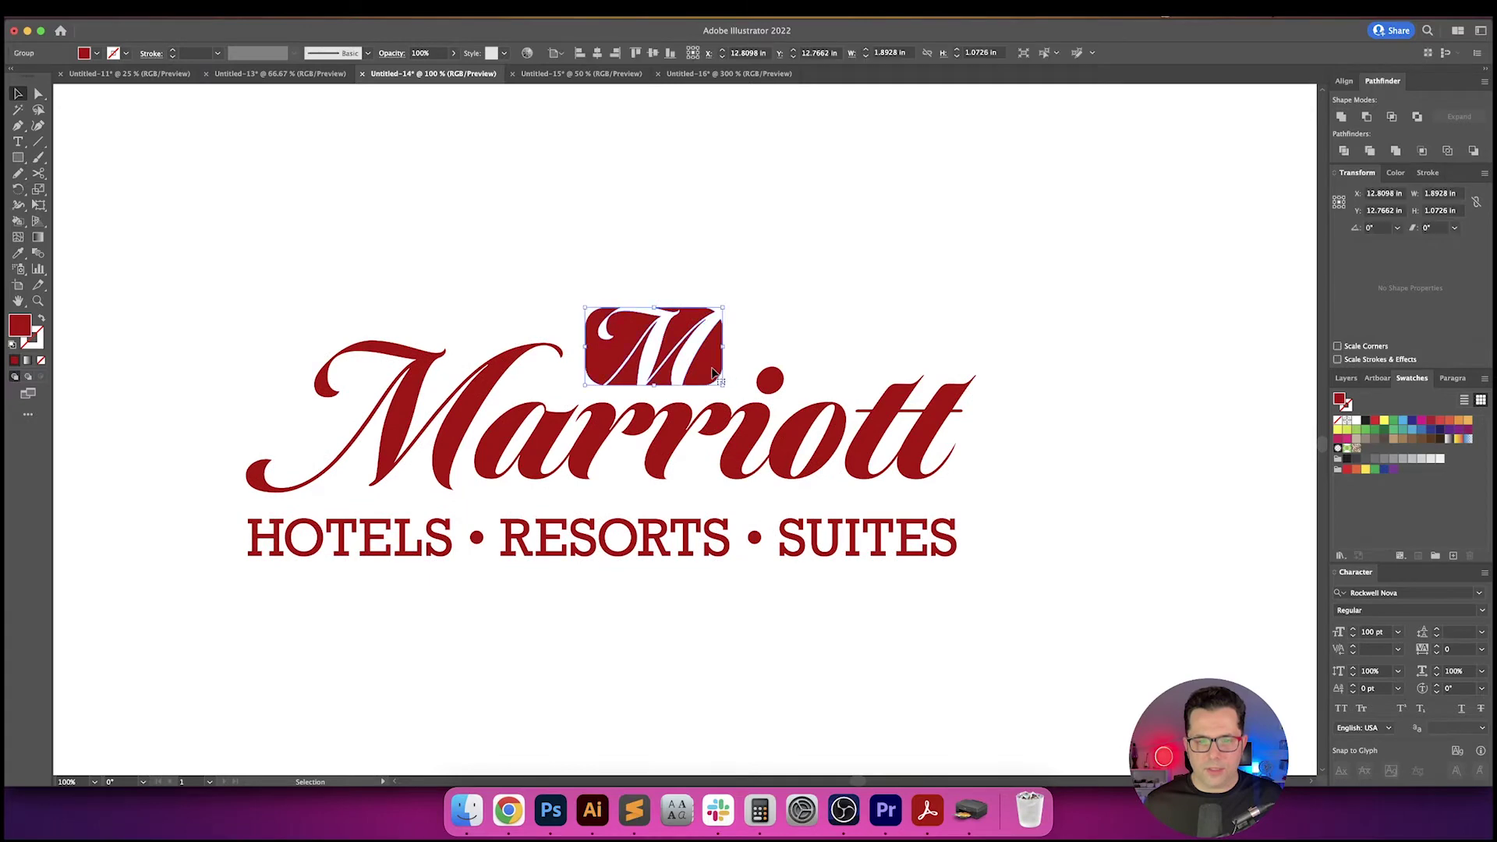
# - Nudge the red M emblem up about 0.11 in above the Marriott script wordmark
pyautogui.moveTo(713, 373); pyautogui.dragTo(711, 360)
pyautogui.click(896, 317)
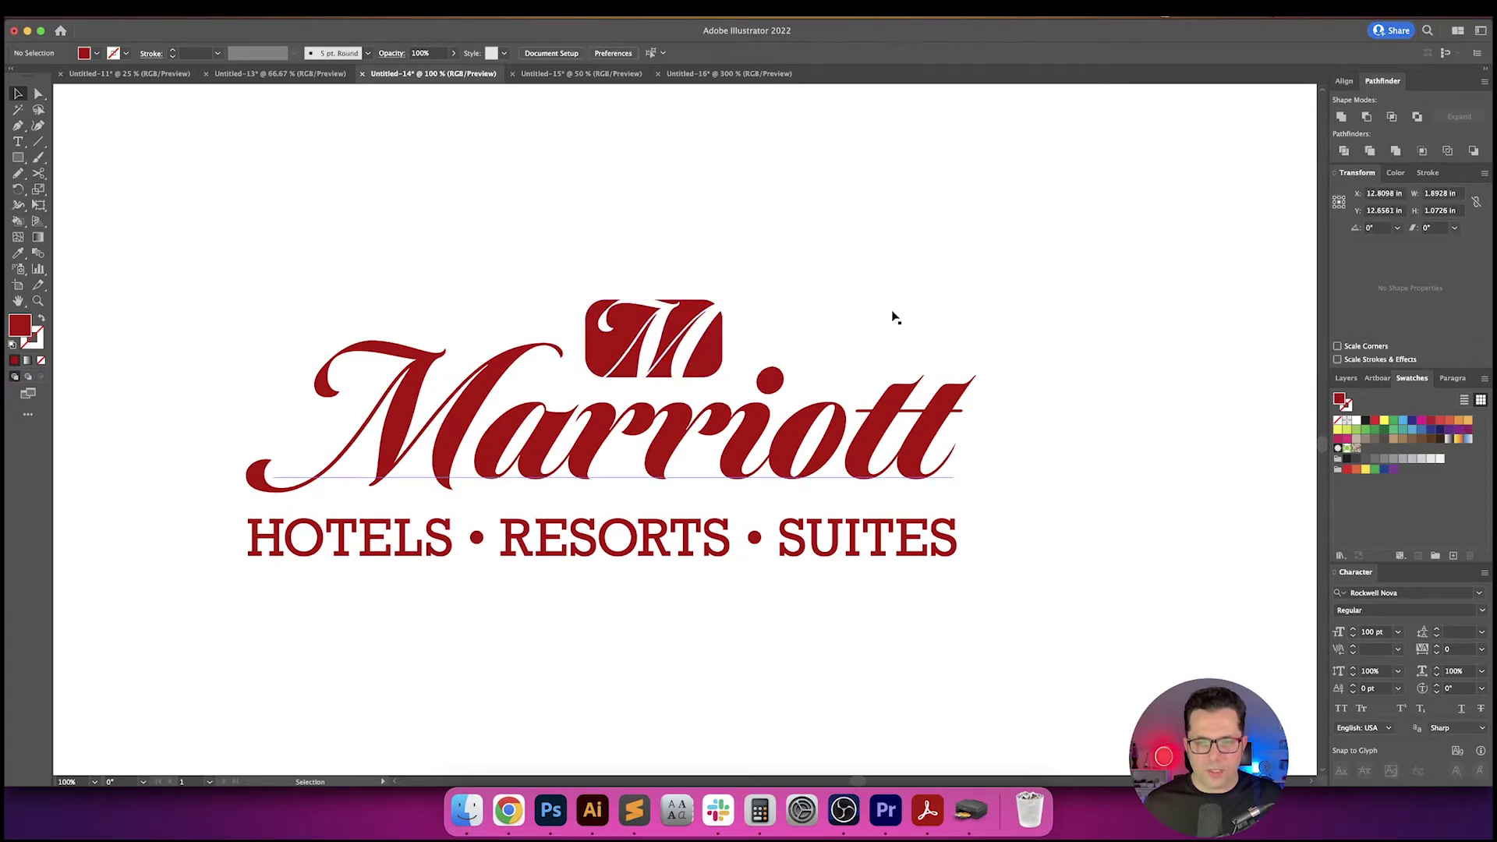
pyautogui.scroll(-2, 896, 318)
pyautogui.moveTo(1056, 292); pyautogui.dragTo(952, 333)
pyautogui.moveTo(706, 371); pyautogui.dragTo(681, 347)
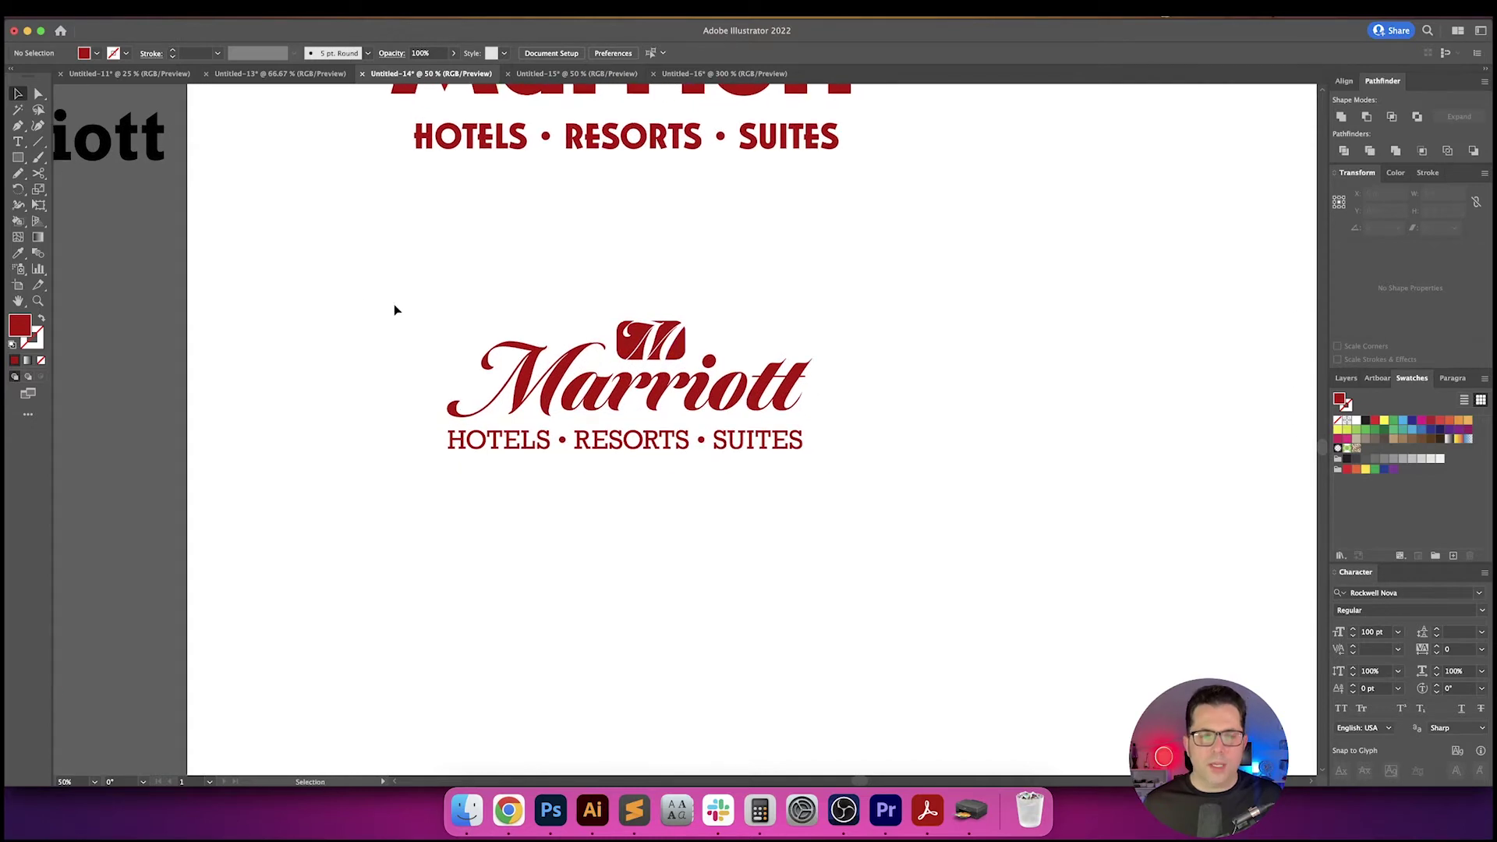
# - Try a horizontal layout by duplicating the script logo below the original with an enlarged M emblem beside the start of the wordmark
pyautogui.moveTo(394, 299); pyautogui.dragTo(871, 419)
pyautogui.moveTo(710, 240); pyautogui.dragTo(711, 487)
pyautogui.moveTo(625, 437); pyautogui.dragTo(318, 510)
pyautogui.press('super+z')
pyautogui.click(353, 394)
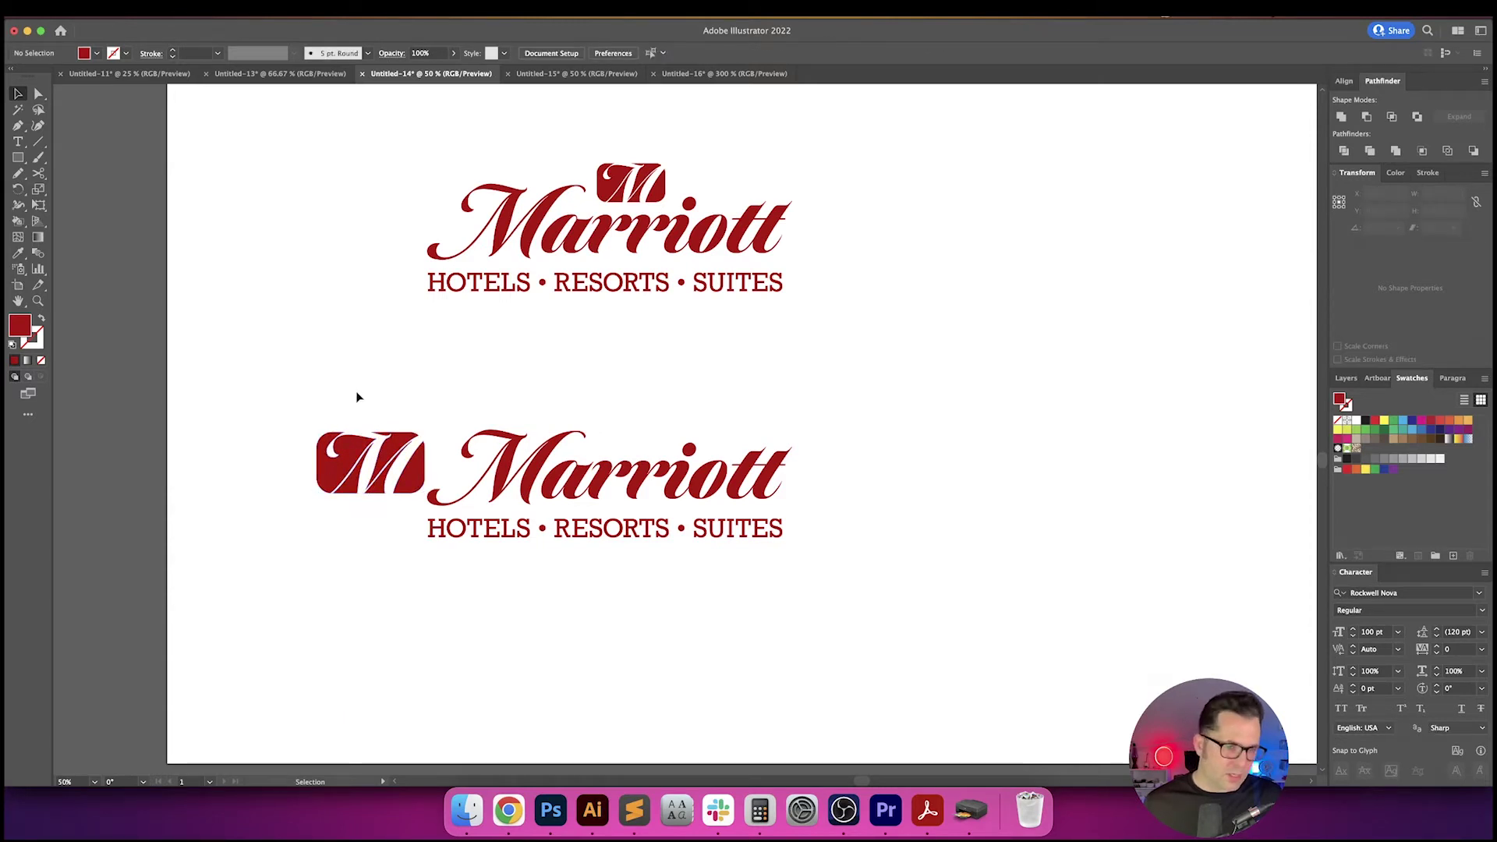
# - Delete the enlarged M emblem and the rest of the duplicated script logo below the original
pyautogui.click(375, 467)
pyautogui.press('Delete')
pyautogui.moveTo(404, 429); pyautogui.dragTo(400, 447)
pyautogui.moveTo(350, 403); pyautogui.dragTo(1029, 671)
pyautogui.press('Delete')
# - Check the countdown timer in Google Chrome and return to Illustrator
pyautogui.scroll(2, 946, 558)
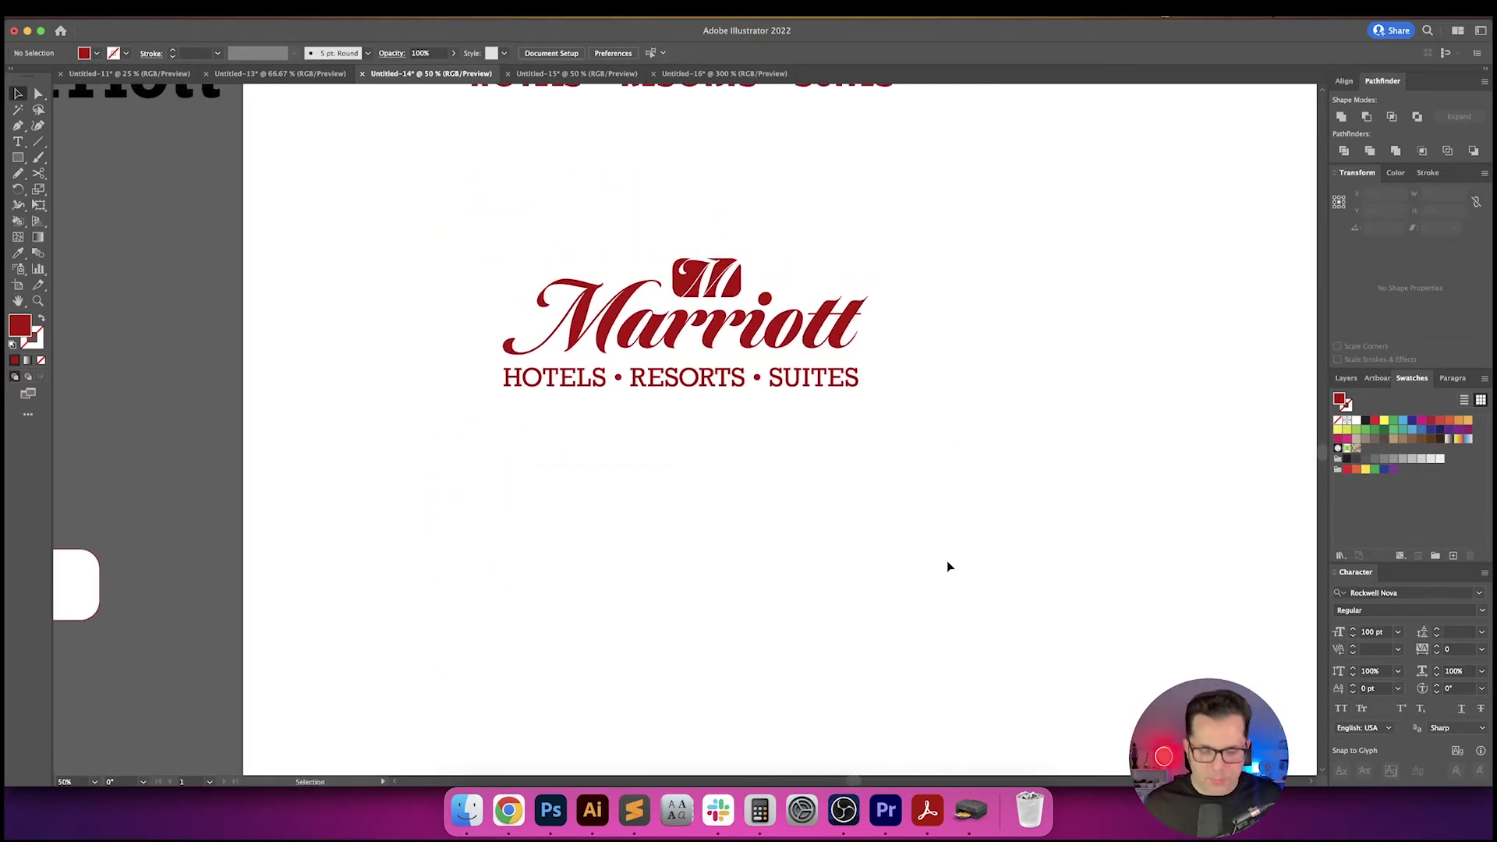
pyautogui.moveTo(822, 532); pyautogui.dragTo(712, 570)
pyautogui.click(508, 811)
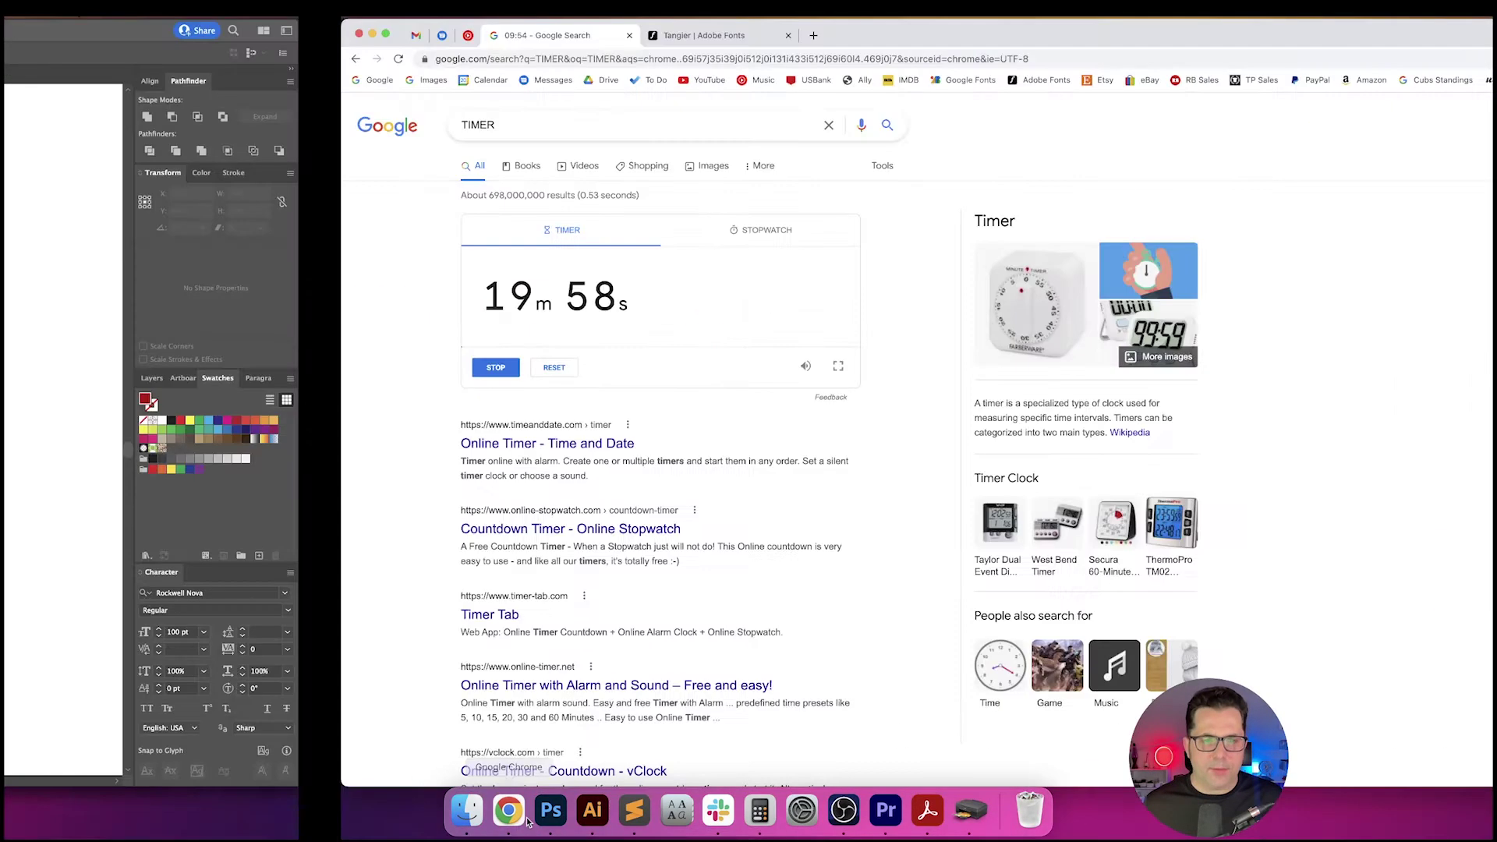
pyautogui.click(594, 811)
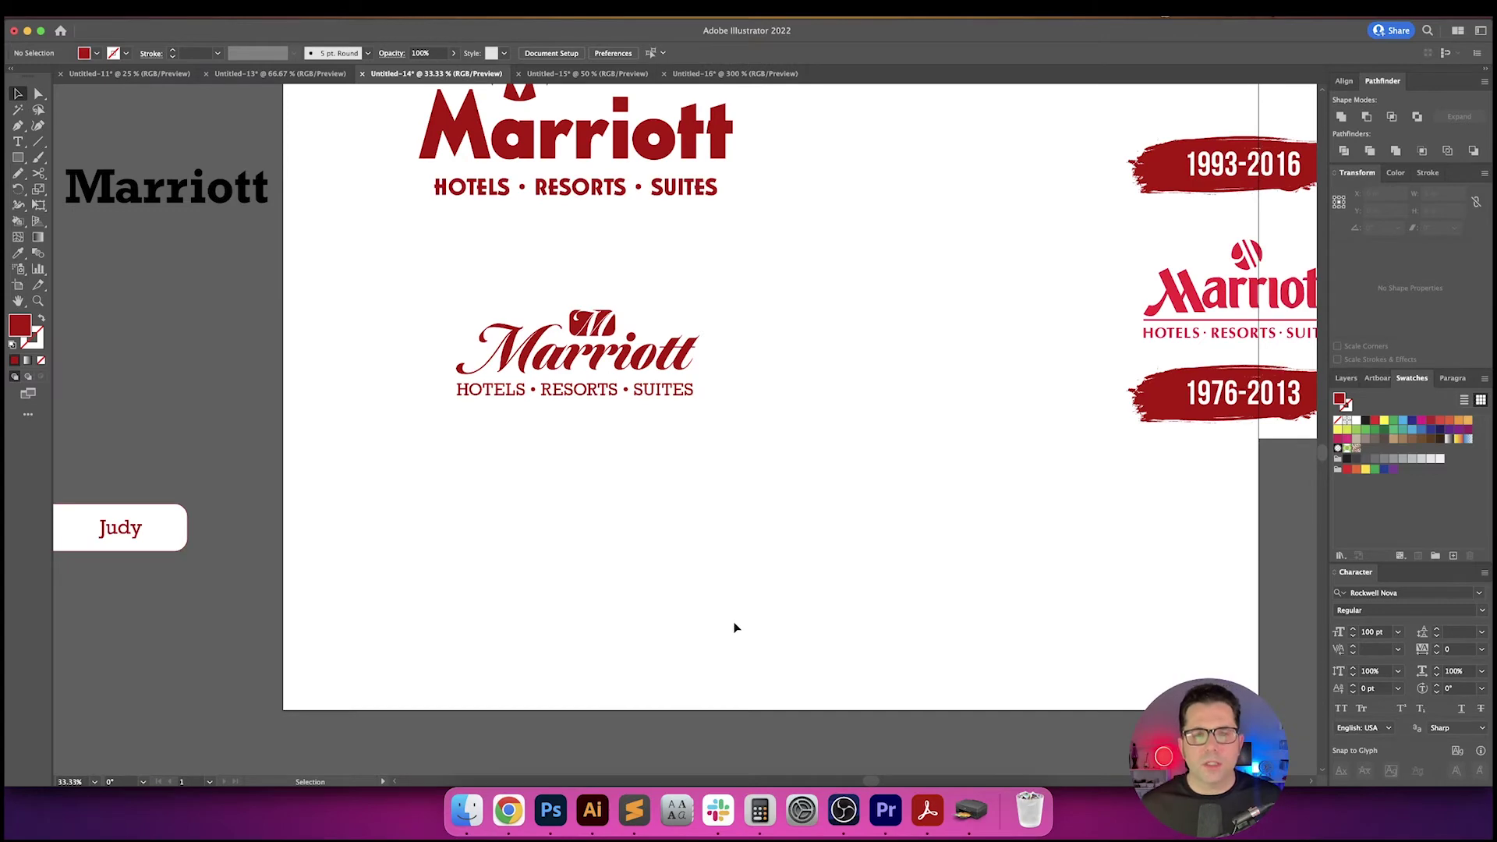
# - Duplicate the "HOTELS • RESORTS • SUITES" line below the script logo and replace the copy's text with MARRIOTT
pyautogui.scroll(3, 734, 627)
pyautogui.moveTo(791, 618); pyautogui.dragTo(852, 485)
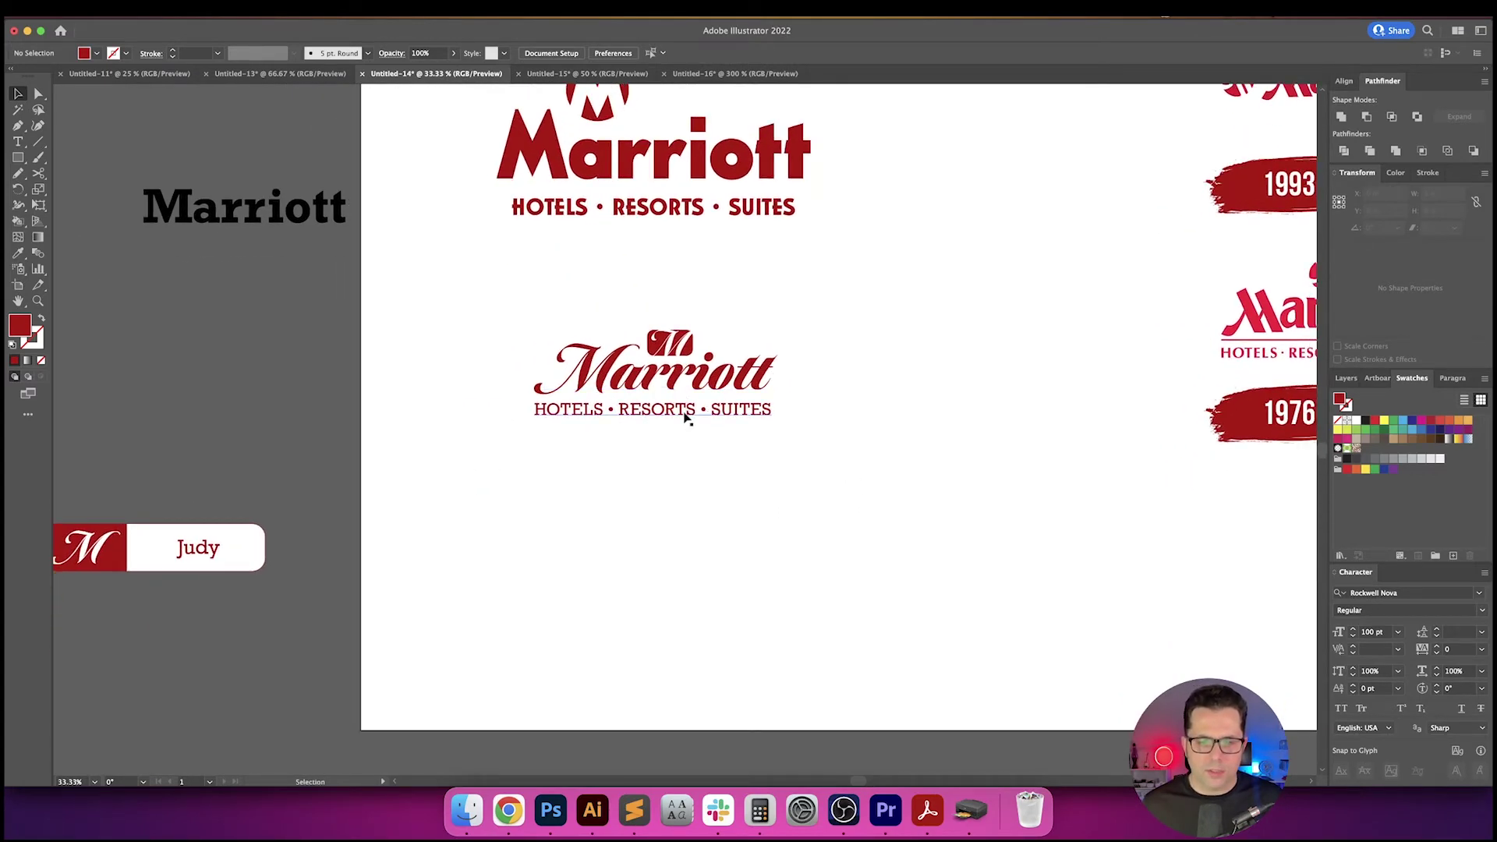
pyautogui.moveTo(686, 419); pyautogui.dragTo(686, 588)
pyautogui.doubleClick(681, 577)
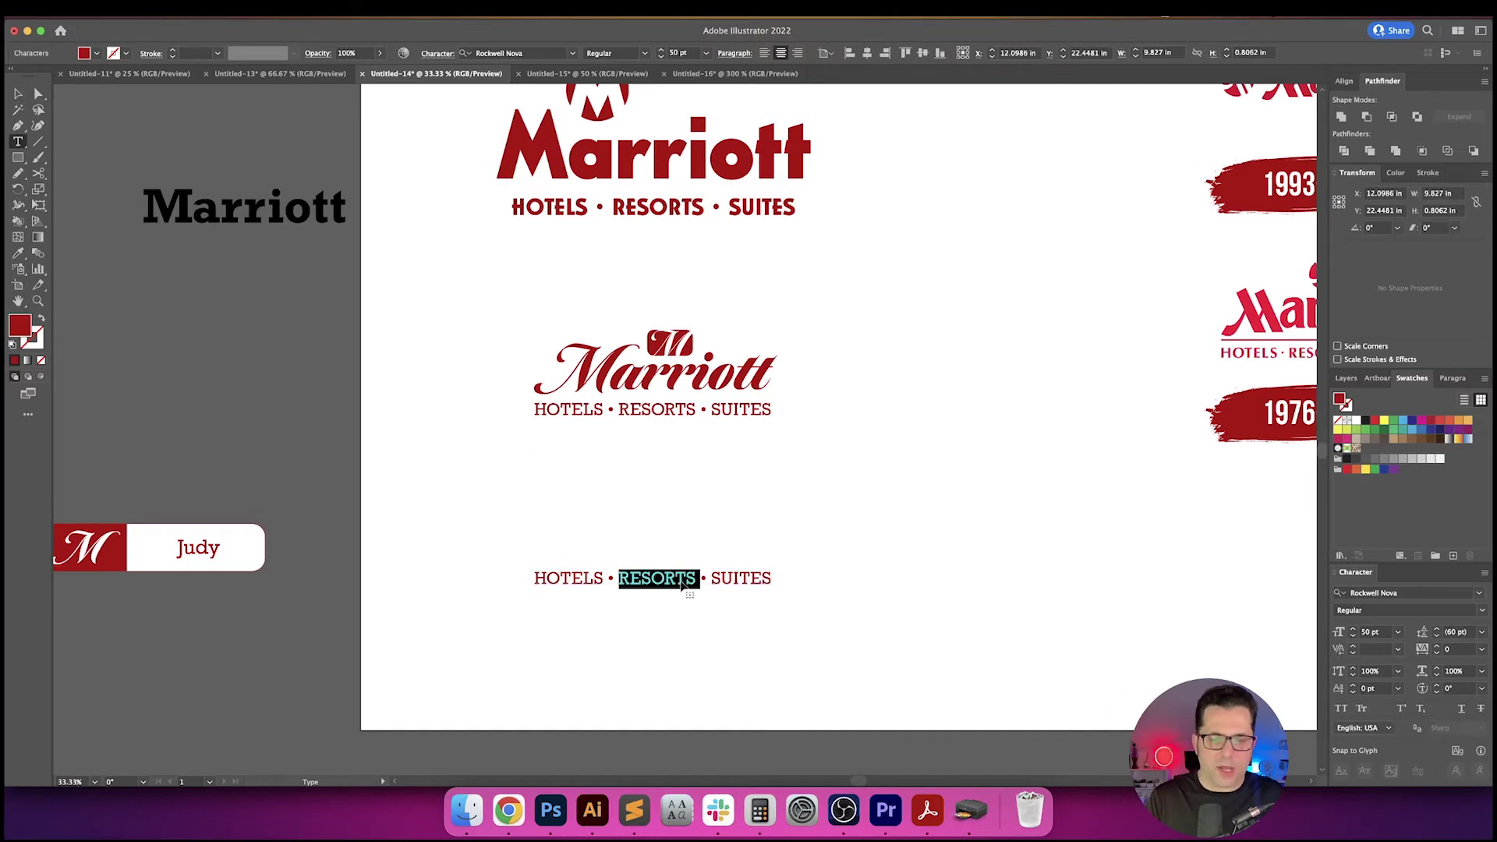
pyautogui.tripleClick(681, 579)
pyautogui.write('MARRIOTT')
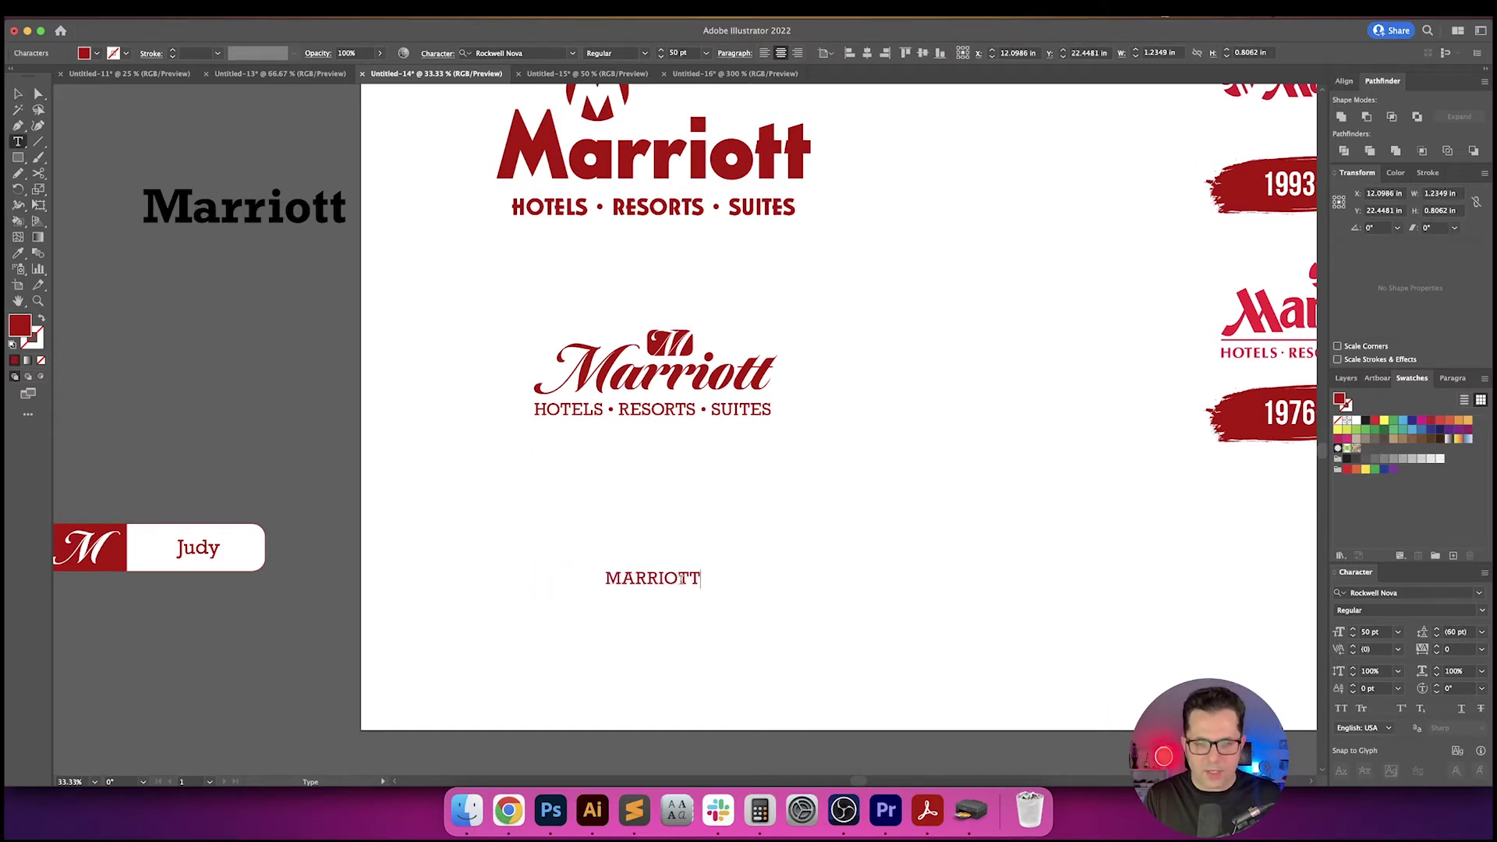
pyautogui.press('Escape')
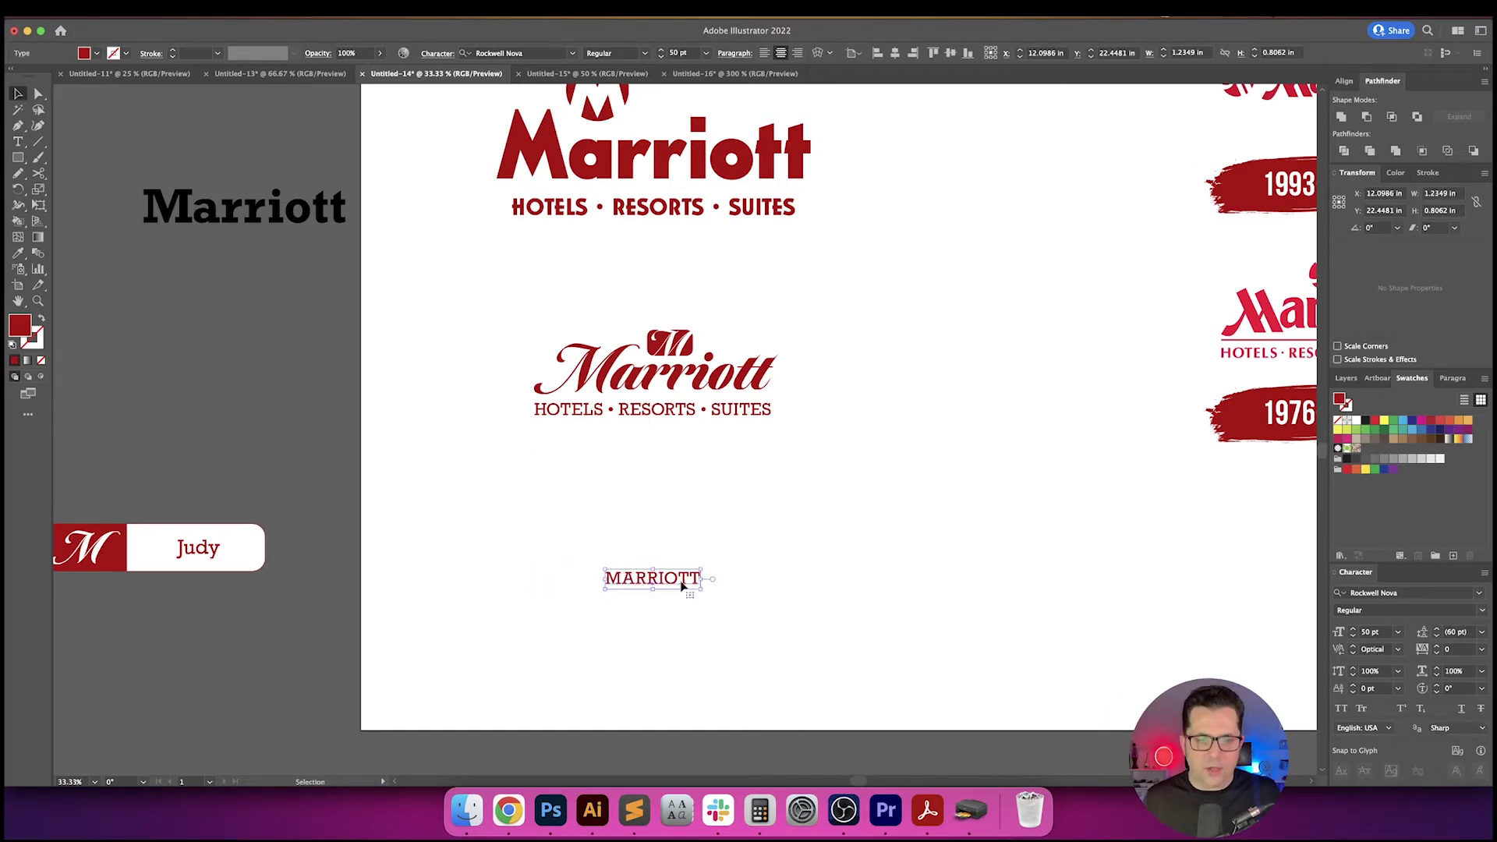
# - Enlarge the MARRIOTT text to about 100 pt and place a duplicate directly below it
pyautogui.moveTo(703, 569); pyautogui.dragTo(796, 489)
pyautogui.moveTo(751, 583); pyautogui.dragTo(746, 653)
pyautogui.scroll(-1, 746, 652)
# - Replace the lower MARRIOTT copy's text with "Marriott" in mixed case
pyautogui.doubleClick(746, 657)
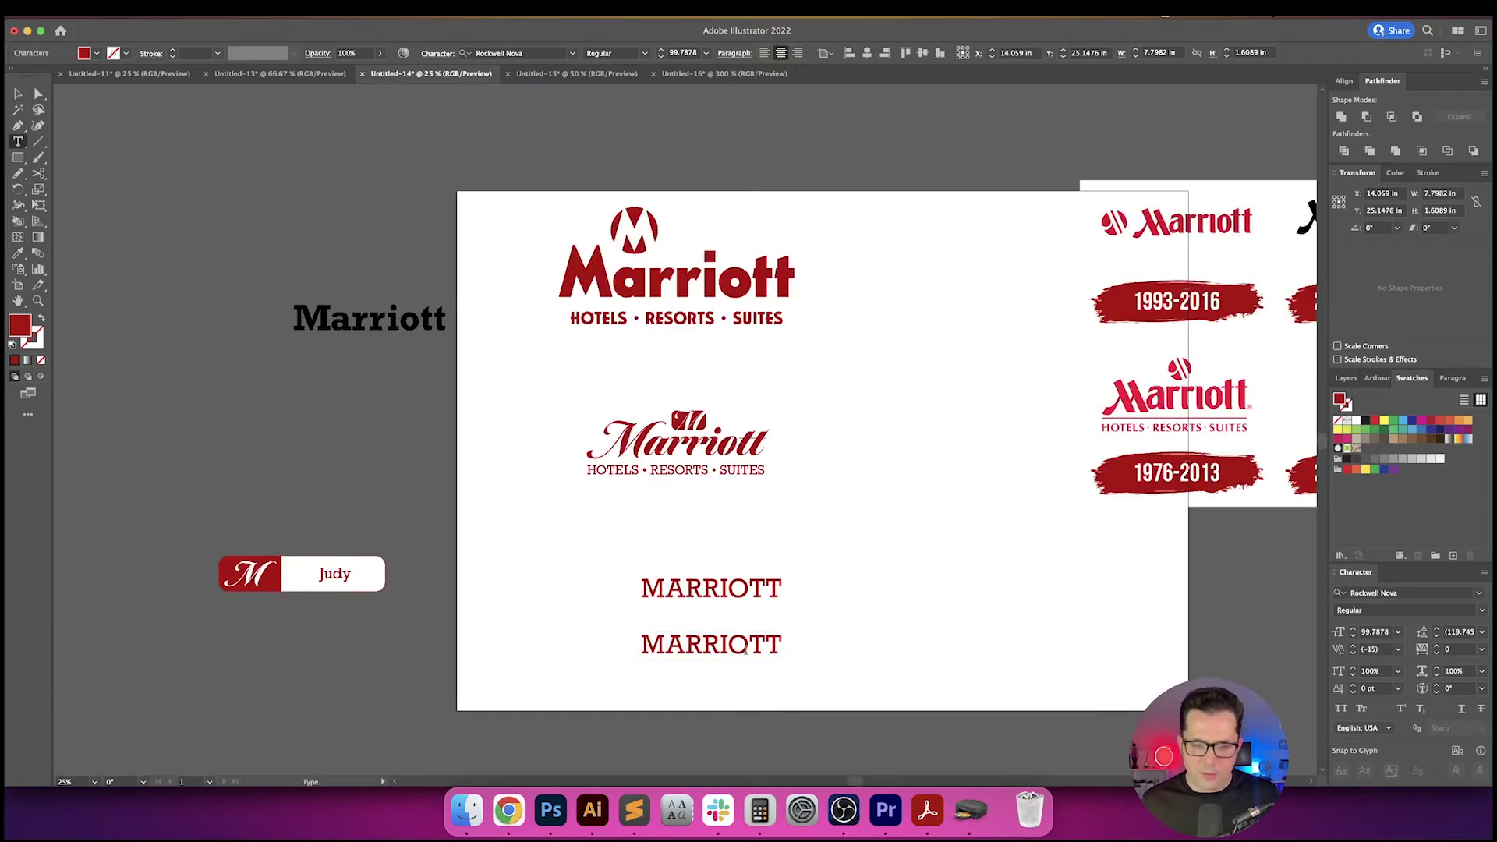
pyautogui.press('super+a')
pyautogui.write('Mar')
pyautogui.write('t')
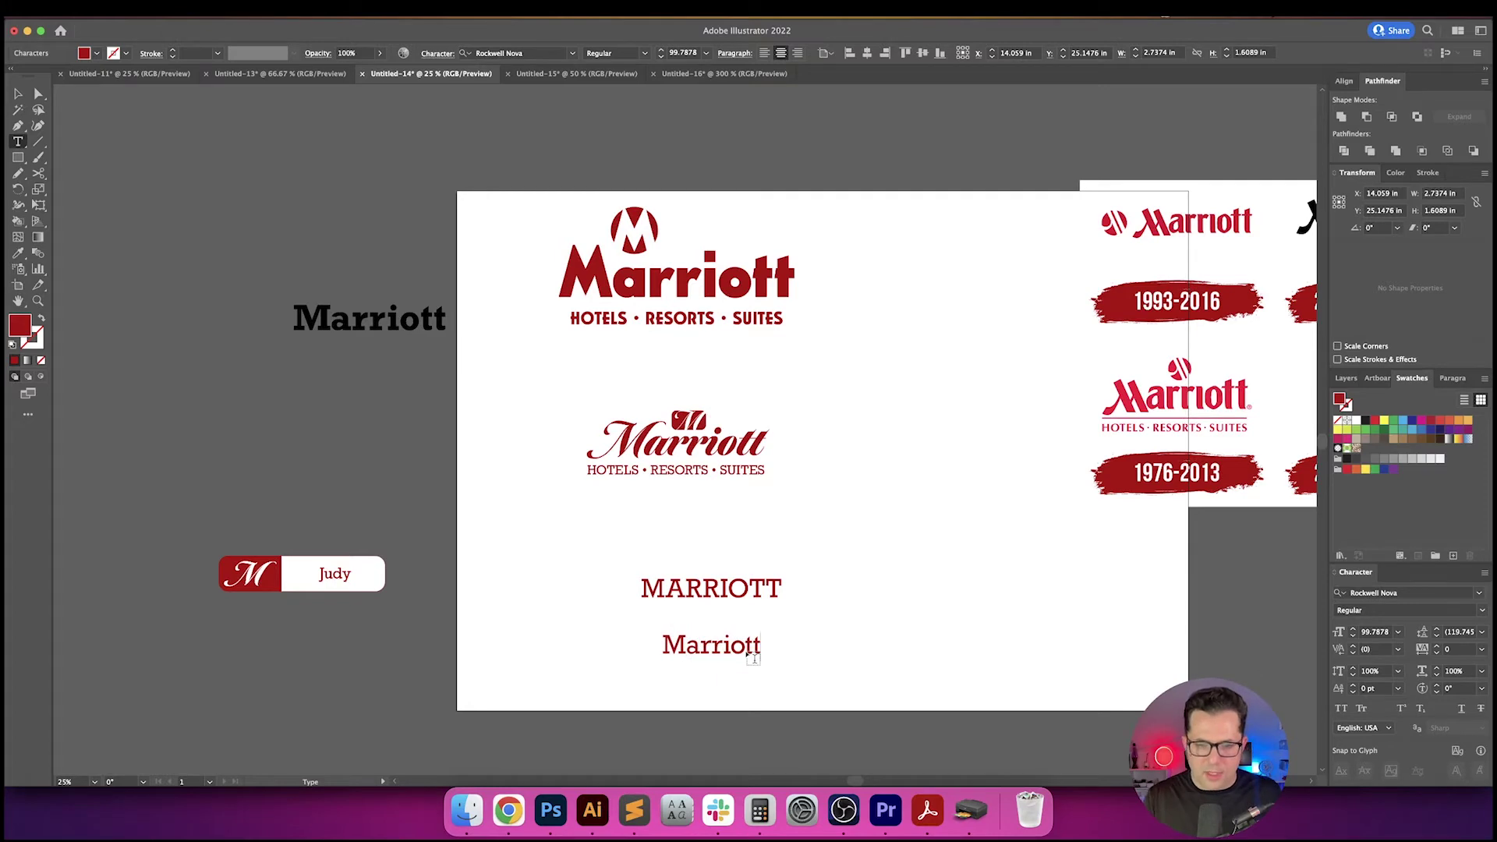
pyautogui.press('Escape')
pyautogui.click(844, 655)
# - Set the font size of the mixed-case Marriott text to exactly 100 pt
pyautogui.scroll(-2, 819, 628)
pyautogui.scroll(1, 700, 618)
pyautogui.scroll(2, 701, 618)
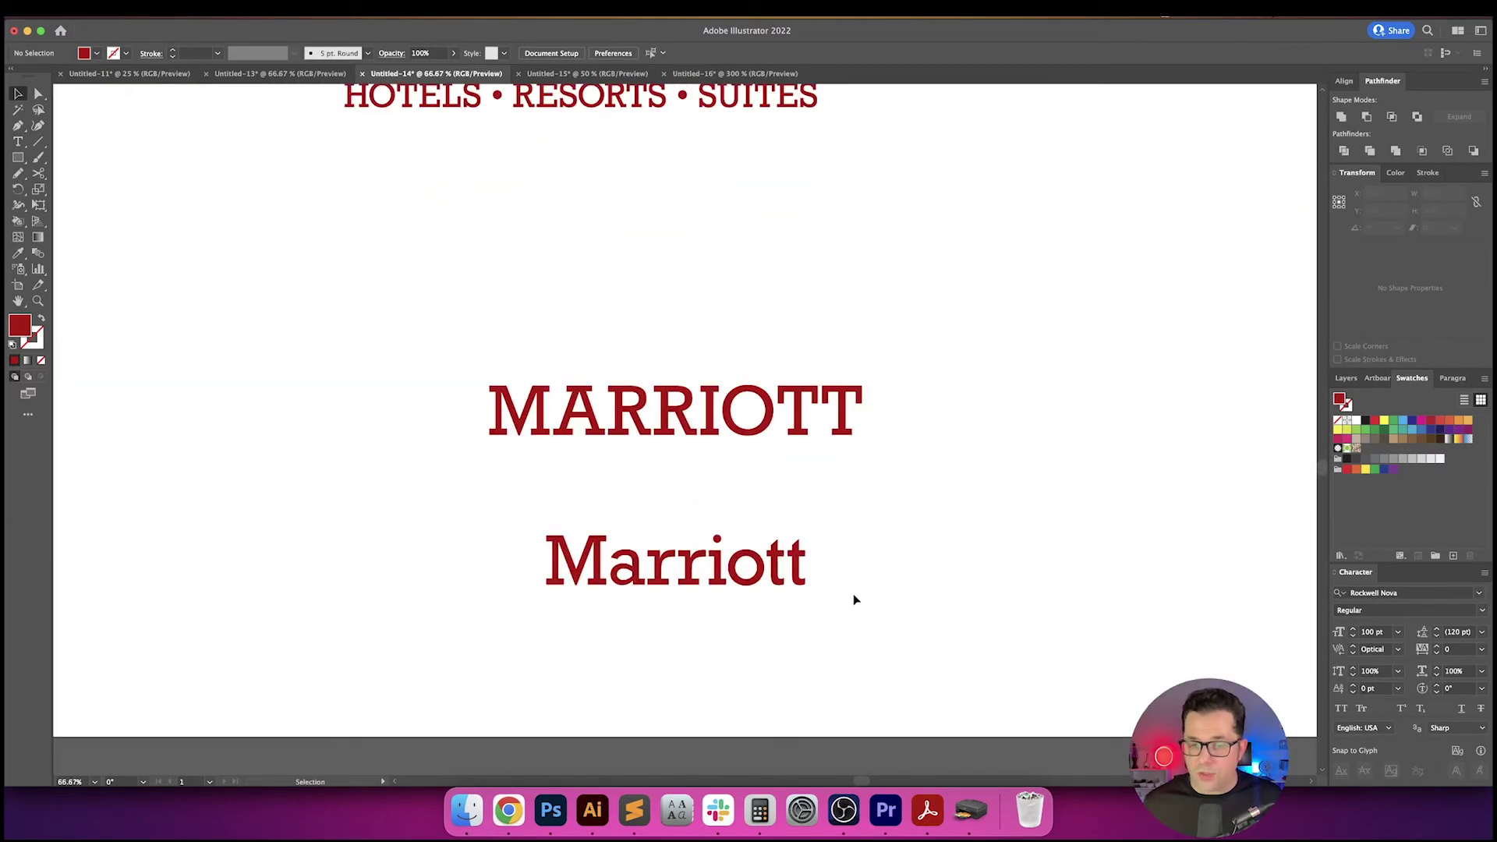
pyautogui.hscroll(2, 845, 595)
pyautogui.click(665, 573)
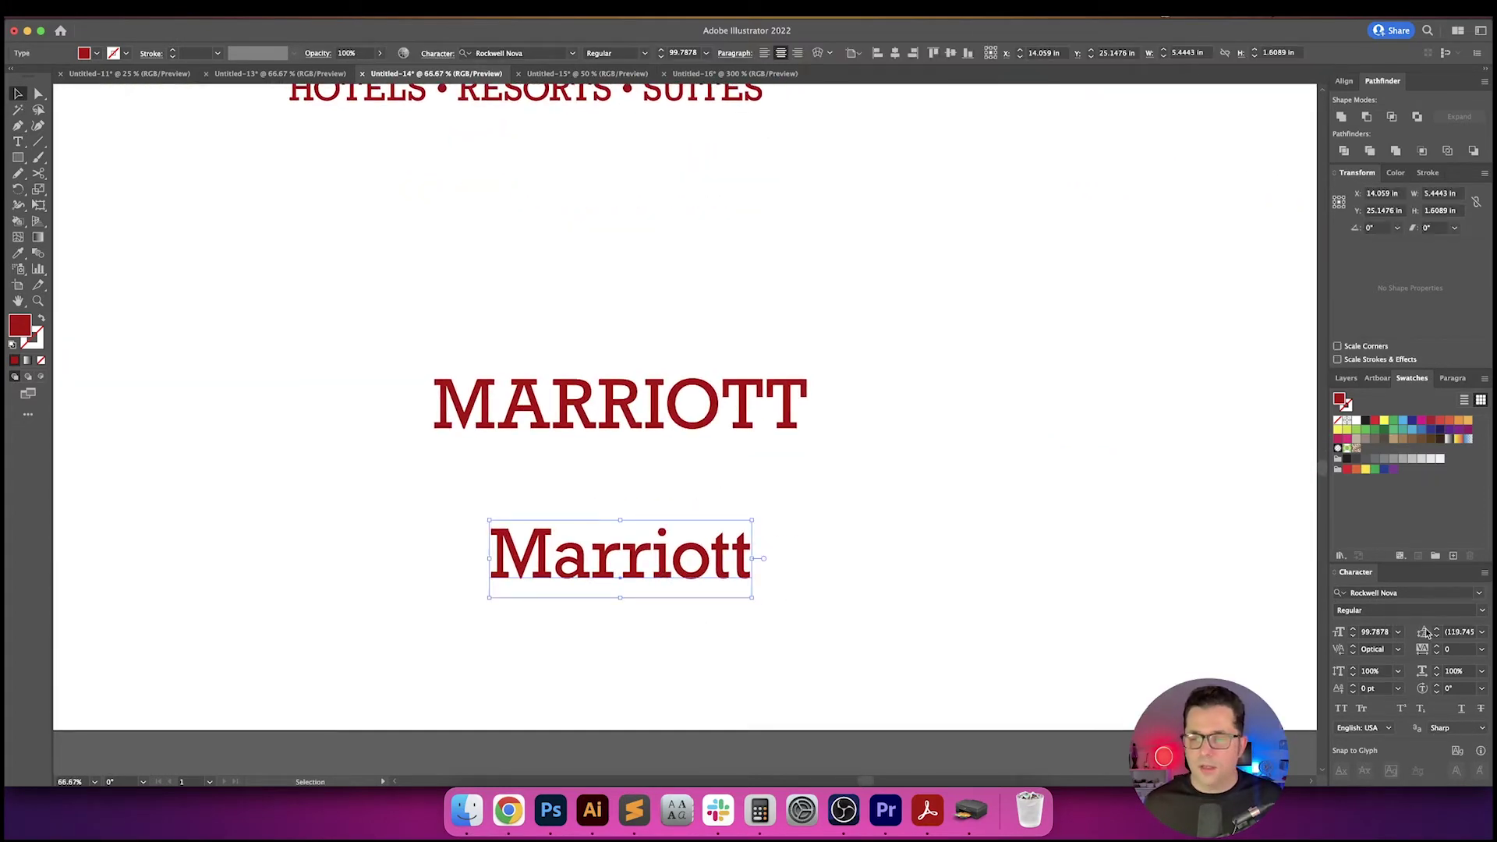
pyautogui.click(1162, 627)
pyautogui.scroll(-1, 1091, 616)
pyautogui.moveTo(1023, 609); pyautogui.dragTo(497, 439)
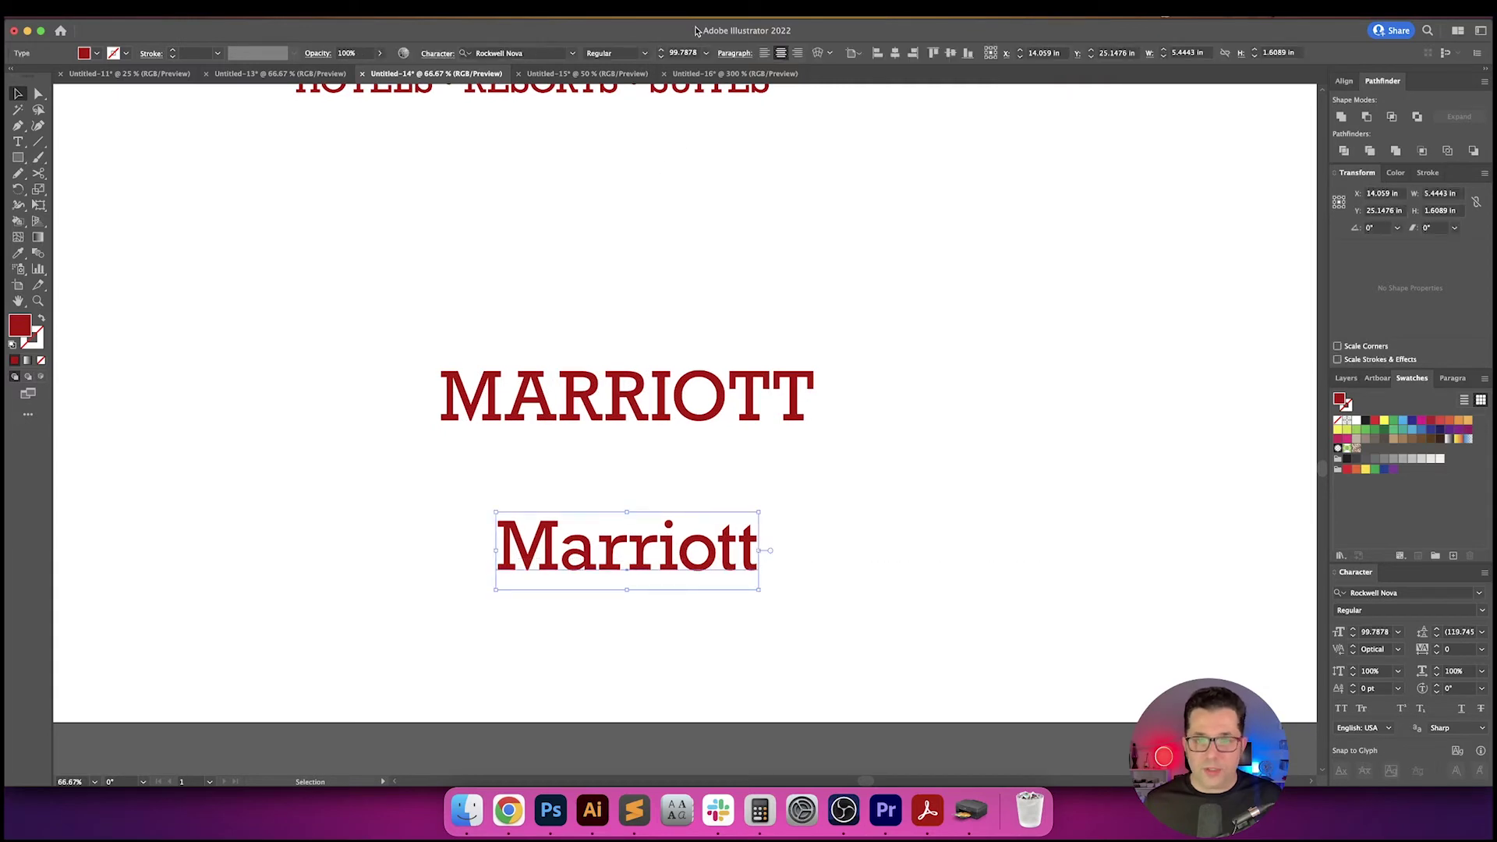
pyautogui.click(690, 52)
pyautogui.write('100')
pyautogui.press('Return')
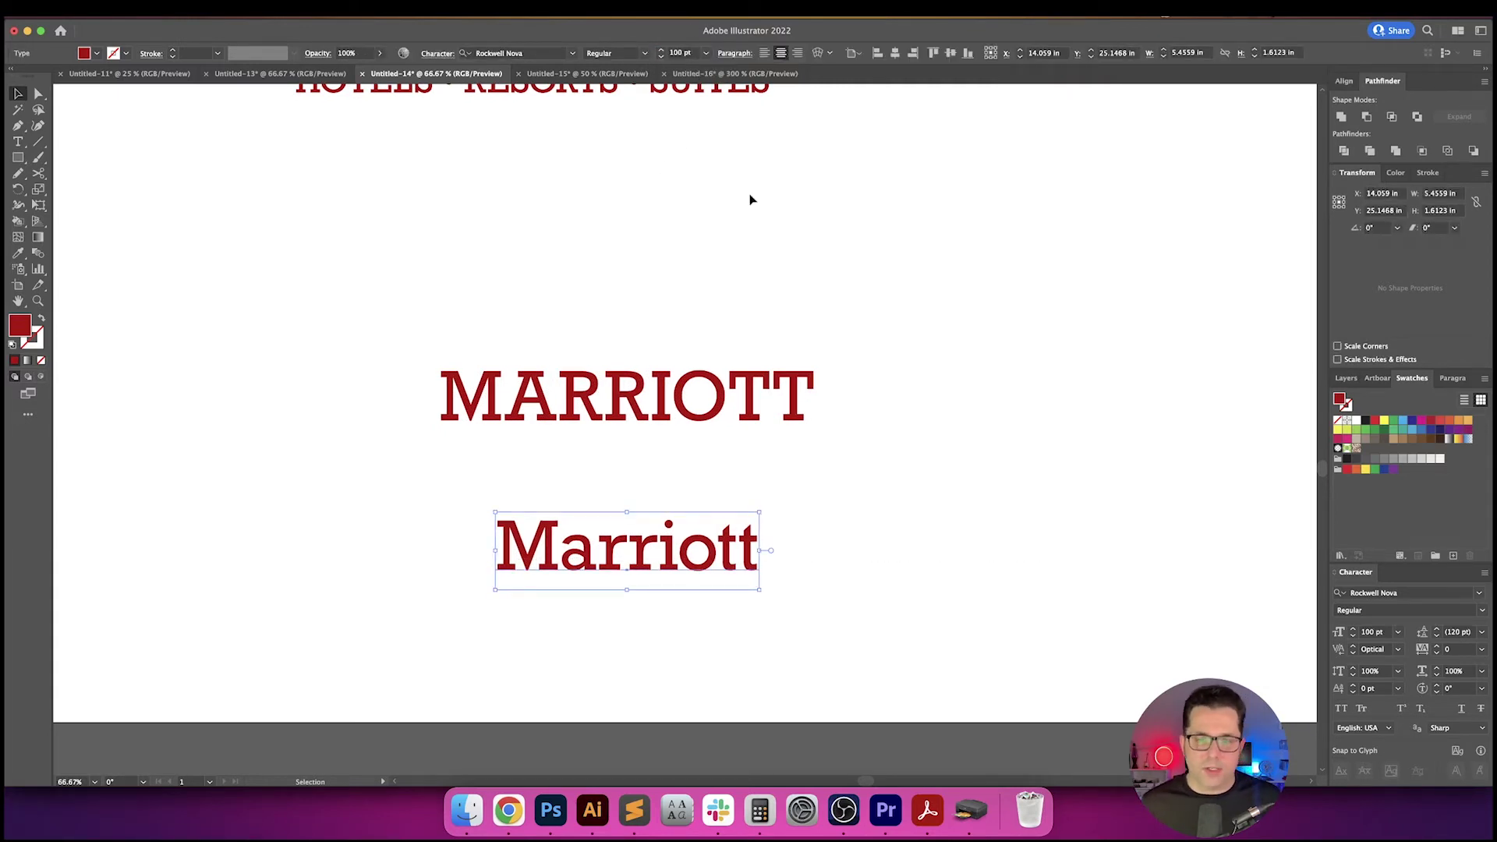
# - Delete the all-caps MARRIOTT text and move the mixed-case Marriott up beneath the script logo
pyautogui.click(512, 399)
pyautogui.press('Delete')
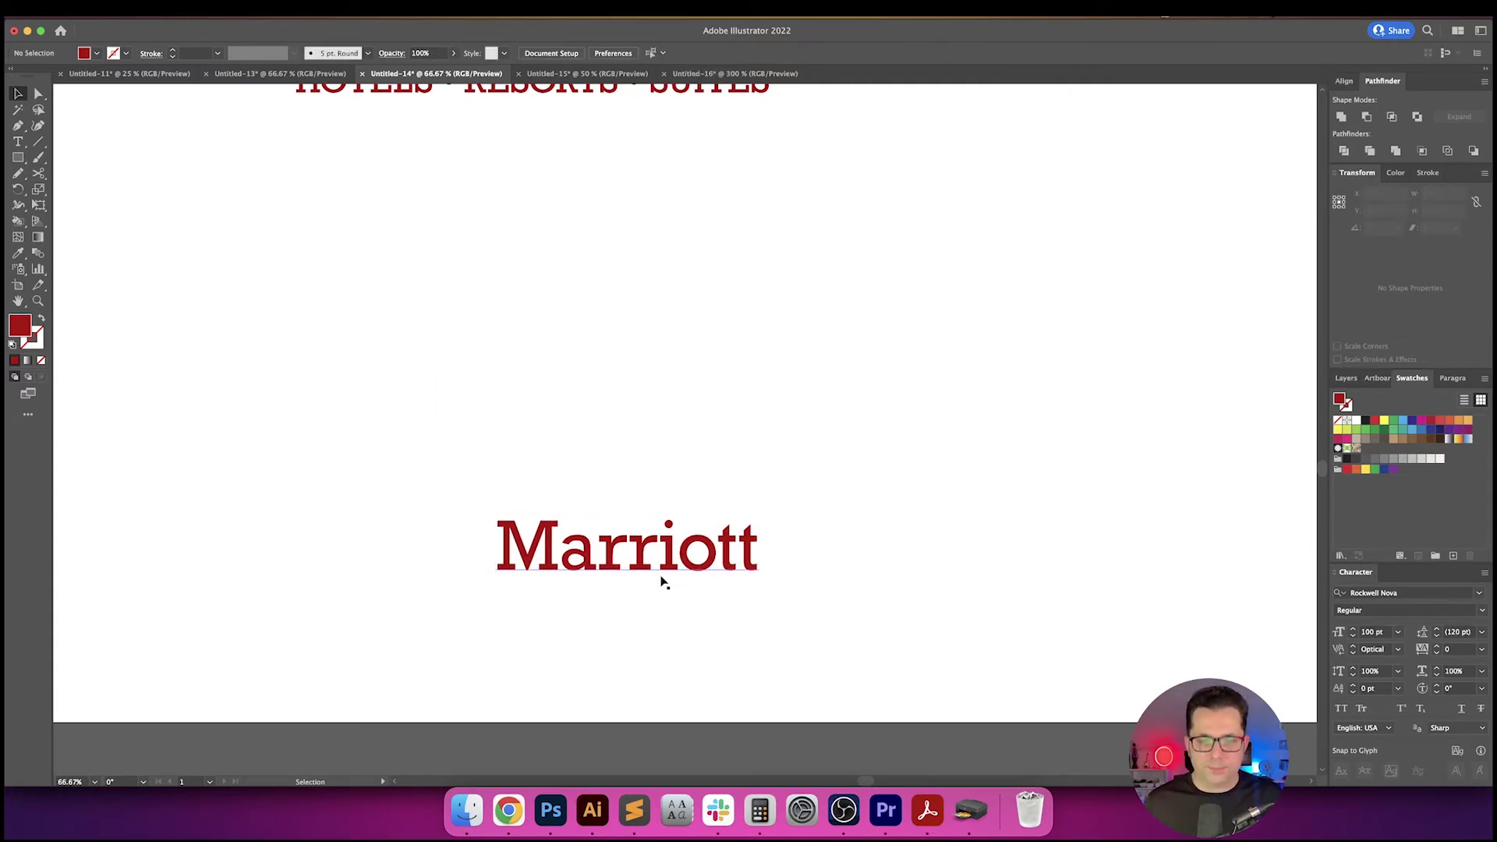
pyautogui.moveTo(658, 574); pyautogui.dragTo(644, 267)
pyautogui.click(765, 310)
pyautogui.scroll(3, 717, 339)
pyautogui.moveTo(717, 339); pyautogui.dragTo(717, 413)
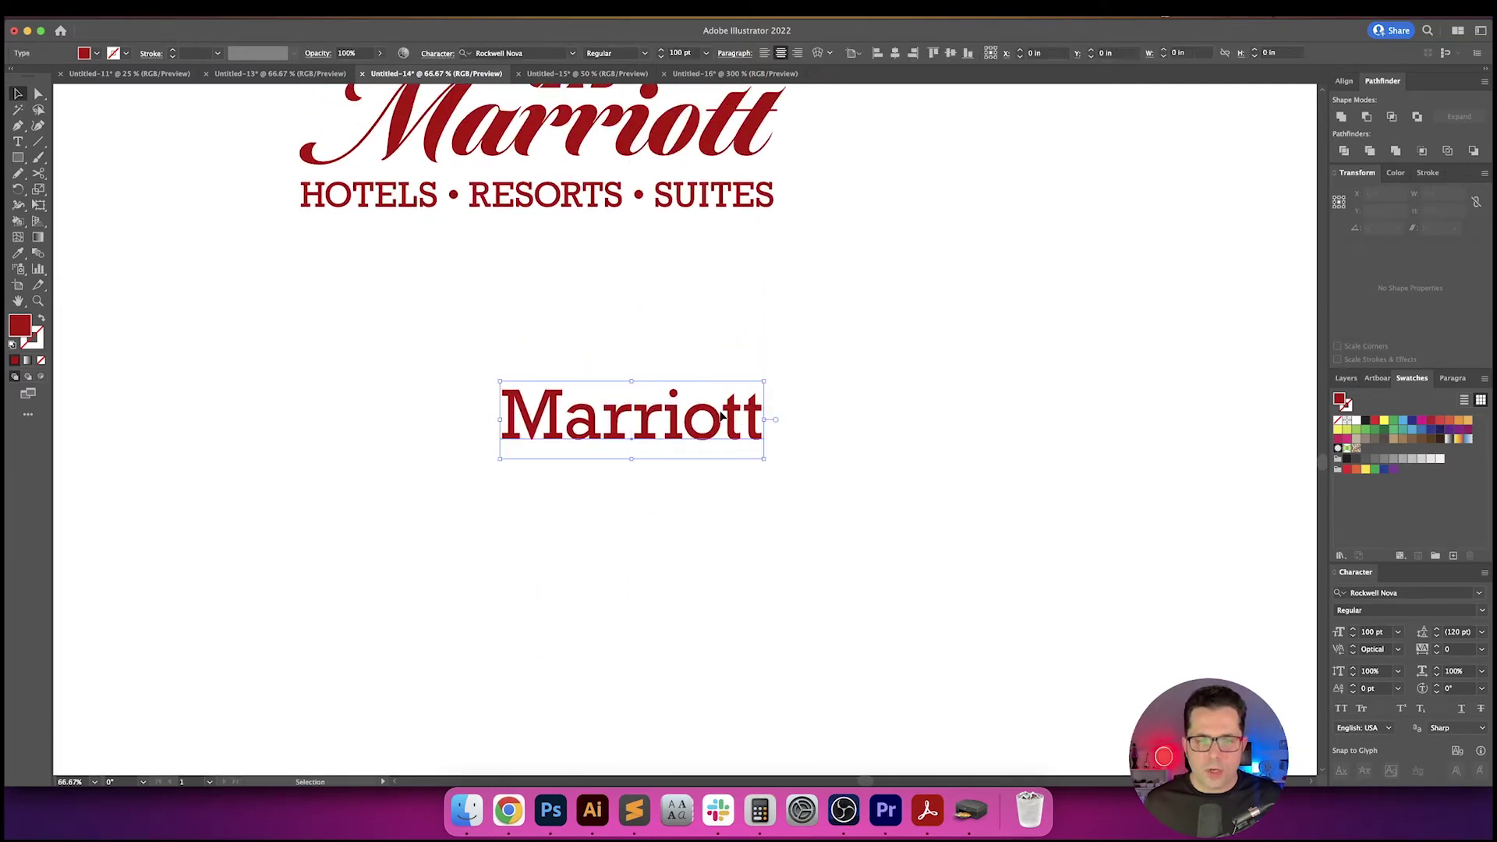
# - Increase the font size of the mixed-case Marriott text to 150 pt
pyautogui.click(693, 54)
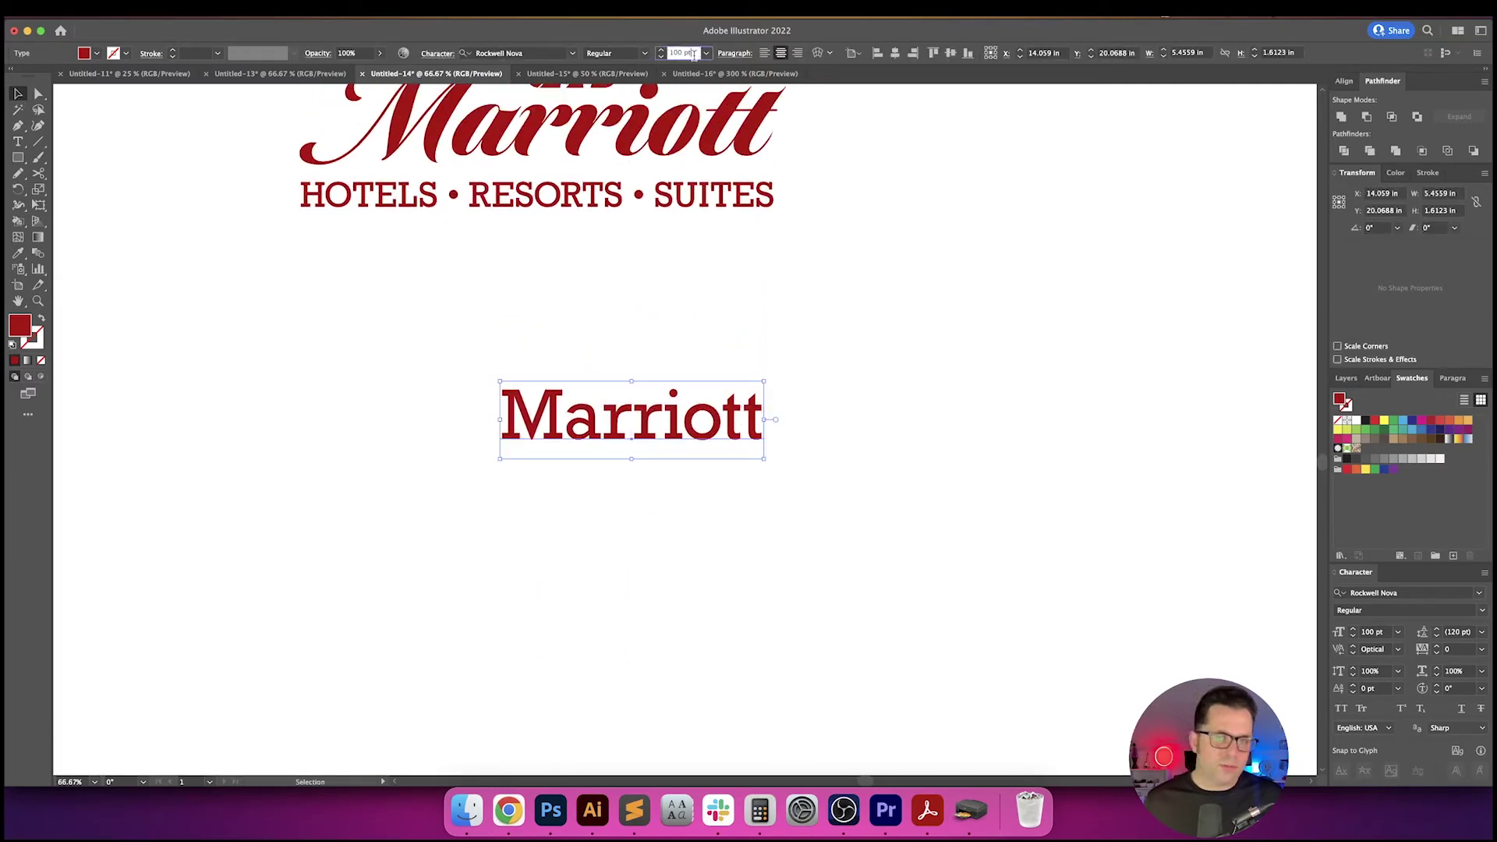
pyautogui.hotkey('shift', 'Up')
pyautogui.hotkey('shift', 'Up')
pyautogui.hotkey('shift', 'Up')
pyautogui.hotkey('shift', 'Up')
pyautogui.hotkey('shift', 'Up')
pyautogui.press('Return')
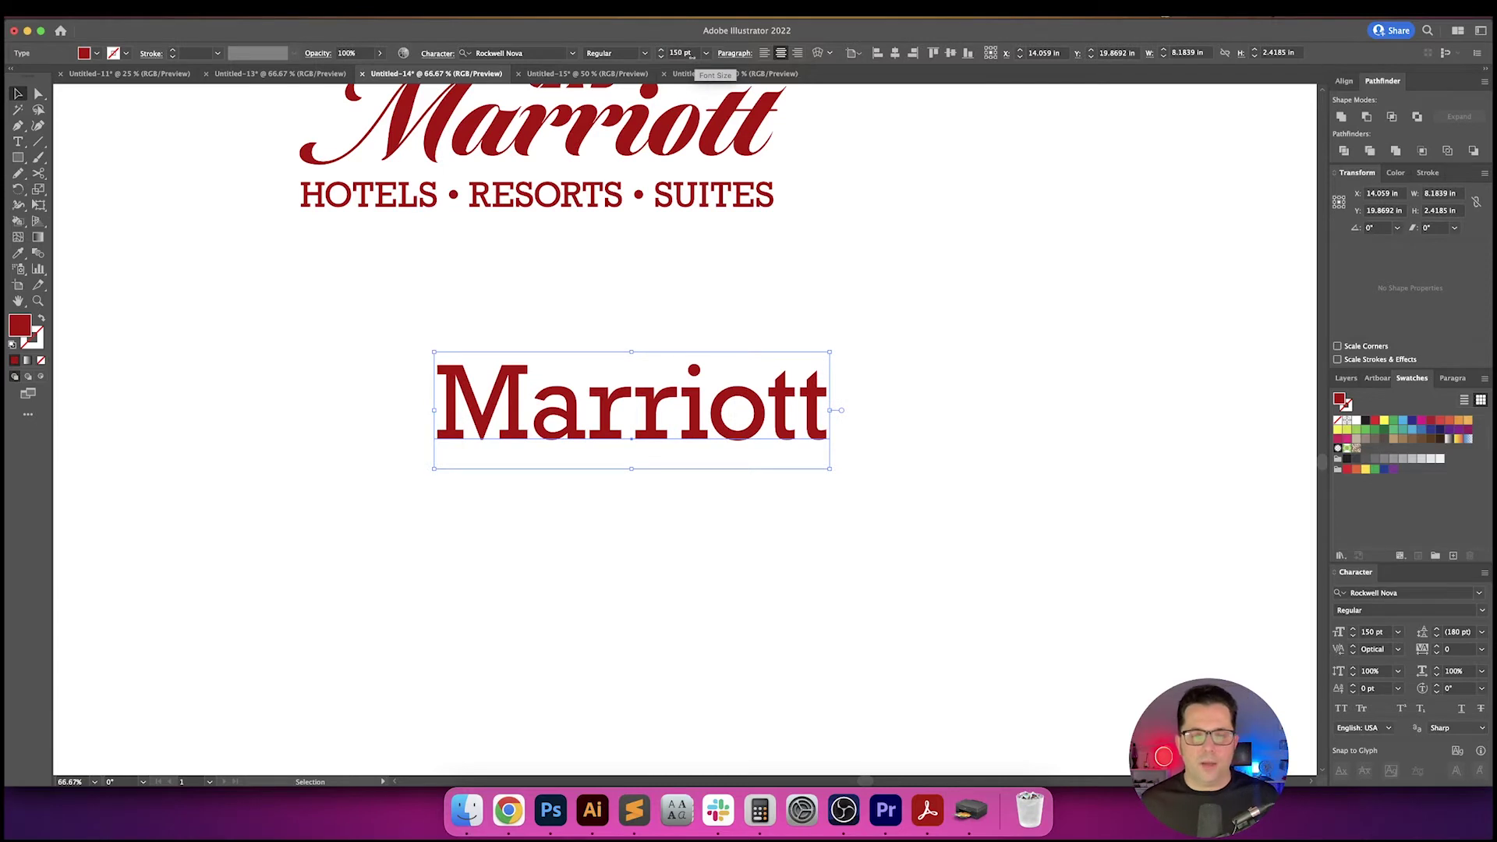
# - Move the Marriott slab-serif text straight down about 2.7 in, farther from the script logo
pyautogui.moveTo(738, 382); pyautogui.dragTo(724, 259)
pyautogui.click(887, 261)
pyautogui.moveTo(886, 267); pyautogui.dragTo(933, 286)
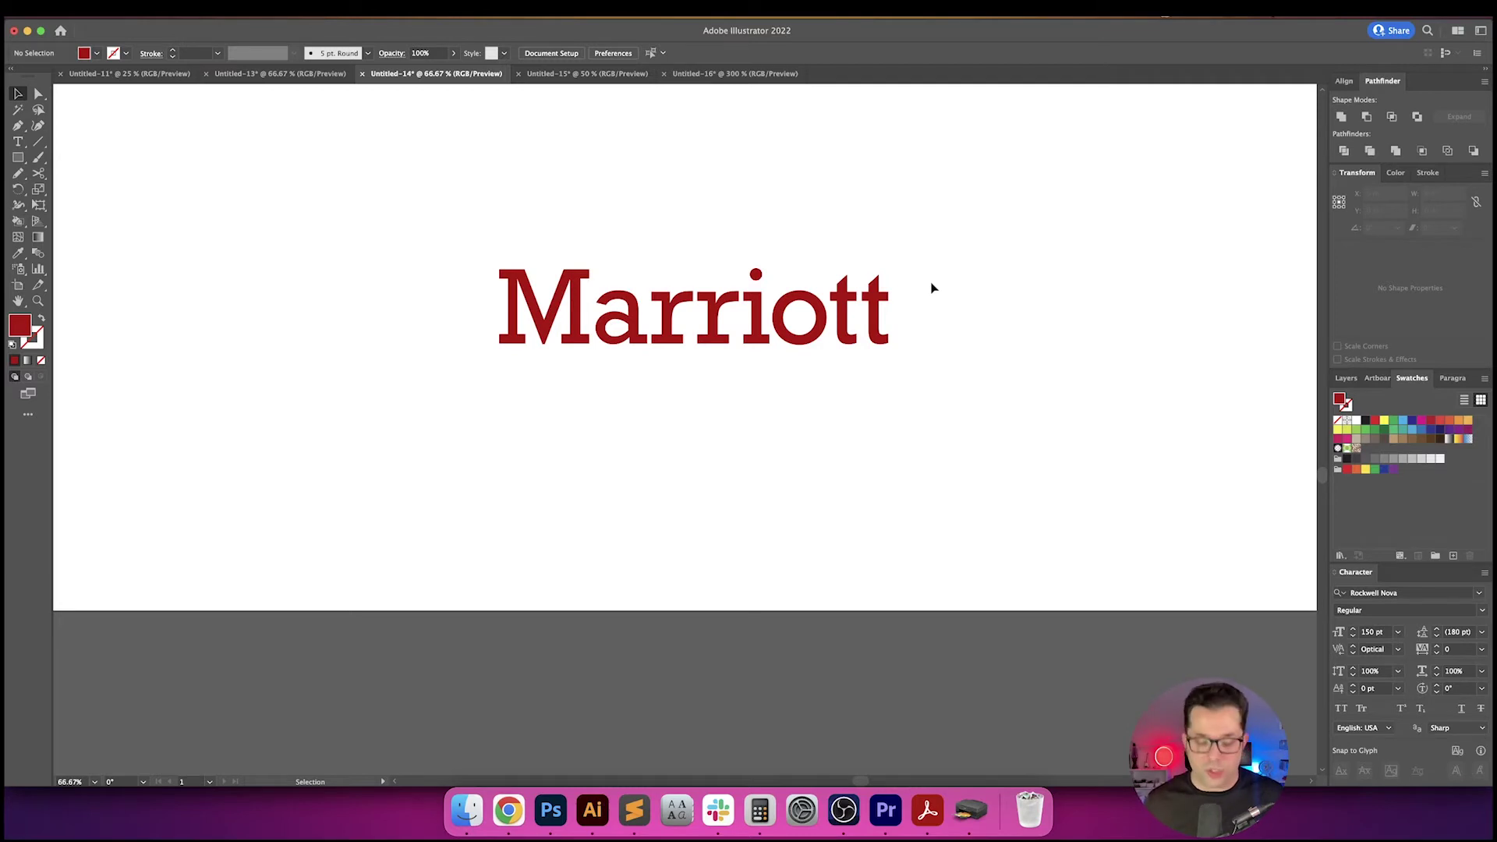
# - Set the kerning between the M and the a of the slab-serif Marriott to -50
pyautogui.doubleClick(785, 307)
pyautogui.press('Left')
pyautogui.press('Left')
pyautogui.press('Left')
pyautogui.press('Left')
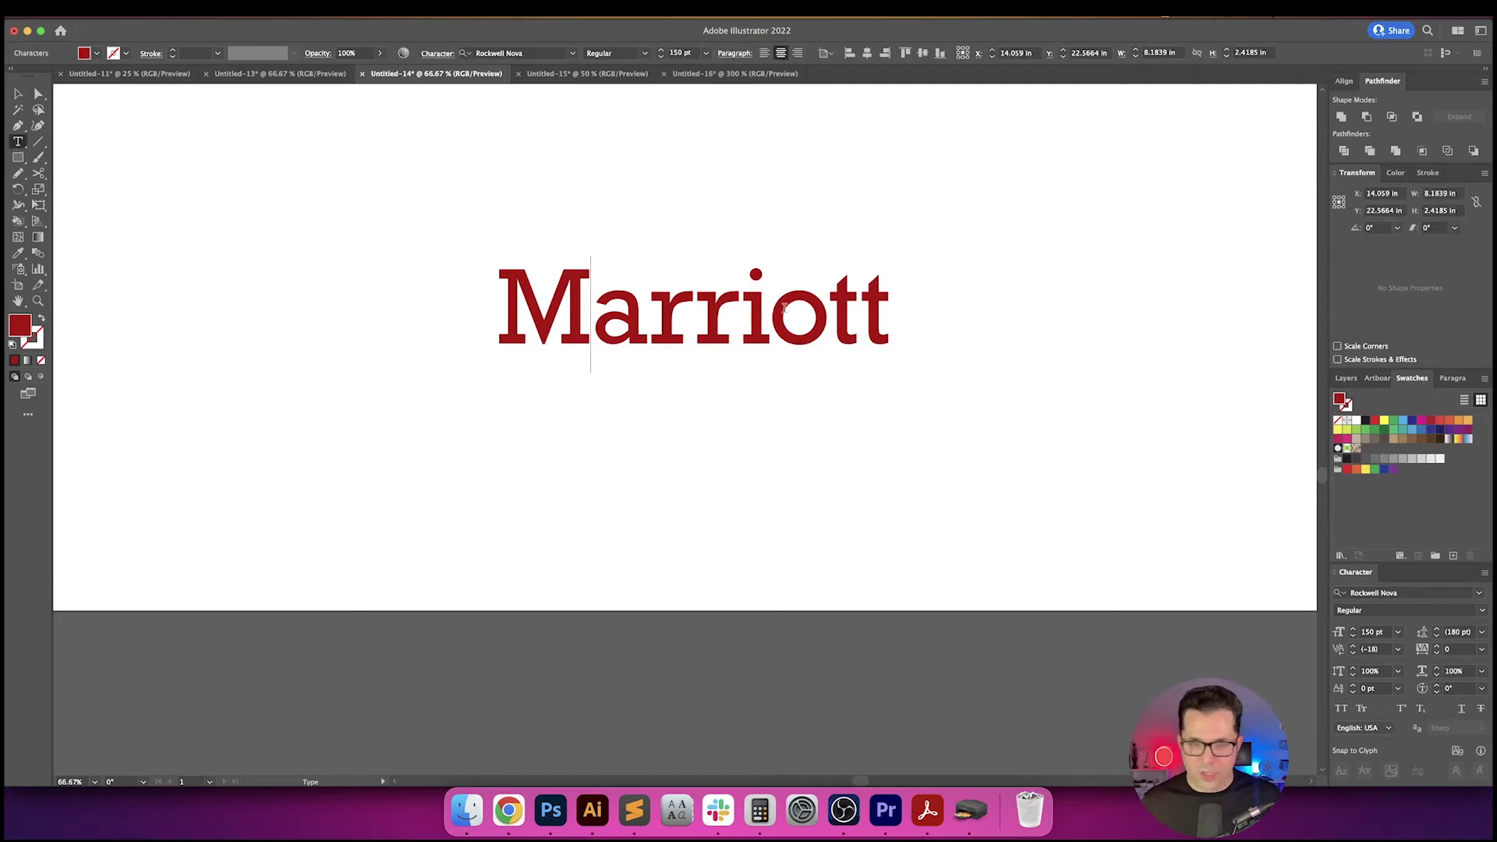
pyautogui.click(1397, 649)
pyautogui.click(1386, 650)
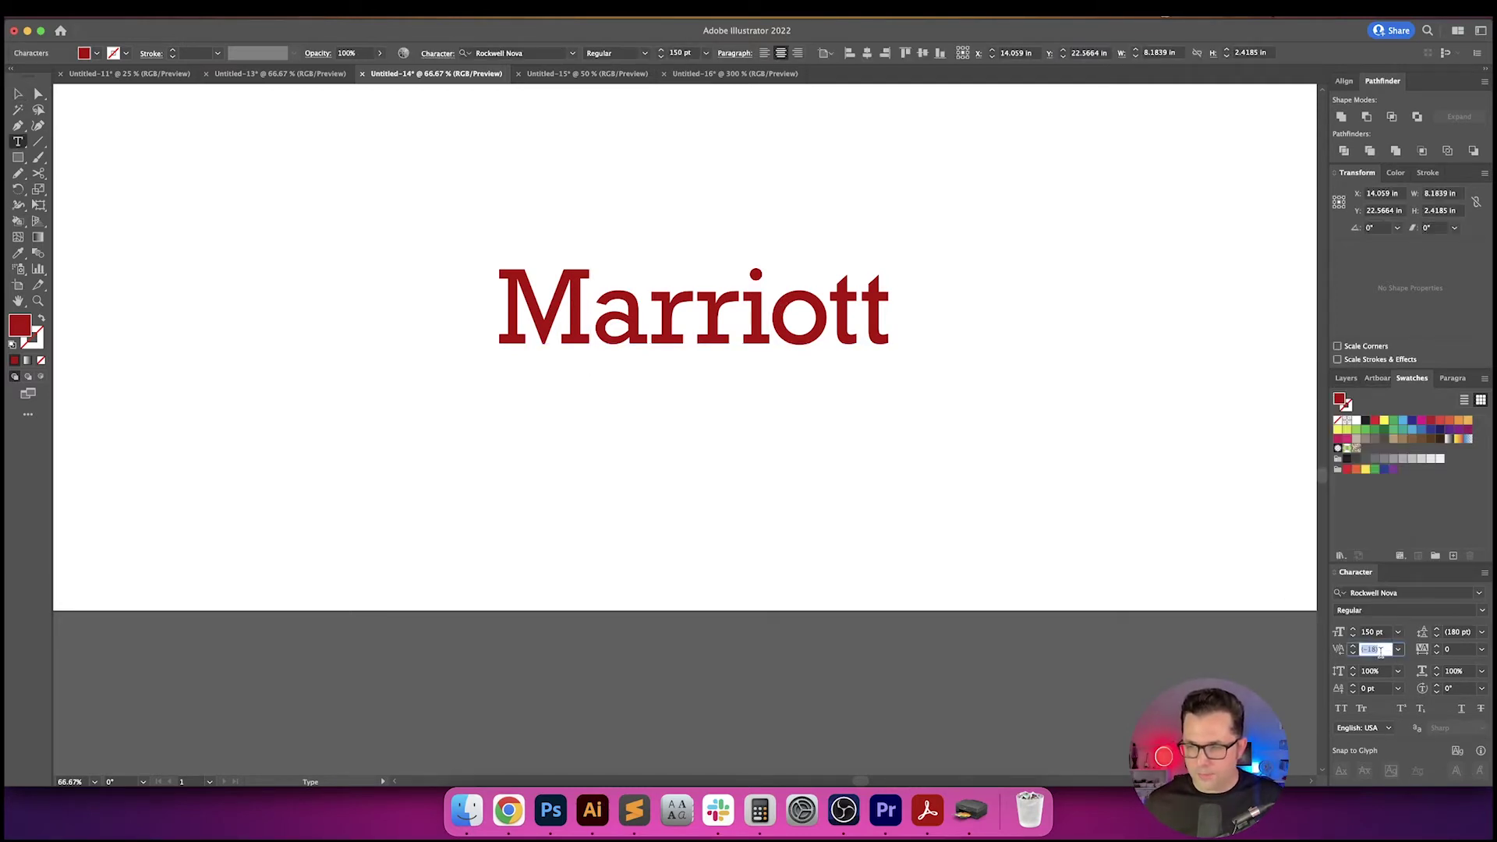
pyautogui.write('-50')
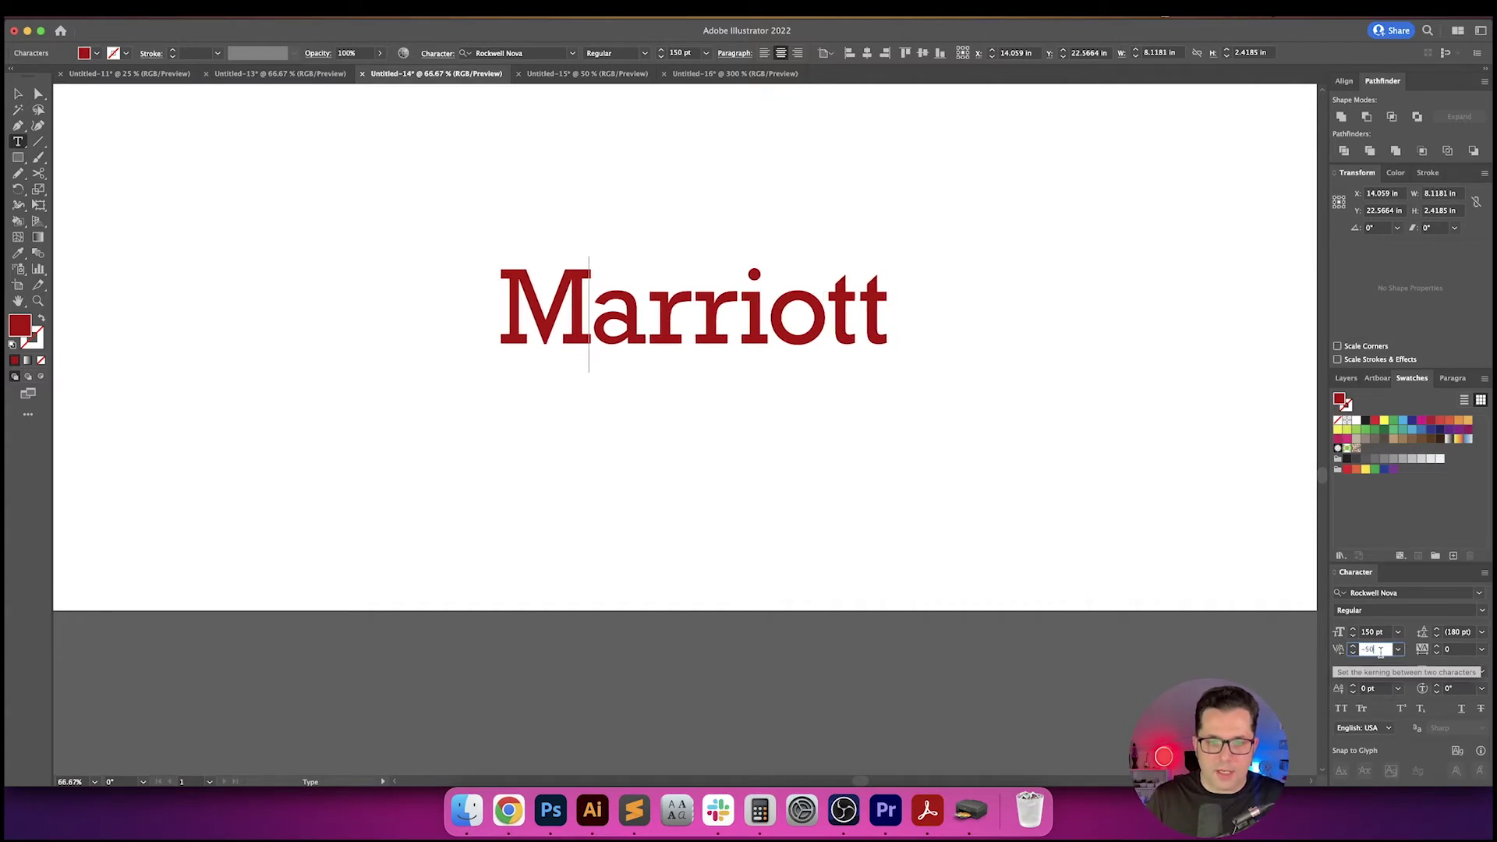
pyautogui.press('Return')
# - Set the kerning between the a and the first r to -42 so their serifs join
pyautogui.press('Right')
pyautogui.click(1380, 651)
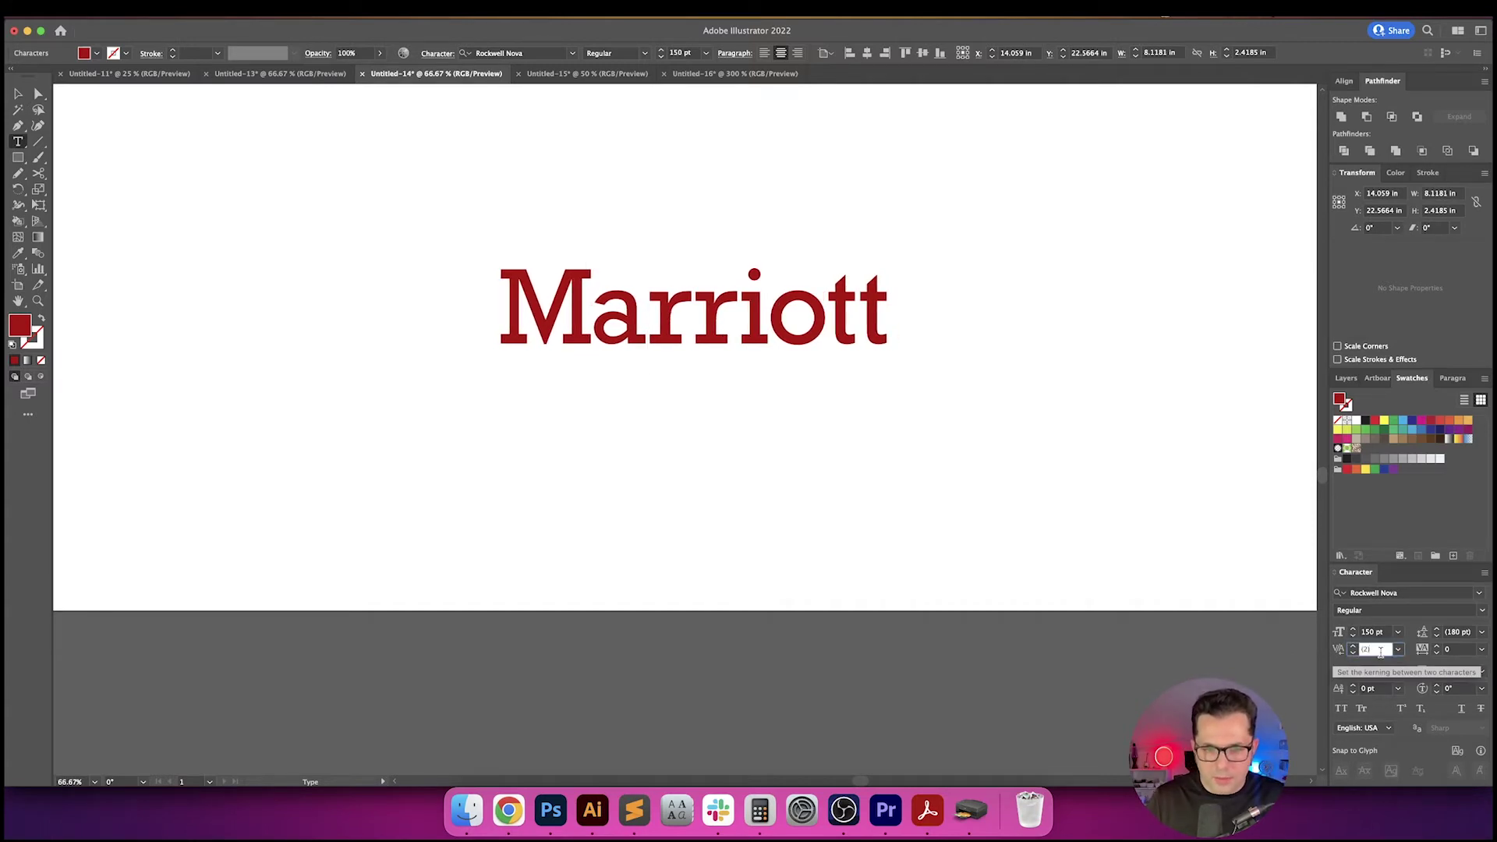
pyautogui.write('-36')
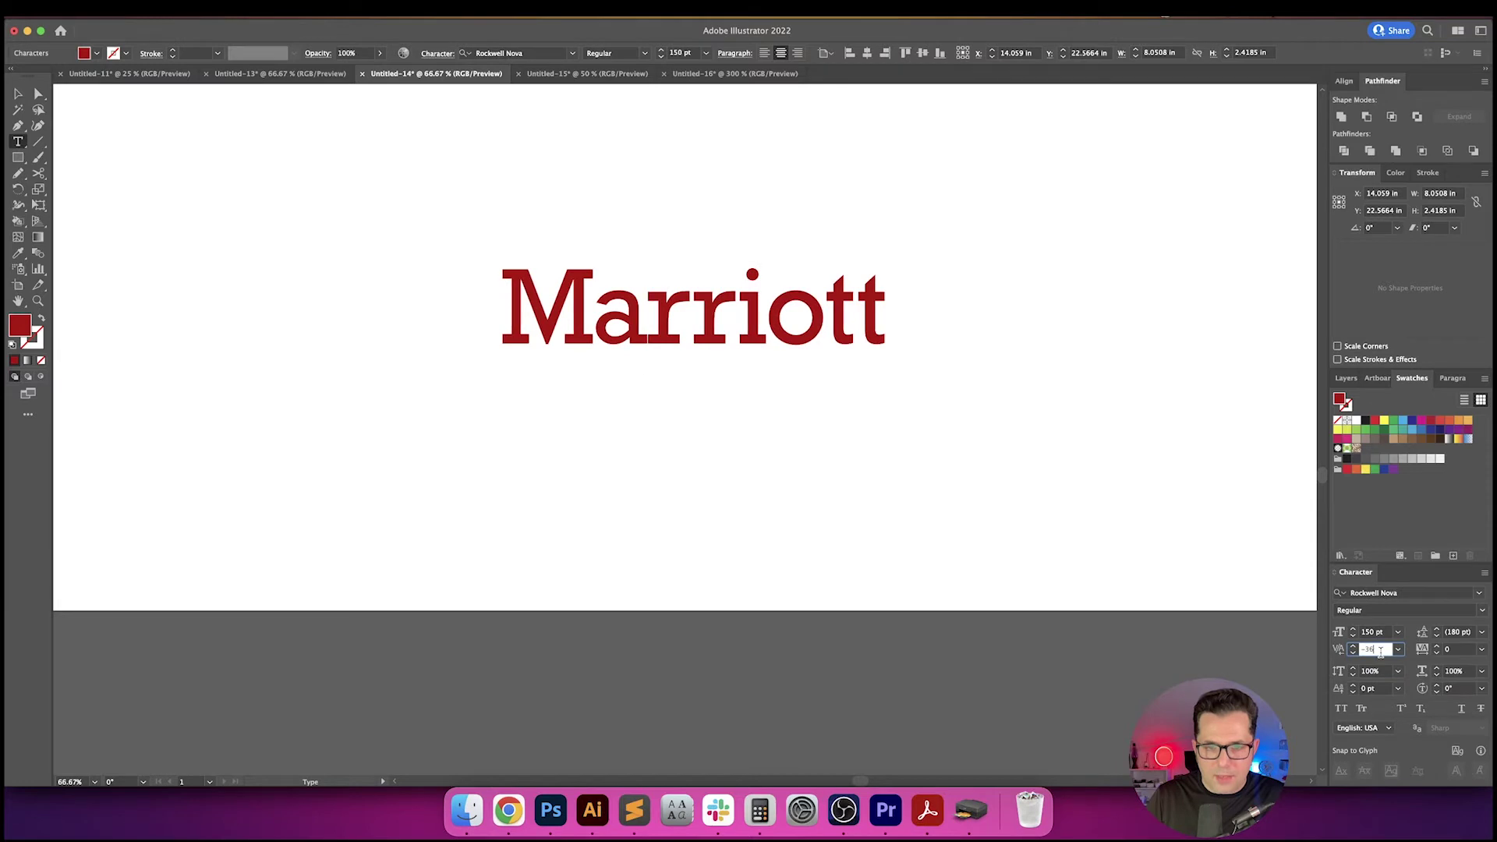
pyautogui.press('Down')
pyautogui.press('Down')
pyautogui.press('Down')
pyautogui.press('Down')
pyautogui.press('Down')
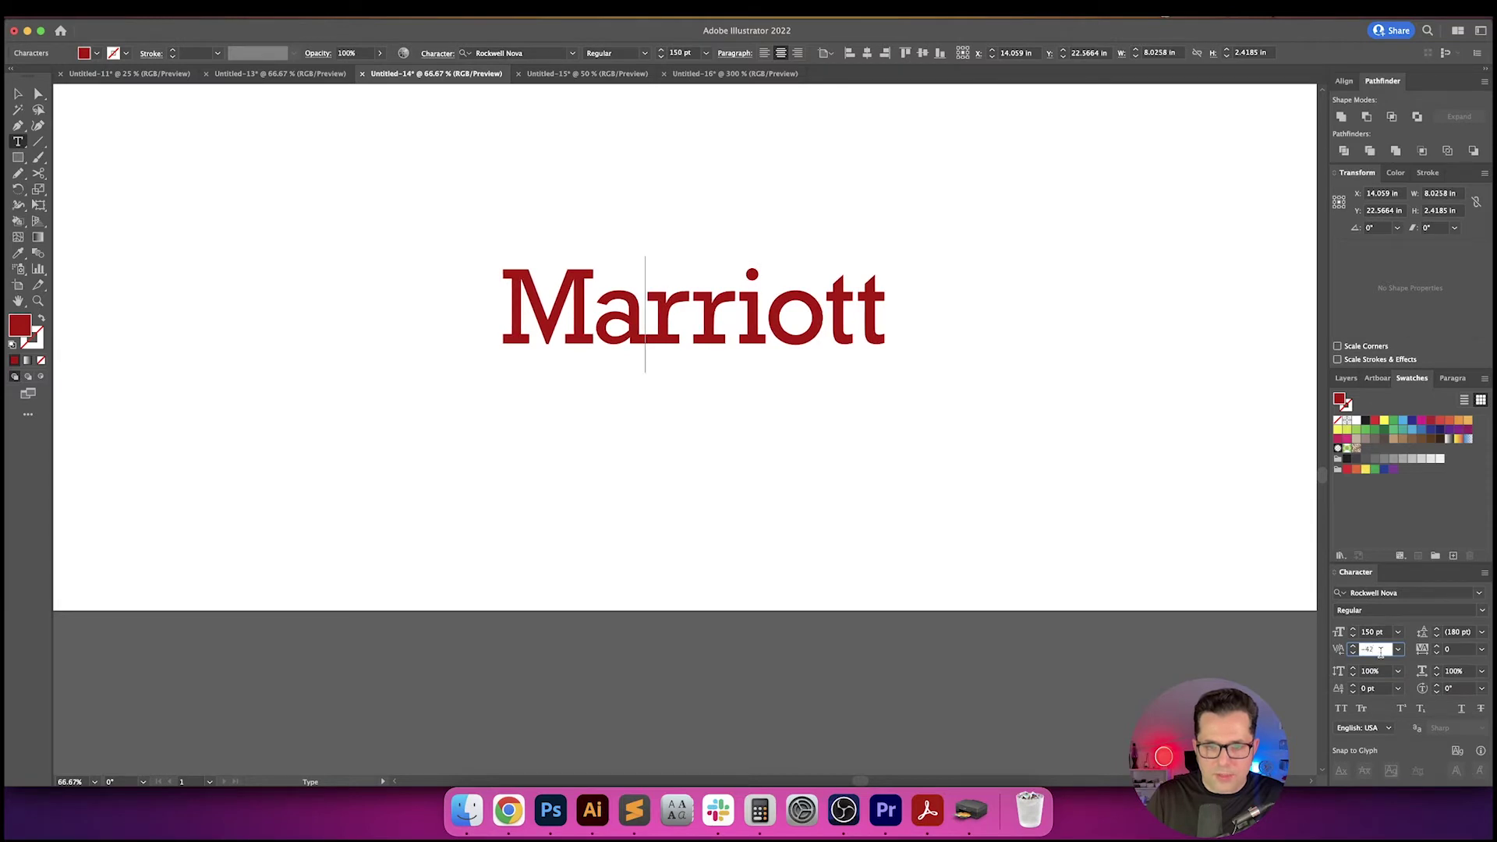
pyautogui.press('Return')
# - Try tighter kerning between the two r's of Marriott and set it to 0
pyautogui.press('Right')
pyautogui.click(1380, 652)
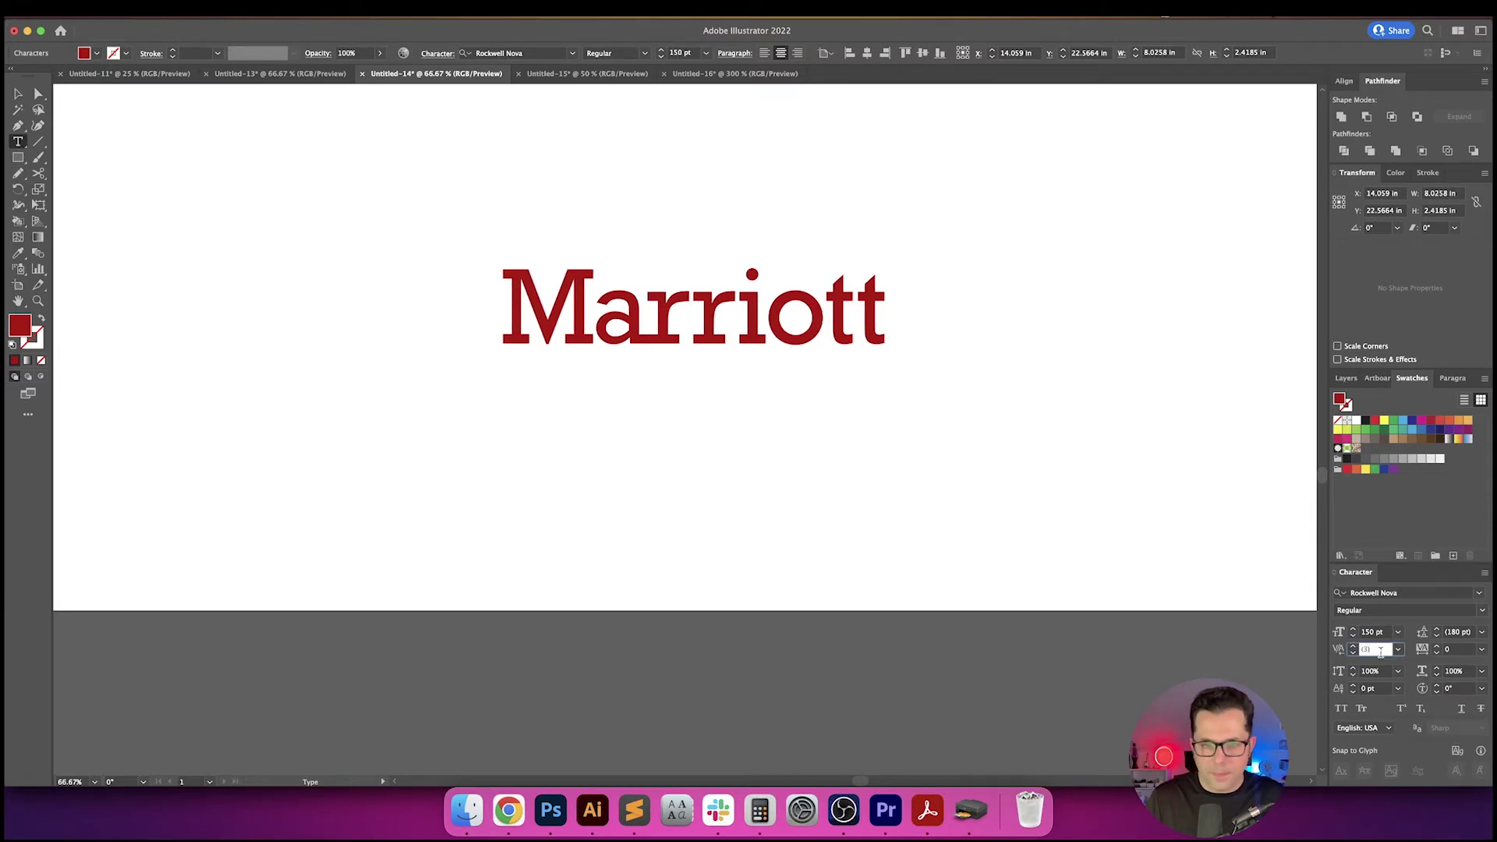
pyautogui.press('Down')
pyautogui.press('Down')
pyautogui.press('Down')
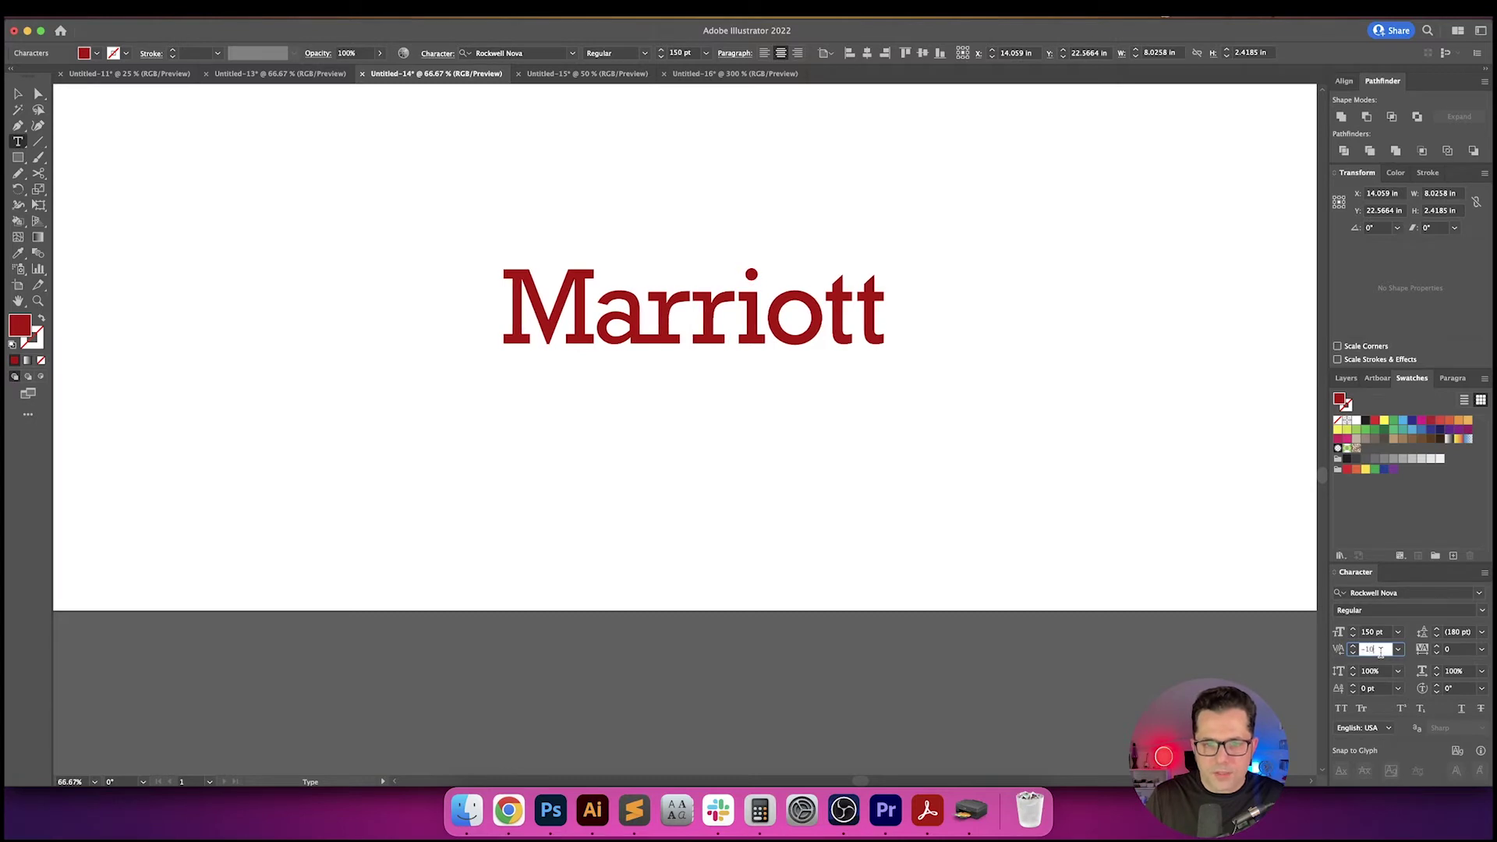
pyautogui.press('BackSpace')
pyautogui.write('20')
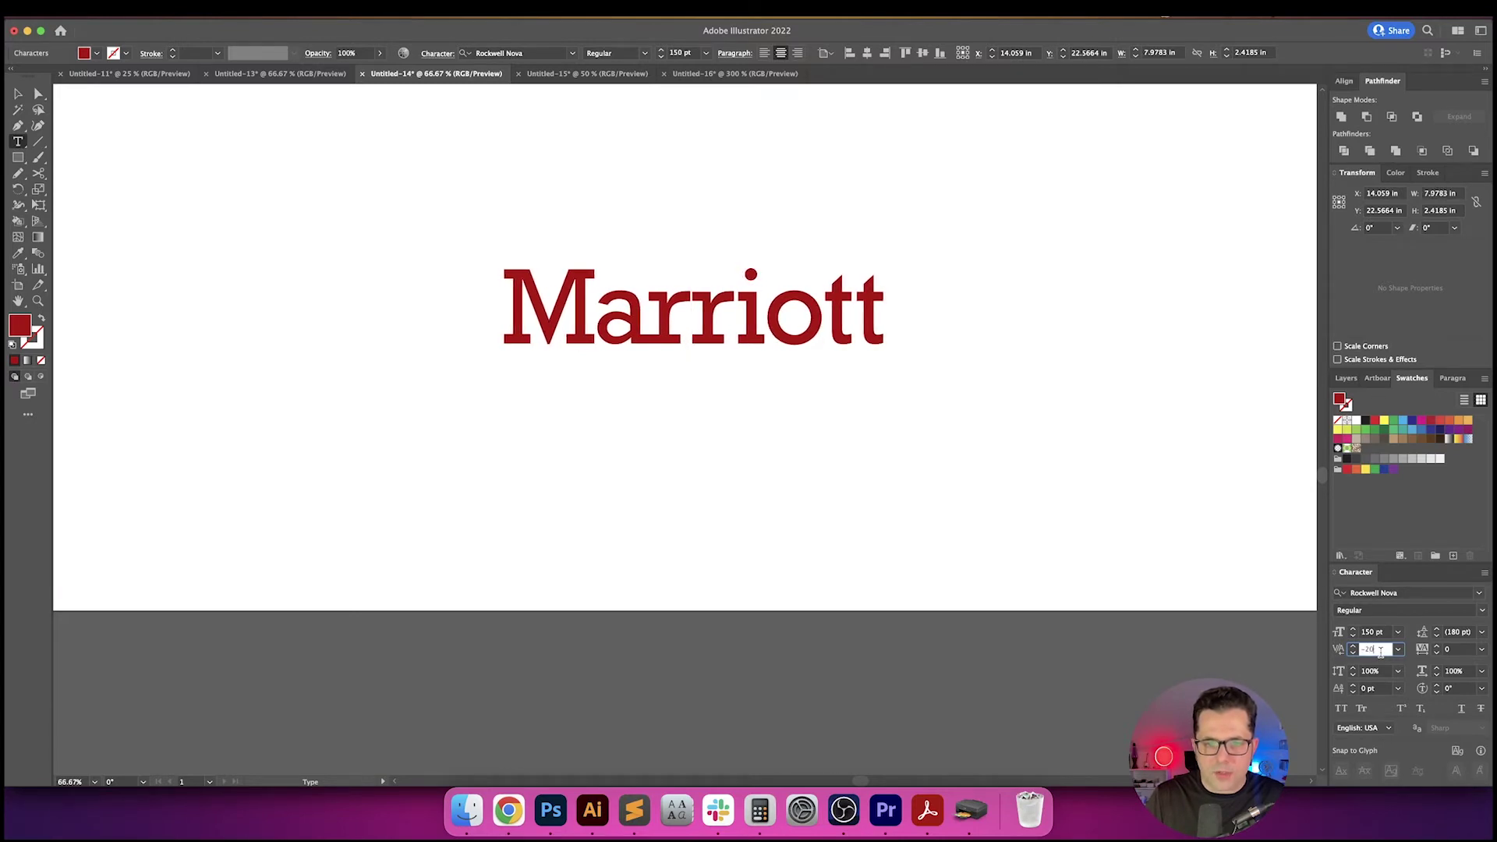
pyautogui.hotkey('shift', 'Up')
pyautogui.write('0')
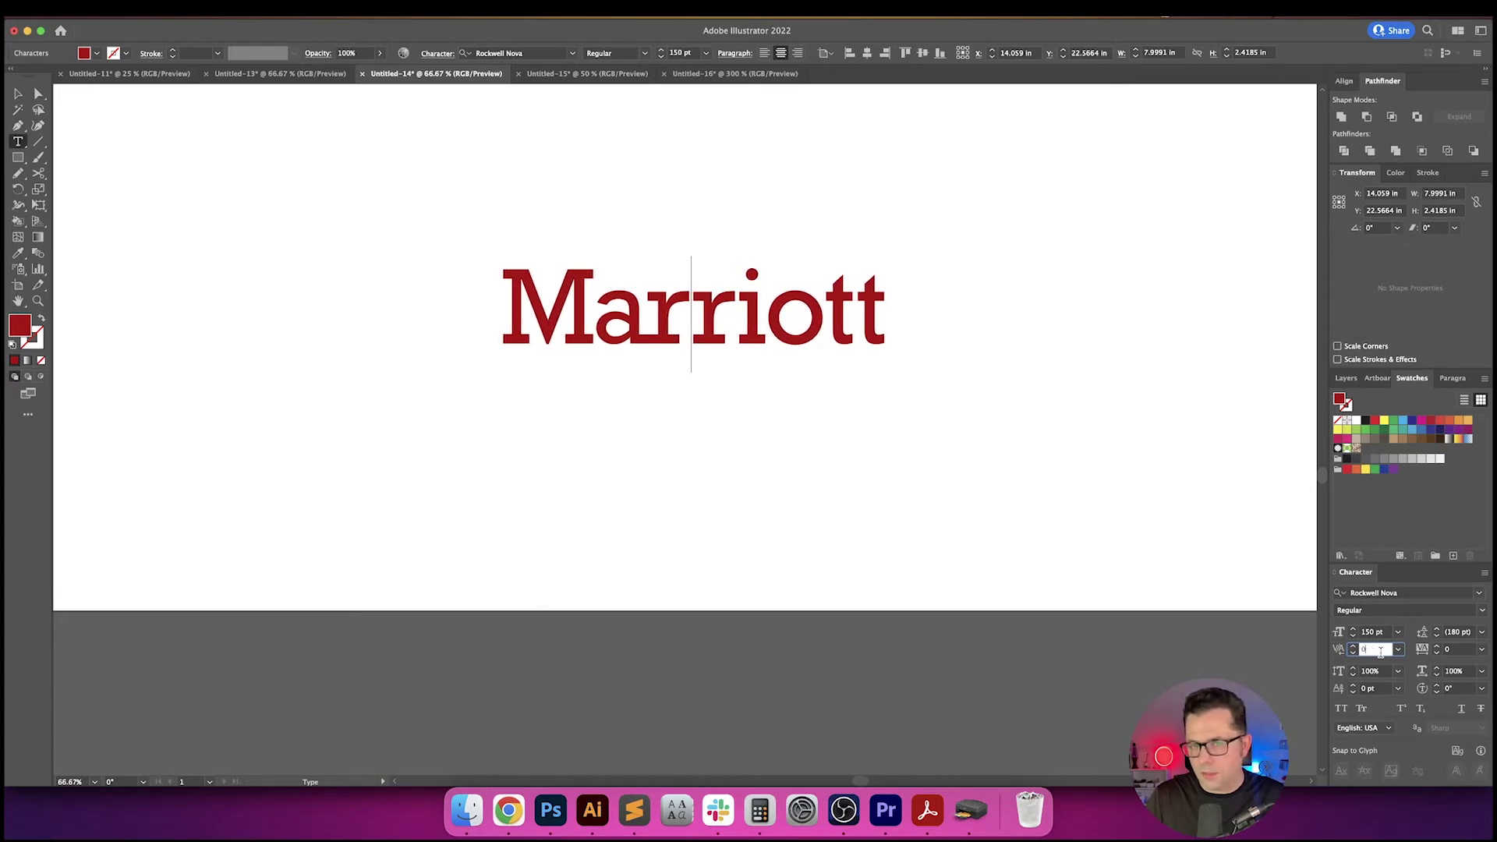
pyautogui.press('Return')
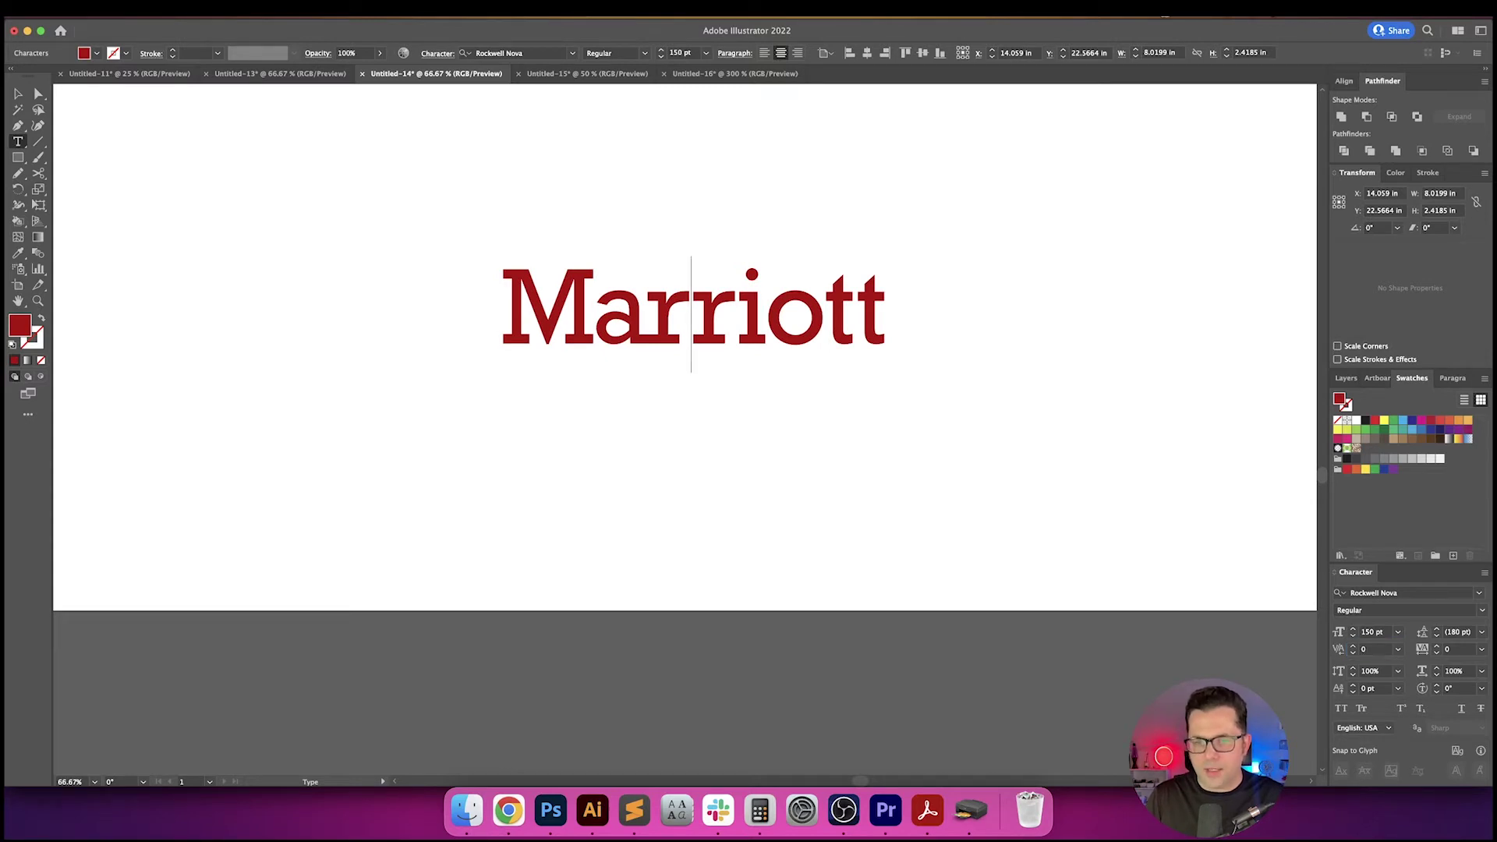
# - Set the kerning between the second r and the i of Marriott to 0
pyautogui.press('Right')
pyautogui.click(1375, 649)
pyautogui.write('0')
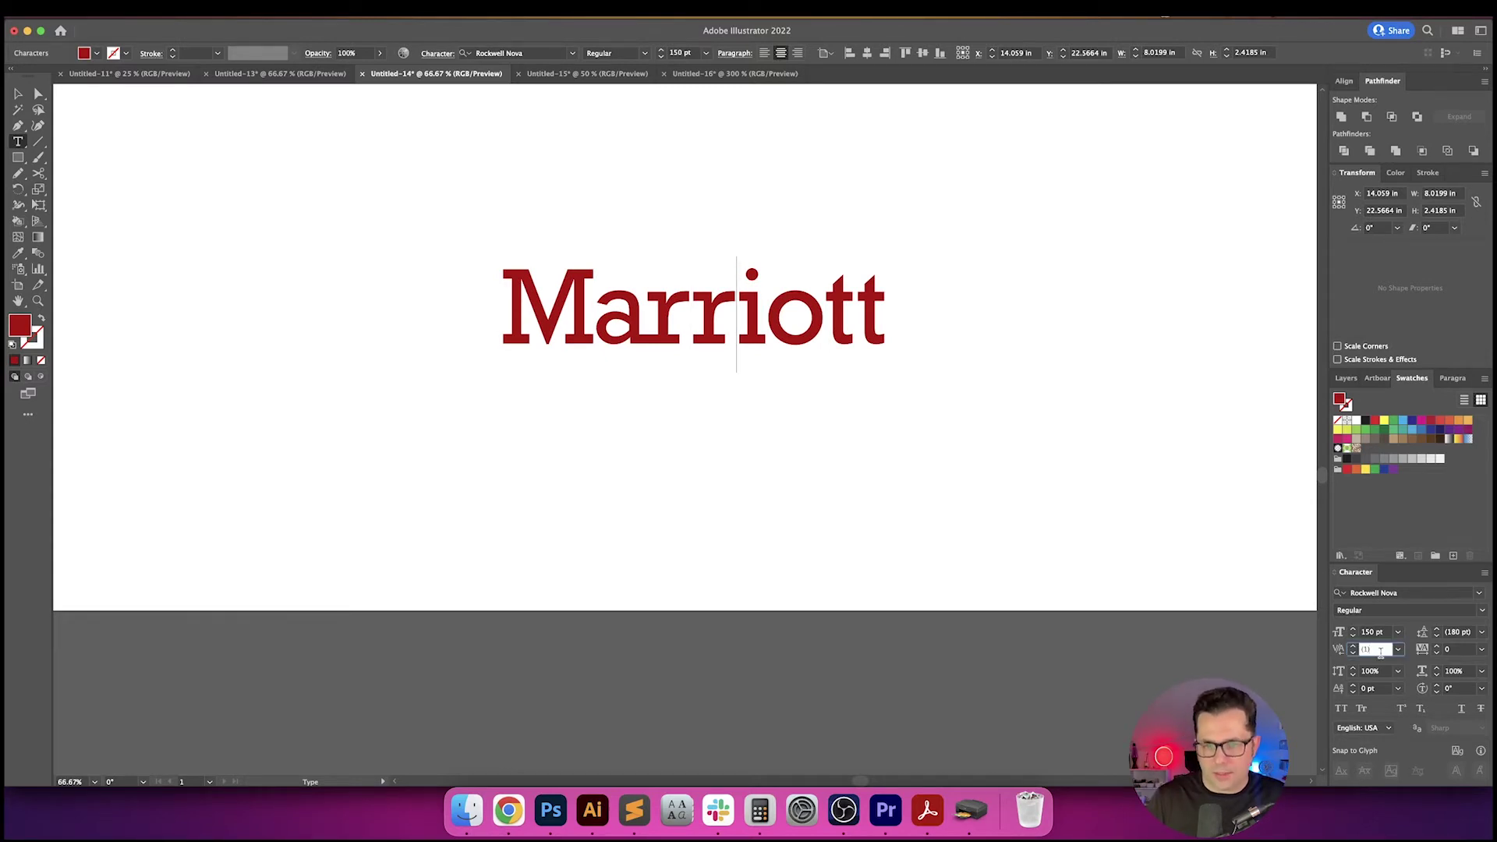
pyautogui.press('Return')
# - Set the kerning between the i and the o of Marriott to -60
pyautogui.press('Right')
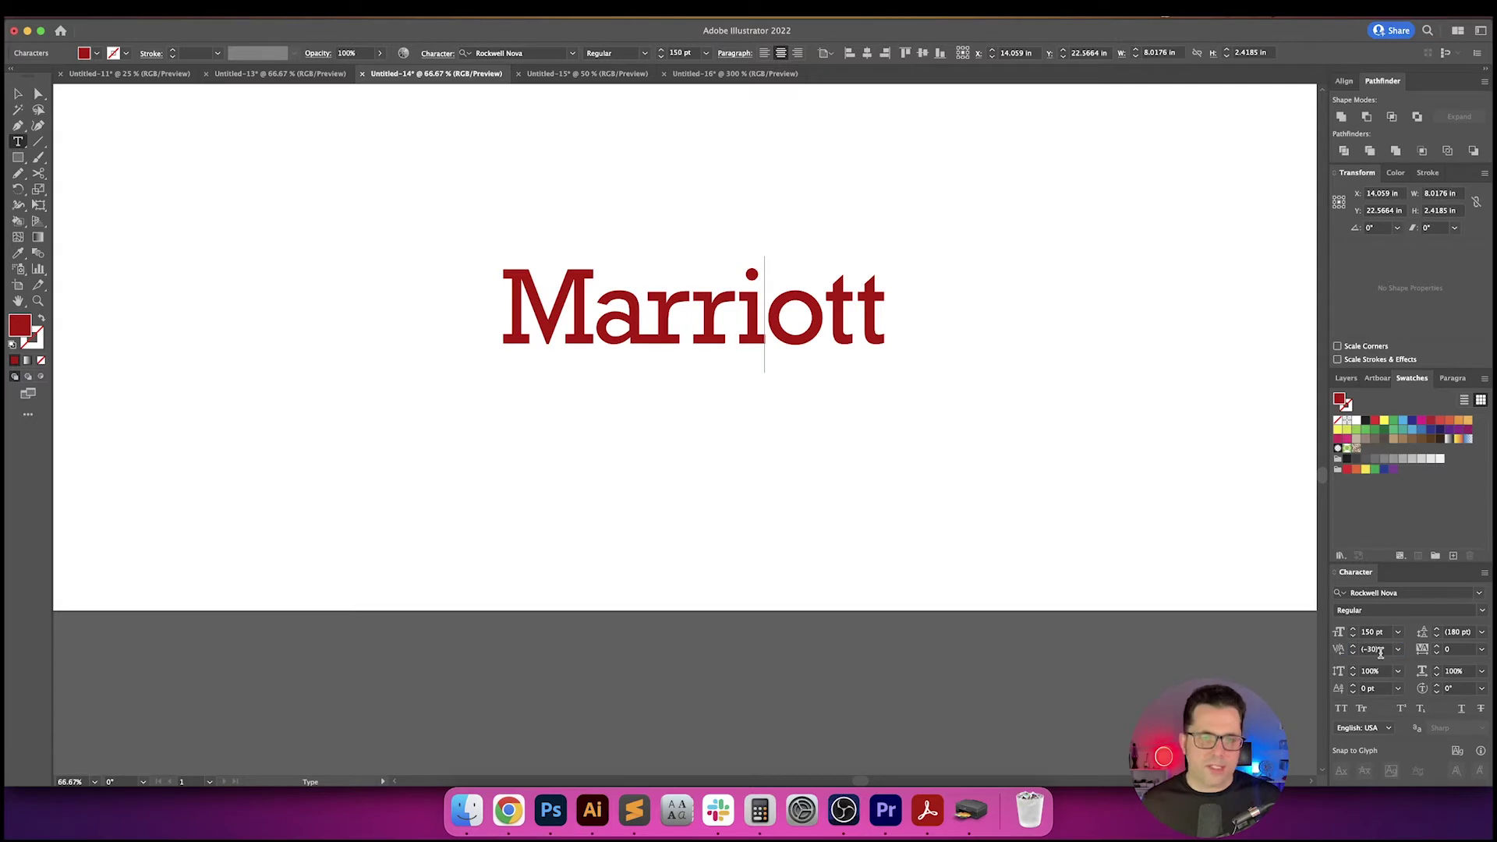
pyautogui.click(1374, 649)
pyautogui.write('-60')
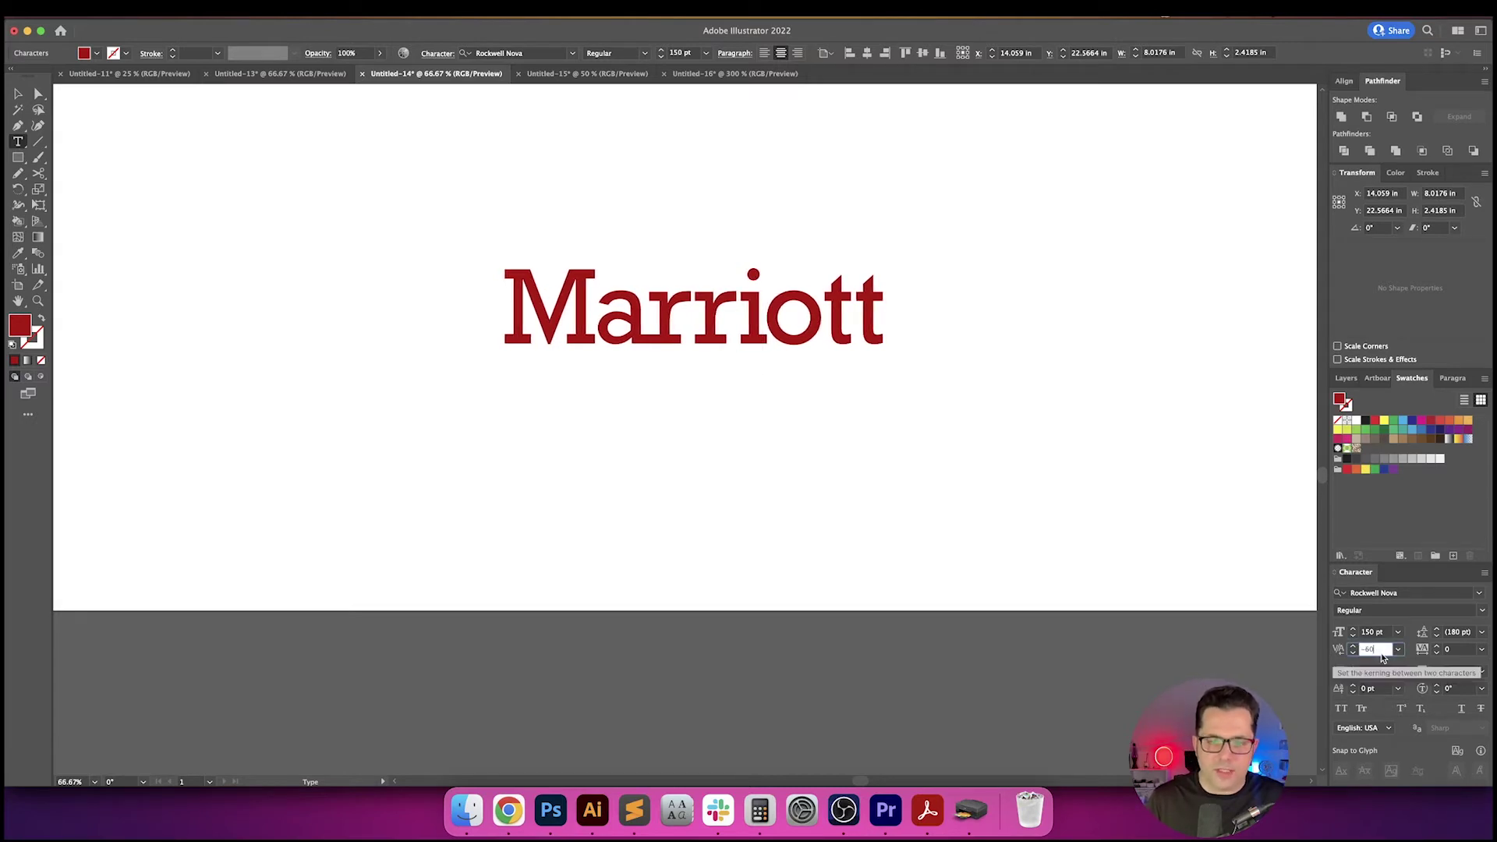
pyautogui.press('Return')
# - Set the kerning between the o and the first t of Marriott to -80
pyautogui.press('Right')
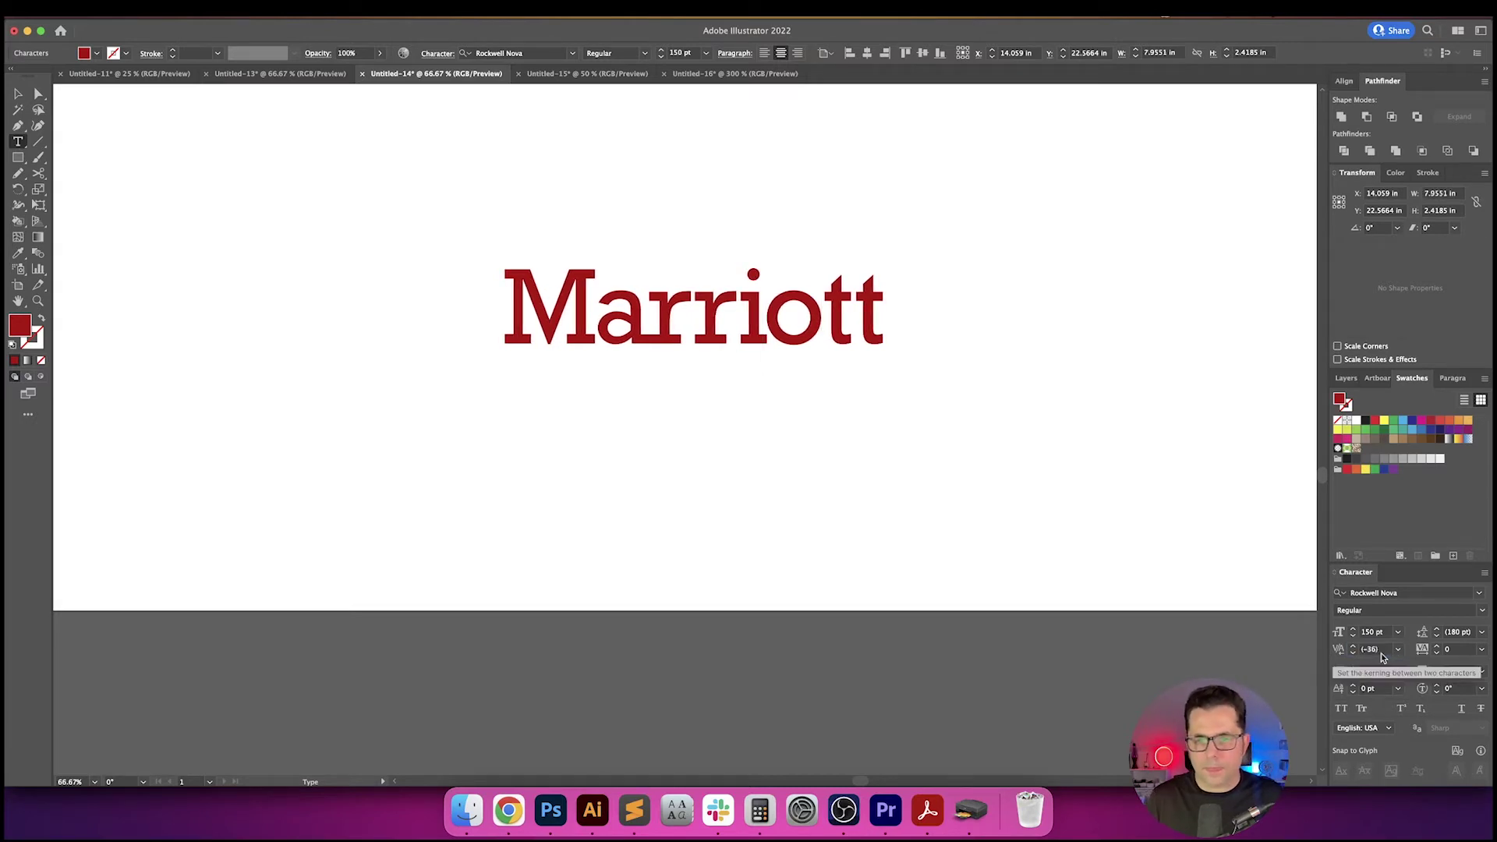
pyautogui.hotkey('shift', 'Right')
pyautogui.hotkey('shift', 'Right')
pyautogui.press('Left')
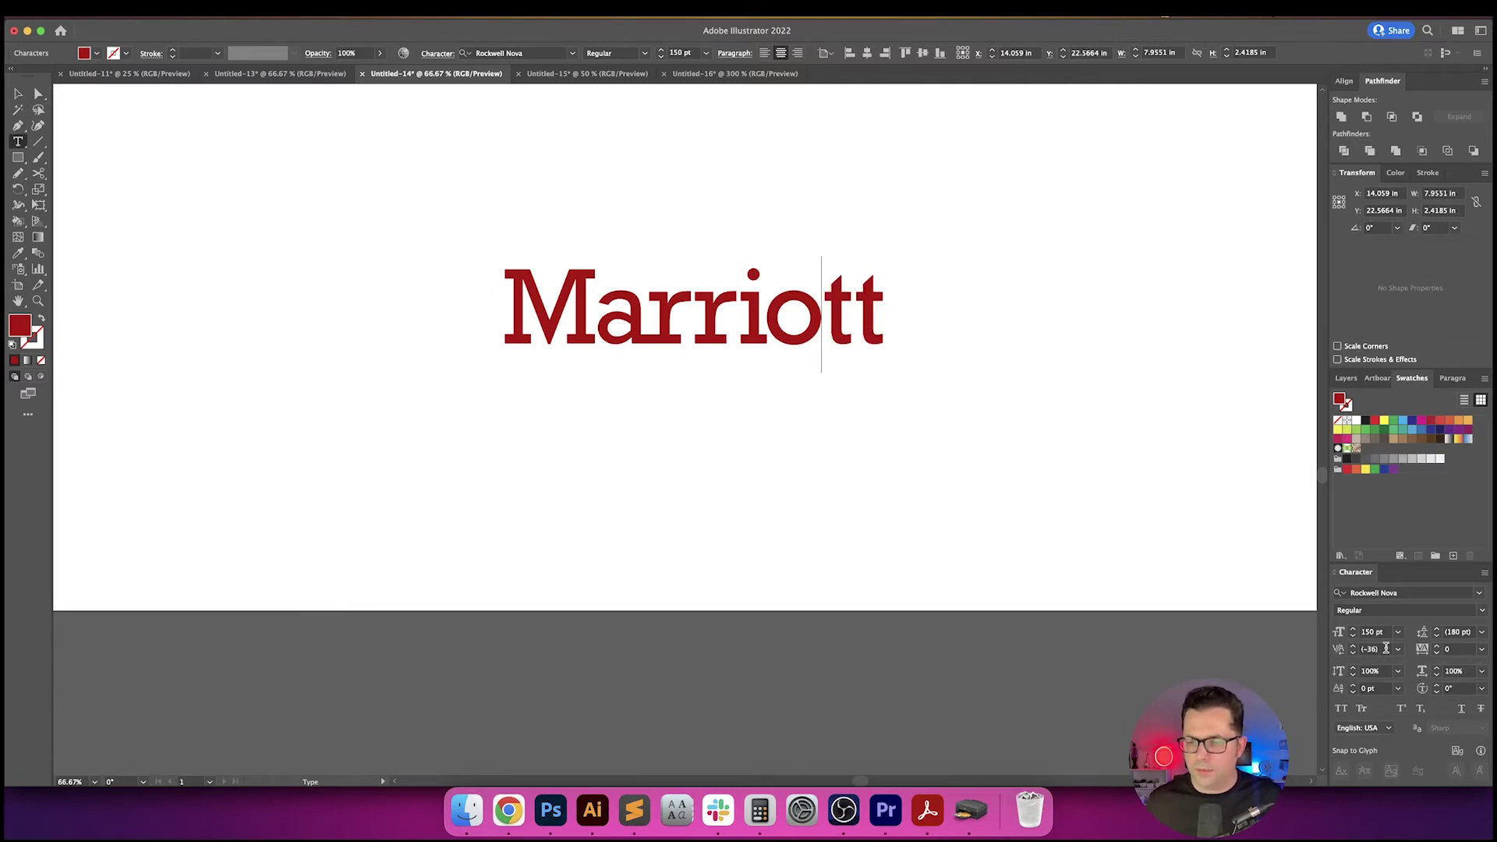
pyautogui.click(1385, 648)
pyautogui.write('-80')
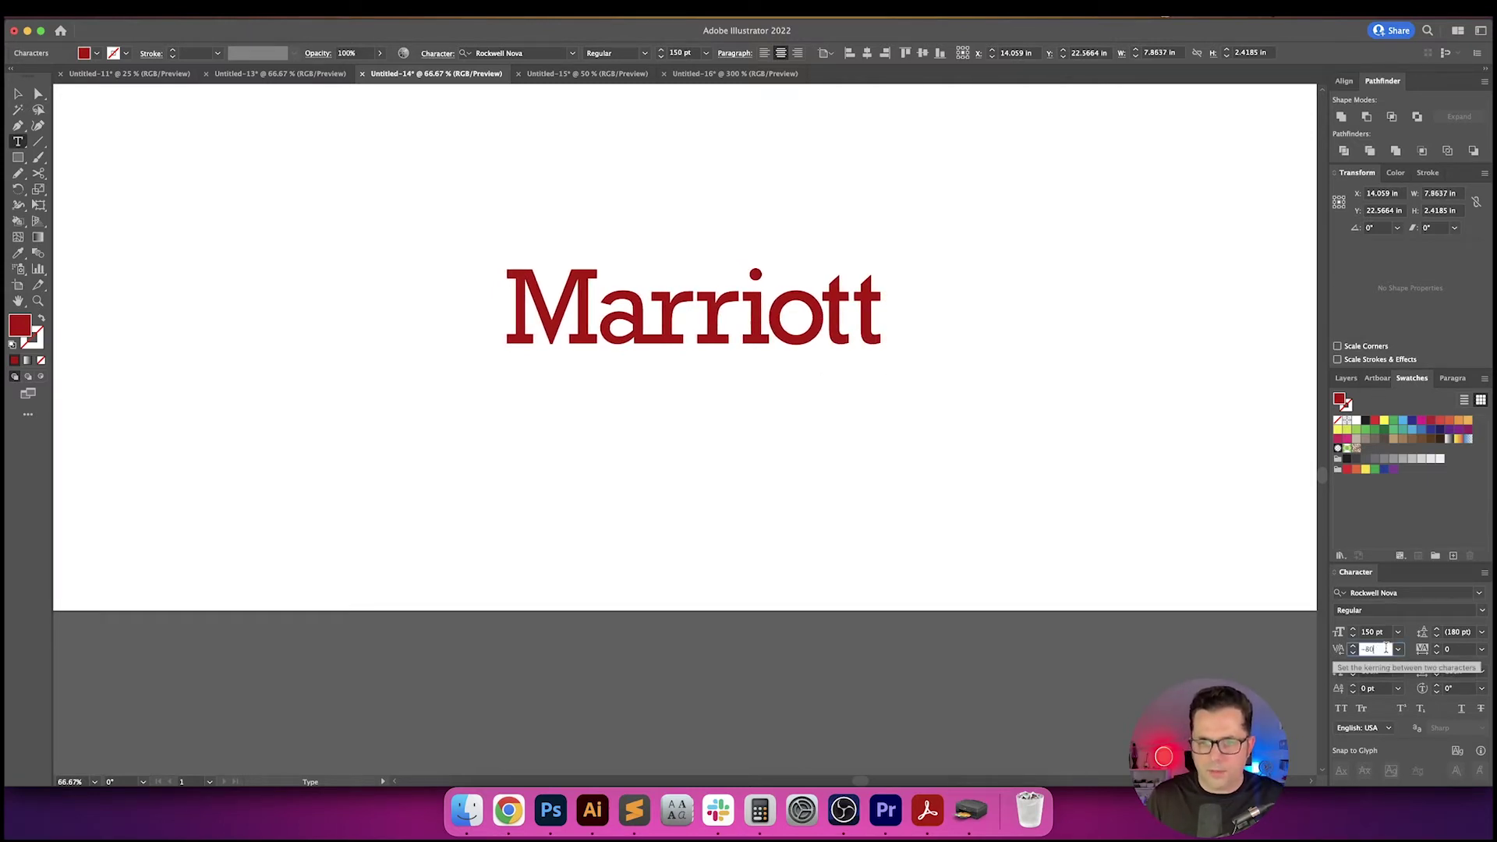
pyautogui.press('Return')
# - Set the kerning between the two t's of Marriott to -70 and leave the text deselected
pyautogui.press('Right')
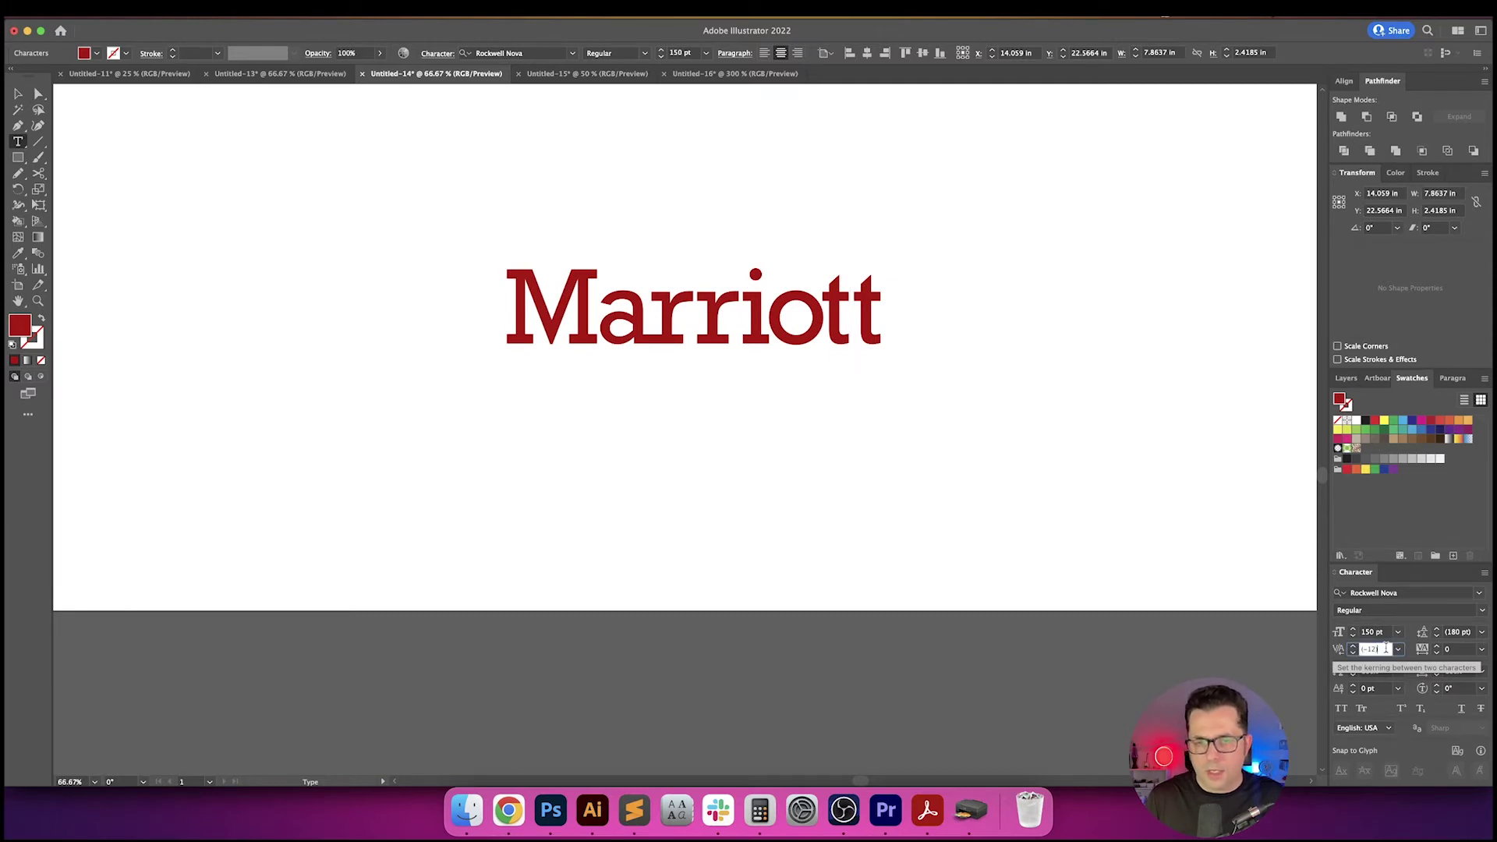
pyautogui.write('-70')
pyautogui.press('Return')
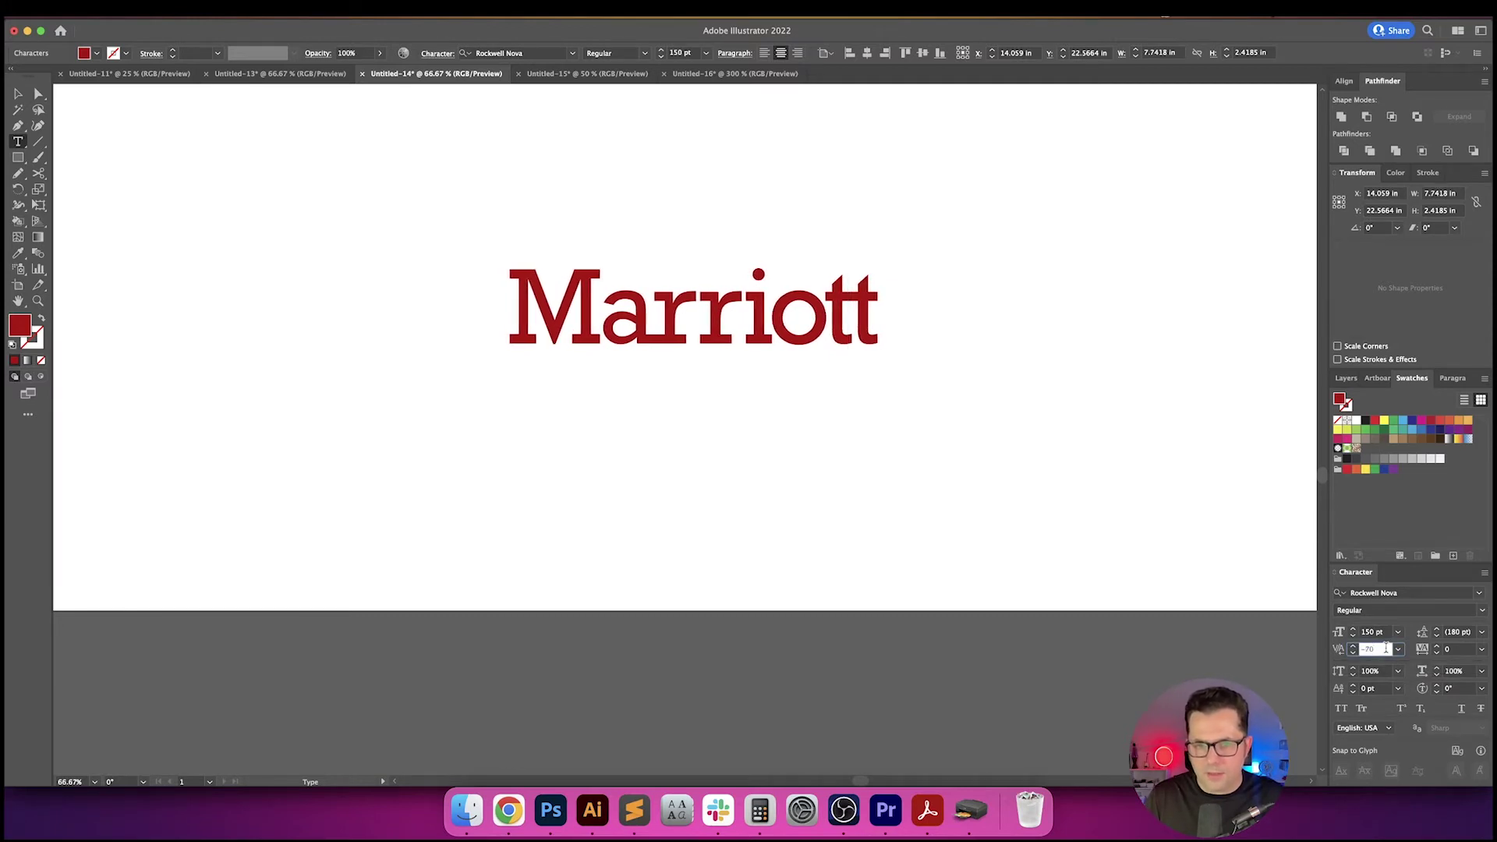
pyautogui.press('Escape')
pyautogui.click(1072, 587)
# - Examine the letter spacing and the joined serifs of the kerned Marriott wordmark up close and at a smaller scale
pyautogui.scroll(3, 1013, 562)
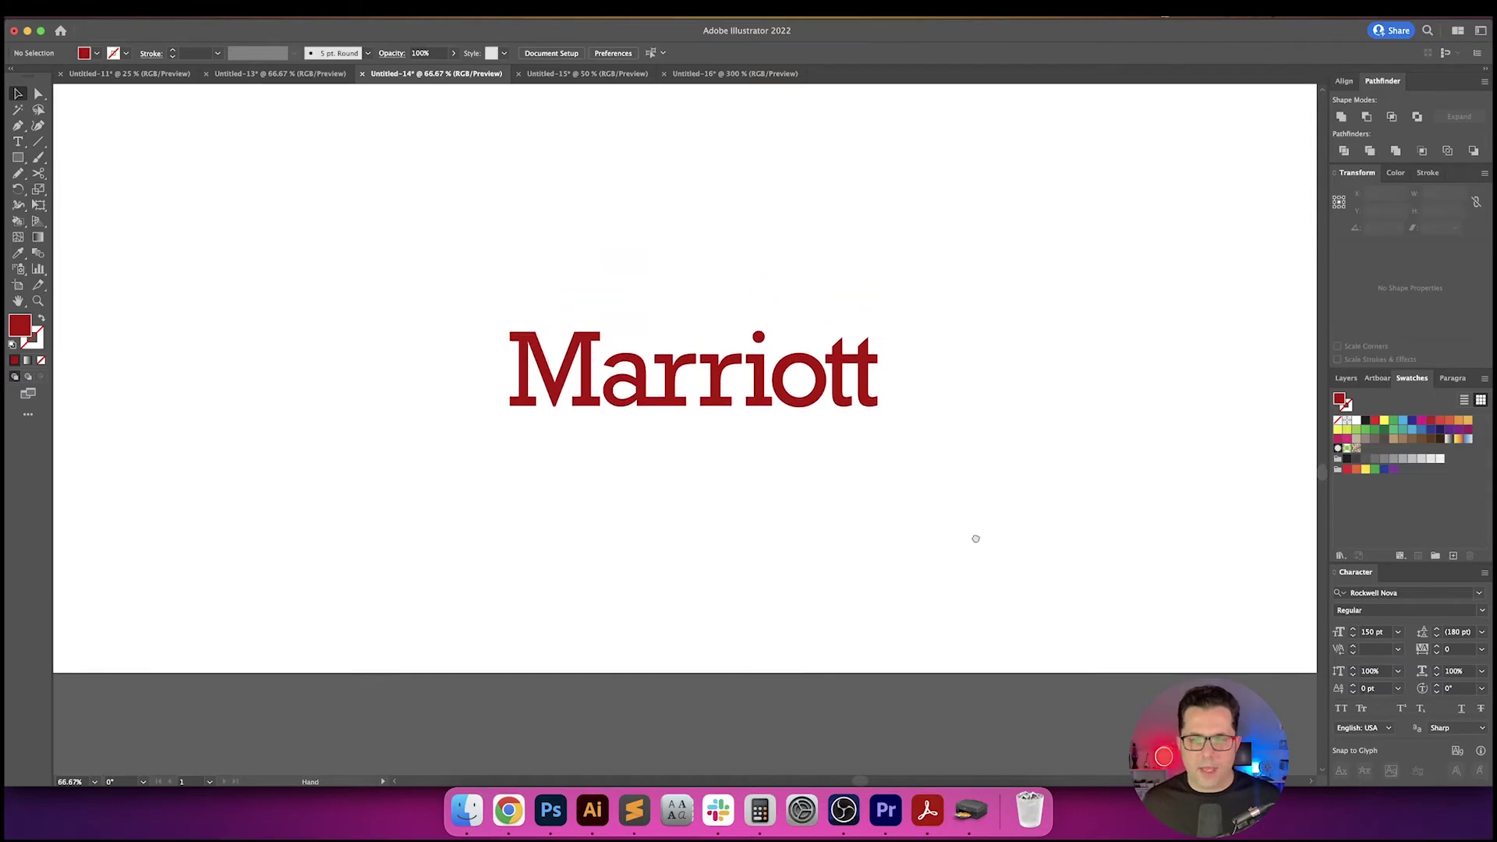
pyautogui.hscroll(2, 920, 354)
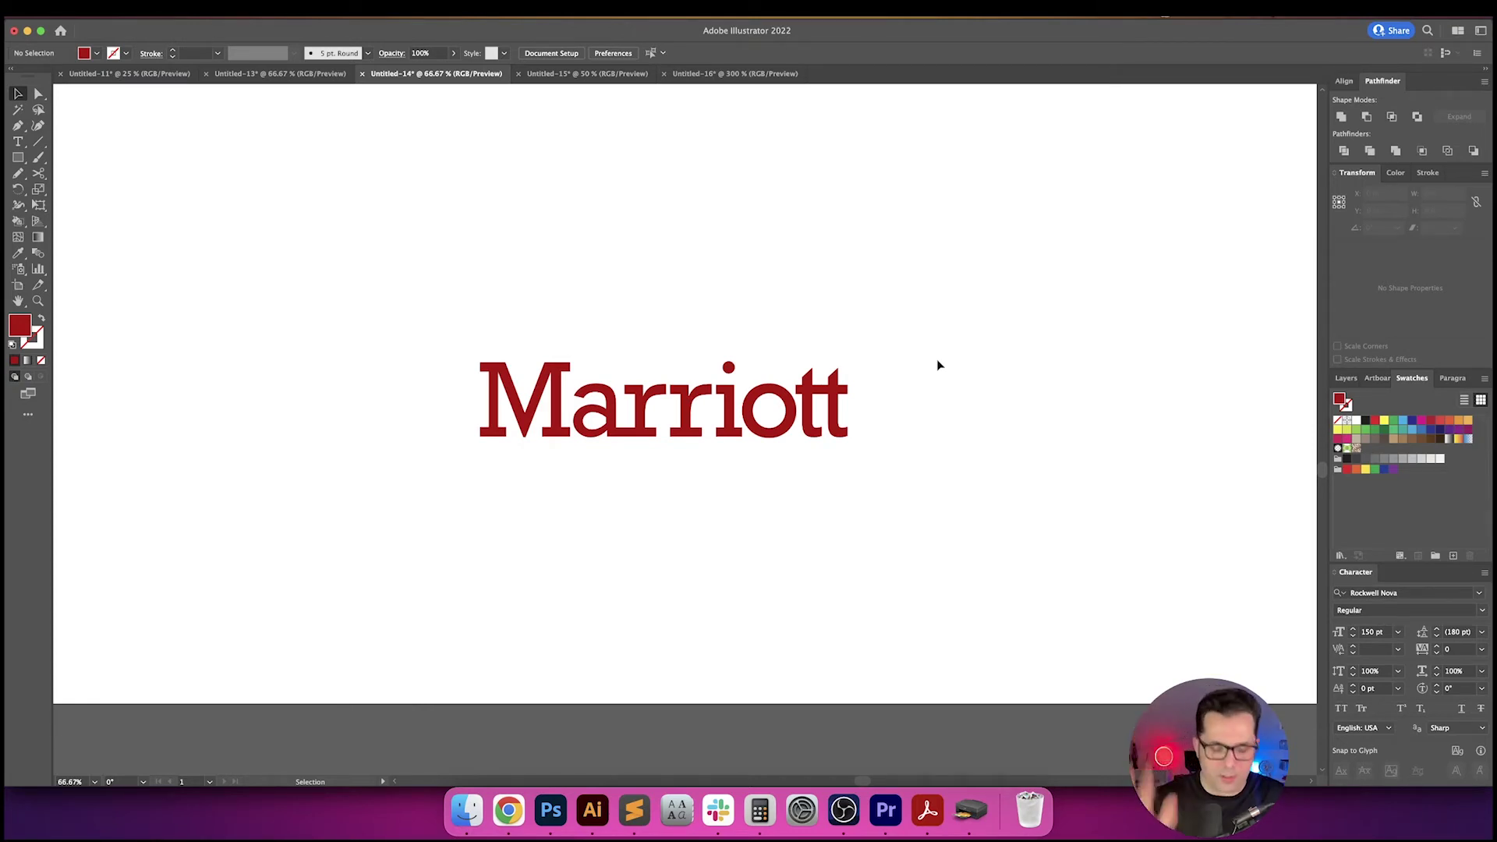
pyautogui.press('super+equal')
pyautogui.press('super+equal')
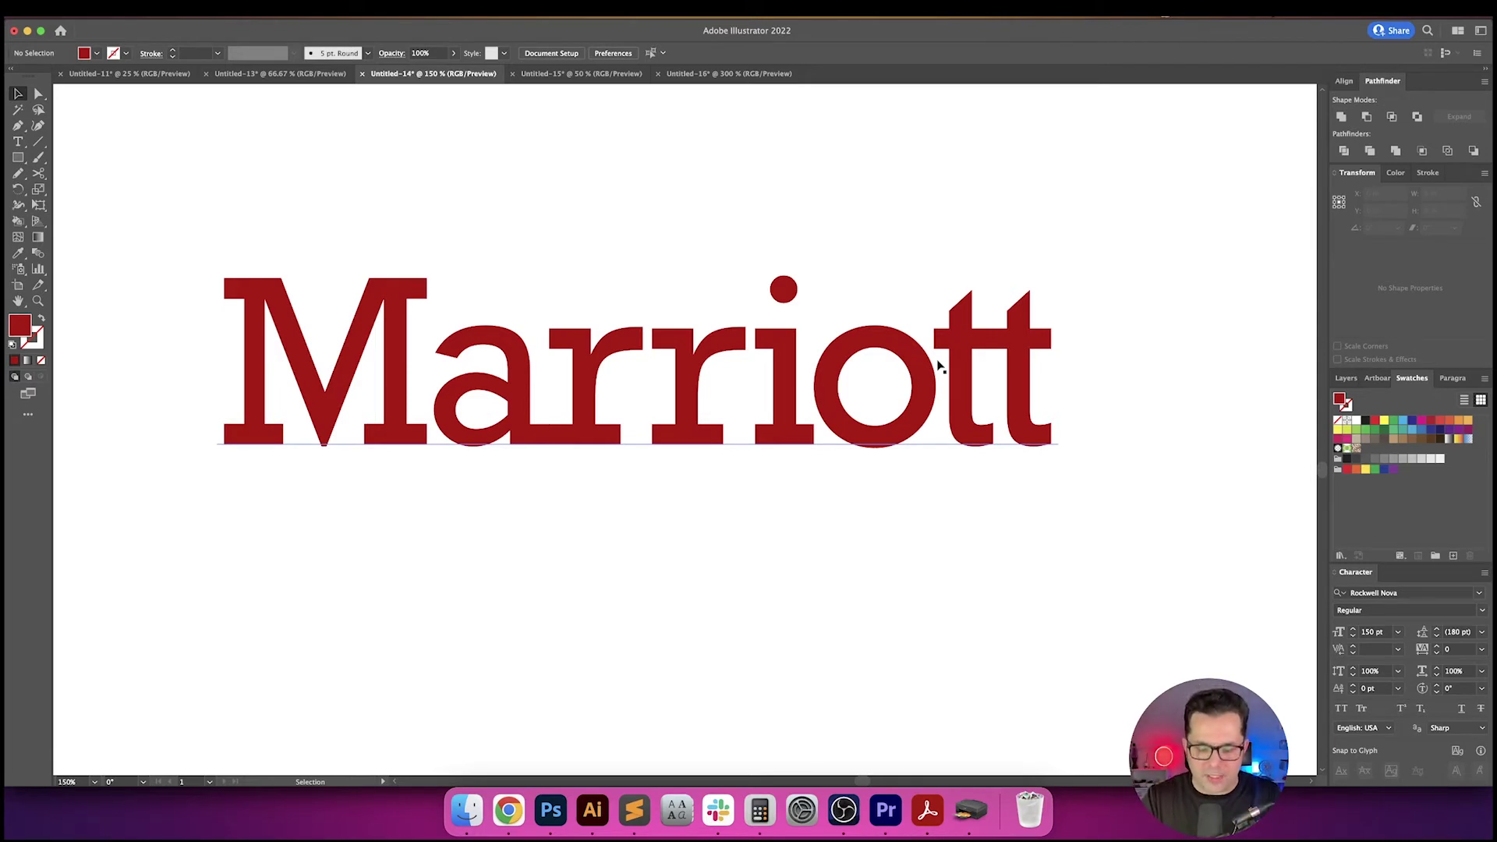
pyautogui.press('super+minus')
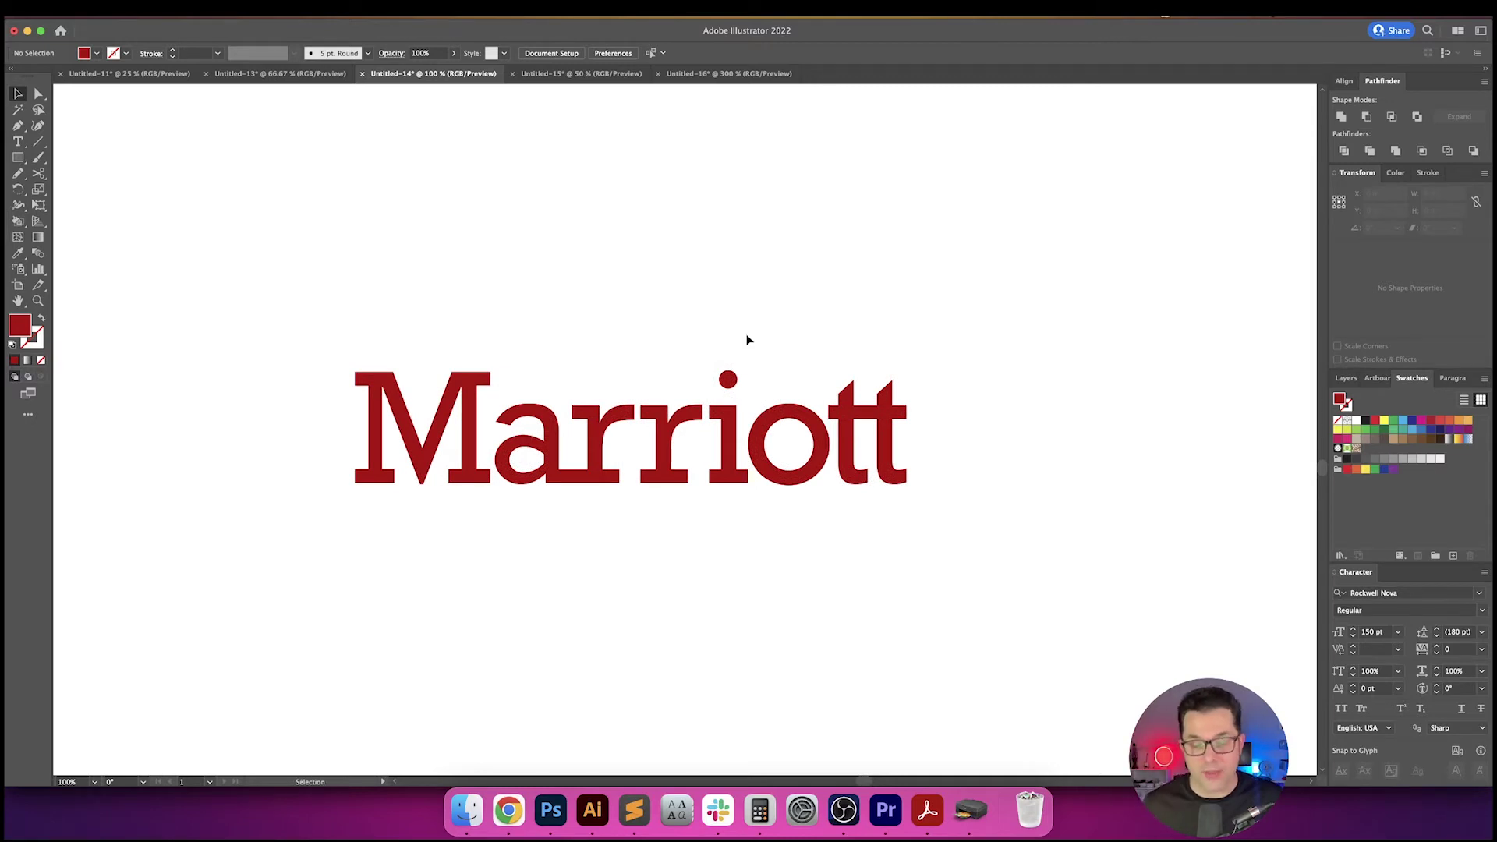
pyautogui.moveTo(751, 336); pyautogui.dragTo(777, 329)
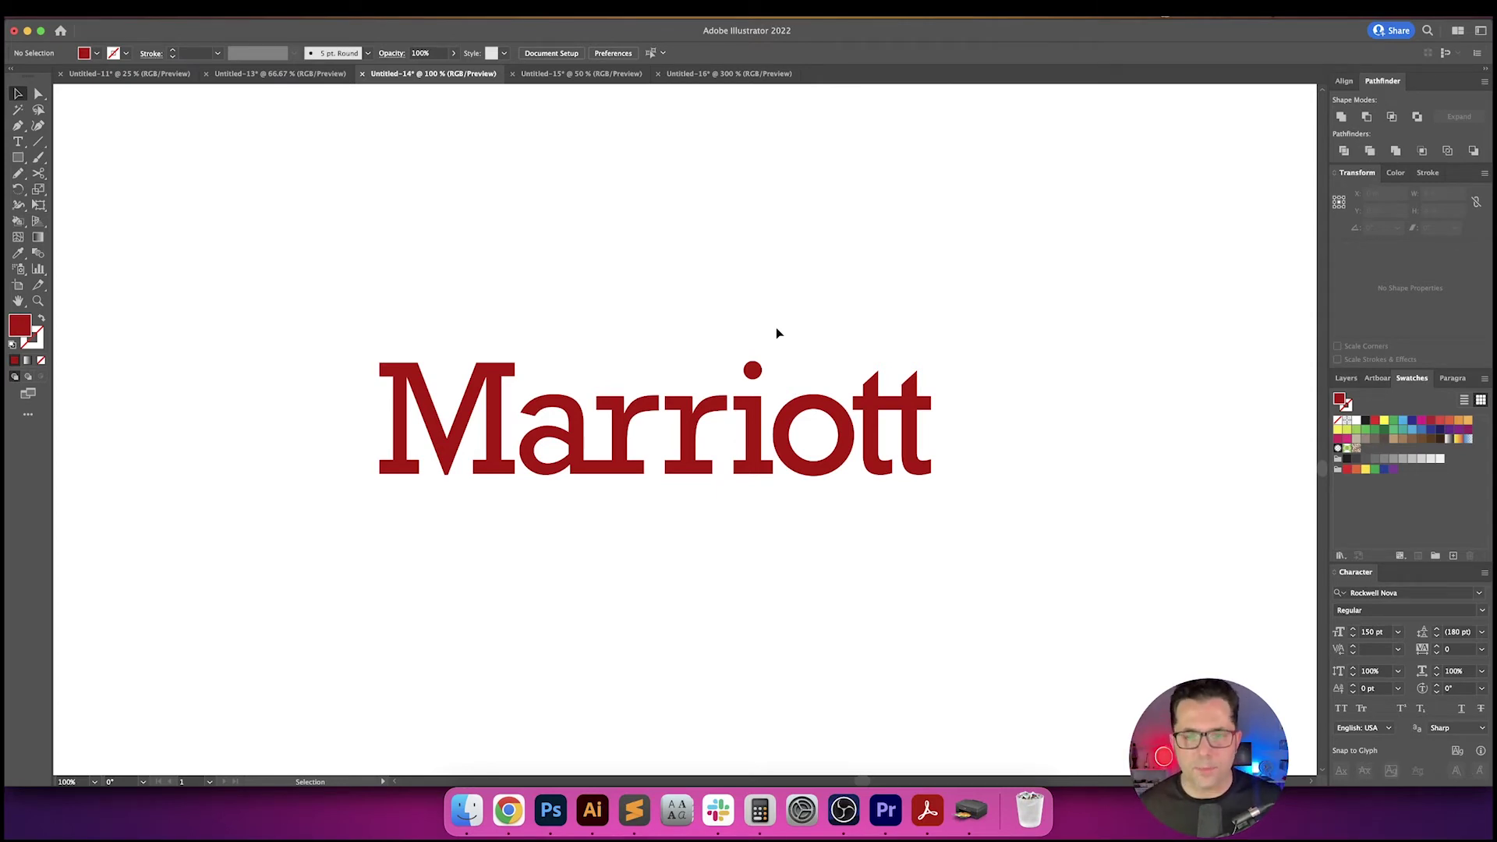
pyautogui.hscroll(3, 795, 333)
pyautogui.scroll(-1, 795, 333)
pyautogui.scroll(-5, 757, 337)
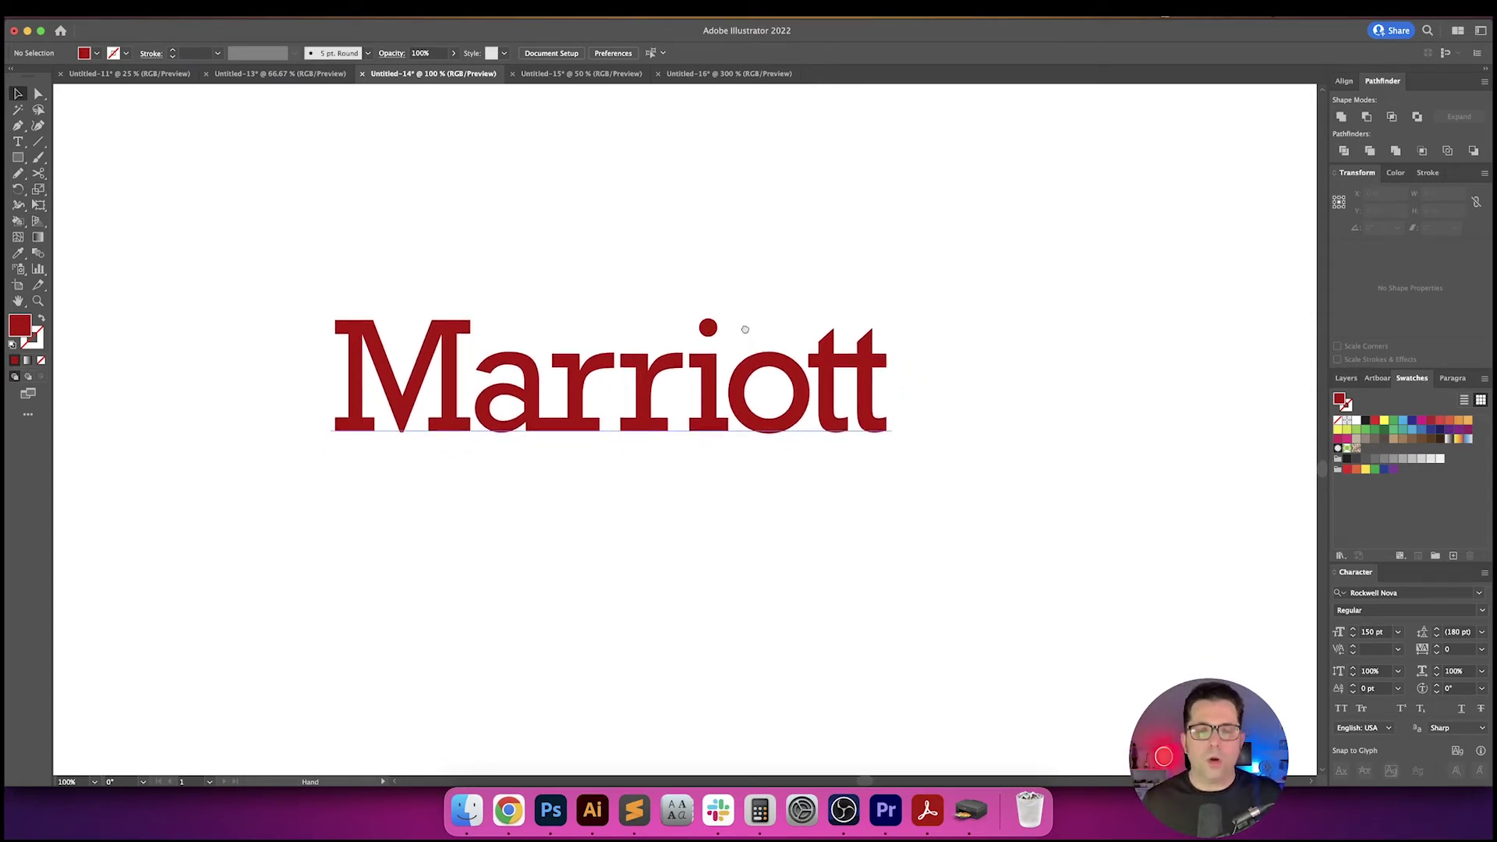
pyautogui.hscroll(3, 905, 287)
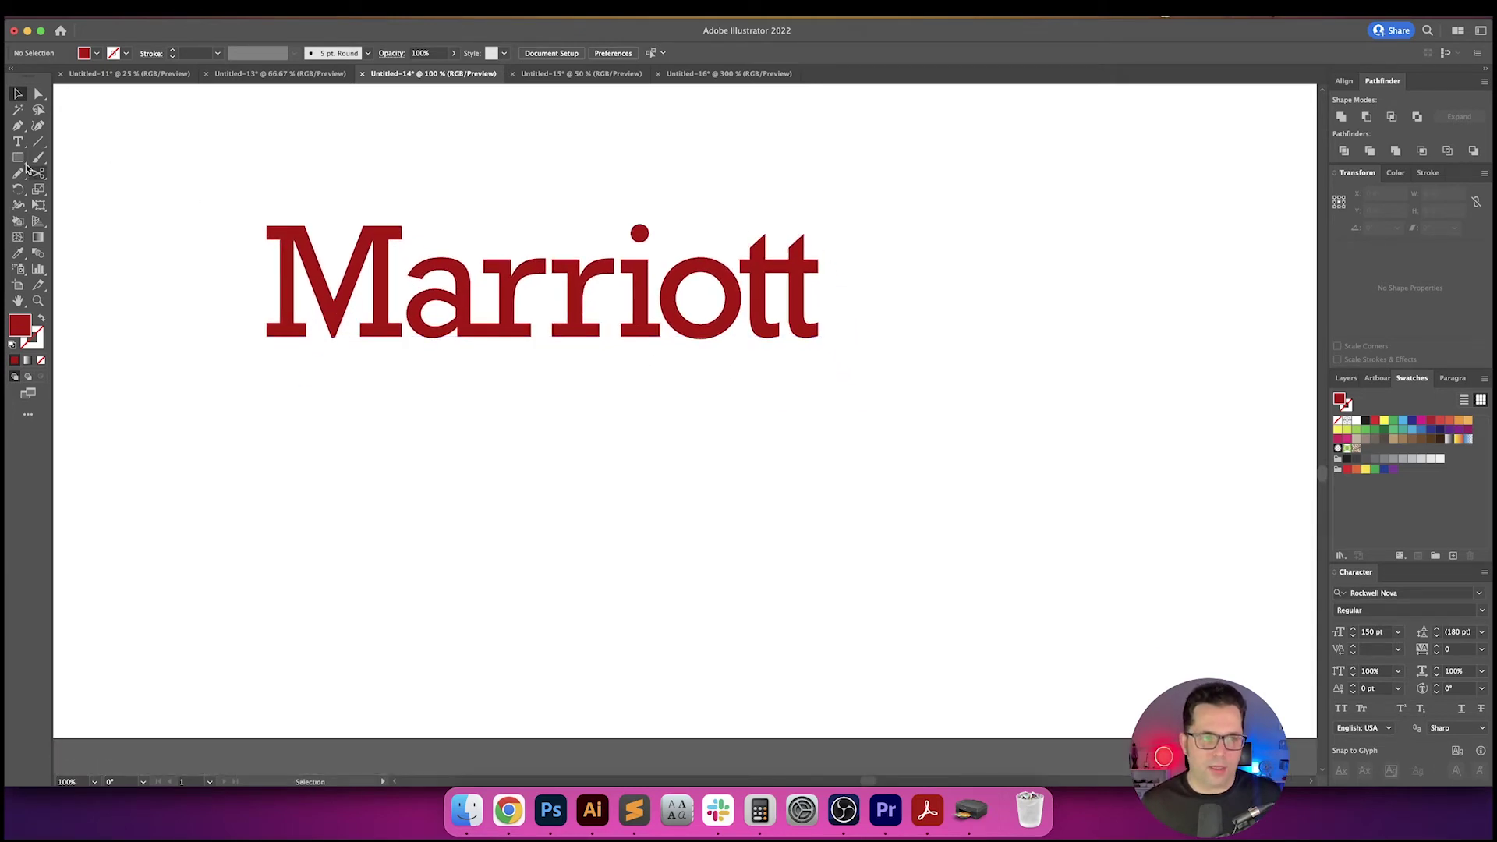
# - Draw a red circle about 1.43 in across in the empty space below the o of Marriott
pyautogui.moveTo(18, 157); pyautogui.dragTo(77, 190)
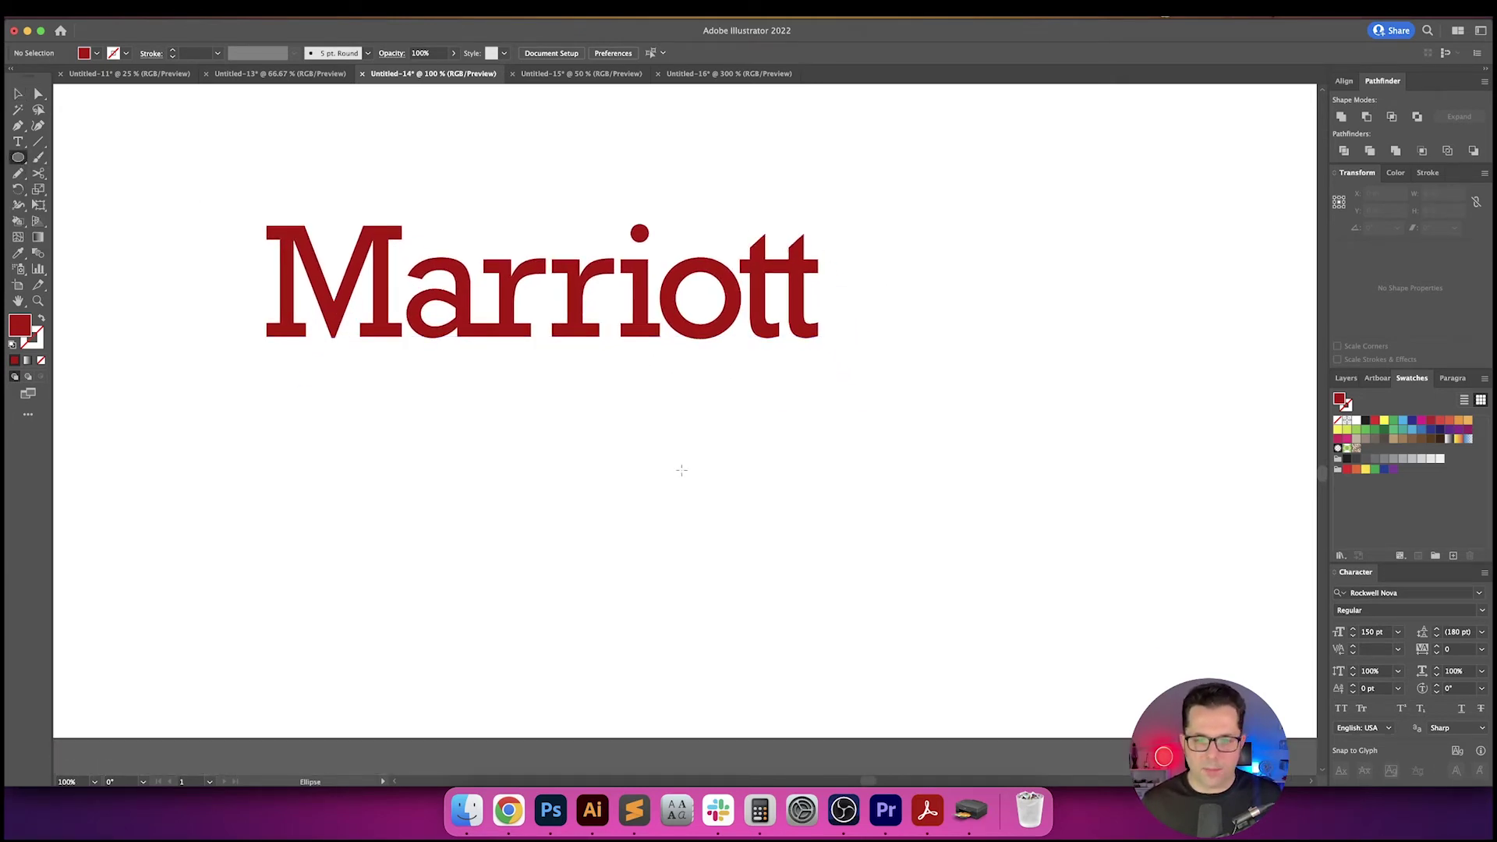
pyautogui.moveTo(690, 477); pyautogui.dragTo(747, 529)
pyautogui.press('v')
# - Check the countdown timer in Chrome and return to the logo in Illustrator
pyautogui.click(508, 811)
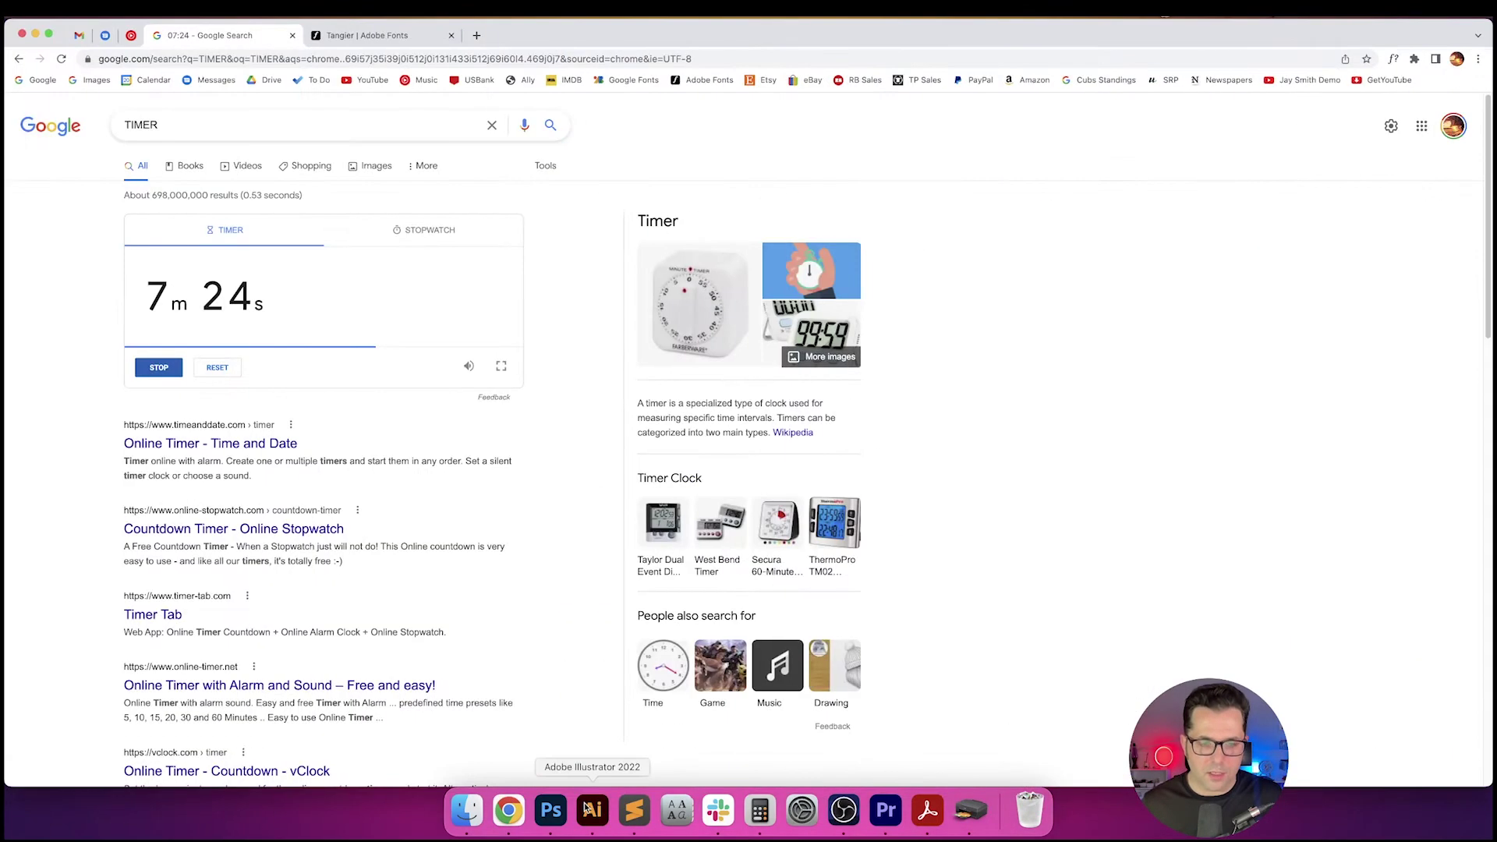
pyautogui.click(588, 809)
pyautogui.click(692, 501)
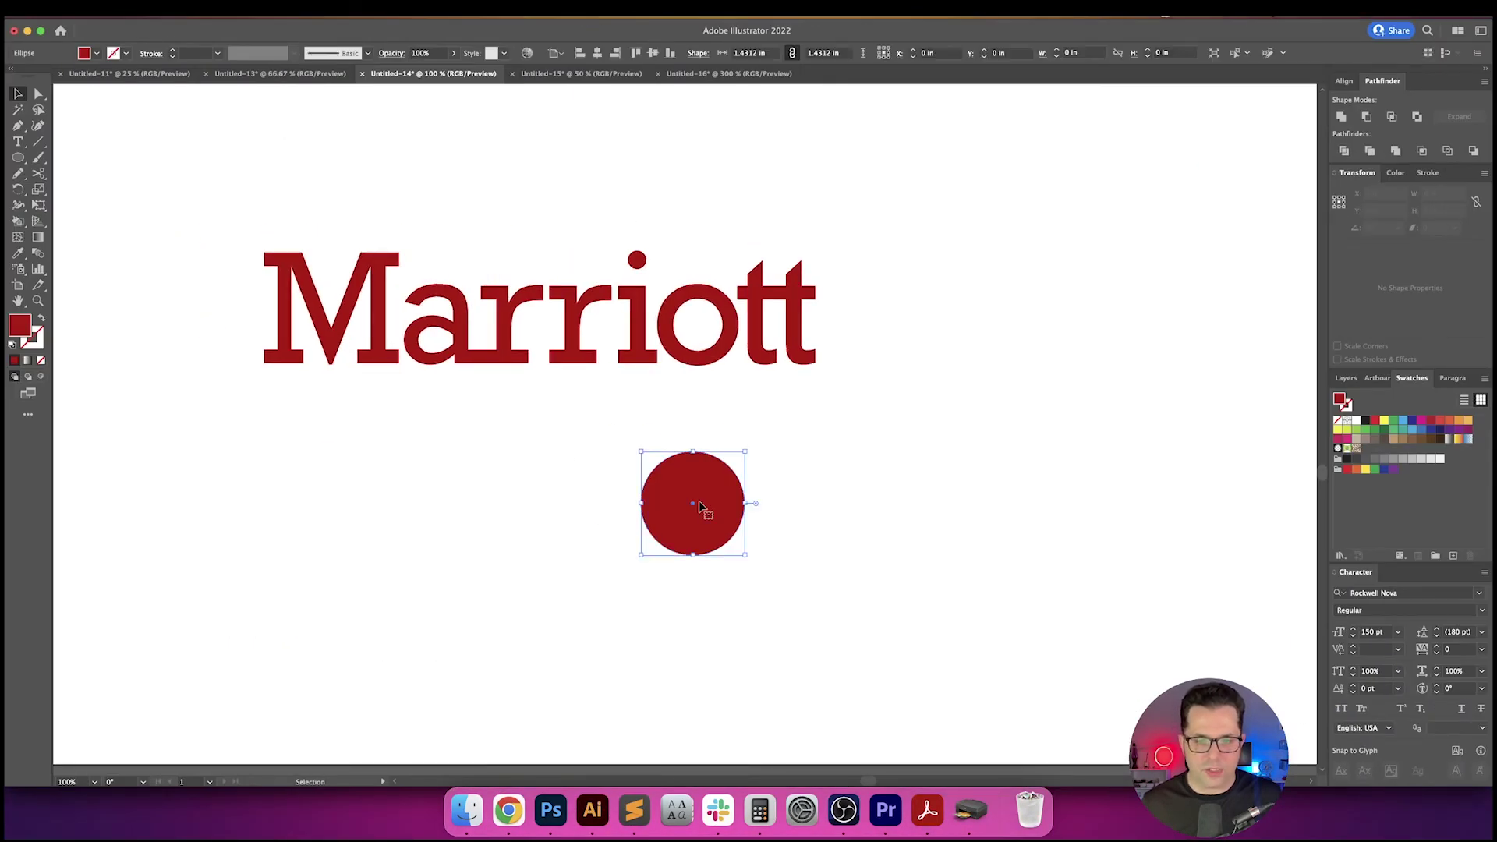
# - Convert the Marriott text to outlines and ungroup it into separate letter shapes
pyautogui.click(721, 349)
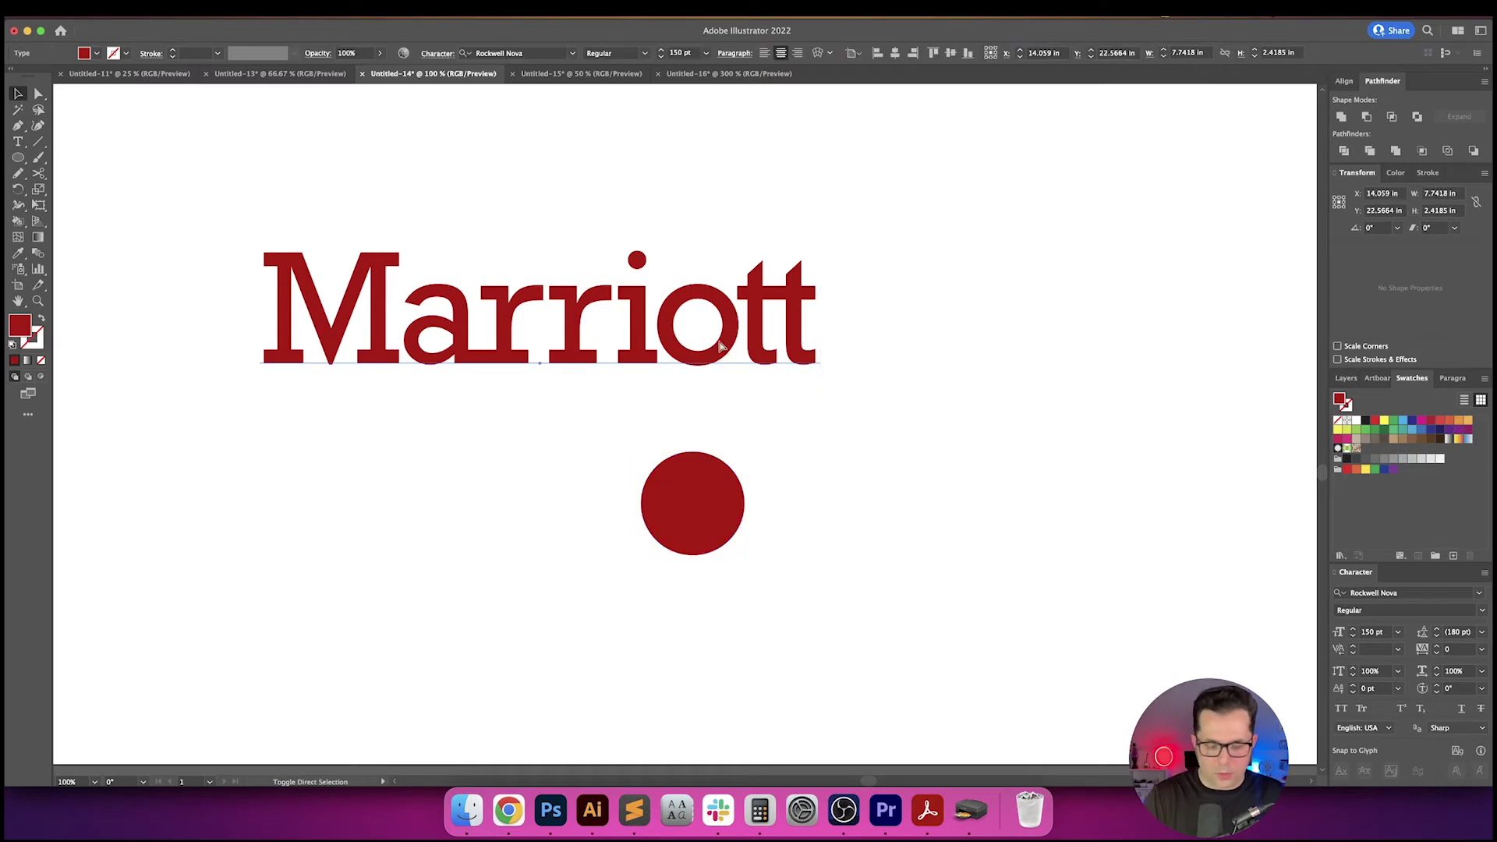
pyautogui.press('super+shift+o')
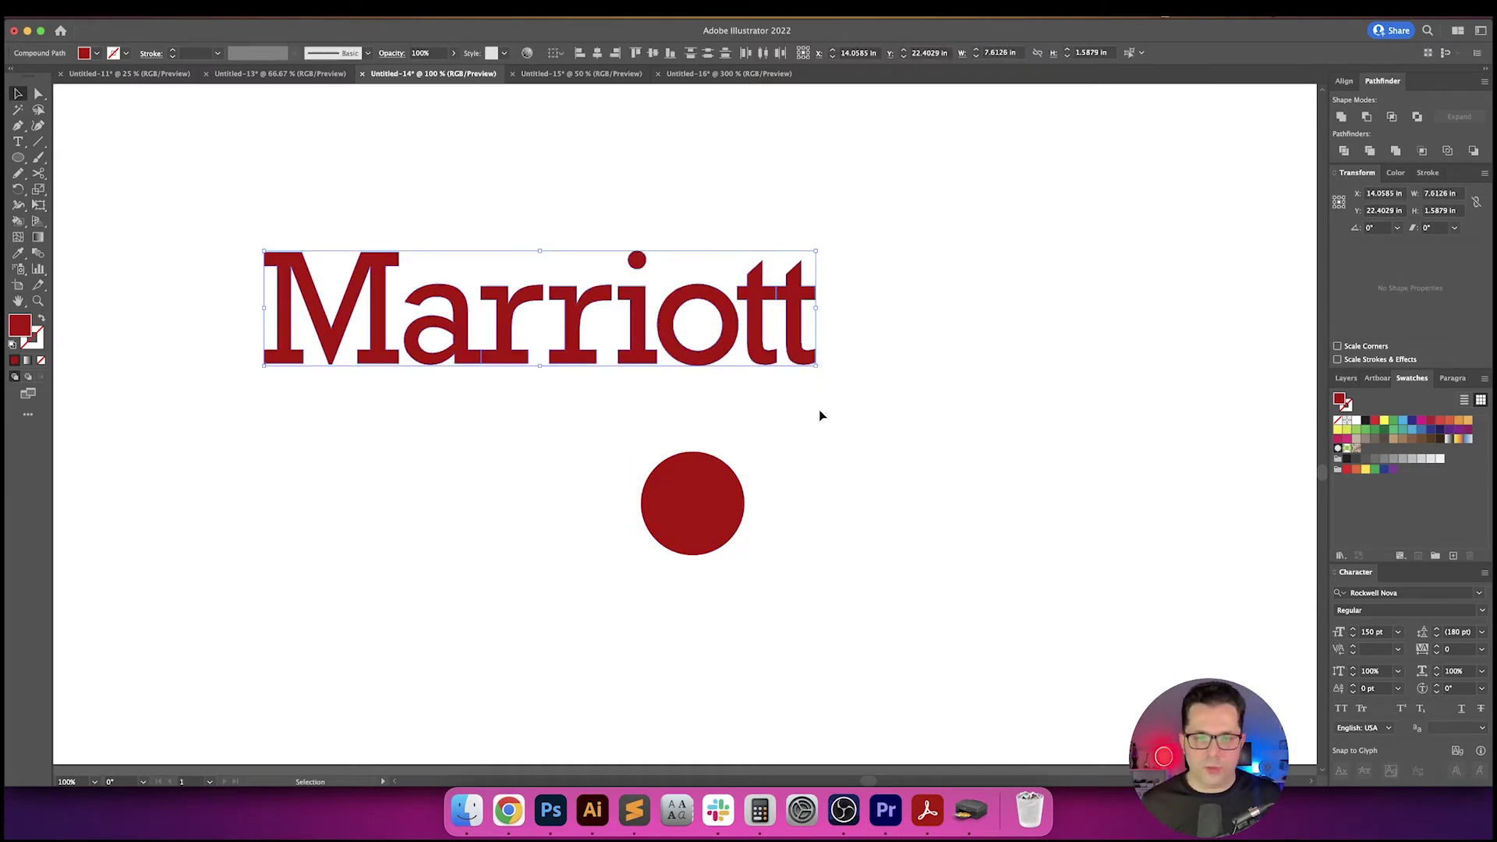
pyautogui.click(819, 416)
pyautogui.scroll(-1, 749, 418)
pyautogui.hscroll(1, 748, 418)
# - Set the red circle's width to 1.123 in, matching the width of the letter o
pyautogui.click(691, 475)
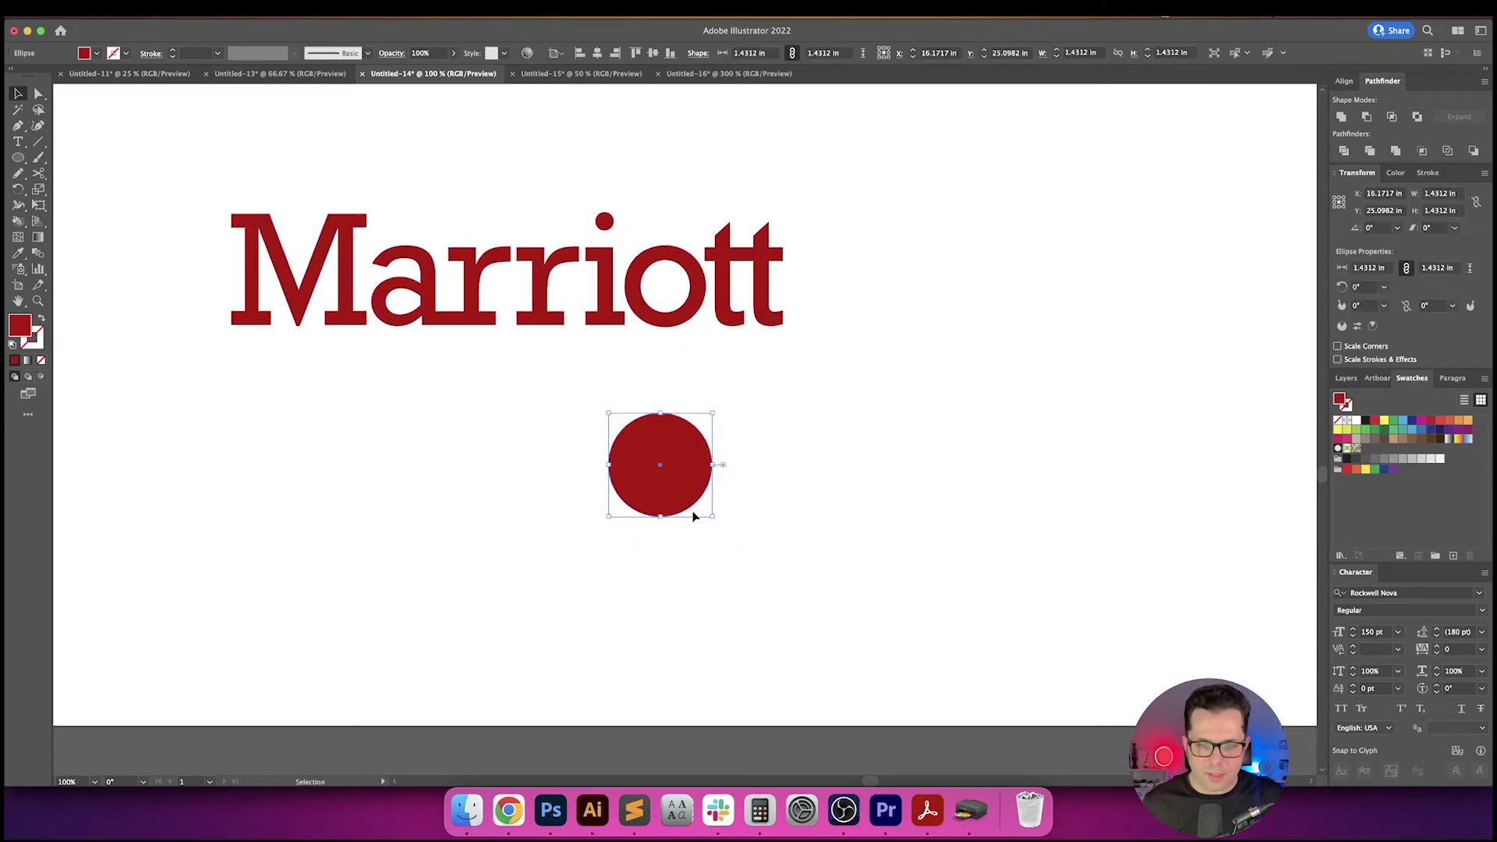
pyautogui.press('super+equal')
pyautogui.click(663, 284)
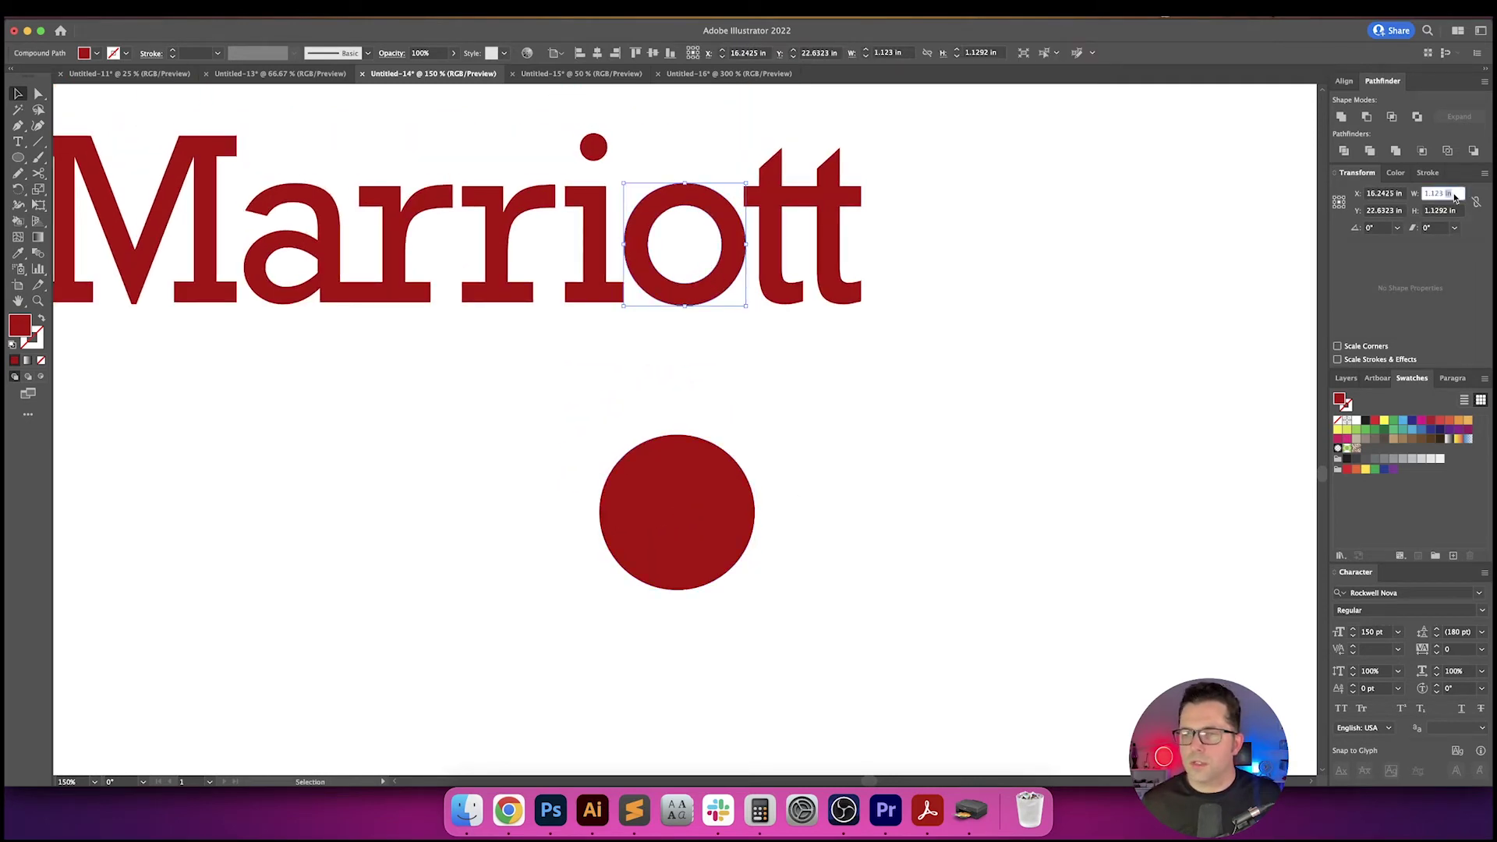
pyautogui.moveTo(912, 425); pyautogui.dragTo(717, 491)
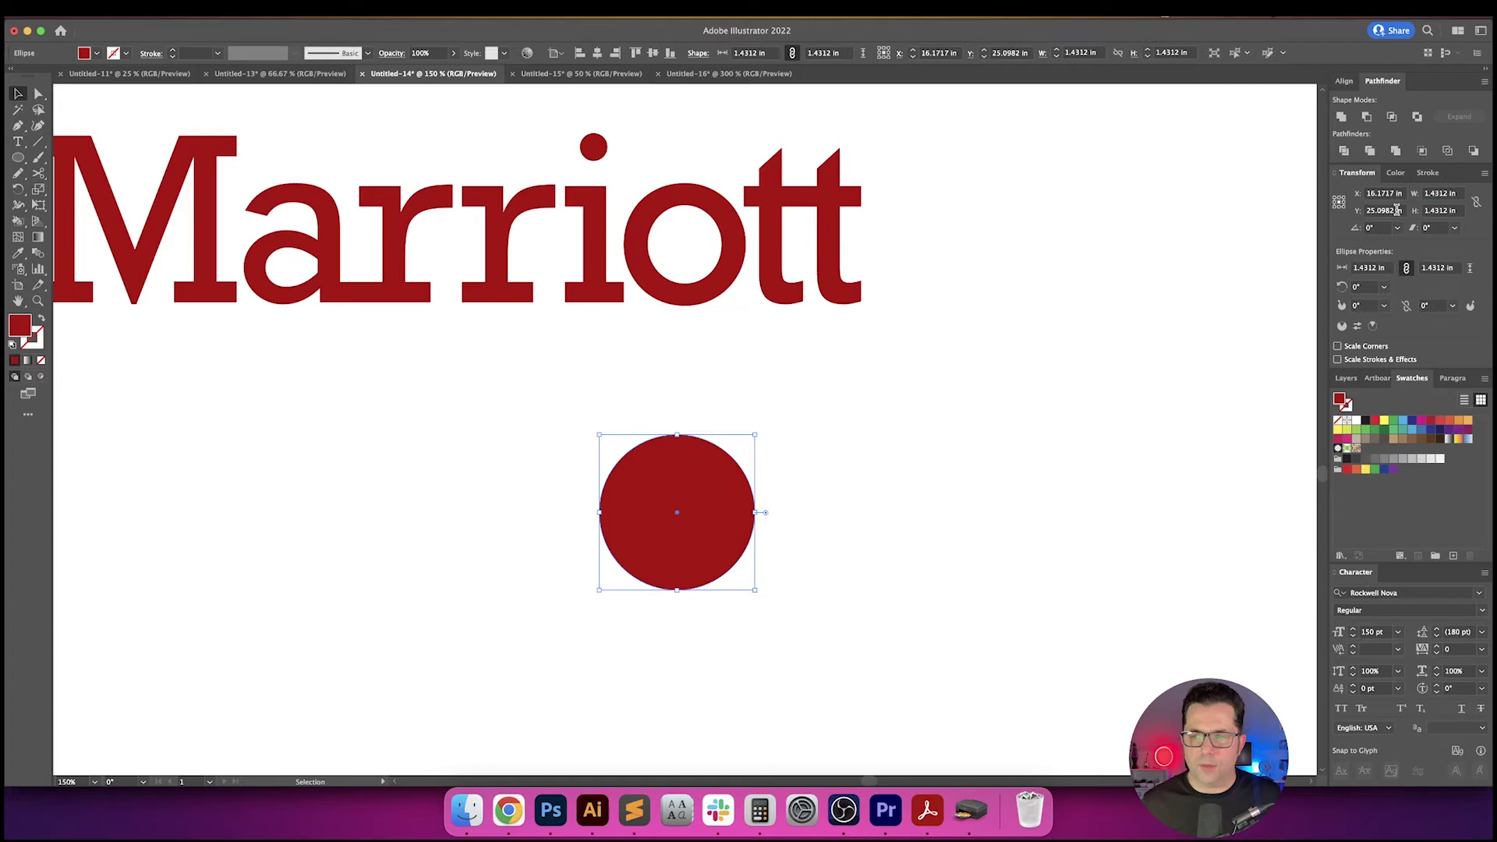
pyautogui.tripleClick(1447, 194)
pyautogui.write('1.123 in')
pyautogui.press('Return')
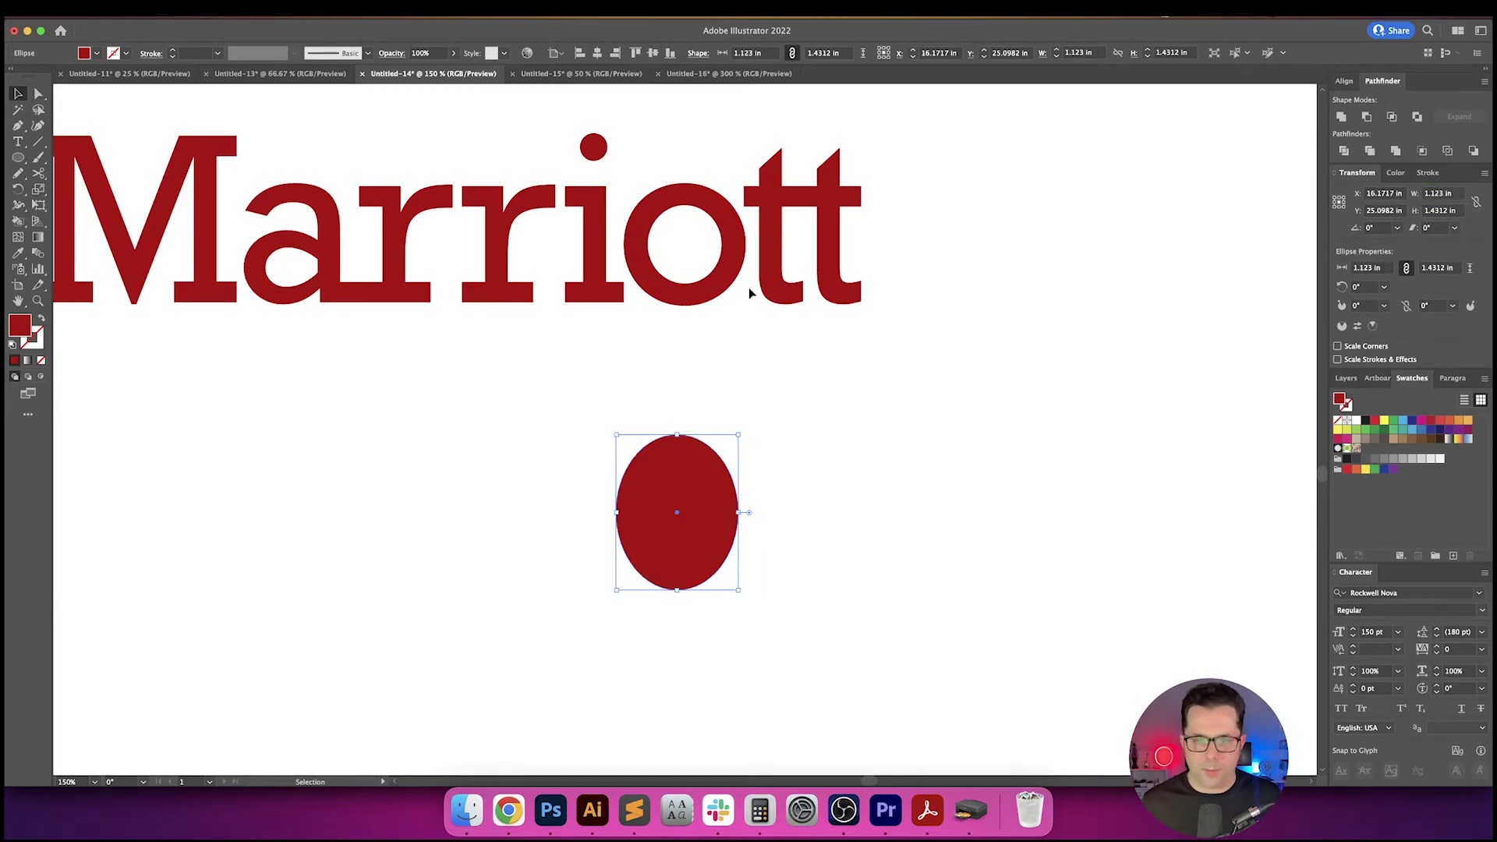
# - Set the red ellipse's height to 1.1292 in, matching the height of the letter o
pyautogui.click(737, 281)
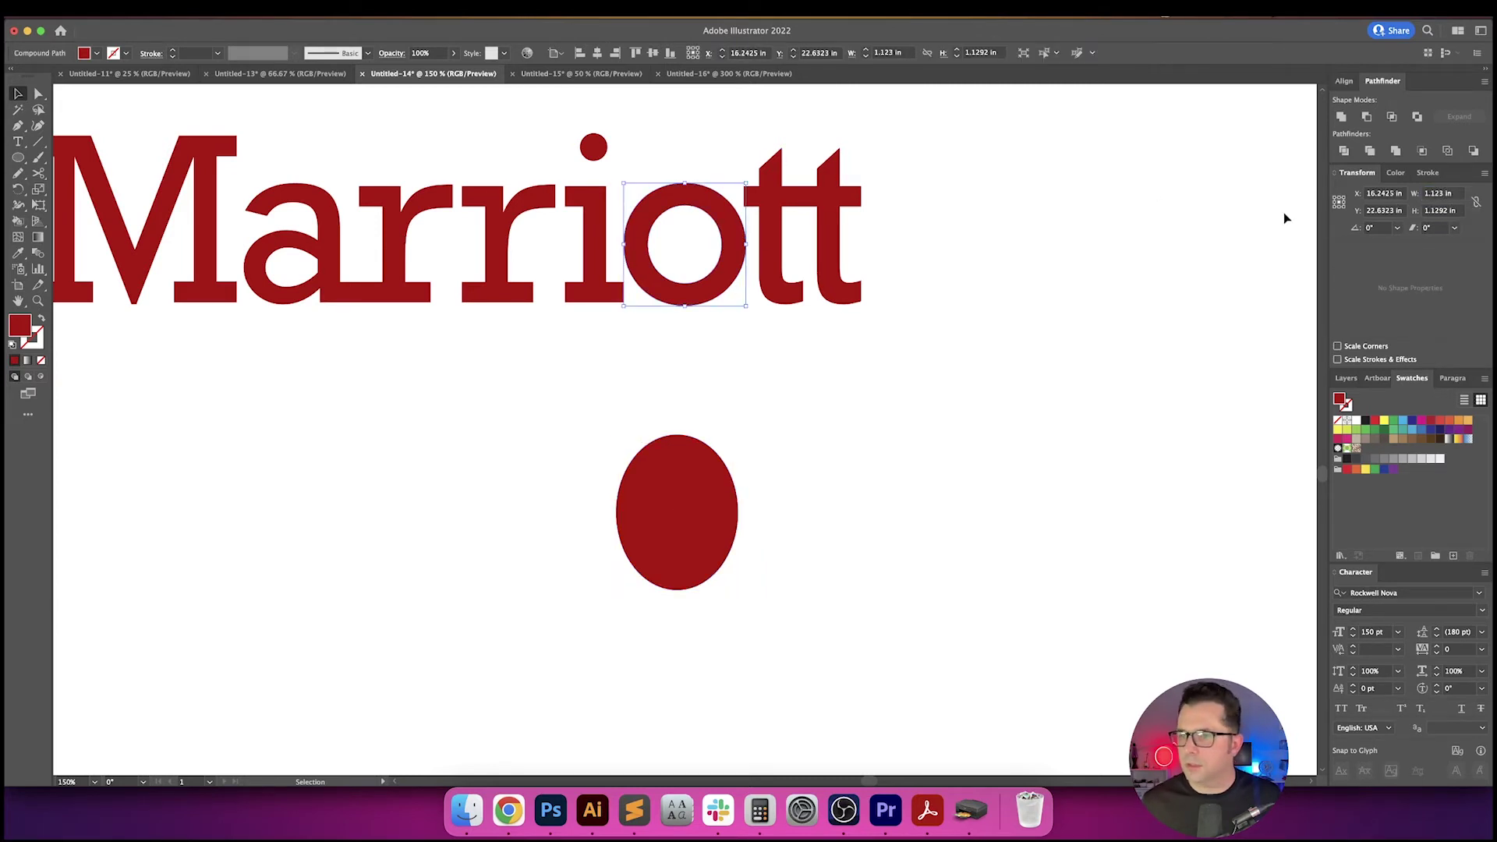
pyautogui.moveTo(895, 407); pyautogui.dragTo(689, 480)
pyautogui.click(1438, 211)
pyautogui.write('1.1292')
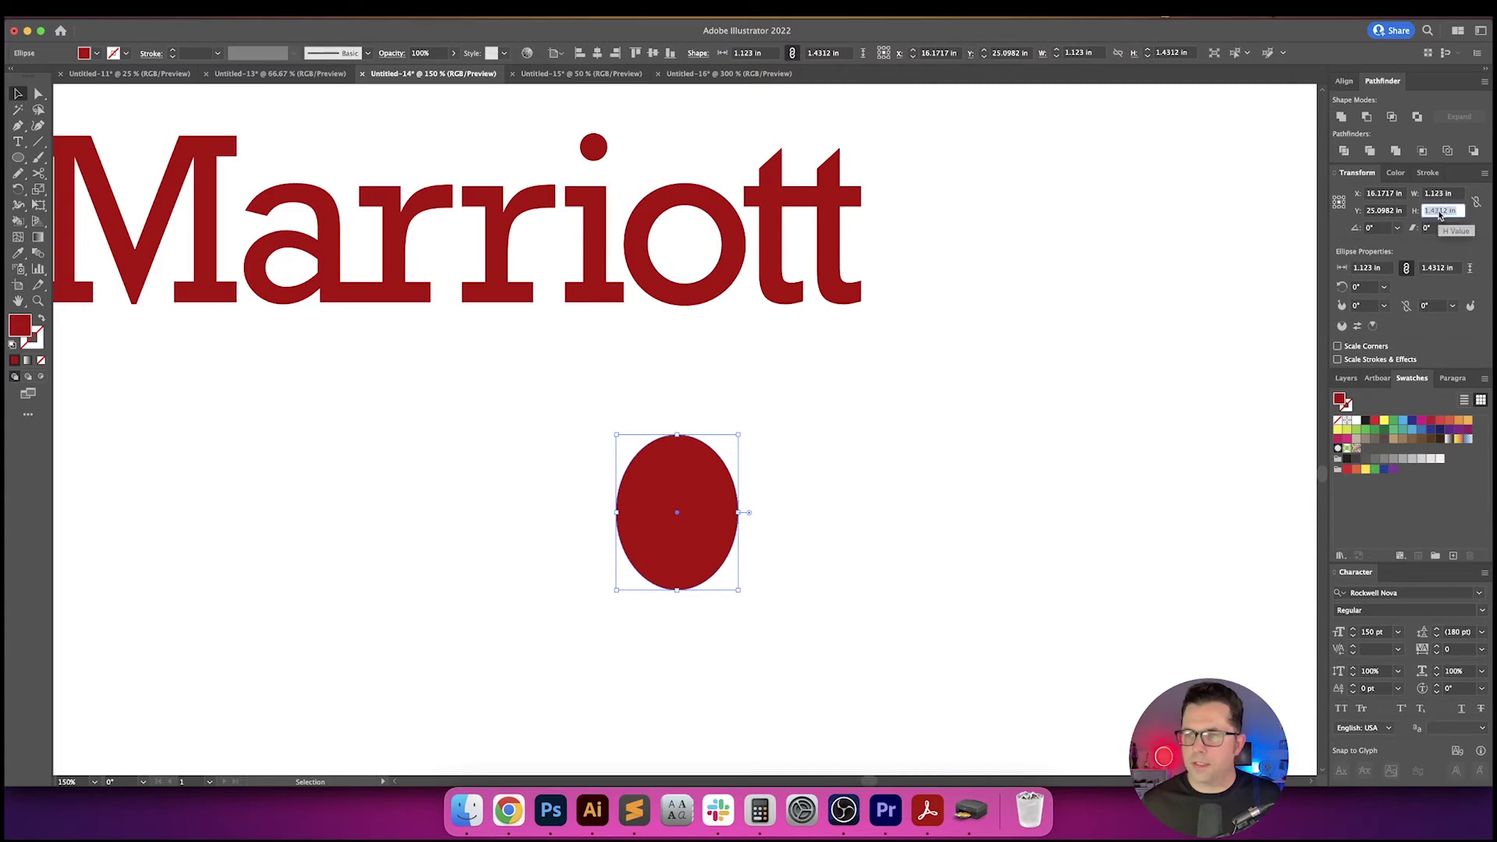
pyautogui.press('Return')
pyautogui.click(1063, 391)
pyautogui.hscroll(1, 895, 471)
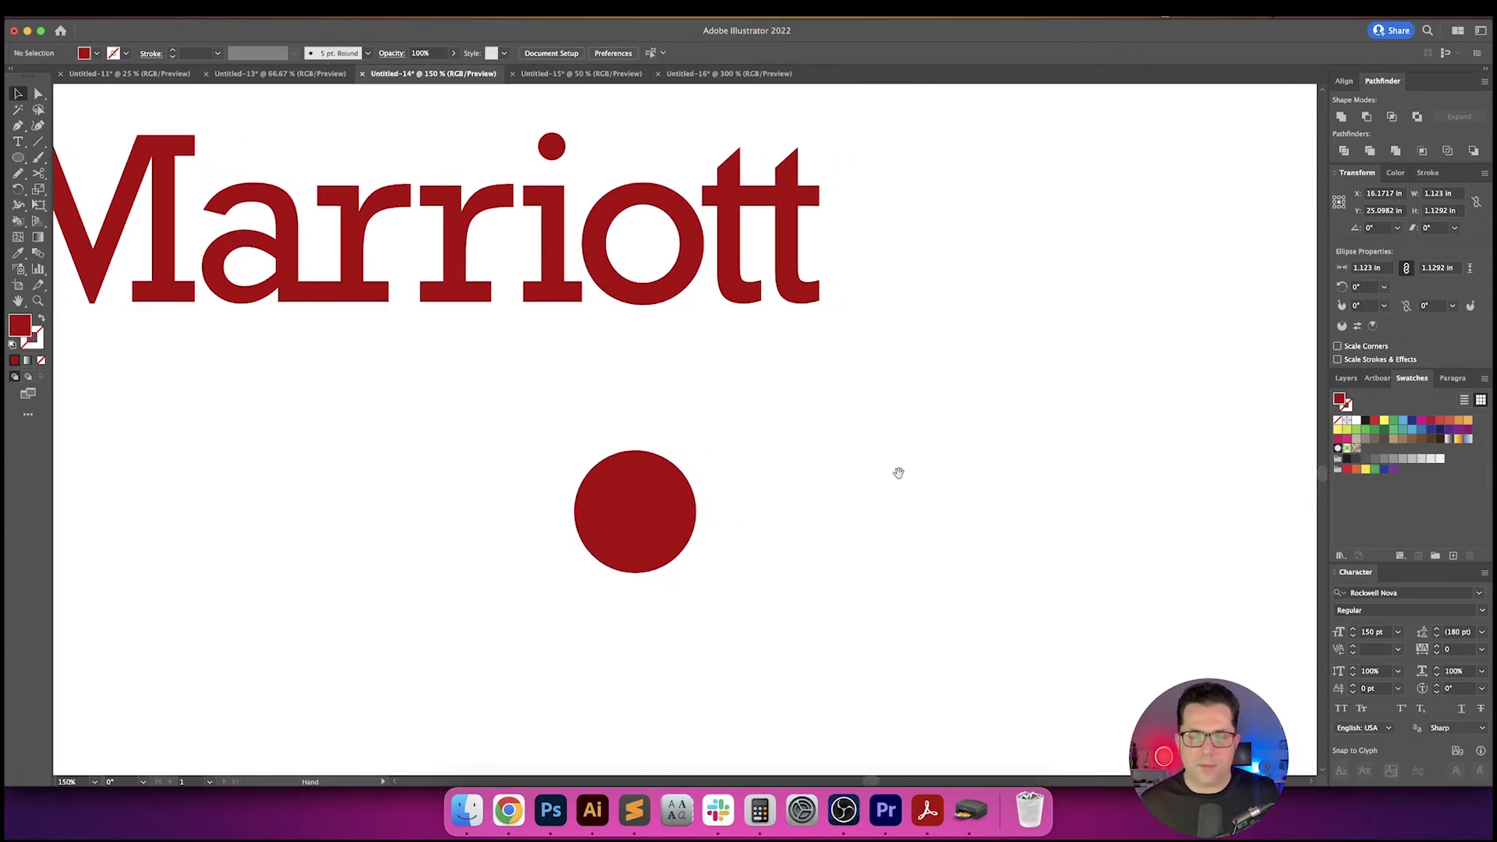
# - Duplicate the red circle with the copy offset about 0.14 in up and to the left, overlapping the original
pyautogui.click(669, 499)
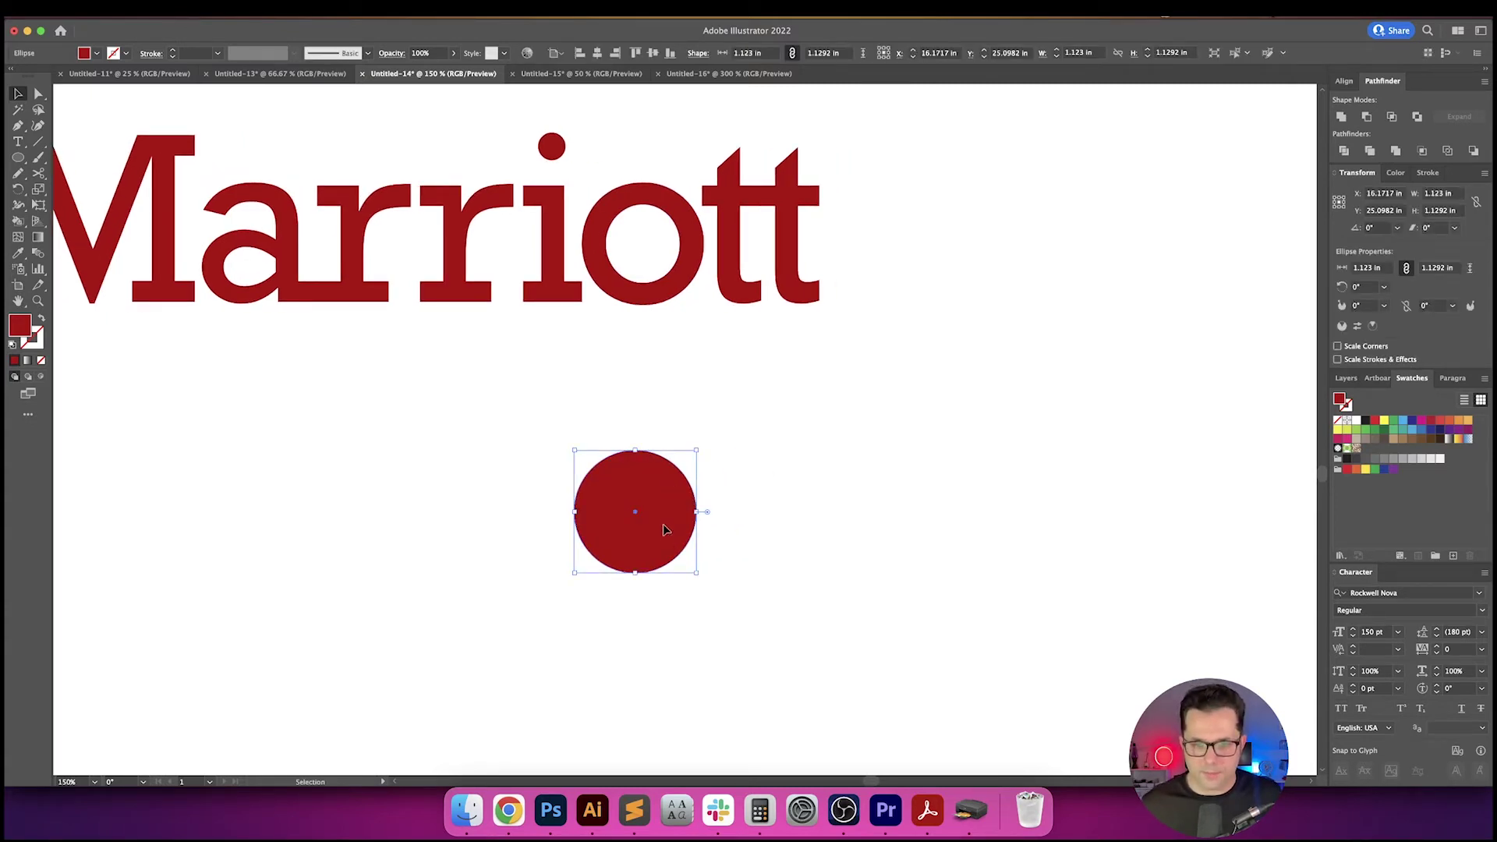
pyautogui.moveTo(665, 529)
pyautogui.mouseDown()
pyautogui.moveTo(655, 508)
pyautogui.moveTo(682, 543)
pyautogui.moveTo(650, 510)
pyautogui.mouseUp()
pyautogui.click(530, 406)
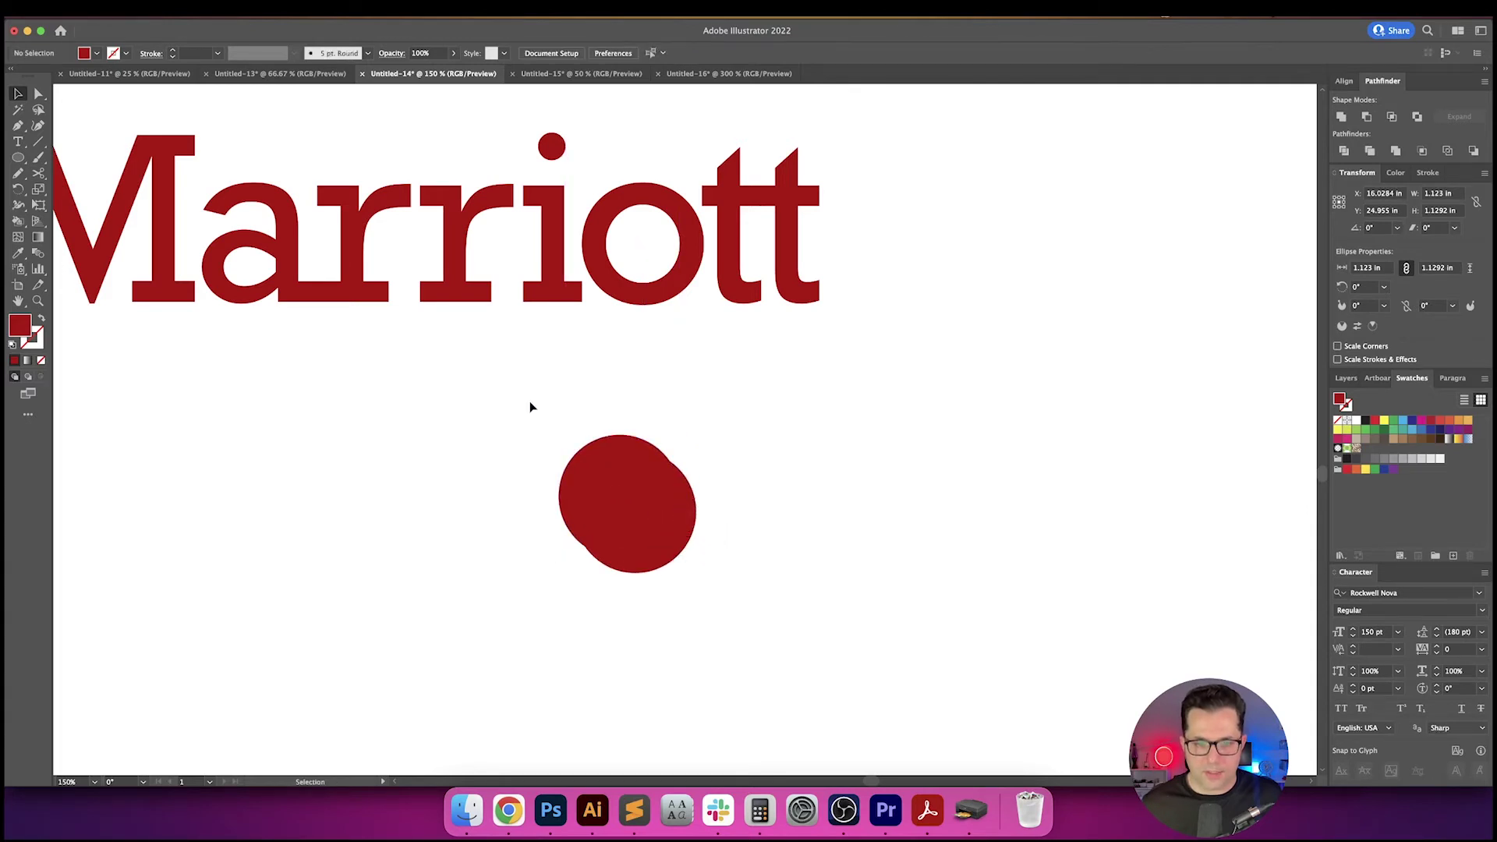
# - Try sampling the blank artboard's white fill onto the two overlapping circles
pyautogui.moveTo(530, 406); pyautogui.dragTo(708, 558)
pyautogui.press('i')
pyautogui.click(795, 486)
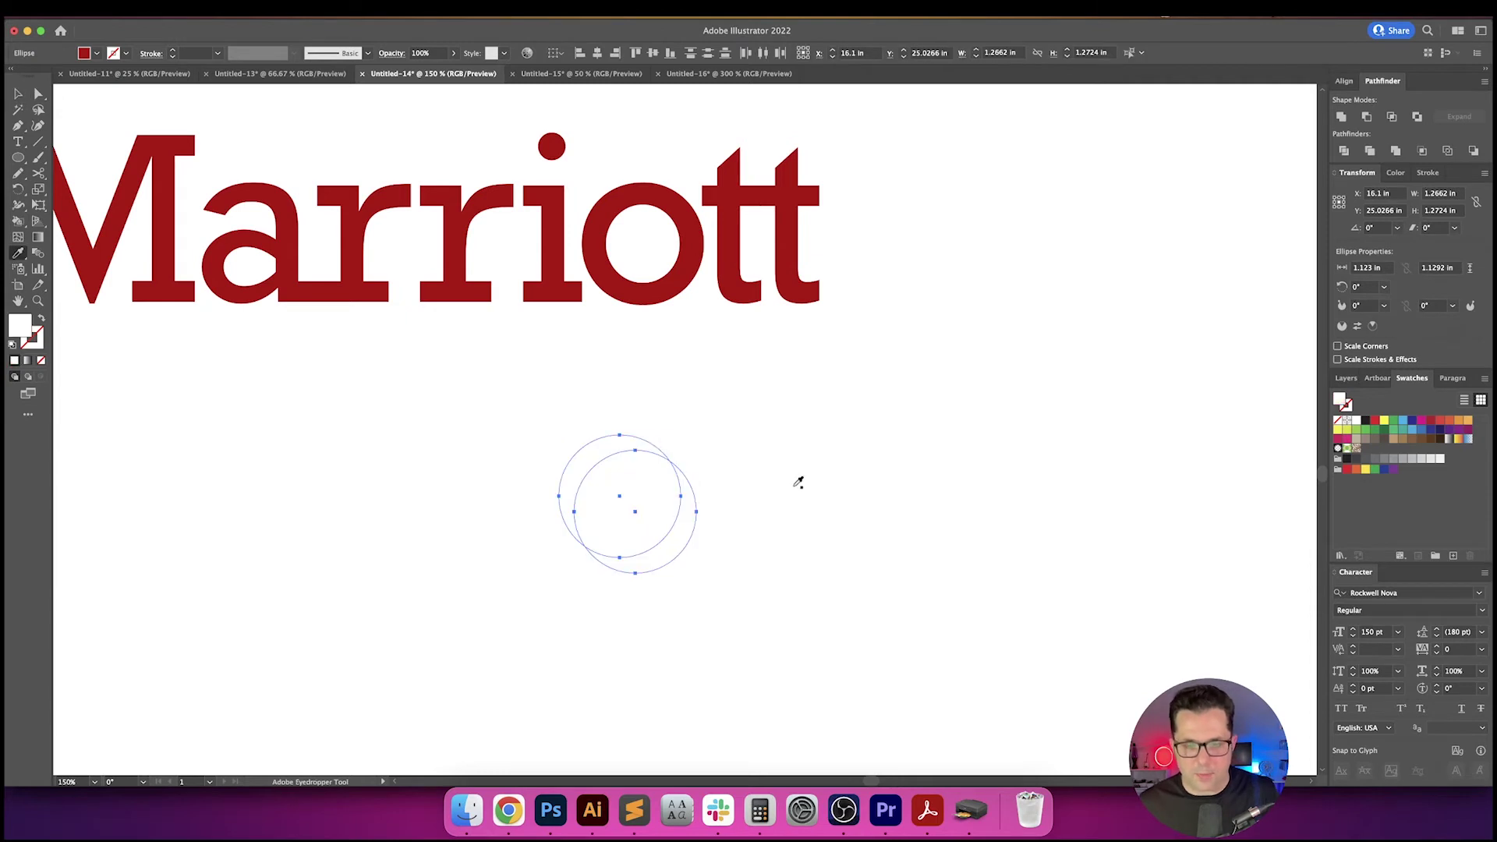
pyautogui.press('v')
pyautogui.press('super+z')
# - Subtract the front circle from the back one with Minus Front to leave a thin crescent
pyautogui.moveTo(537, 444); pyautogui.dragTo(774, 598)
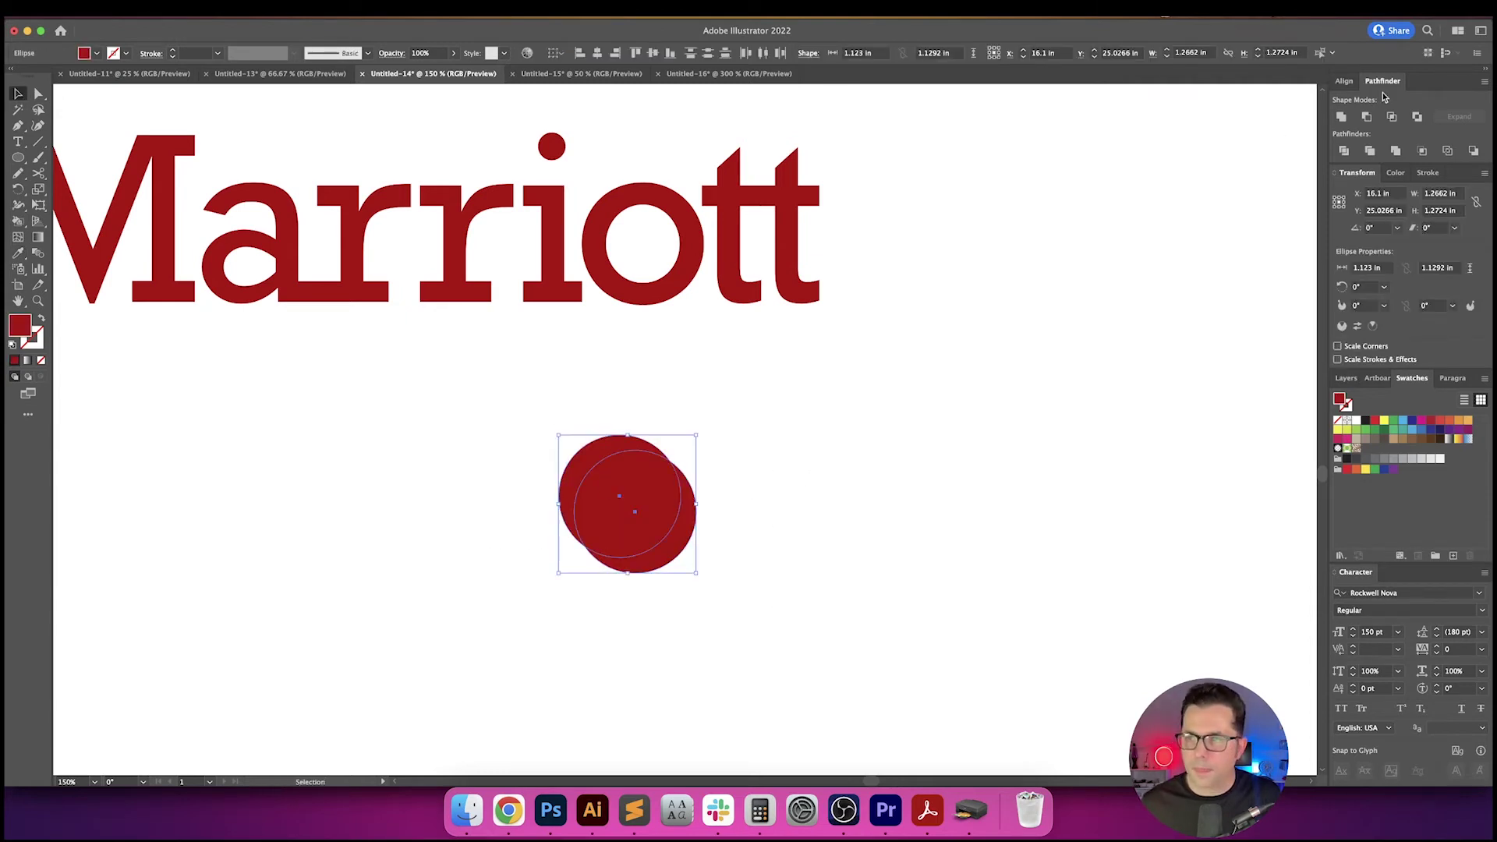
pyautogui.click(1366, 117)
pyautogui.click(964, 409)
pyautogui.hscroll(-2, 965, 436)
pyautogui.scroll(2, 965, 436)
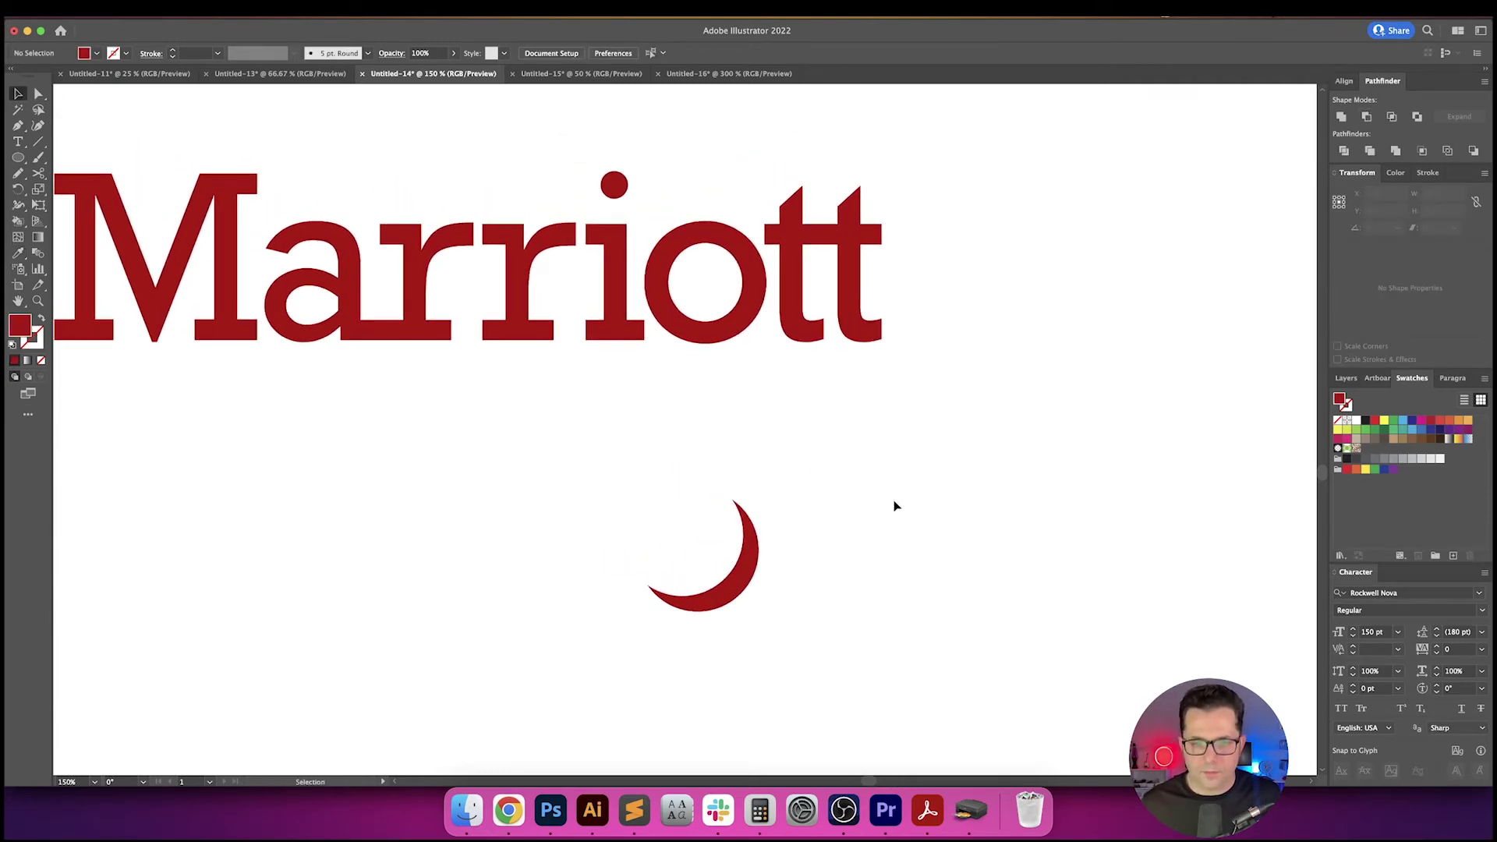
pyautogui.hscroll(-2, 933, 588)
pyautogui.scroll(1, 933, 588)
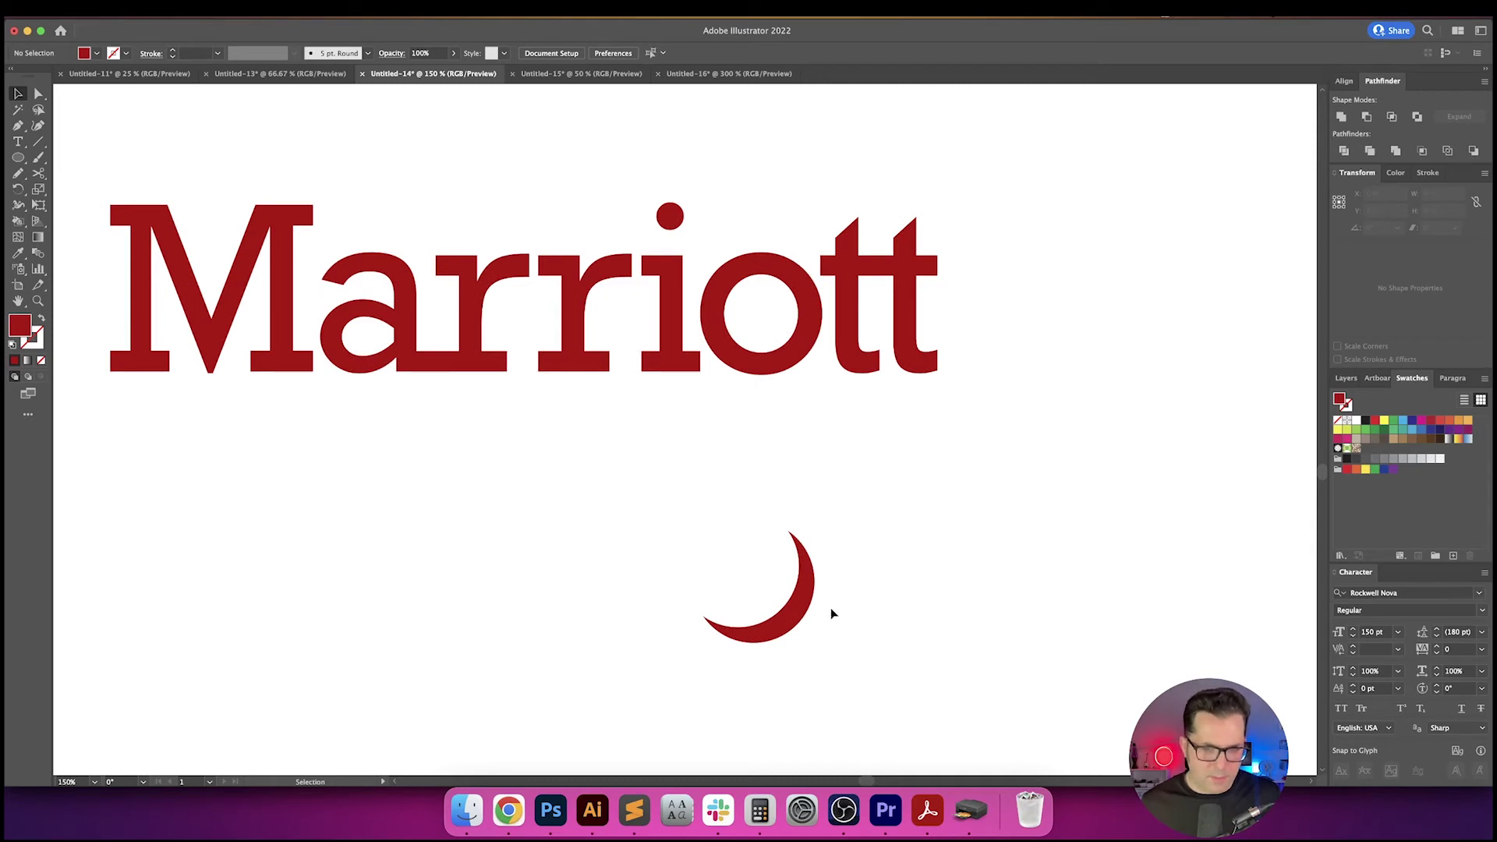
# - Centre the thin crescent on the letter o of the wordmark, both horizontally and vertically
pyautogui.click(803, 354)
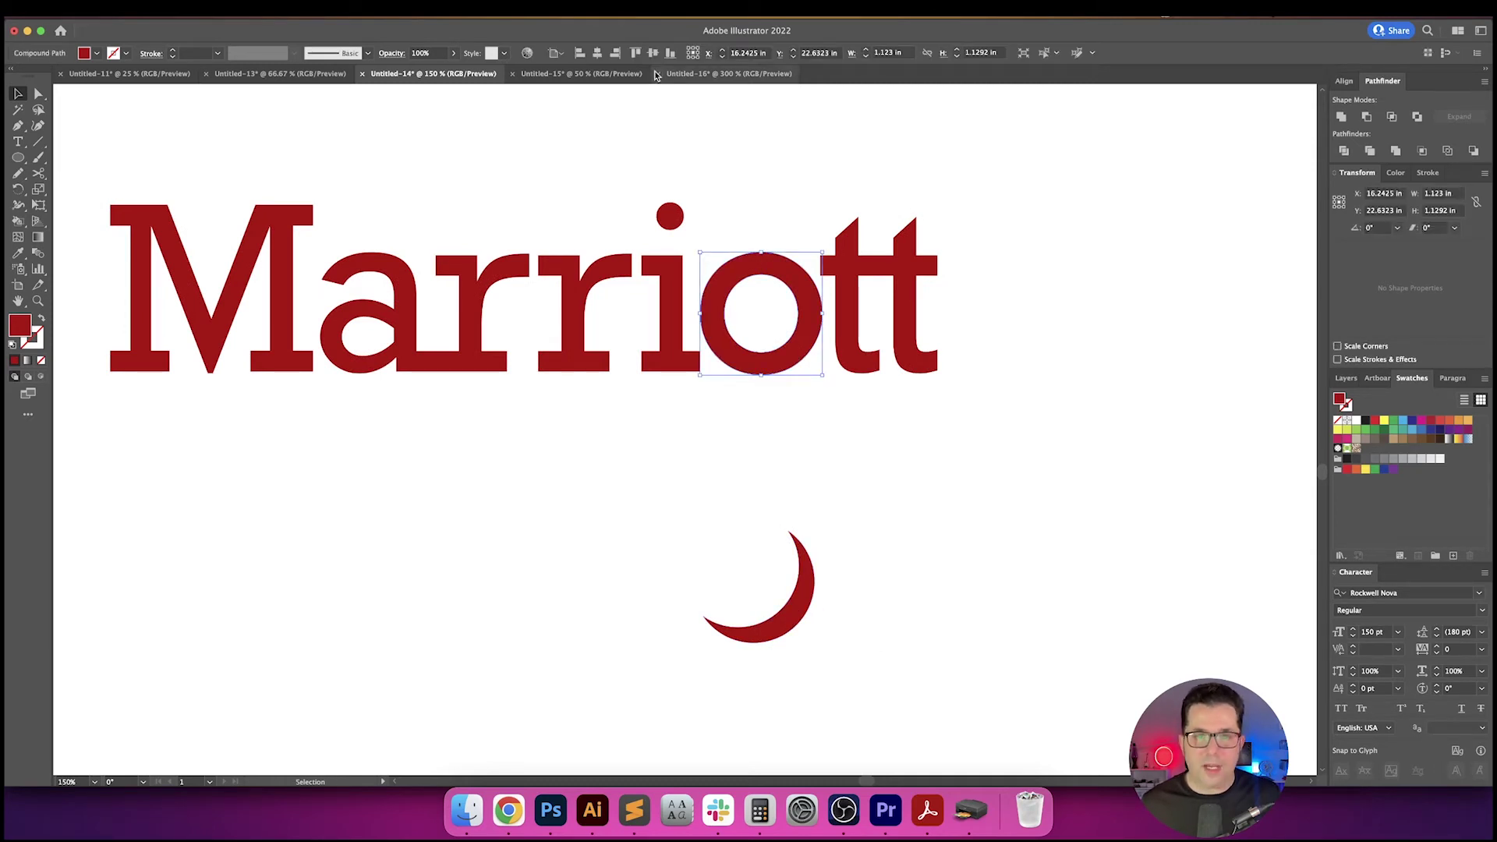
pyautogui.click(693, 153)
pyautogui.moveTo(753, 324); pyautogui.dragTo(752, 331)
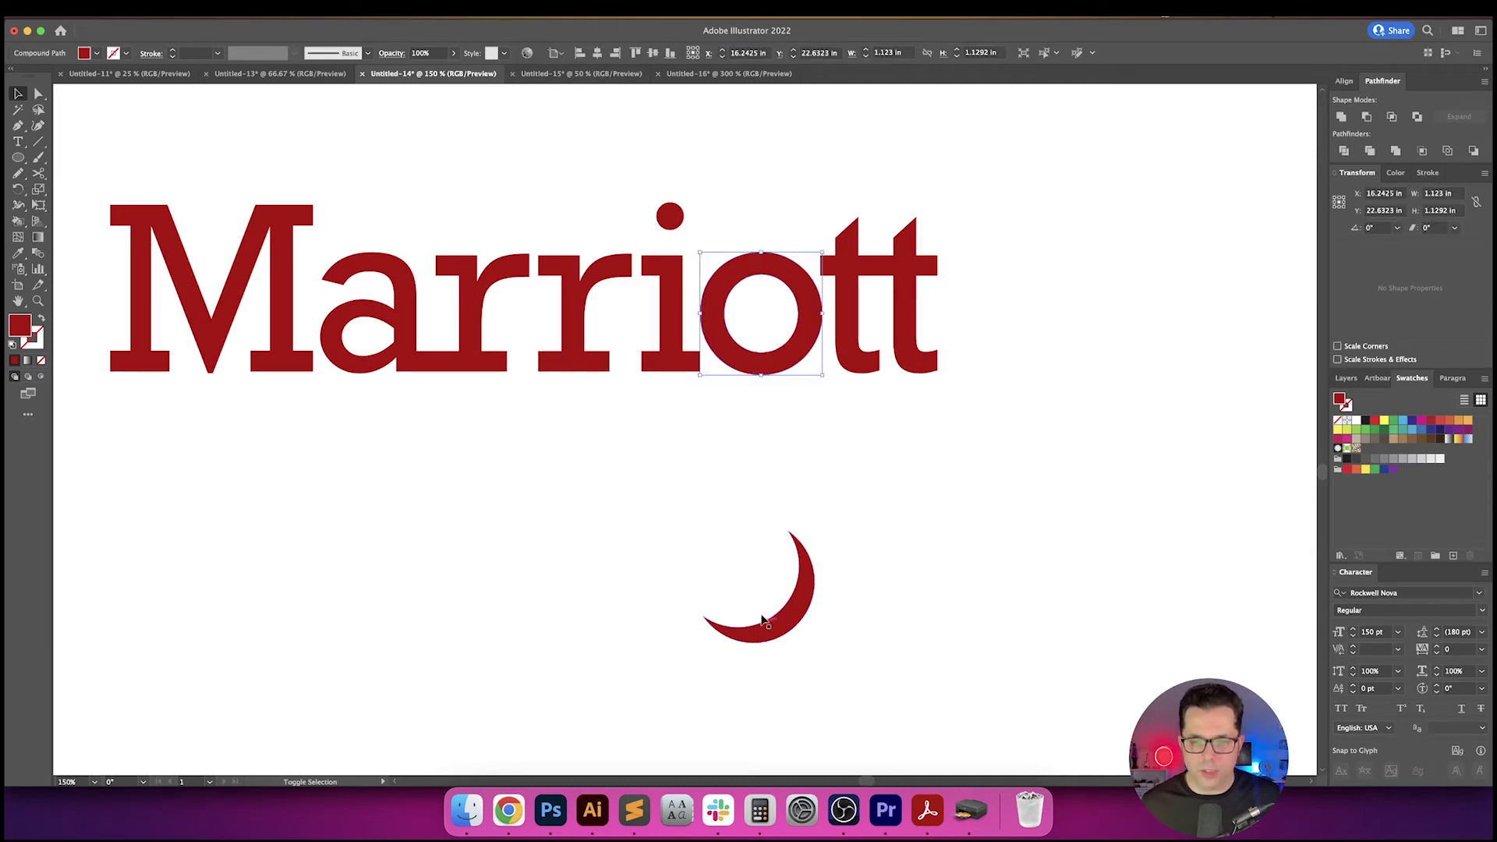
pyautogui.keyDown('shift'); pyautogui.click(791, 615); pyautogui.keyUp('shift')
pyautogui.click(784, 348)
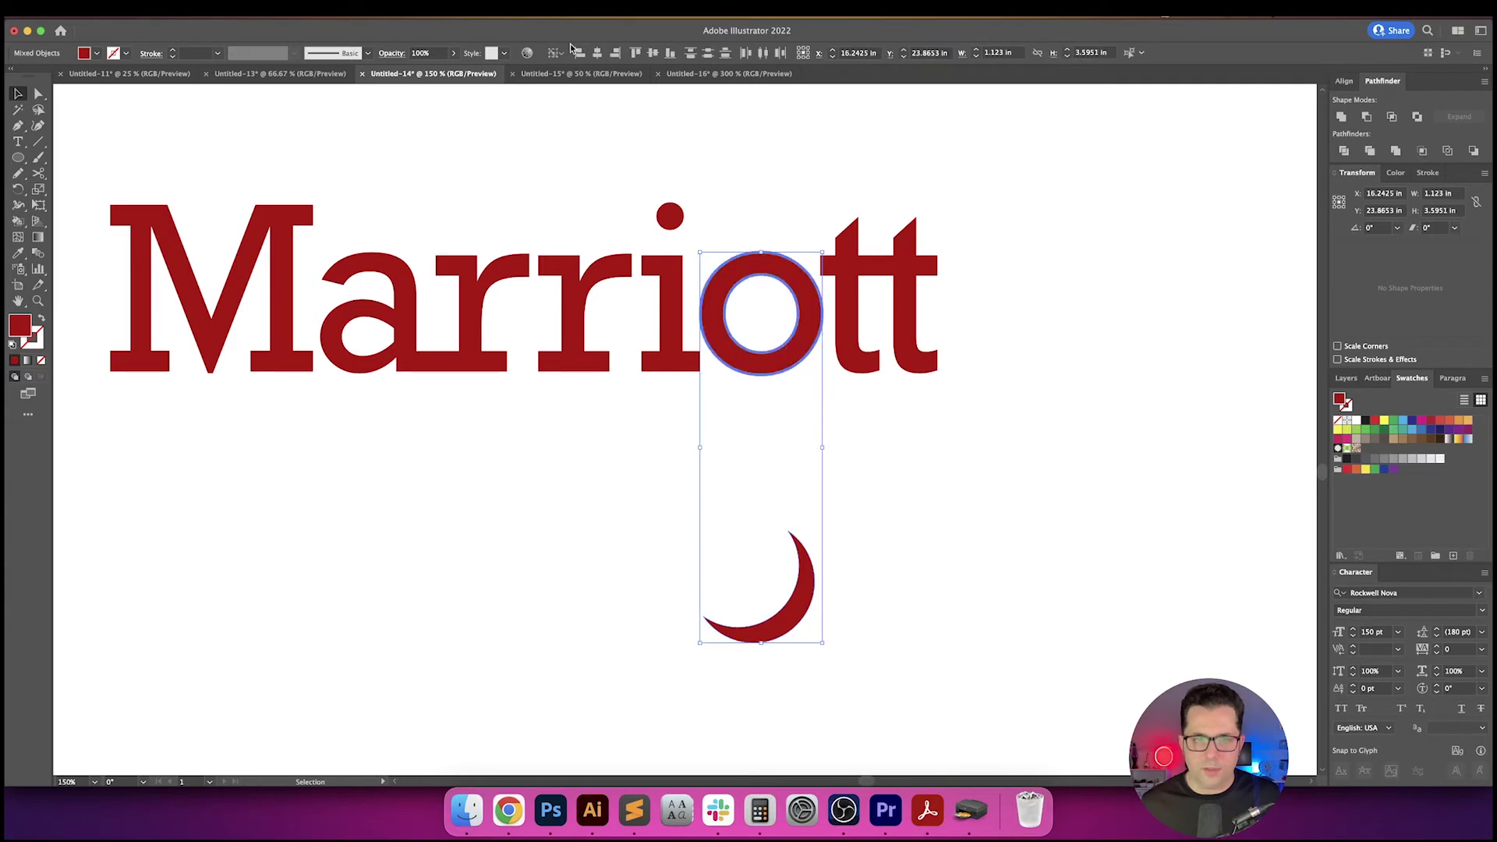
pyautogui.click(614, 53)
pyautogui.click(669, 53)
pyautogui.click(707, 125)
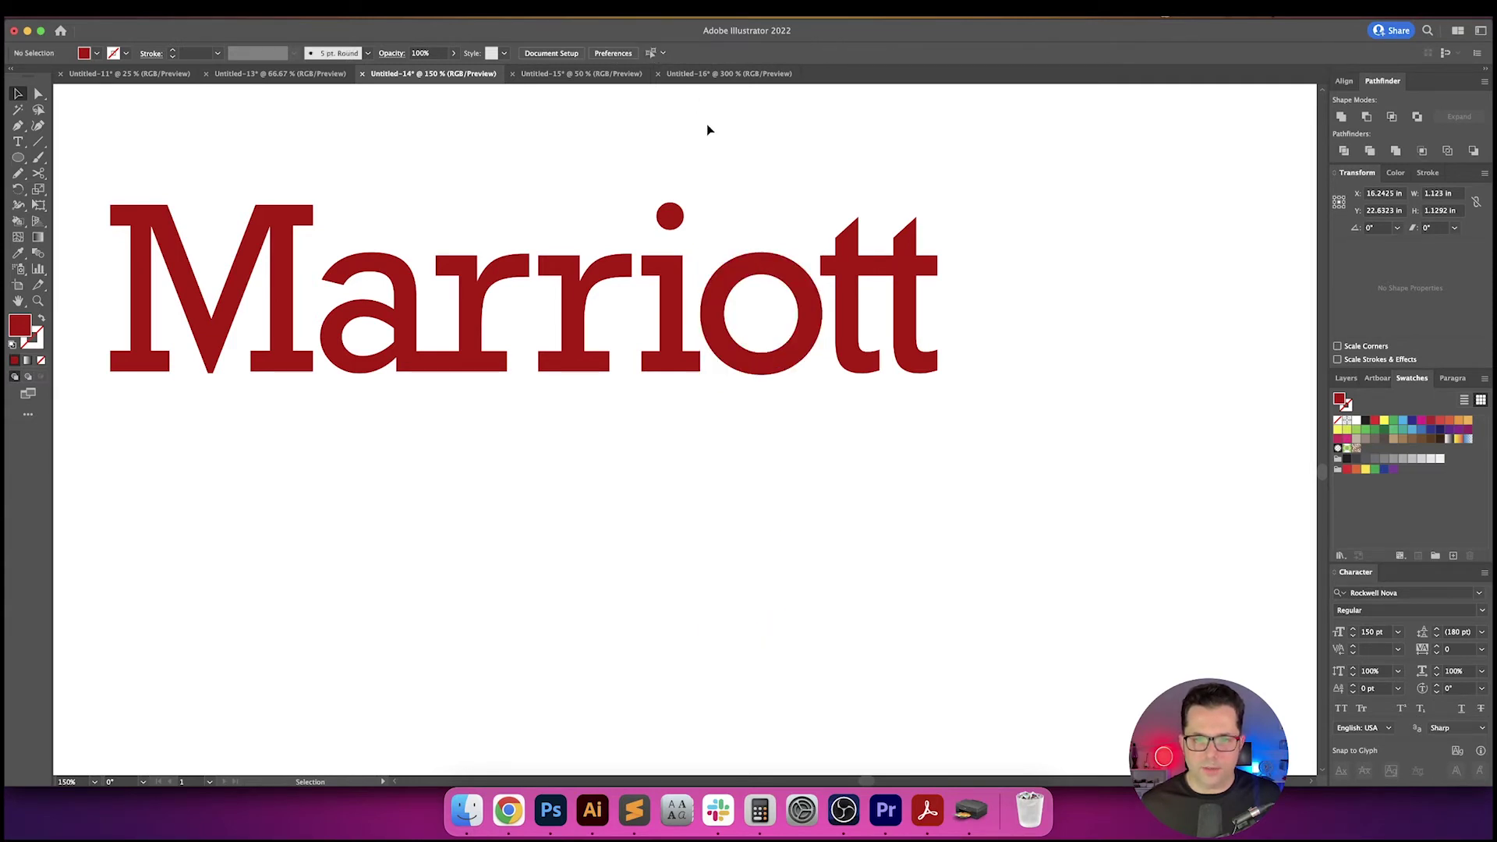
# - Delete the letter o from the wordmark, leaving the thin crescent in its place
pyautogui.click(735, 277)
pyautogui.press('Delete')
pyautogui.press('super+minus')
pyautogui.press('super+minus')
pyautogui.press('super+minus')
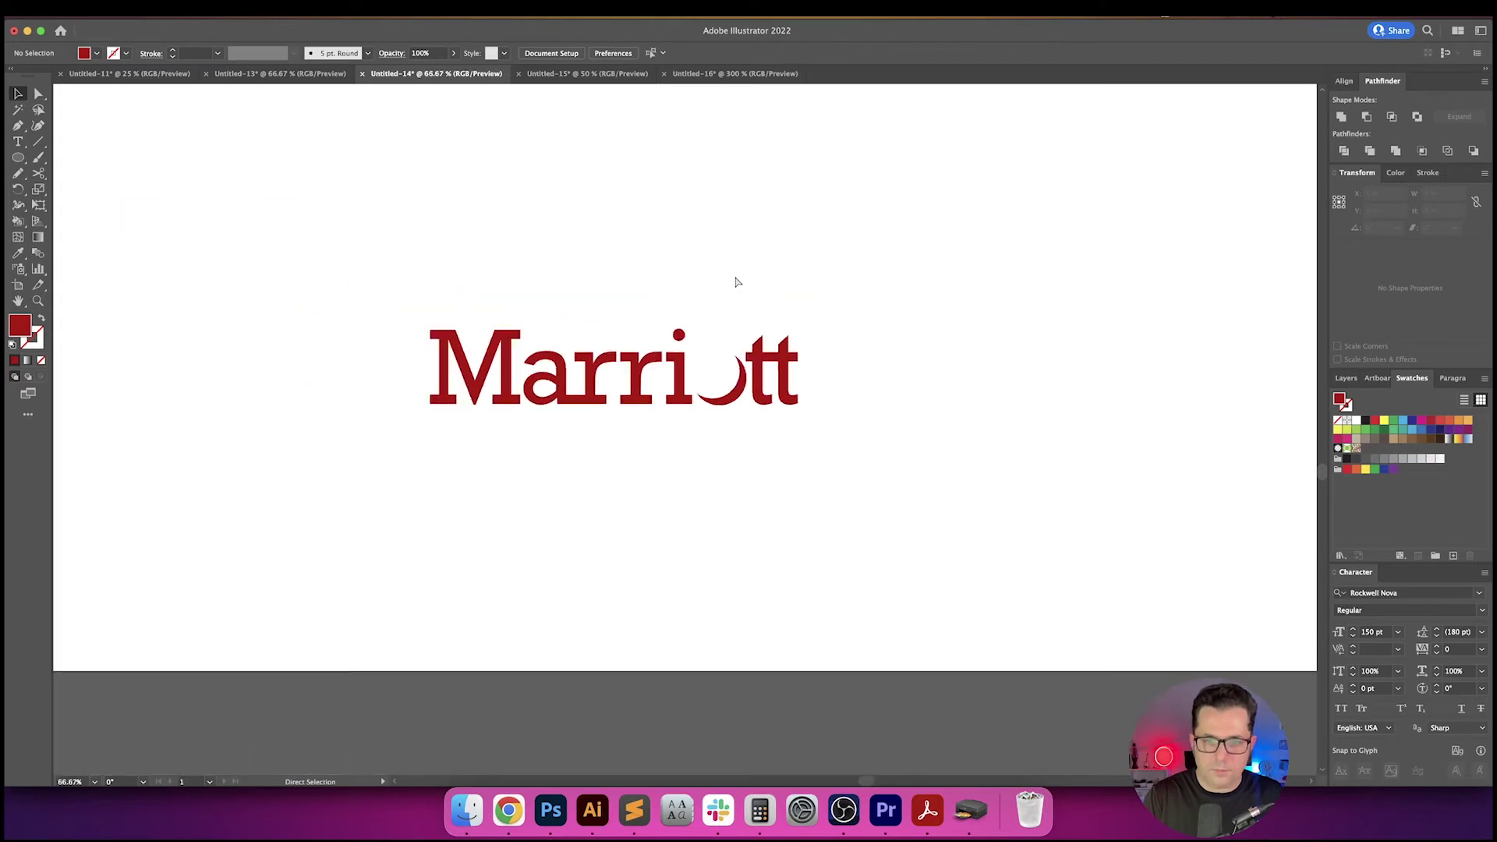
pyautogui.scroll(2, 725, 379)
pyautogui.scroll(3, 725, 379)
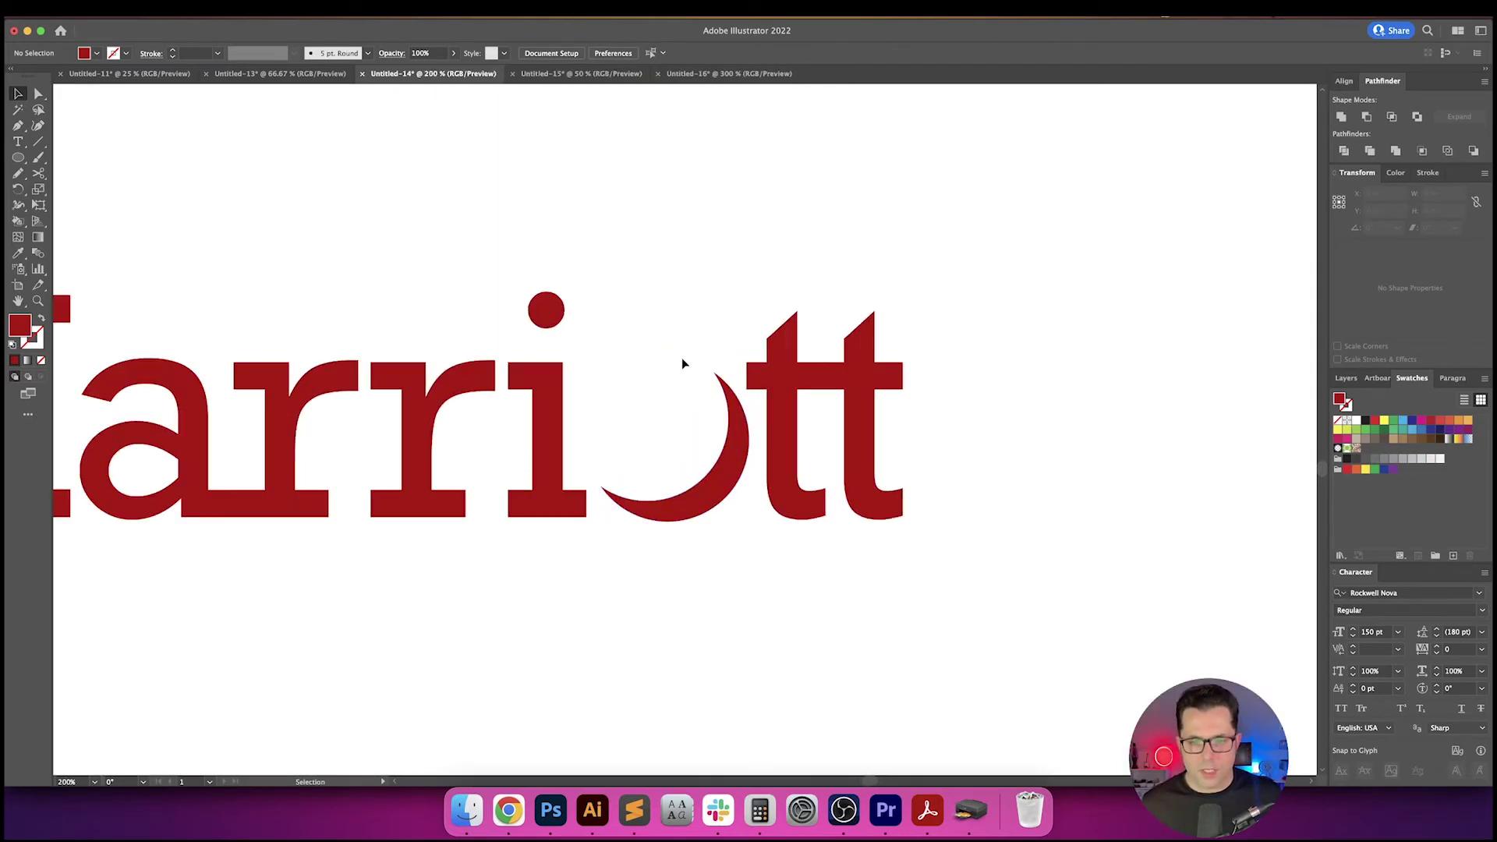
pyautogui.moveTo(682, 361); pyautogui.dragTo(742, 335)
# - Undo the letter deletion, the alignment and the subtraction, back to the two overlapping red circles
pyautogui.press('super+z')
pyautogui.press('super+z')
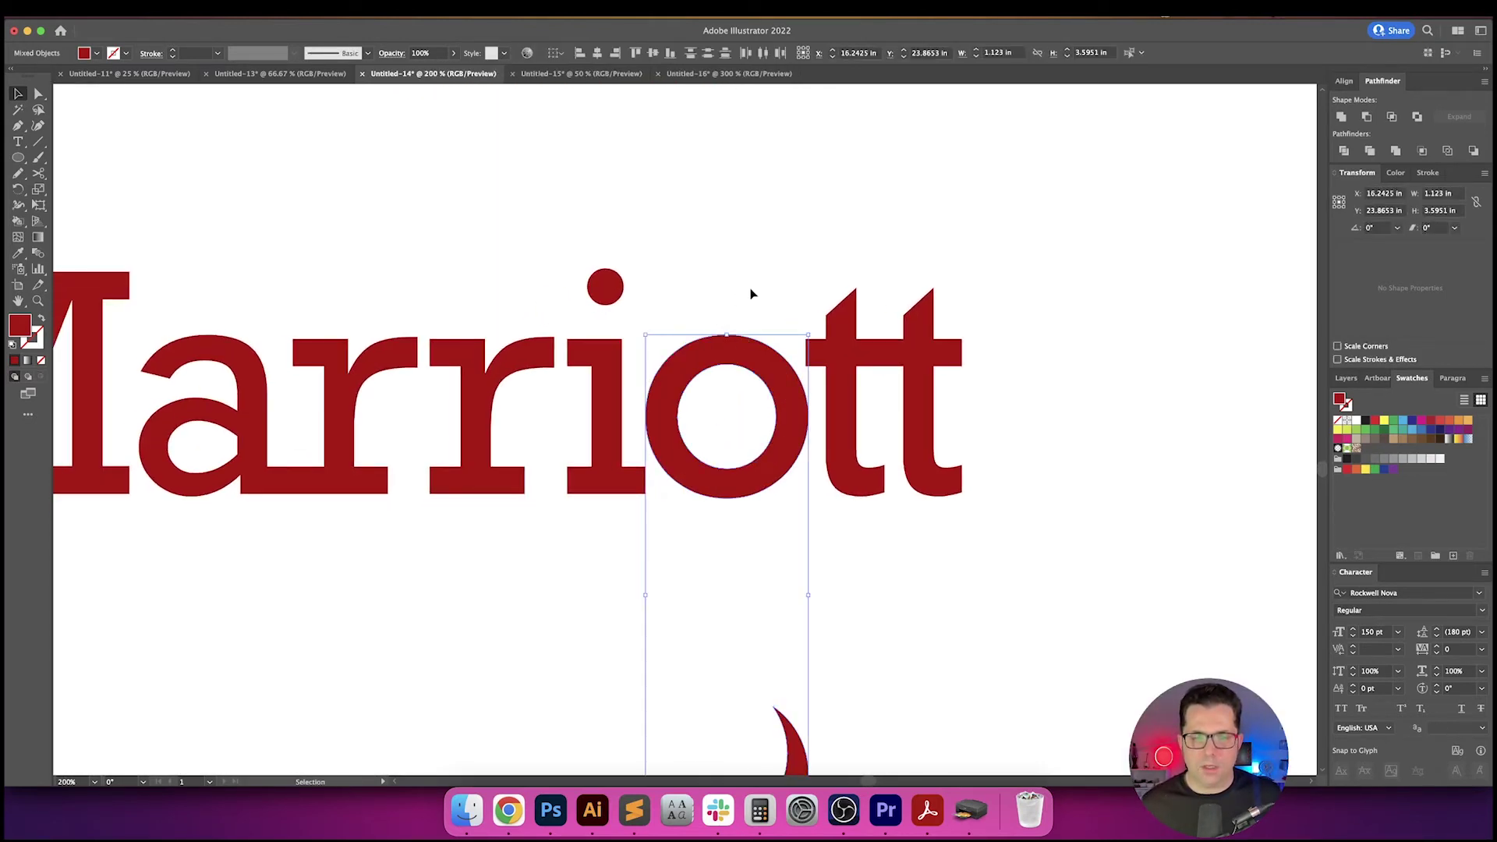
pyautogui.scroll(-2, 750, 294)
pyautogui.moveTo(888, 454); pyautogui.dragTo(855, 415)
pyautogui.press('super+z')
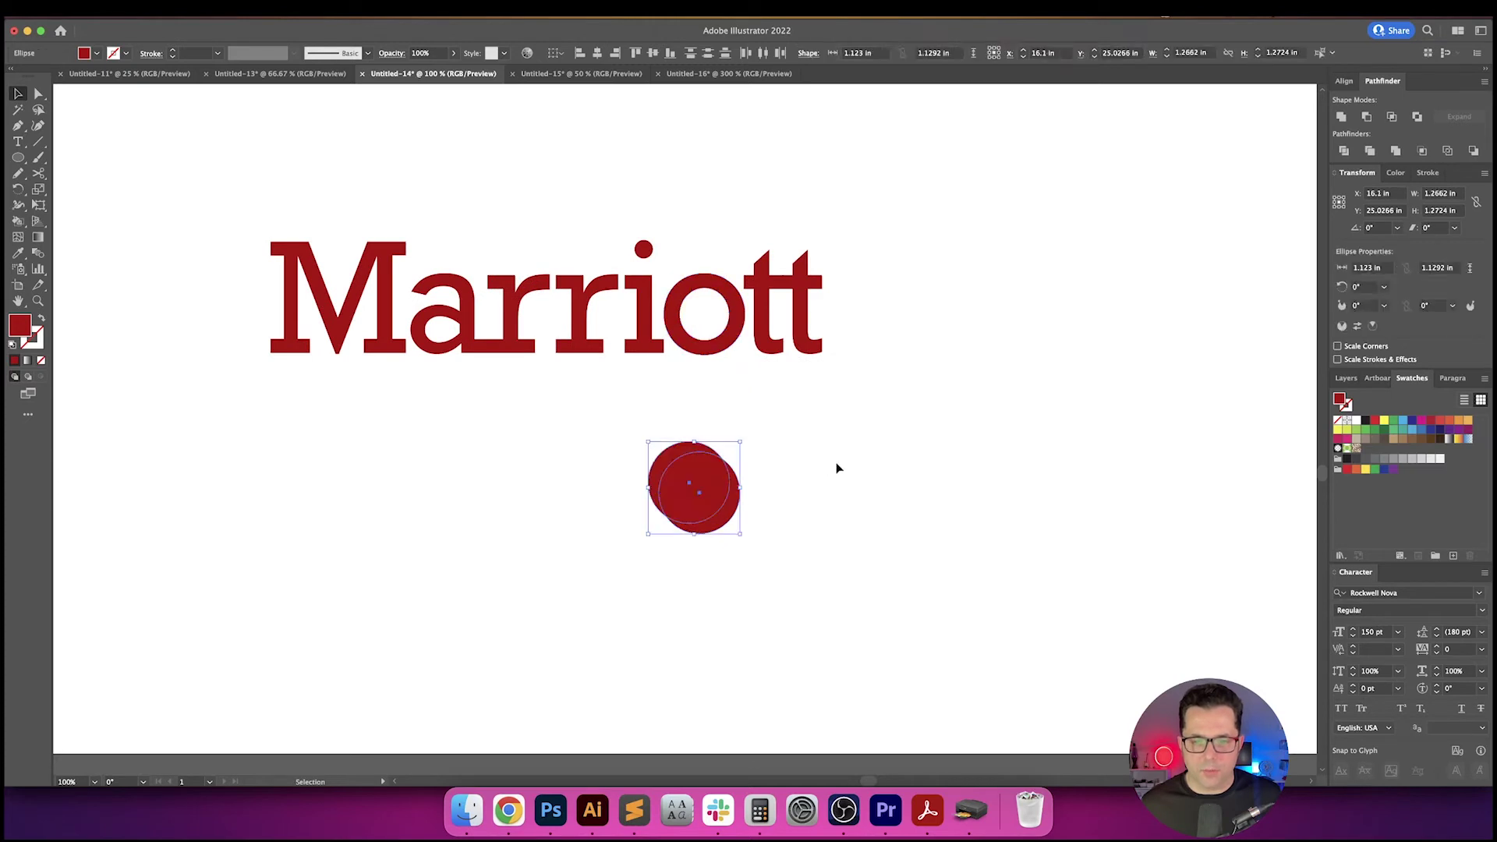
# - Move the front circle farther up and left, about 0.4 in from the back circle each way, and fill it white
pyautogui.click(835, 468)
pyautogui.press('super+equal')
pyautogui.press('super+equal')
pyautogui.click(698, 491)
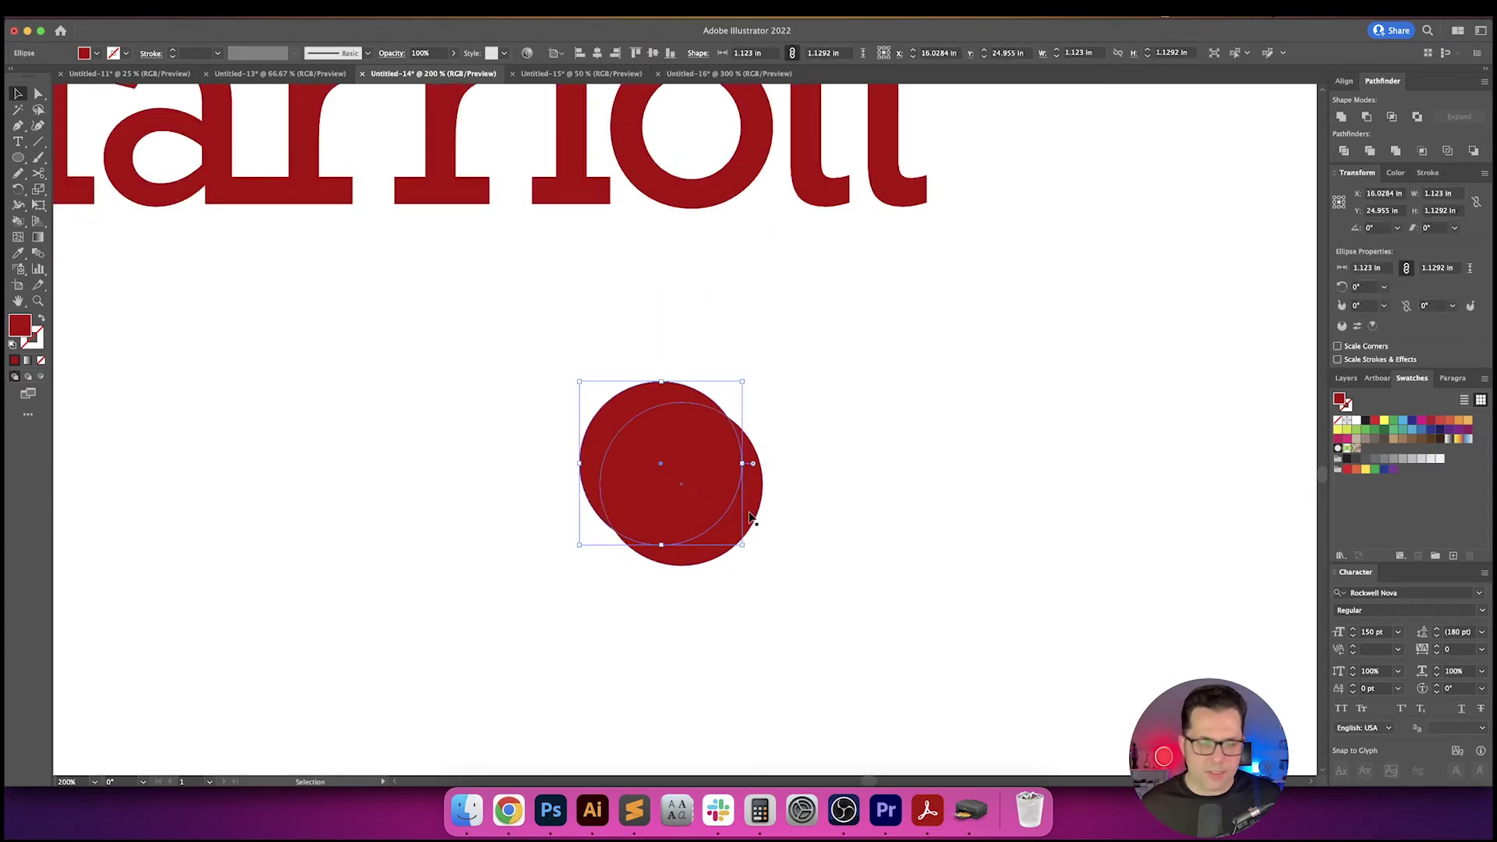
pyautogui.moveTo(696, 492); pyautogui.dragTo(658, 441)
pyautogui.click(1357, 421)
pyautogui.click(1009, 478)
# - Subtract the white circle from the red one with Minus Front to form a thicker crescent
pyautogui.moveTo(798, 382); pyautogui.dragTo(579, 548)
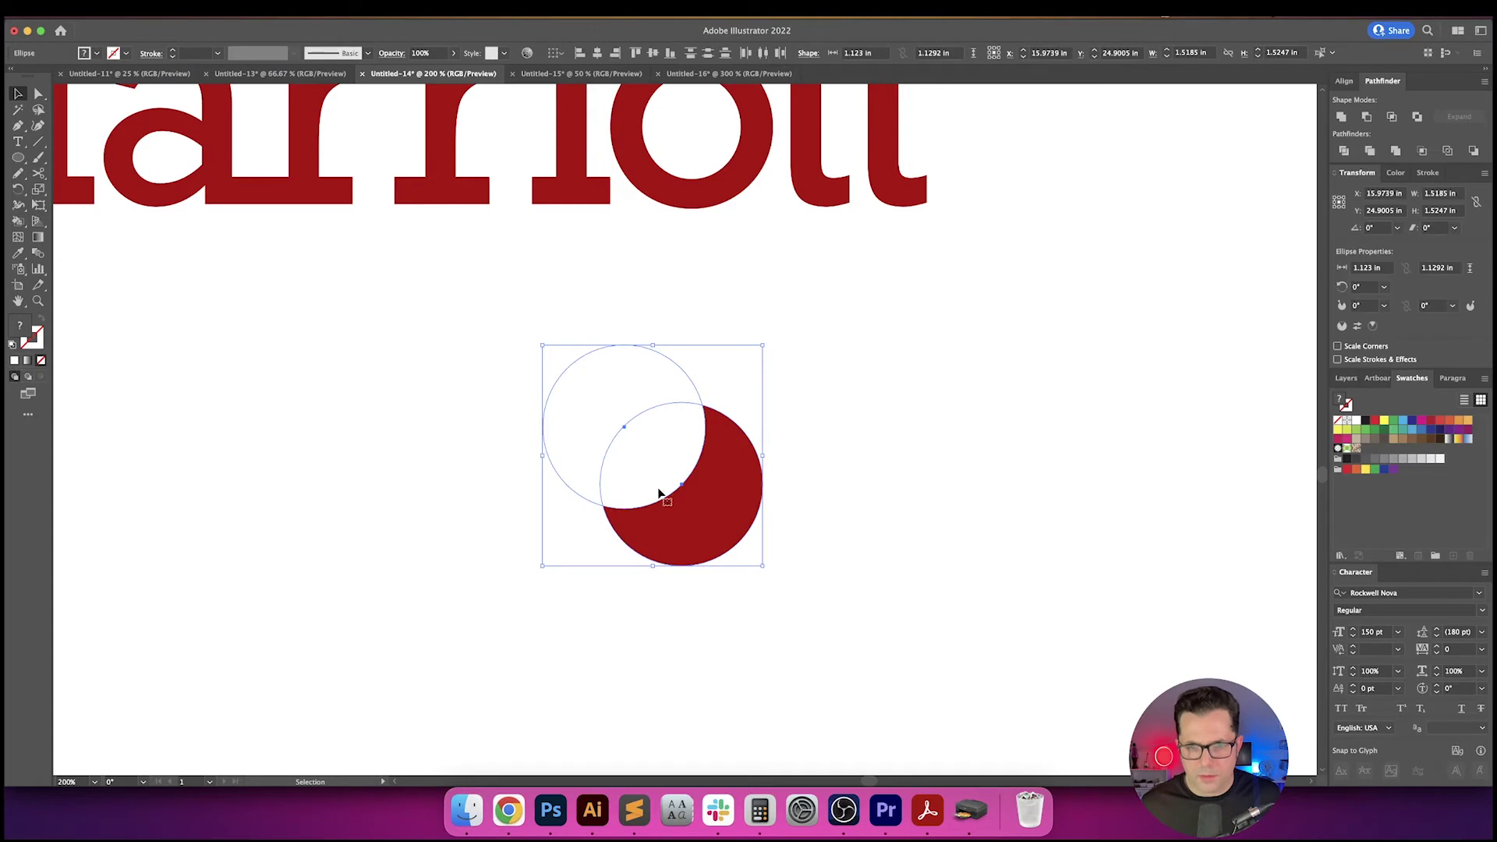
pyautogui.click(1394, 119)
pyautogui.click(982, 453)
pyautogui.scroll(3, 912, 476)
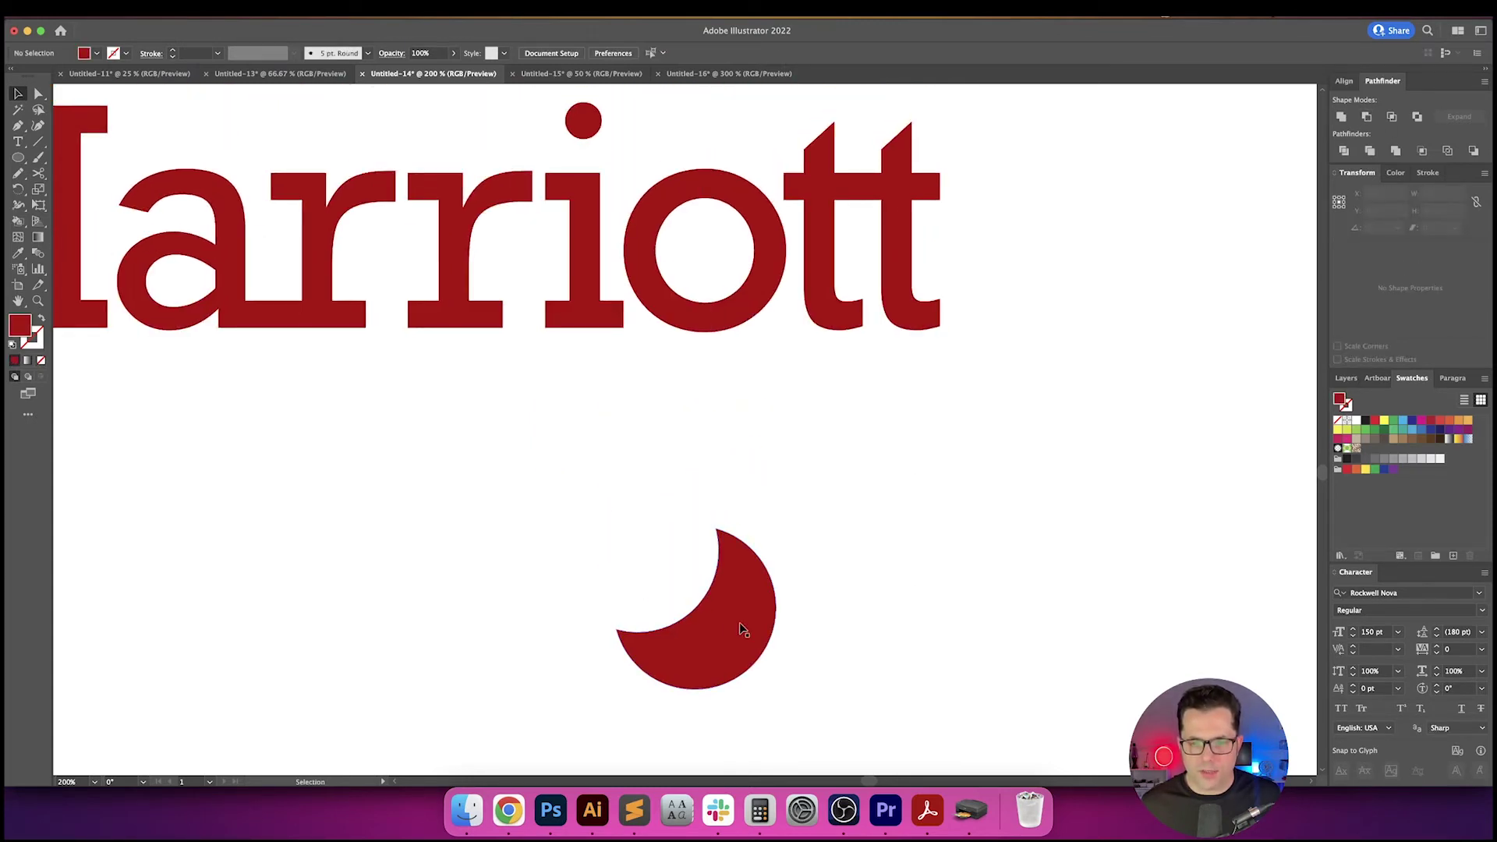
# - Align the thicker crescent to the horizontal and vertical centres of the letter o
pyautogui.click(741, 621)
pyautogui.scroll(2, 828, 461)
pyautogui.press('space')
pyautogui.scroll(-1, 757, 413)
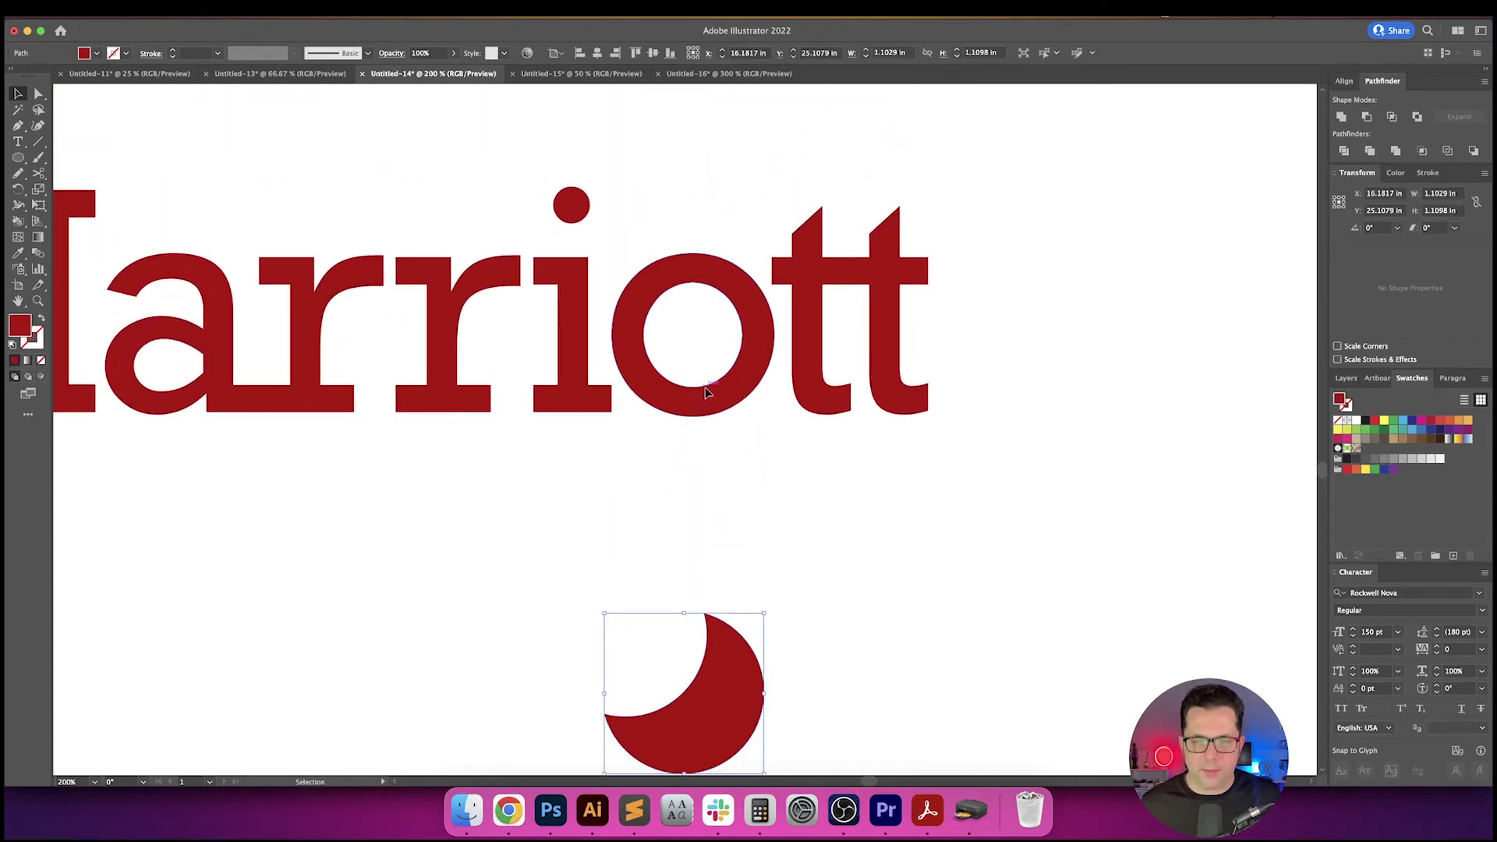
pyautogui.click(721, 405)
pyautogui.keyDown('shift'); pyautogui.click(711, 717); pyautogui.keyUp('shift')
pyautogui.click(731, 407)
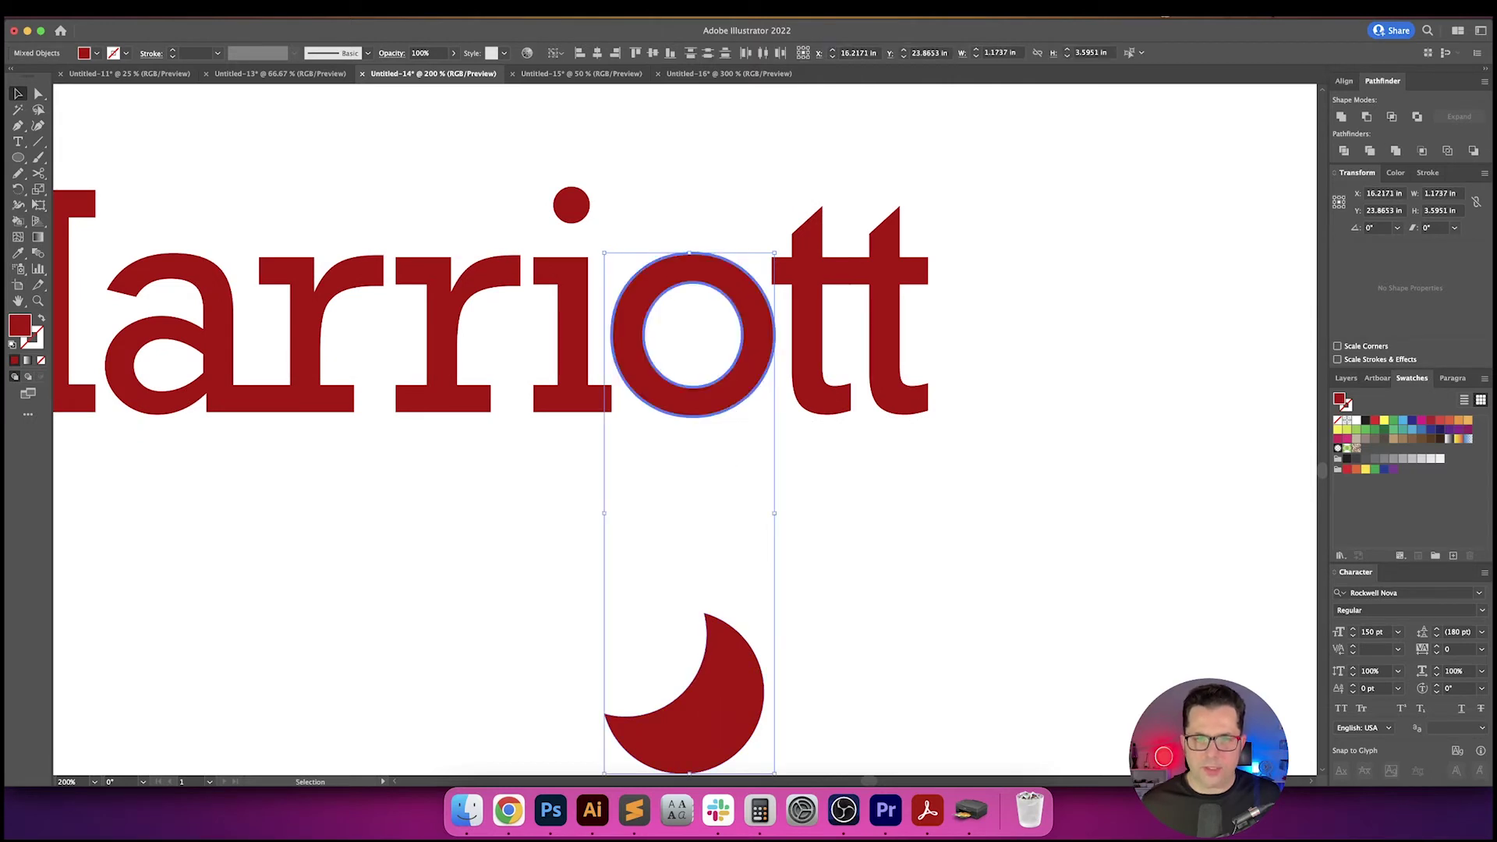
pyautogui.click(597, 52)
pyautogui.click(653, 52)
pyautogui.click(705, 119)
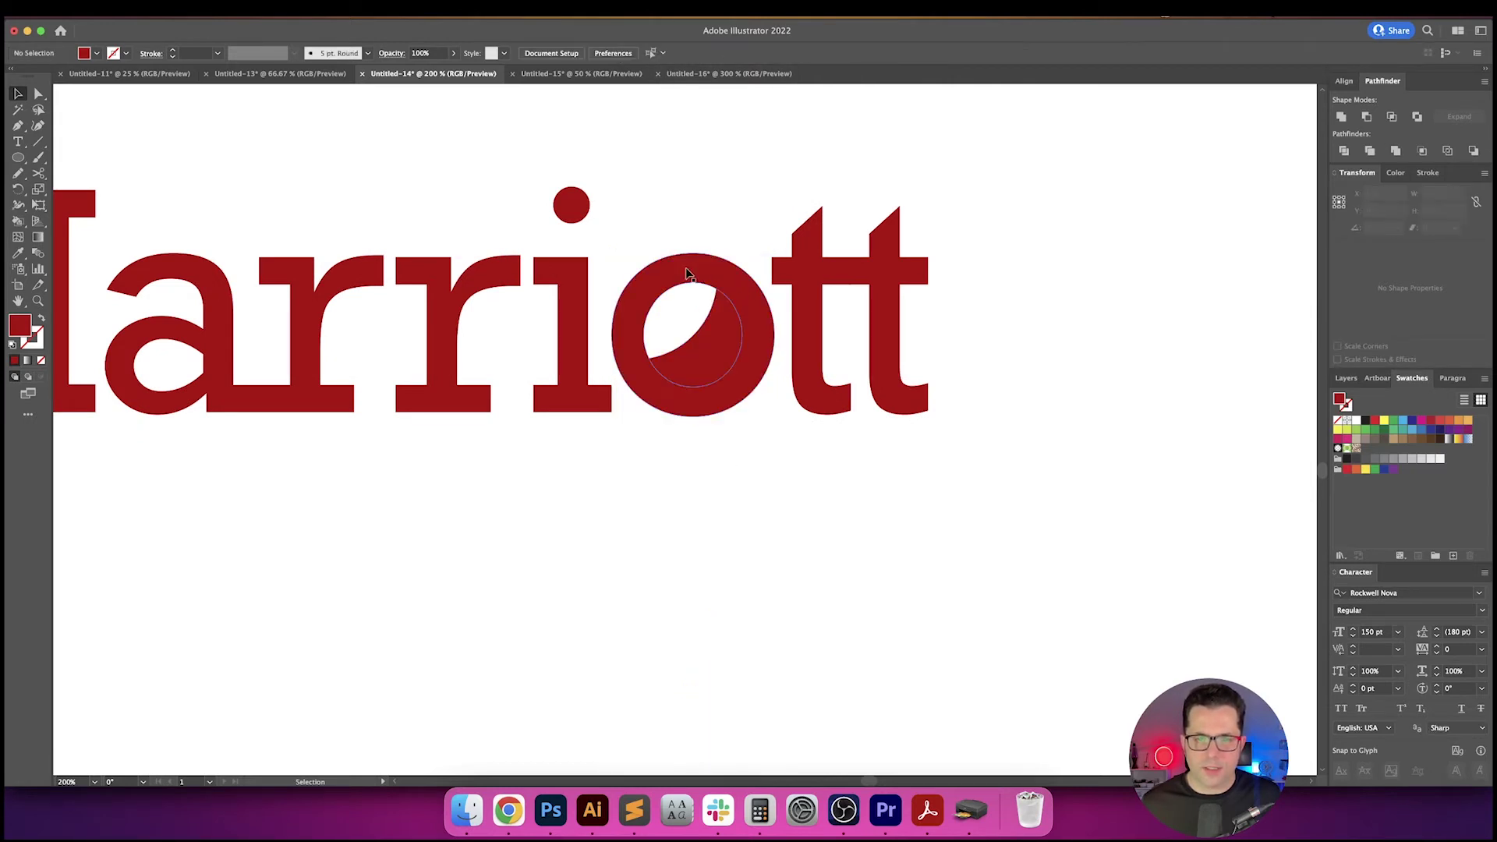
# - Delete the letter o so that the thicker crescent replaces it in the wordmark
pyautogui.click(686, 270)
pyautogui.press('Delete')
pyautogui.press('super+minus')
pyautogui.press('super+minus')
pyautogui.press('super+minus')
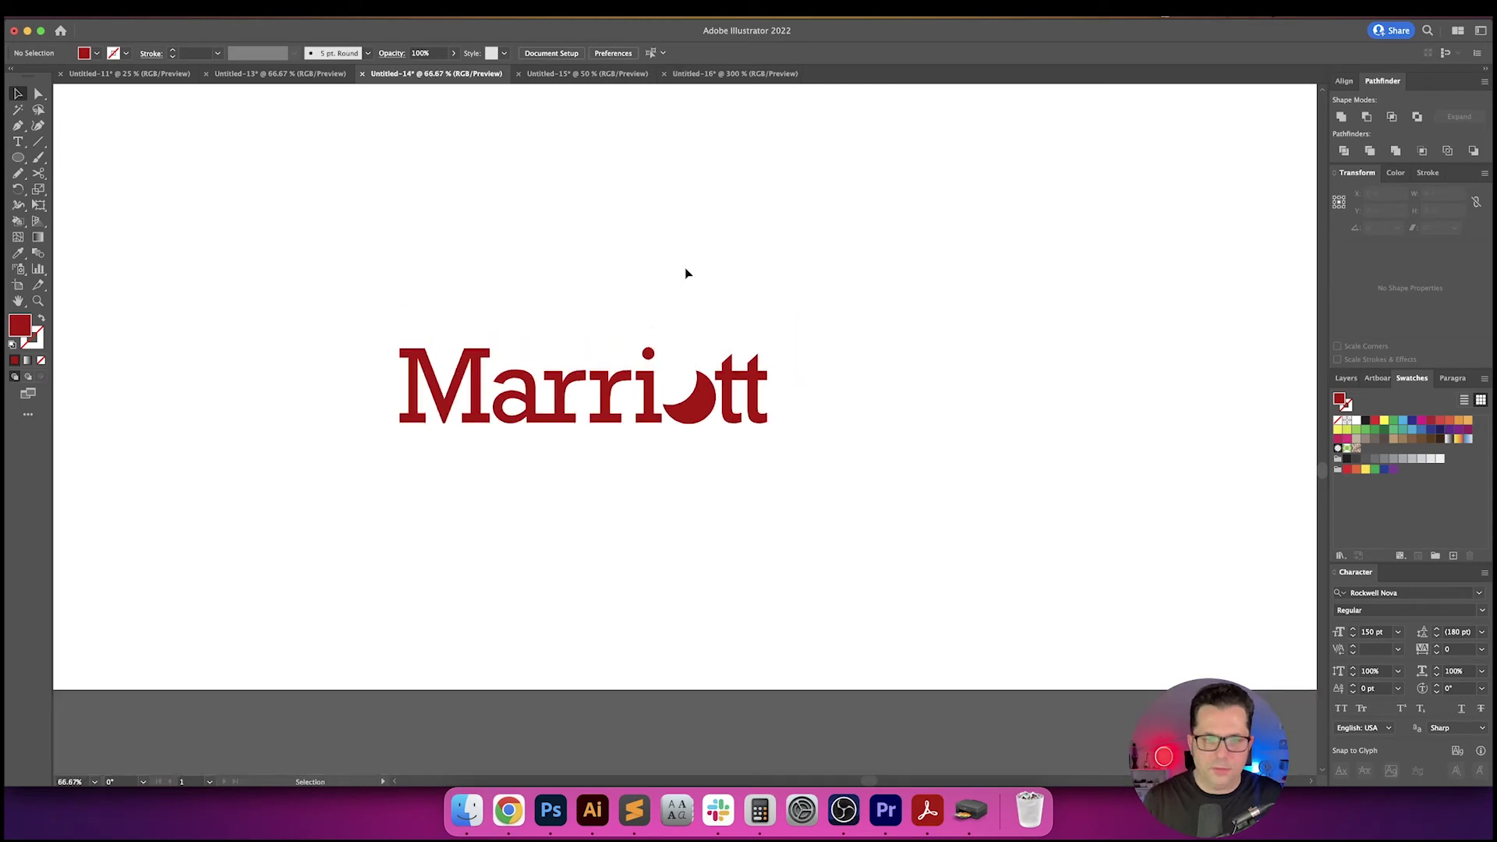
pyautogui.moveTo(728, 294); pyautogui.dragTo(750, 282)
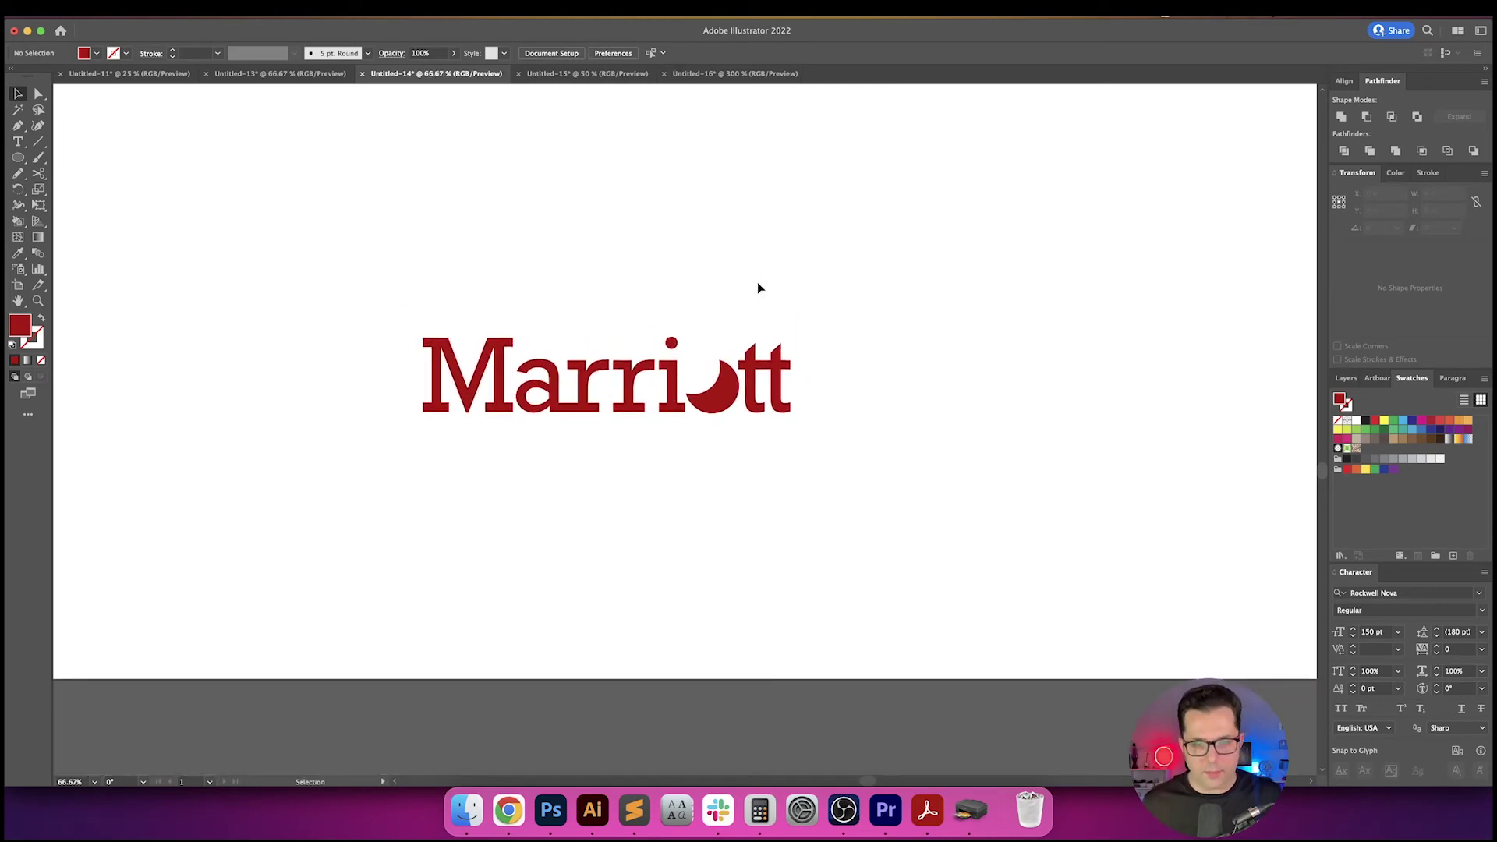
pyautogui.scroll(-1, 772, 297)
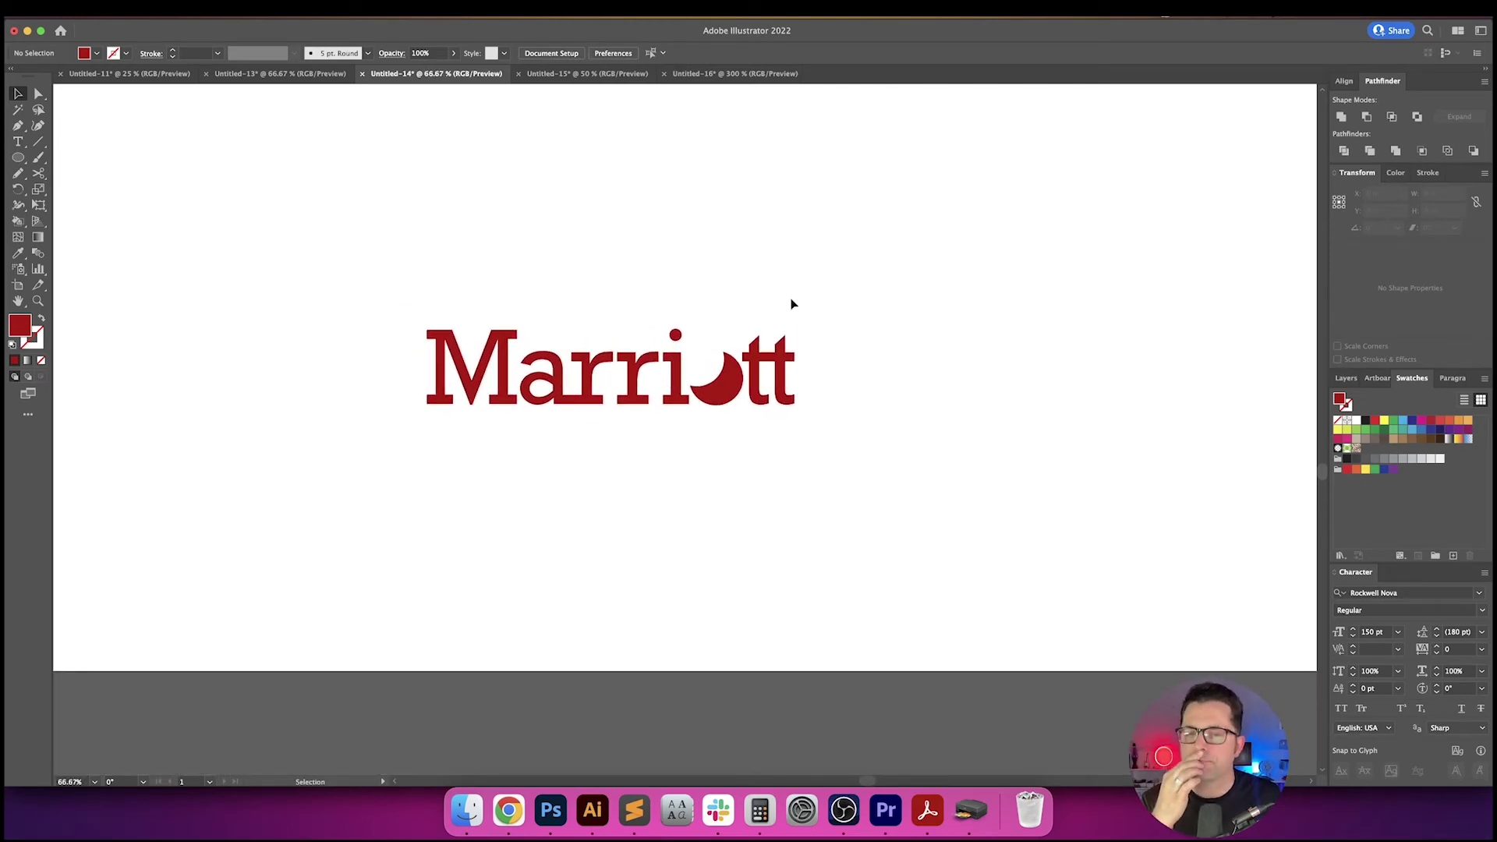
# - Reflect the crescent across the vertical axis so its opening faces the letters tt
pyautogui.click(715, 405)
pyautogui.rightClick(731, 393)
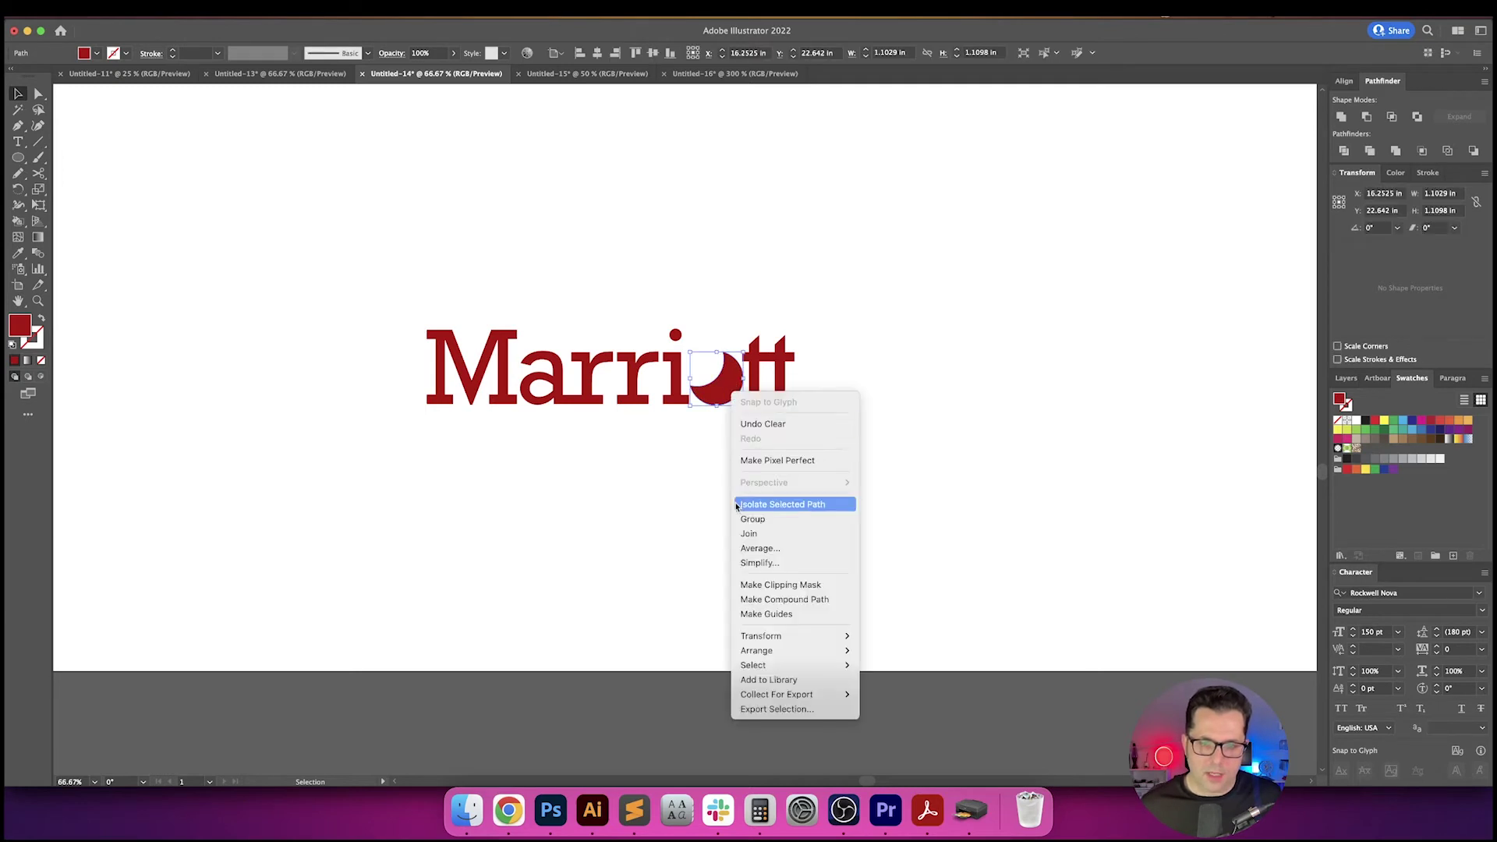
pyautogui.moveTo(803, 636)
pyautogui.click(901, 687)
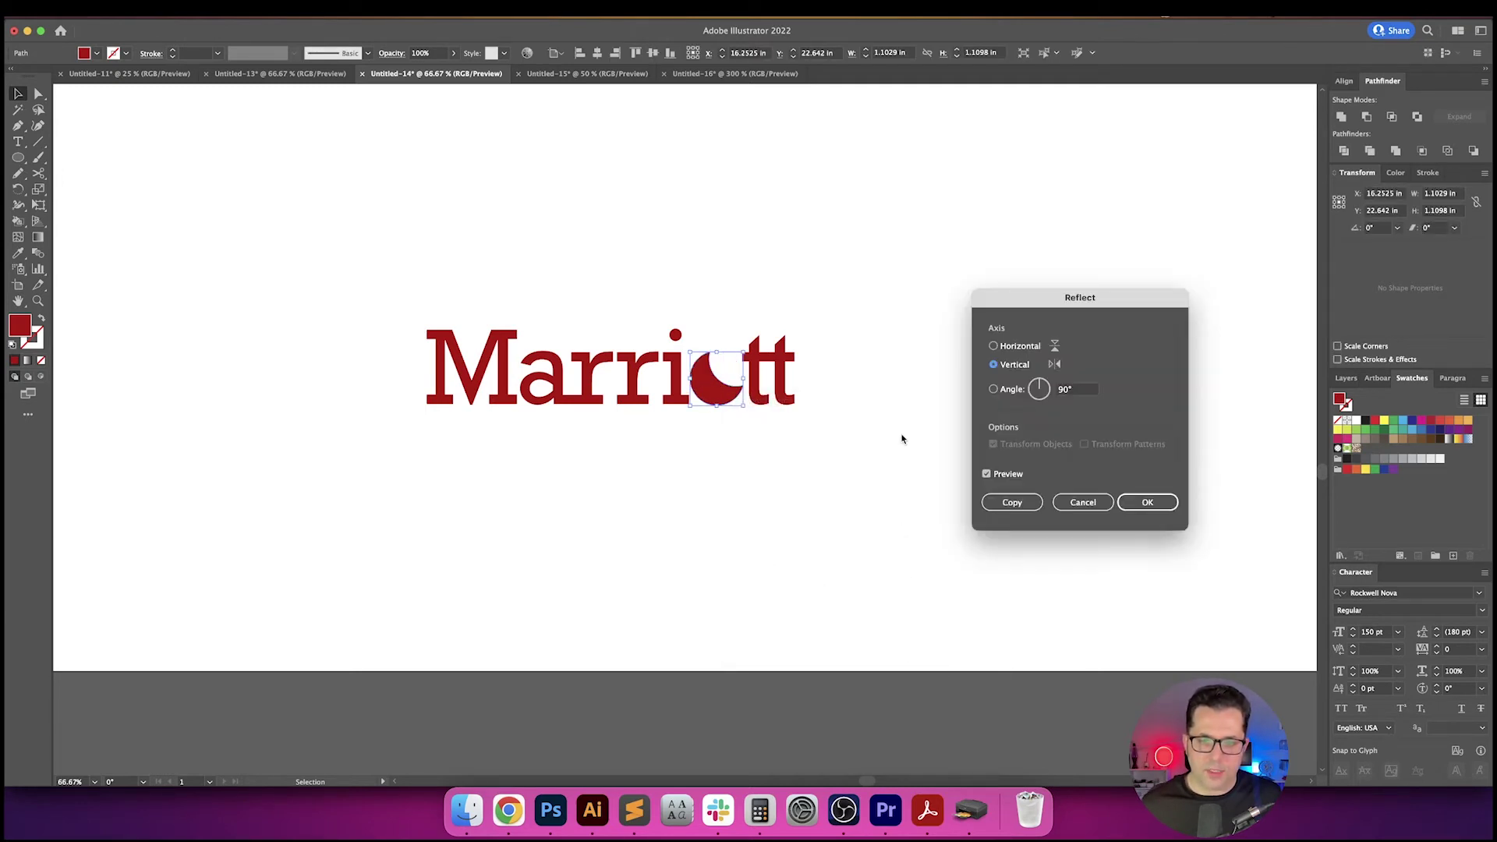
pyautogui.press('Return')
pyautogui.click(903, 437)
pyautogui.hscroll(-2, 912, 429)
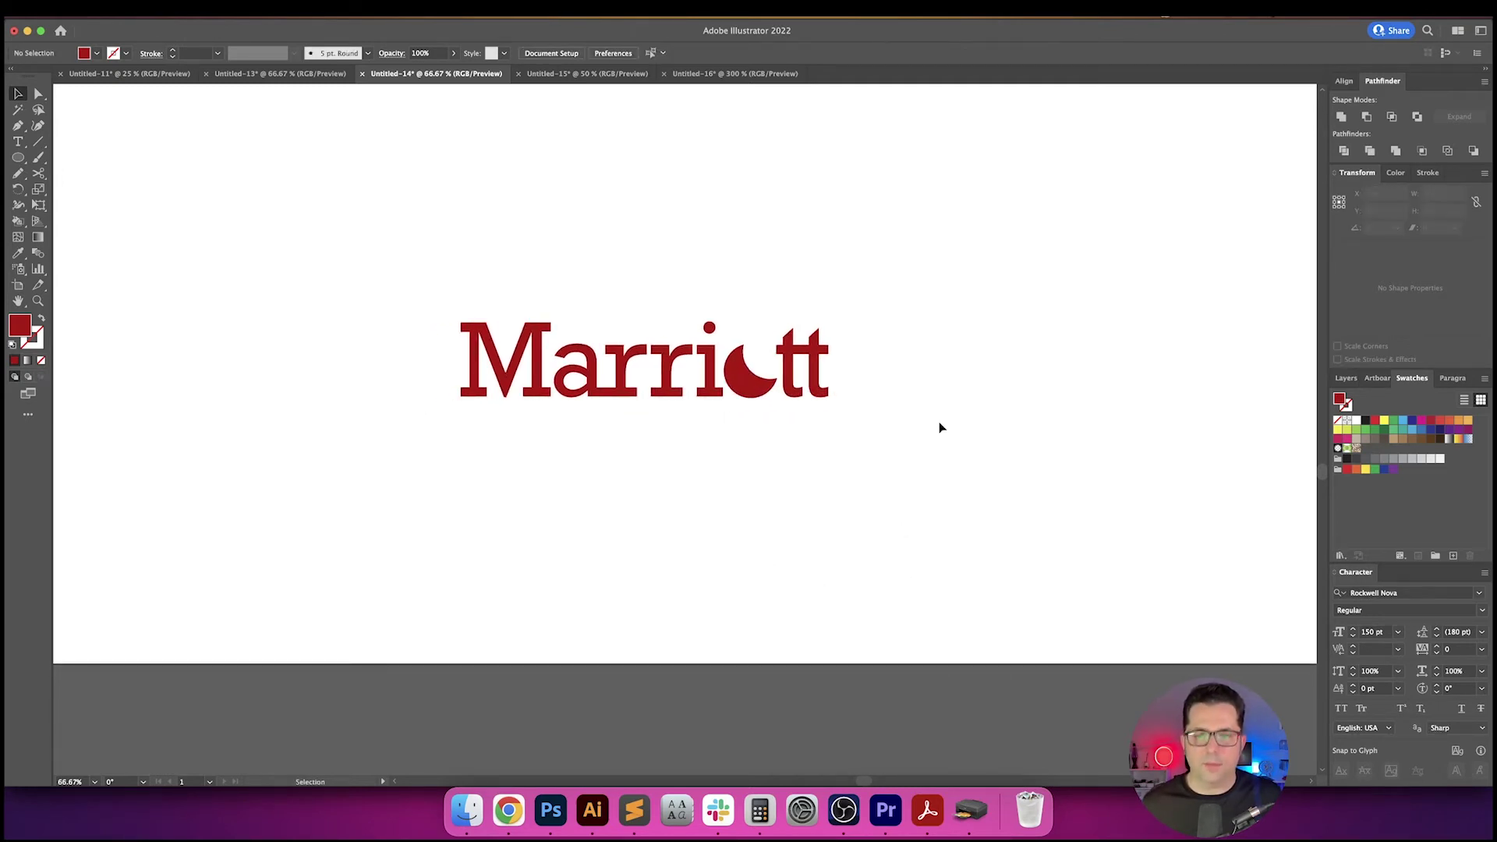
# - Examine the red wordmark with the mirrored crescent standing in for the letter o
pyautogui.moveTo(923, 422); pyautogui.dragTo(864, 433)
pyautogui.press('super+equal')
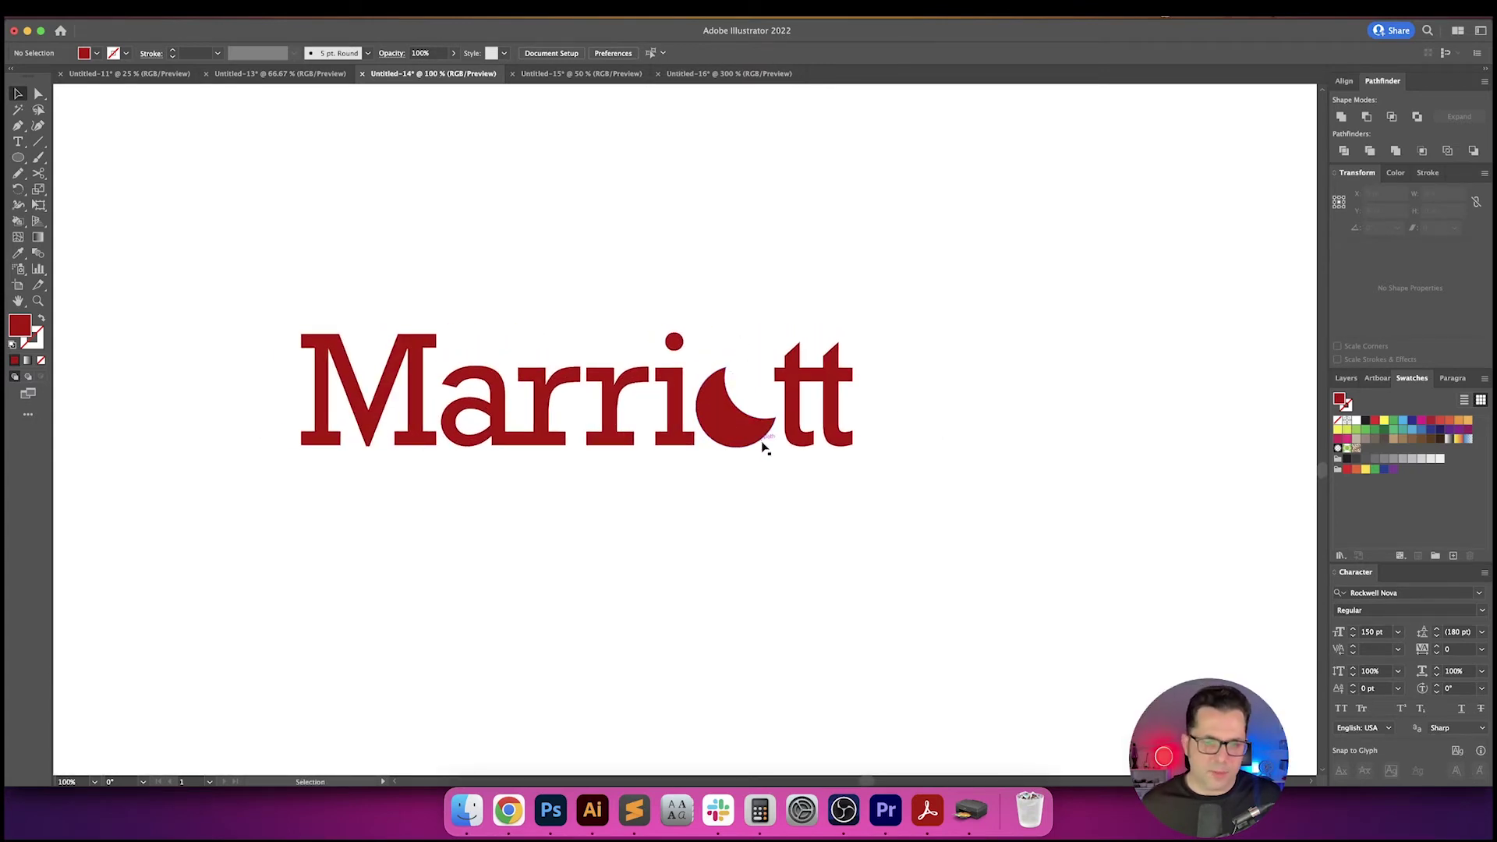
pyautogui.press('super+minus')
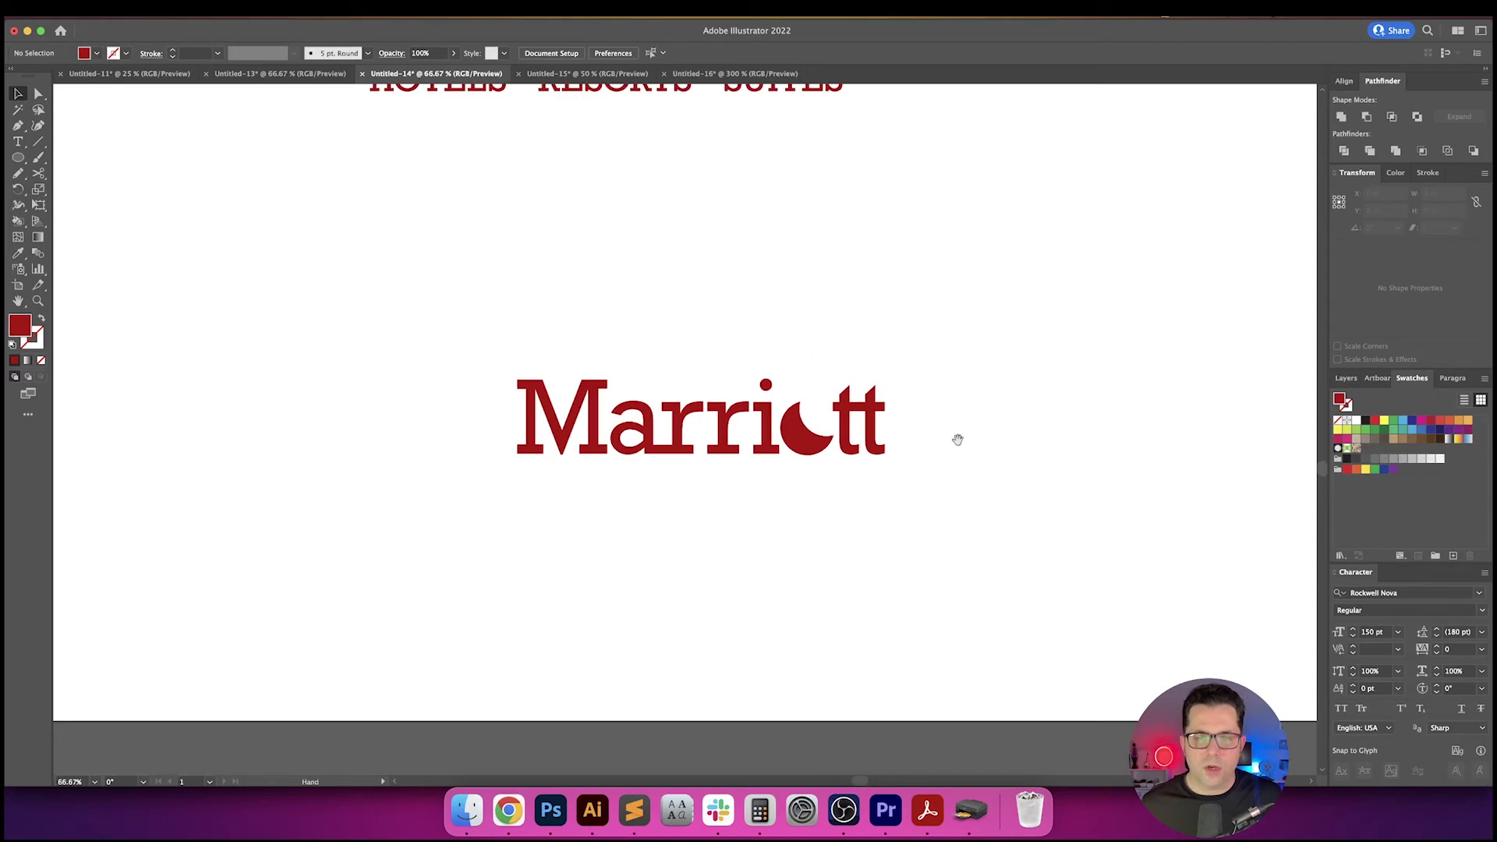
pyautogui.scroll(-1, 946, 428)
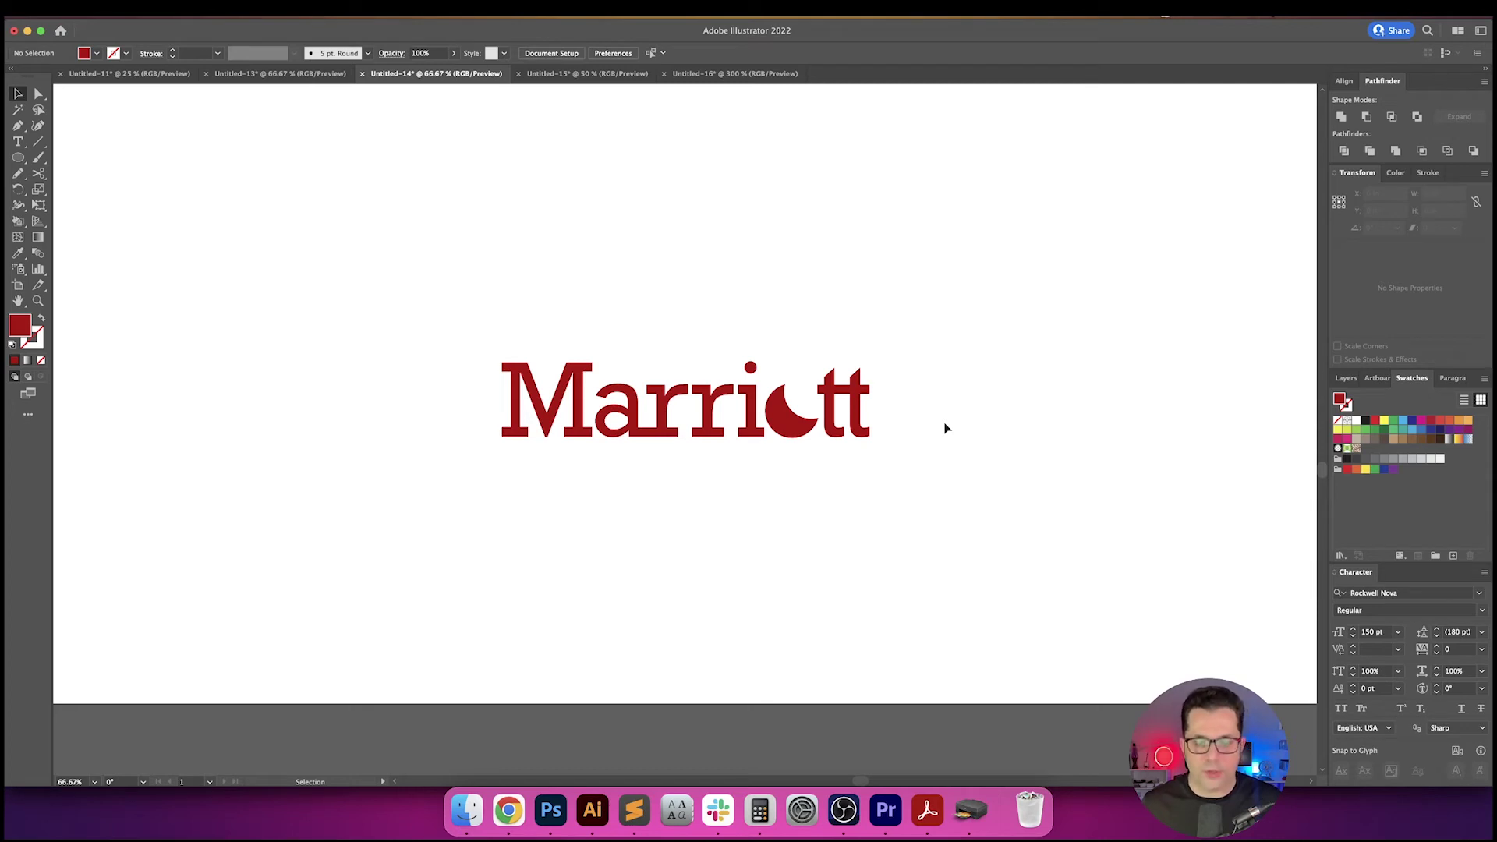
pyautogui.moveTo(945, 428); pyautogui.dragTo(918, 371)
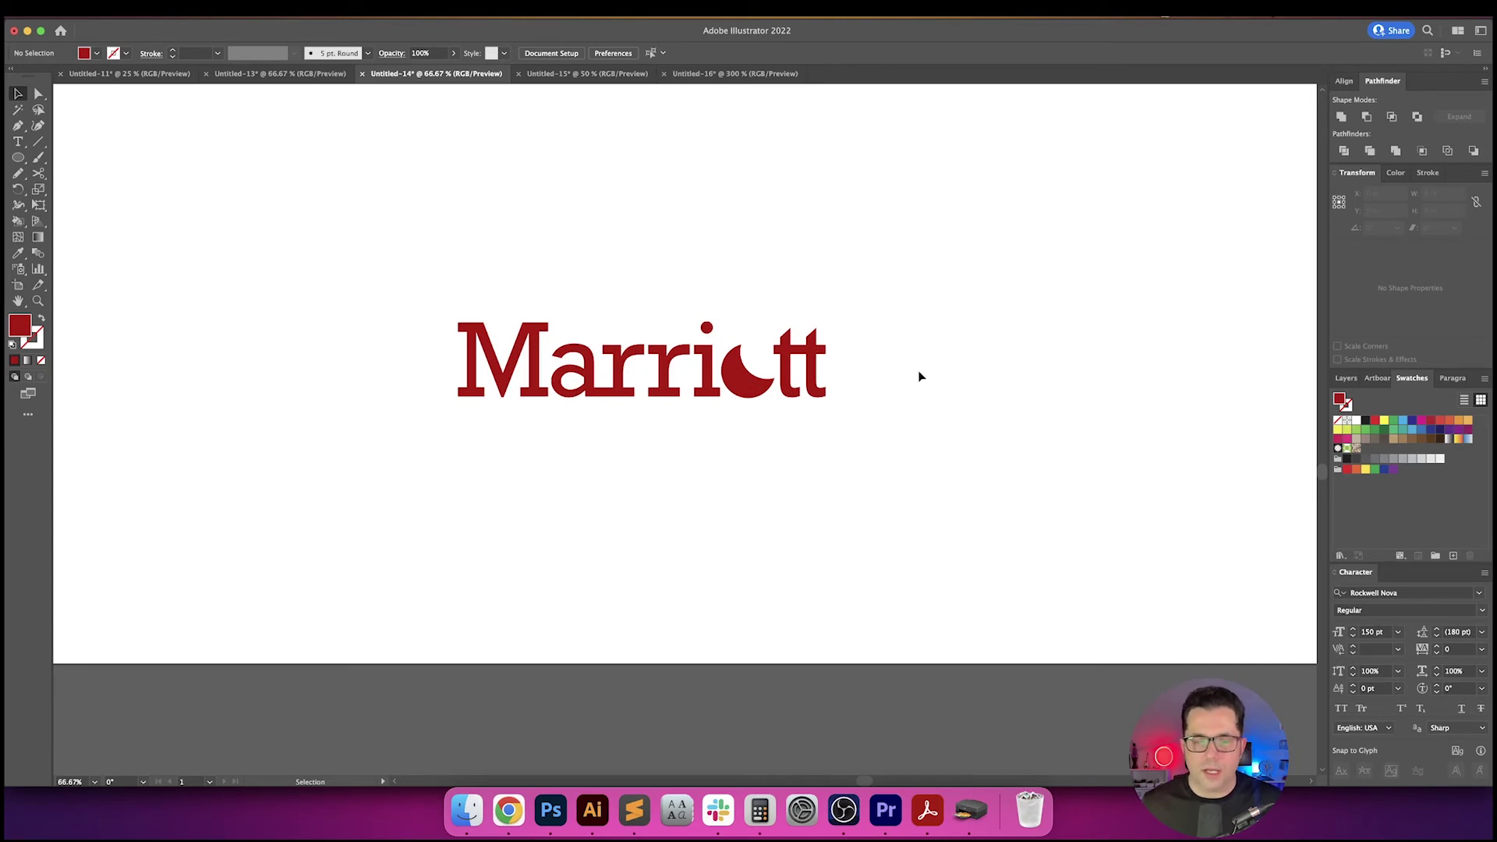
pyautogui.press('space')
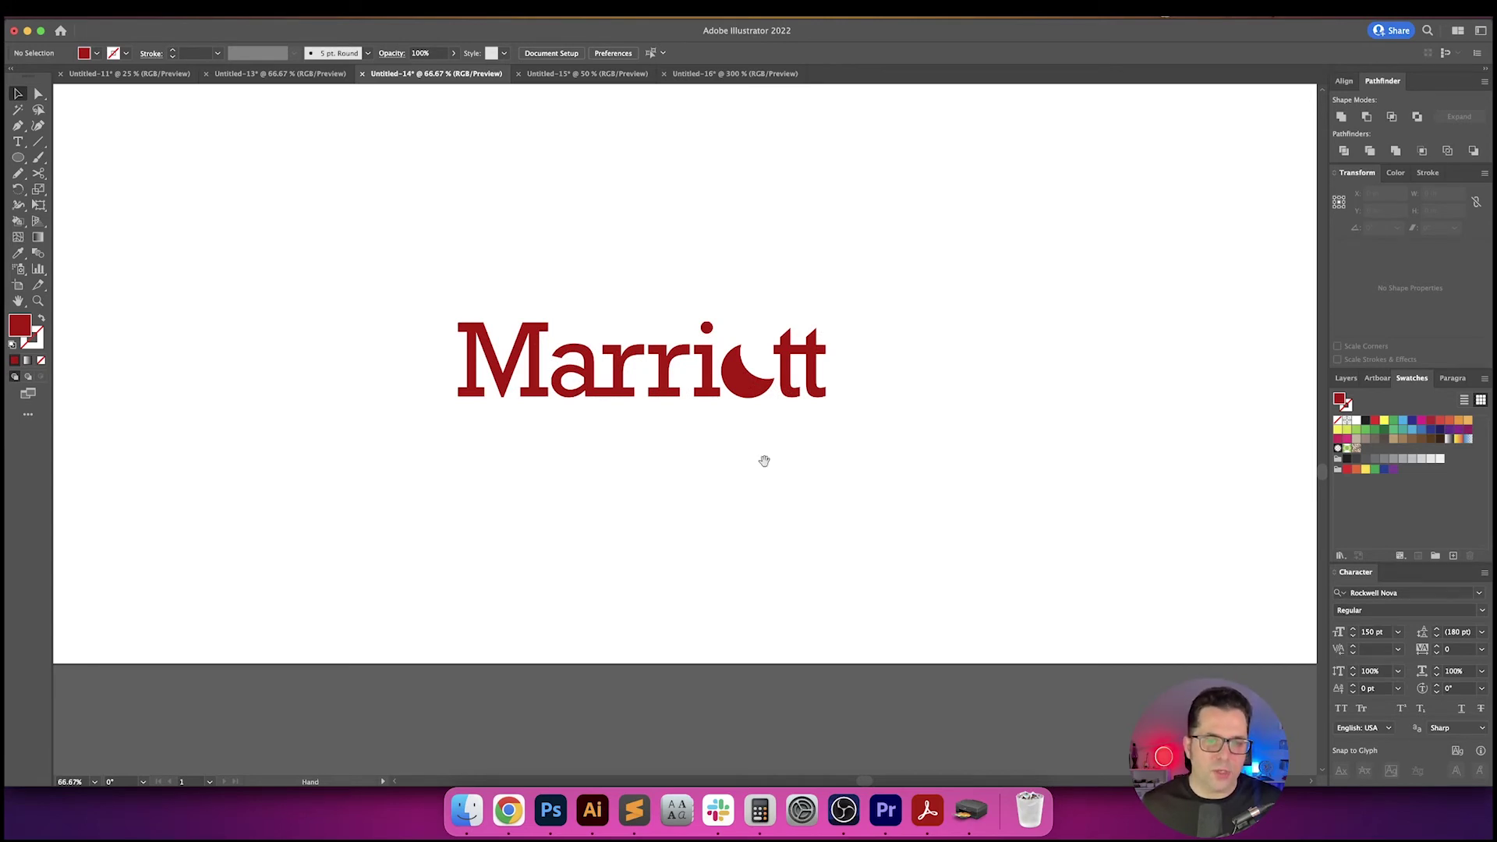
pyautogui.moveTo(762, 458); pyautogui.dragTo(766, 441)
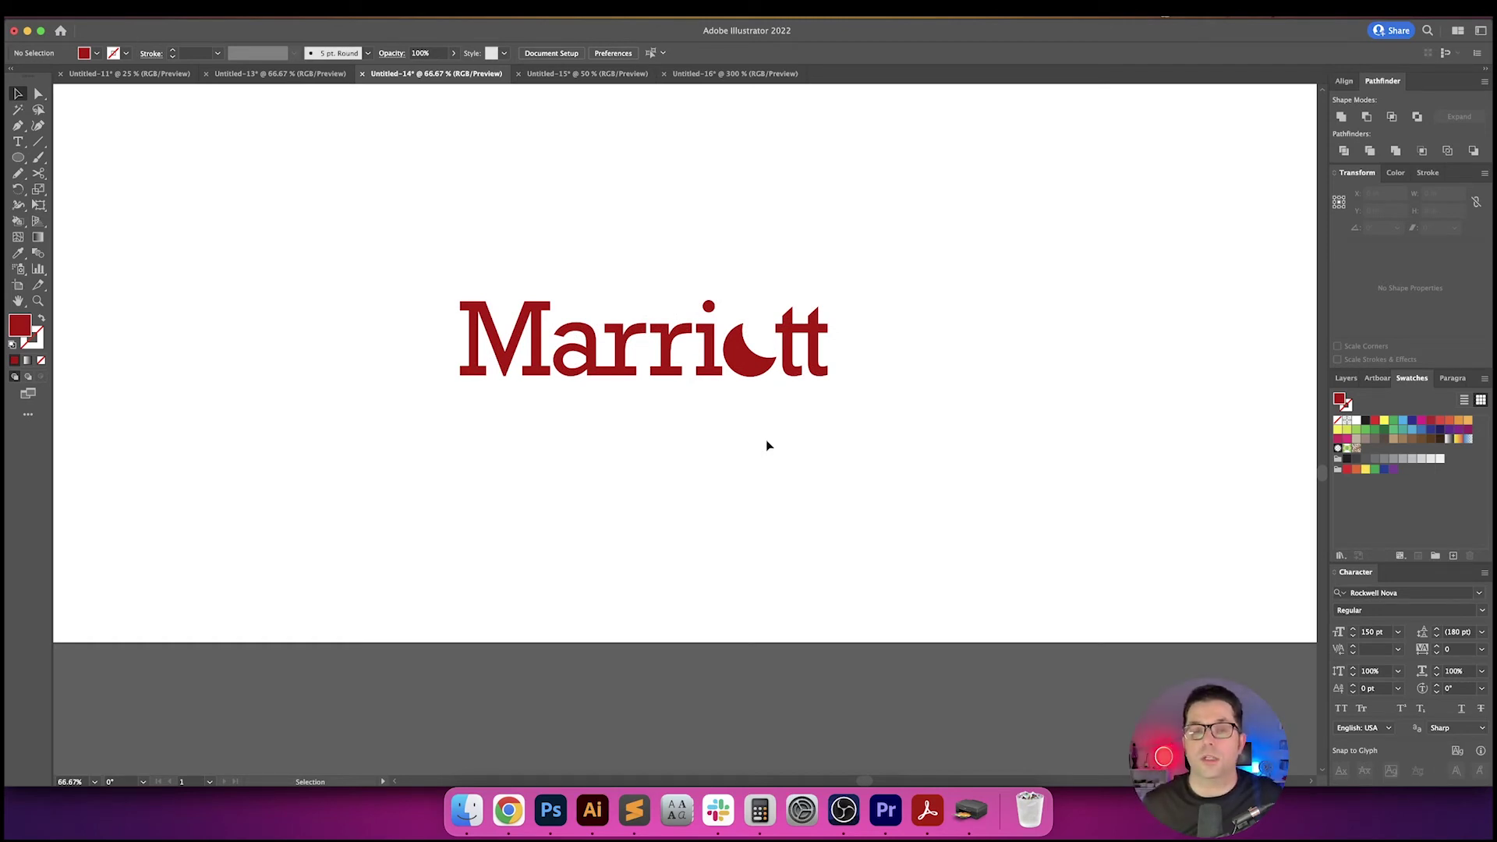
pyautogui.moveTo(770, 436); pyautogui.dragTo(769, 456)
# - Add a 150 pt Rockwell Nova Regular text line reading "marriott" beneath the red wordmark
pyautogui.press('t')
pyautogui.click(486, 493)
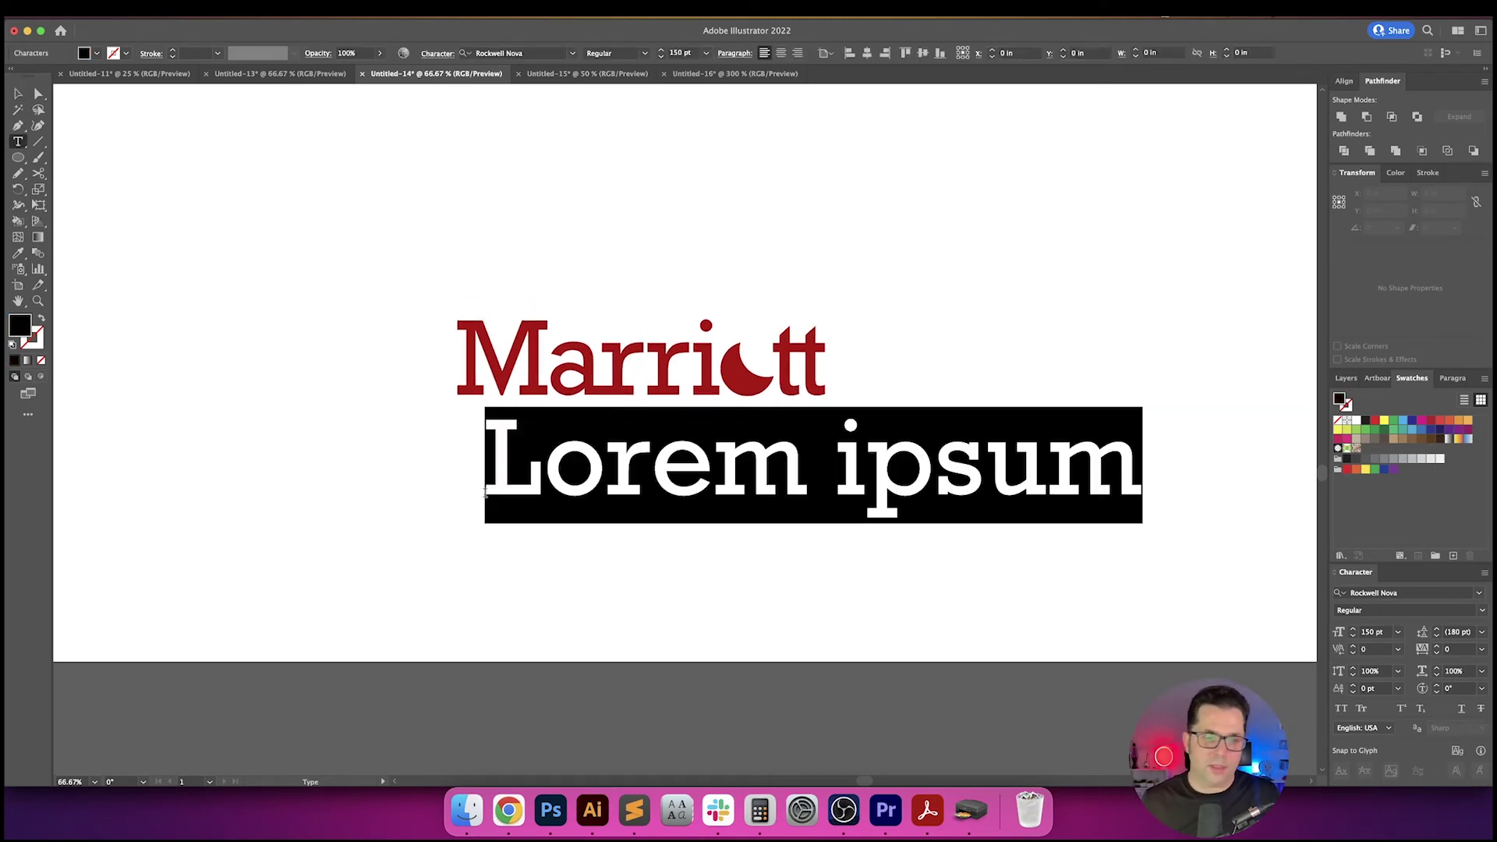
pyautogui.write('matt')
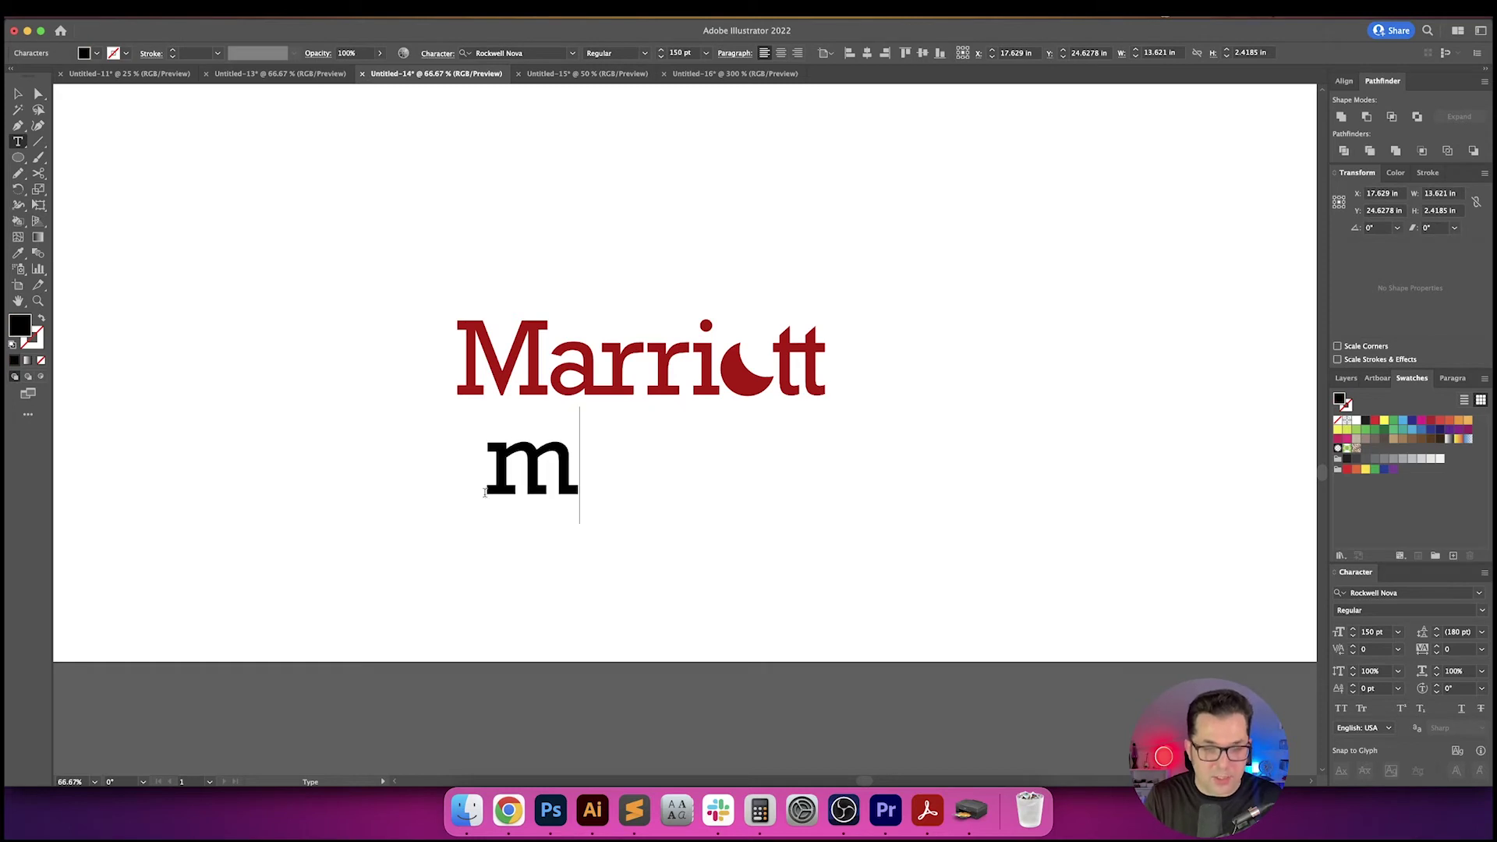
pyautogui.press('BackSpace')
pyautogui.press('BackSpace')
pyautogui.write('rriott')
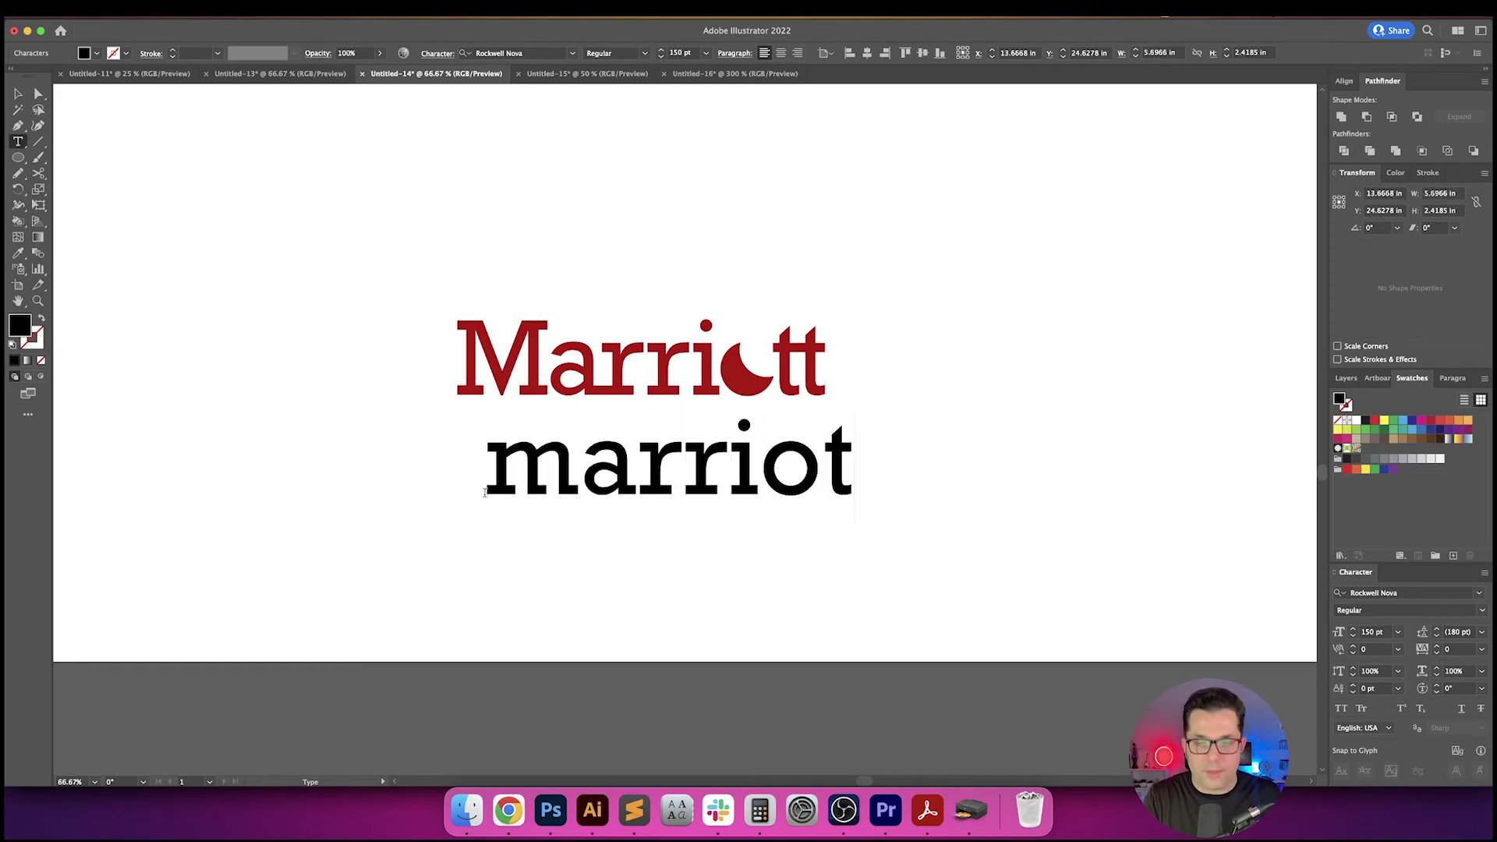
# - Capitalize the new text's first letter to read "Marriott" and move it down, left-aligned under the red wordmark
pyautogui.press('Left')
pyautogui.press('Left')
pyautogui.press('Left')
pyautogui.press('Left')
pyautogui.press('Left')
pyautogui.press('Left')
pyautogui.press('Left')
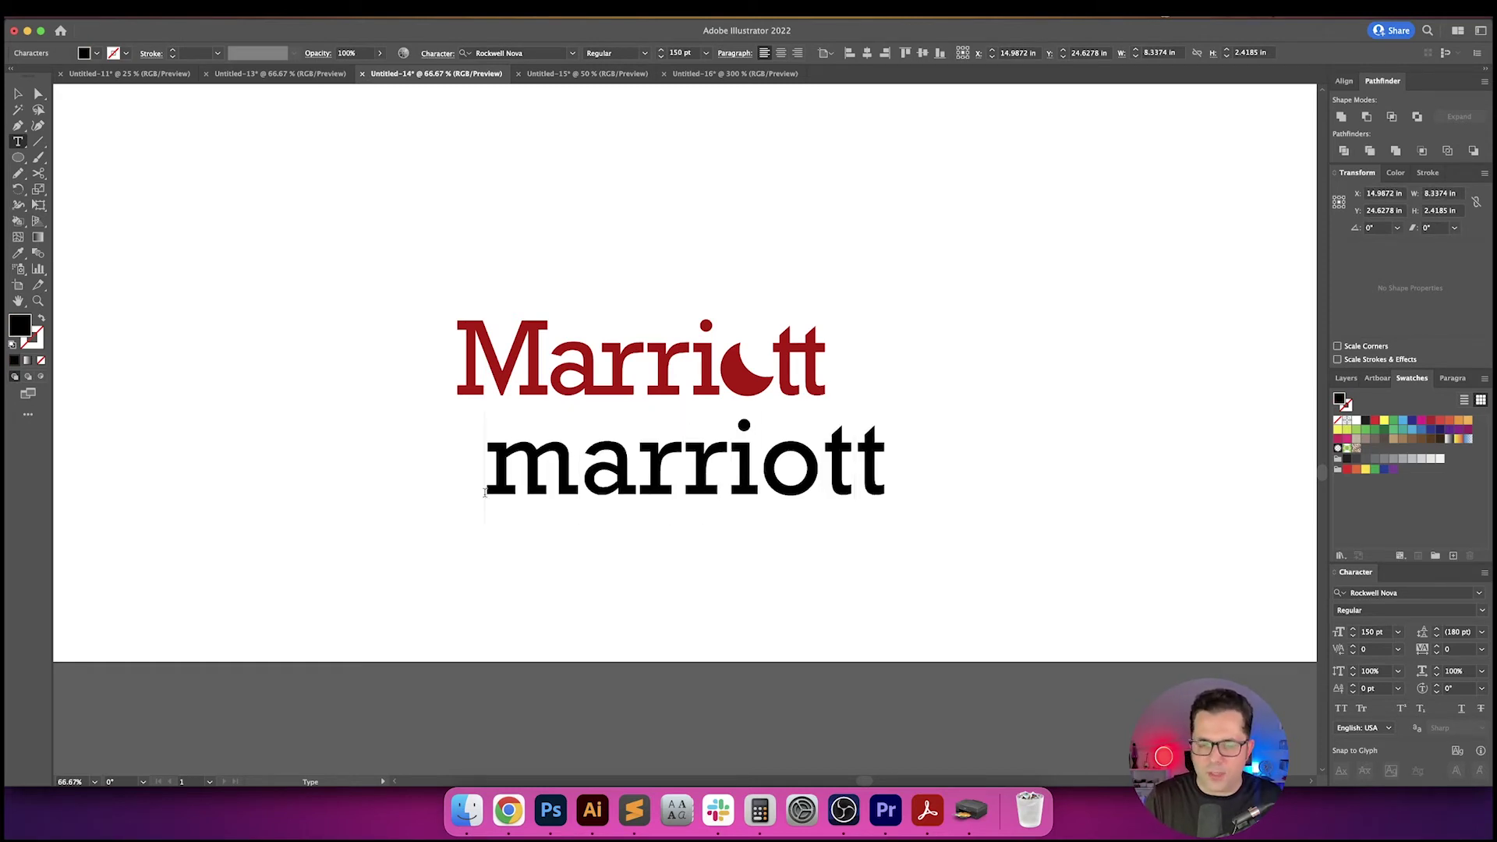
pyautogui.hotkey('shift', 'Left')
pyautogui.write('M')
pyautogui.press('Escape')
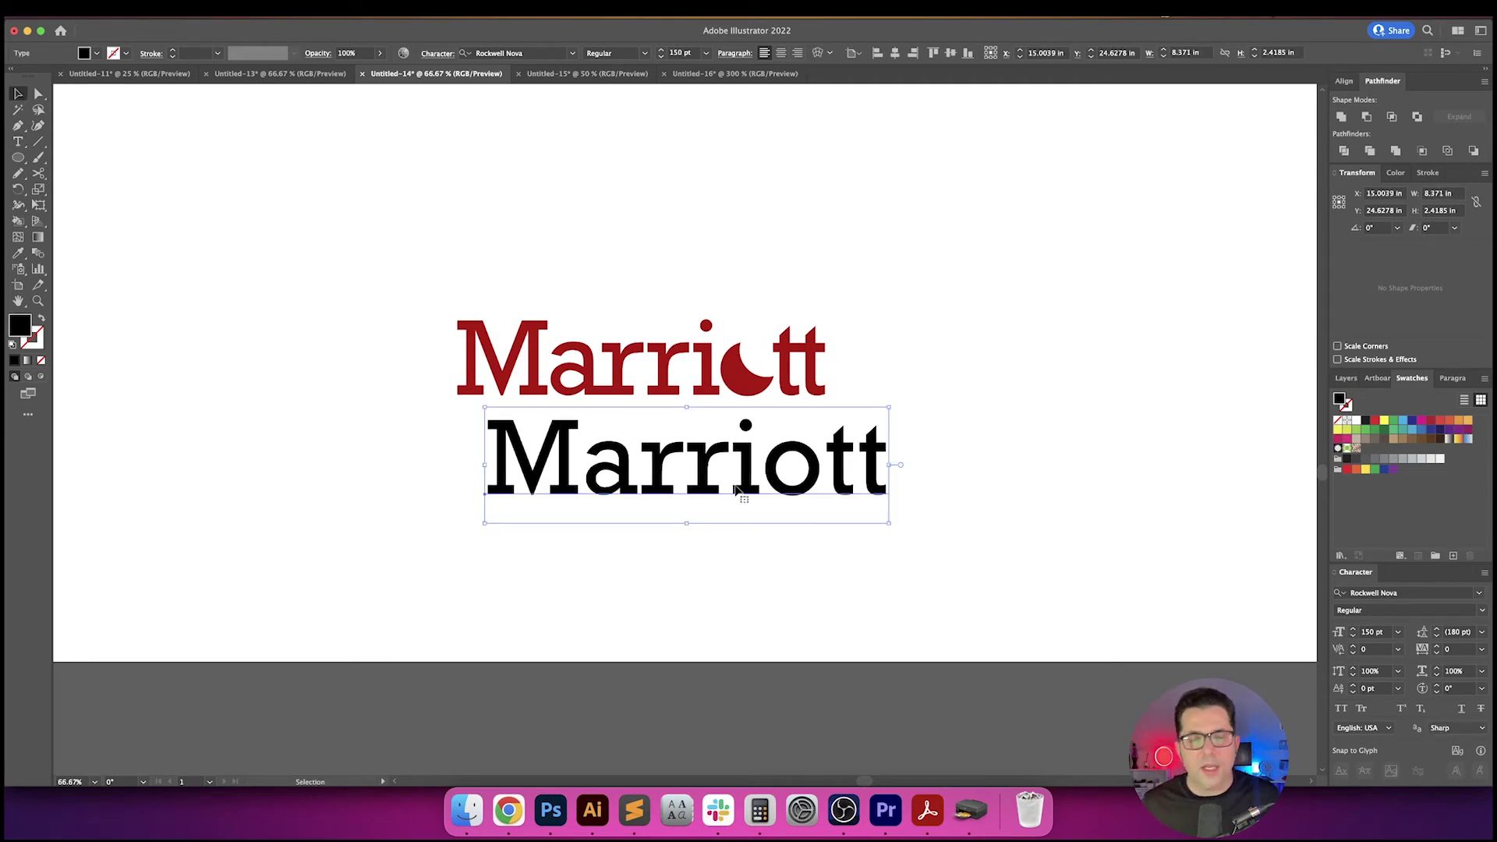
pyautogui.moveTo(767, 491); pyautogui.dragTo(735, 545)
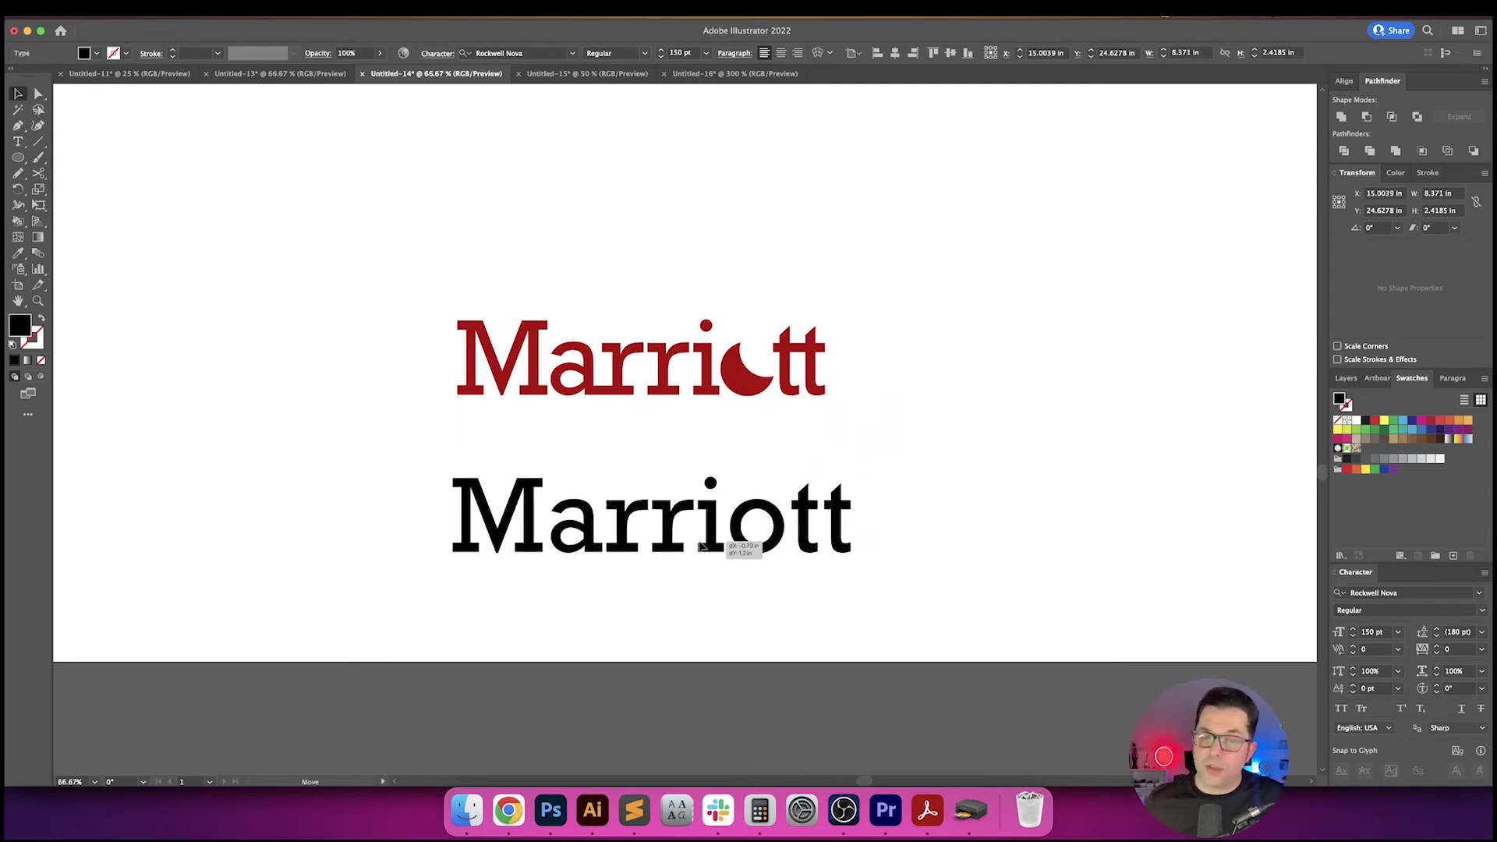
# - Set the kerning between the M and a of the black Marriott text to -50
pyautogui.doubleClick(559, 535)
pyautogui.press('Left')
pyautogui.press('Right')
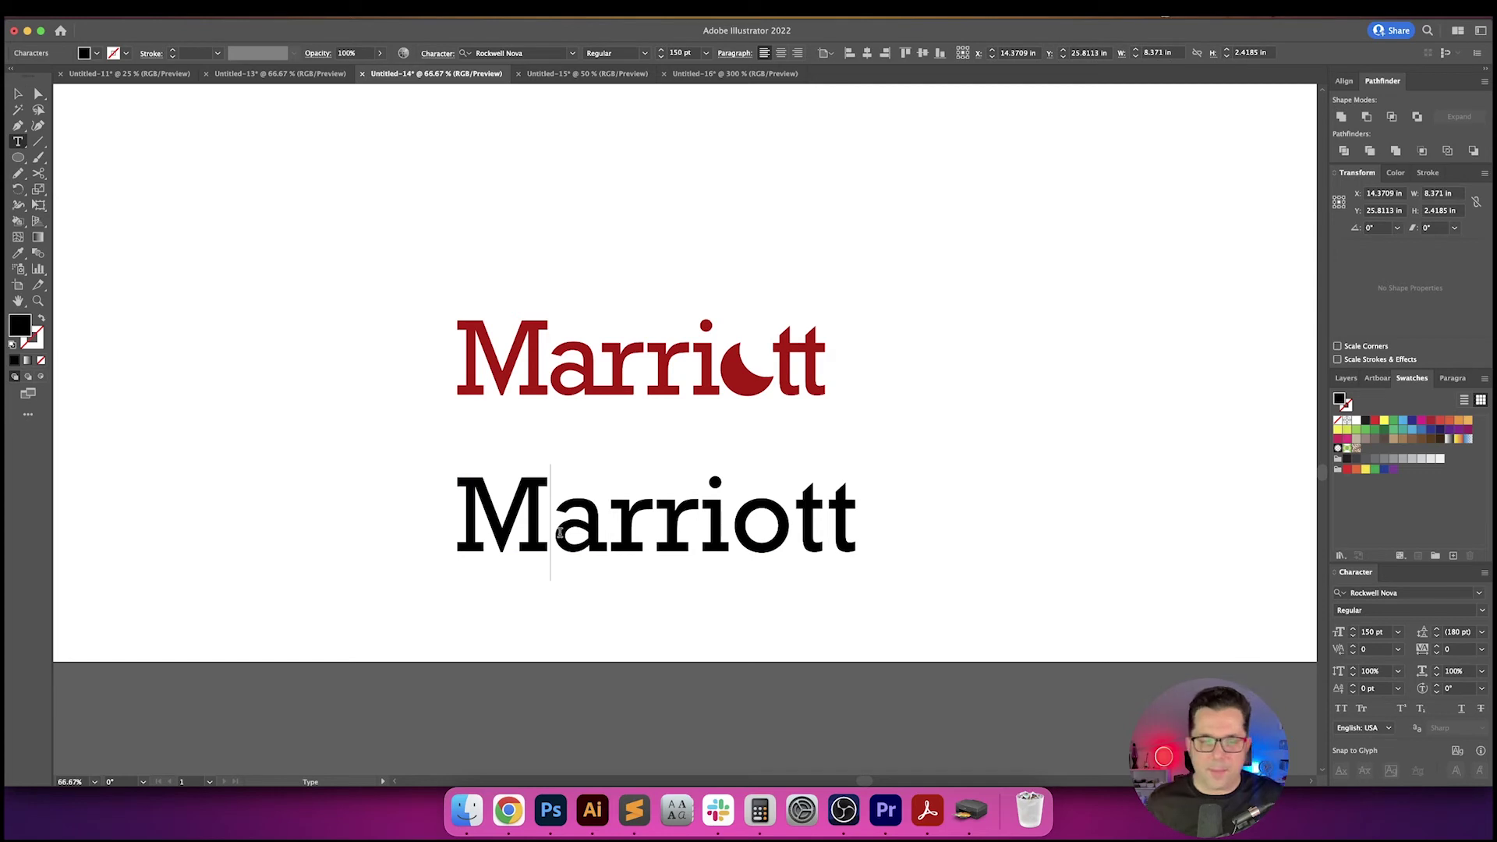
pyautogui.click(1385, 649)
pyautogui.write('-50')
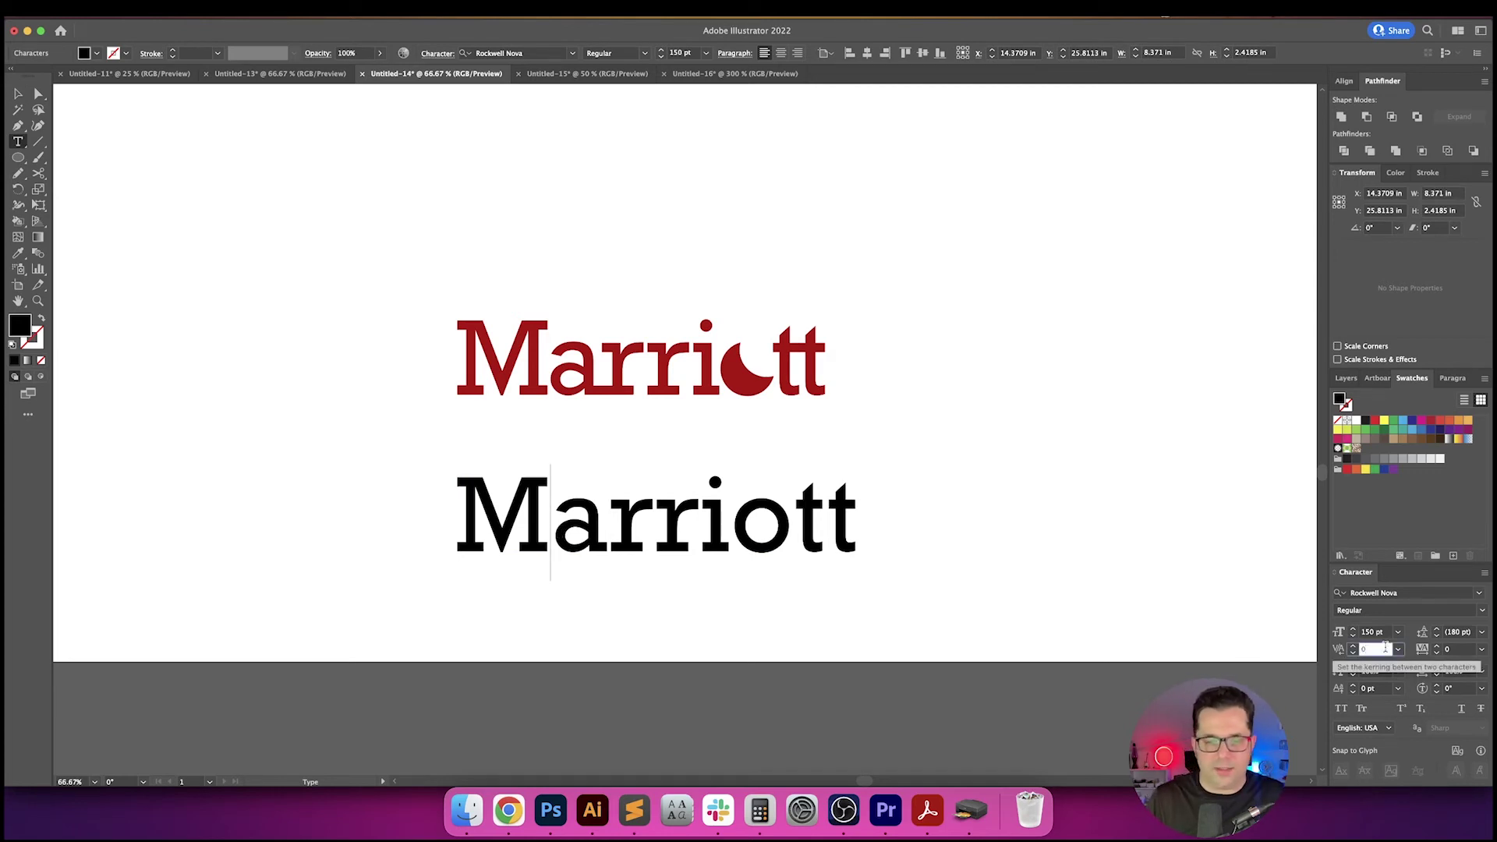
pyautogui.press('Return')
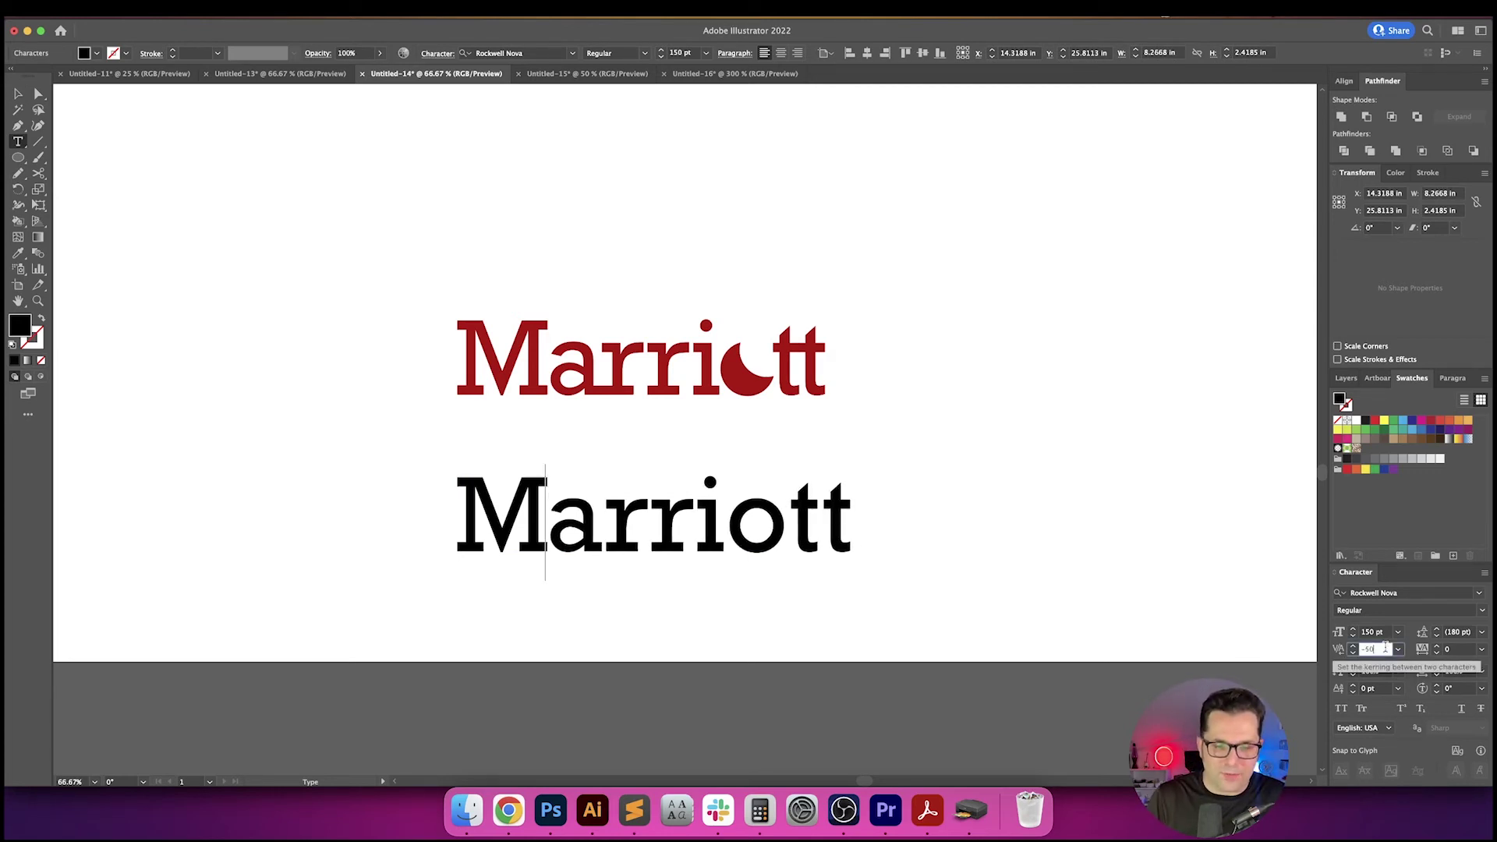
# - Set the kerning between the a and first r of the black Marriott text to -40
pyautogui.press('Right')
pyautogui.click(1386, 648)
pyautogui.write('-40')
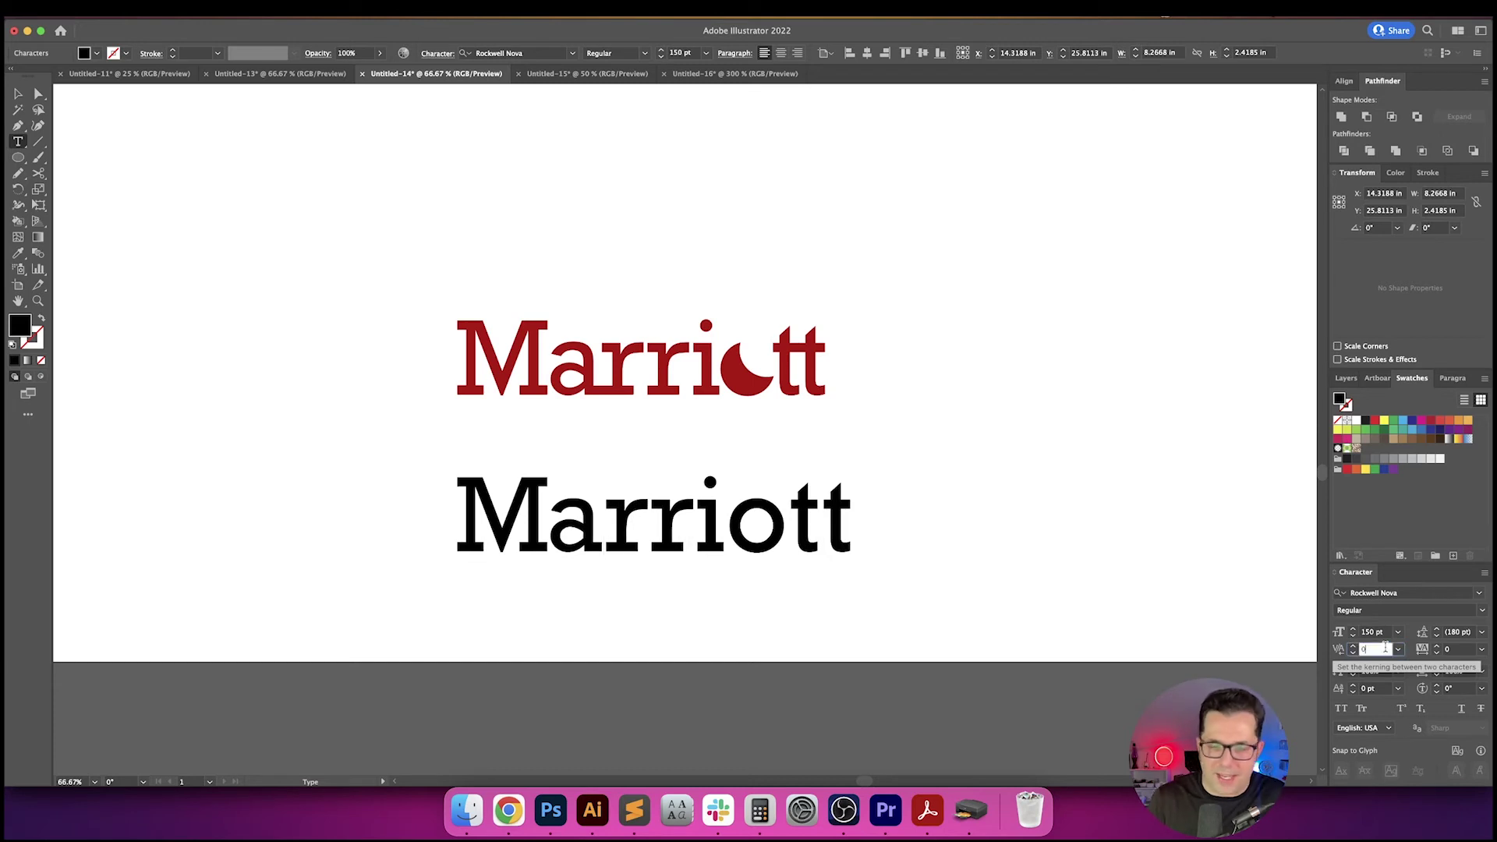
pyautogui.press('Return')
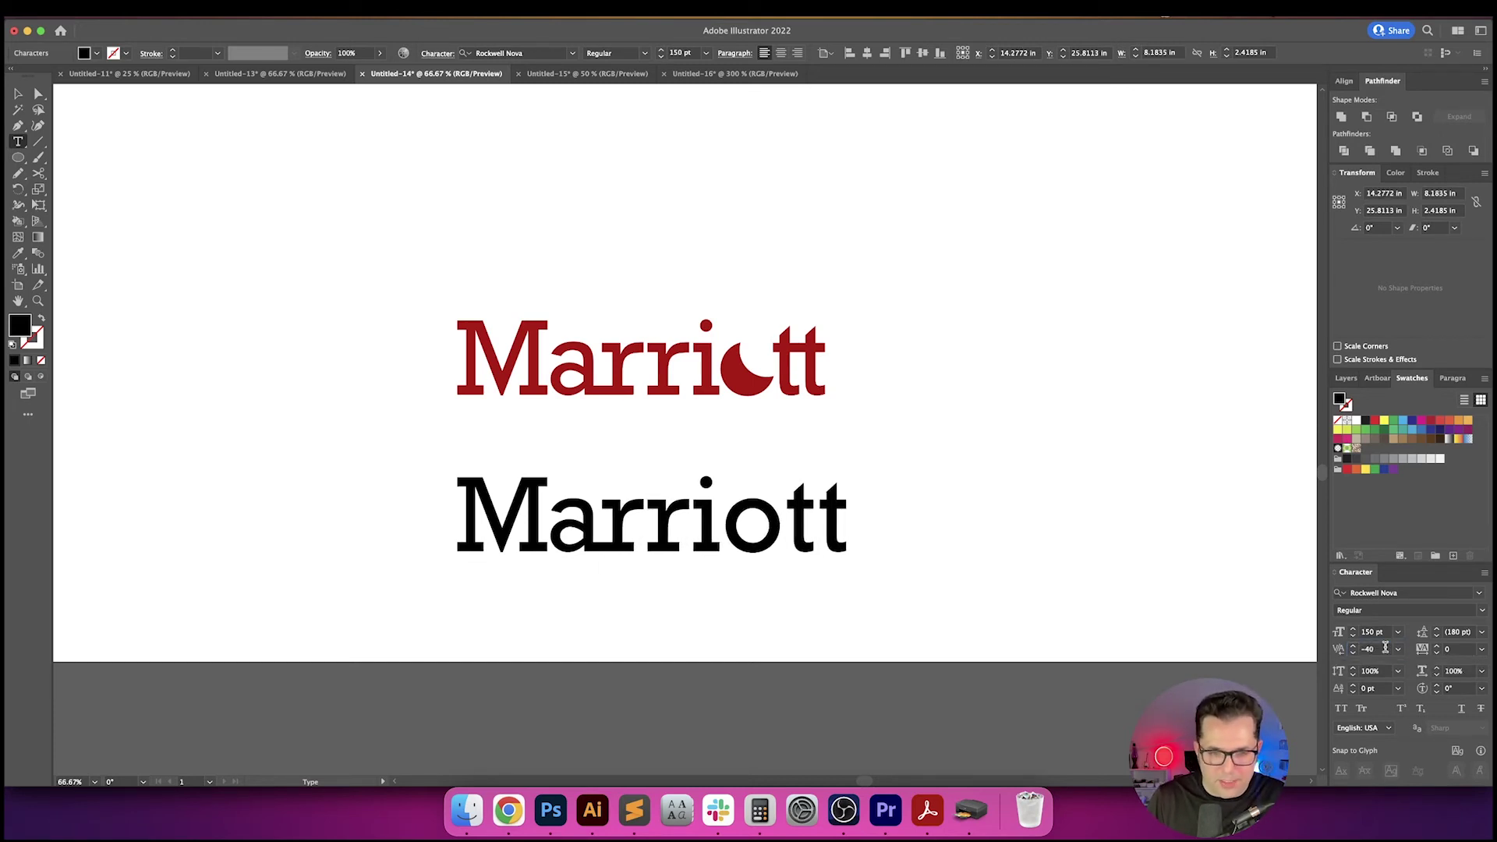
# - Set the kerning between the two r's of the black Marriott text to -10
pyautogui.press('Right')
pyautogui.write('-20')
pyautogui.press('Return')
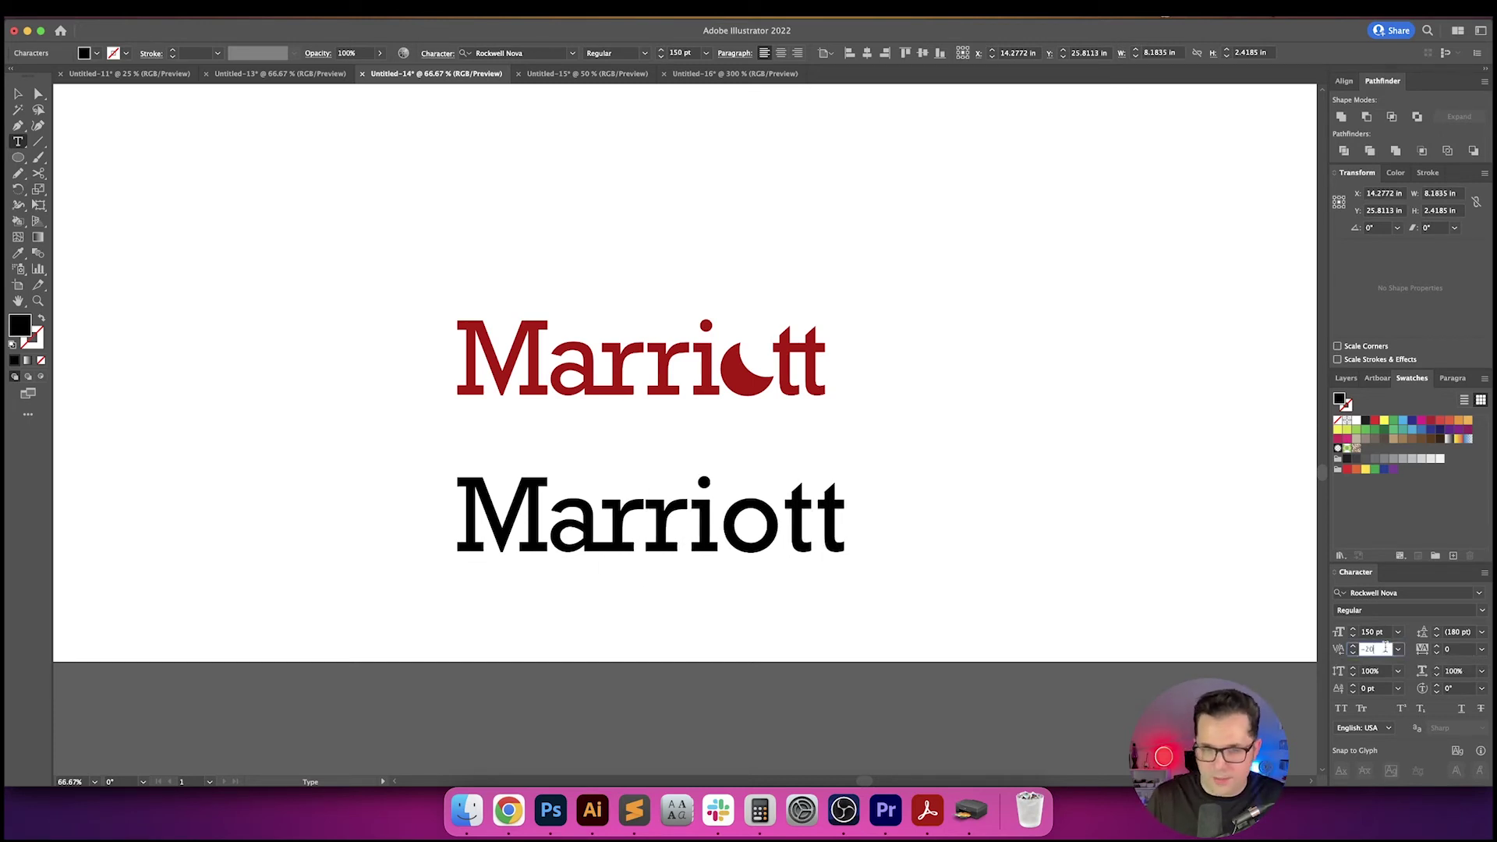
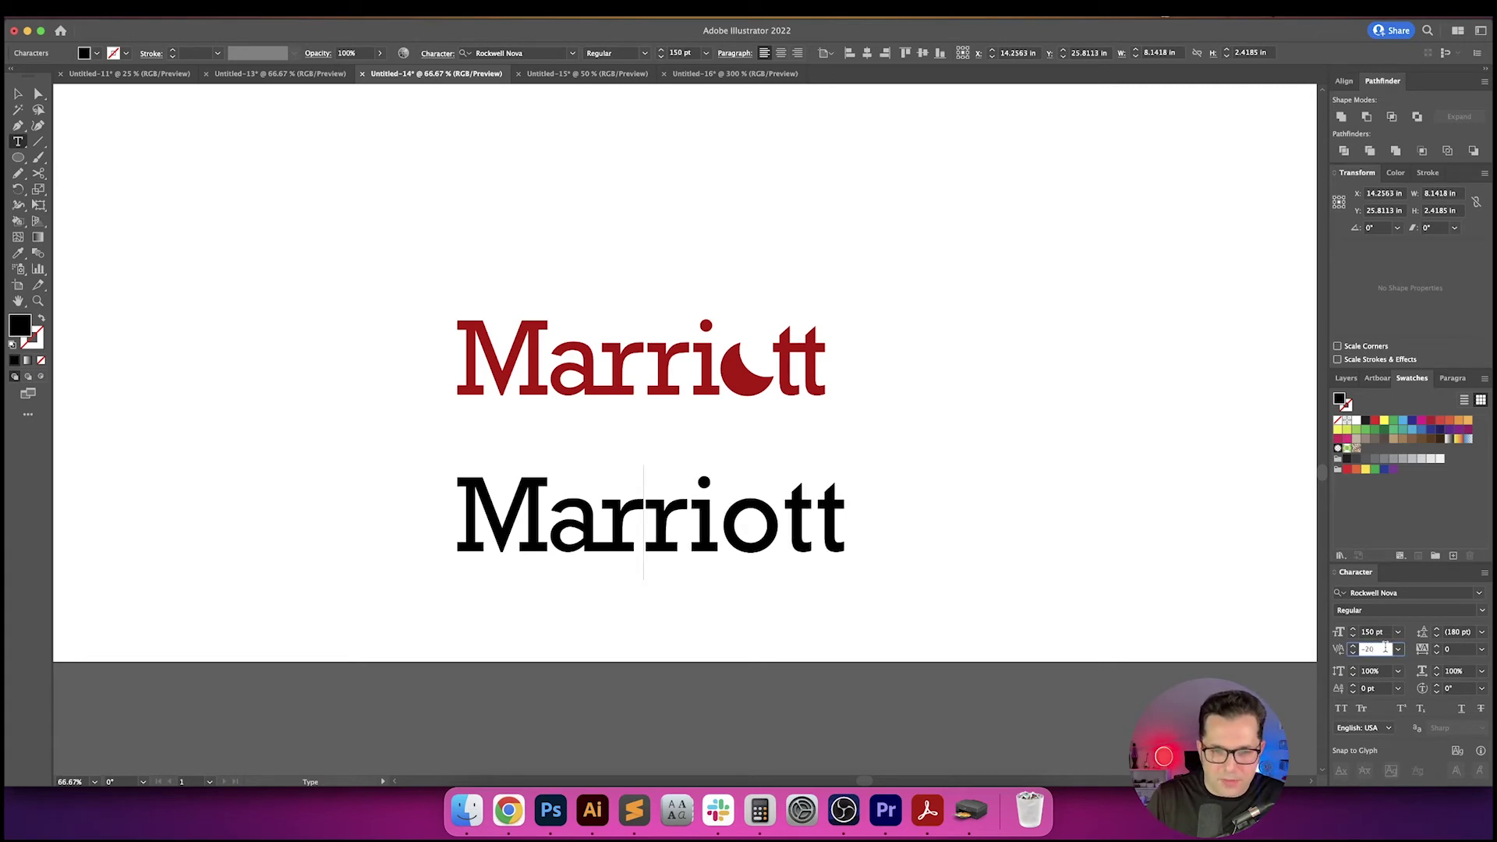
pyautogui.write('-10')
pyautogui.press('Return')
# - Leave the second r and i at 0 kerning and set the kerning between the i and o to -60
pyautogui.click(1385, 647)
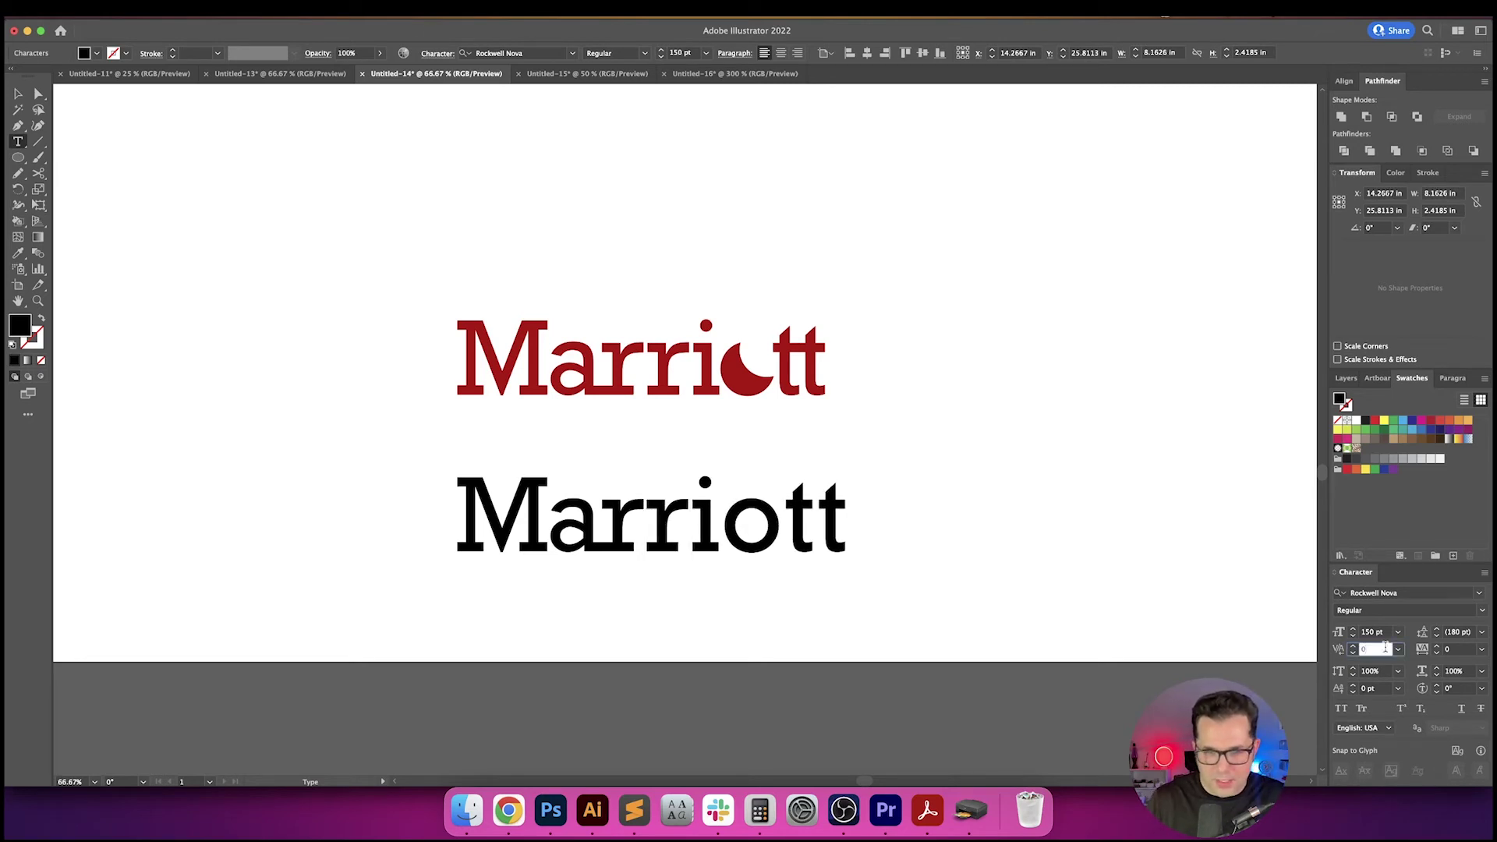
pyautogui.press('Down')
pyautogui.press('Up')
pyautogui.press('Return')
pyautogui.press('Right')
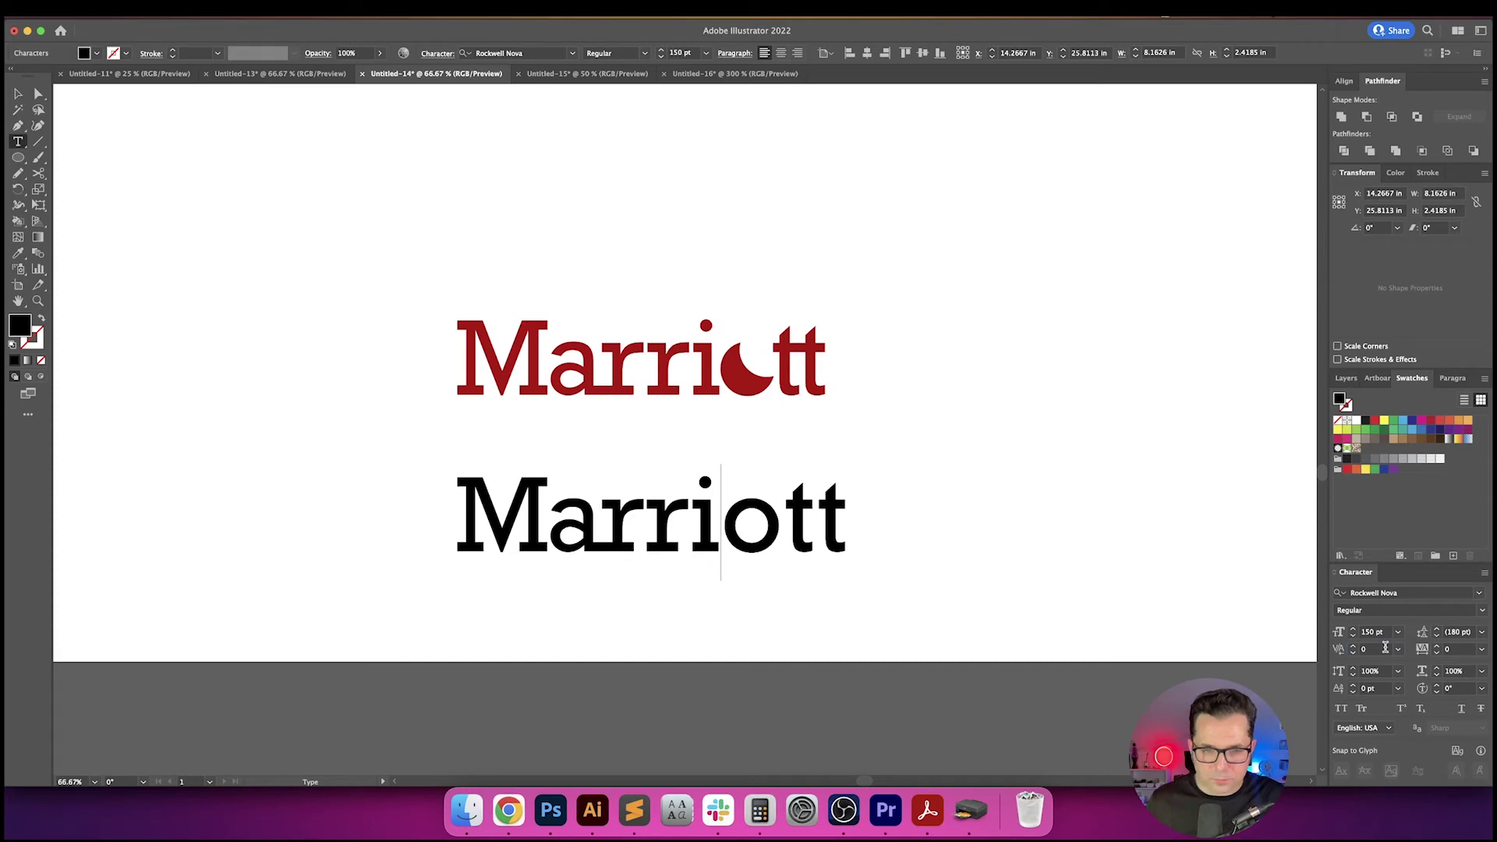
pyautogui.click(1385, 647)
pyautogui.scroll(-6, 1385, 647)
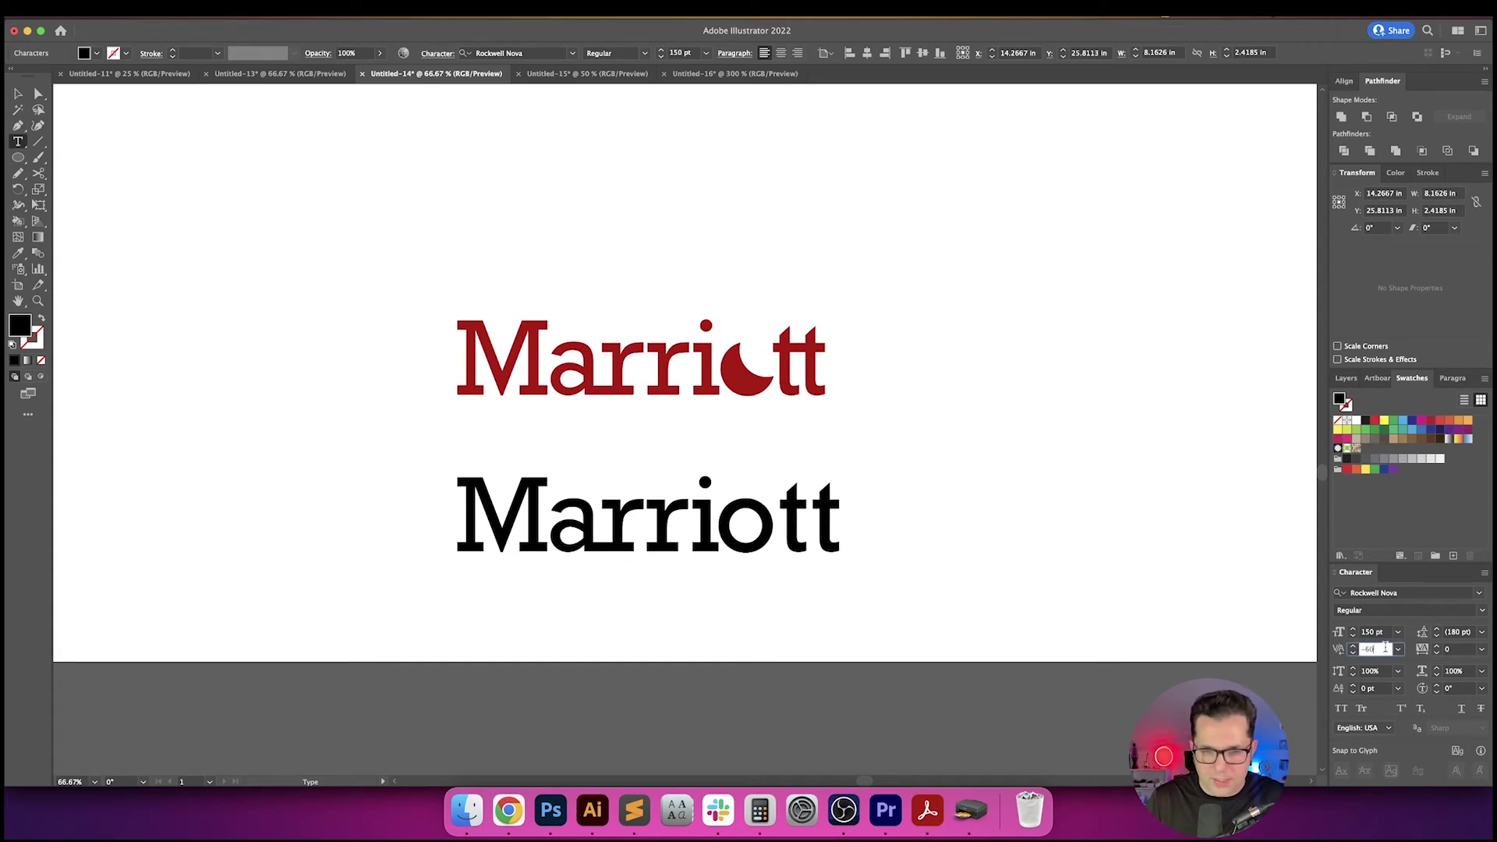
pyautogui.press('Return')
# - Set the kerning between the o and first t to -80, and tighten the two t's until their crossbars meet
pyautogui.press('Right')
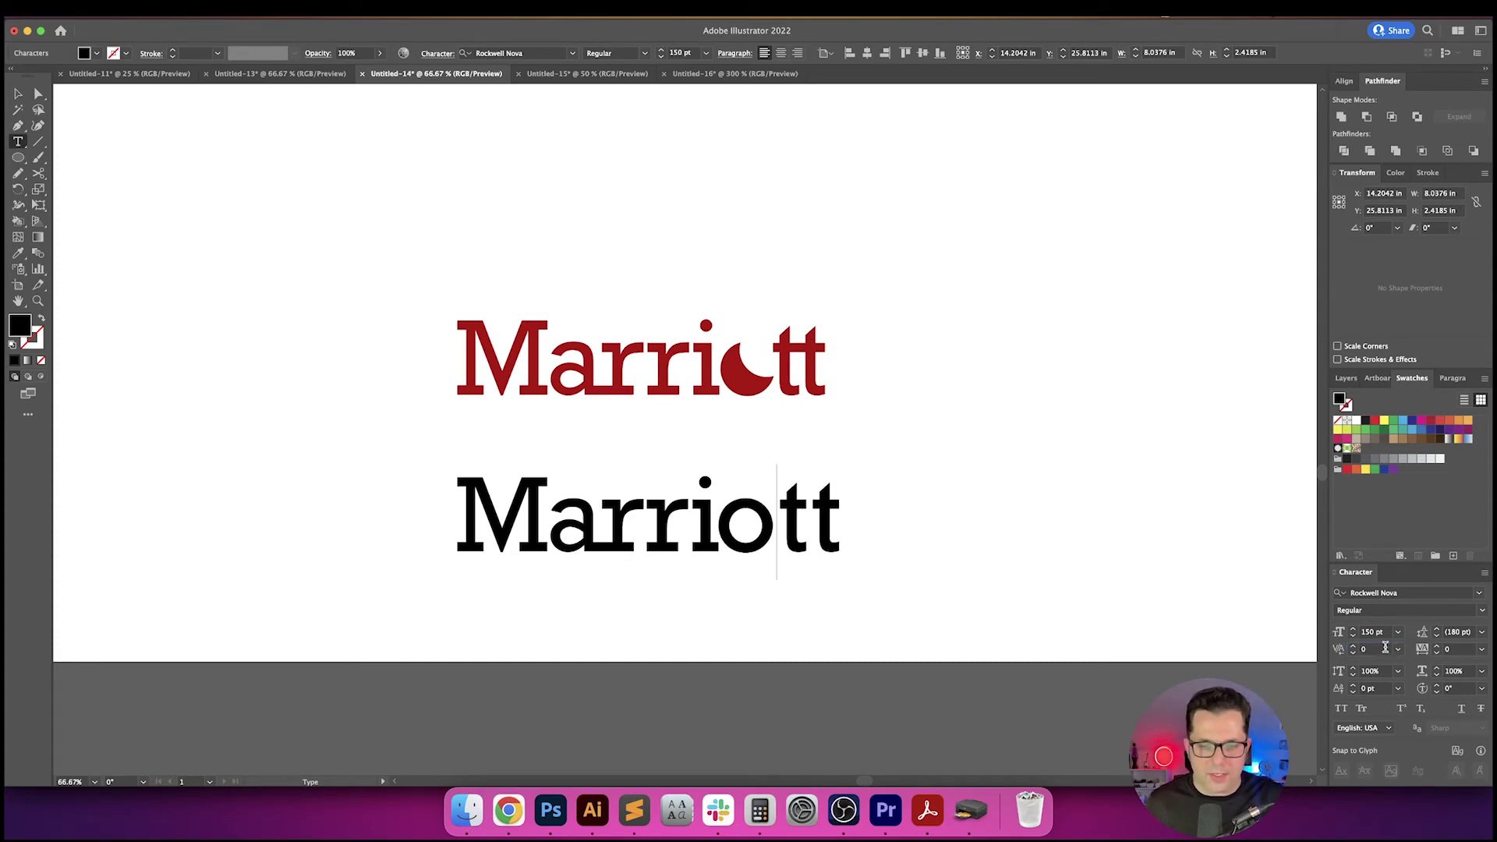
pyautogui.click(1386, 647)
pyautogui.scroll(-8, 1385, 647)
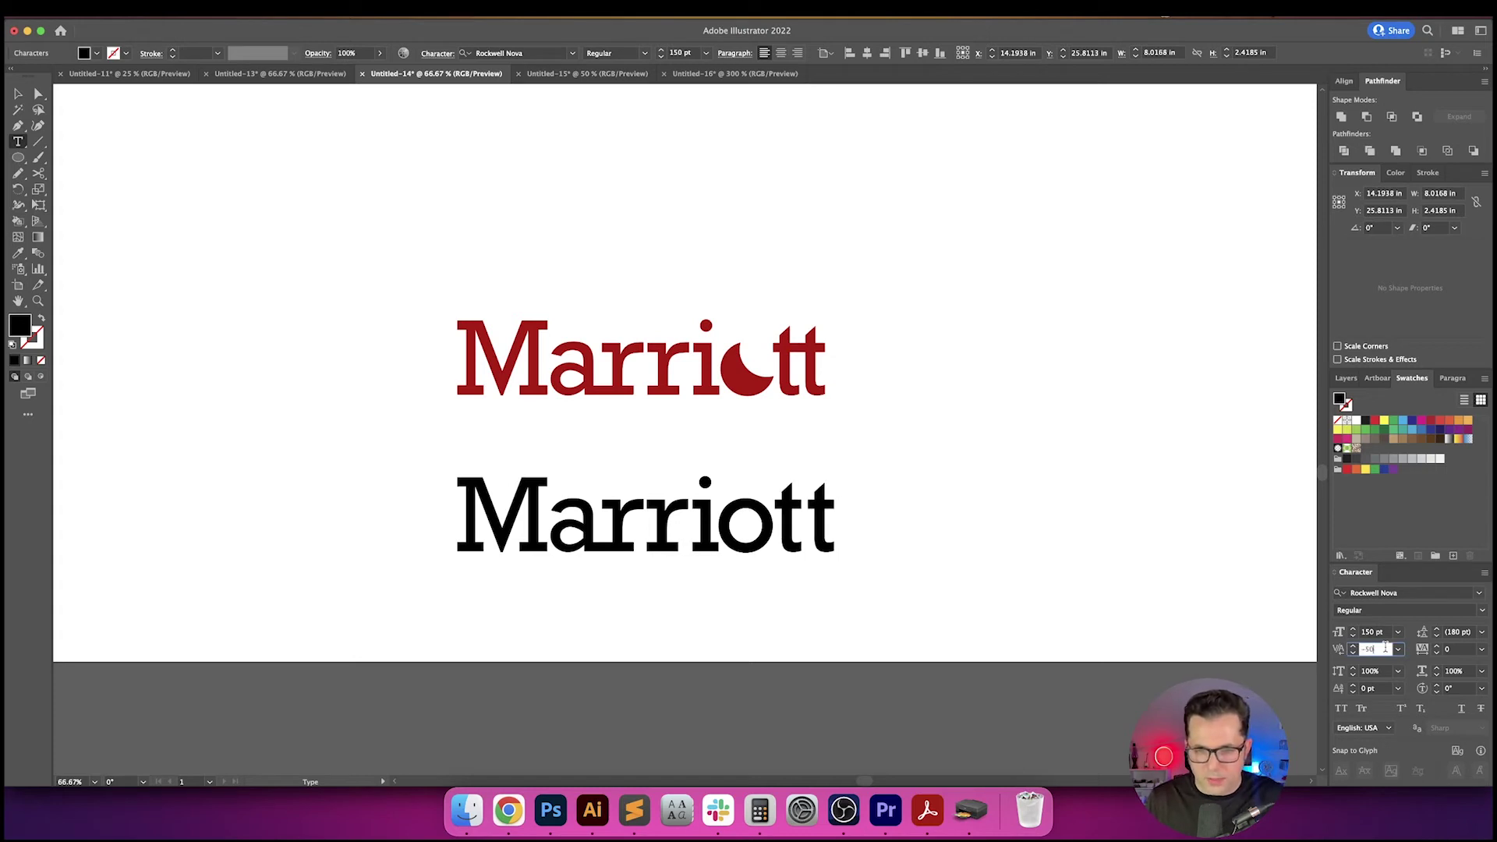
pyautogui.press('Return')
pyautogui.press('Right')
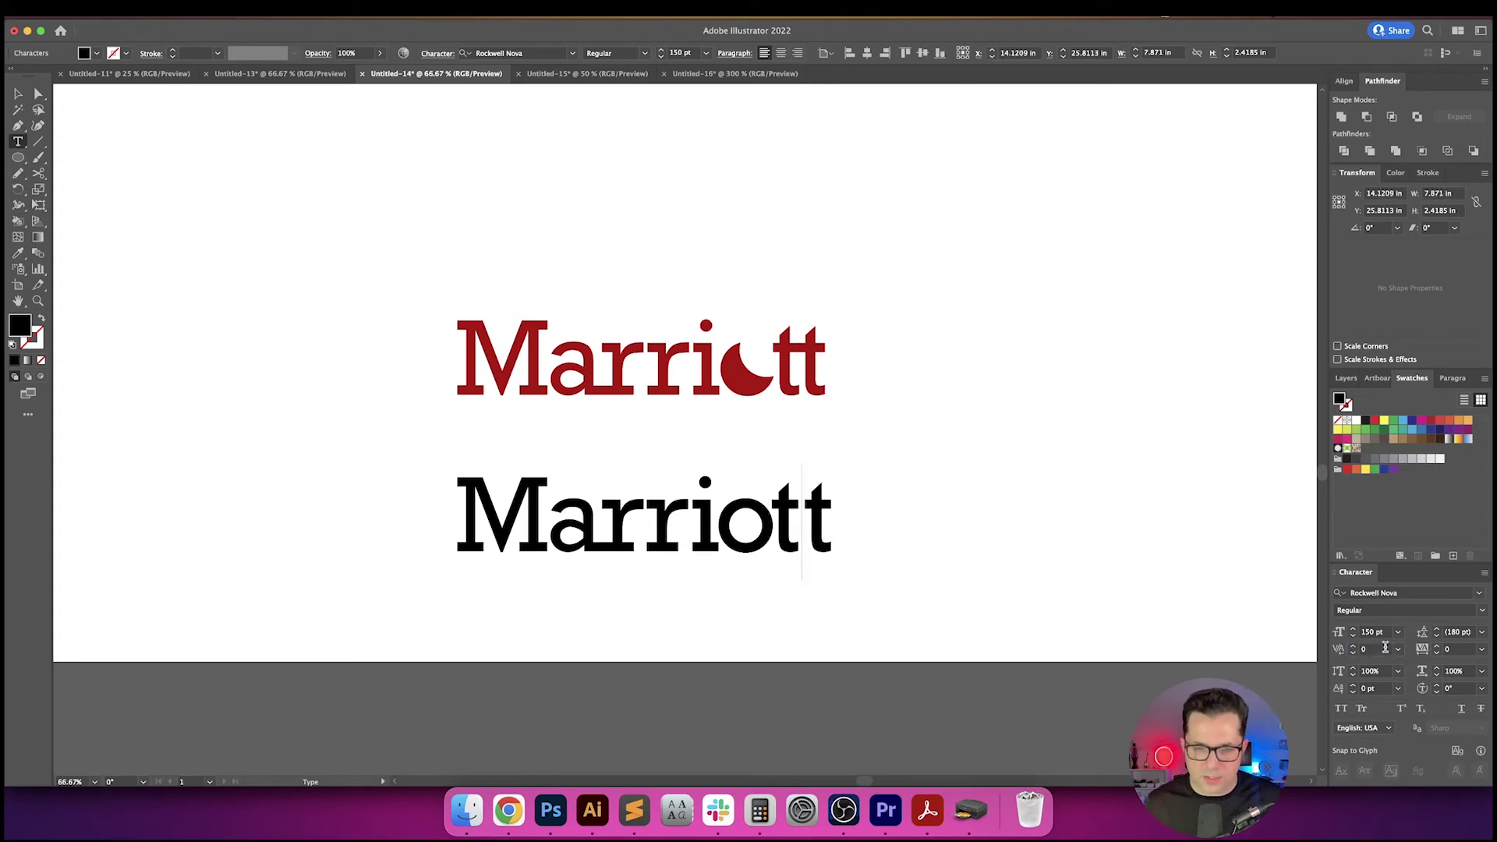
pyautogui.click(1385, 647)
pyautogui.scroll(-6, 1385, 647)
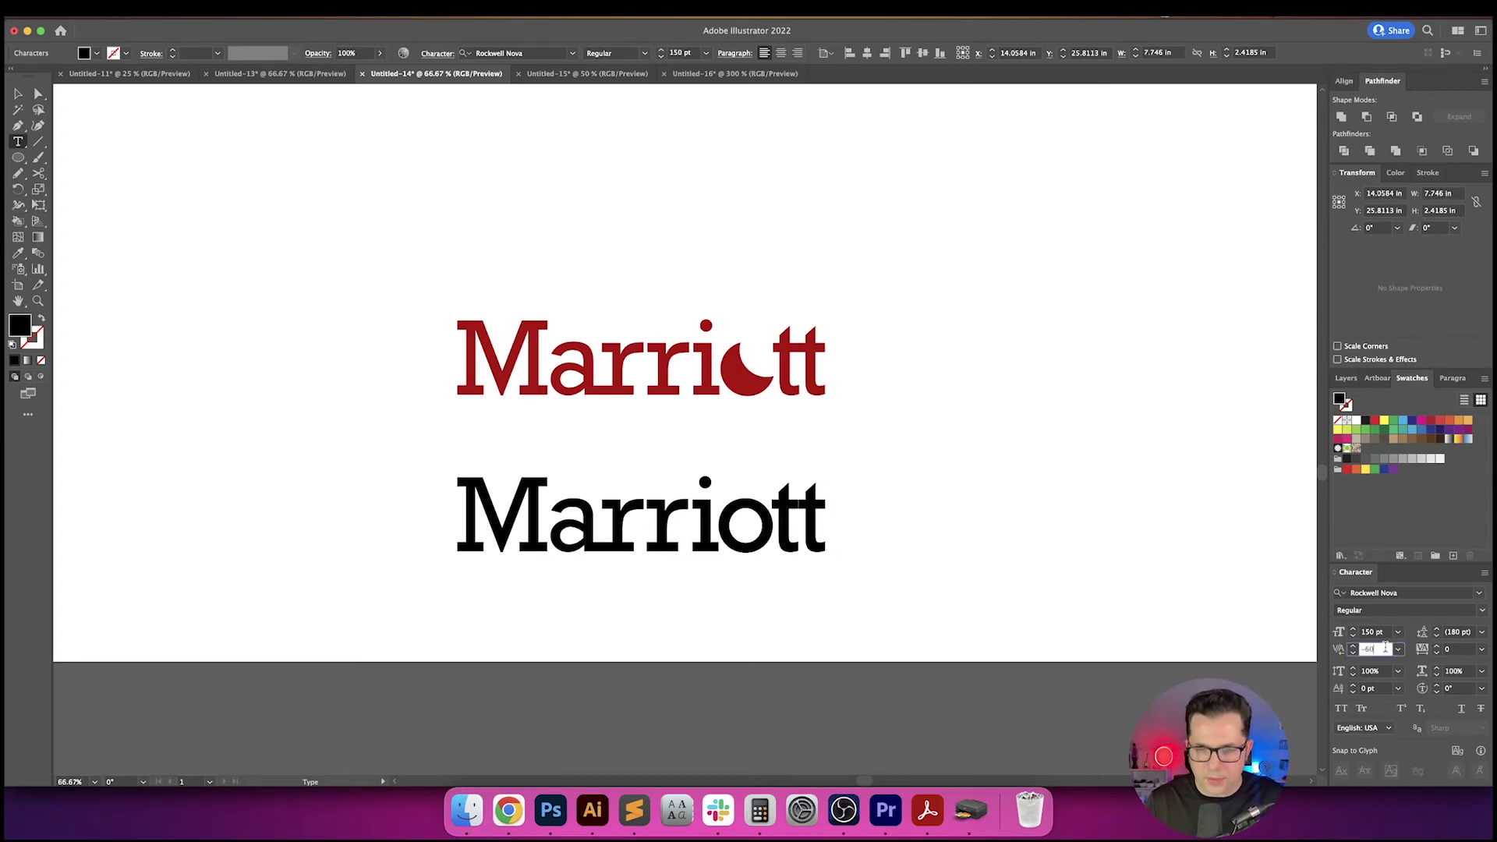
pyautogui.press('Return')
pyautogui.press('Escape')
# - Move the red crescent wordmark away from the black Marriott text, up beside the script Marriott logo
pyautogui.moveTo(402, 273); pyautogui.dragTo(960, 424)
pyautogui.scroll(-2, 942, 494)
pyautogui.moveTo(946, 491); pyautogui.dragTo(894, 583)
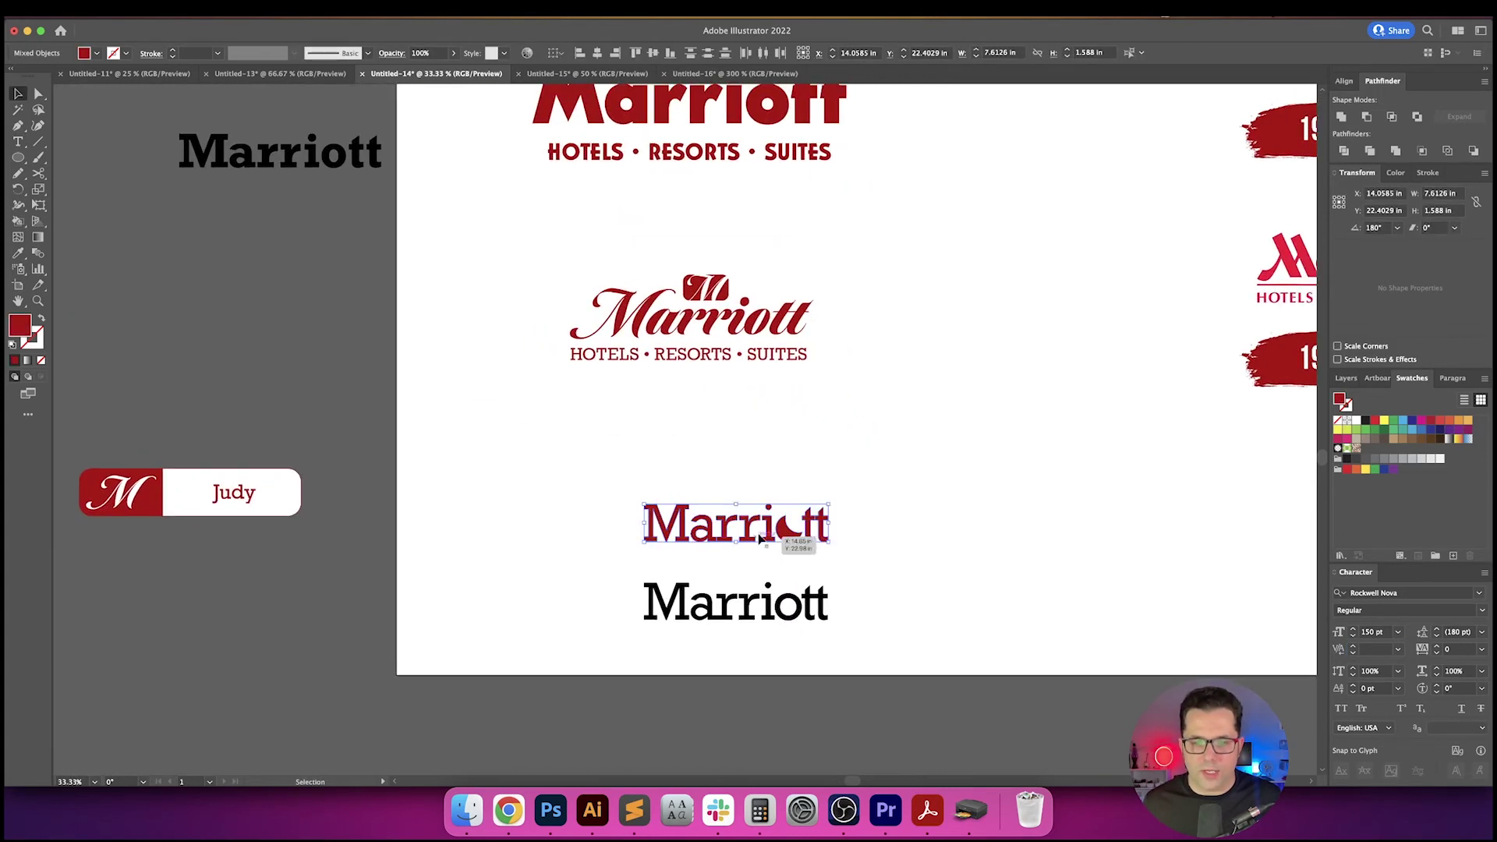
pyautogui.moveTo(781, 532); pyautogui.dragTo(989, 401)
pyautogui.click(933, 562)
pyautogui.scroll(-2, 933, 561)
pyautogui.hscroll(1, 933, 561)
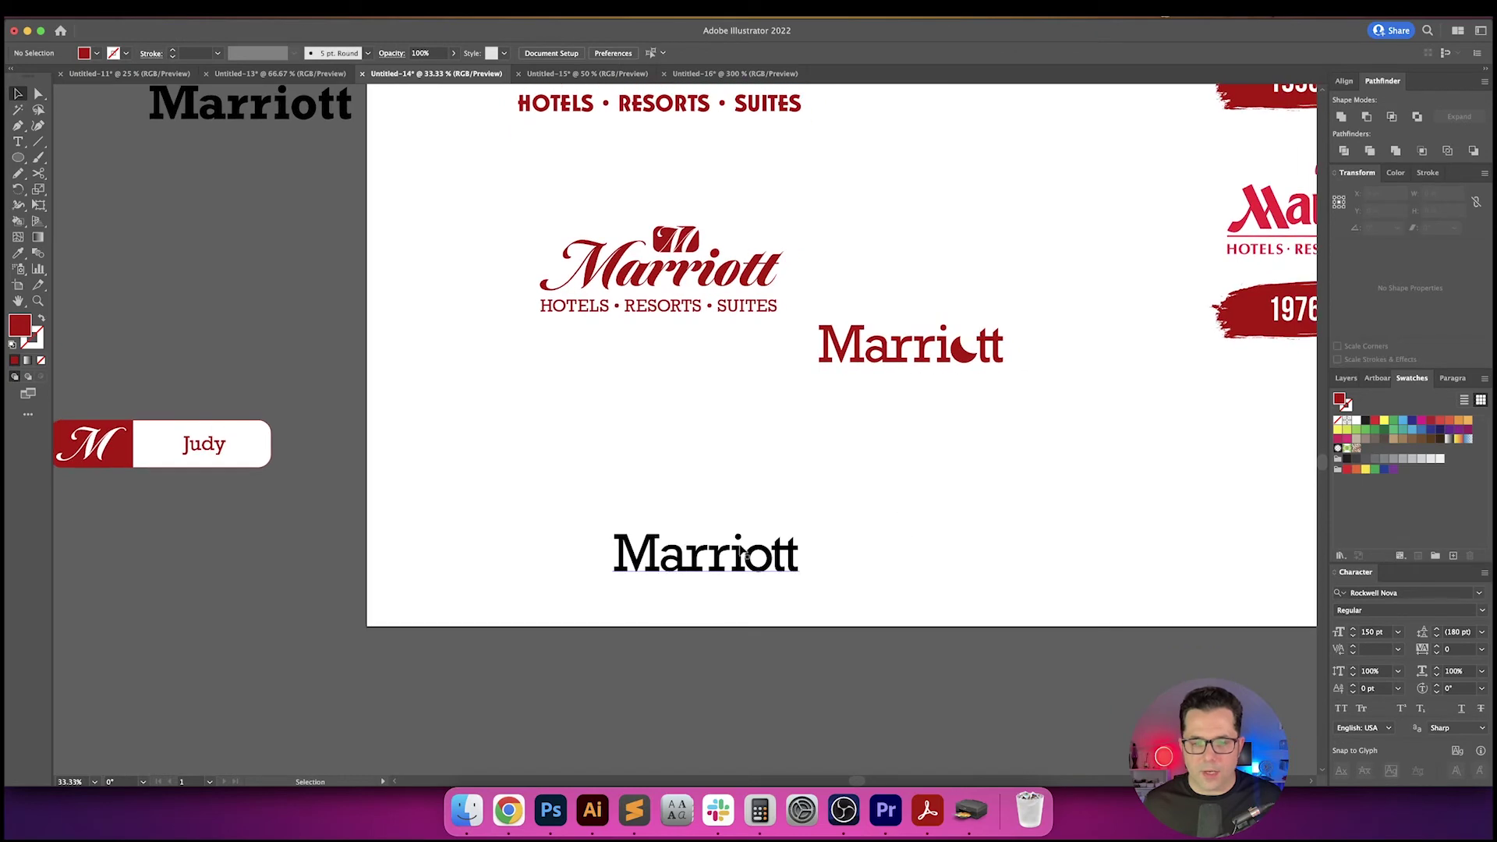
# - Duplicate the black Marriott text directly beneath the original, keeping it left-aligned
pyautogui.moveTo(744, 555); pyautogui.dragTo(681, 538)
pyautogui.press('super+equal')
pyautogui.press('super+equal')
# - Replace the lower copy's wording with "hotels • resorts • suites"
pyautogui.doubleClick(680, 536)
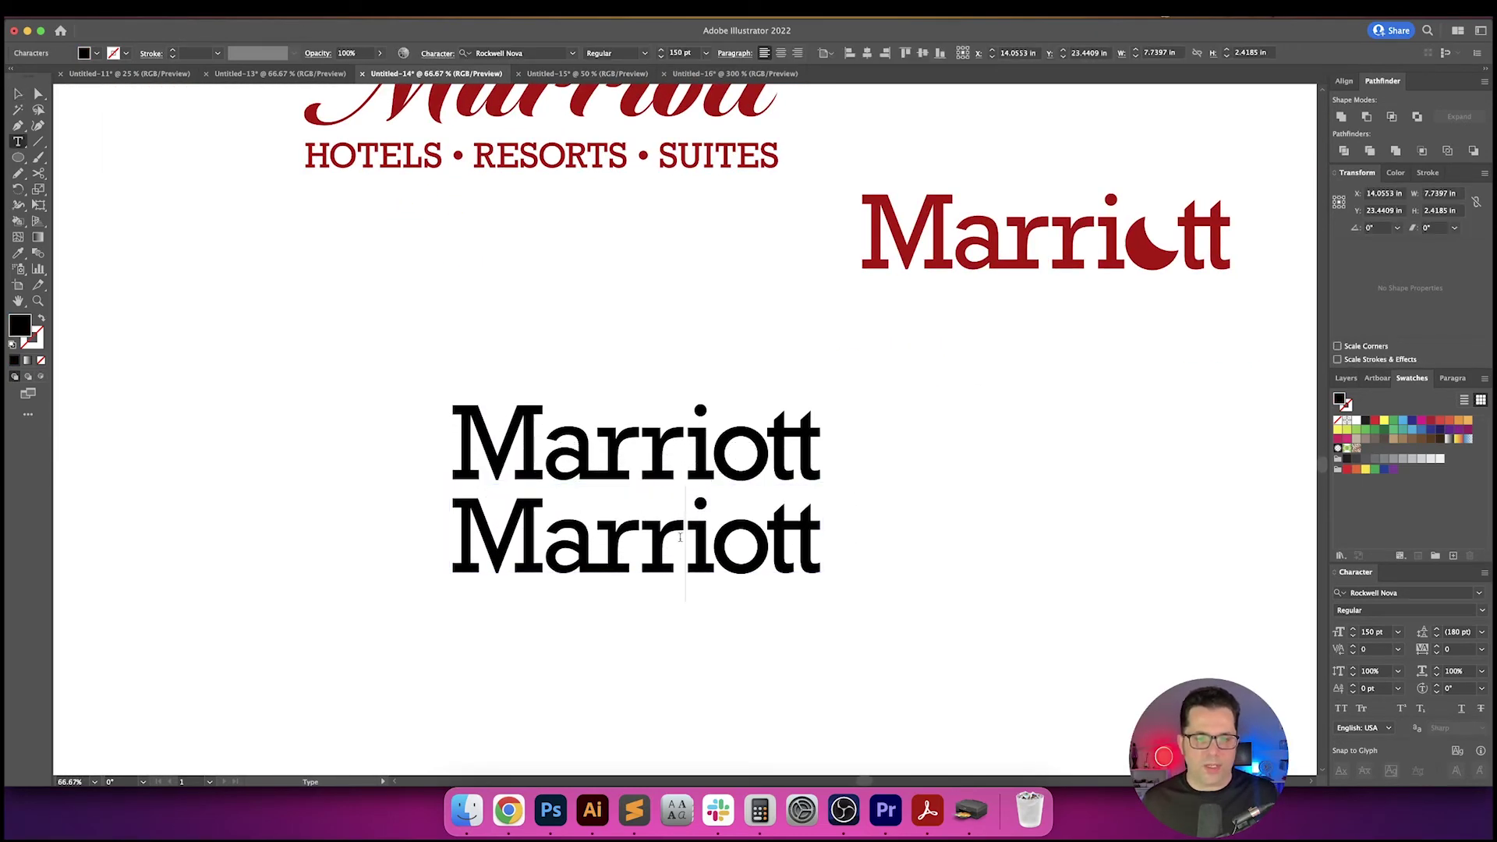
pyautogui.doubleClick(680, 537)
pyautogui.write('hotels ')
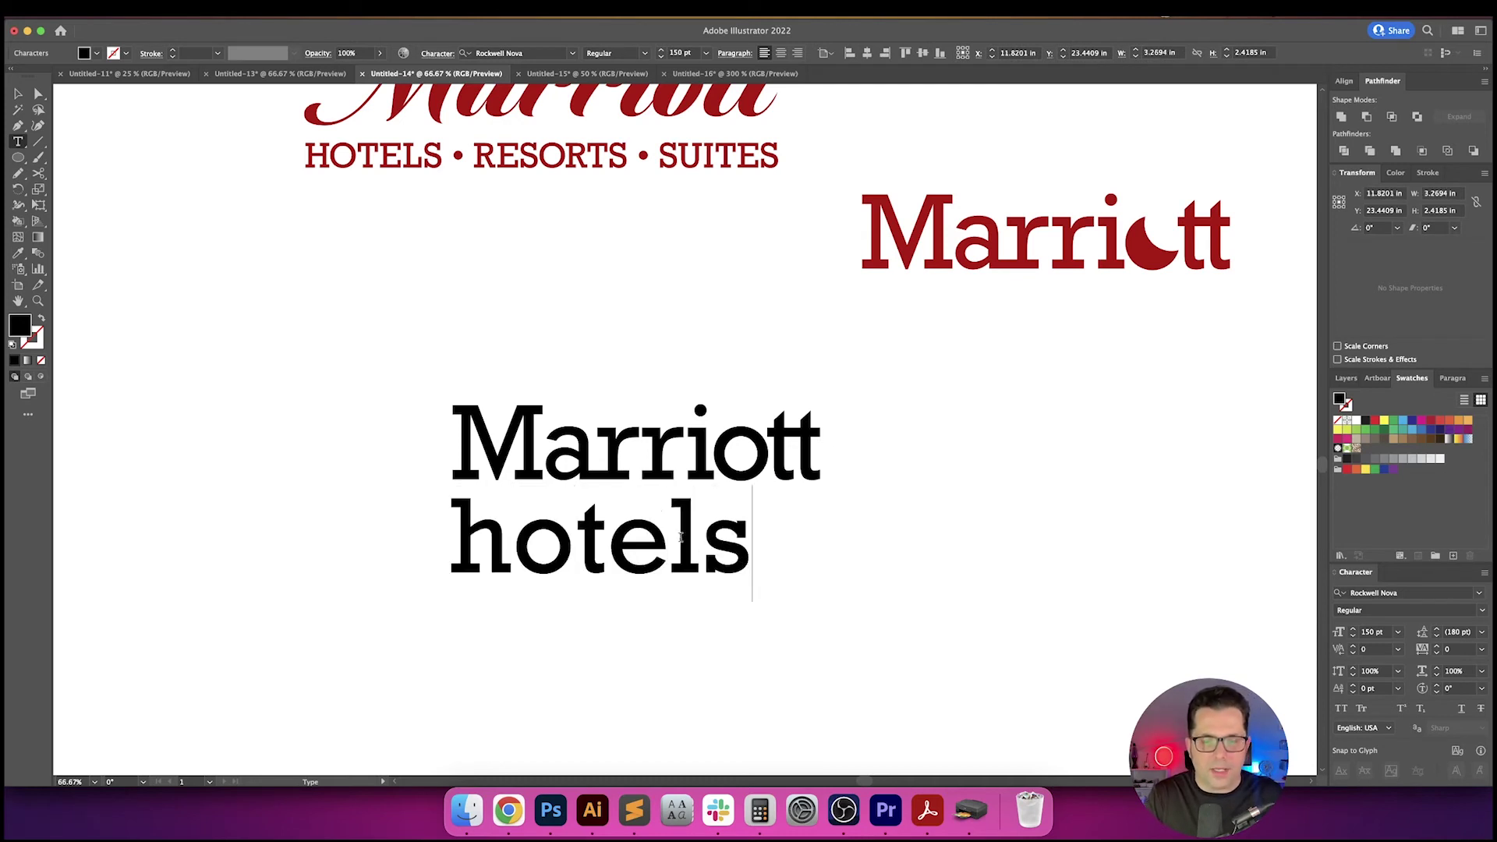
pyautogui.write('• ')
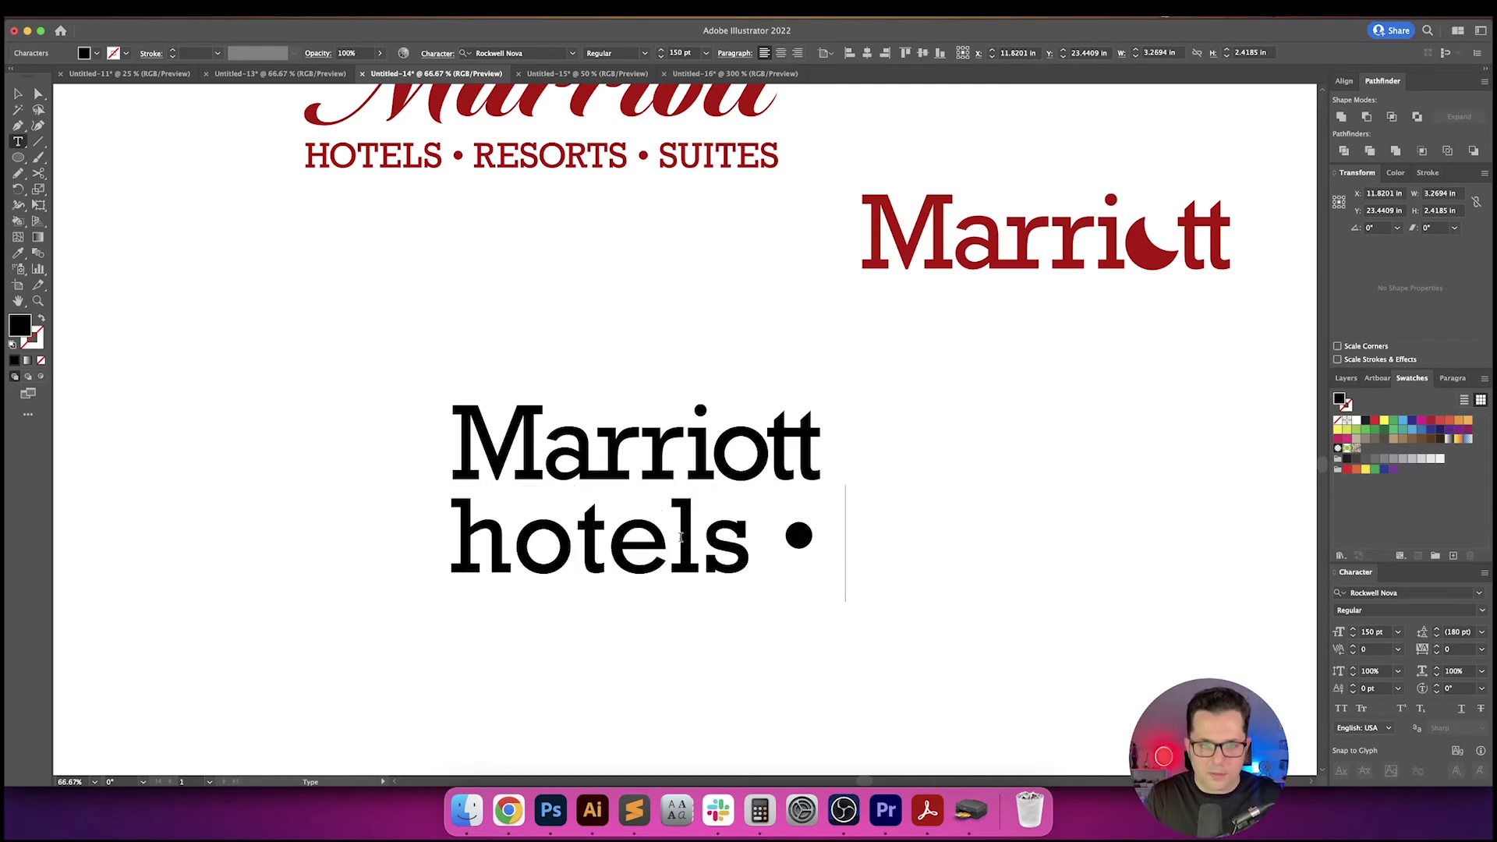
pyautogui.write('resot')
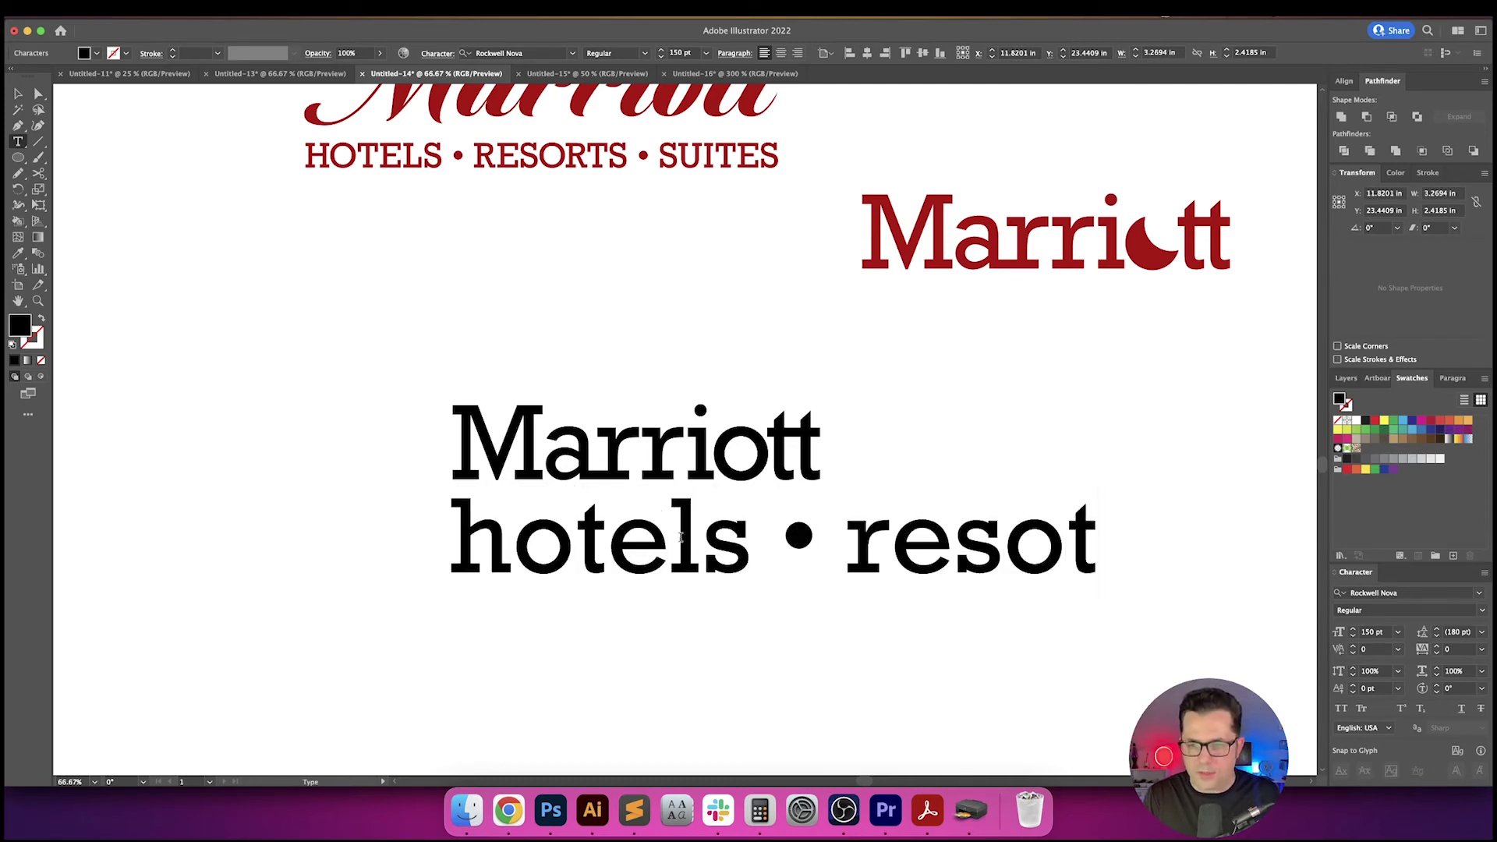
pyautogui.press('BackSpace')
pyautogui.write('rts • s')
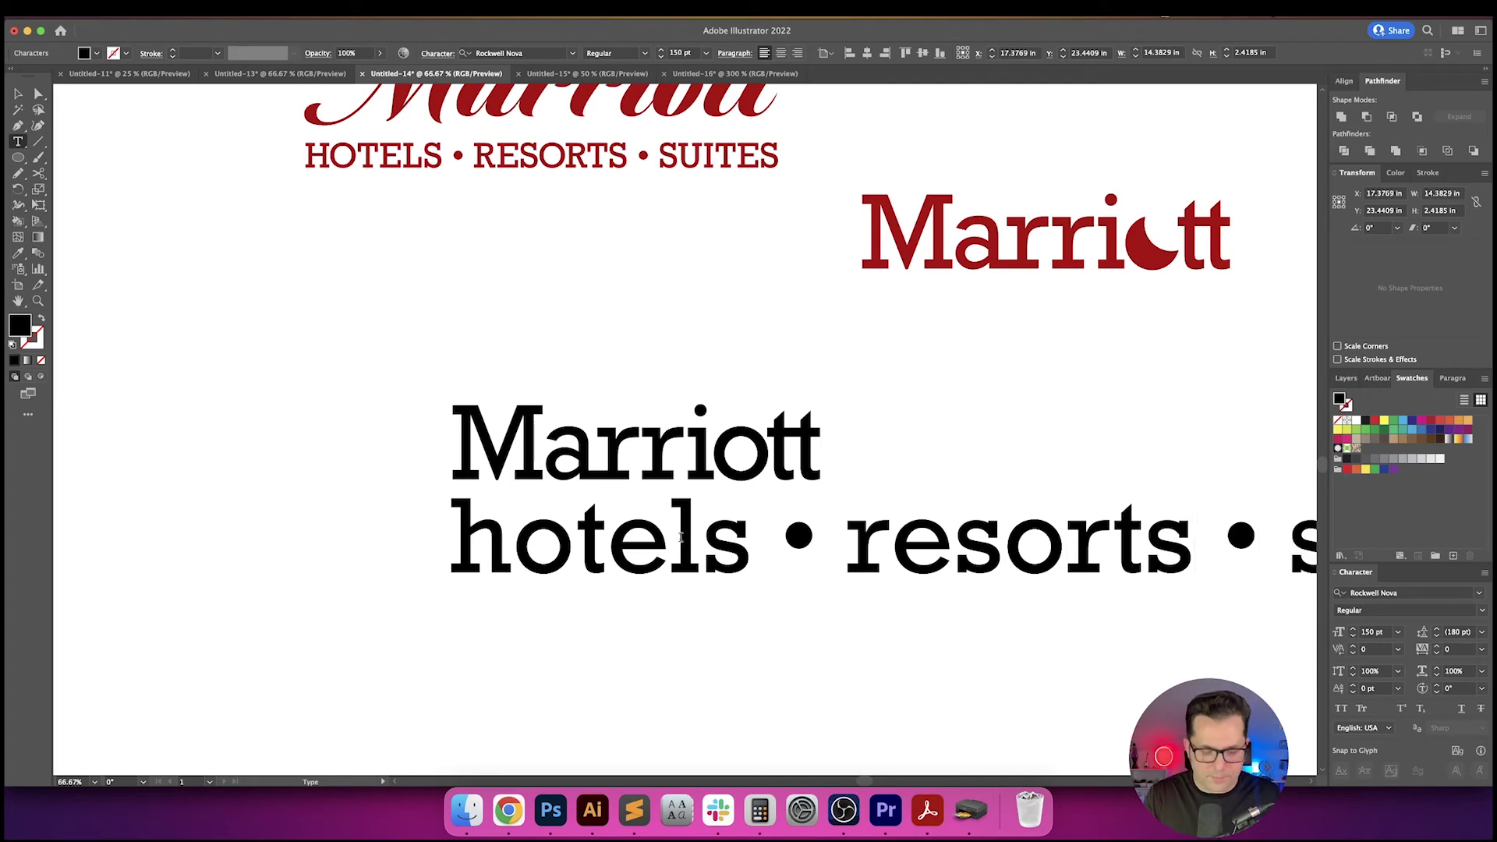
pyautogui.press('Escape')
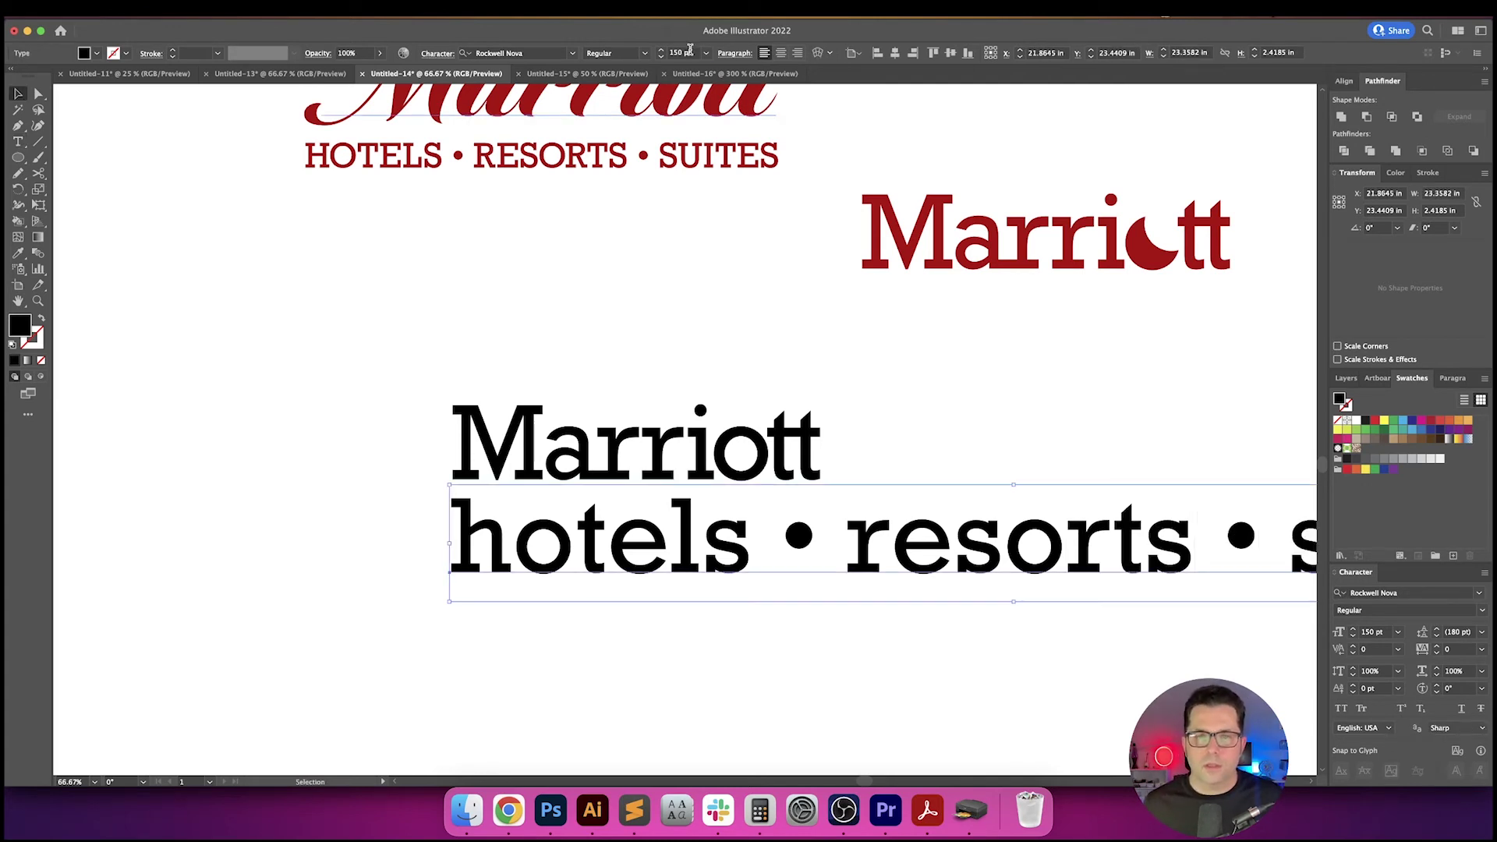
# - Set the font size of the hotels • resorts • suites tagline to 37.5 pt
pyautogui.click(680, 52)
pyautogui.write('37.5')
pyautogui.press('Return')
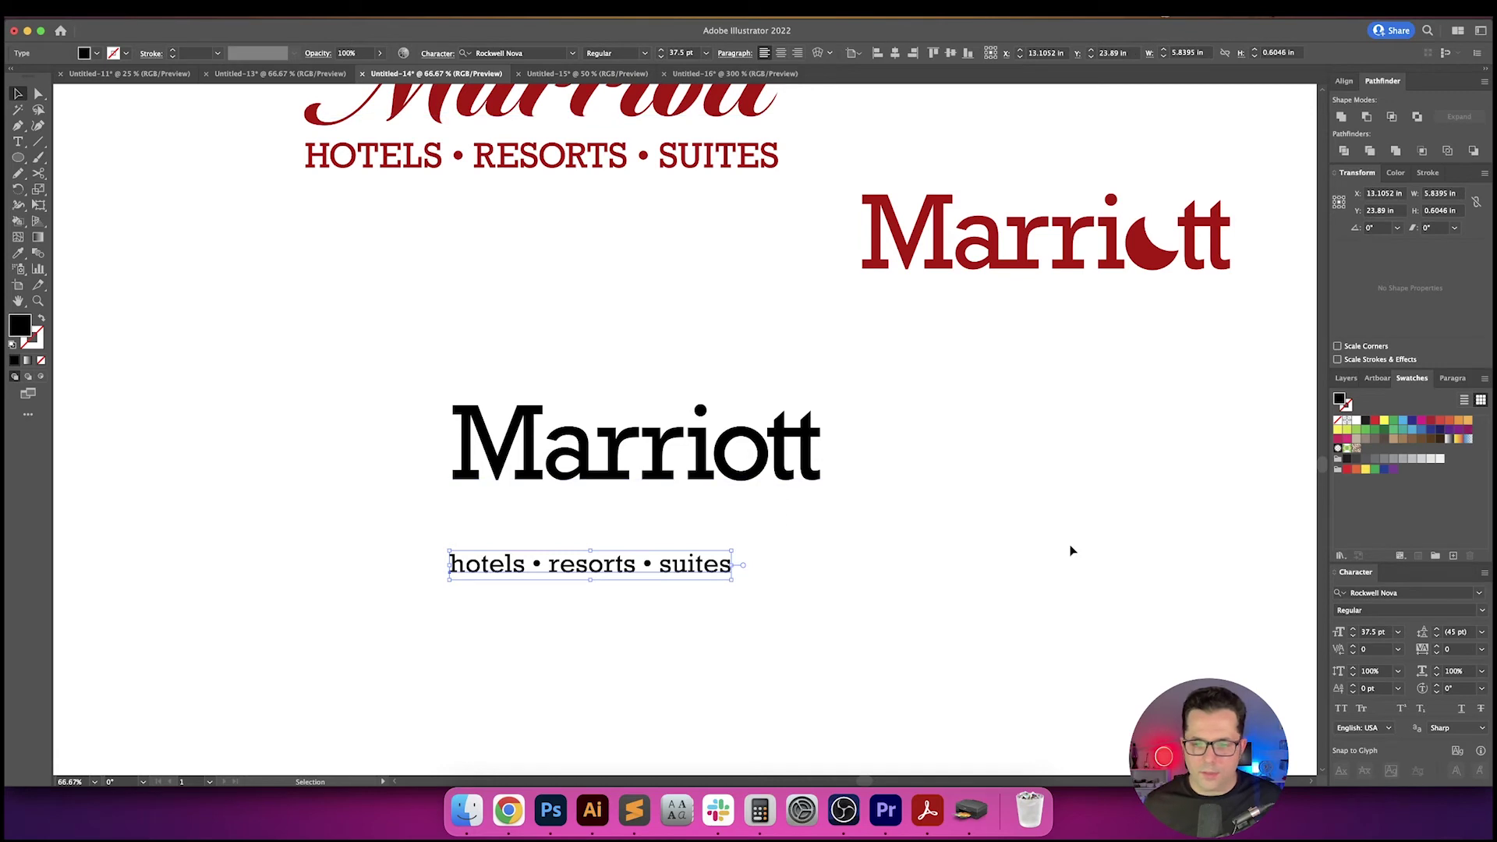
# - Recolor the black Marriott text and its tagline with the dark red sampled from the crescent wordmark
pyautogui.moveTo(819, 349); pyautogui.dragTo(424, 708)
pyautogui.press('i')
pyautogui.click(909, 248)
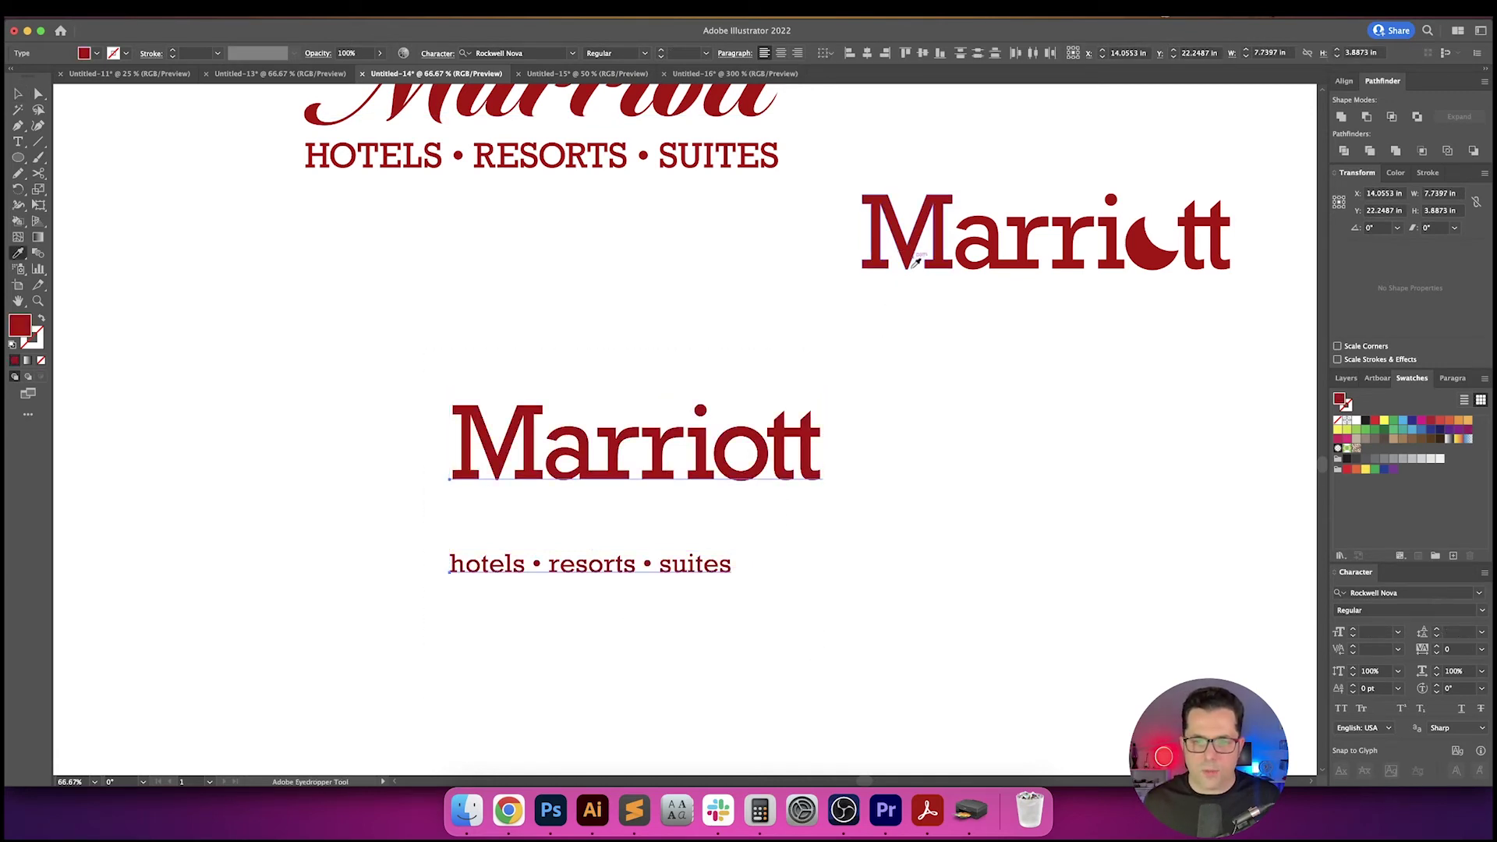
pyautogui.press('v')
pyautogui.click(902, 496)
# - Apply small caps to the hotels • resorts • suites tagline
pyautogui.moveTo(839, 611); pyautogui.dragTo(521, 546)
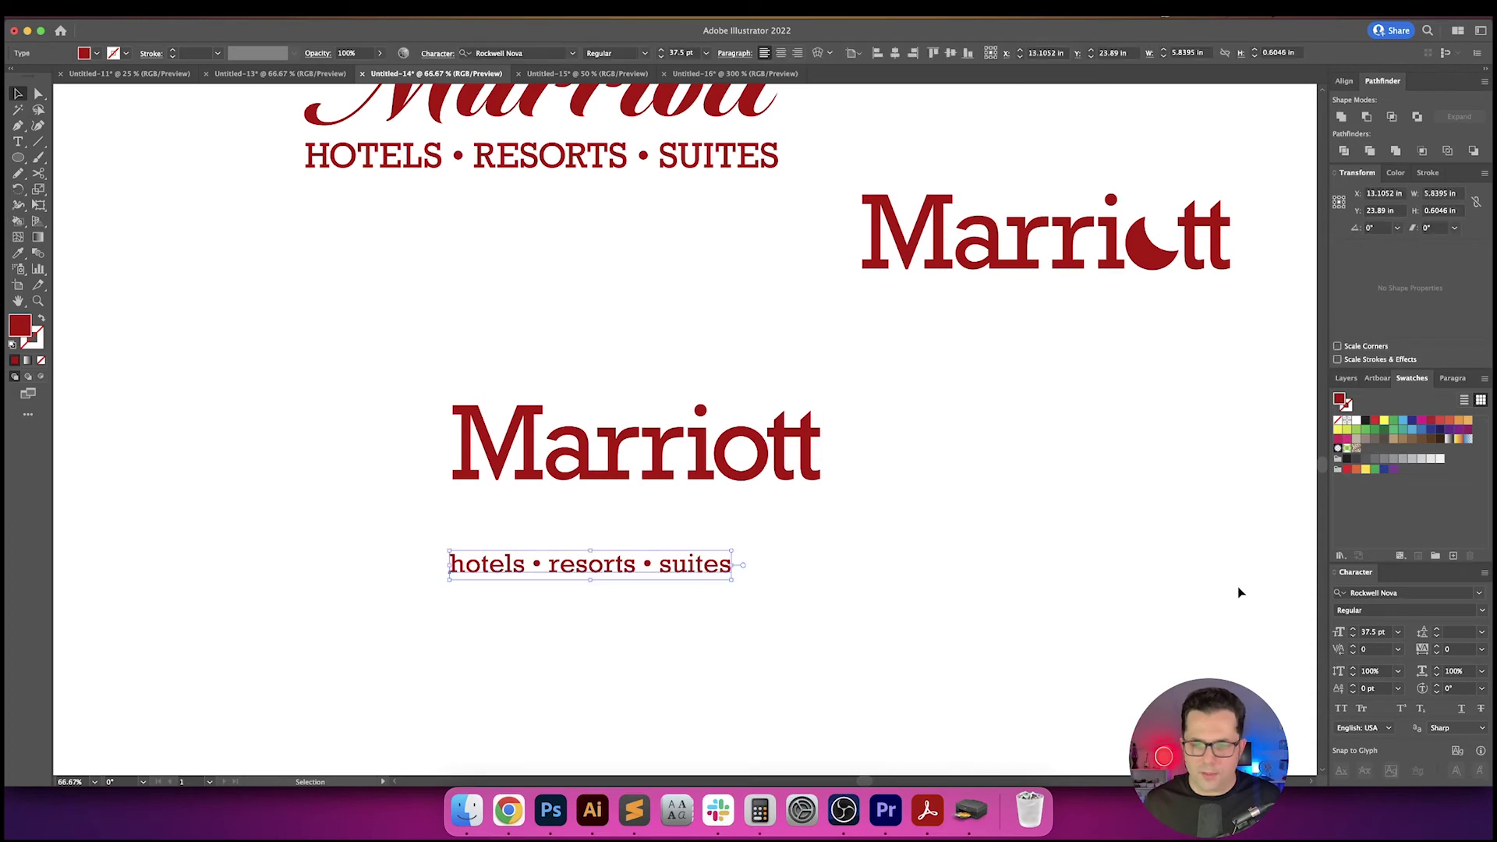
pyautogui.click(1361, 708)
pyautogui.click(1055, 649)
pyautogui.scroll(1, 621, 639)
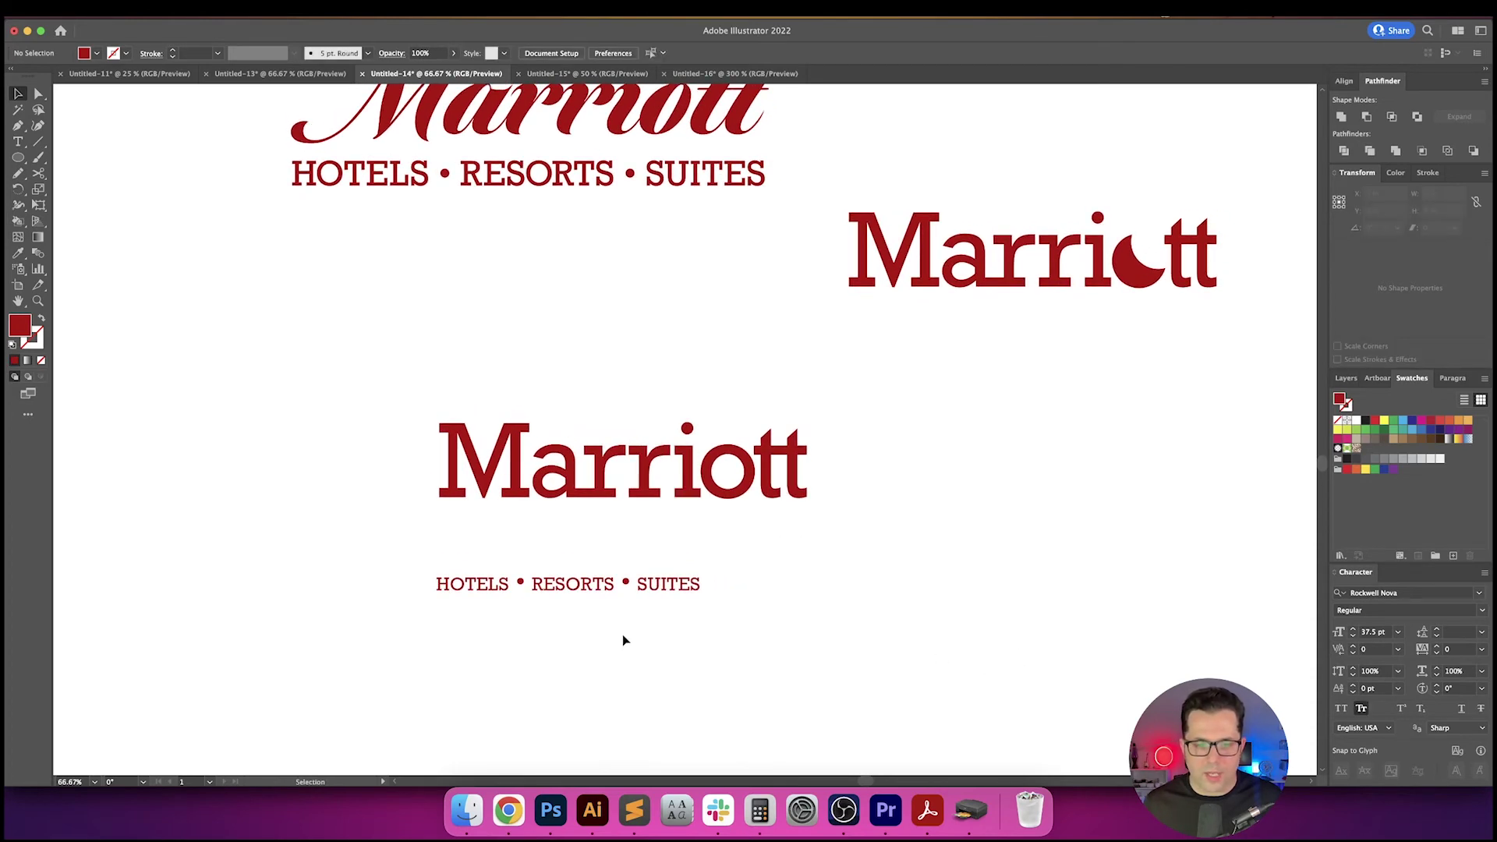
# - Increase the small-caps tagline's font size to 50 pt
pyautogui.click(668, 590)
pyautogui.moveTo(699, 600); pyautogui.dragTo(764, 612)
pyautogui.click(696, 53)
pyautogui.write('50')
pyautogui.press('Return')
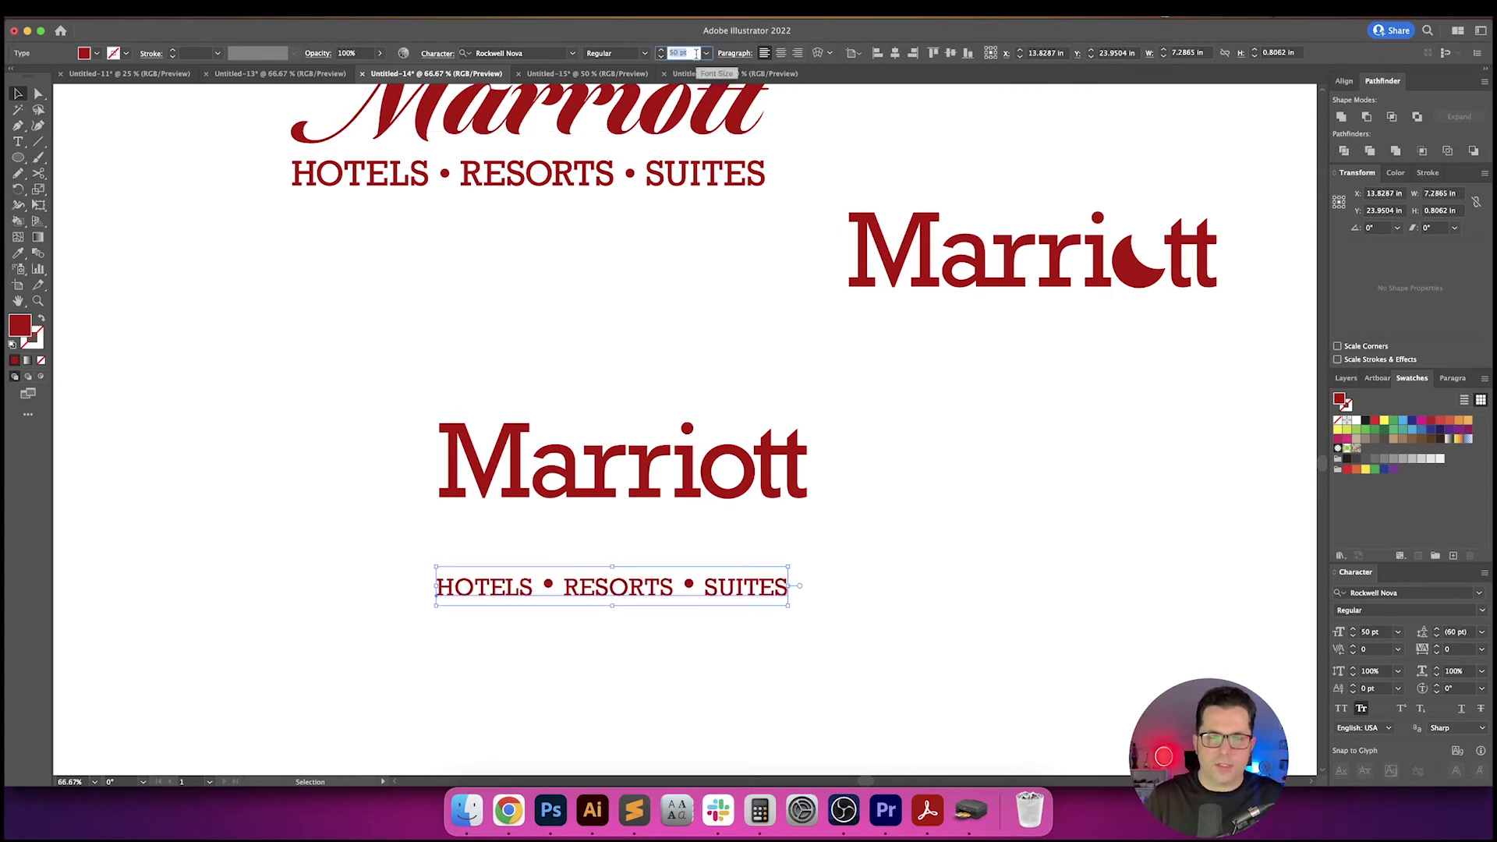
pyautogui.click(916, 567)
# - Move the tagline up close beneath the new Marriott wordmark and roughly center it
pyautogui.click(619, 590)
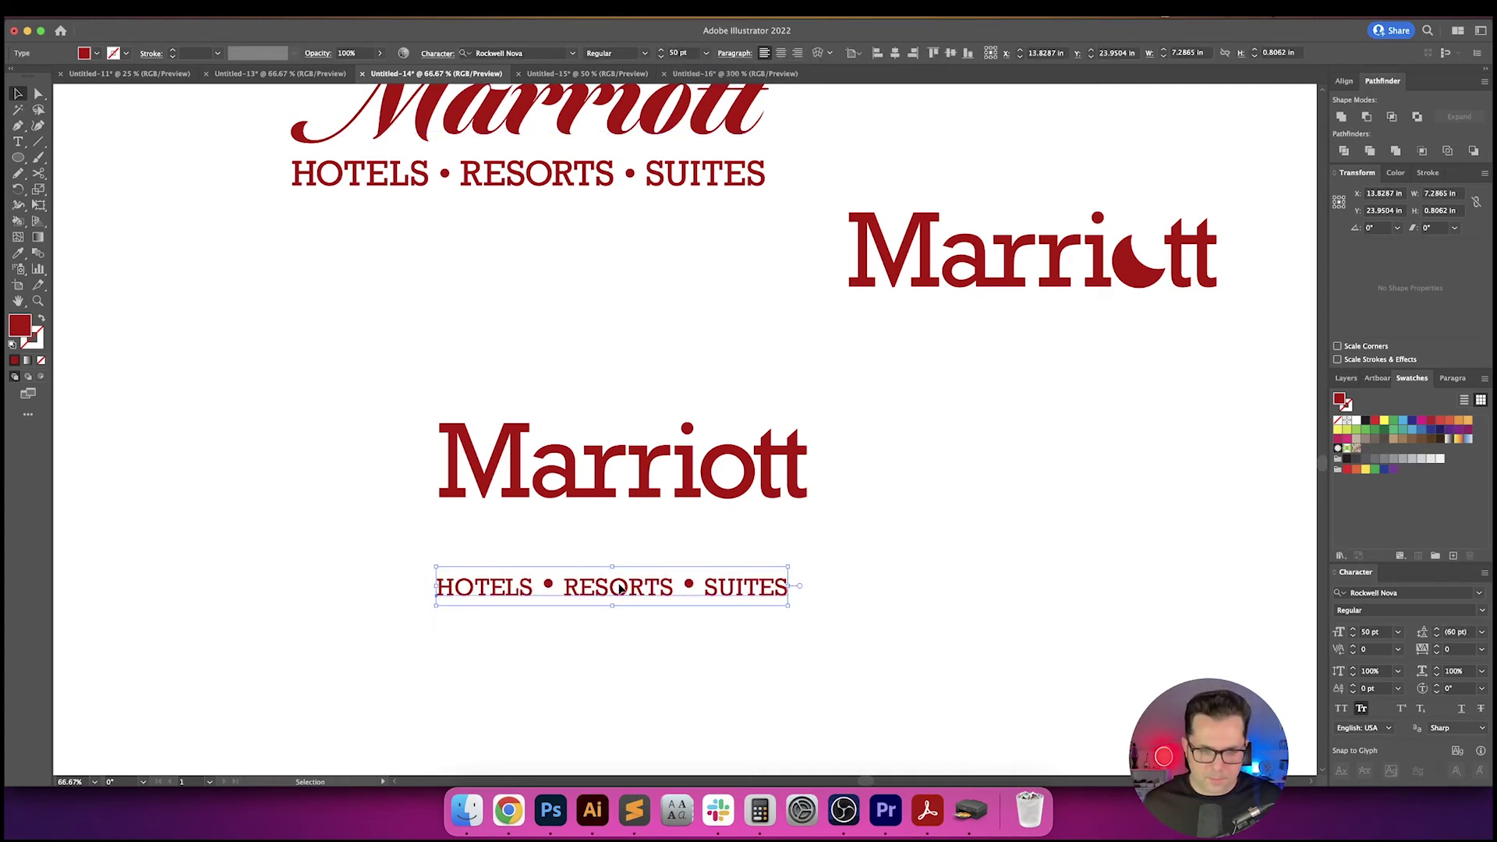
pyautogui.moveTo(621, 592); pyautogui.dragTo(626, 529)
pyautogui.moveTo(790, 584); pyautogui.dragTo(587, 554)
pyautogui.scroll(2, 486, 566)
# - Change the whole tagline's kerning method to Optical
pyautogui.click(487, 500)
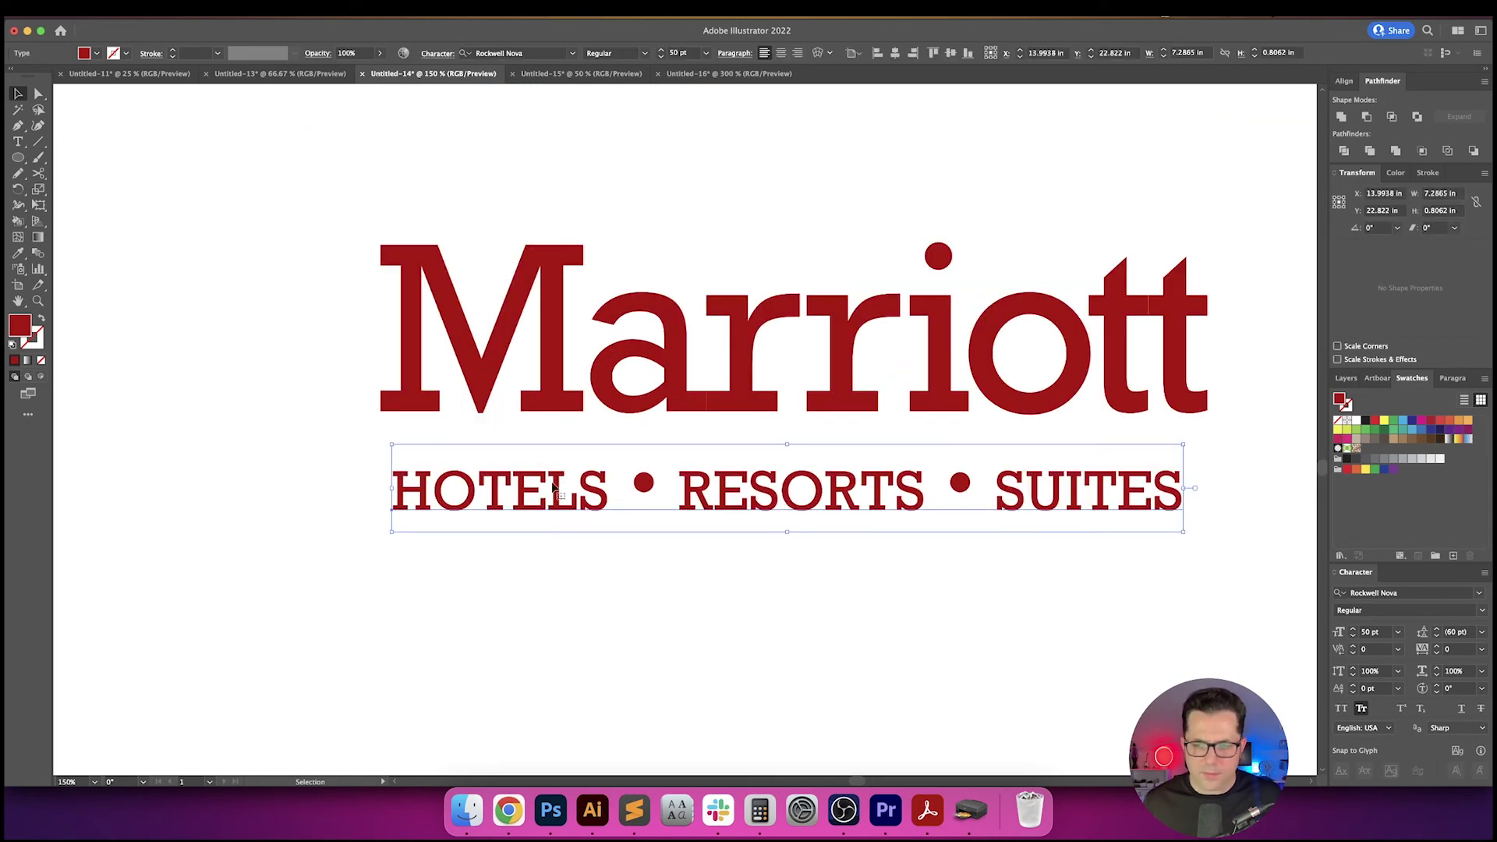
pyautogui.click(1397, 648)
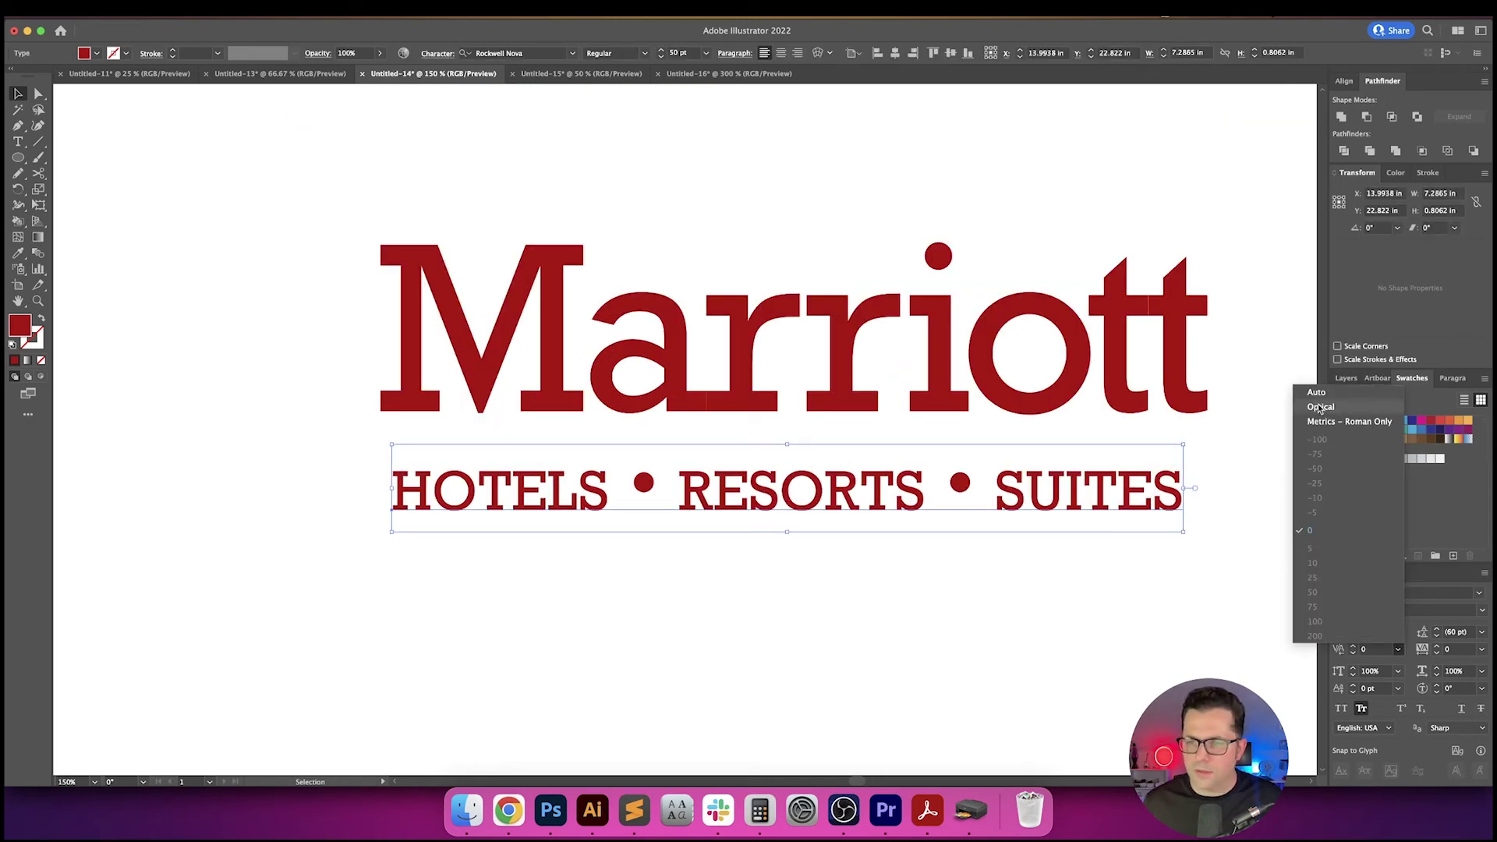
pyautogui.click(1356, 401)
pyautogui.click(955, 584)
pyautogui.moveTo(916, 623); pyautogui.dragTo(910, 633)
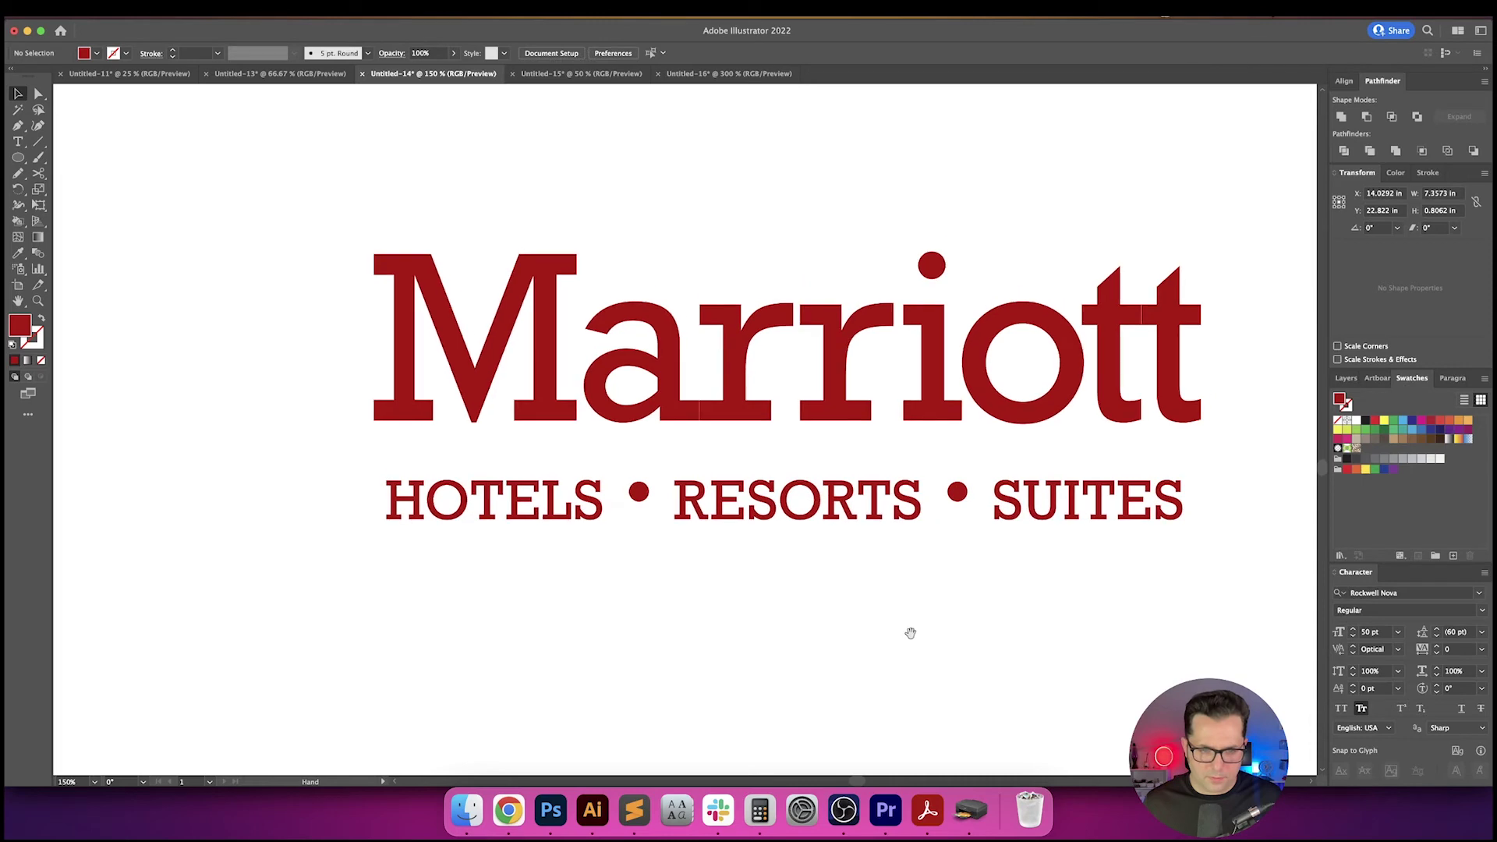
# - Set the kerning between the H and O of HOTELS to -40 and tighten the gap between the O and T
pyautogui.click(509, 819)
pyautogui.click(601, 827)
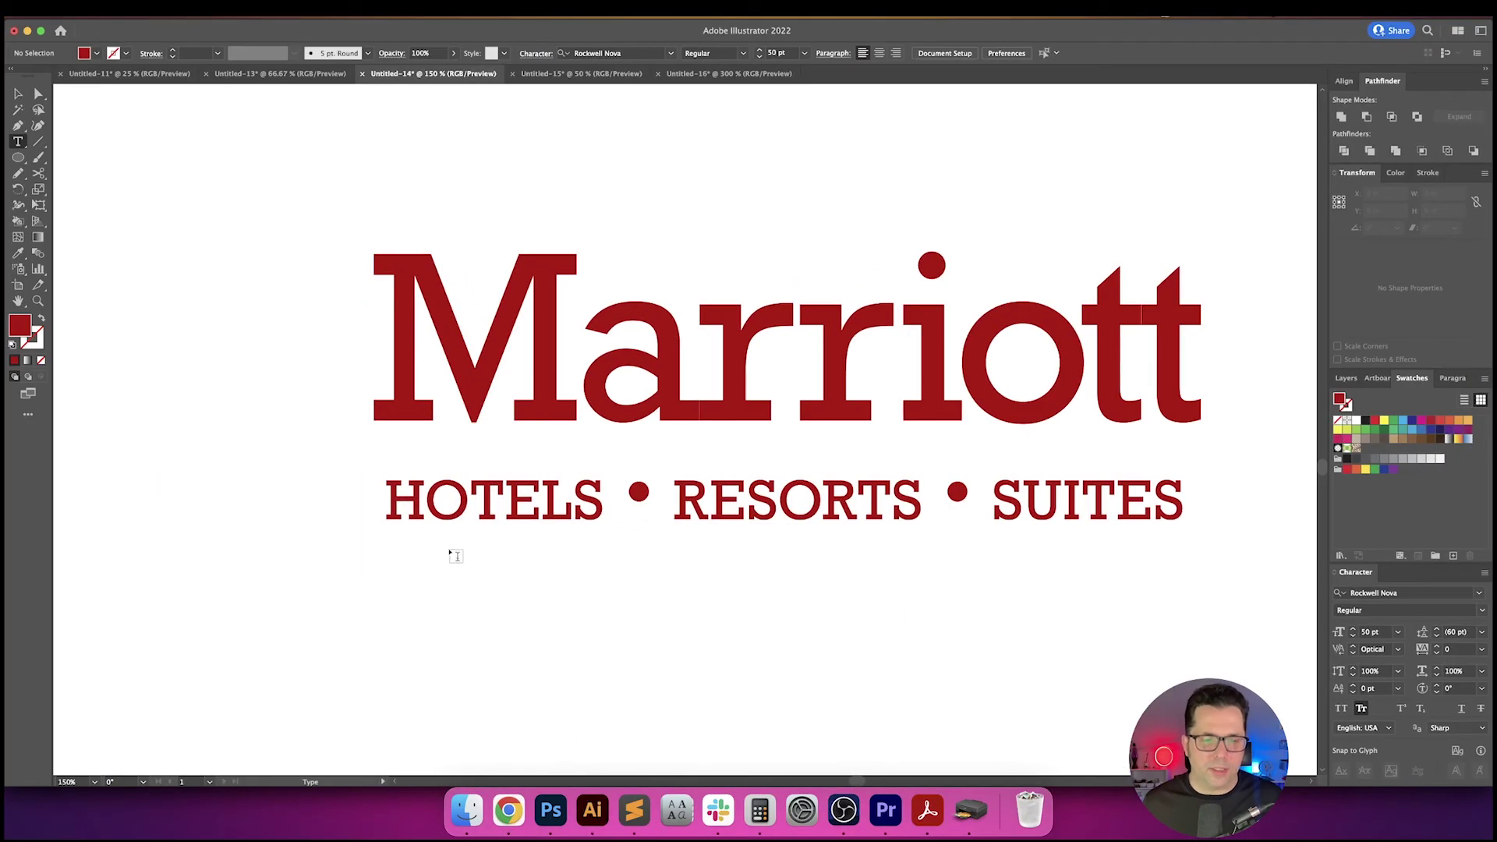
pyautogui.click(1382, 649)
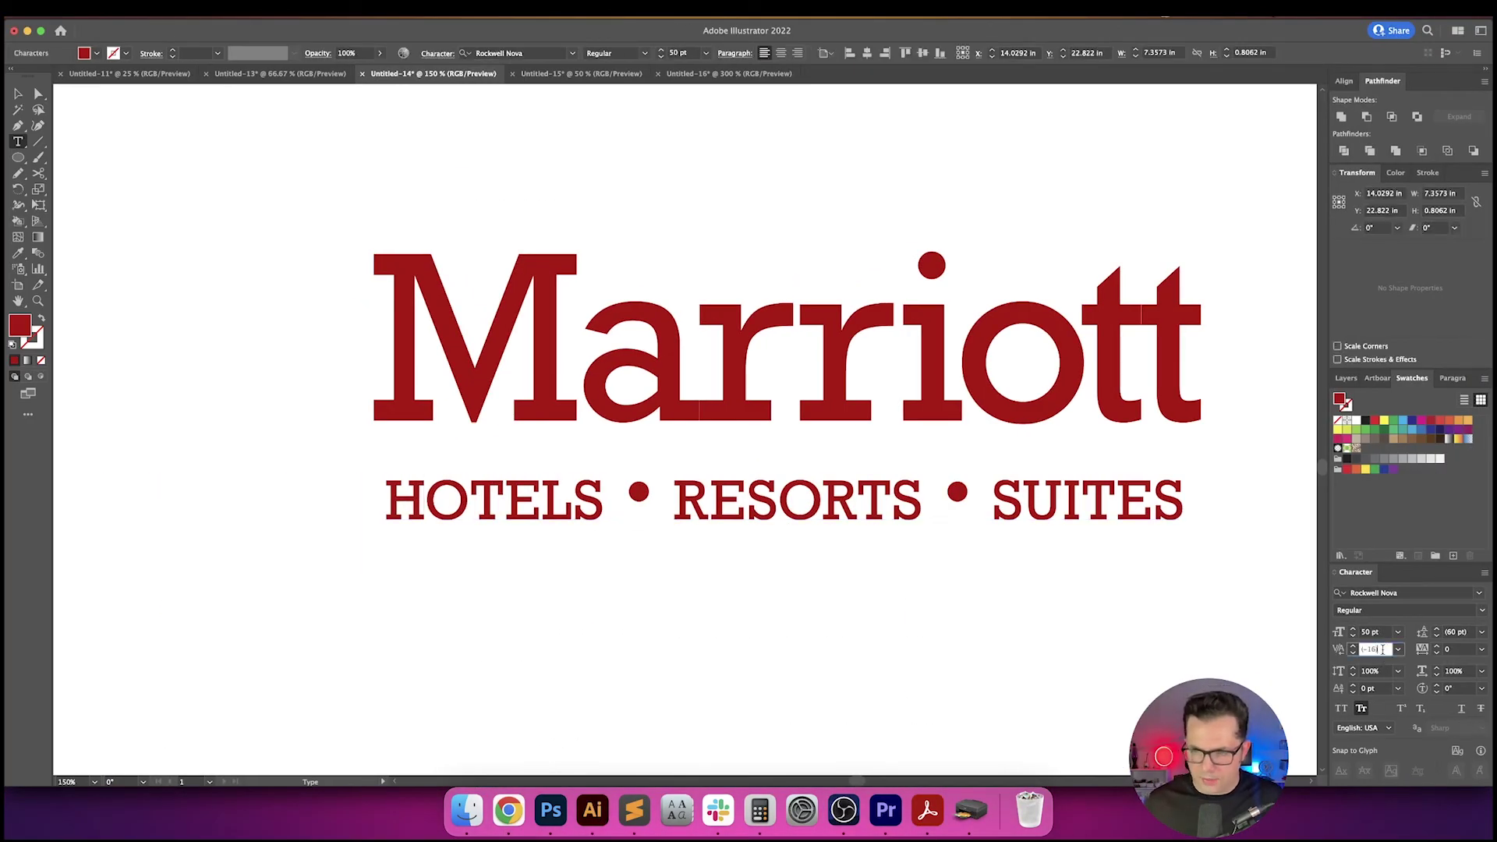
pyautogui.write('-40')
pyautogui.press('Return')
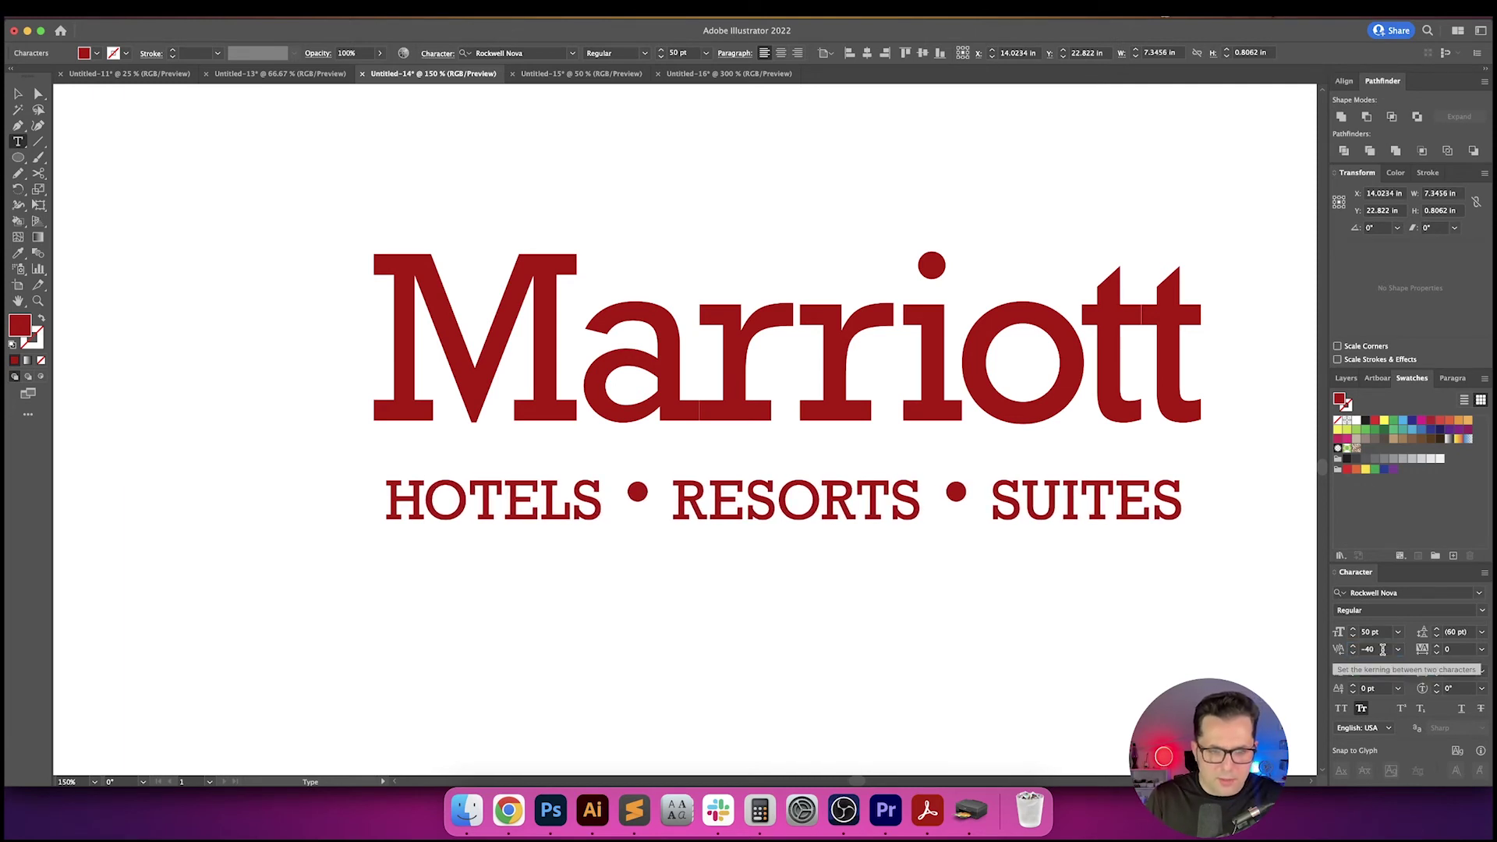
pyautogui.click(1382, 648)
pyautogui.write('-22')
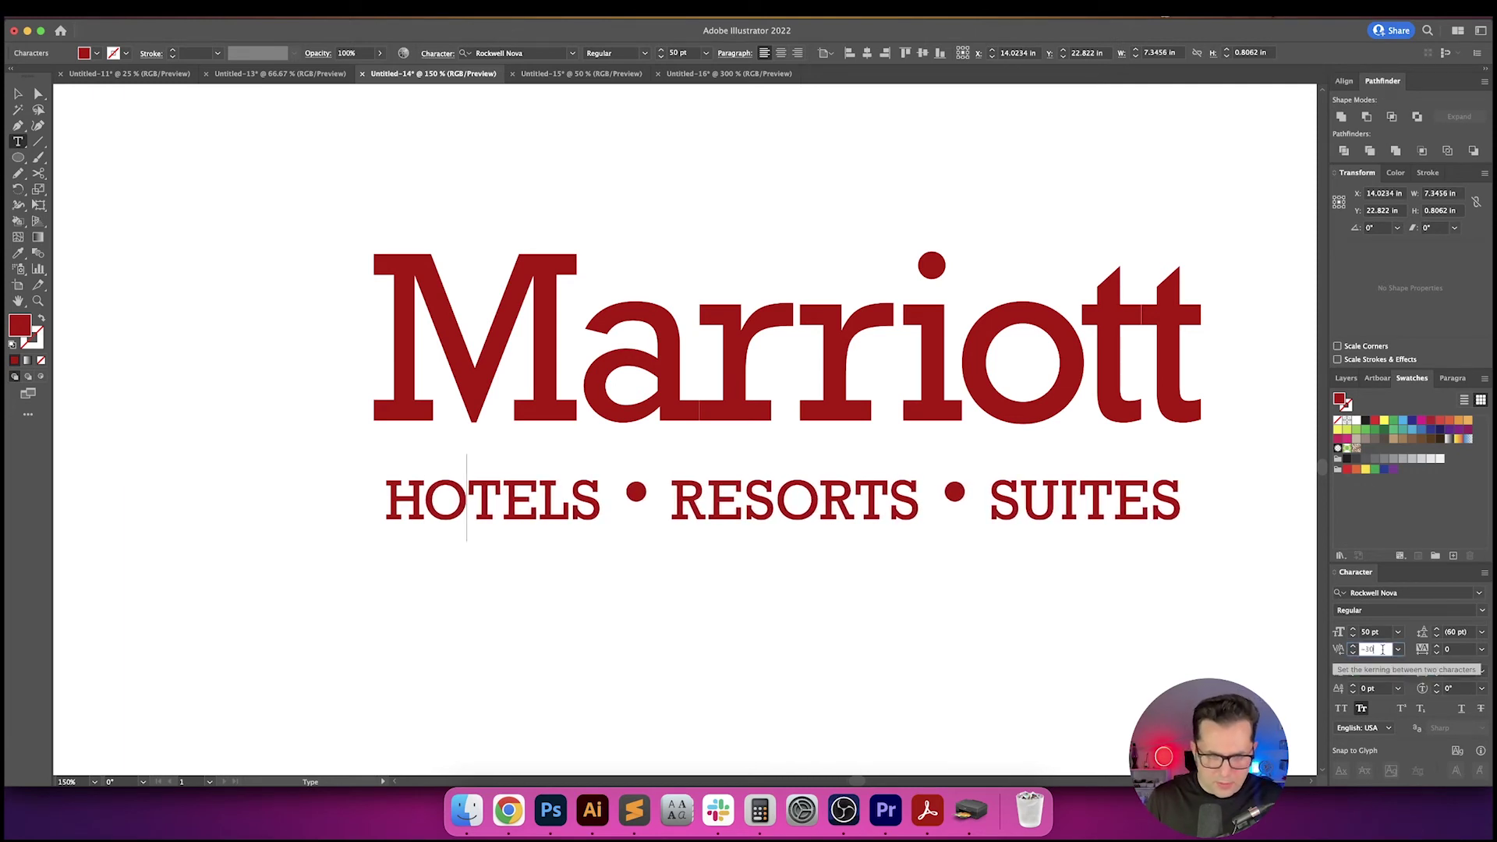
pyautogui.press('Return')
# - Set the kerning between the S and O of RESORTS to -40
pyautogui.press('Right')
pyautogui.press('Right')
pyautogui.press('Right')
pyautogui.press('Right')
pyautogui.press('Right')
pyautogui.press('Right')
pyautogui.press('Right')
pyautogui.press('Right')
pyautogui.press('Right')
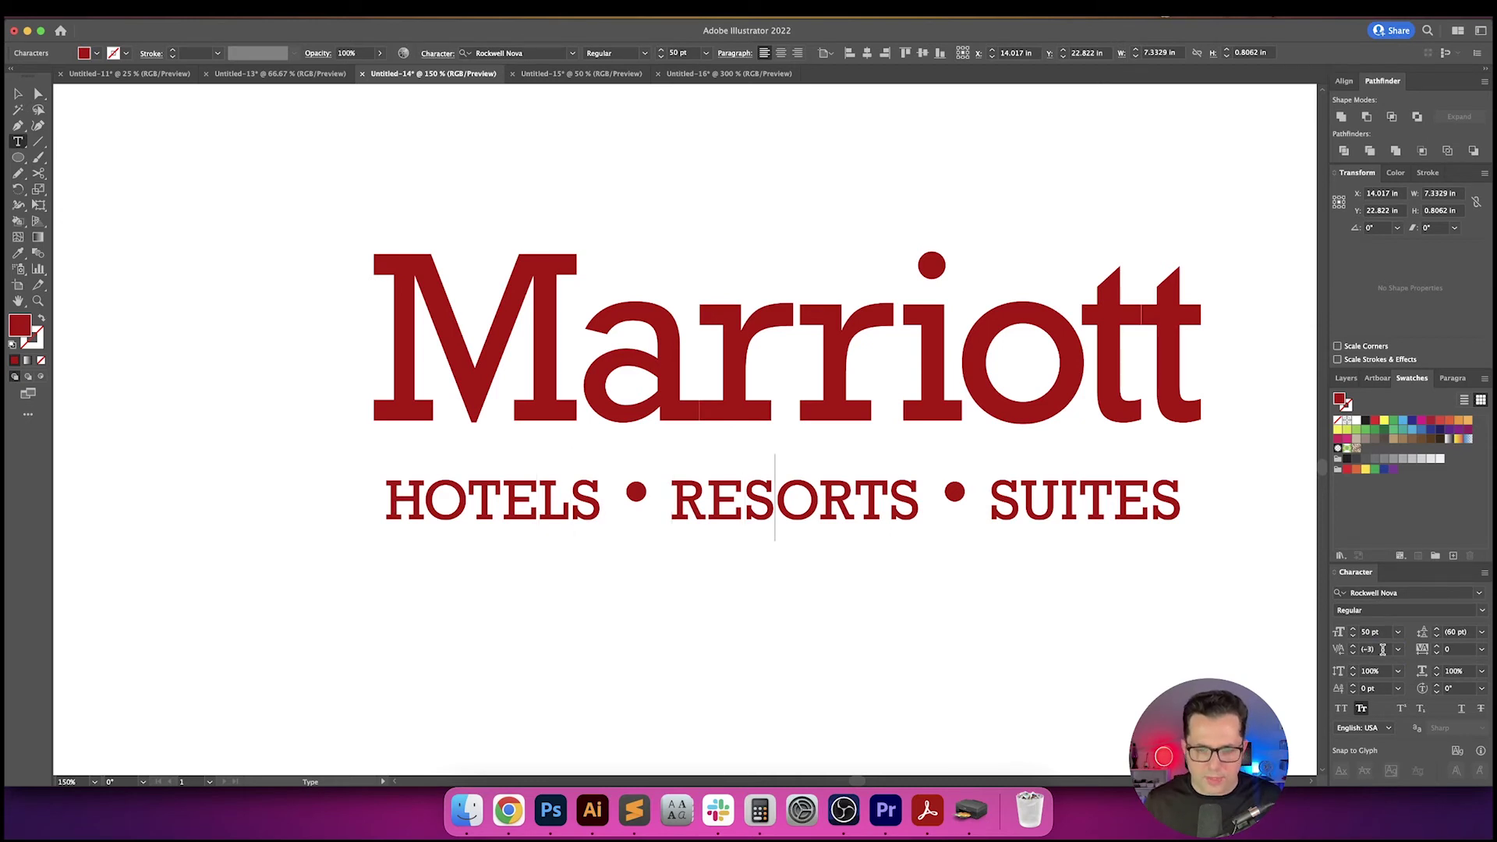
pyautogui.click(1382, 649)
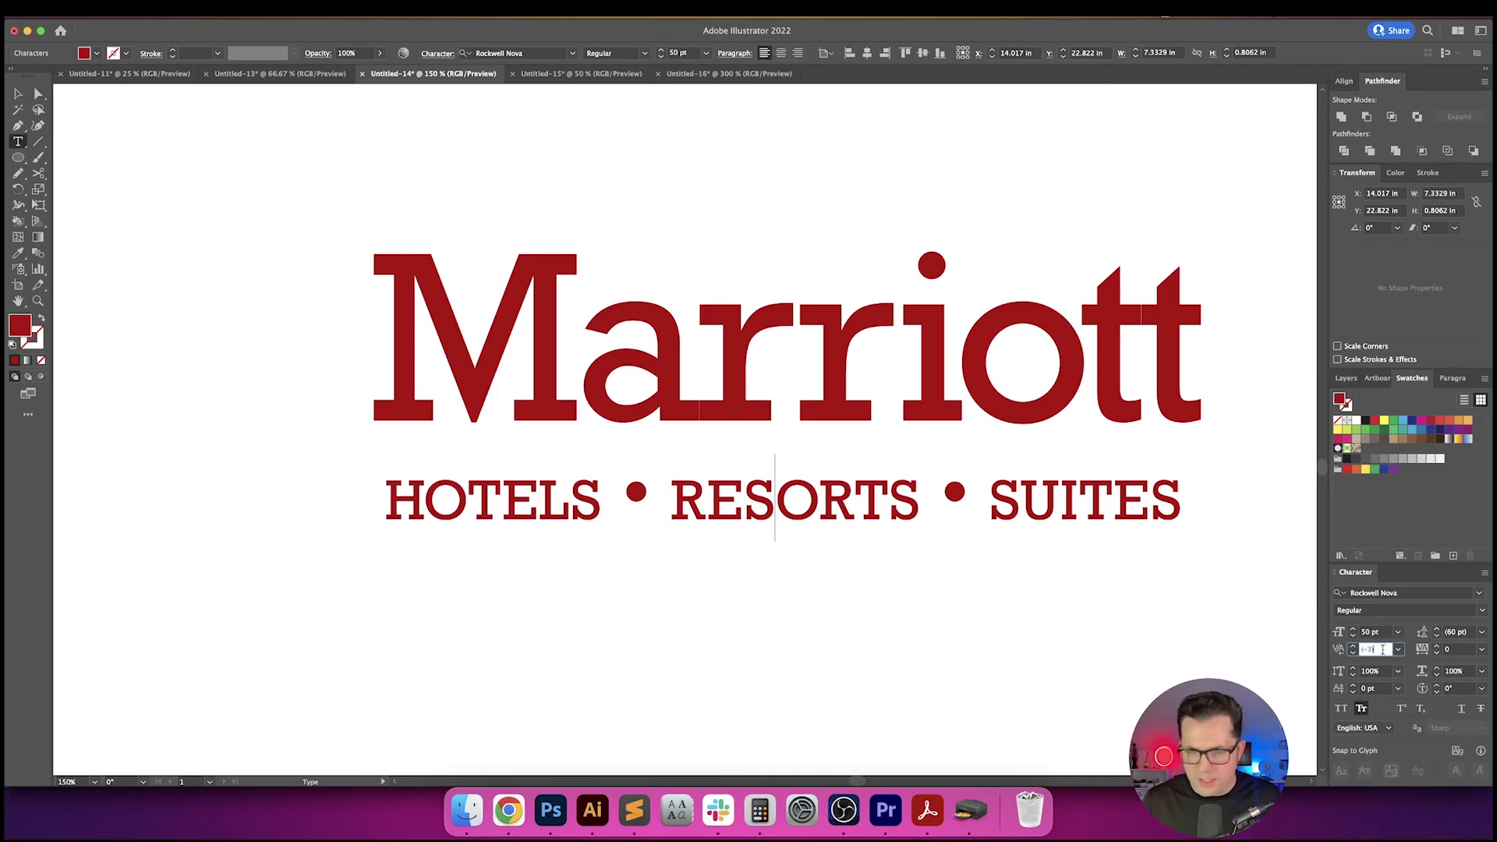
pyautogui.press('Down')
pyautogui.press('Down')
pyautogui.press('Down')
pyautogui.press('Down')
pyautogui.press('Return')
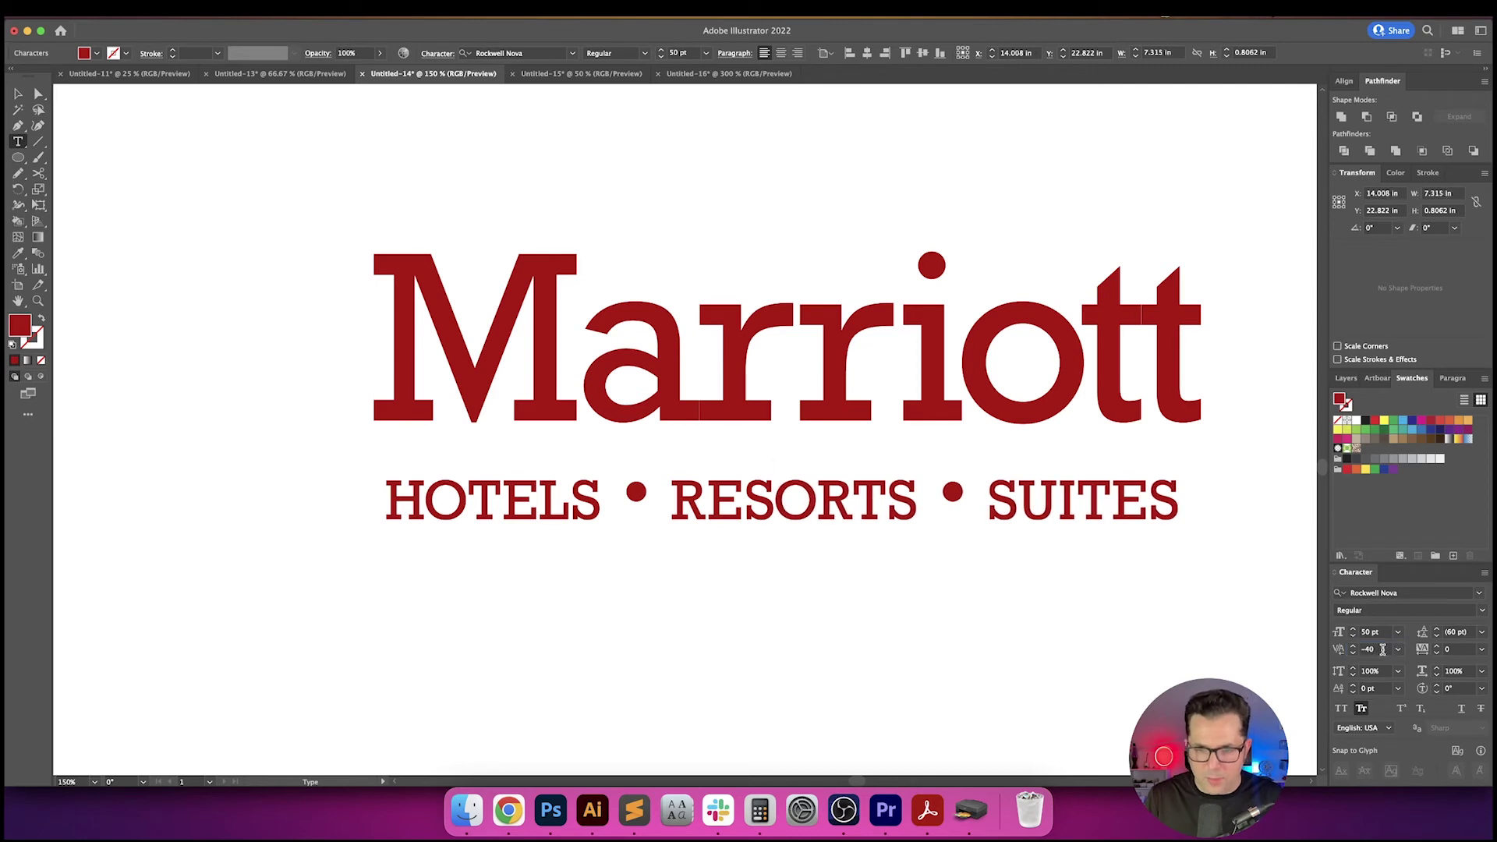
# - Set the kerning between the O and R of RESORTS to -40
pyautogui.click(1382, 648)
pyautogui.press('Down')
pyautogui.press('Down')
pyautogui.press('Down')
pyautogui.press('Down')
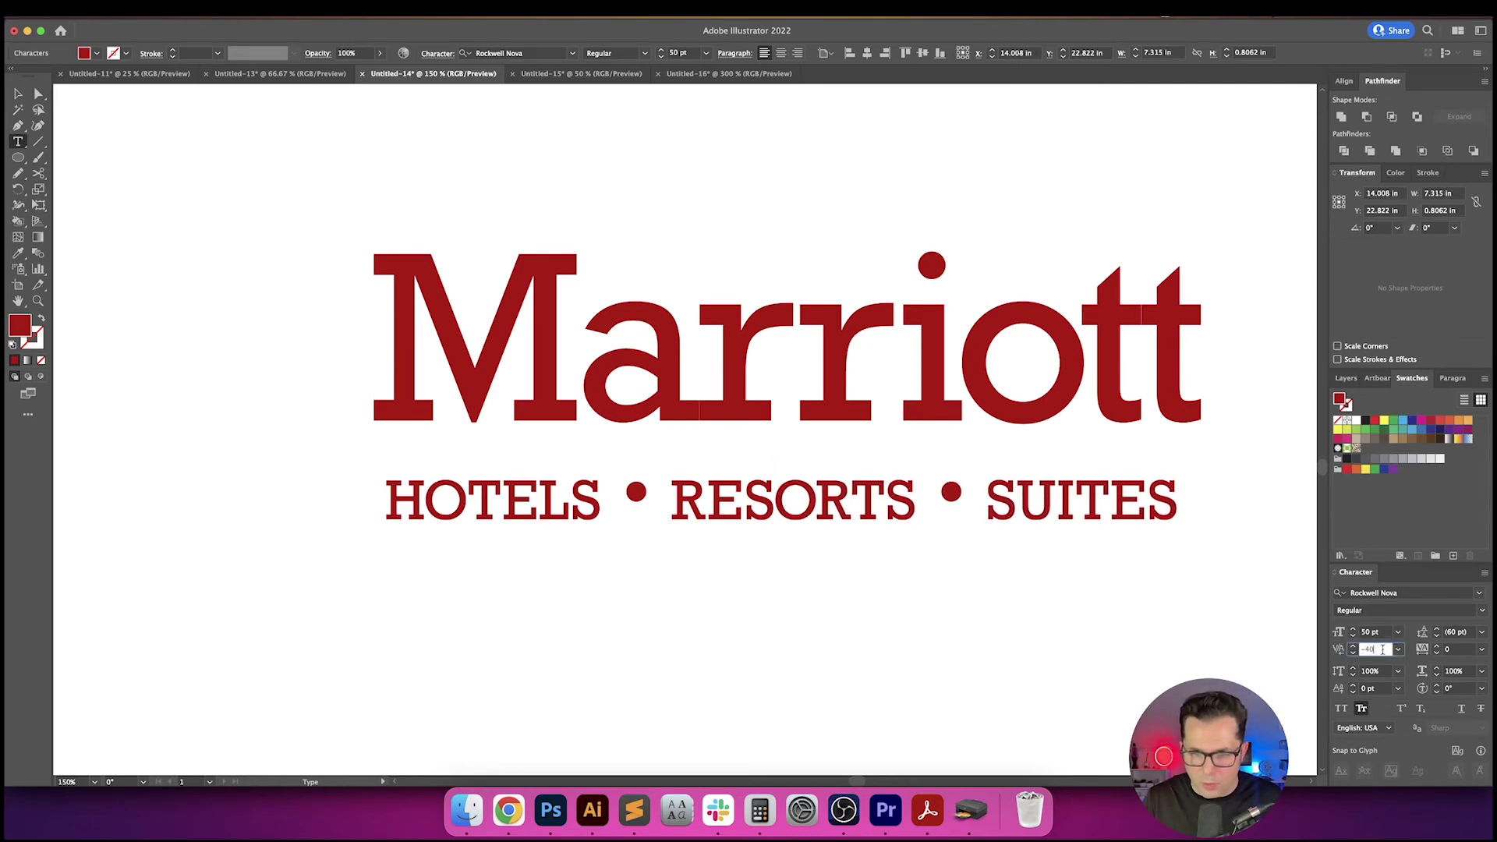
pyautogui.press('Return')
# - Set the kerning between the R and T of RESORTS to -30
pyautogui.press('Right')
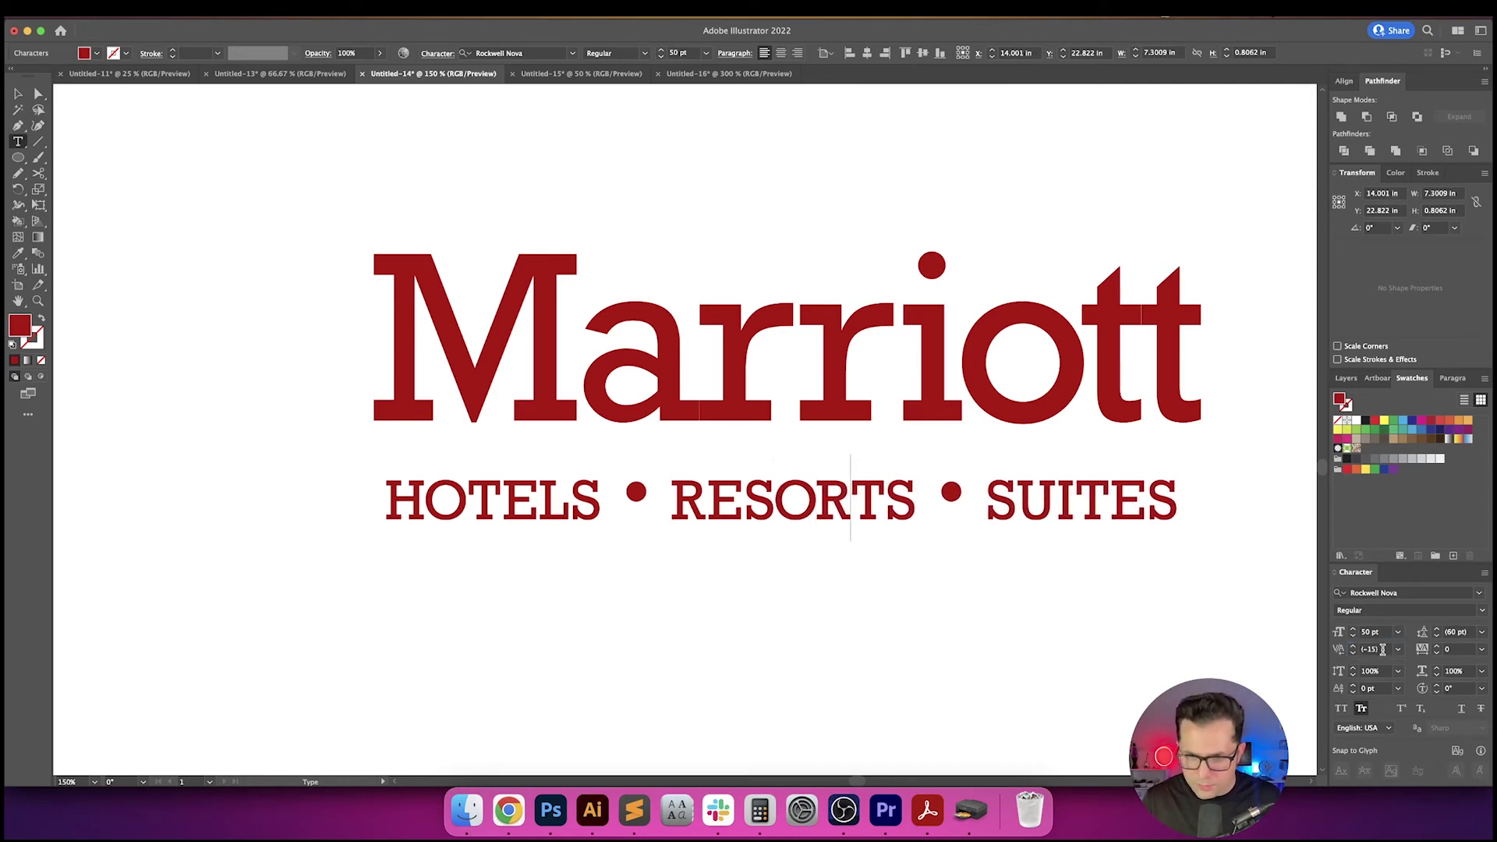
pyautogui.click(1382, 649)
pyautogui.write('-30')
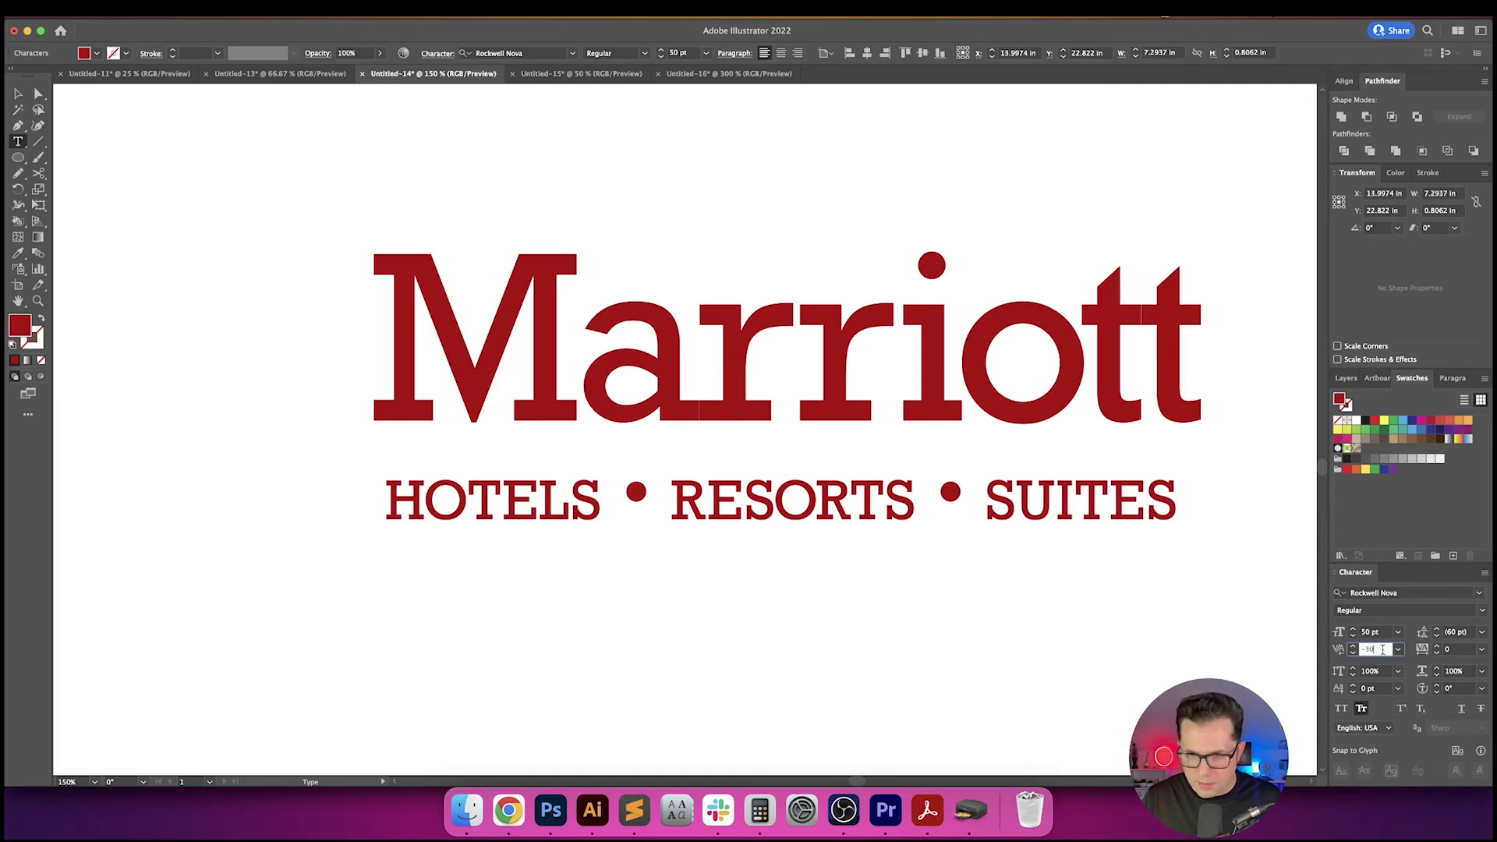
pyautogui.press('Return')
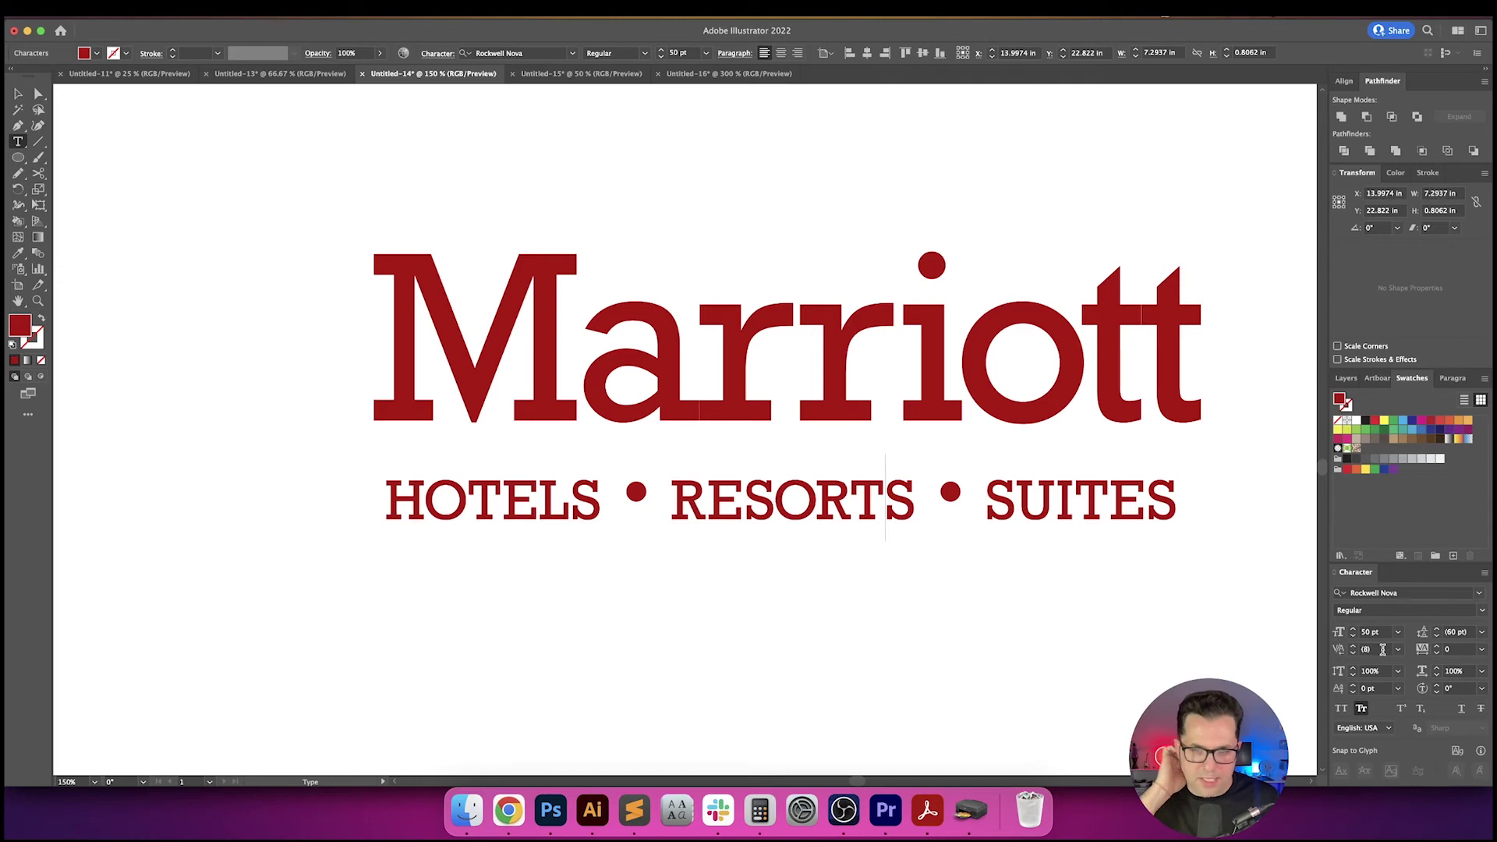
# - Set the kerning between the S and U of SUITES to -20
pyautogui.press('Right')
pyautogui.press('Right')
pyautogui.press('Right')
pyautogui.press('Right')
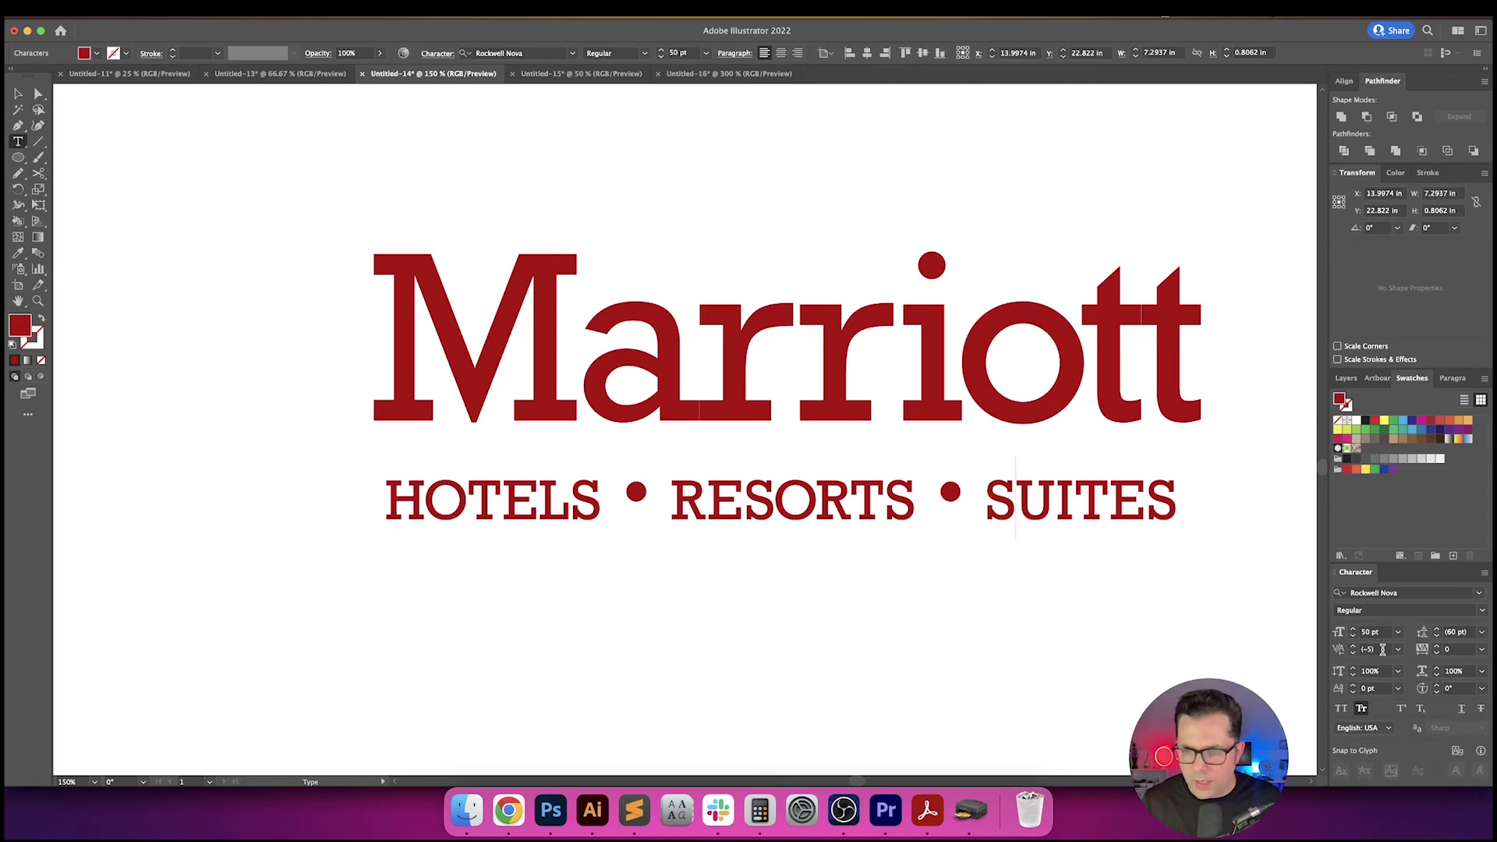
pyautogui.click(1383, 649)
pyautogui.write('-20')
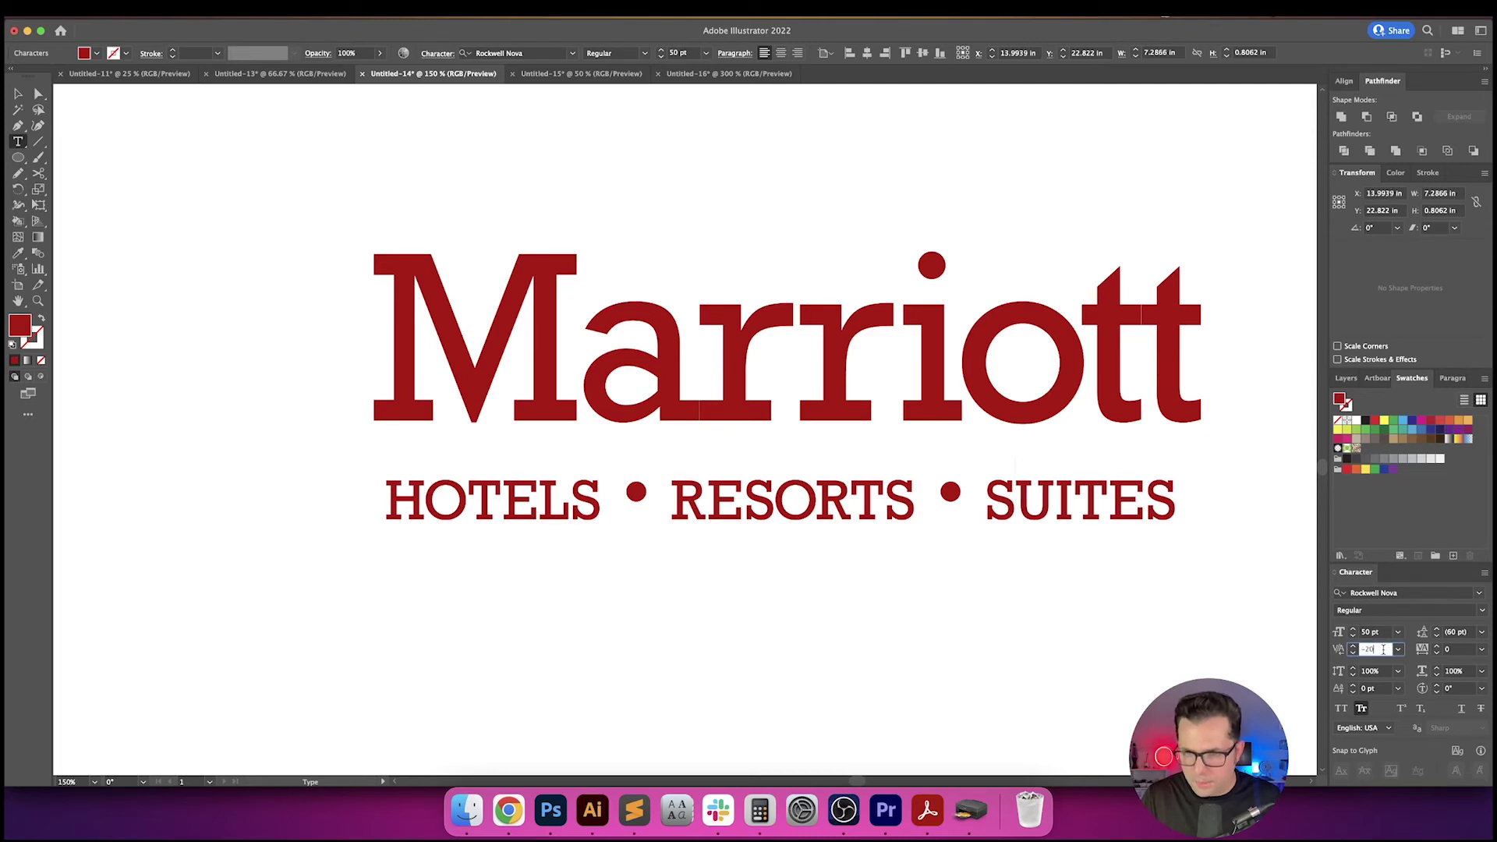
pyautogui.press('Return')
# - Set the kerning between the E and final S of SUITES to 10
pyautogui.press('Right')
pyautogui.press('Right')
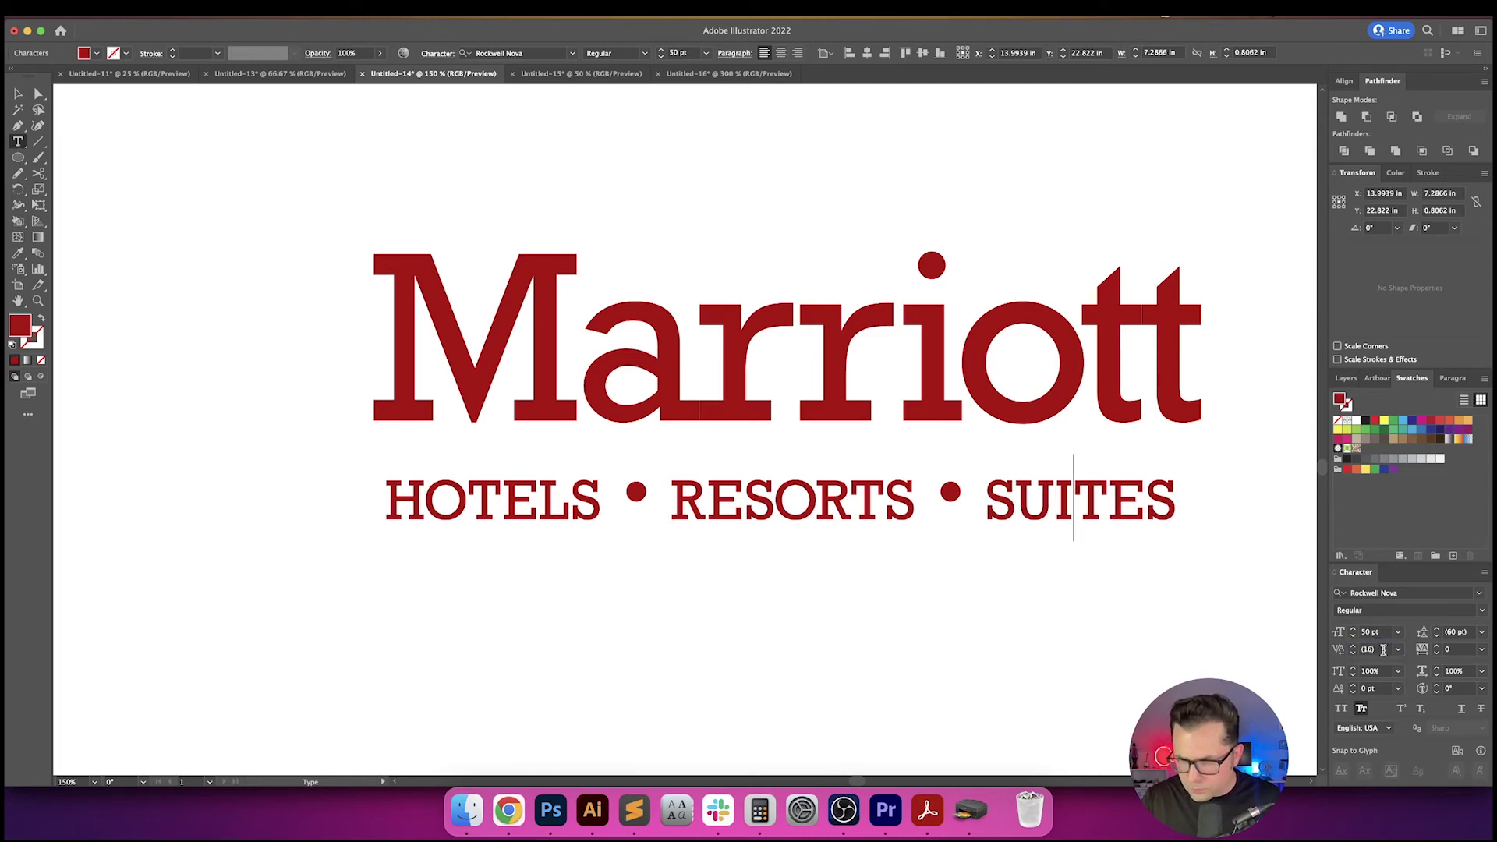
pyautogui.press('Right')
pyautogui.press('Right')
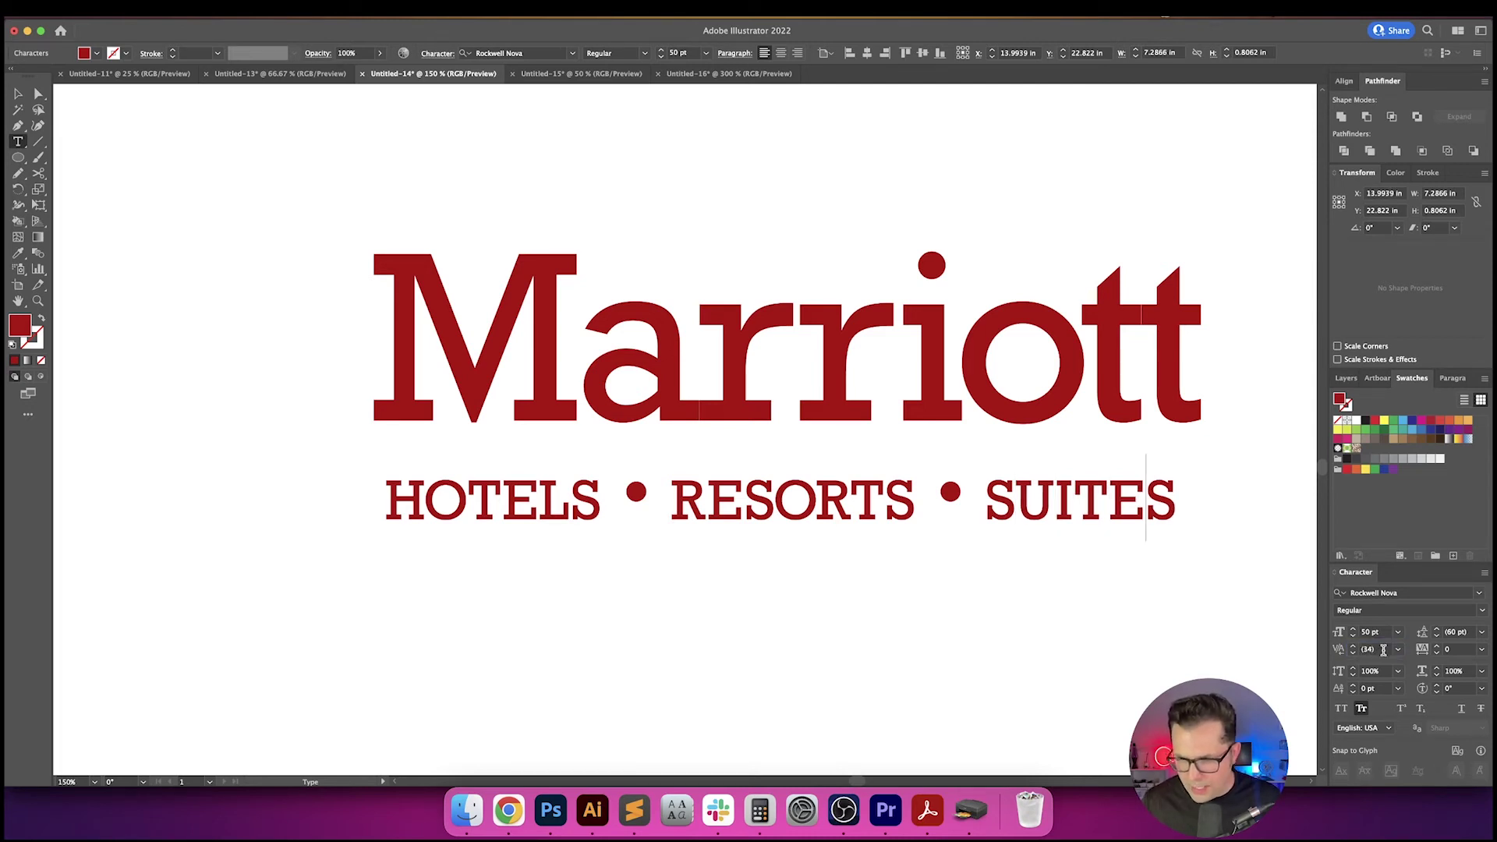
pyautogui.click(1383, 649)
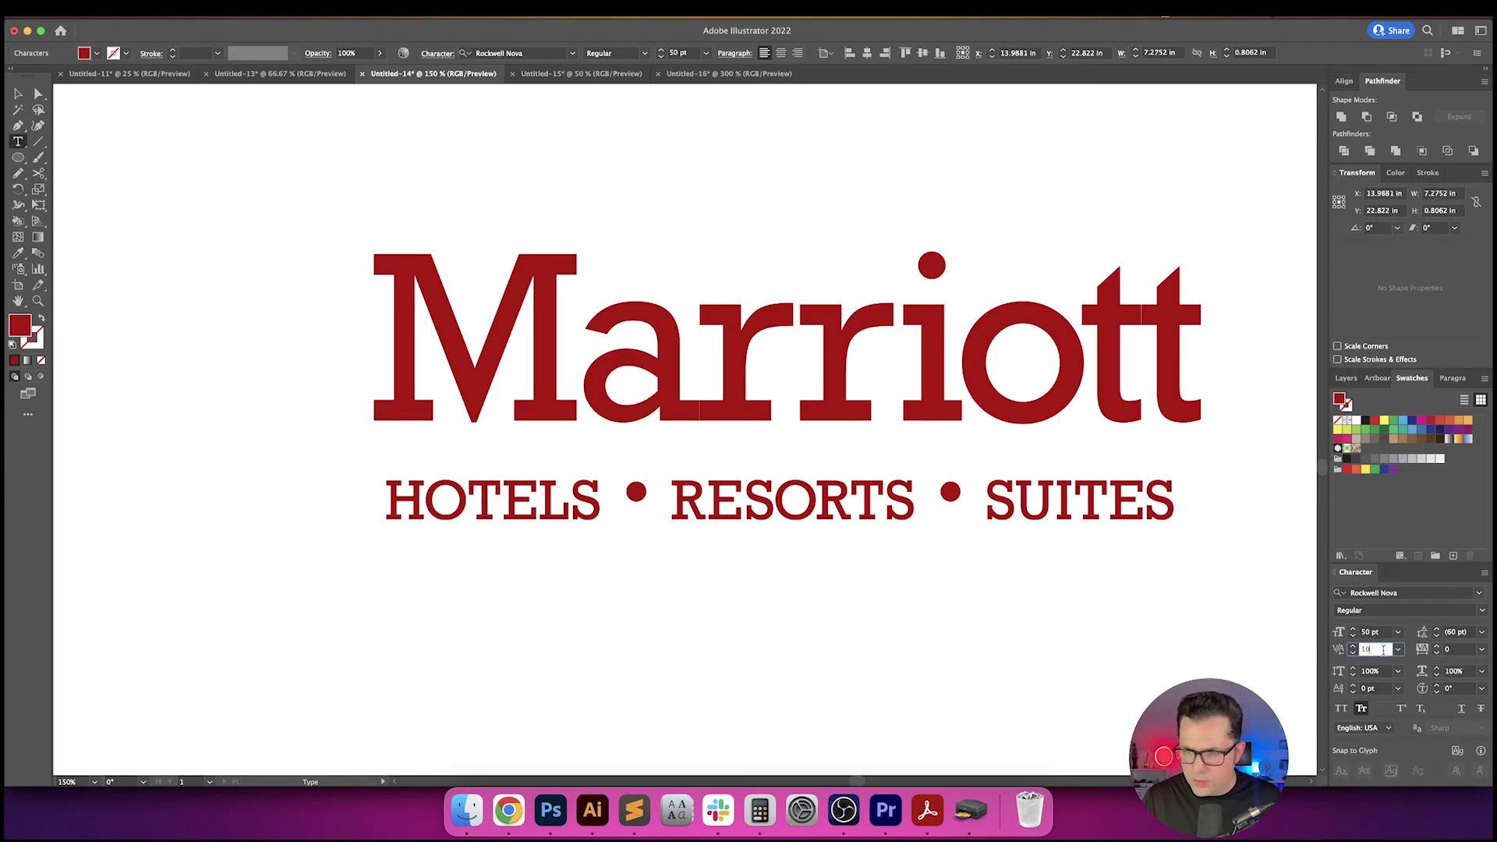
pyautogui.write('-20')
pyautogui.press('Return')
# - Lower the bullet between RESORTS and SUITES with a baseline shift of -5 pt
pyautogui.press('Left')
pyautogui.press('Left')
pyautogui.hotkey('shift', 'Left')
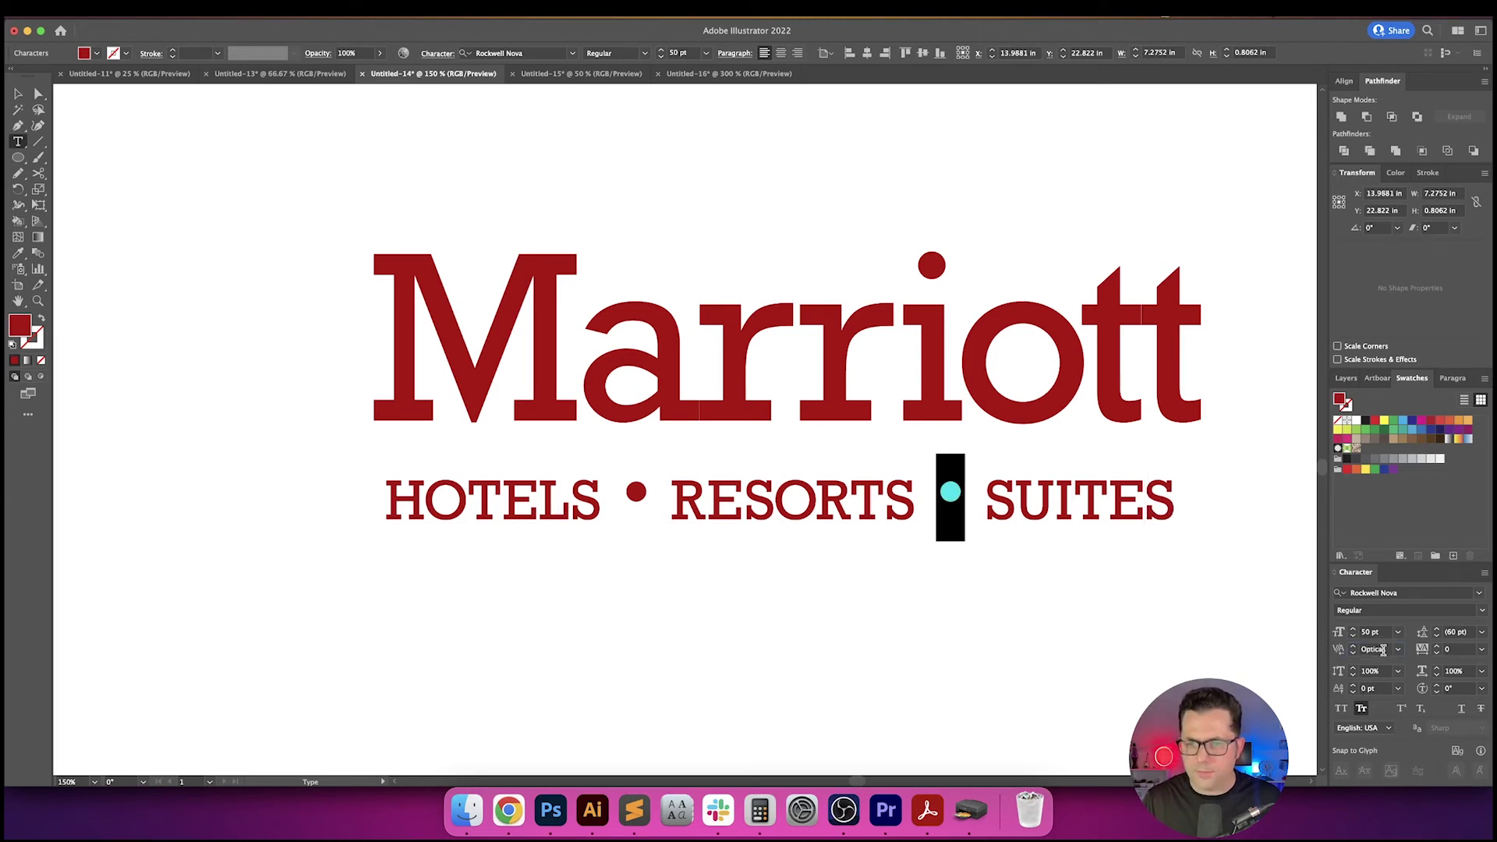
pyautogui.click(1372, 688)
pyautogui.press('Down')
pyautogui.press('Down')
pyautogui.press('Down')
pyautogui.press('Down')
pyautogui.press('Down')
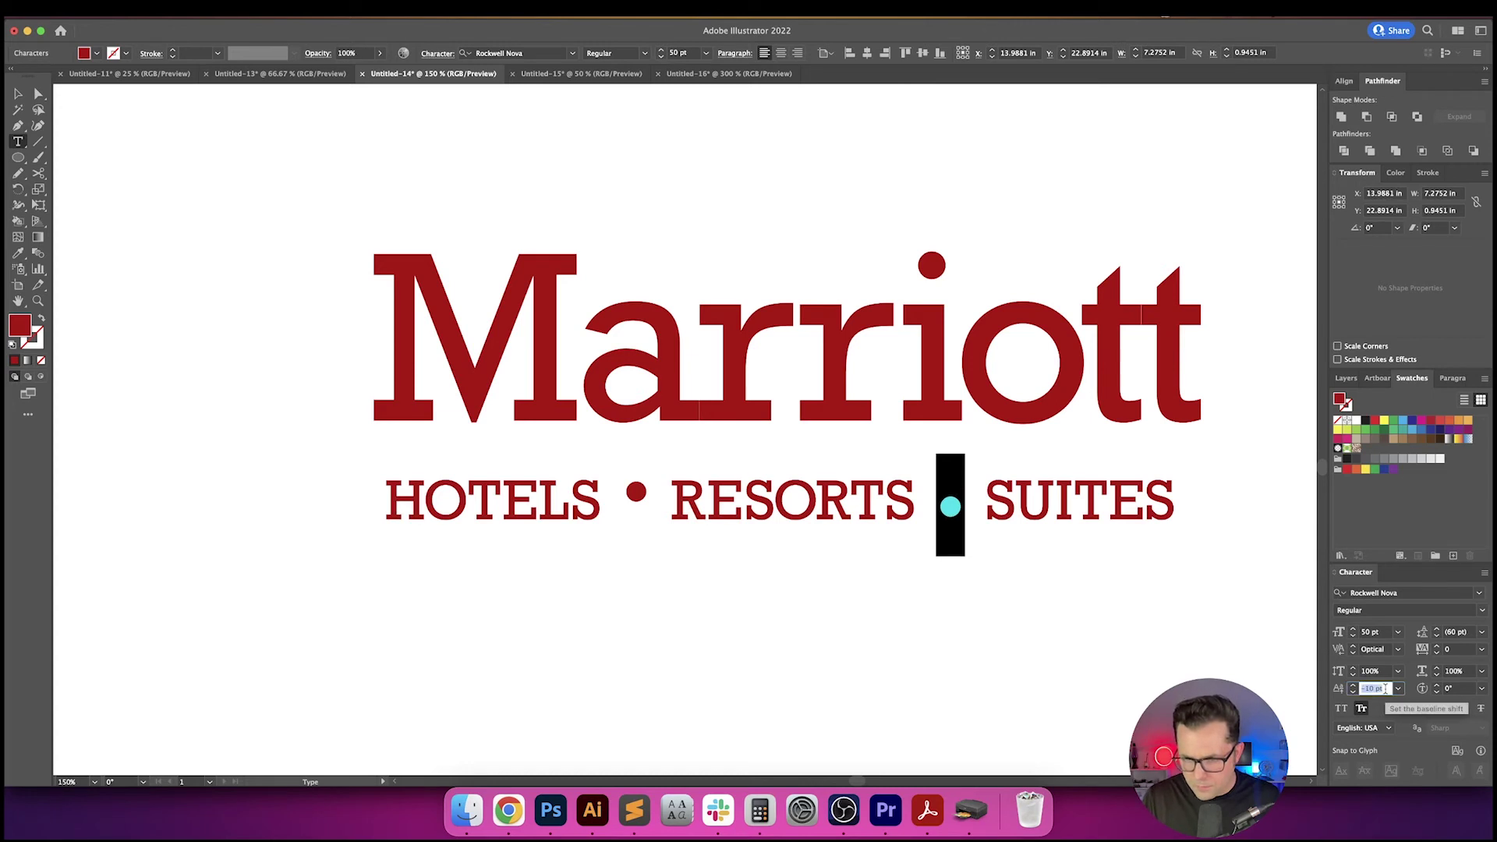
pyautogui.press('Return')
# - Give the bullet between HOTELS and RESORTS a baseline shift of -5 pt and finish editing the tagline
pyautogui.press('Left')
pyautogui.press('Left')
pyautogui.press('Left')
pyautogui.press('Left')
pyautogui.press('Left')
pyautogui.press('Left')
pyautogui.press('Left')
pyautogui.press('Left')
pyautogui.press('Left')
pyautogui.press('Left')
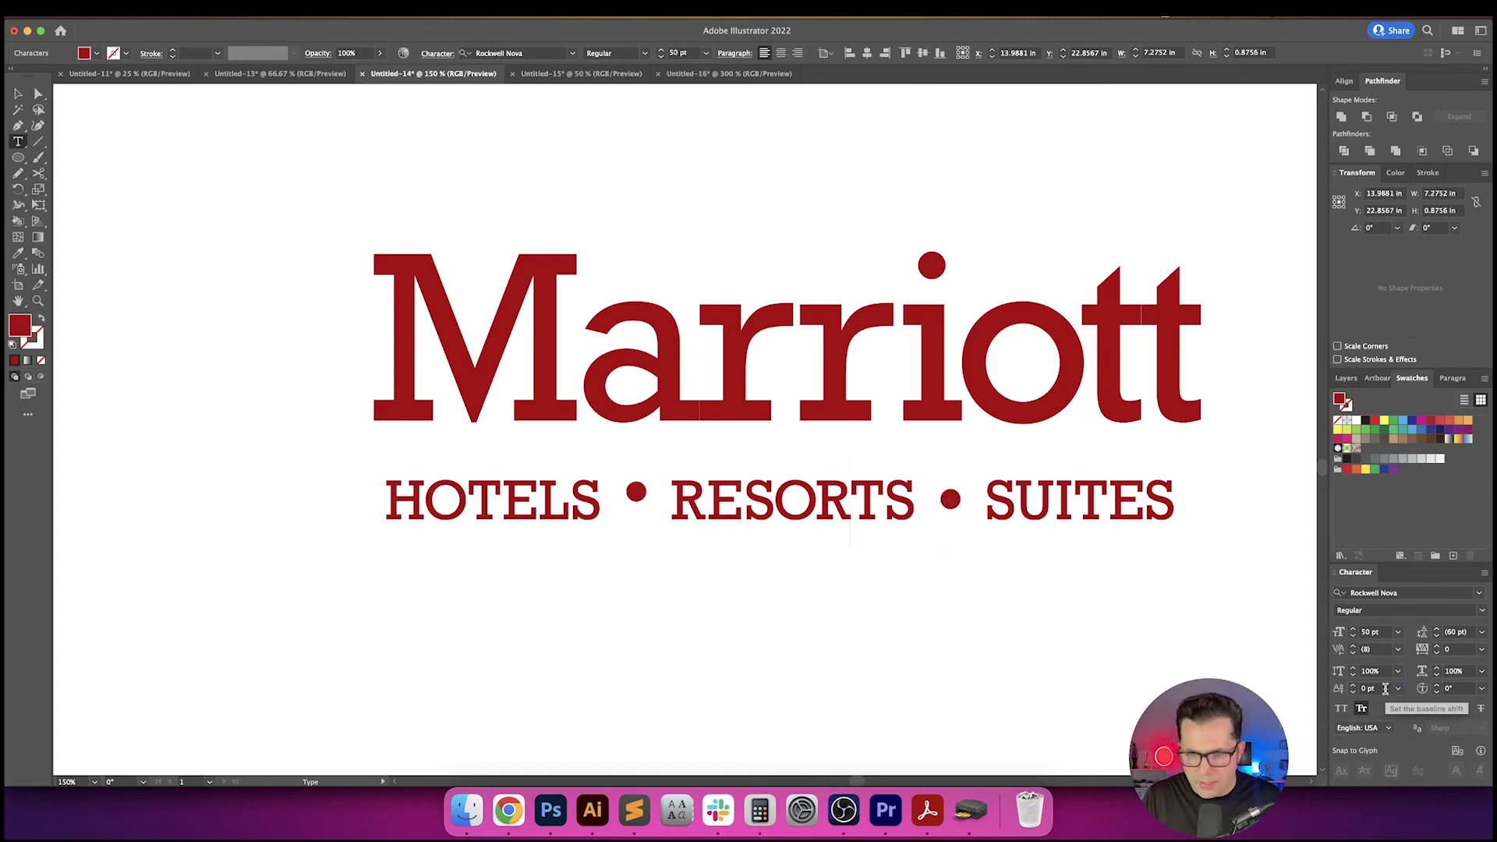
pyautogui.hotkey('shift', 'Left')
pyautogui.click(1385, 689)
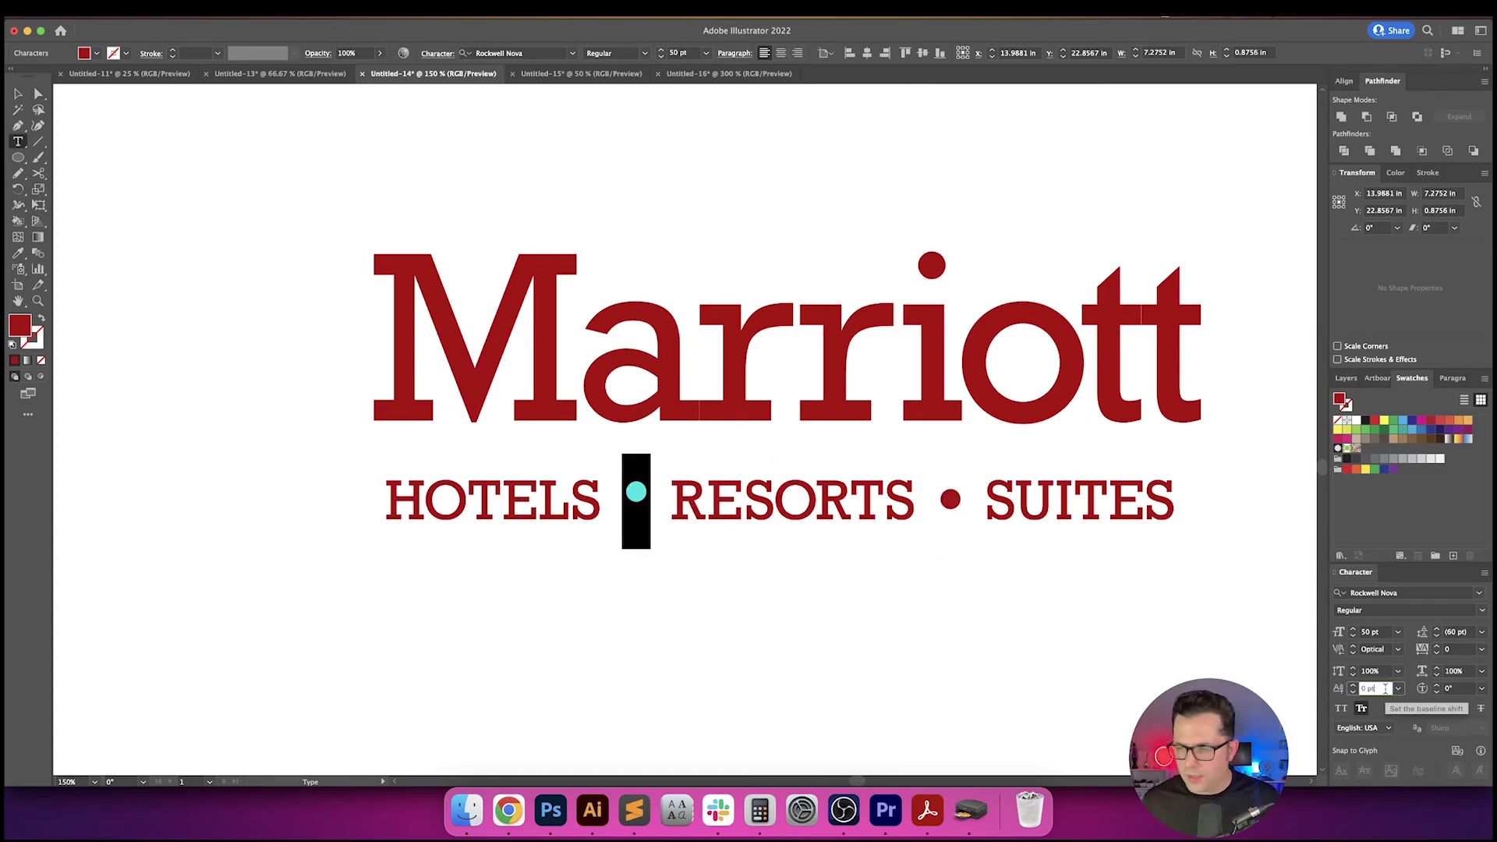
pyautogui.write('-5')
pyautogui.press('Return')
pyautogui.press('Escape')
pyautogui.click(949, 695)
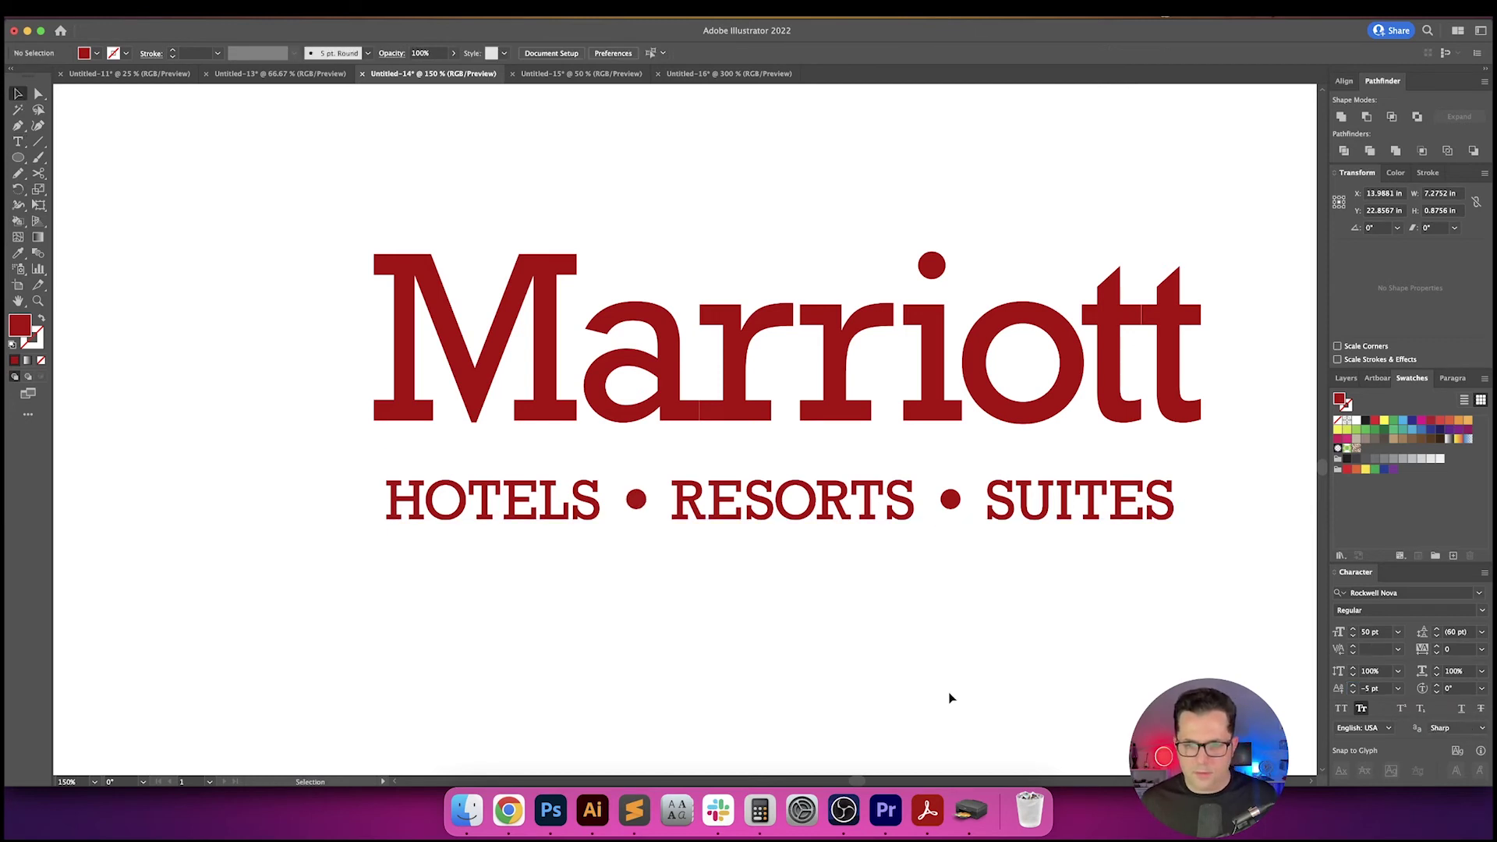
# - Convert the HOTELS • RESORTS • SUITES tagline under the new wordmark to outlines
pyautogui.press('super+minus')
pyautogui.moveTo(913, 593); pyautogui.dragTo(726, 657)
pyautogui.click(698, 550)
pyautogui.click(725, 596)
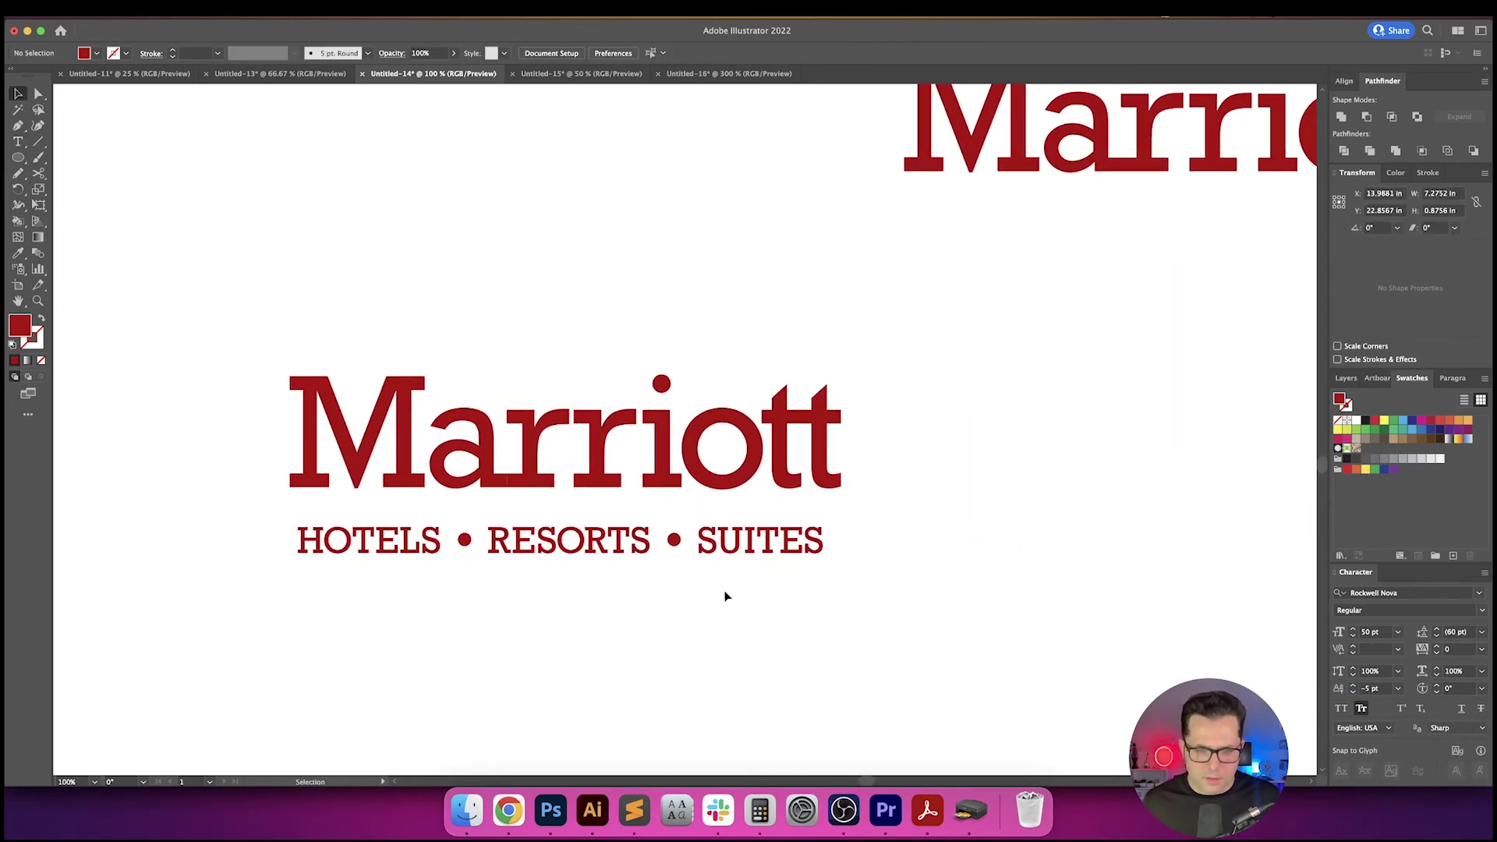
pyautogui.moveTo(701, 606); pyautogui.dragTo(707, 606)
pyautogui.click(722, 544)
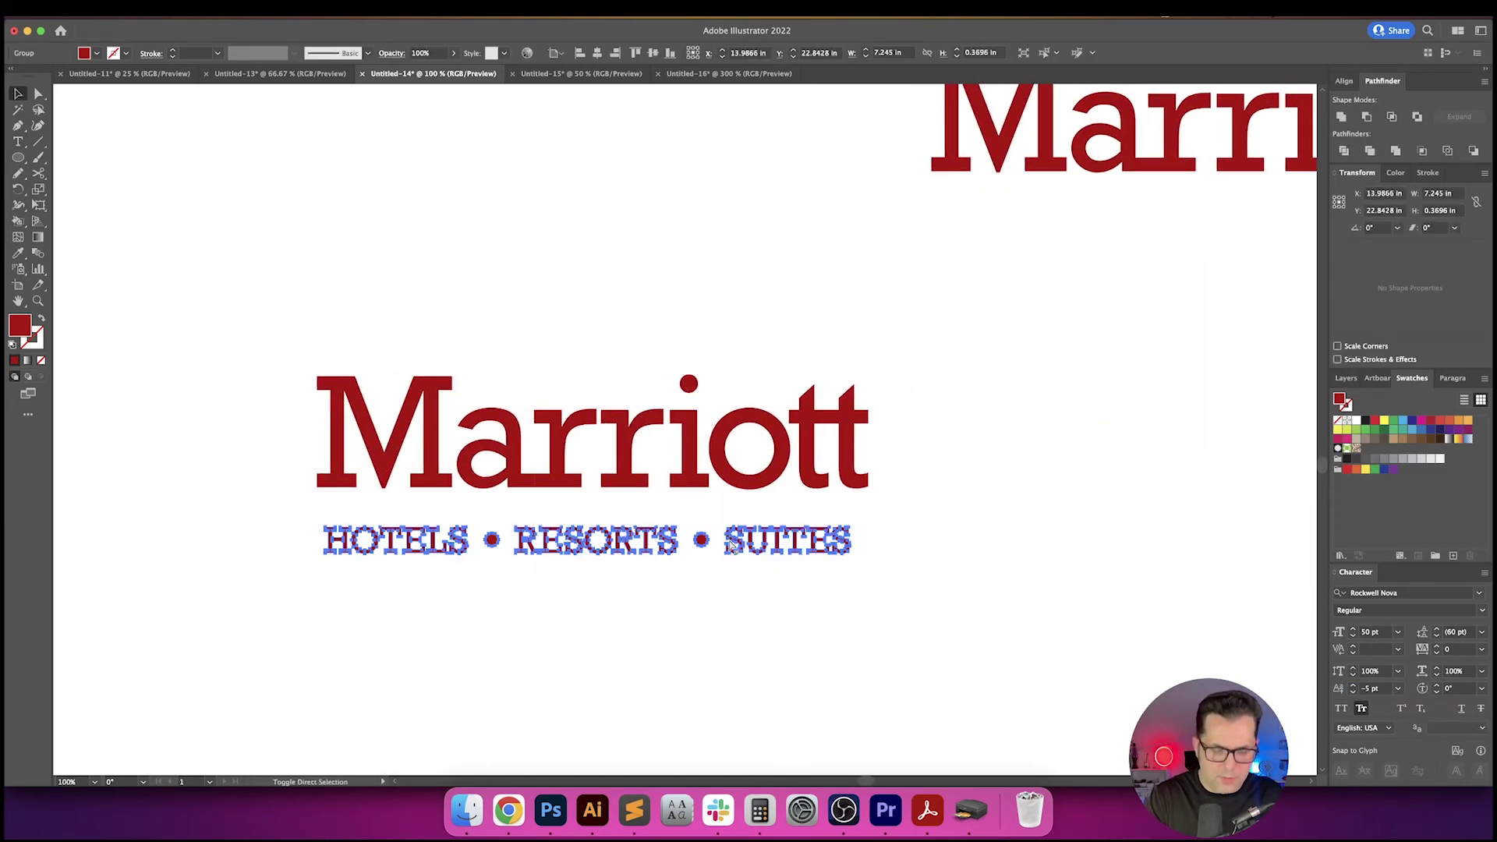
pyautogui.click(892, 605)
pyautogui.moveTo(892, 604); pyautogui.dragTo(909, 626)
# - Convert the Marriott wordmark above the outlined tagline to outlines
pyautogui.click(845, 507)
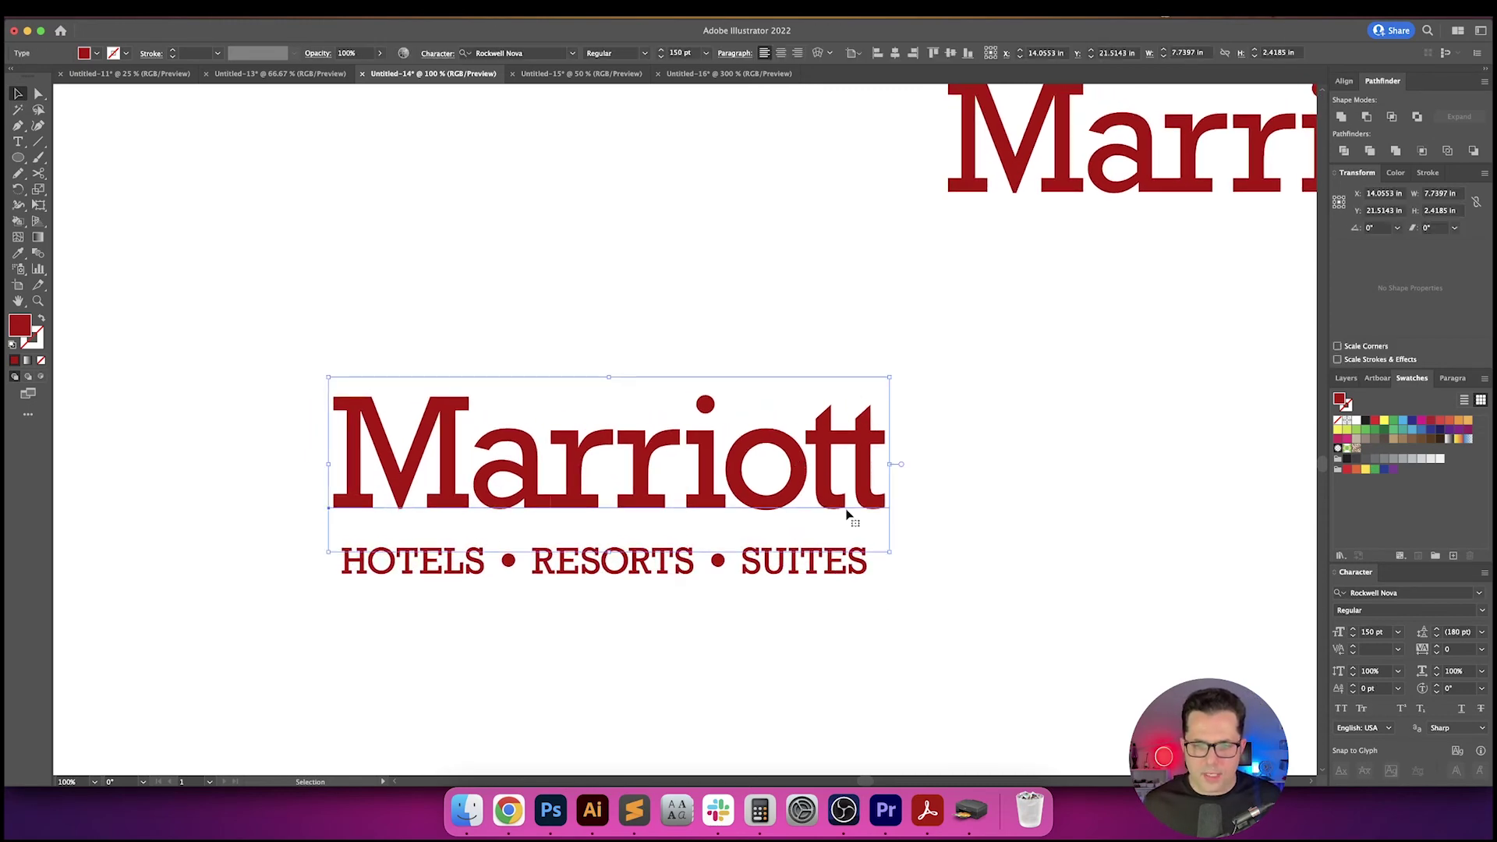
pyautogui.scroll(-1, 845, 506)
pyautogui.moveTo(903, 561); pyautogui.dragTo(1256, 474)
pyautogui.moveTo(1084, 417); pyautogui.dragTo(493, 417)
pyautogui.click(739, 471)
pyautogui.moveTo(739, 425); pyautogui.dragTo(548, 431)
pyautogui.moveTo(767, 274); pyautogui.dragTo(411, 507)
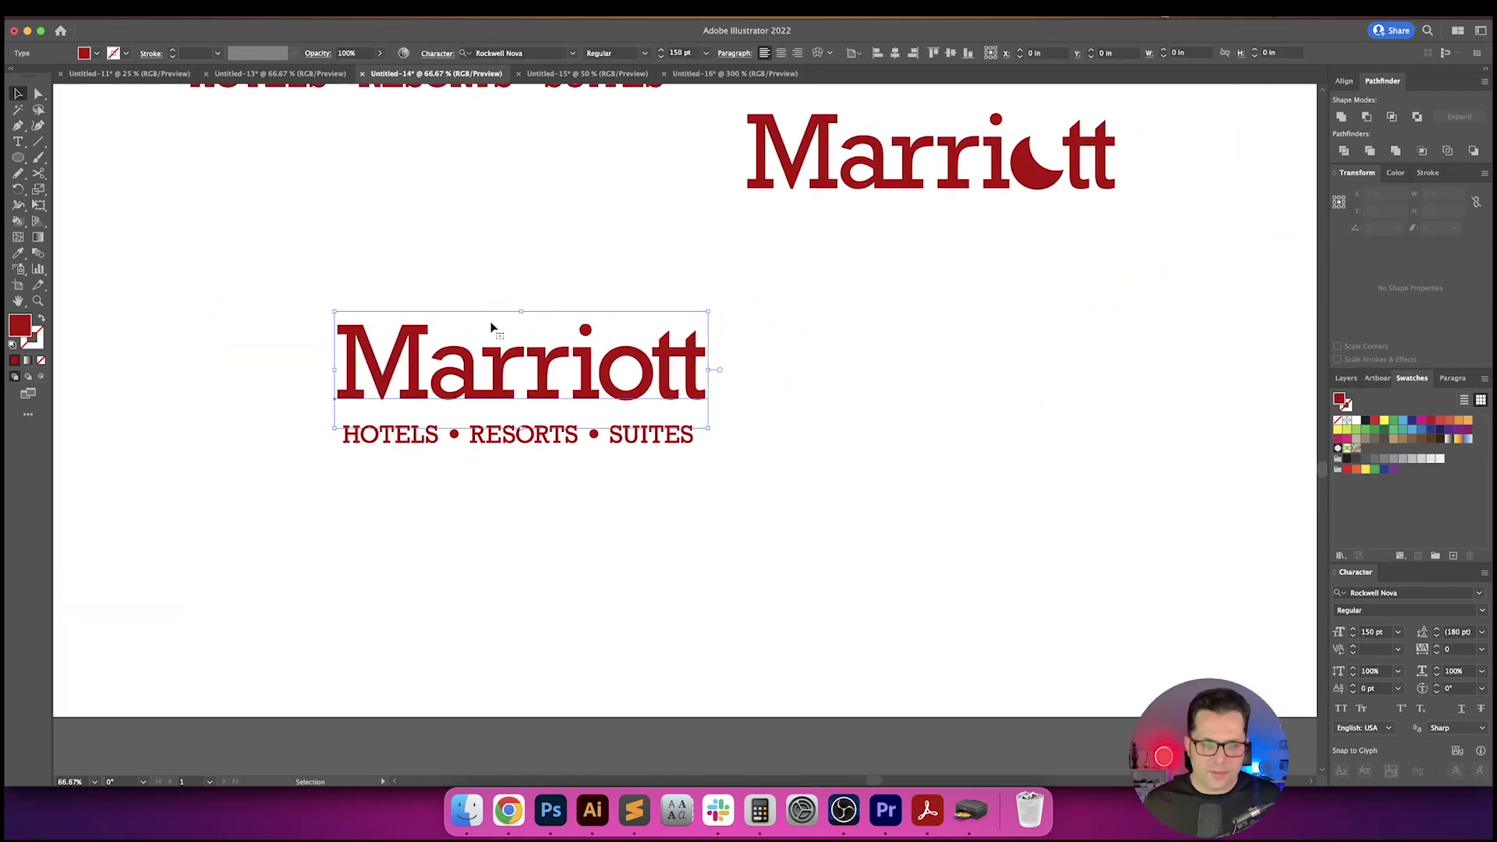
pyautogui.press('super+shift+o')
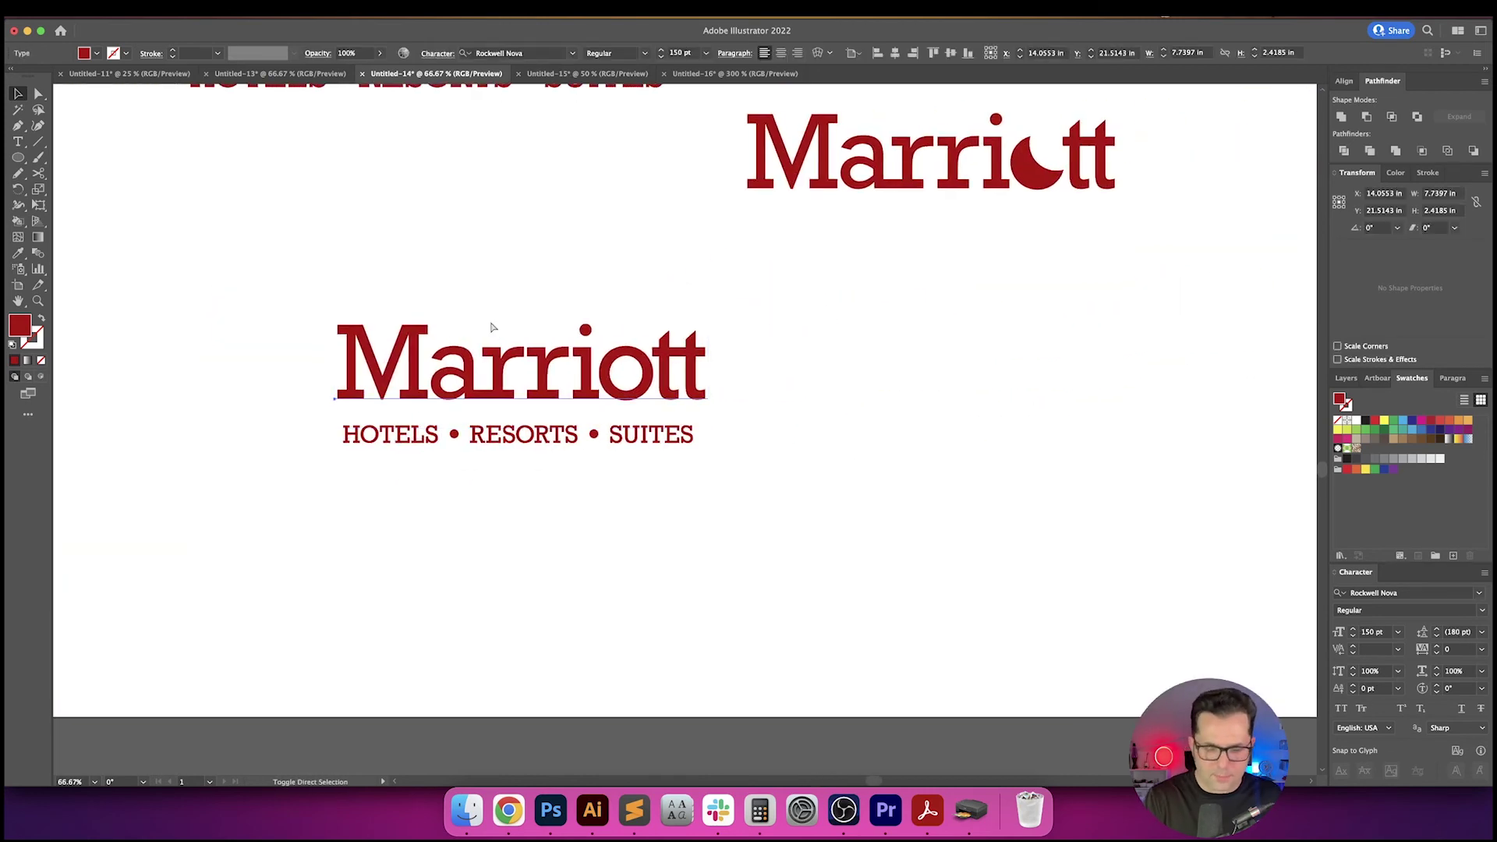
# - Align the outlined wordmark and its tagline to each other on their horizontal centers
pyautogui.moveTo(480, 297); pyautogui.dragTo(561, 327)
pyautogui.moveTo(383, 272); pyautogui.dragTo(885, 545)
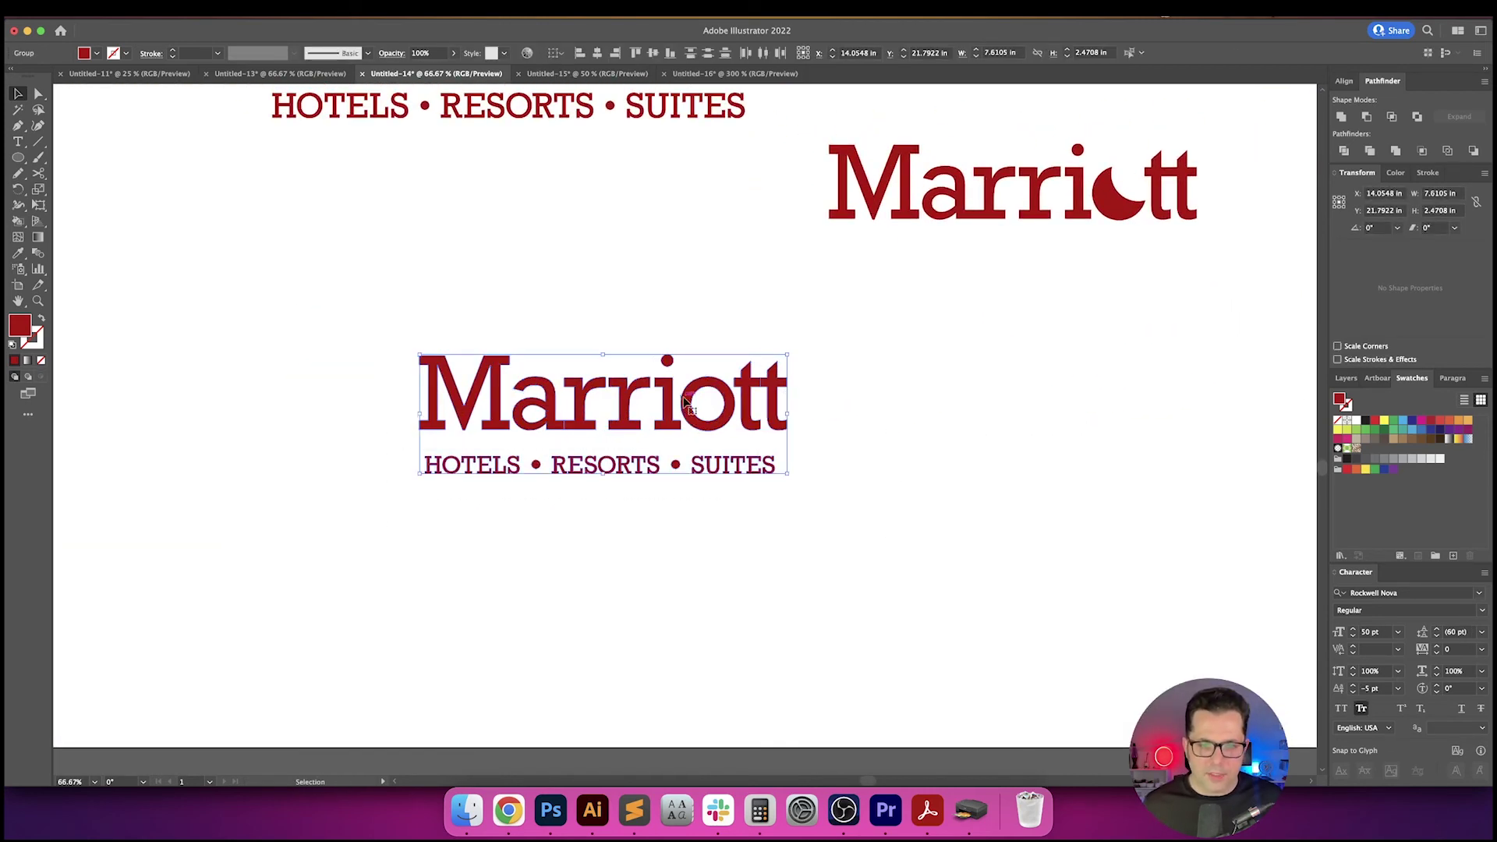
pyautogui.click(601, 53)
pyautogui.click(706, 332)
# - With the wordmark as key object, try vertical spacings of 0.0625 in and 0.25 in between it and the tagline
pyautogui.hscroll(-2, 709, 341)
pyautogui.scroll(1, 708, 342)
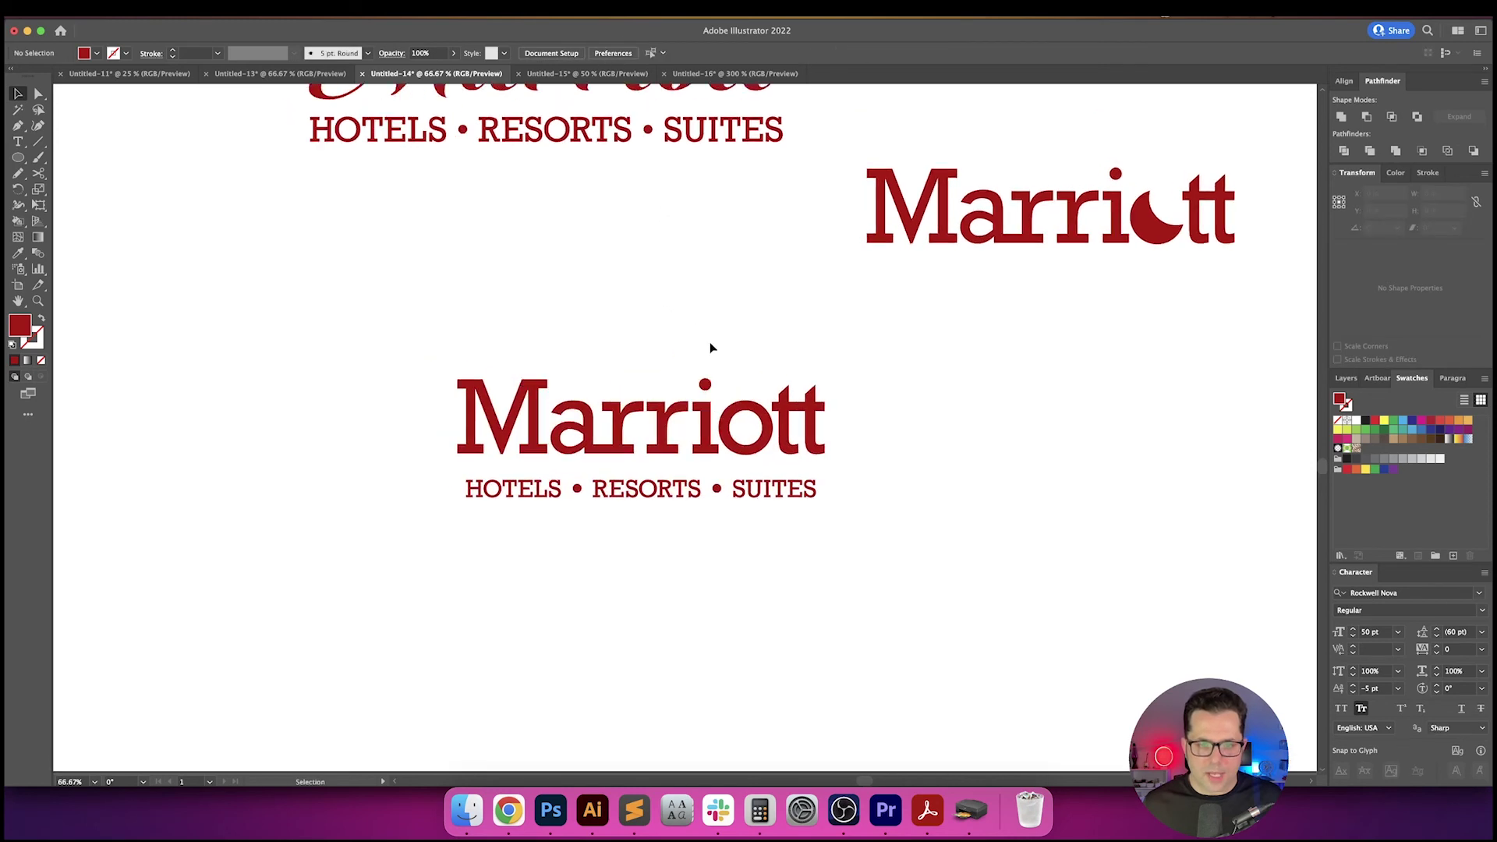
pyautogui.moveTo(890, 350); pyautogui.dragTo(544, 627)
pyautogui.click(751, 428)
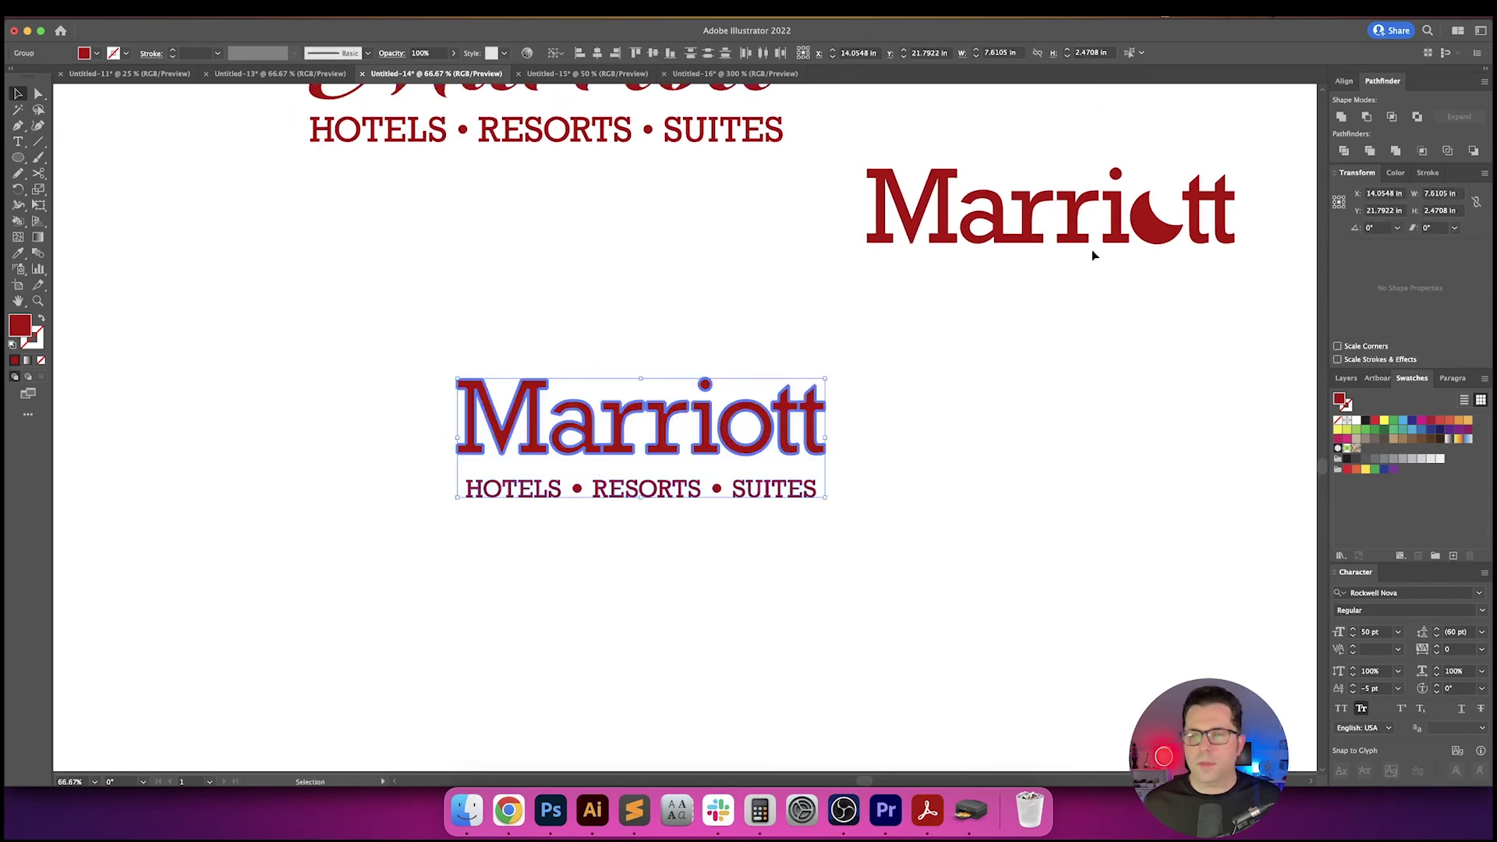
pyautogui.click(1344, 81)
pyautogui.moveTo(969, 350); pyautogui.dragTo(671, 522)
pyautogui.click(713, 444)
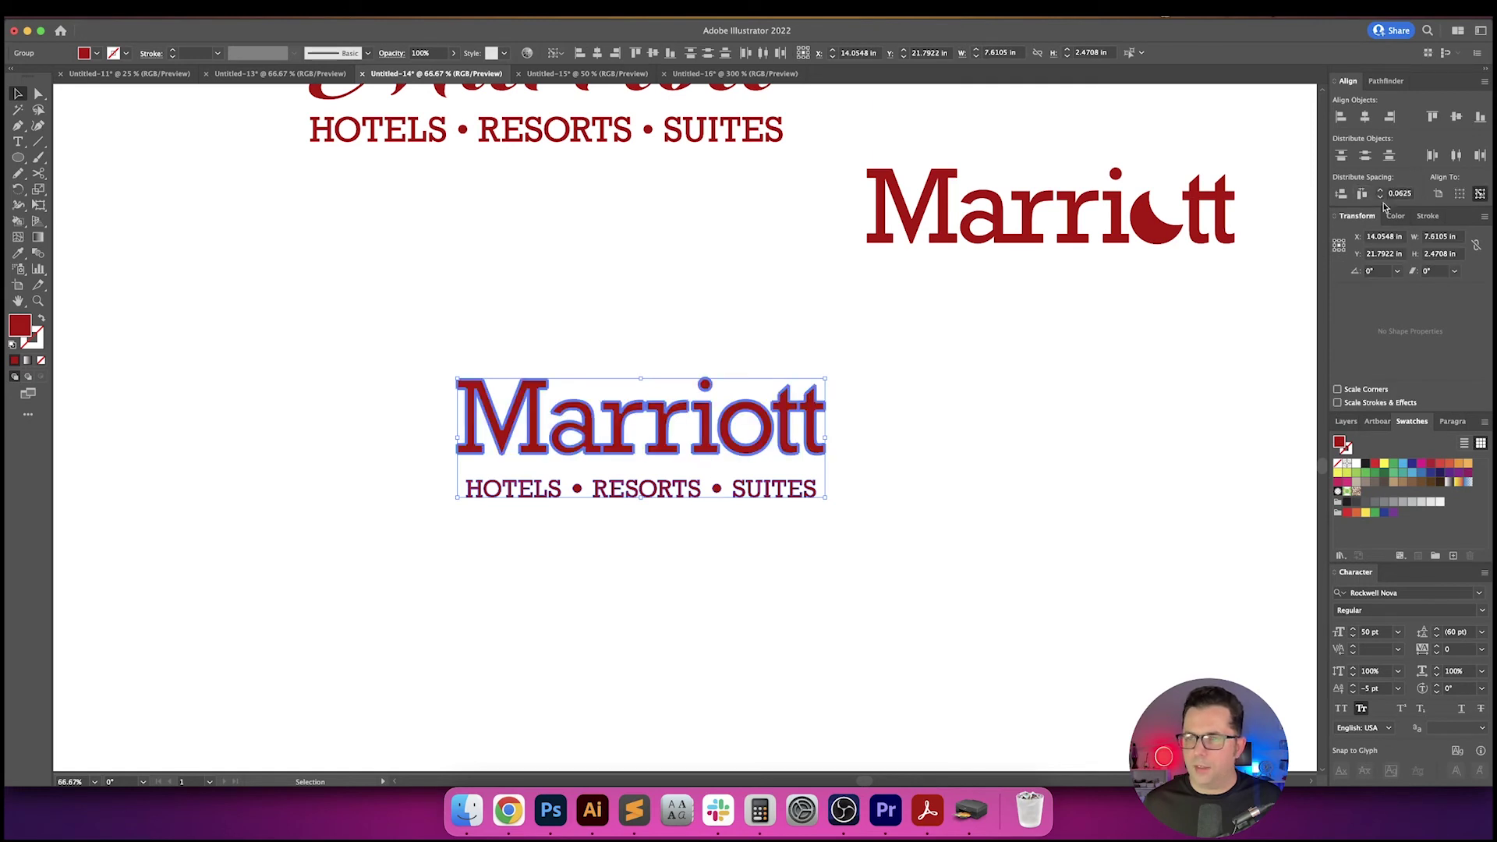
pyautogui.click(1340, 193)
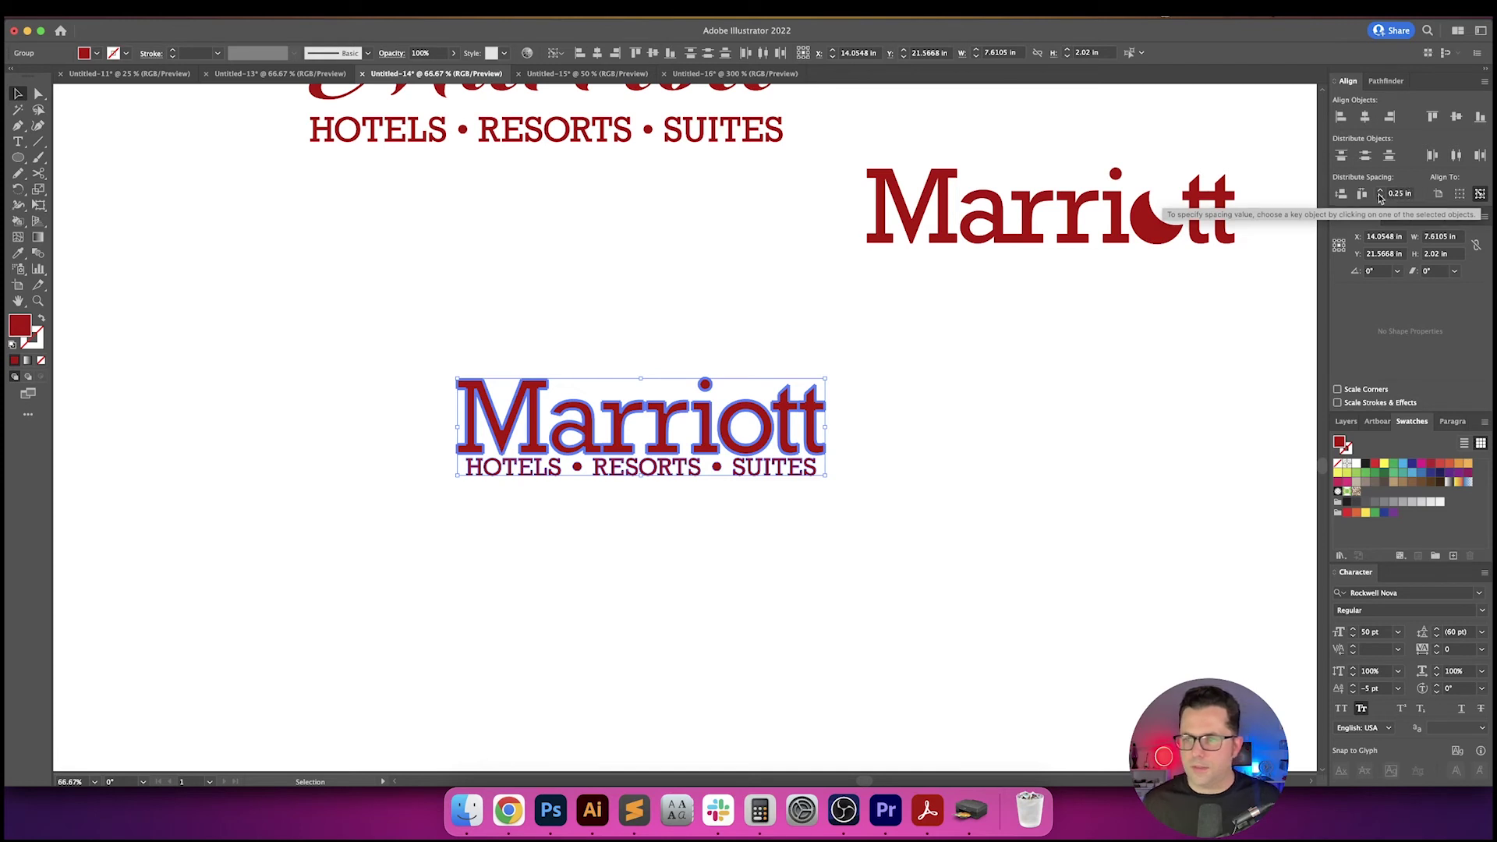
pyautogui.click(1341, 193)
pyautogui.click(971, 484)
# - Distribute the wordmark and tagline vertically with 0.5 in spacing, using the wordmark as key object
pyautogui.click(651, 421)
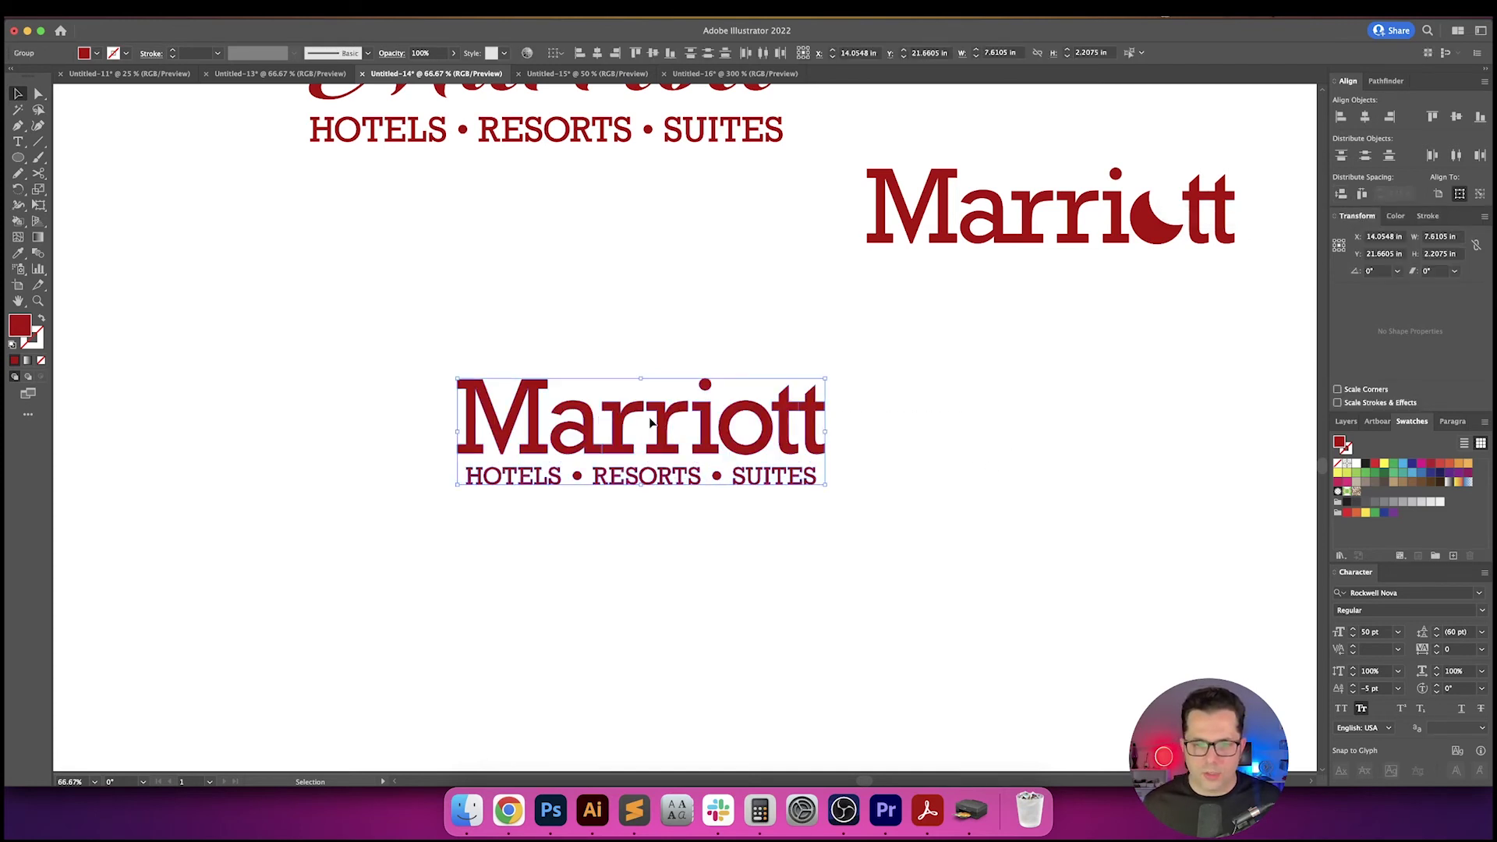
pyautogui.click(660, 425)
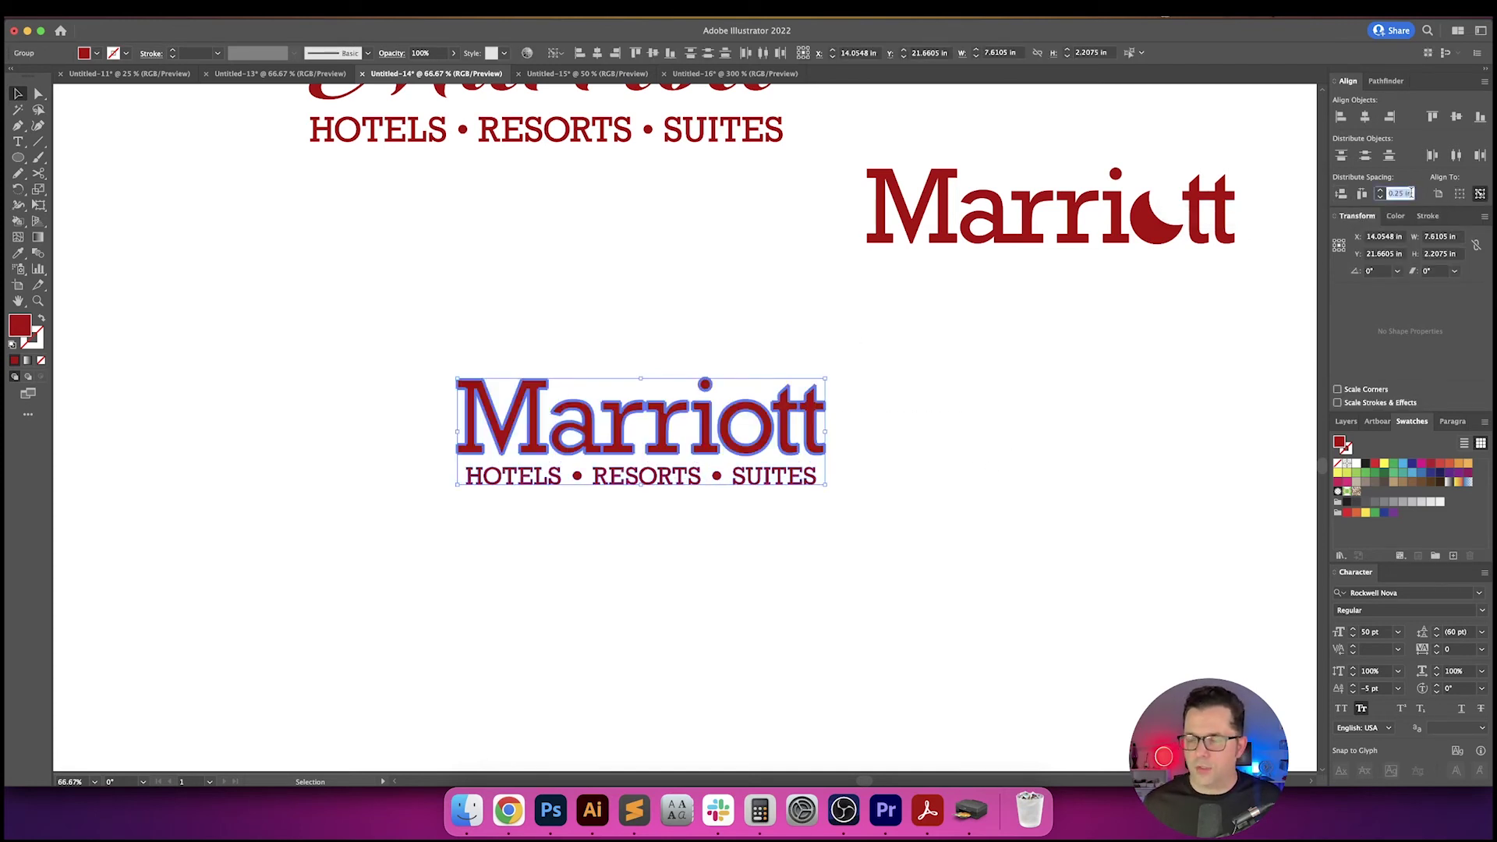
pyautogui.click(1341, 196)
pyautogui.click(1016, 575)
pyautogui.moveTo(1016, 575); pyautogui.dragTo(938, 602)
pyautogui.hscroll(-3, 903, 574)
pyautogui.moveTo(855, 566); pyautogui.dragTo(747, 549)
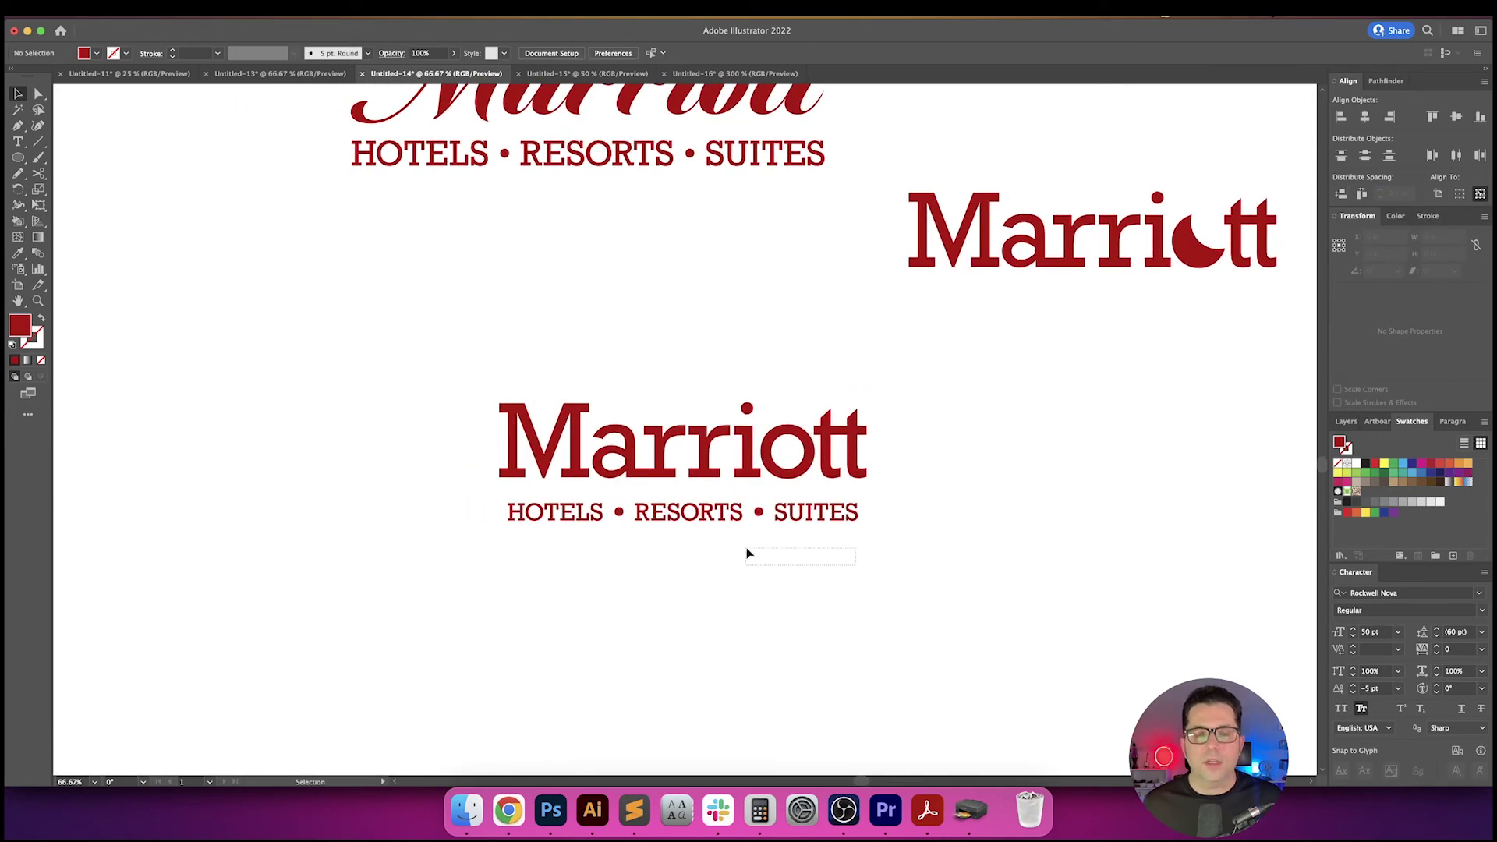
# - Constrain the proportions and set the outlined wordmark's width to 8 in
pyautogui.moveTo(601, 512); pyautogui.dragTo(600, 511)
pyautogui.click(606, 455)
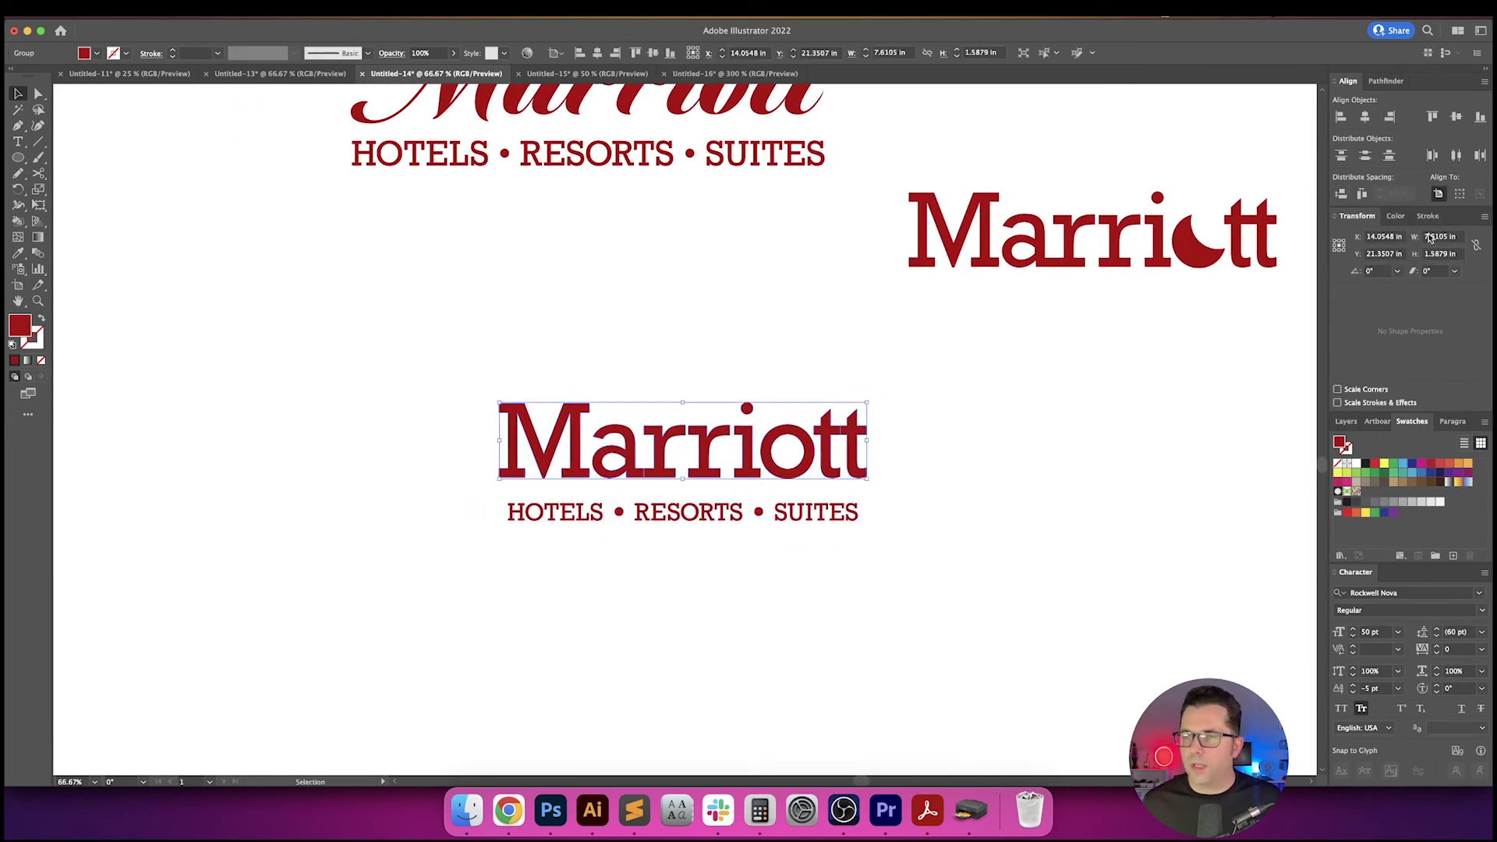
pyautogui.click(1475, 244)
pyautogui.click(1452, 236)
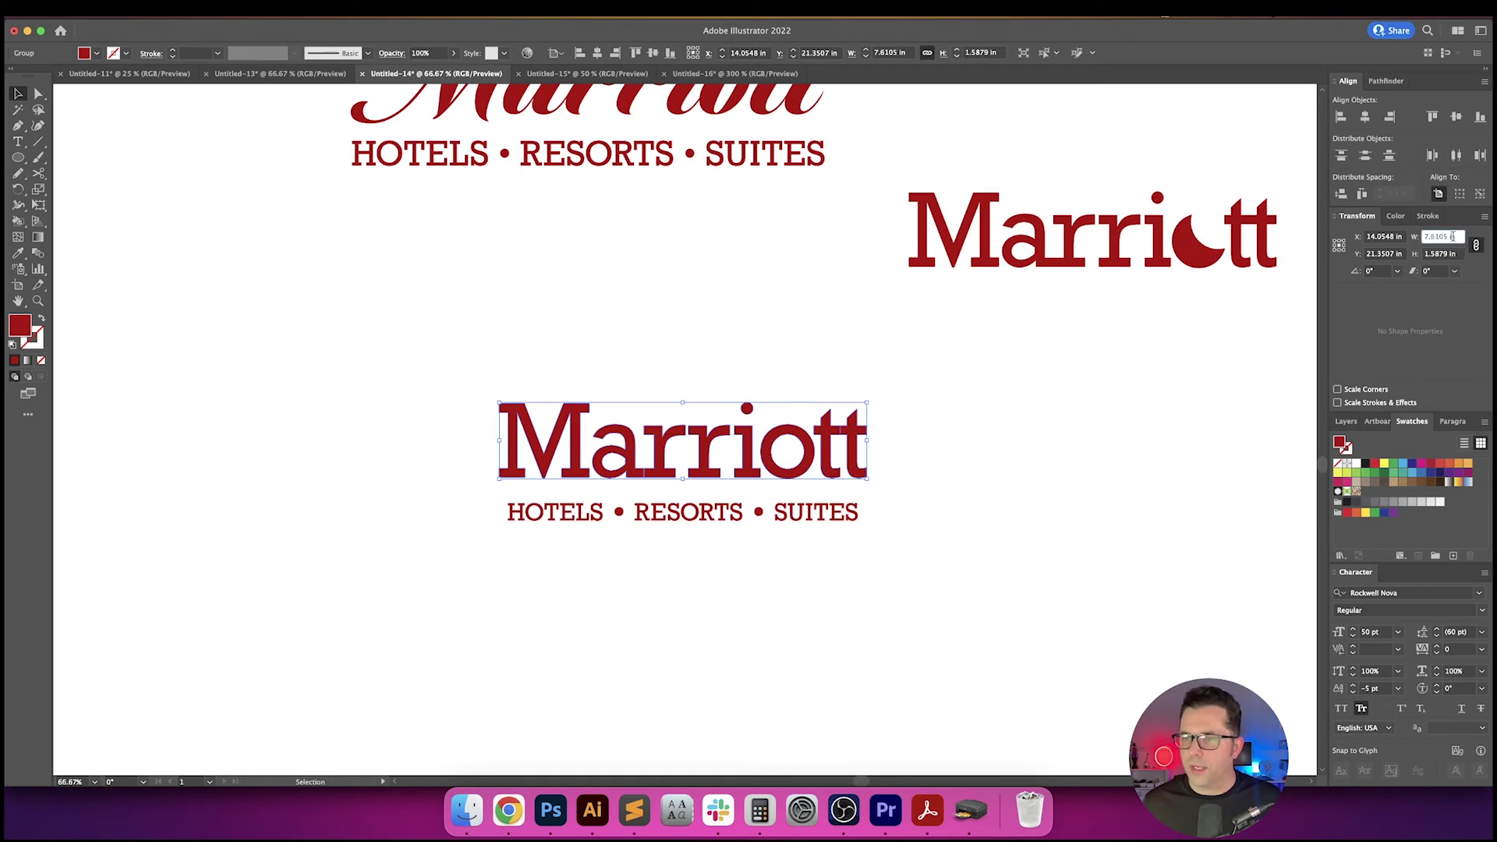
pyautogui.write('8')
pyautogui.press('Return')
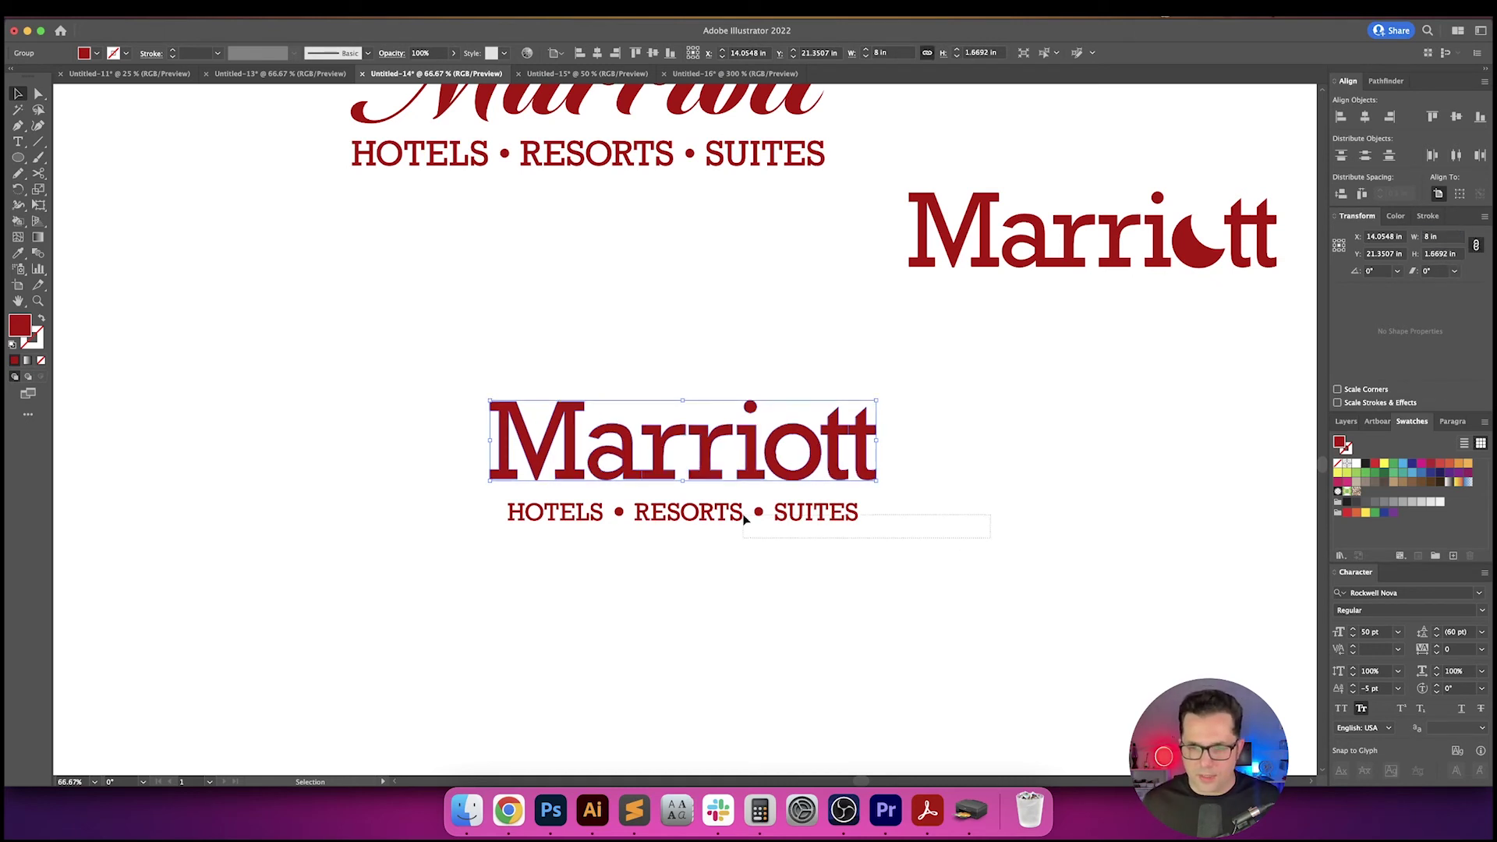
# - Scale the tagline proportionally to a width of 7 in
pyautogui.moveTo(744, 518); pyautogui.dragTo(743, 516)
pyautogui.click(1455, 236)
pyautogui.write('7')
pyautogui.press('Return')
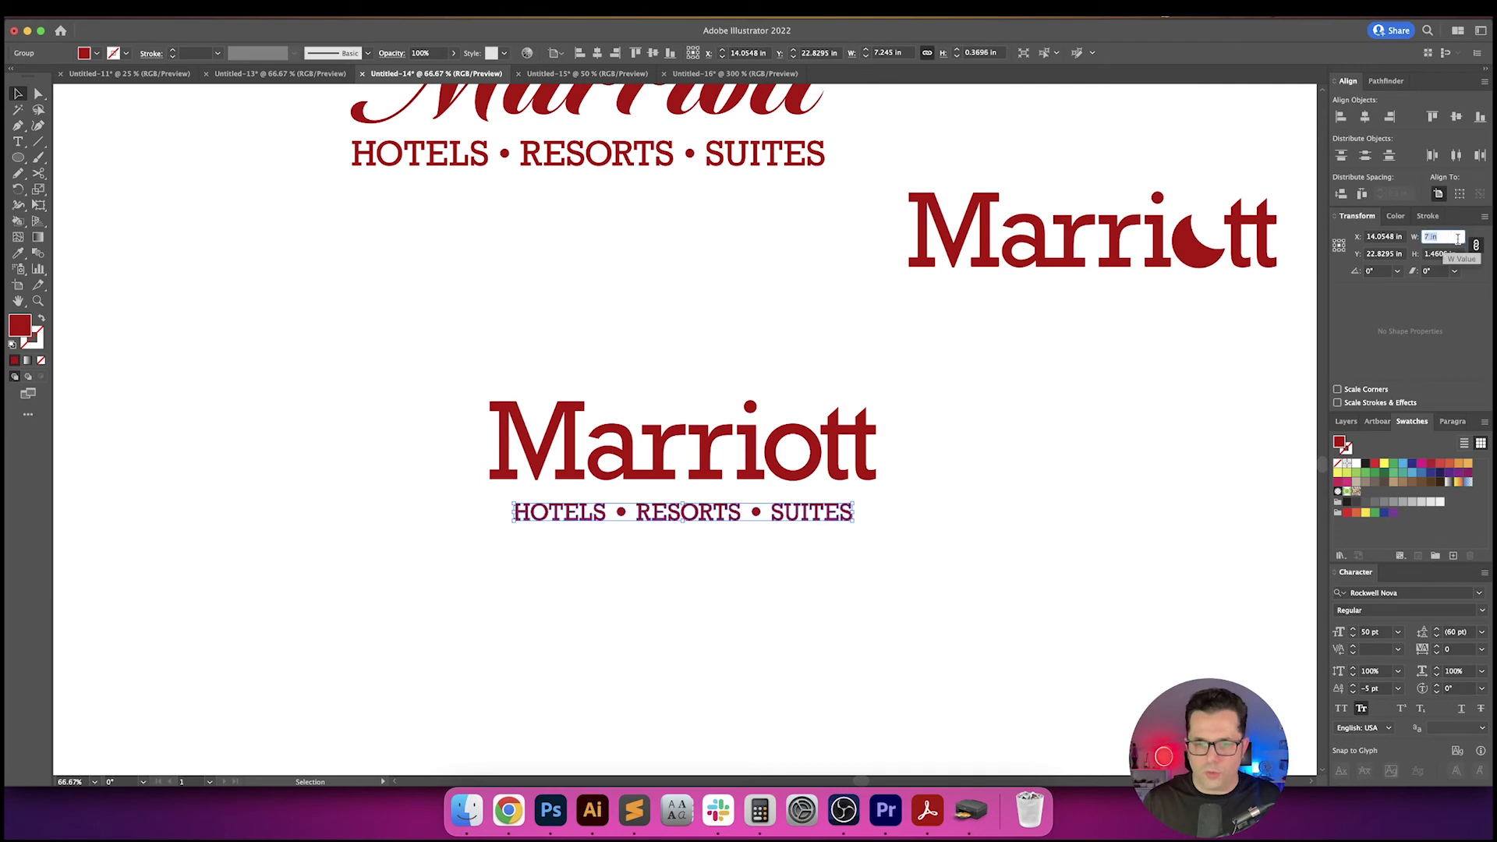
# - Try a tagline width of 6 in, and return it to 7 in
pyautogui.write('6')
pyautogui.press('Return')
pyautogui.press('Up')
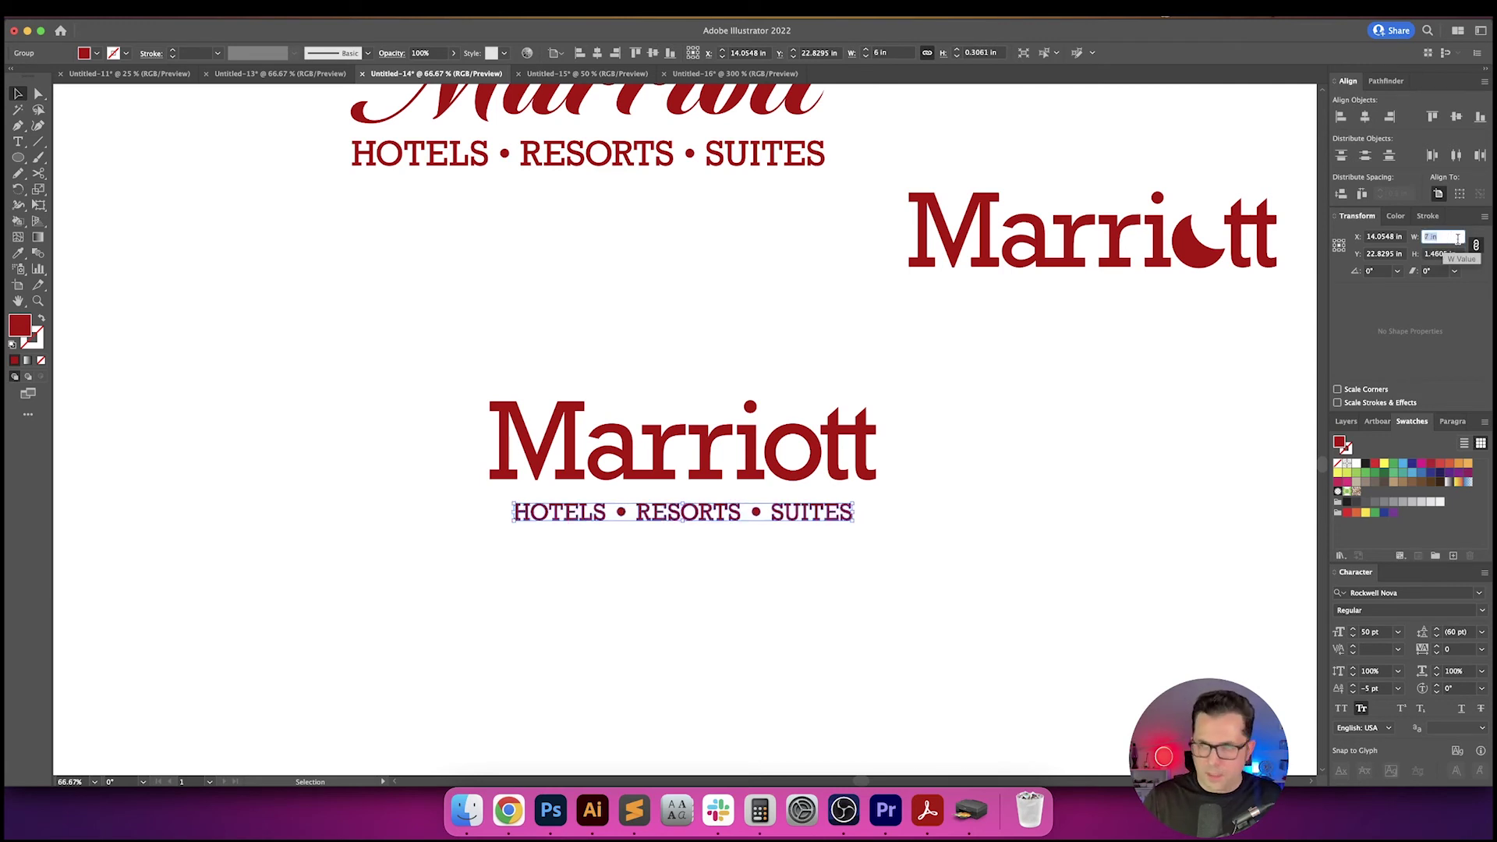
pyautogui.press('Return')
pyautogui.click(1122, 530)
# - Restore 0.5 in vertical spacing between the resized wordmark and tagline, keeping the wordmark as key object
pyautogui.scroll(1, 1084, 578)
pyautogui.moveTo(1009, 591); pyautogui.dragTo(436, 431)
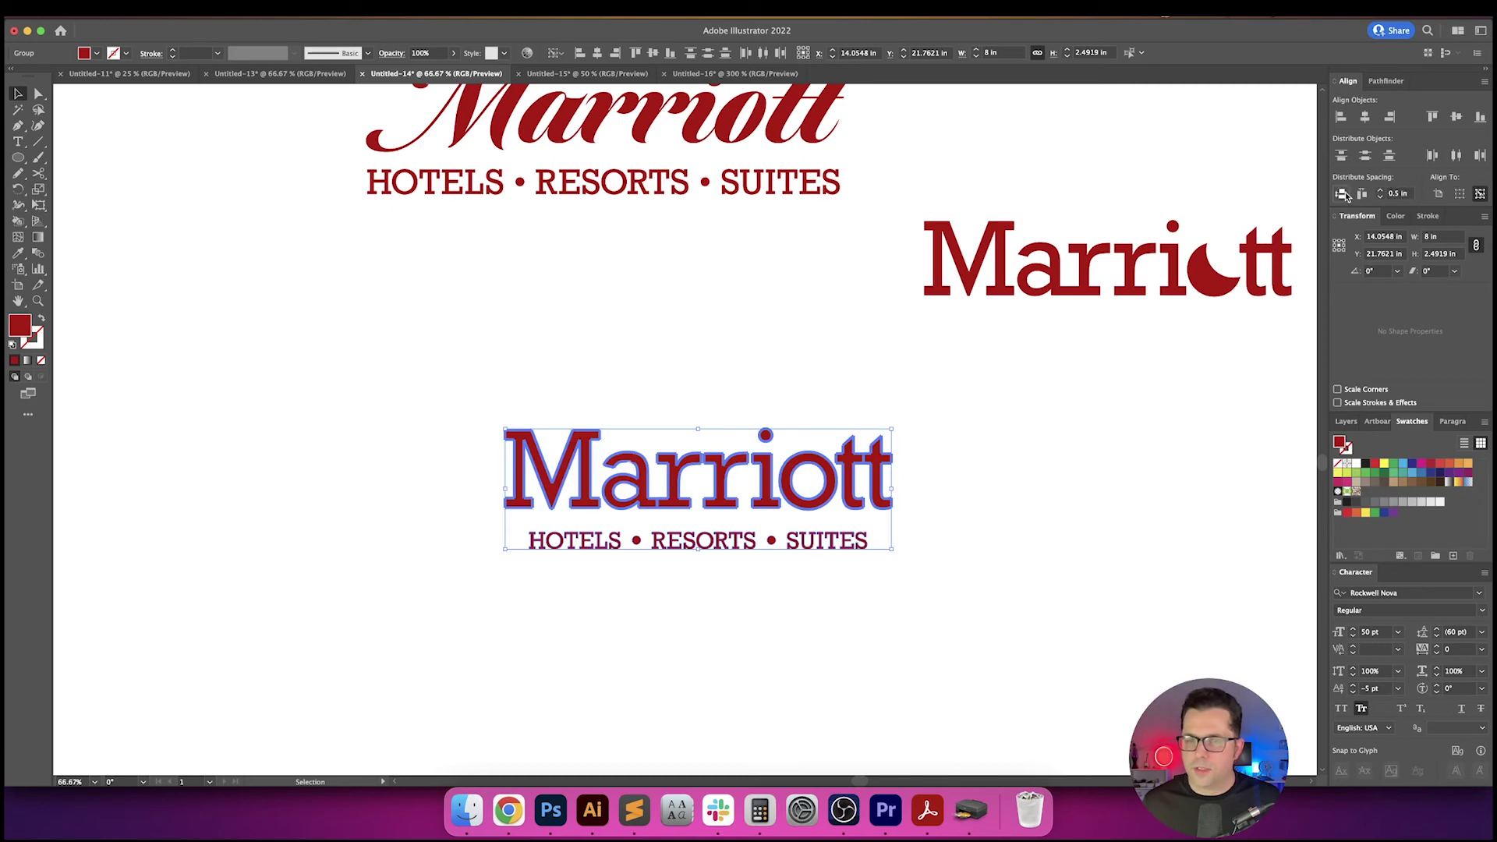
pyautogui.click(1153, 438)
pyautogui.hscroll(3, 1107, 437)
pyautogui.scroll(-2, 1087, 463)
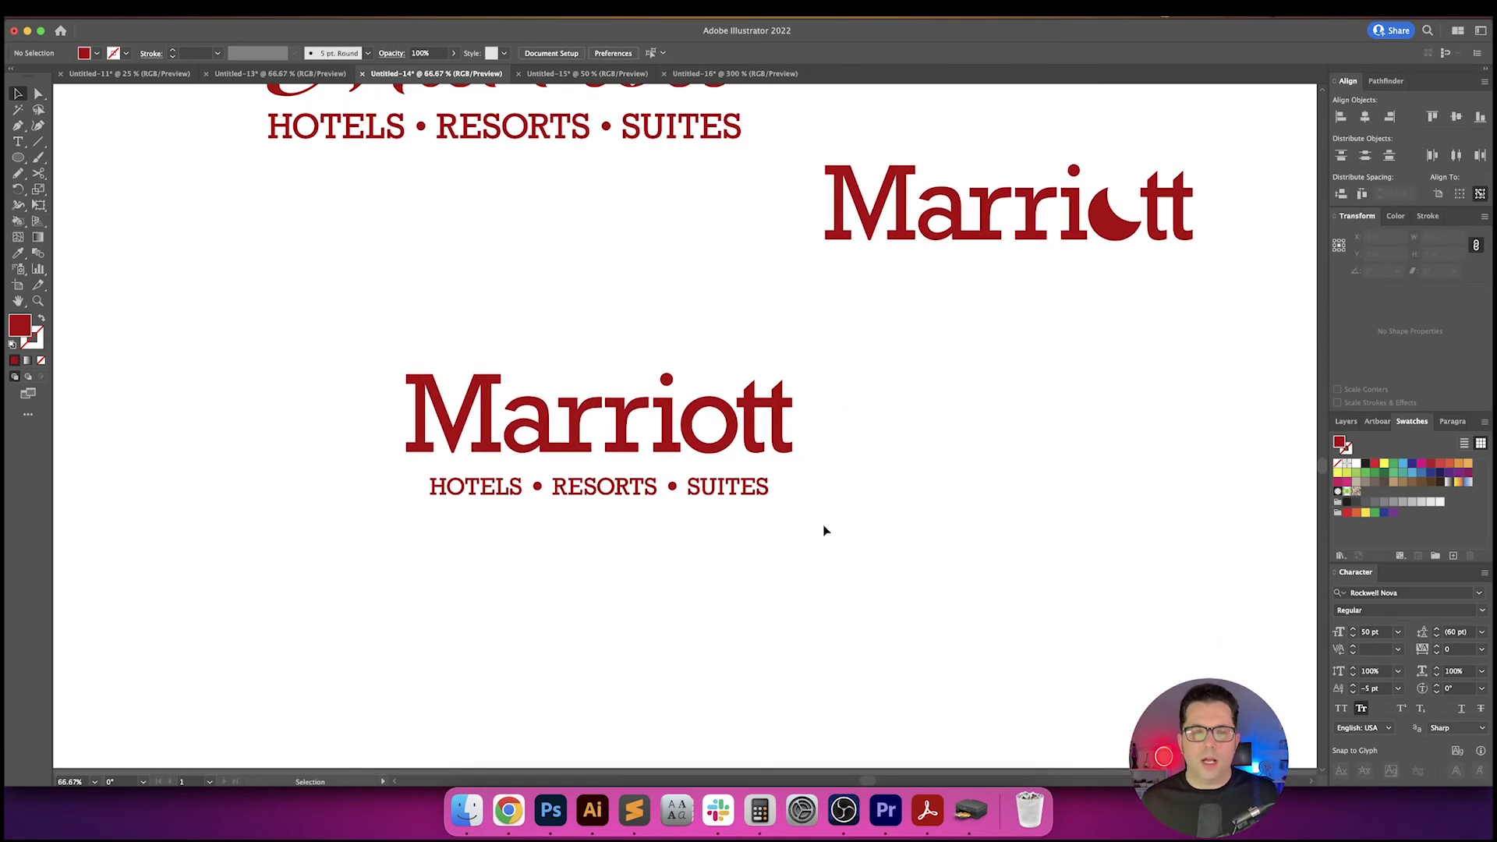
pyautogui.click(508, 810)
pyautogui.click(593, 810)
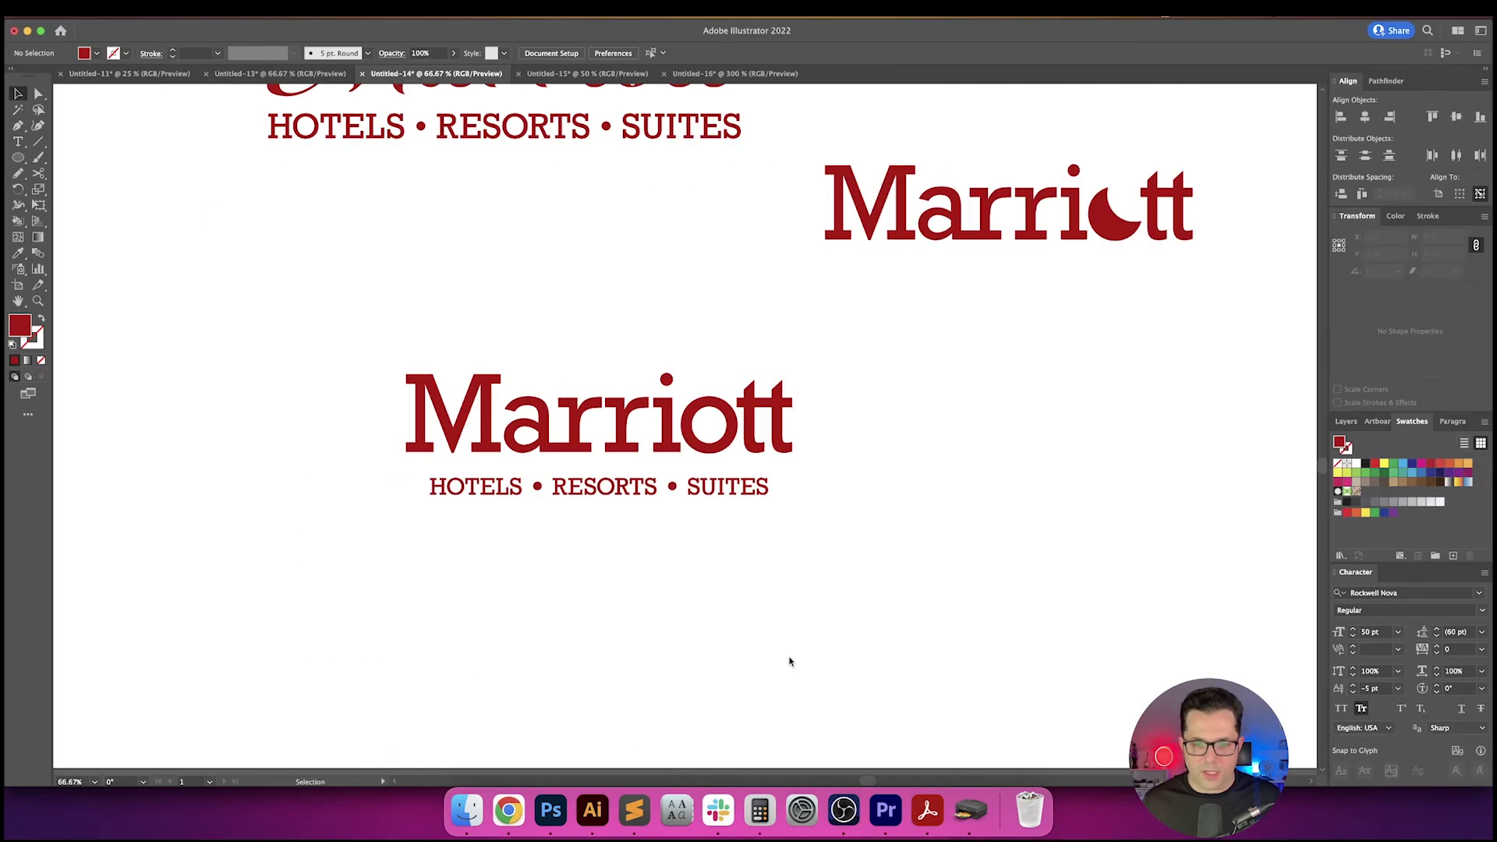
# - Add a Rockwell Nova capital M beside the red wordmark, enlarge it to about 1.88 in wide and convert it to outlines
pyautogui.moveTo(788, 658); pyautogui.dragTo(934, 620)
pyautogui.press('t')
pyautogui.click(713, 595)
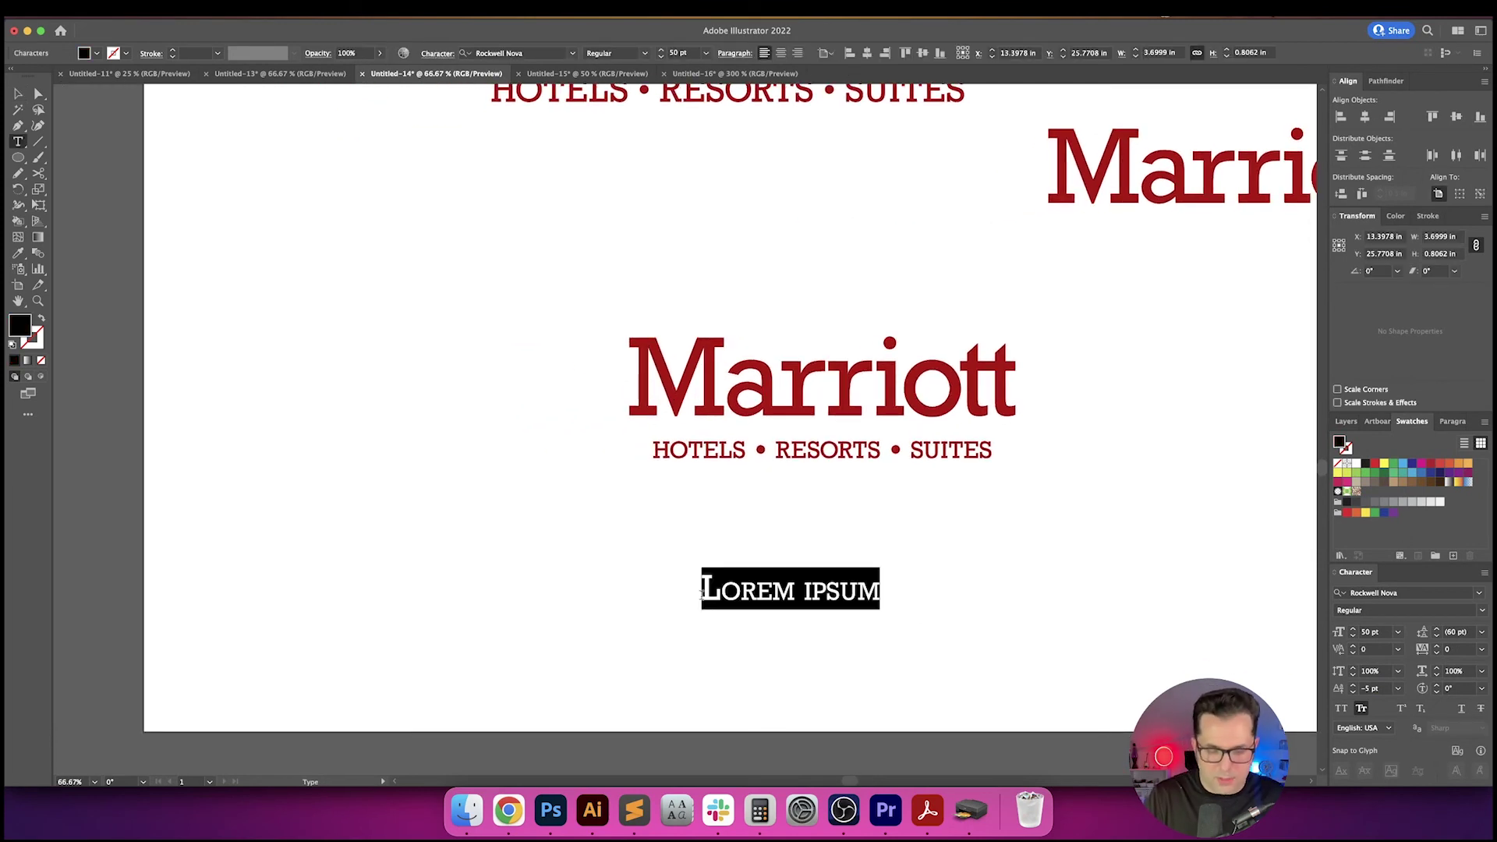
pyautogui.write('M')
pyautogui.press('Escape')
pyautogui.moveTo(733, 608); pyautogui.dragTo(829, 645)
pyautogui.moveTo(825, 634); pyautogui.dragTo(878, 638)
pyautogui.moveTo(802, 594); pyautogui.dragTo(520, 468)
pyautogui.press('super+shift+o')
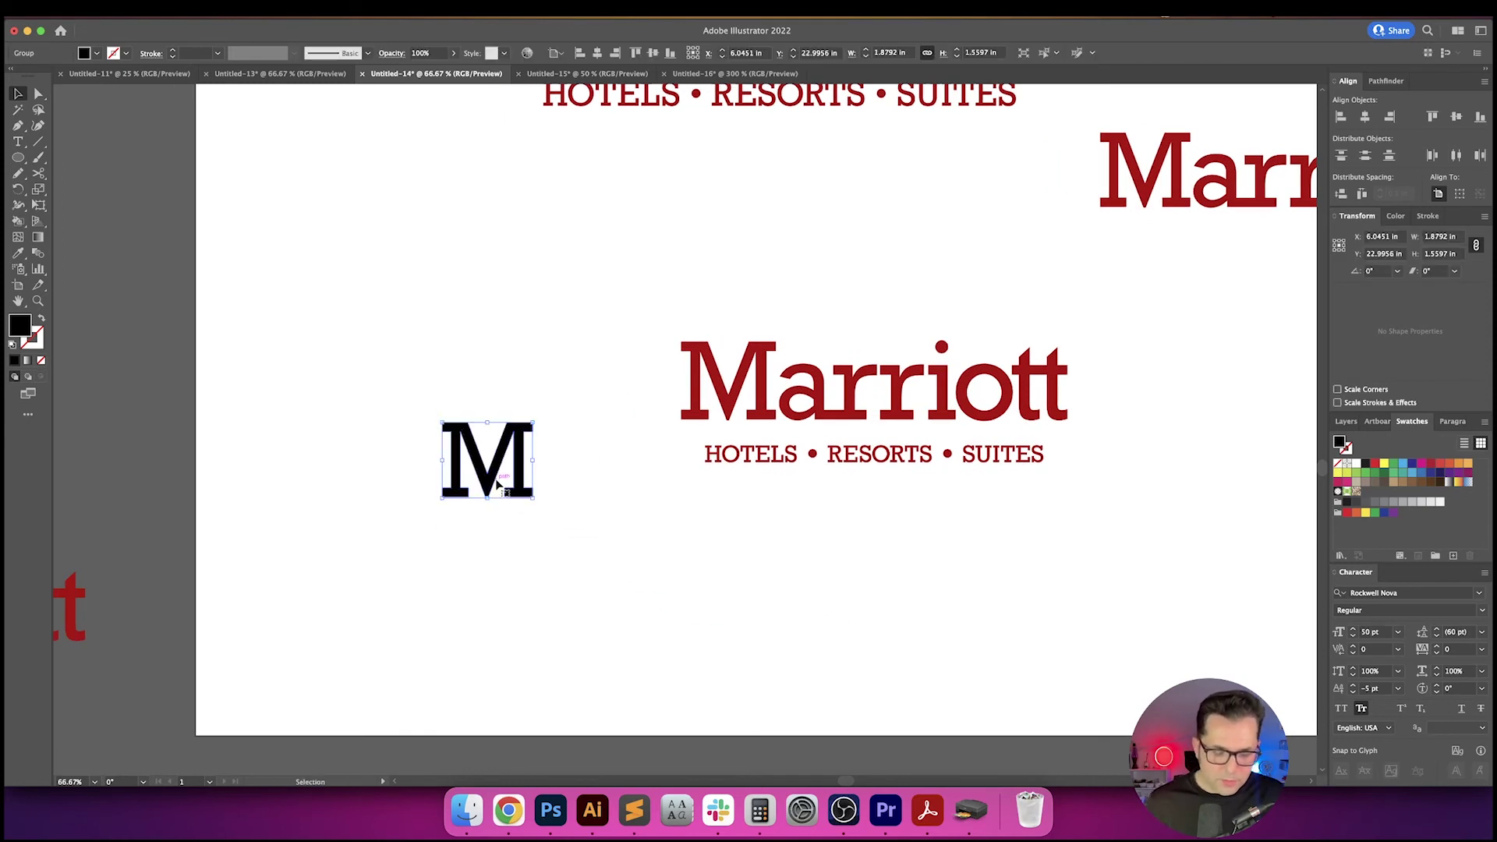
# - Fill the outlined M with the red sampled from the Marriott wordmark
pyautogui.press('i')
pyautogui.click(760, 346)
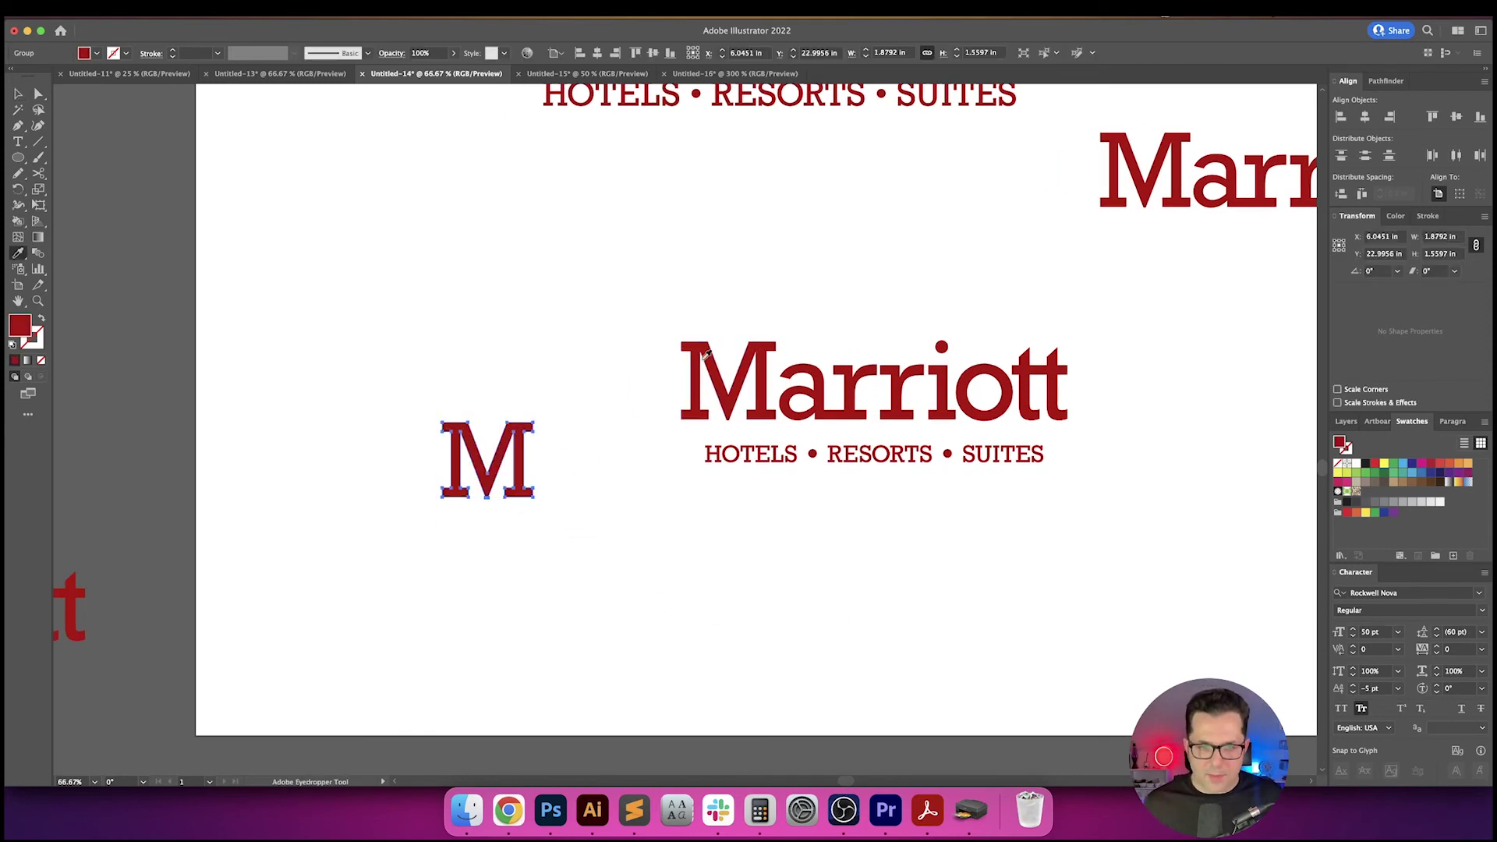
pyautogui.press('v')
pyautogui.click(575, 396)
# - Draw a red square about 3.63 in wide over the standalone M
pyautogui.moveTo(575, 396); pyautogui.dragTo(642, 385)
pyautogui.scroll(2, 560, 422)
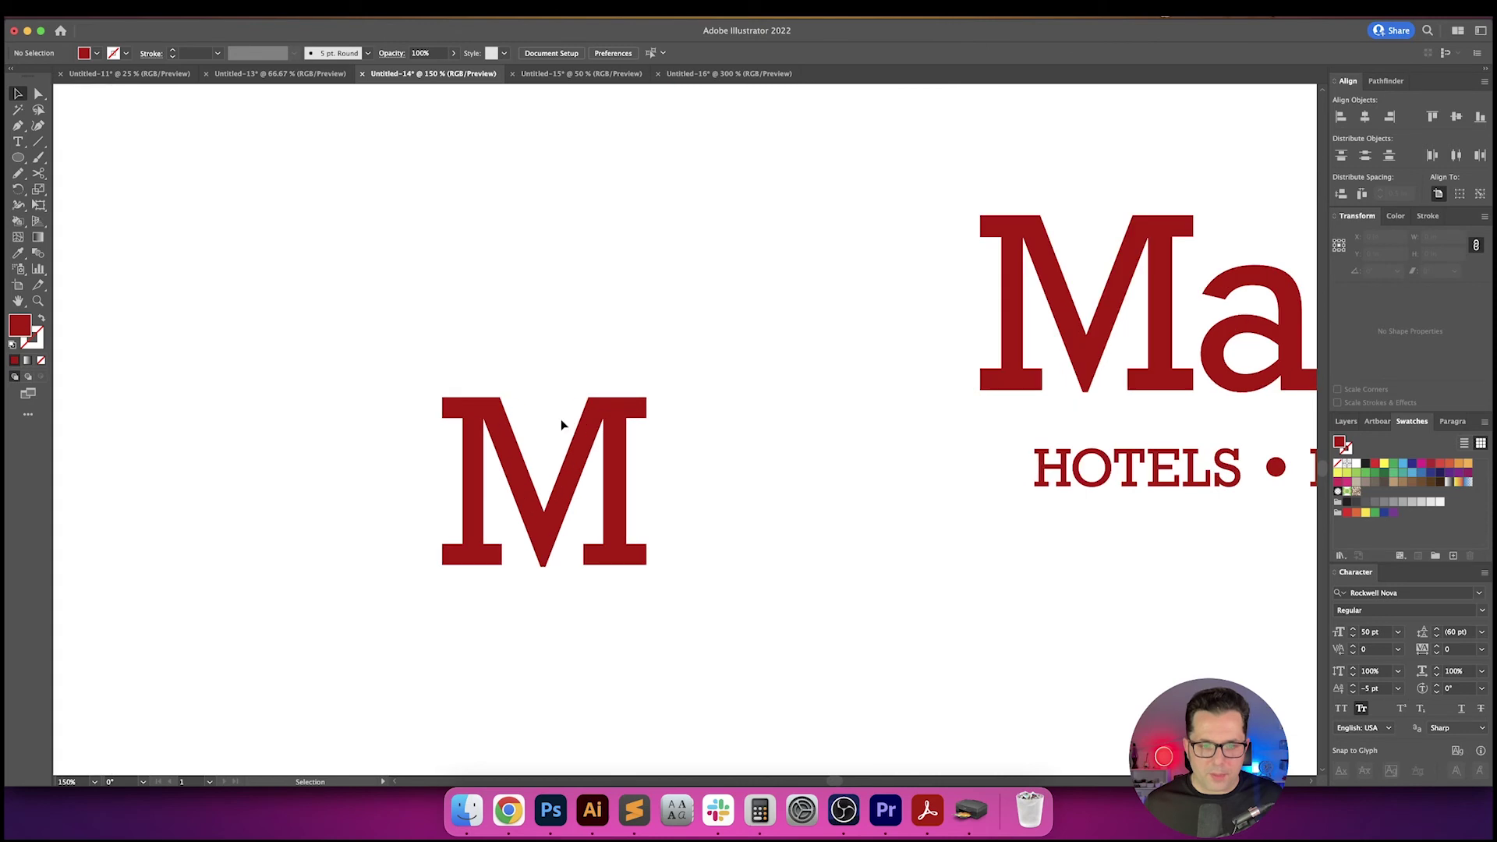
pyautogui.click(17, 157)
pyautogui.click(74, 156)
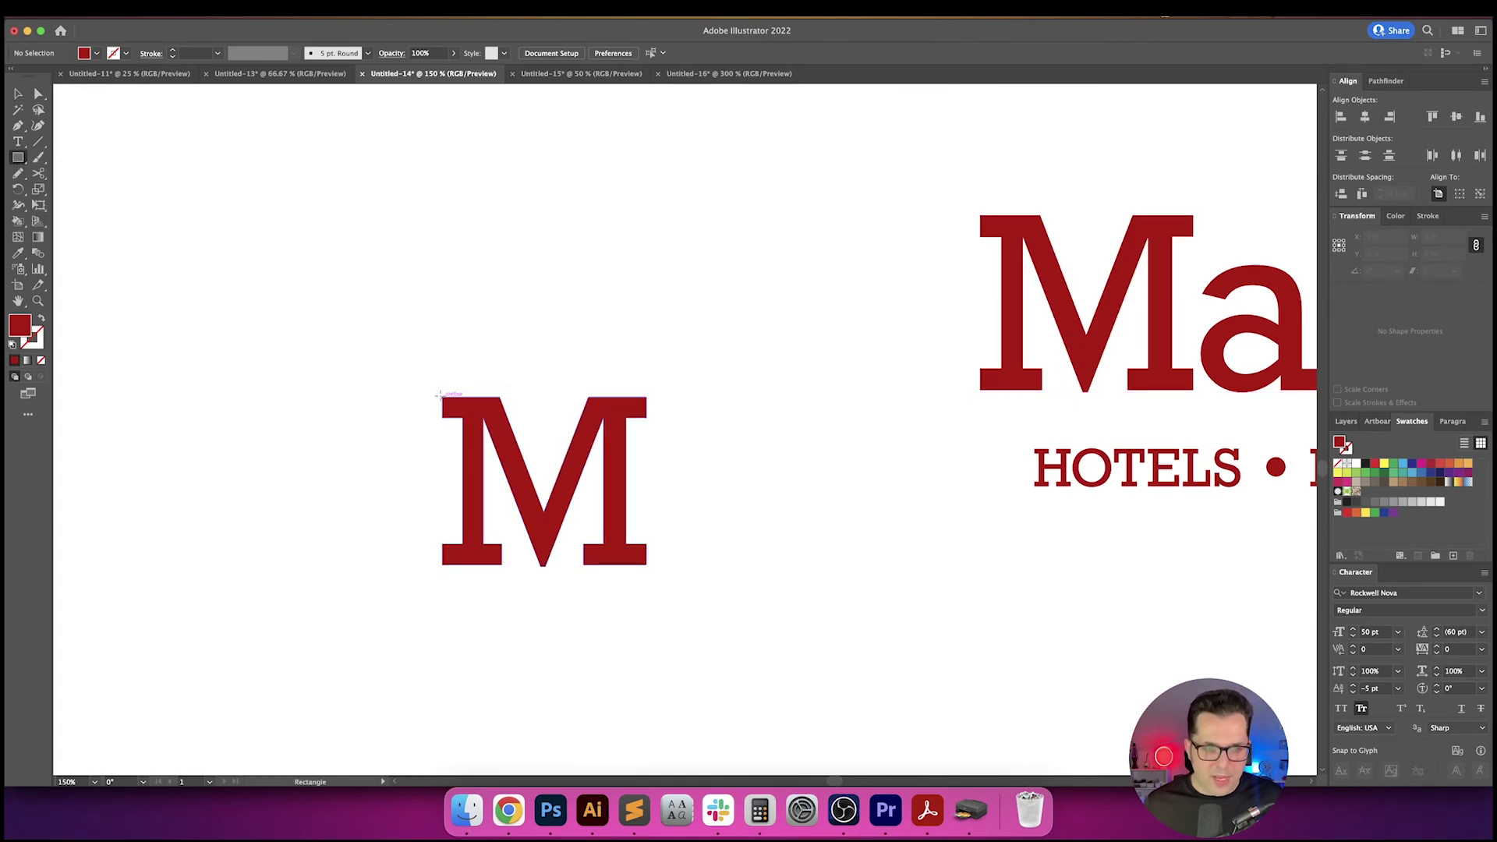
pyautogui.moveTo(384, 332); pyautogui.dragTo(778, 598)
pyautogui.press('v')
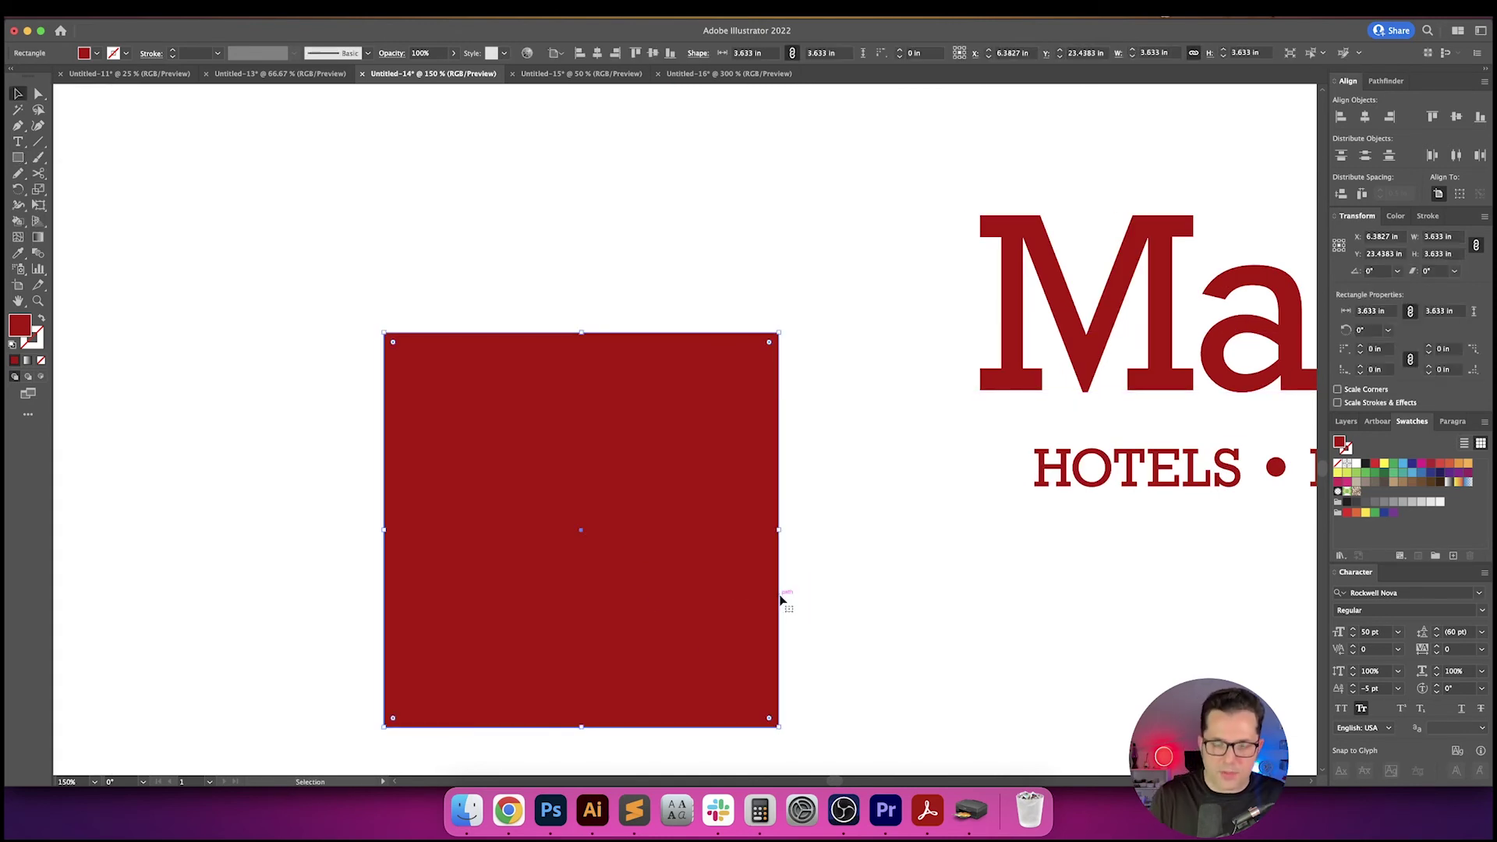
# - Center the M and the red square on each other horizontally and vertically
pyautogui.moveTo(870, 545); pyautogui.dragTo(314, 655)
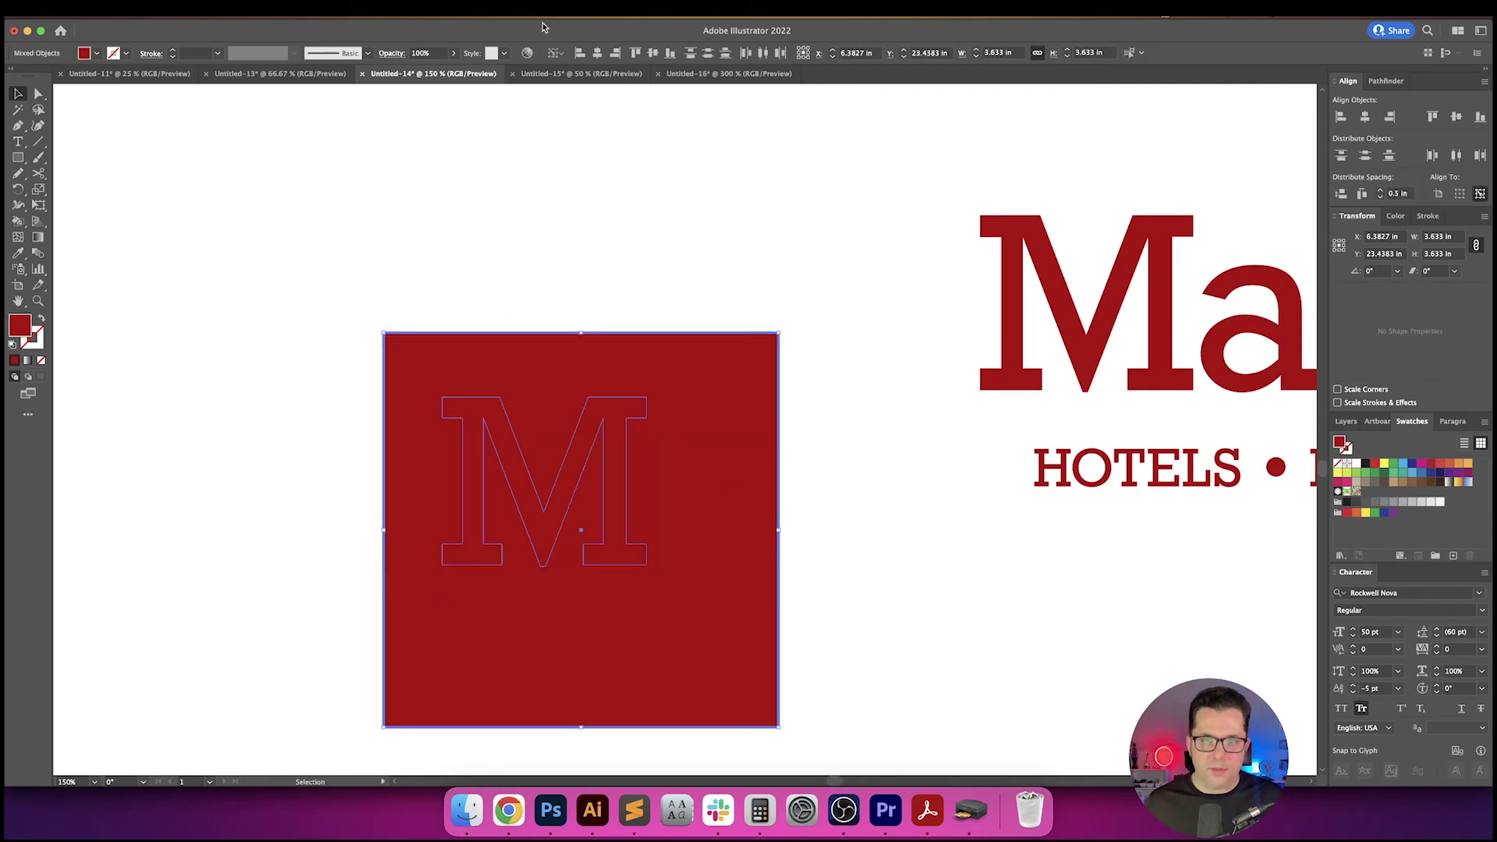
pyautogui.click(592, 52)
pyautogui.click(652, 53)
pyautogui.click(699, 384)
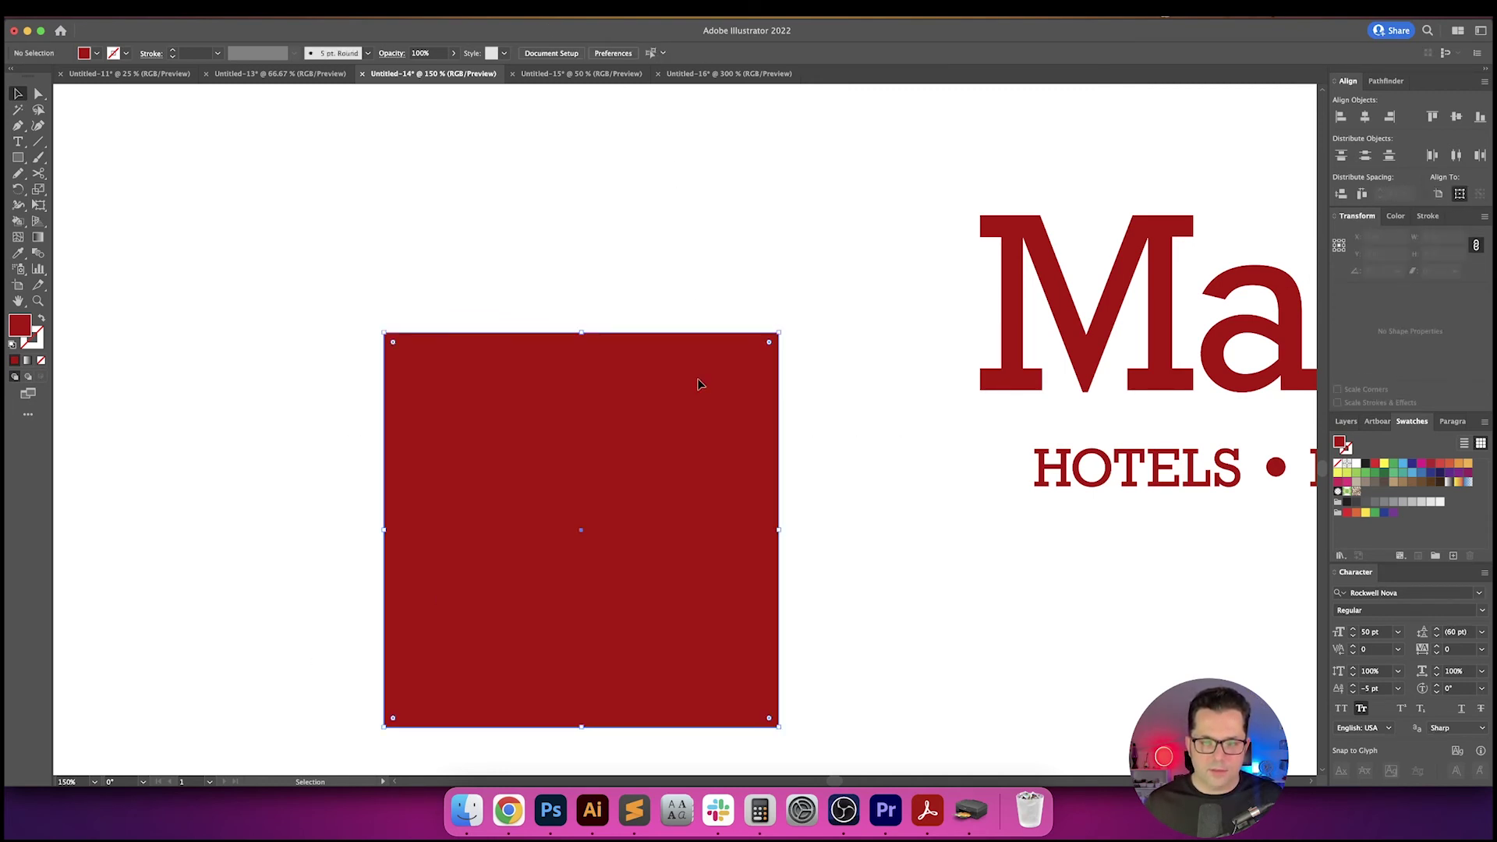
# - Bring the M in front of the red square and fill it with white sampled from the artboard
pyautogui.moveTo(862, 458); pyautogui.dragTo(425, 604)
pyautogui.keyDown('shift'); pyautogui.click(741, 435); pyautogui.keyUp('shift')
pyautogui.press('super+shift+bracketright')
pyautogui.press('i')
pyautogui.click(927, 434)
pyautogui.press('v')
pyautogui.click(912, 519)
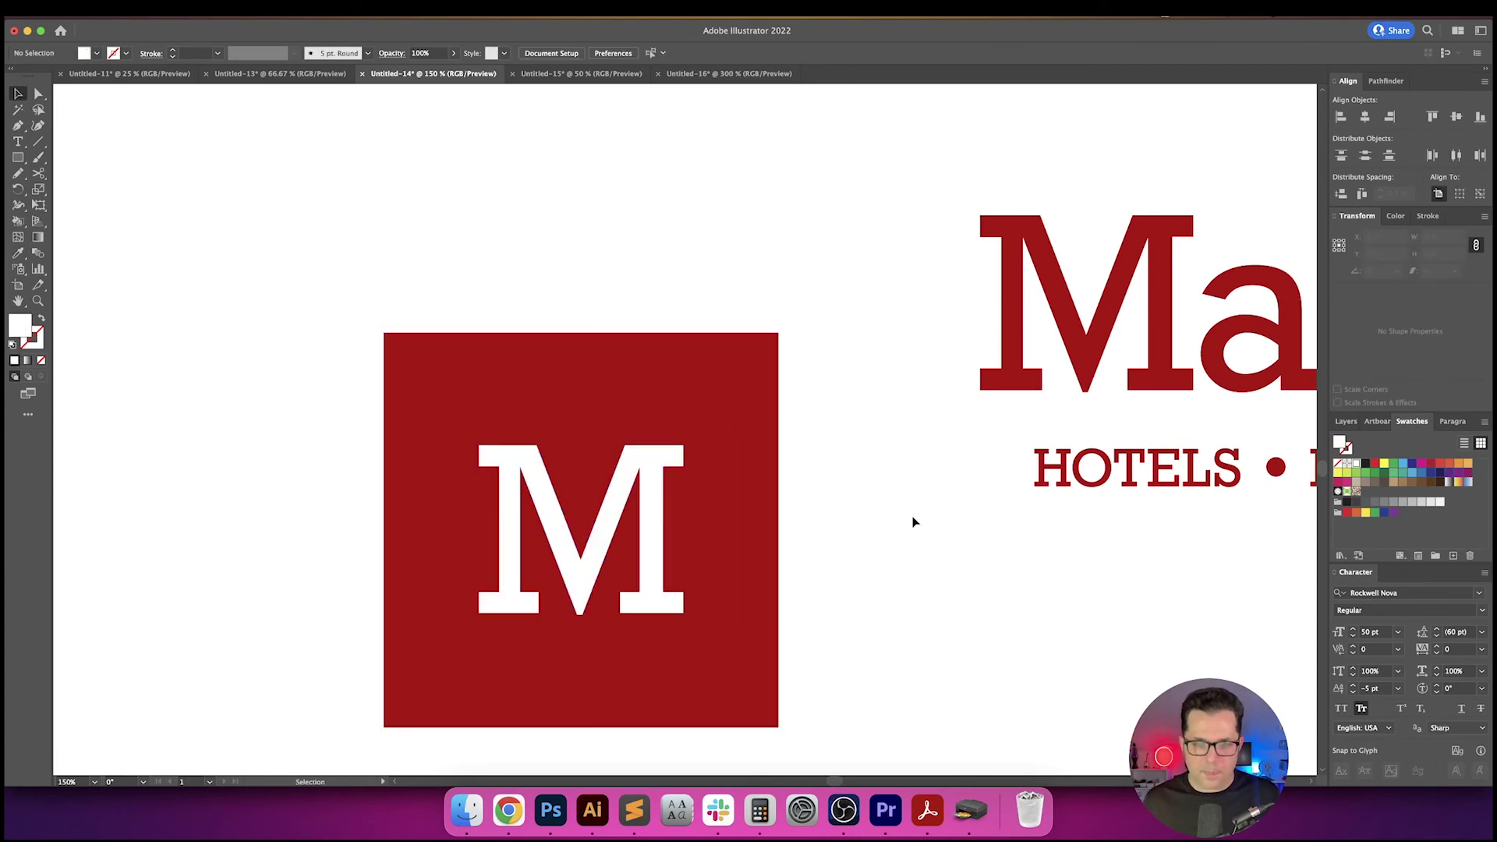
# - Try a 2 in width for the red square, and set it proportionally to 3 in
pyautogui.moveTo(820, 433); pyautogui.dragTo(840, 332)
pyautogui.click(772, 298)
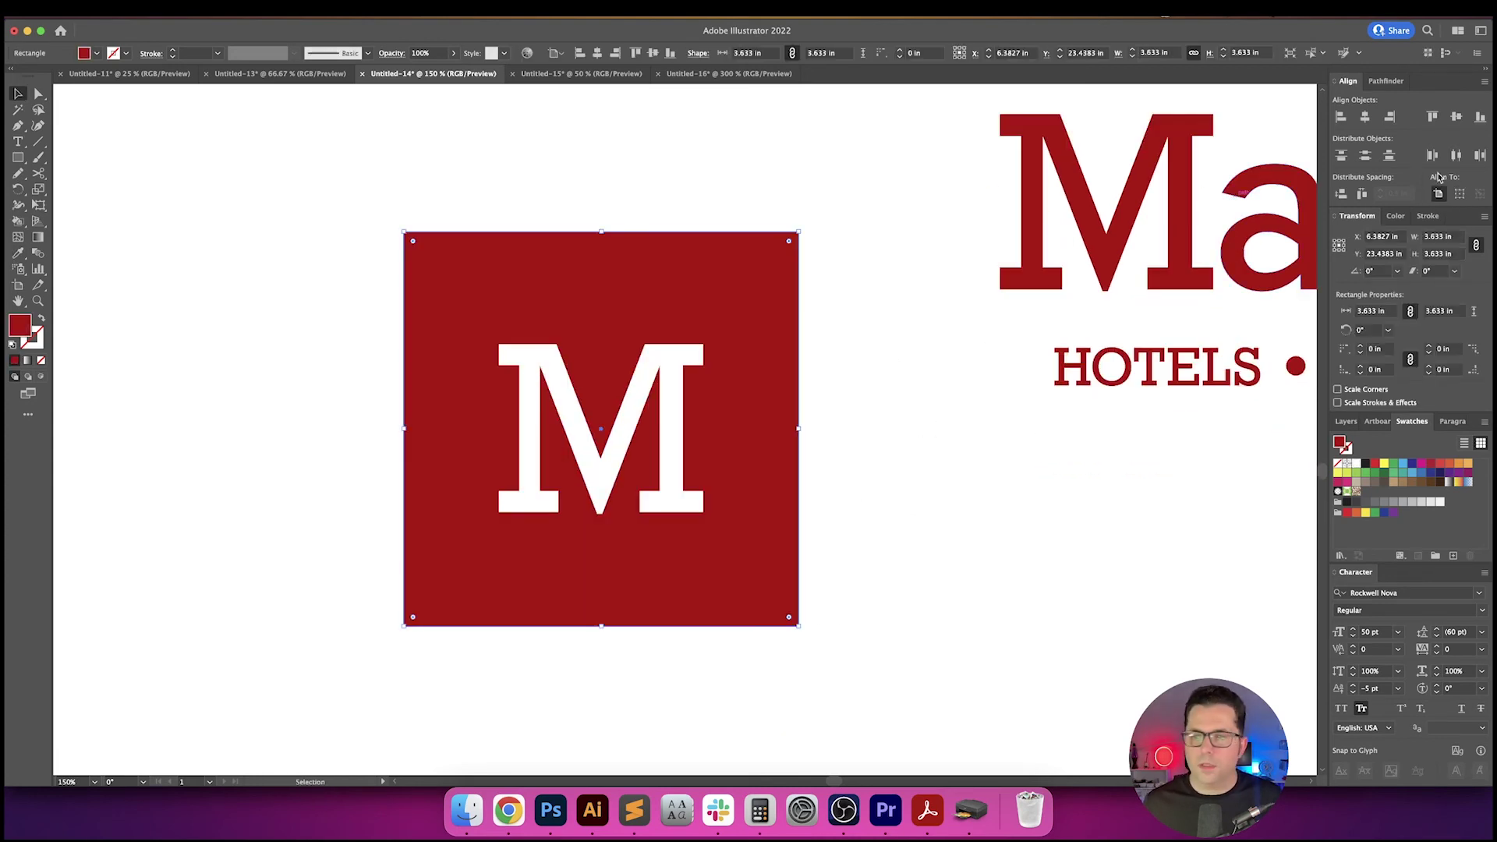
pyautogui.click(1434, 237)
pyautogui.write('2')
pyautogui.press('Return')
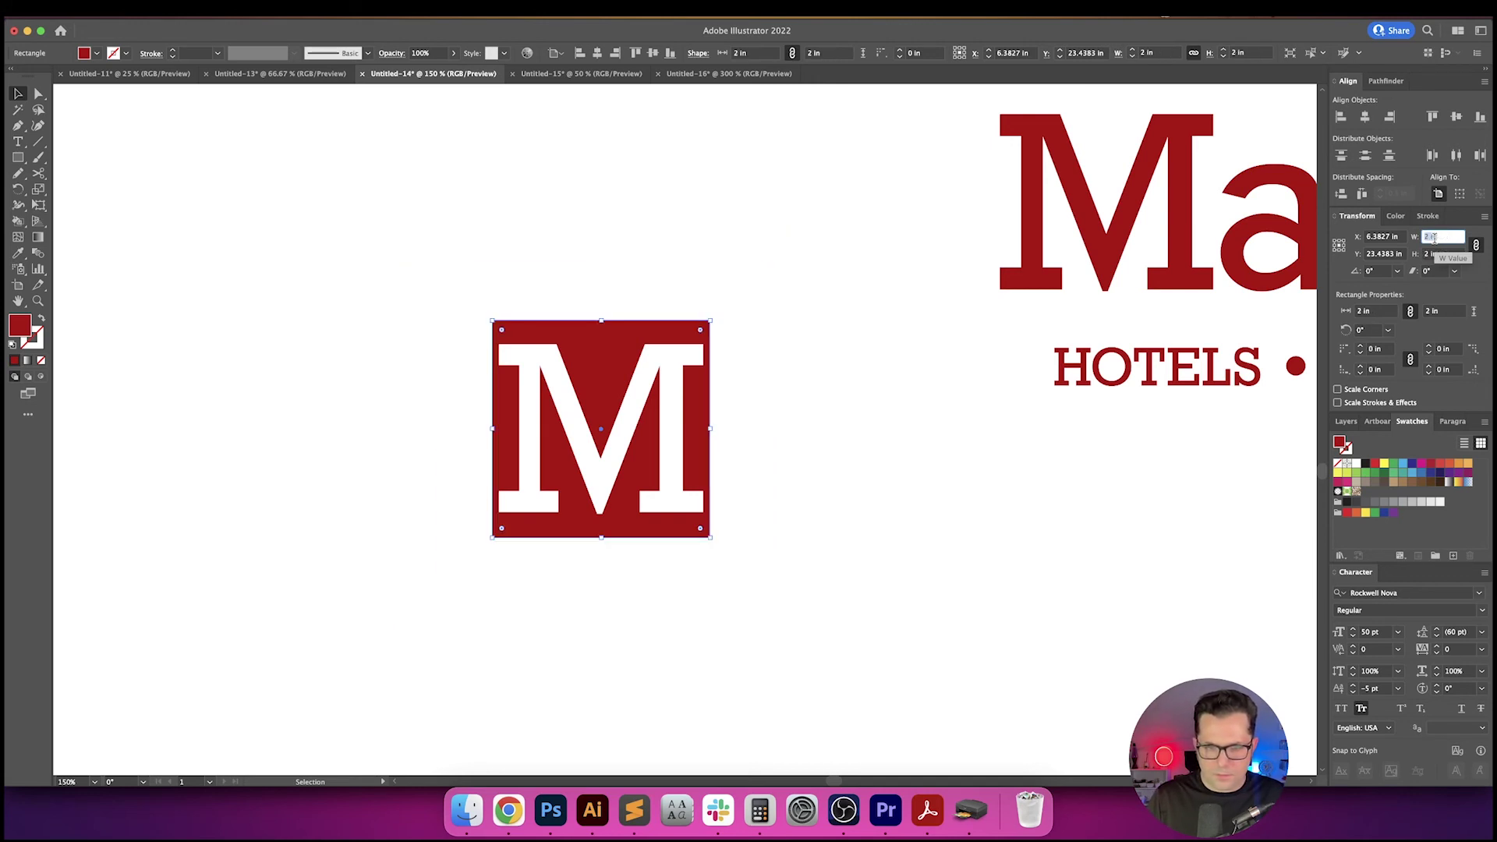
pyautogui.write('3')
pyautogui.press('Return')
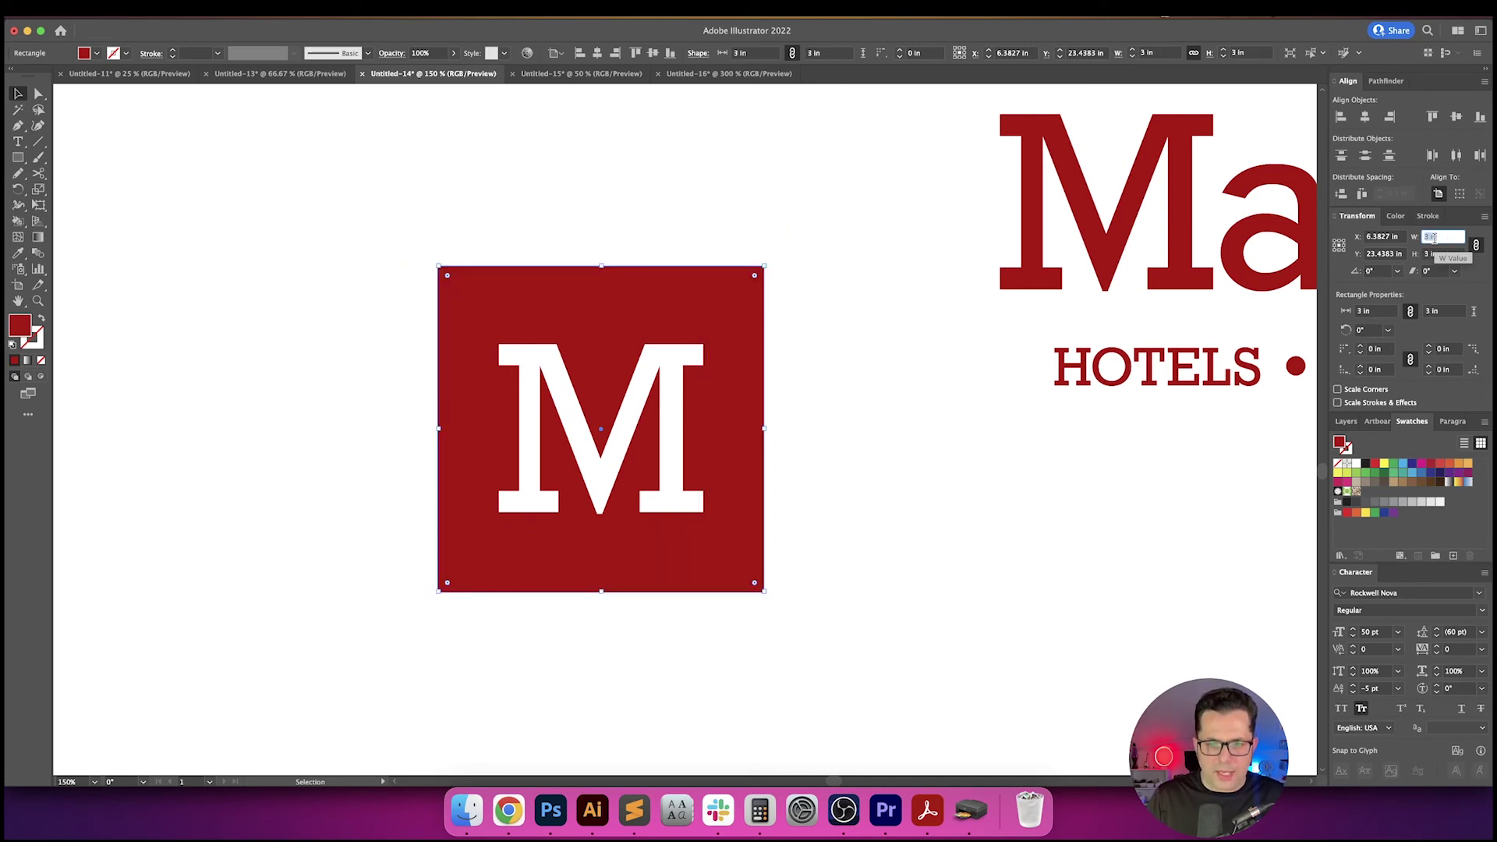
pyautogui.press('Return')
pyautogui.click(1049, 502)
# - Try enlarging the white M beyond the red square's side edges, and undo the enlargement
pyautogui.hscroll(-2, 1036, 515)
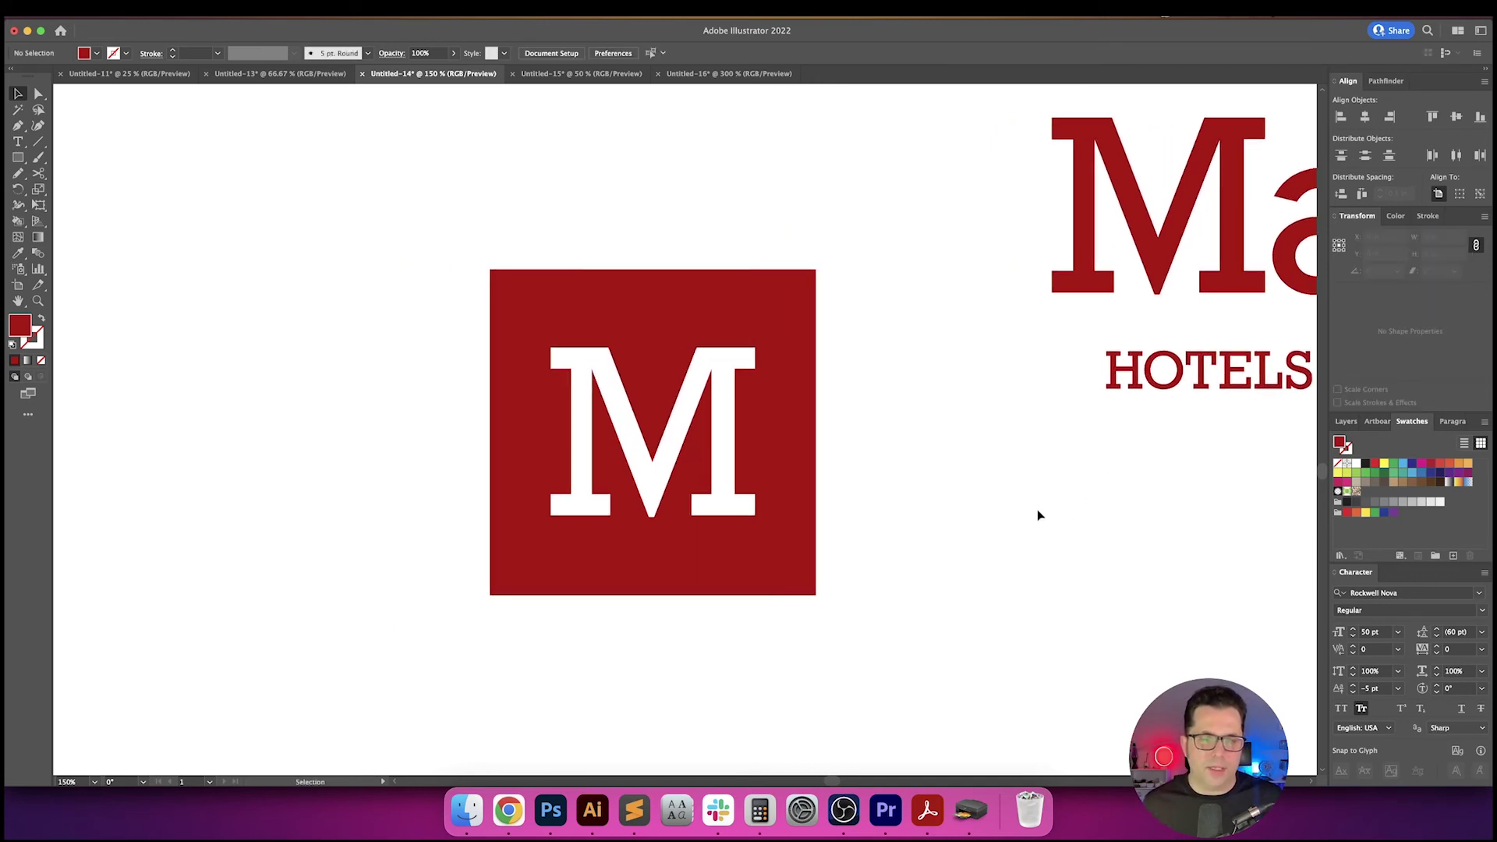
pyautogui.moveTo(946, 455); pyautogui.dragTo(721, 480)
pyautogui.scroll(-1, 840, 484)
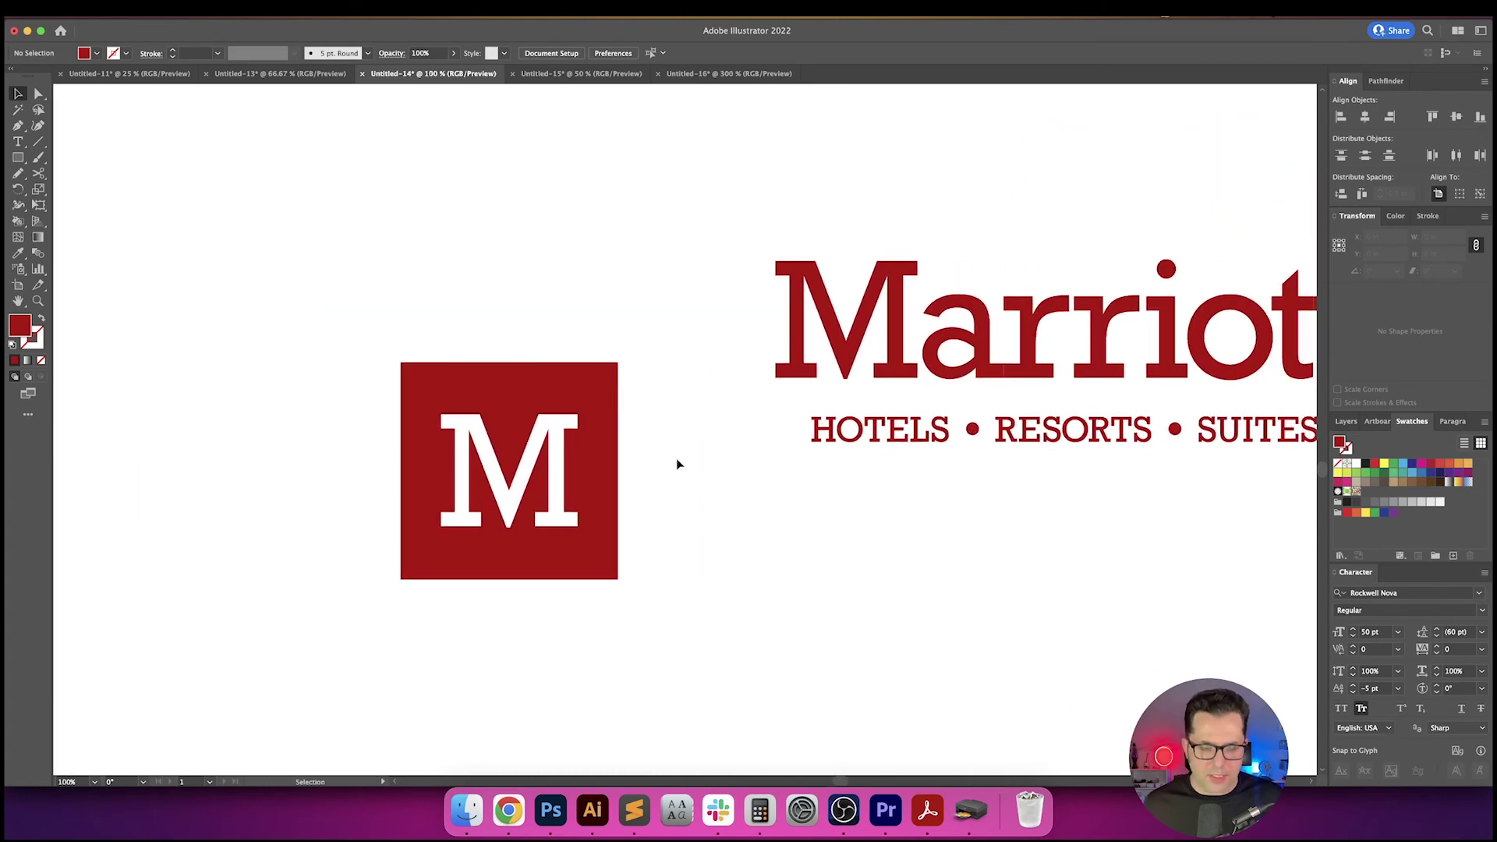
pyautogui.hscroll(-1, 662, 476)
pyautogui.click(578, 468)
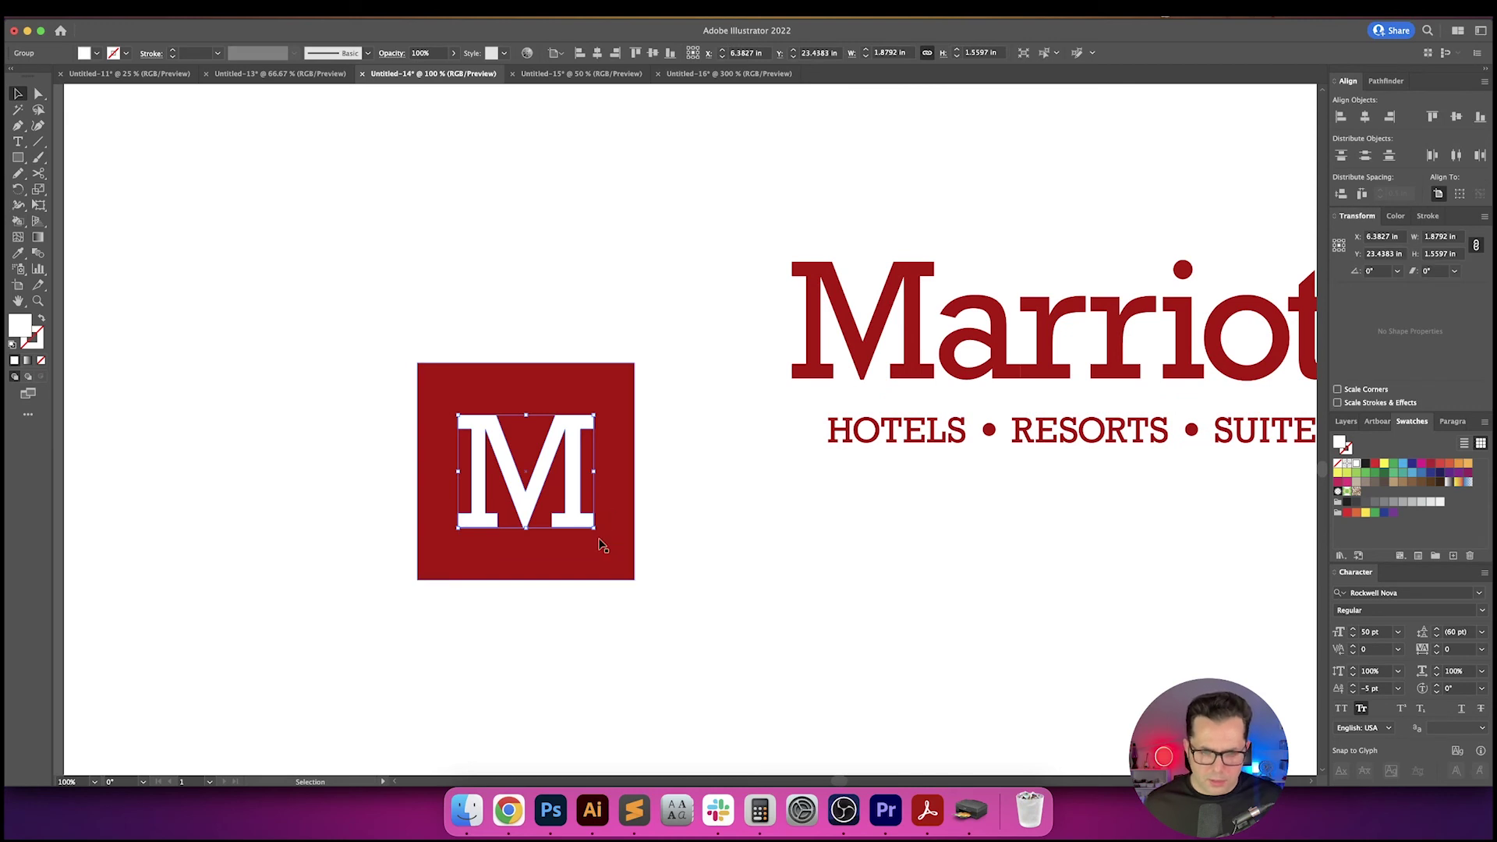
pyautogui.moveTo(596, 532); pyautogui.dragTo(682, 573)
pyautogui.click(705, 513)
pyautogui.moveTo(704, 513); pyautogui.dragTo(764, 509)
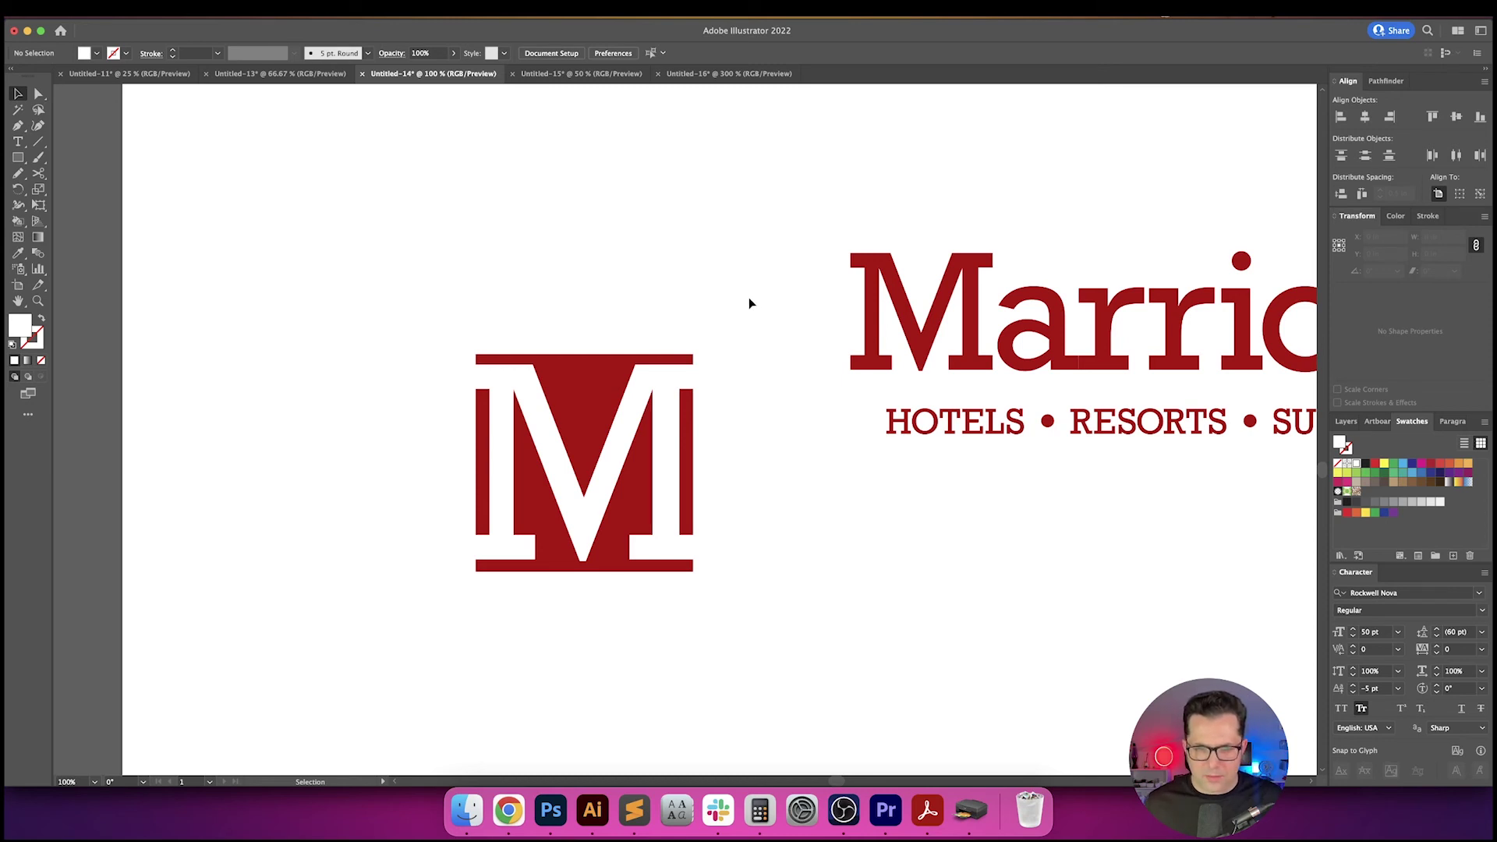
pyautogui.click(527, 404)
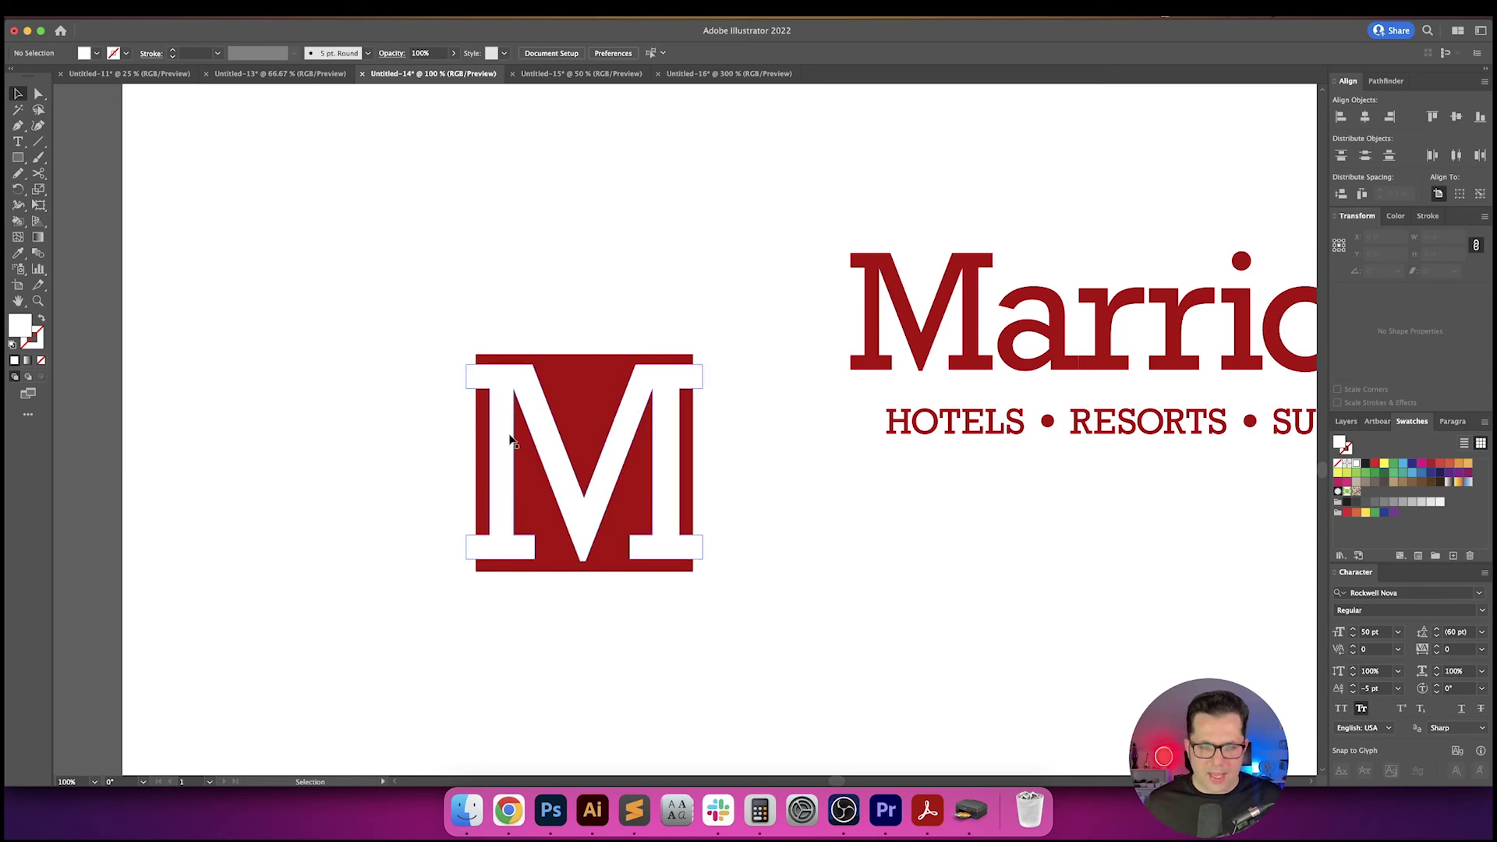
pyautogui.press('super+z')
# - Group the white M with its red square
pyautogui.click(721, 281)
pyautogui.moveTo(722, 278); pyautogui.dragTo(444, 568)
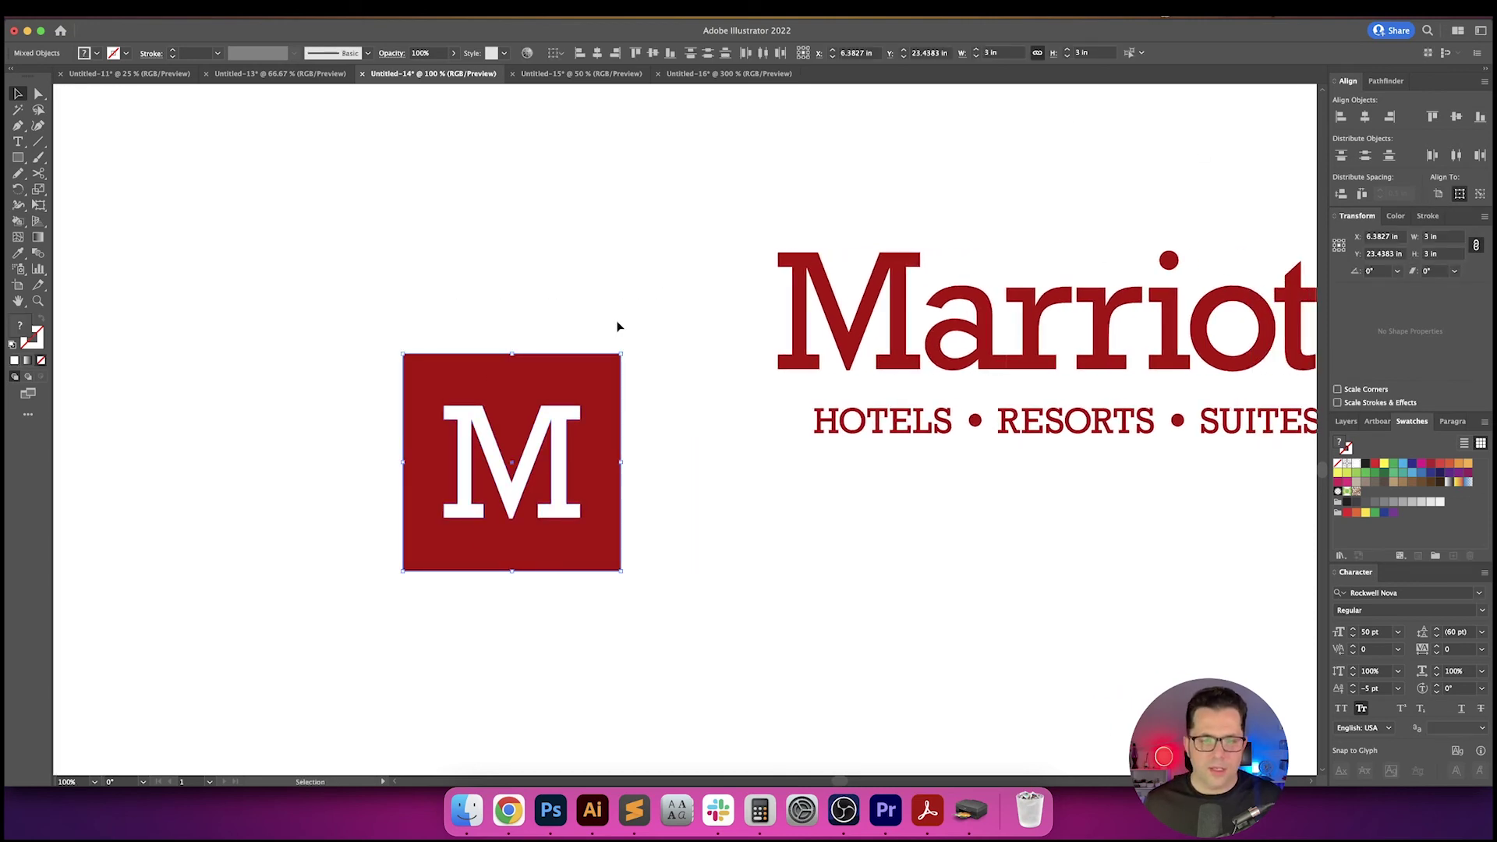
pyautogui.click(677, 306)
pyautogui.moveTo(679, 304); pyautogui.dragTo(615, 376)
pyautogui.moveTo(631, 321); pyautogui.dragTo(358, 709)
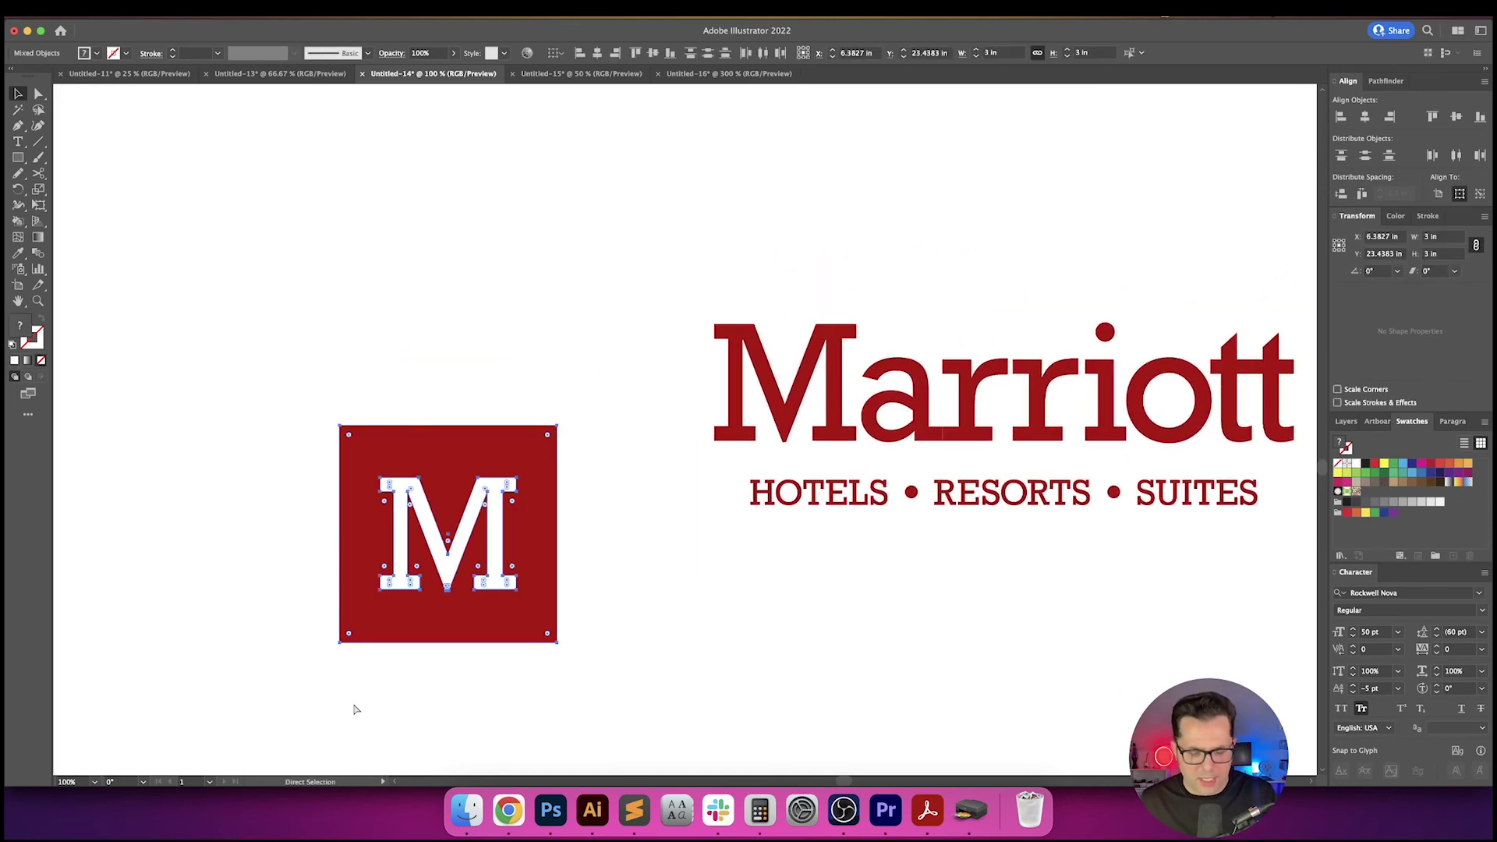
pyautogui.press('super+g')
# - Scale the M icon down to about 2.04 in and place it above the middle of the wordmark
pyautogui.press('v')
pyautogui.moveTo(552, 644); pyautogui.dragTo(1029, 324)
pyautogui.click(531, 544)
pyautogui.hscroll(7, 857, 304)
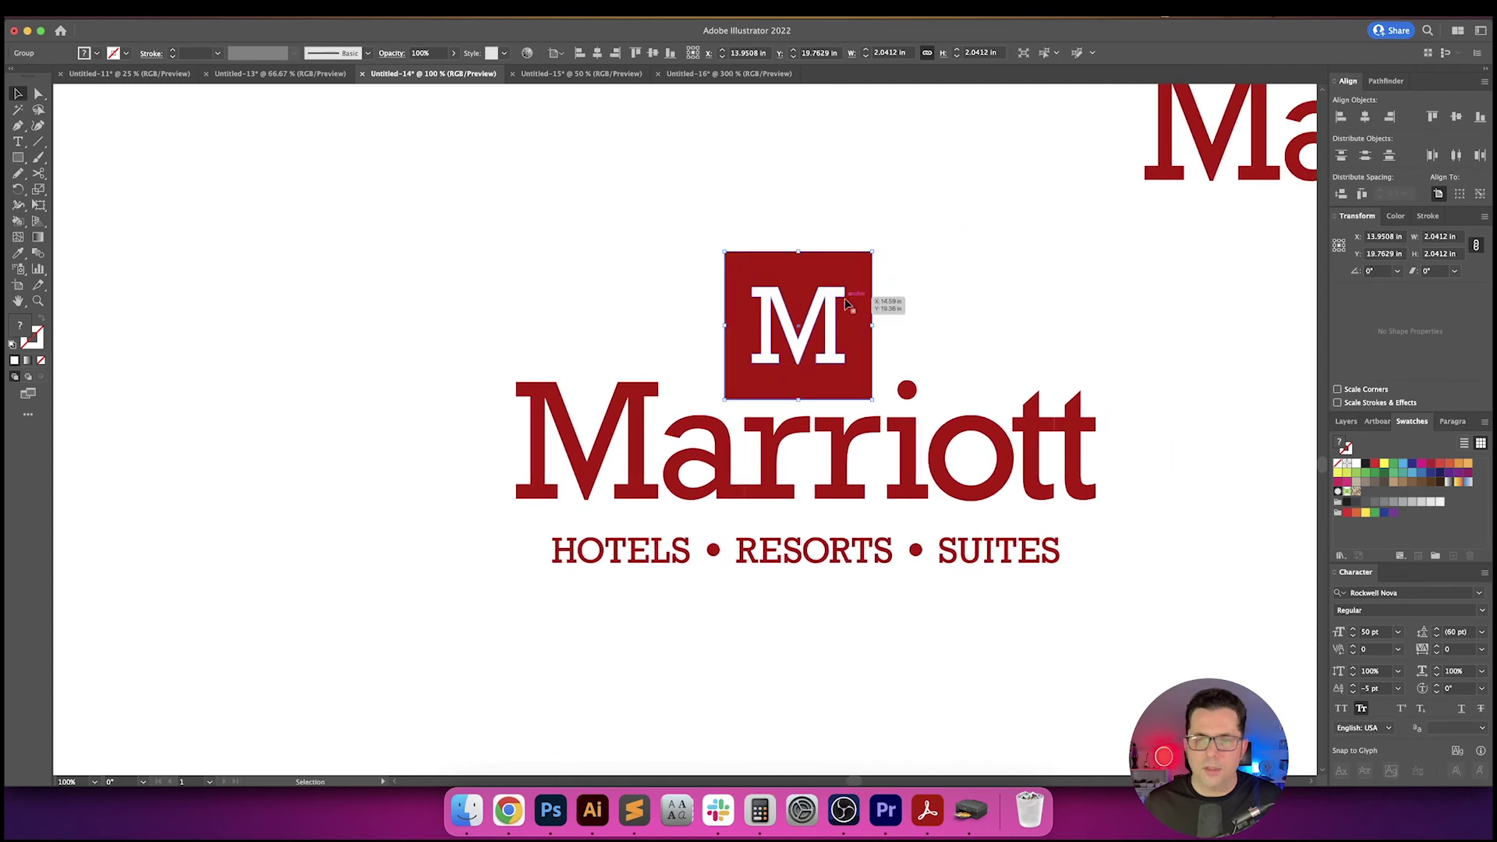
# - Scale the M icon proportionally to half the wordmark's height, 0.8346 in
pyautogui.click(487, 457)
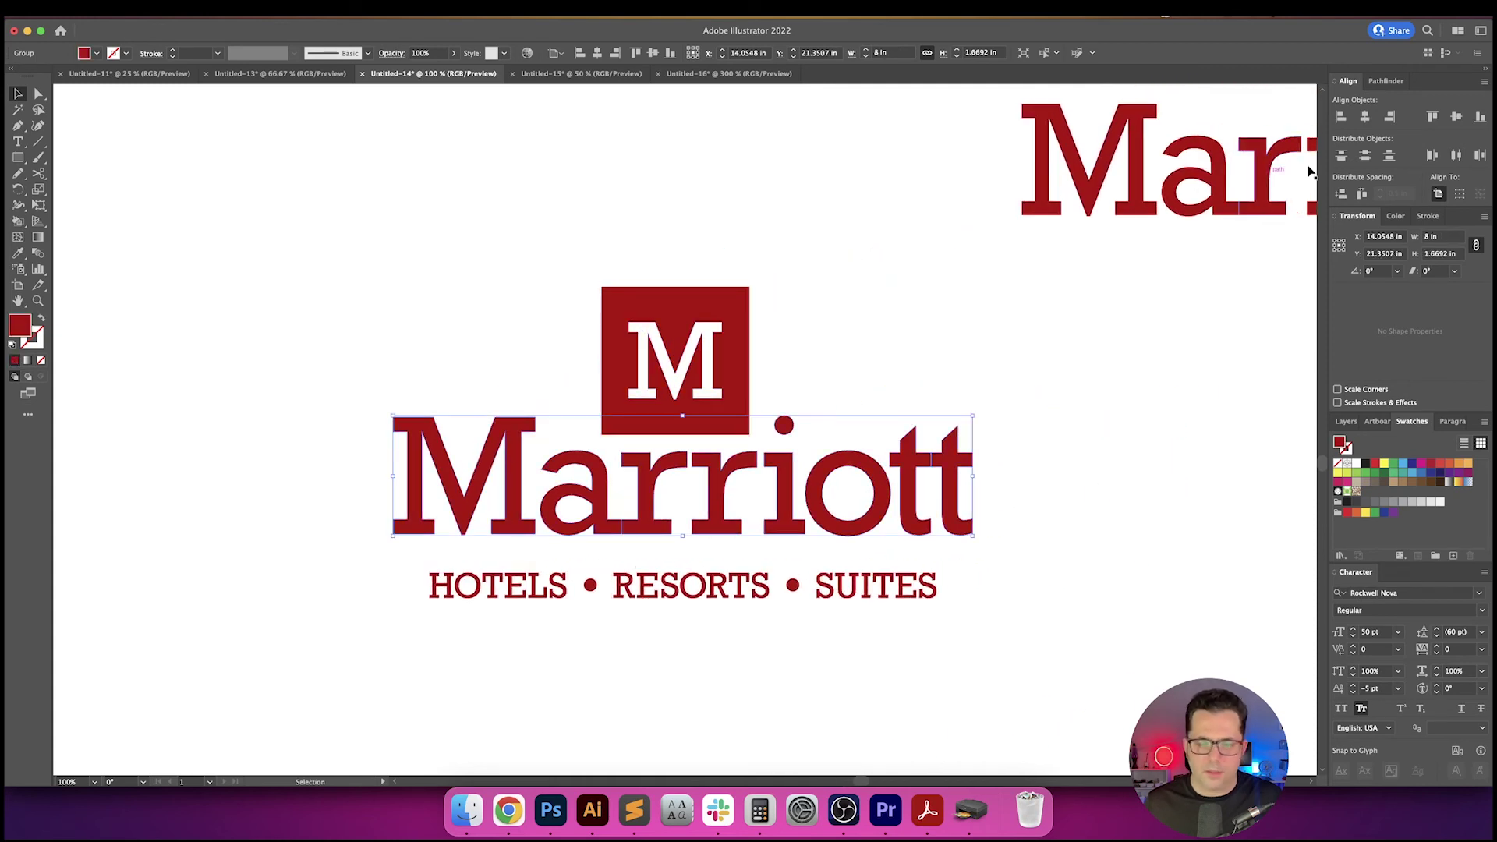
pyautogui.moveTo(886, 273); pyautogui.dragTo(736, 327)
pyautogui.click(1445, 255)
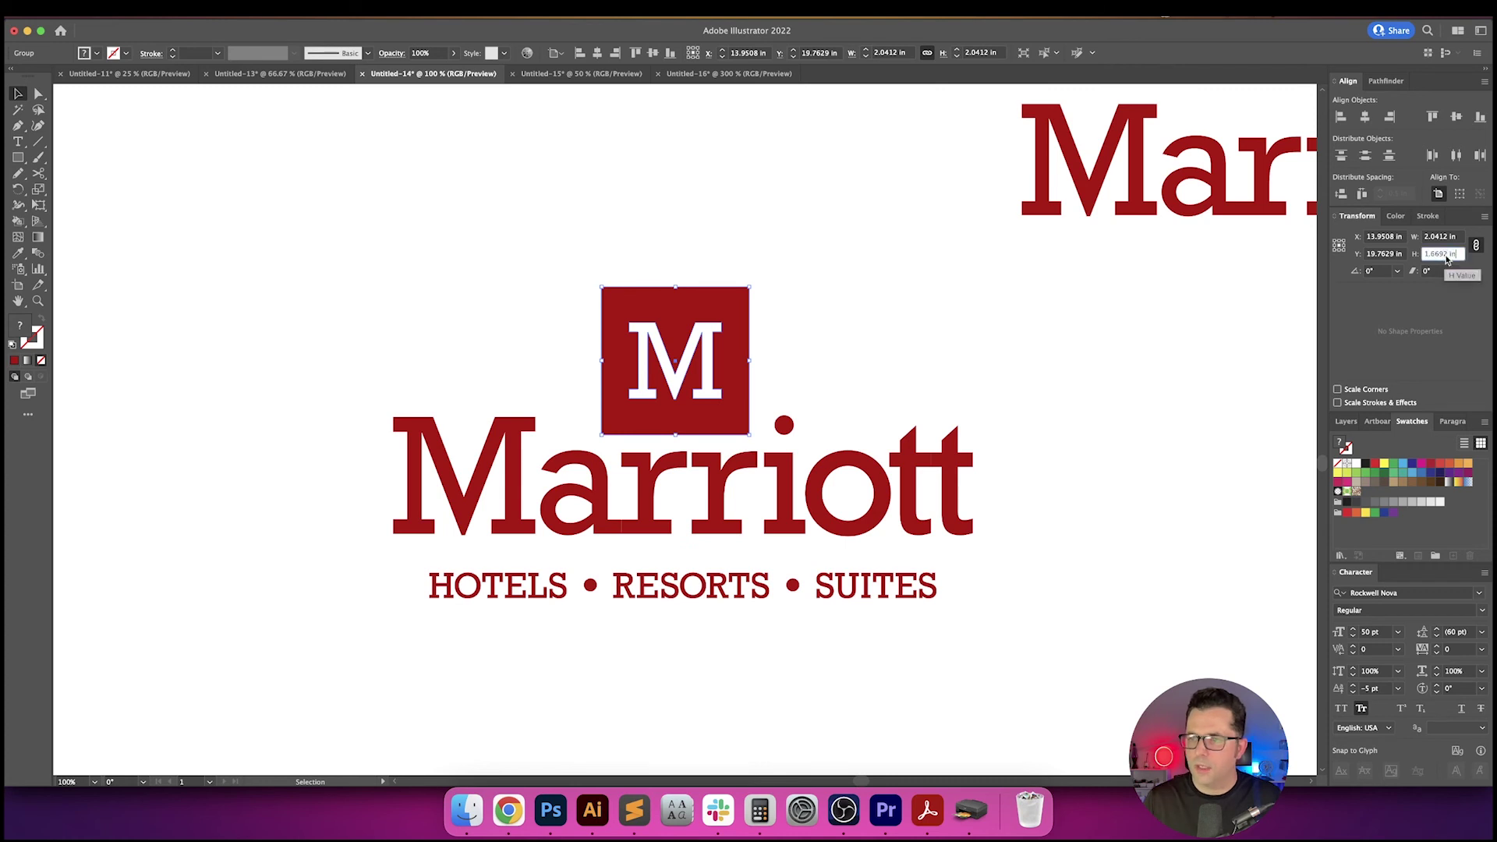
pyautogui.press('Return')
pyautogui.click(969, 367)
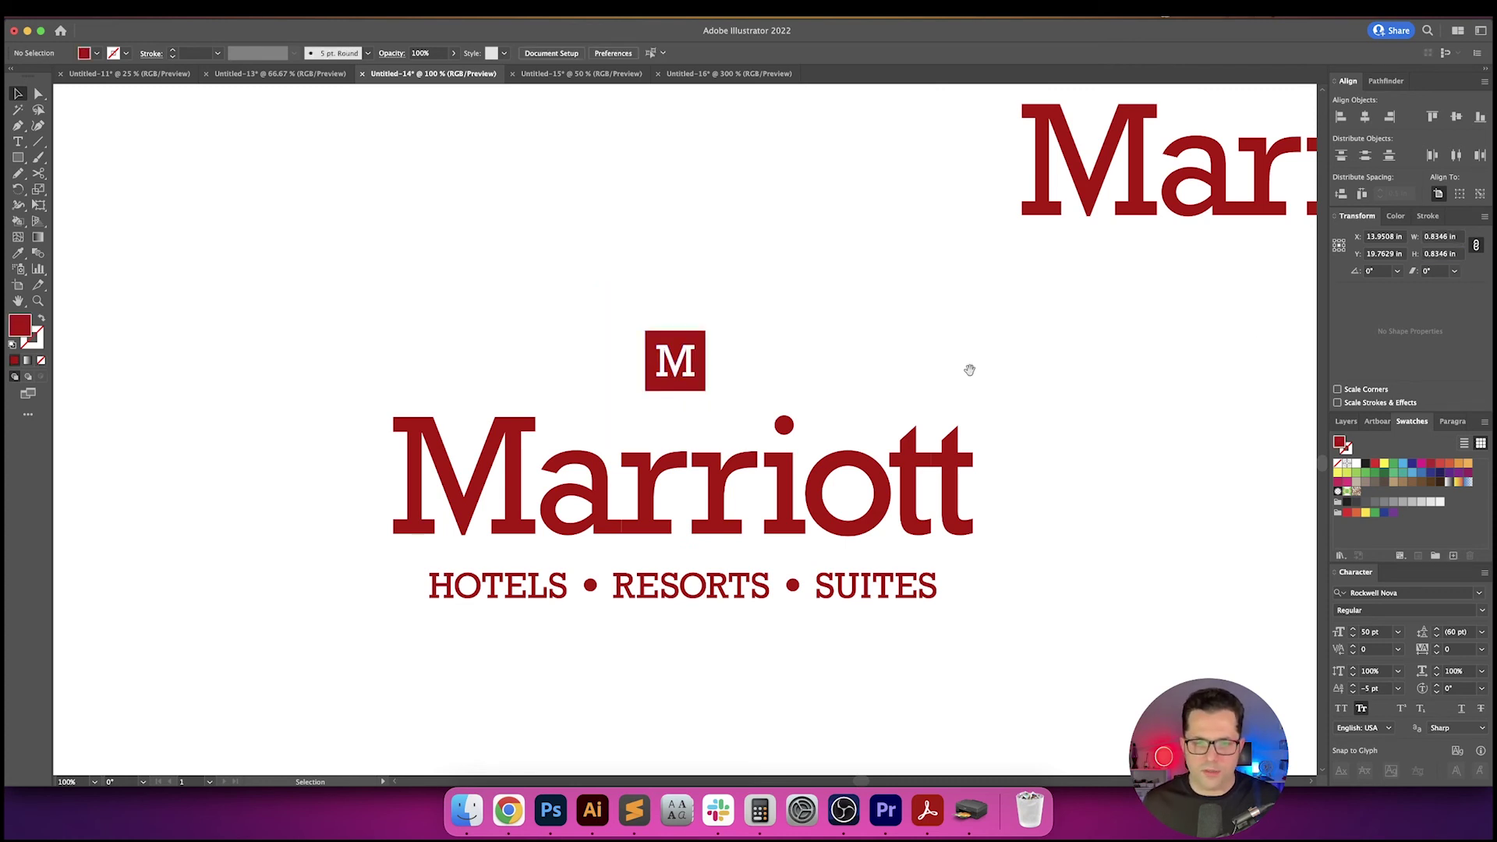
# - Shift the M icon slightly above the wordmark and center it horizontally, keeping the wordmark as key object
pyautogui.moveTo(969, 368); pyautogui.dragTo(859, 391)
pyautogui.moveTo(591, 401); pyautogui.dragTo(764, 374)
pyautogui.click(920, 331)
pyautogui.press('super+minus')
pyautogui.press('super+minus')
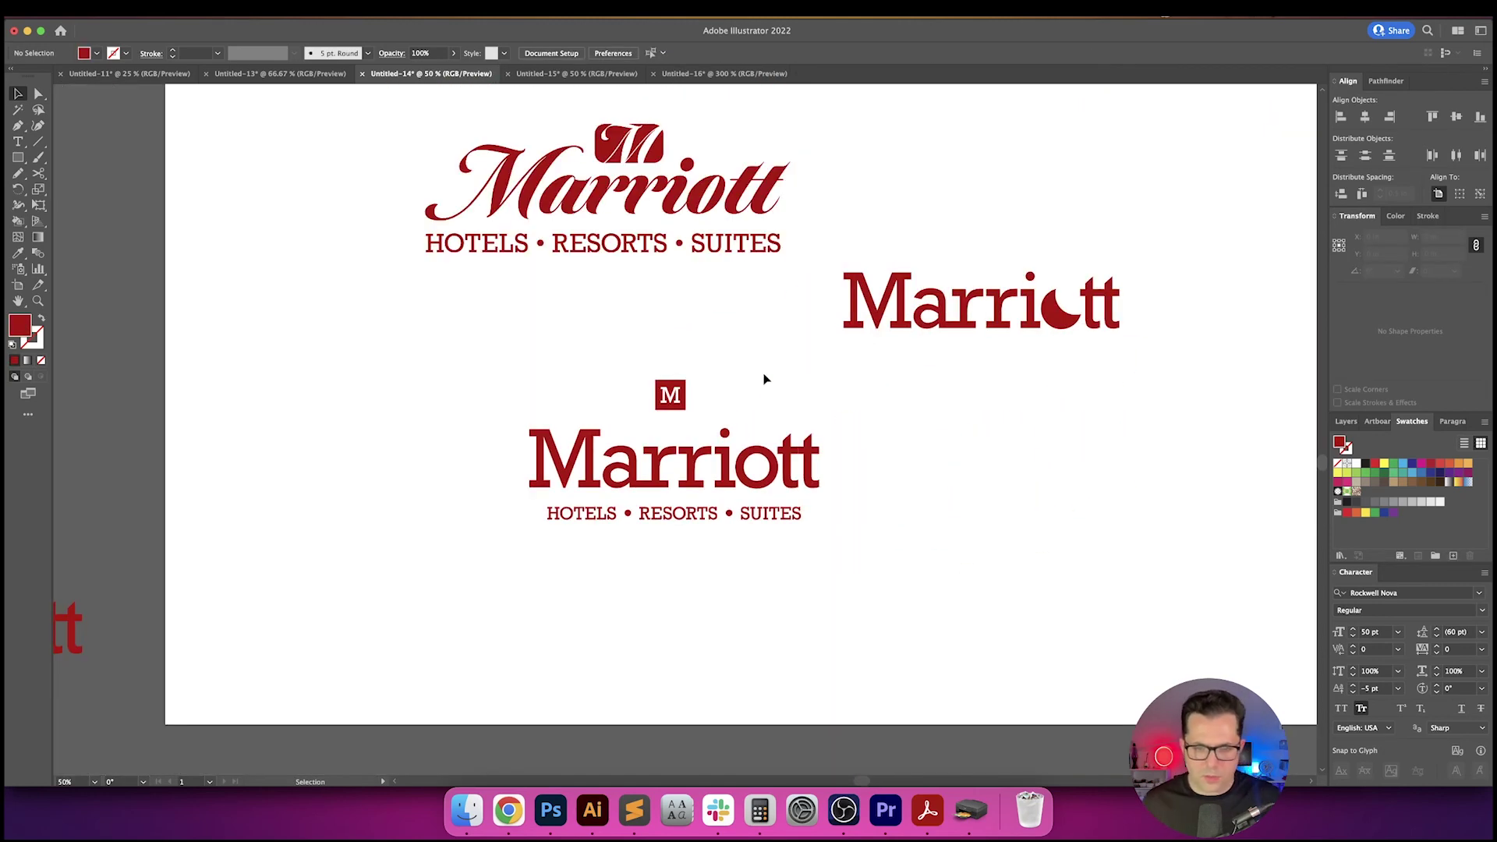
pyautogui.scroll(1, 753, 380)
pyautogui.moveTo(661, 425); pyautogui.dragTo(769, 400)
pyautogui.hscroll(2, 839, 391)
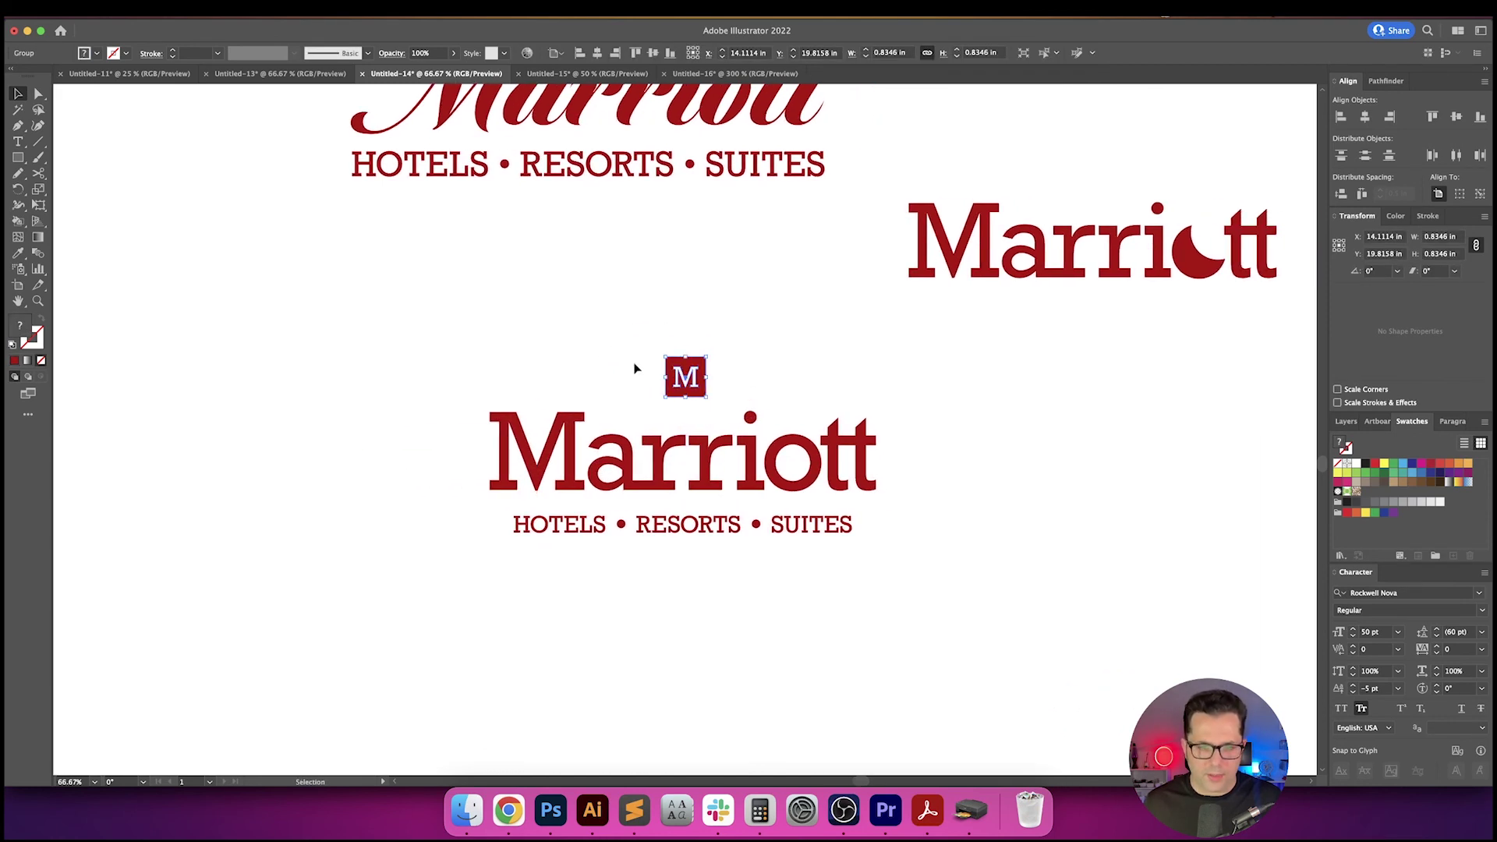
pyautogui.moveTo(755, 490); pyautogui.dragTo(754, 489)
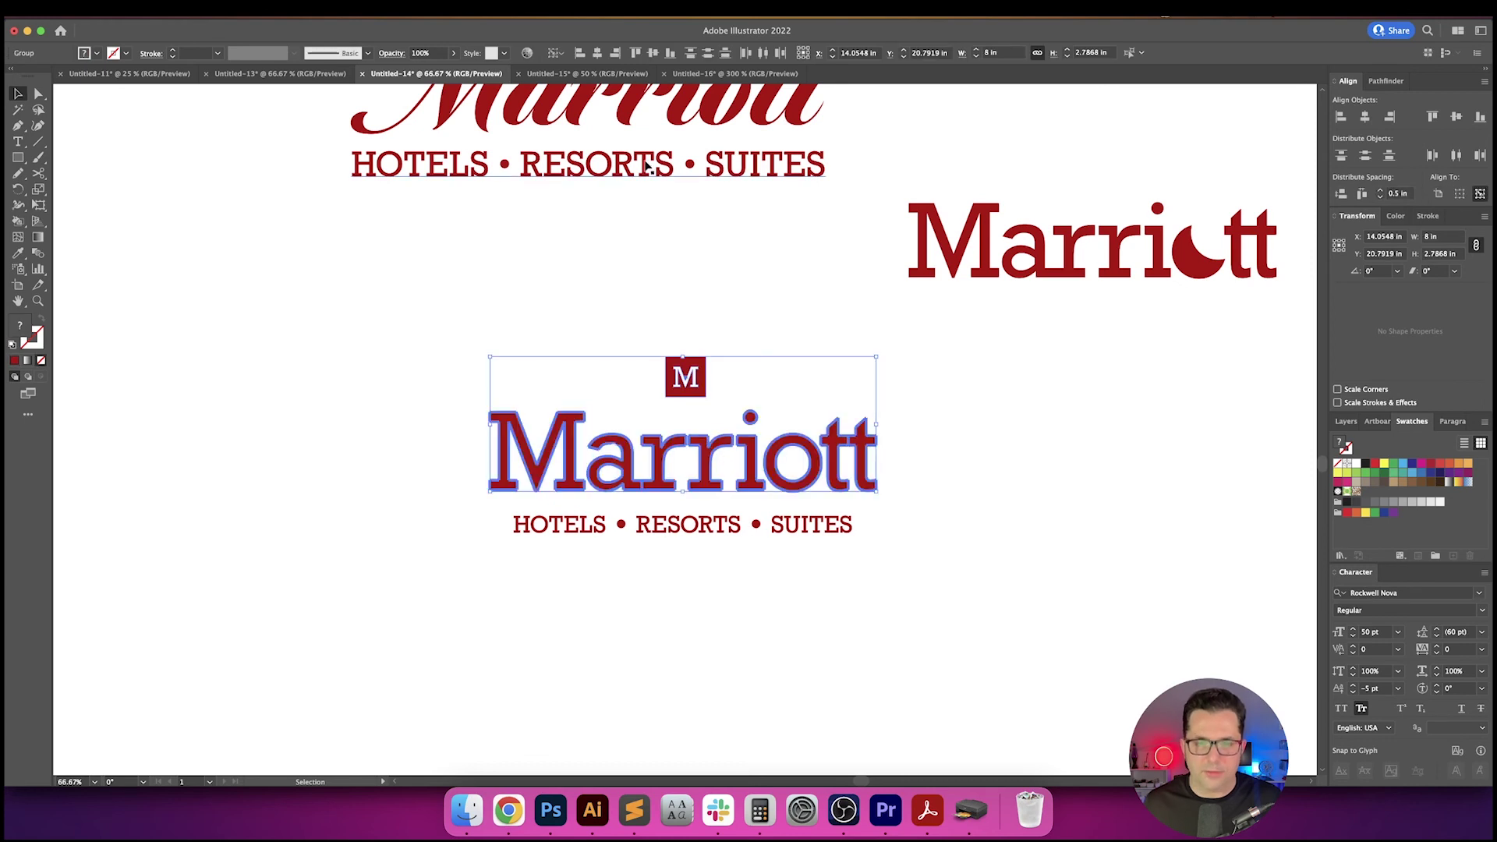
pyautogui.click(598, 53)
pyautogui.click(729, 249)
pyautogui.hscroll(1, 708, 278)
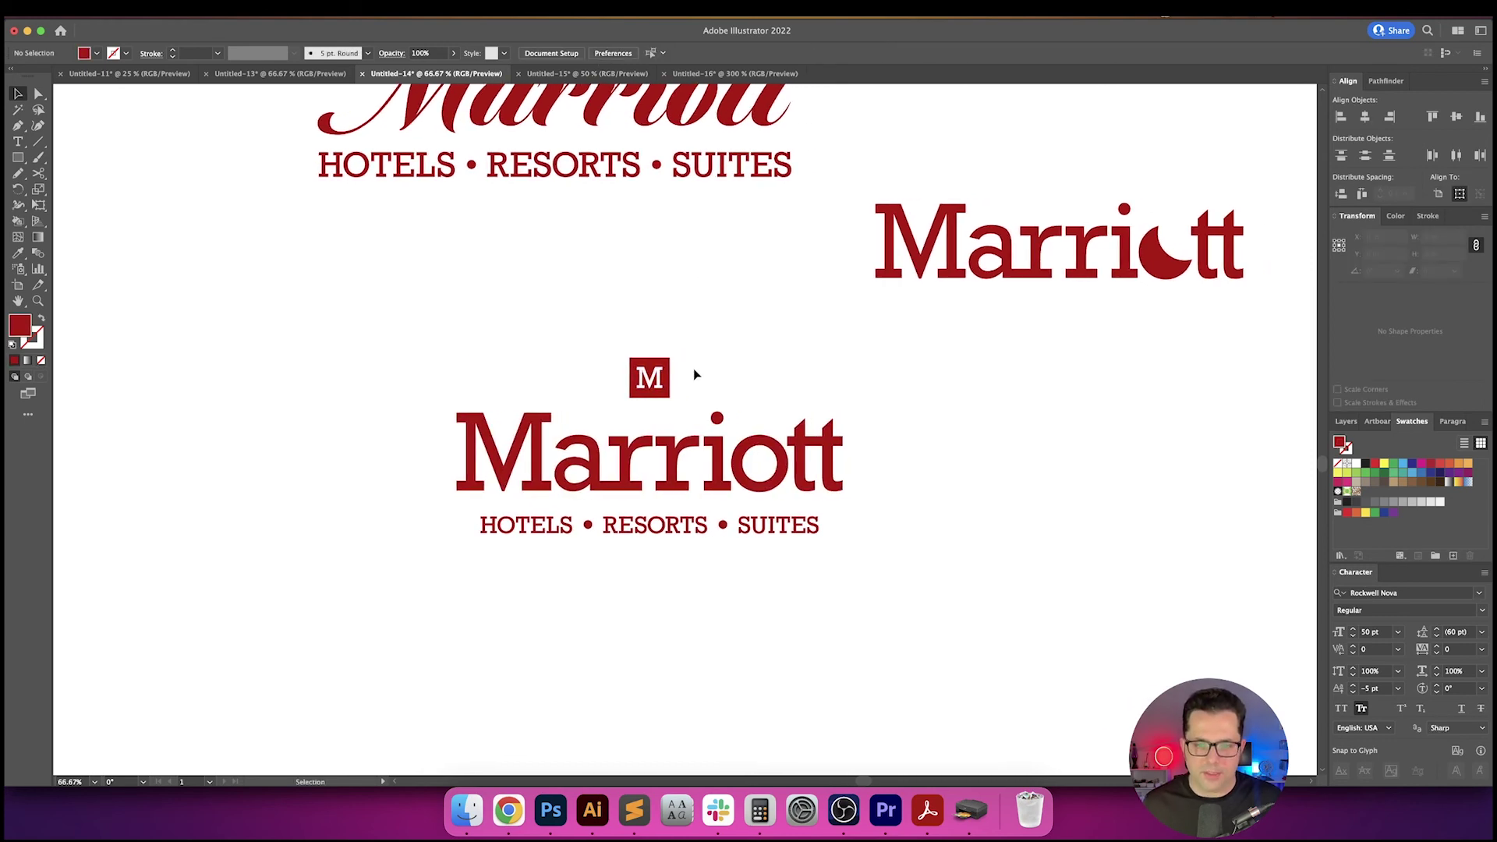
# - Lower the M icon onto the wordmark, and move it straight up by 0.5 in with the Move command
pyautogui.click(655, 379)
pyautogui.press('super+equal')
pyautogui.moveTo(672, 399); pyautogui.dragTo(711, 492)
pyautogui.press('Return')
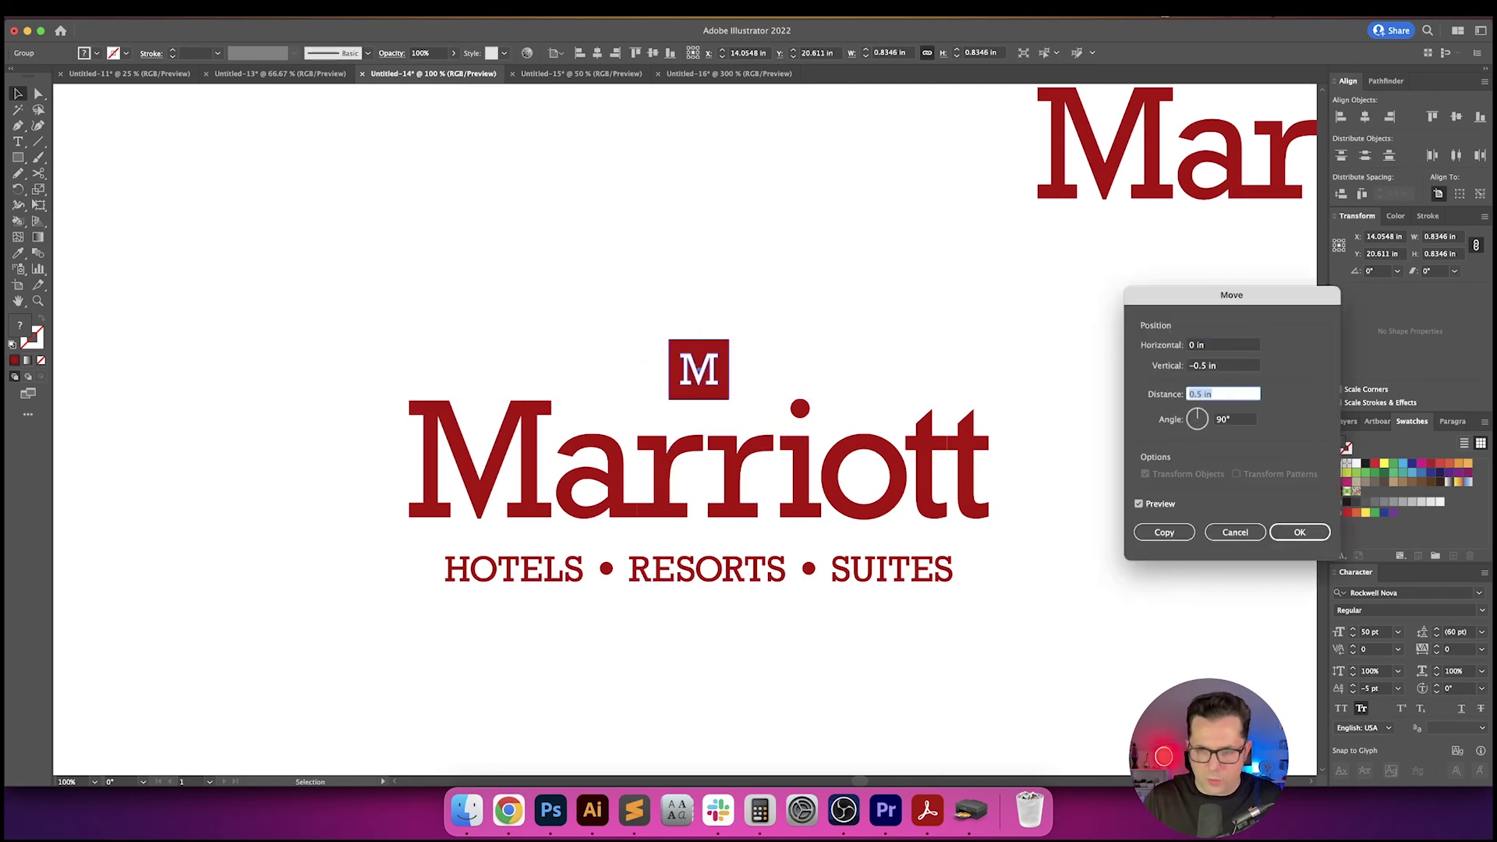
pyautogui.press('Return')
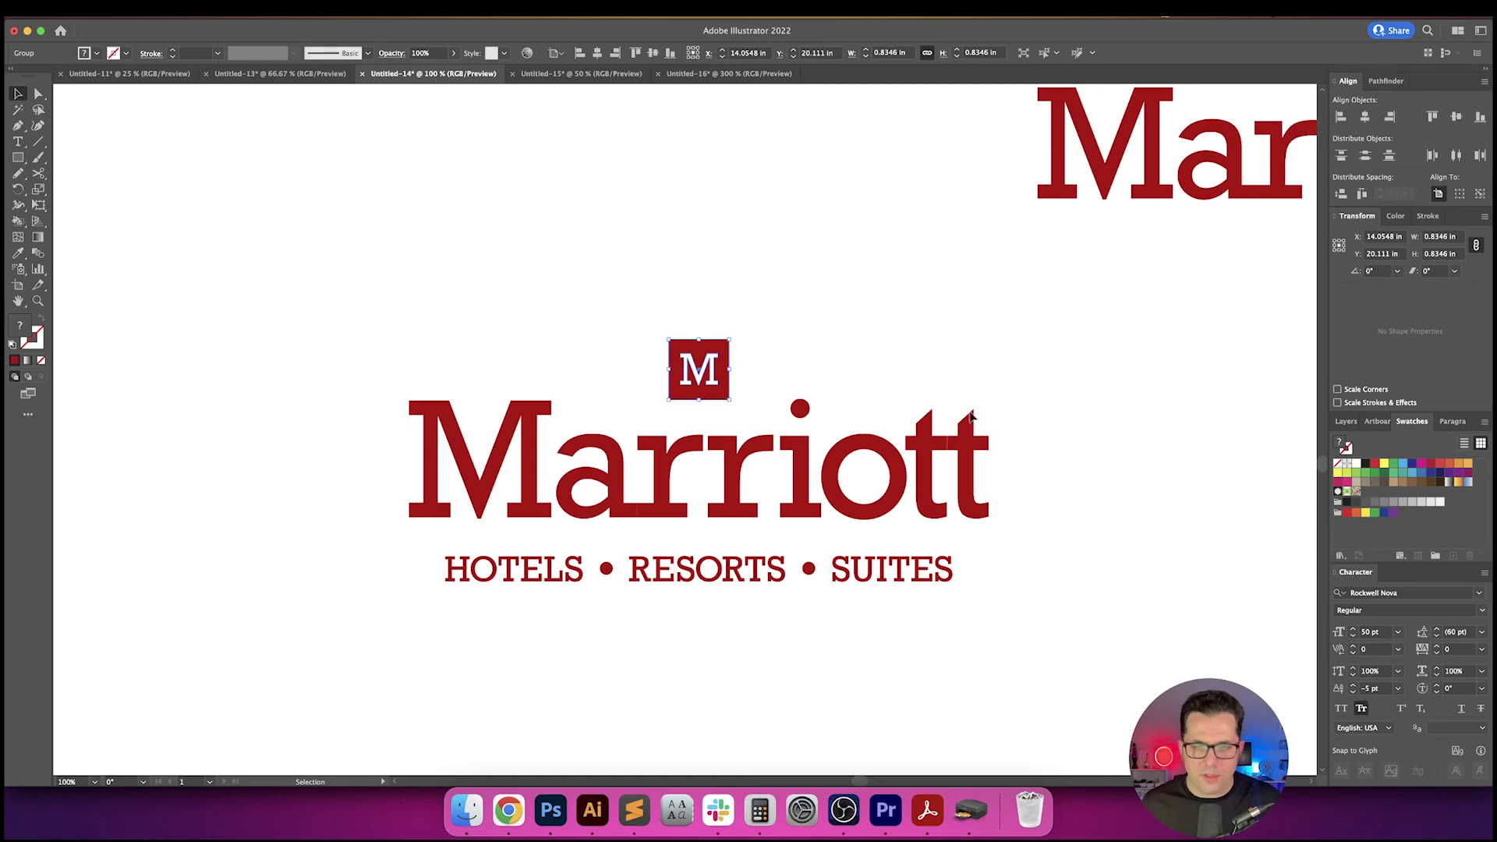
pyautogui.click(1076, 424)
# - Duplicate the M icon into the empty area beside the logo and enlarge the copy to about 3.94 in
pyautogui.scroll(-1, 1079, 437)
pyautogui.moveTo(1168, 449); pyautogui.dragTo(866, 461)
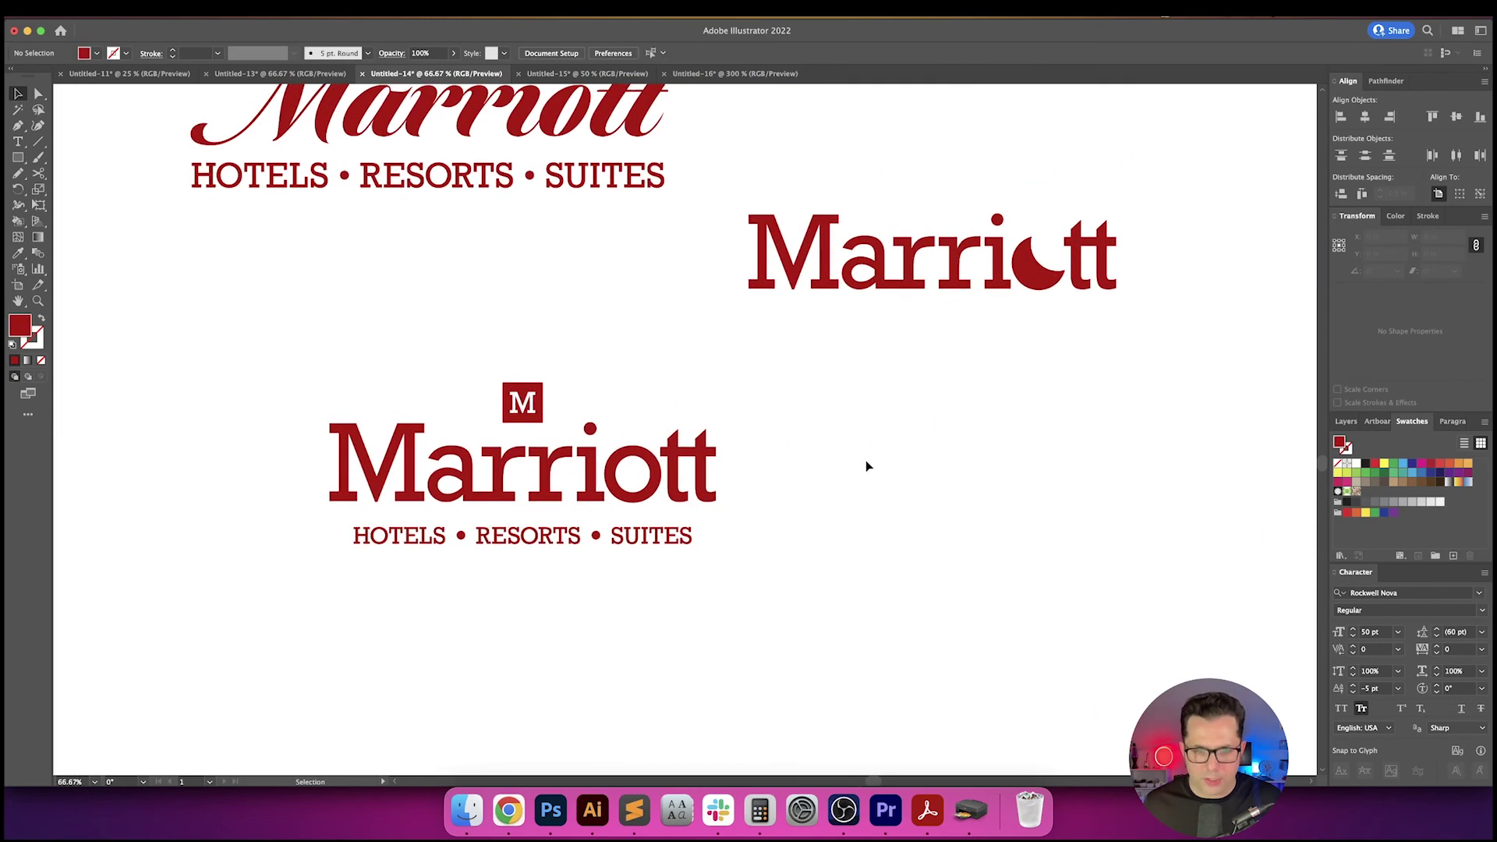
pyautogui.scroll(-1, 865, 466)
pyautogui.hscroll(-4, 875, 457)
pyautogui.hscroll(4, 702, 406)
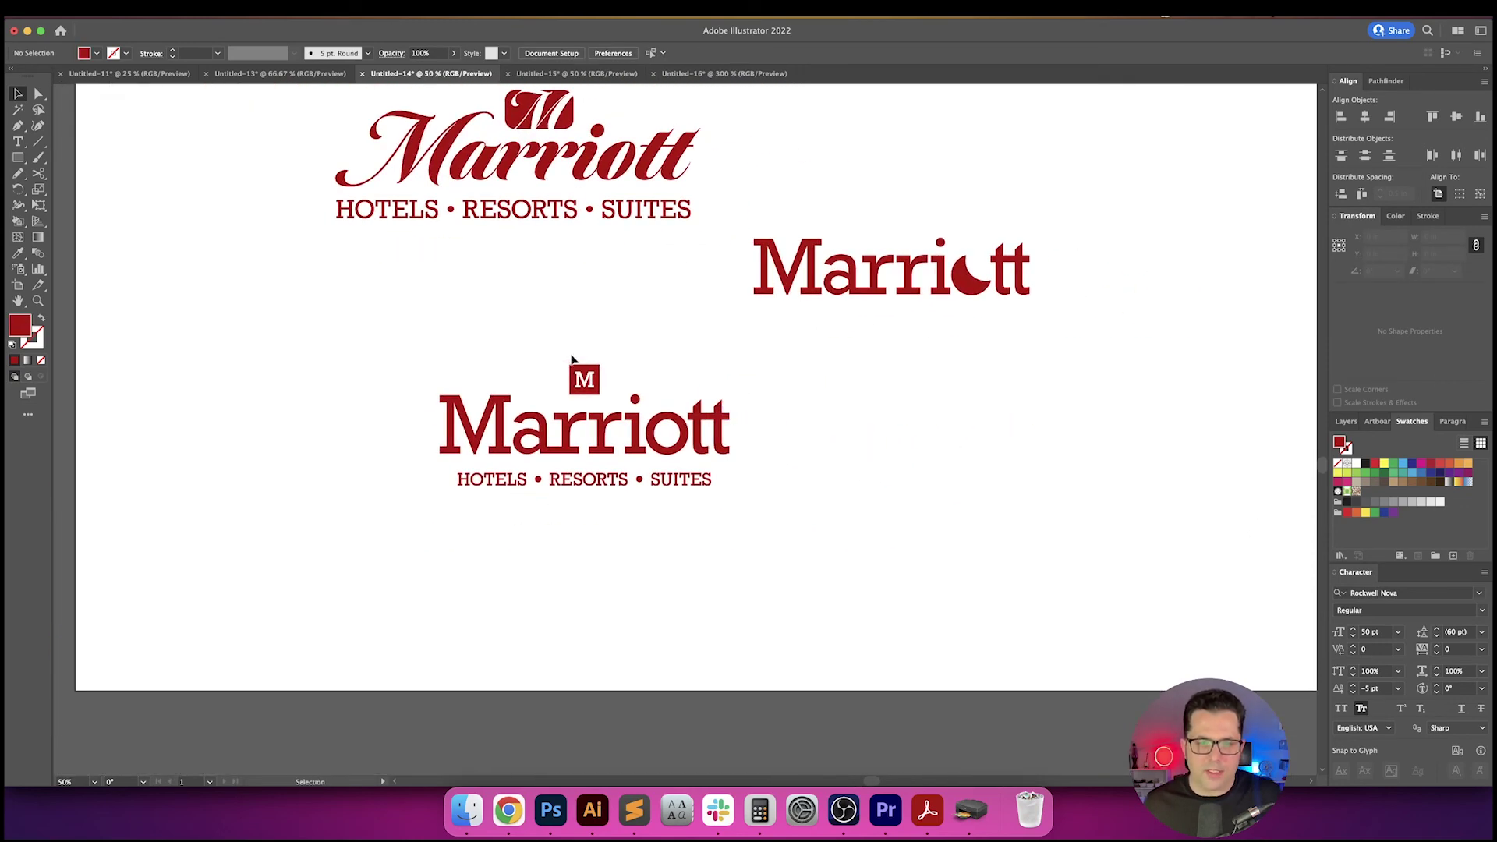
pyautogui.moveTo(586, 381); pyautogui.dragTo(974, 461)
pyautogui.hscroll(4, 1025, 484)
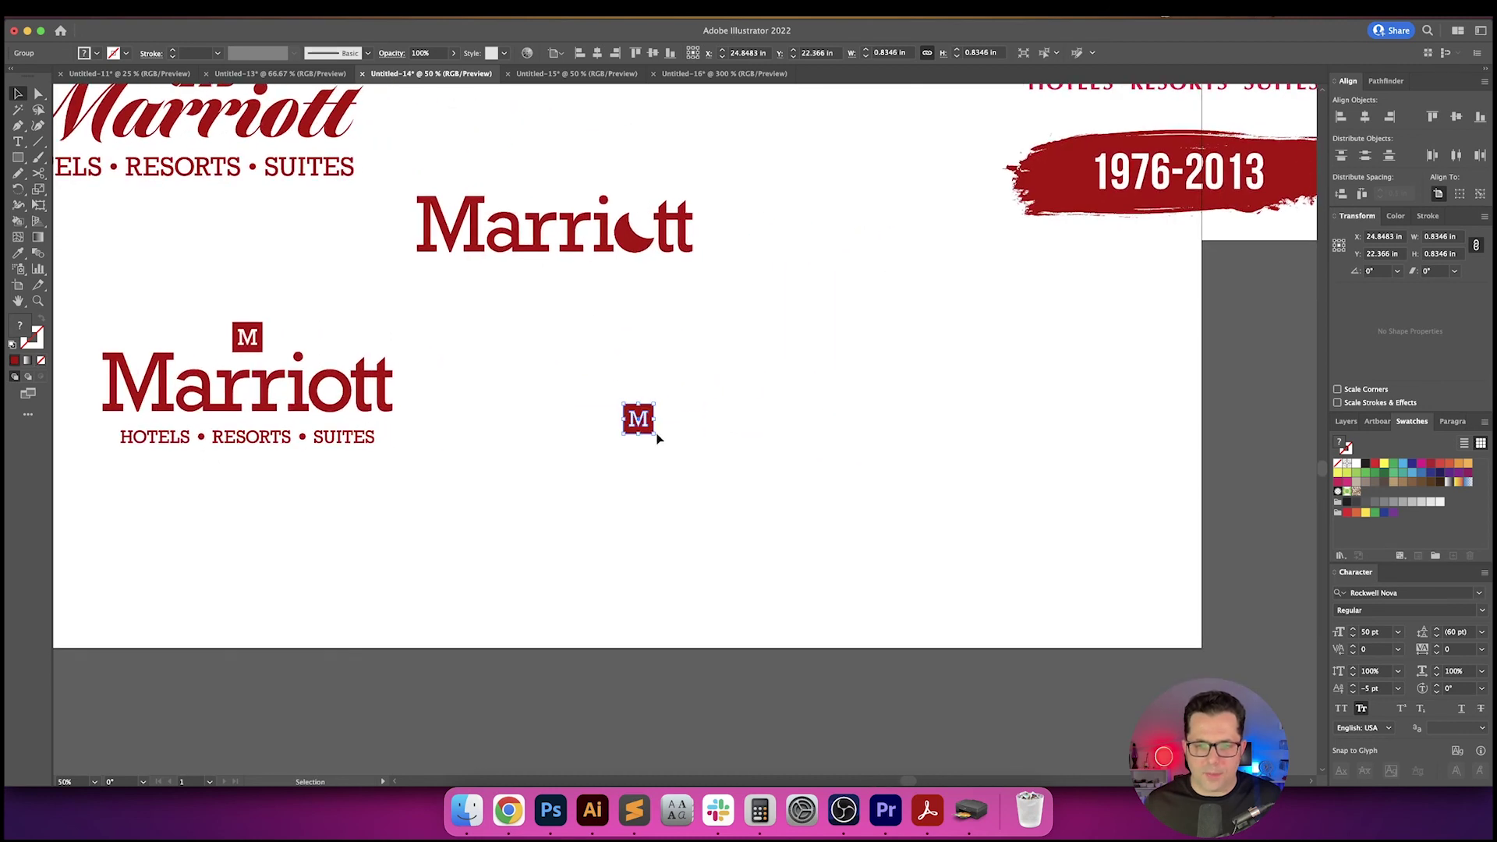
pyautogui.moveTo(653, 433); pyautogui.dragTo(834, 509)
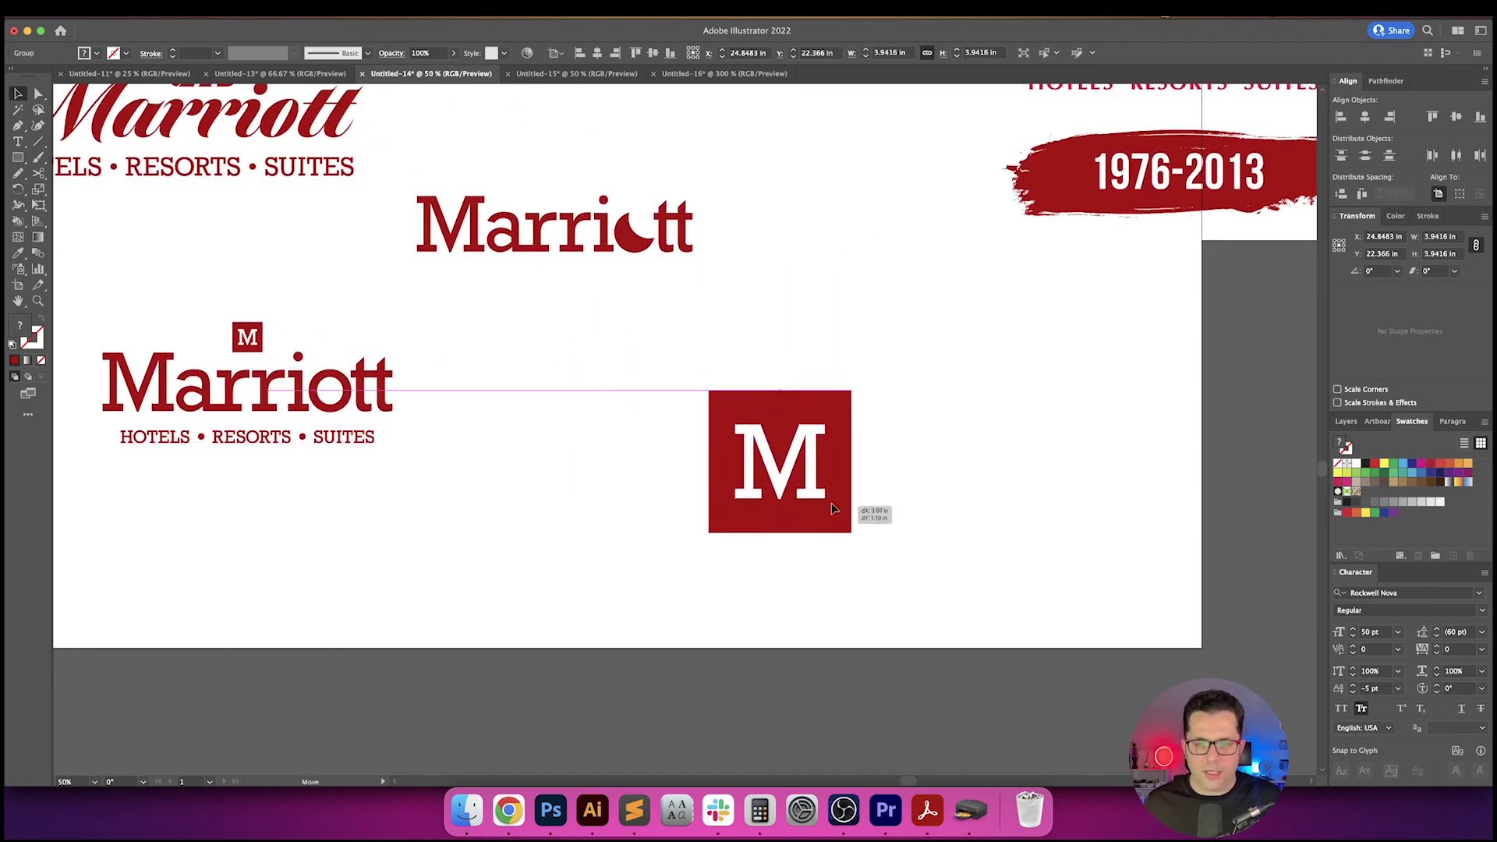
pyautogui.click(932, 506)
pyautogui.moveTo(932, 506); pyautogui.dragTo(925, 506)
# - Extend the large M icon into a wide banner by drawing a red rectangle of equal height against its right side
pyautogui.hscroll(5, 925, 505)
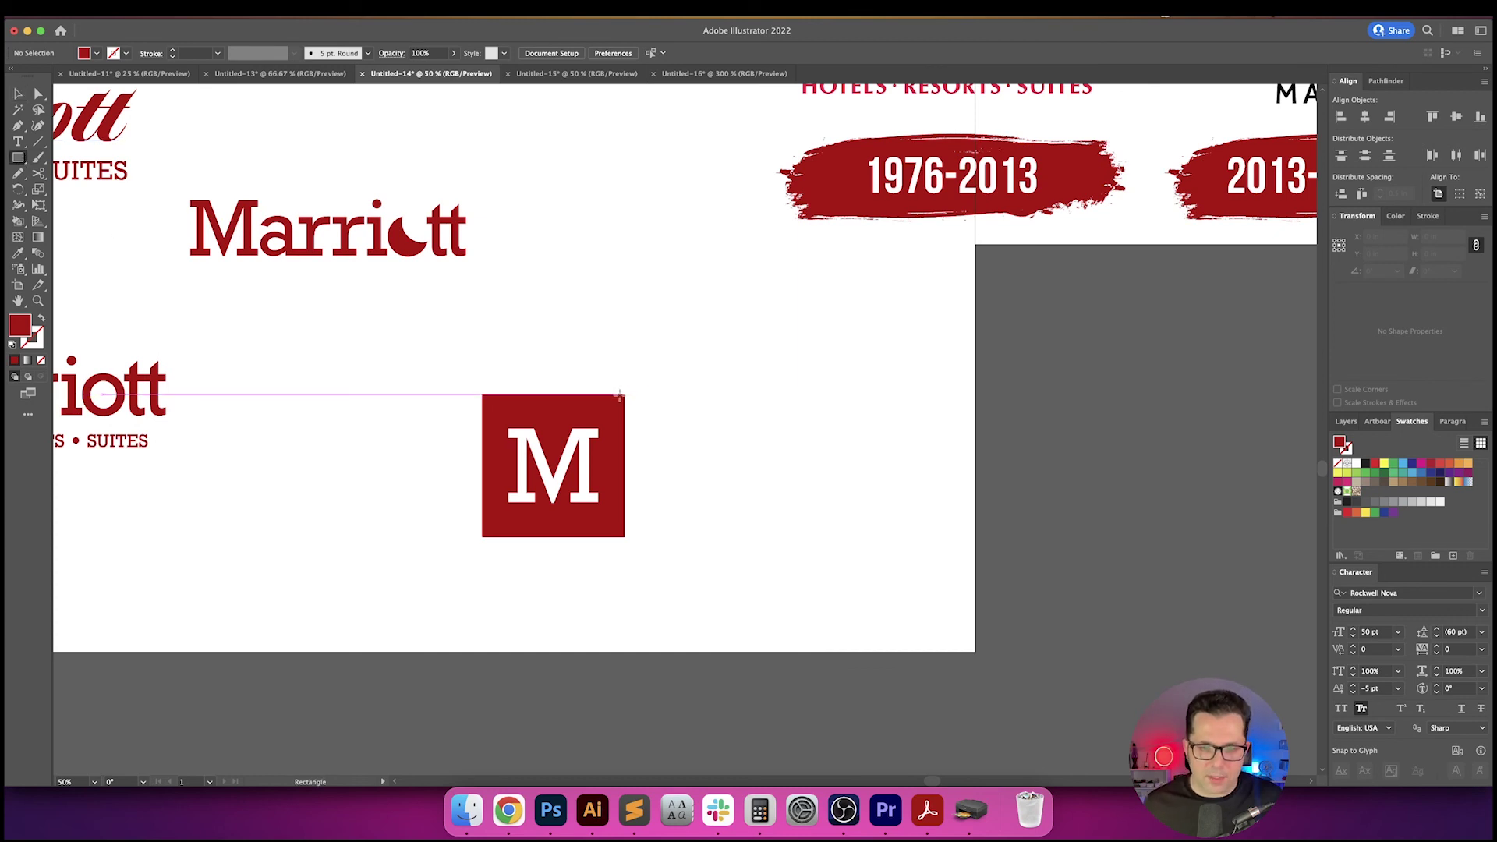
pyautogui.moveTo(620, 395); pyautogui.dragTo(966, 536)
pyautogui.press('v')
pyautogui.click(1059, 505)
pyautogui.hscroll(2, 677, 616)
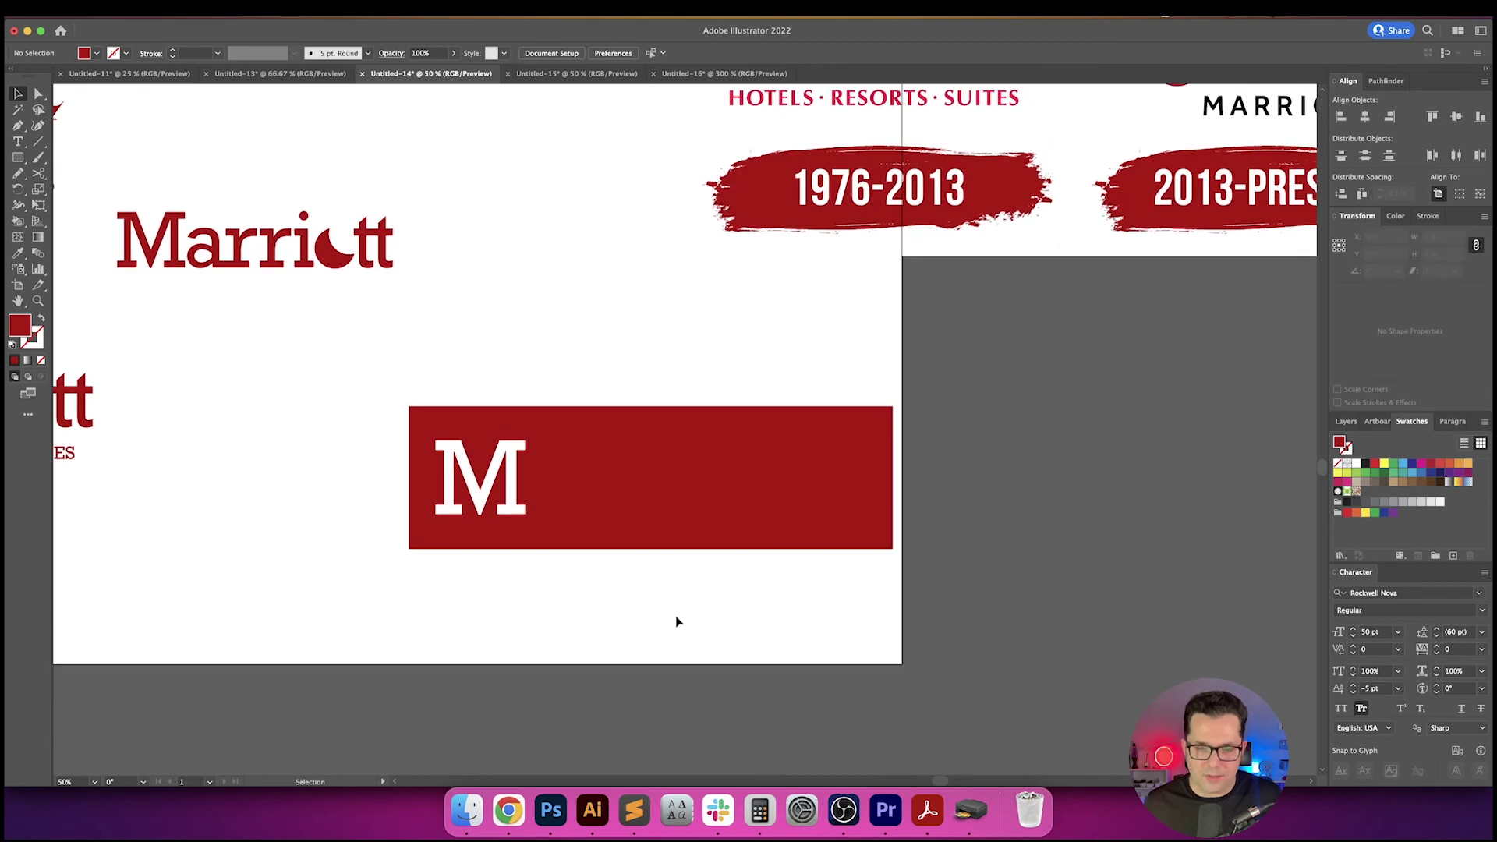
# - Add a sample first name as text below the banner, turn off its small caps, and move it onto the red rectangle
pyautogui.press('t')
pyautogui.click(665, 620)
pyautogui.write('Judy')
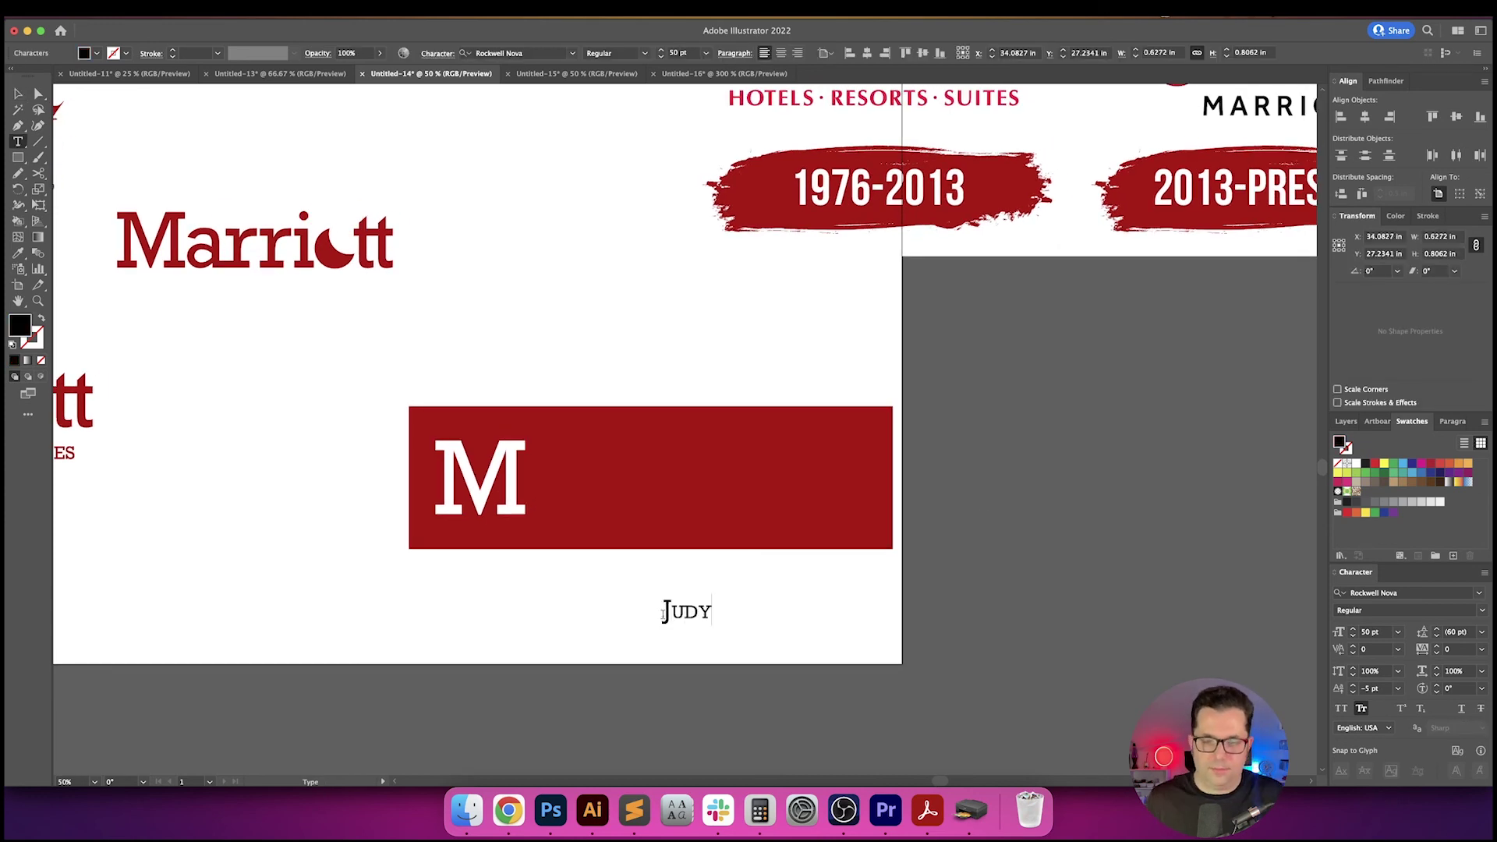
pyautogui.press('Escape')
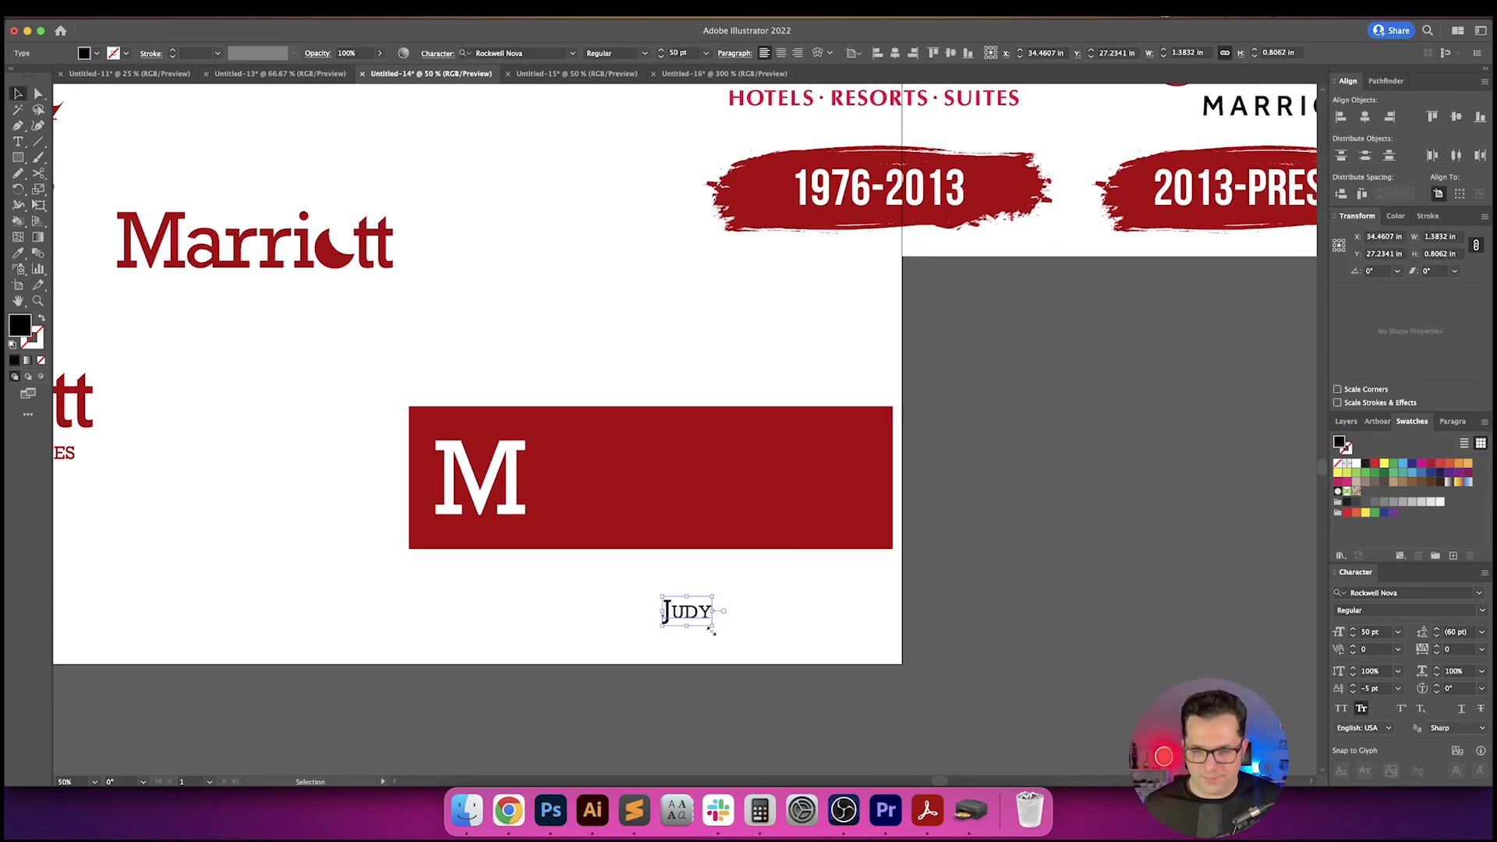
pyautogui.click(1361, 711)
pyautogui.click(713, 653)
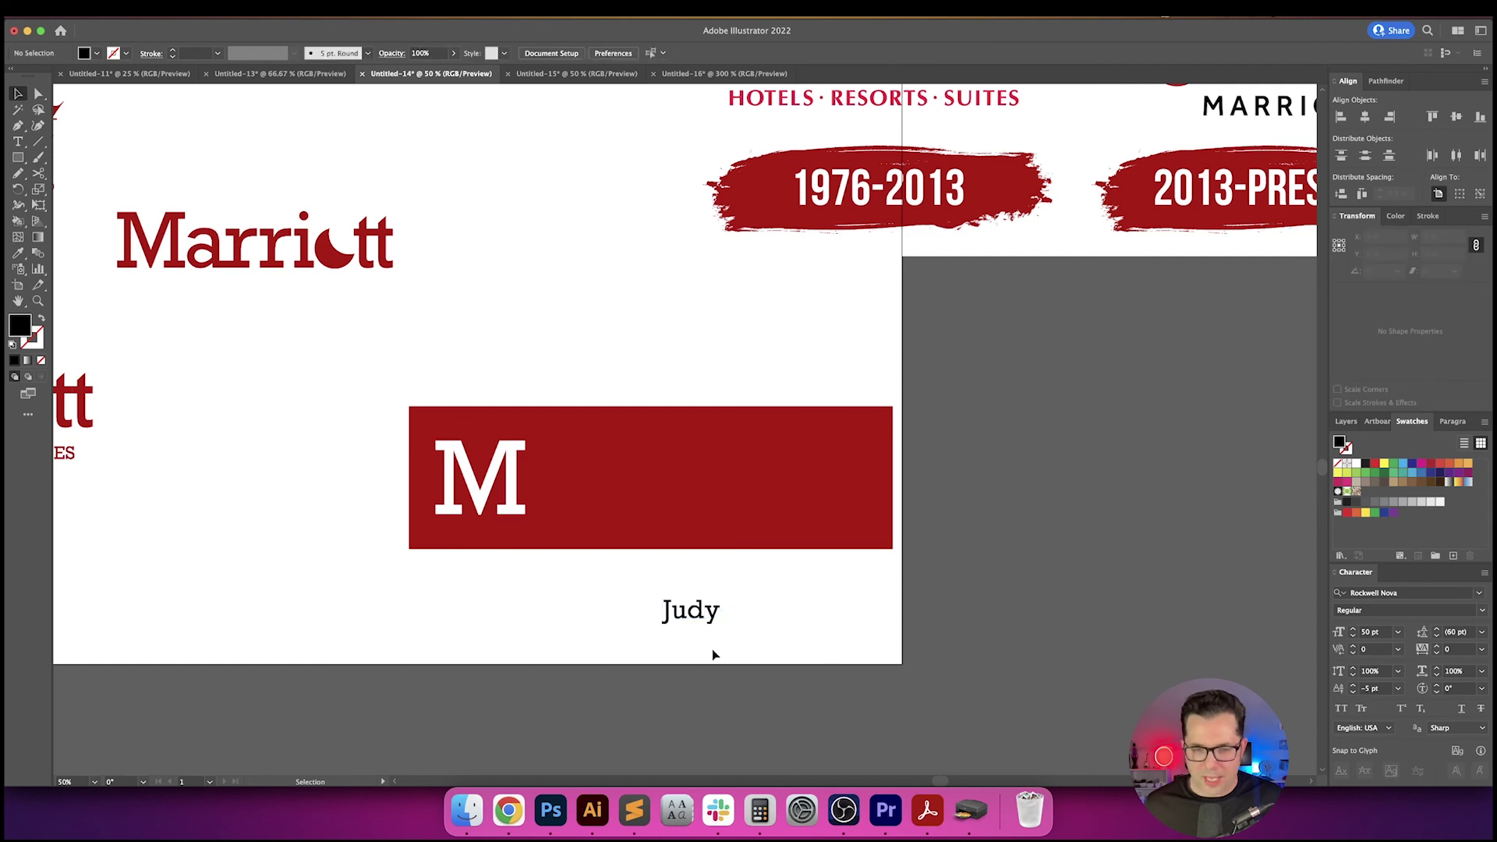
pyautogui.moveTo(705, 618); pyautogui.dragTo(654, 497)
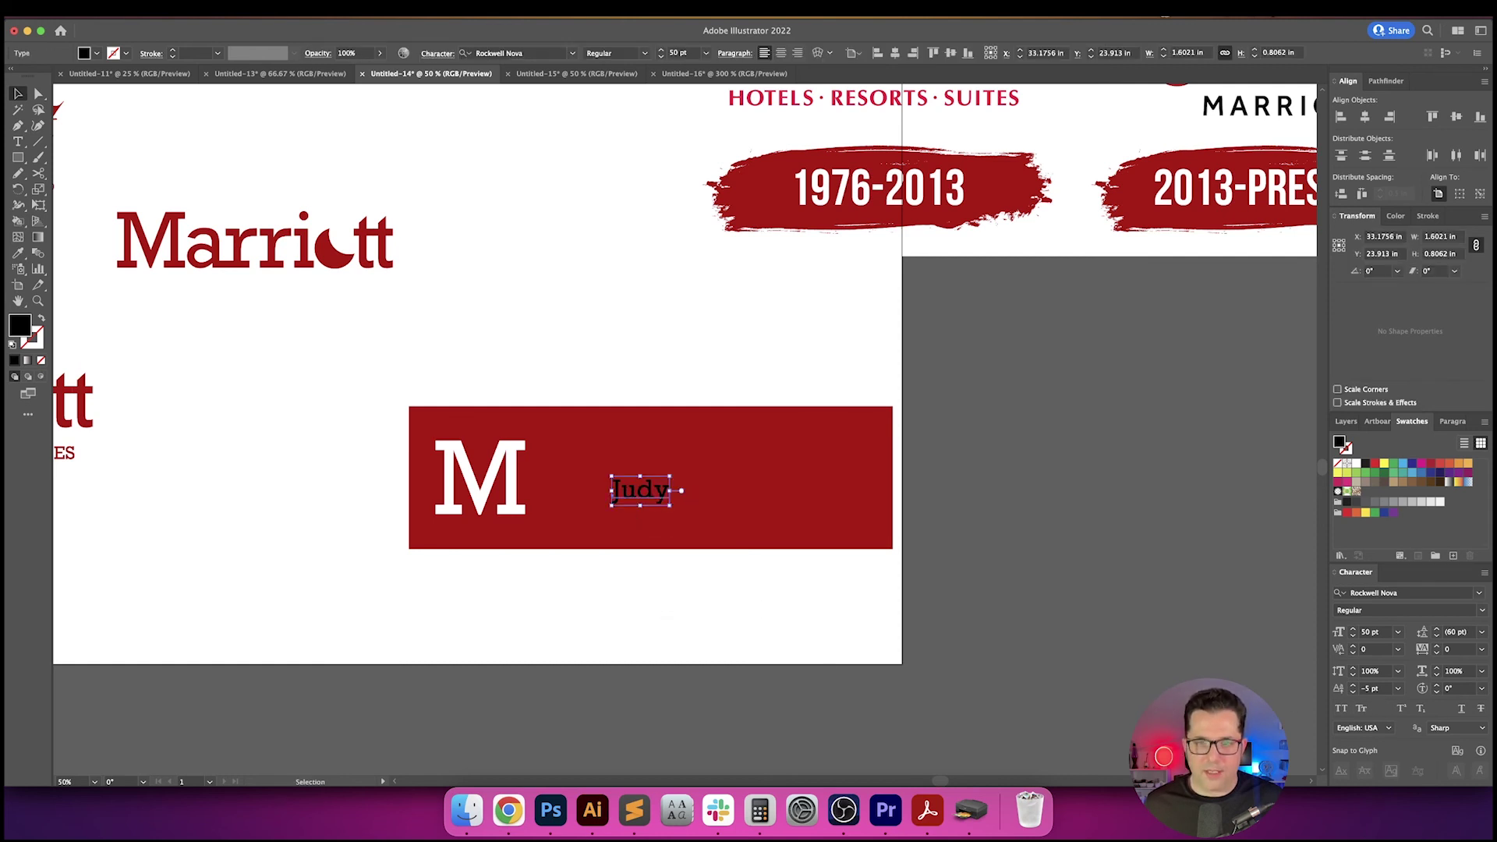
# - Set the font size of the name on the banner to 75 pt
pyautogui.click(680, 53)
pyautogui.hotkey('shift', 'Up')
pyautogui.hotkey('shift', 'Up')
pyautogui.hotkey('shift', 'Up')
pyautogui.hotkey('shift', 'Up')
pyautogui.hotkey('shift', 'Up')
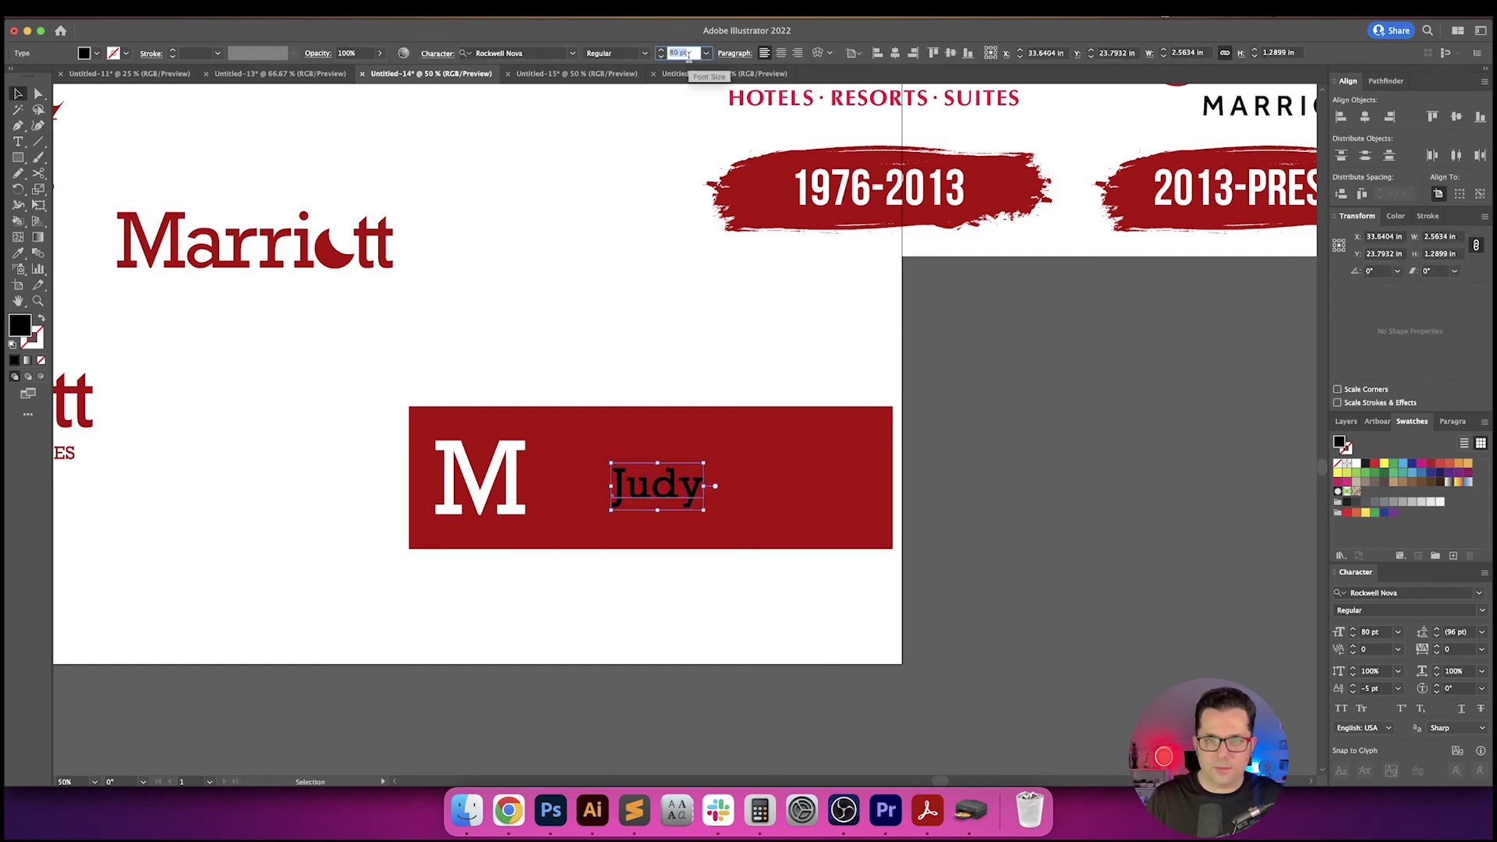
pyautogui.hotkey('shift', 'Down')
pyautogui.hotkey('shift', 'Down')
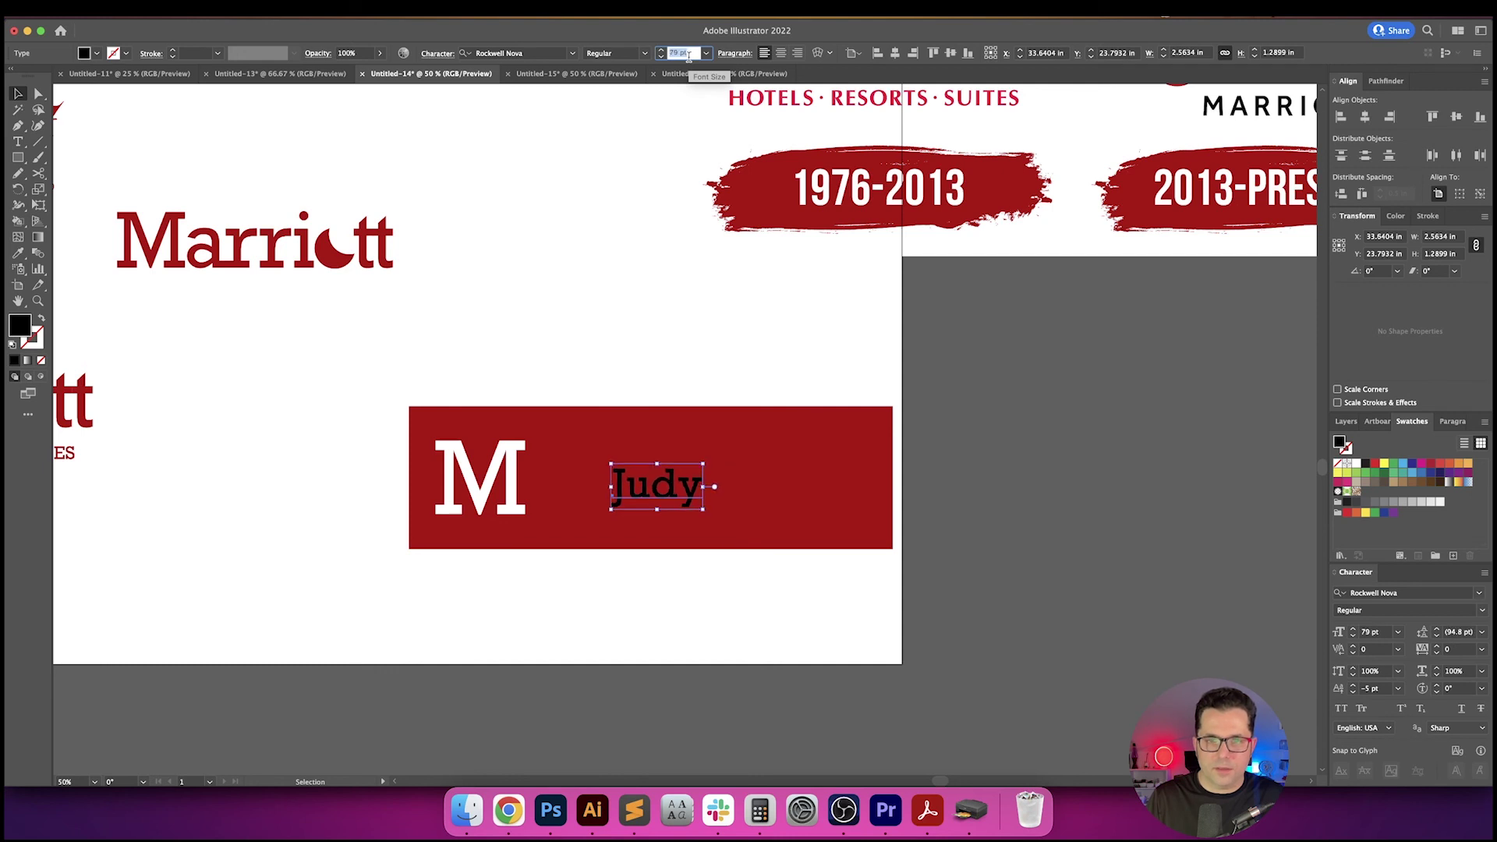
pyautogui.press('Down')
pyautogui.press('Down')
pyautogui.press('Down')
pyautogui.press('Down')
pyautogui.press('Down')
pyautogui.press('Return')
# - Color the banner name white by sampling the white of the 1976-2013 lettering with the Eyedropper
pyautogui.press('i')
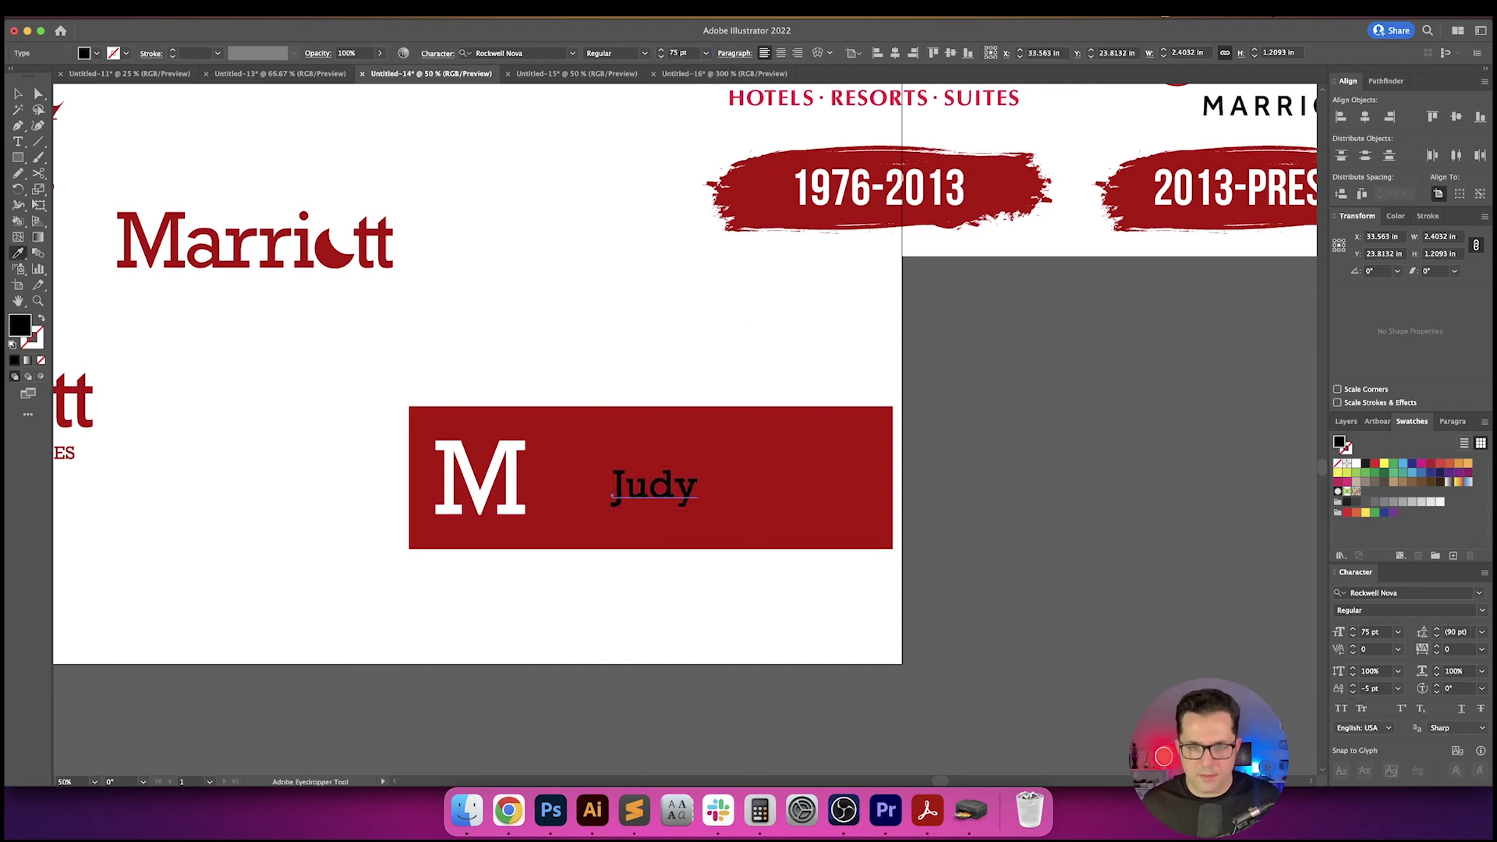
pyautogui.click(797, 181)
pyautogui.press('v')
pyautogui.click(750, 380)
pyautogui.scroll(-2, 750, 380)
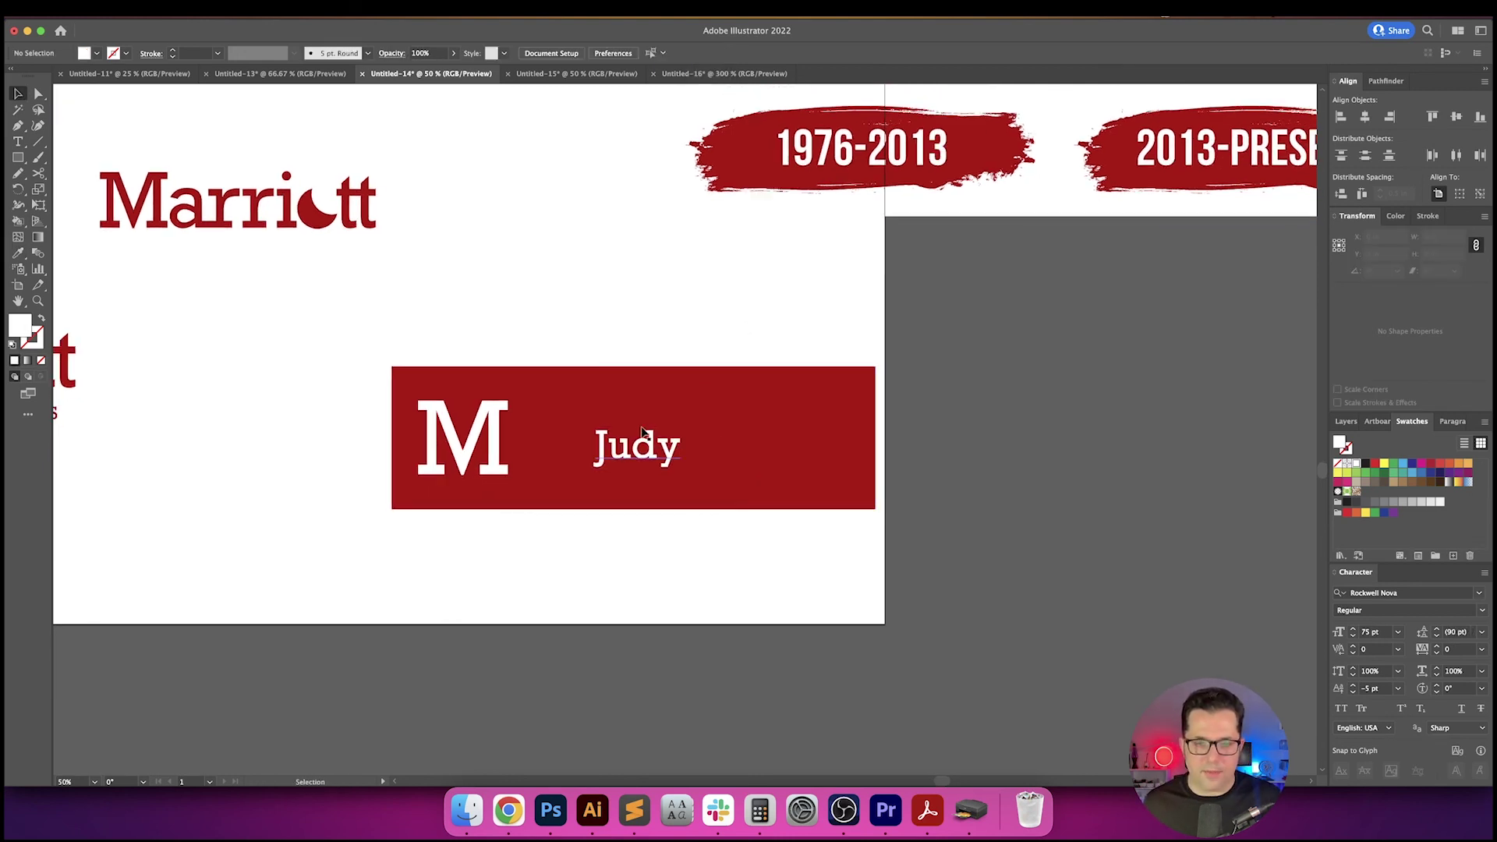
pyautogui.click(508, 811)
pyautogui.click(293, 37)
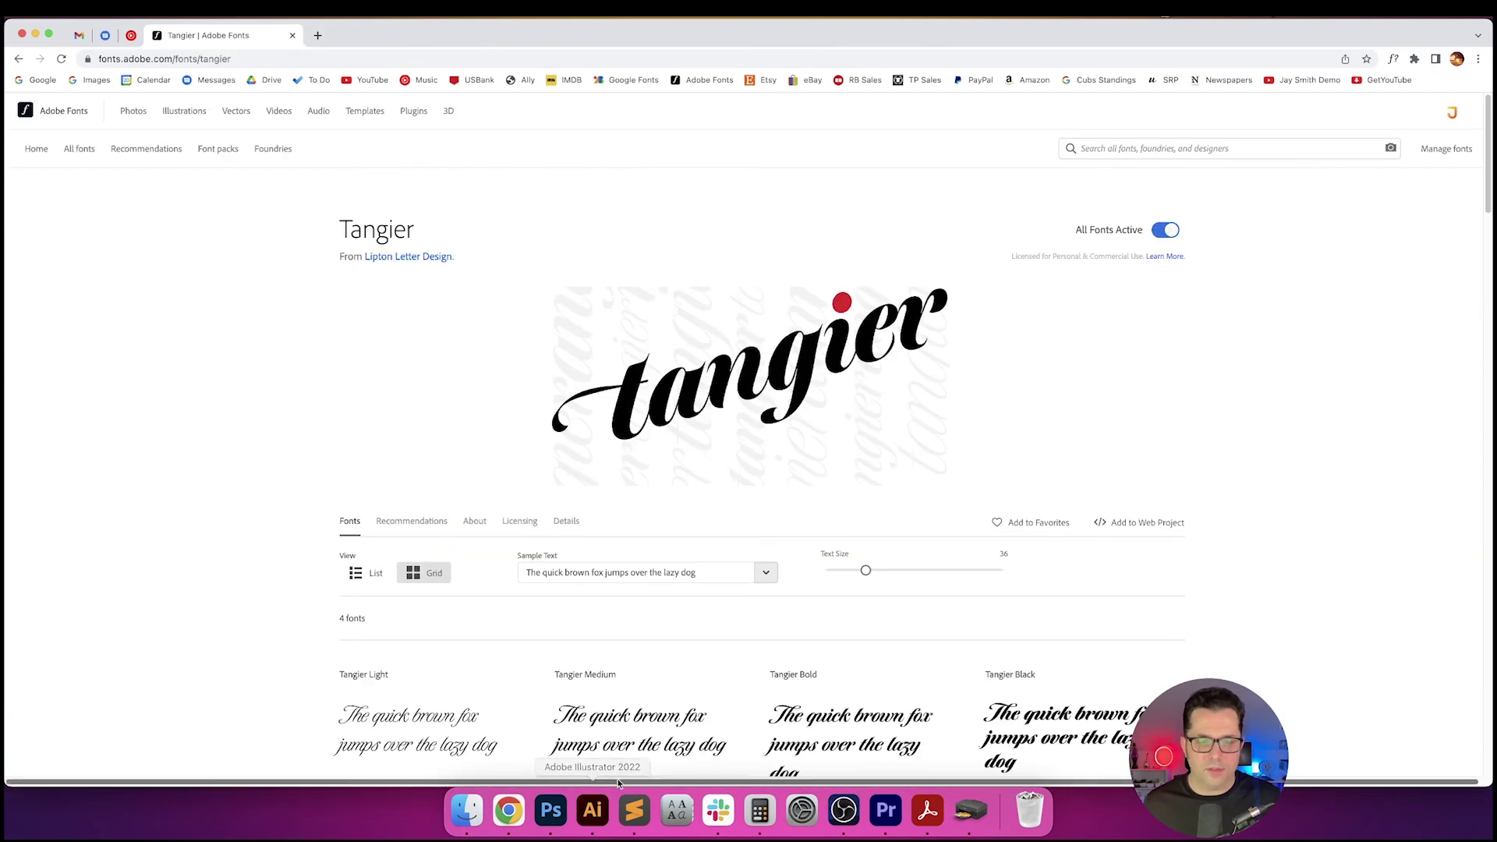
pyautogui.click(592, 810)
# - Center the name horizontally and vertically within the red rectangle, using the rectangle as key object
pyautogui.click(722, 503)
pyautogui.hscroll(1, 788, 579)
pyautogui.moveTo(787, 579); pyautogui.dragTo(569, 377)
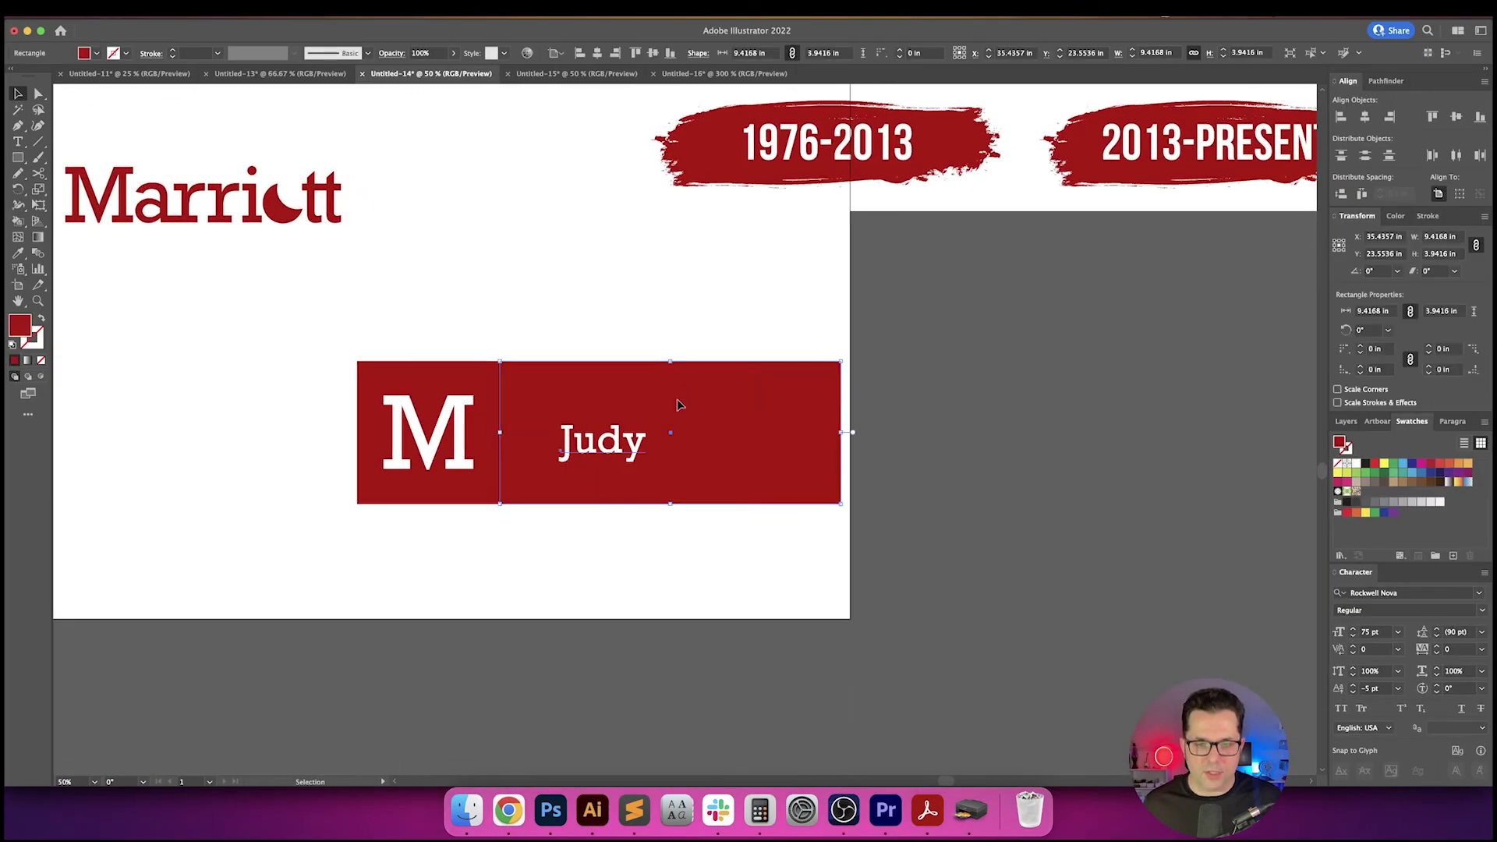
pyautogui.click(705, 407)
pyautogui.click(474, 52)
pyautogui.click(528, 53)
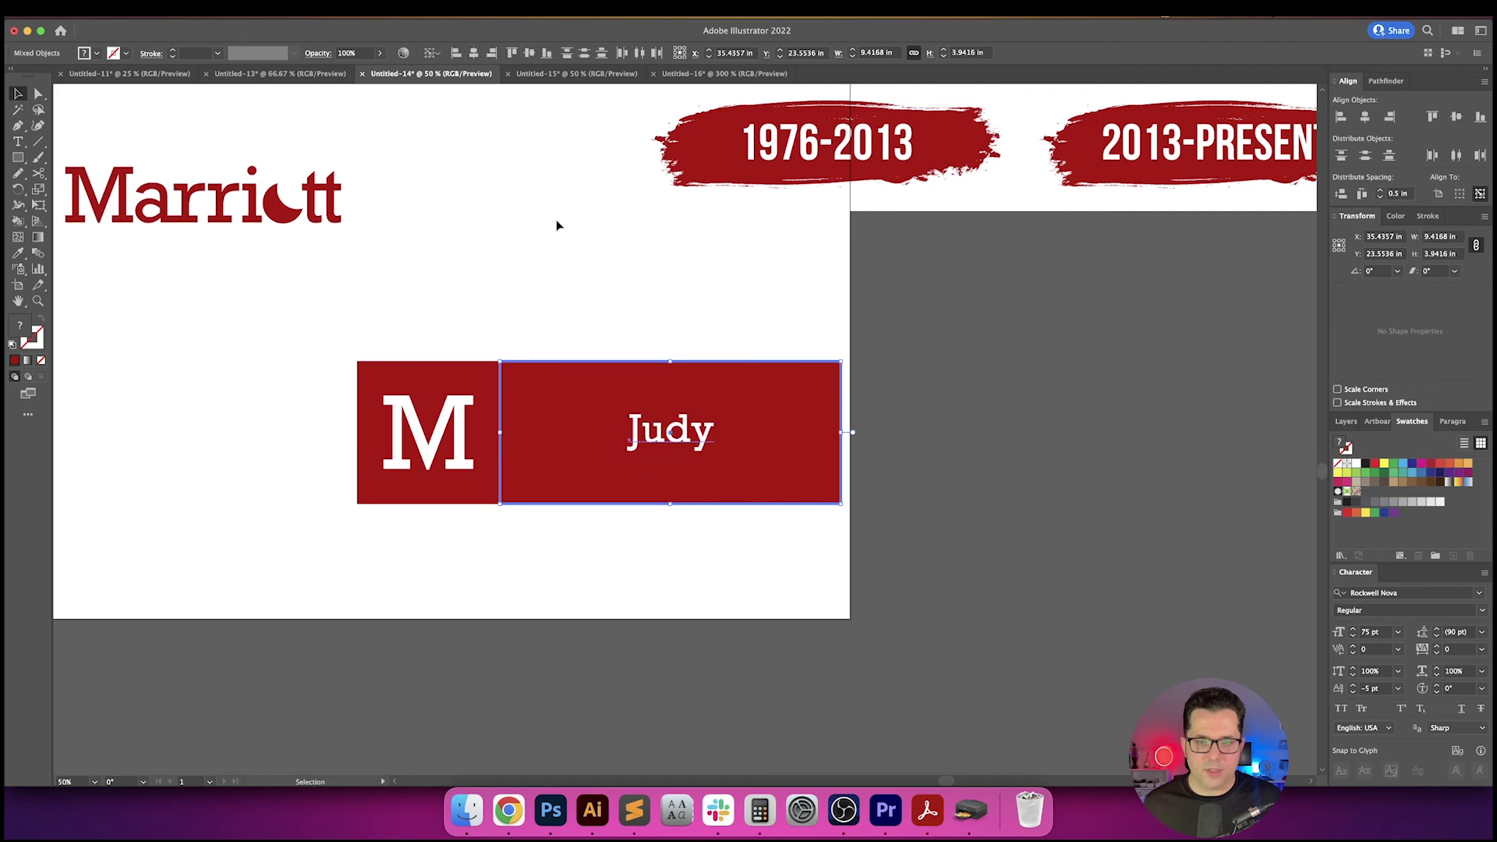
pyautogui.click(555, 223)
pyautogui.scroll(-1, 554, 222)
pyautogui.moveTo(578, 237); pyautogui.dragTo(755, 515)
pyautogui.click(654, 350)
pyautogui.click(562, 273)
# - Move the reference sheet of existing Marriott logos to the right, clear of the artboard
pyautogui.press('super+minus')
pyautogui.press('super+minus')
pyautogui.moveTo(834, 446); pyautogui.dragTo(949, 435)
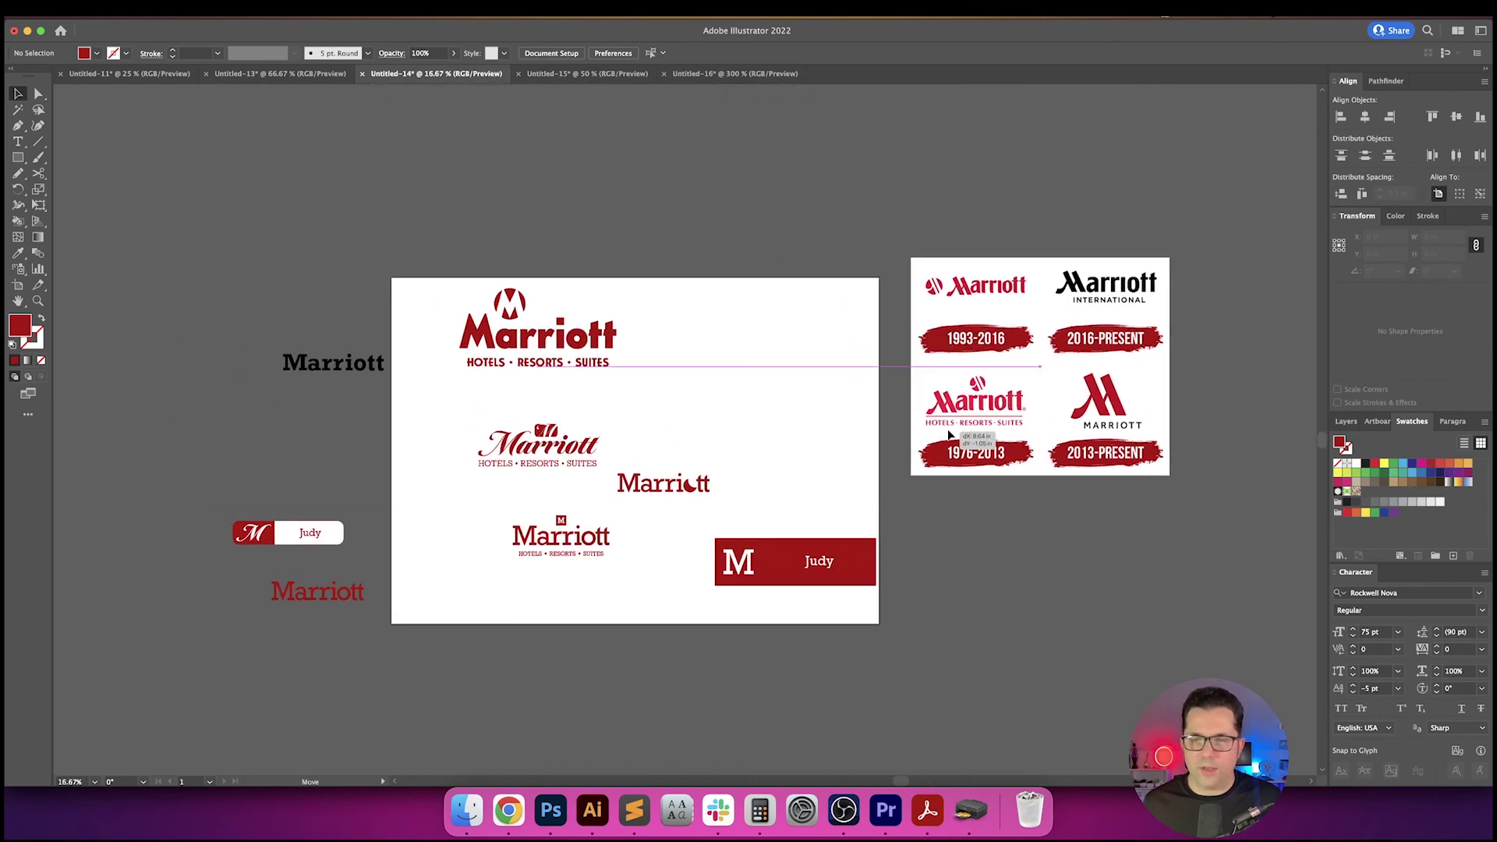
pyautogui.press('super+plus')
pyautogui.press('super+plus')
pyautogui.press('super+plus')
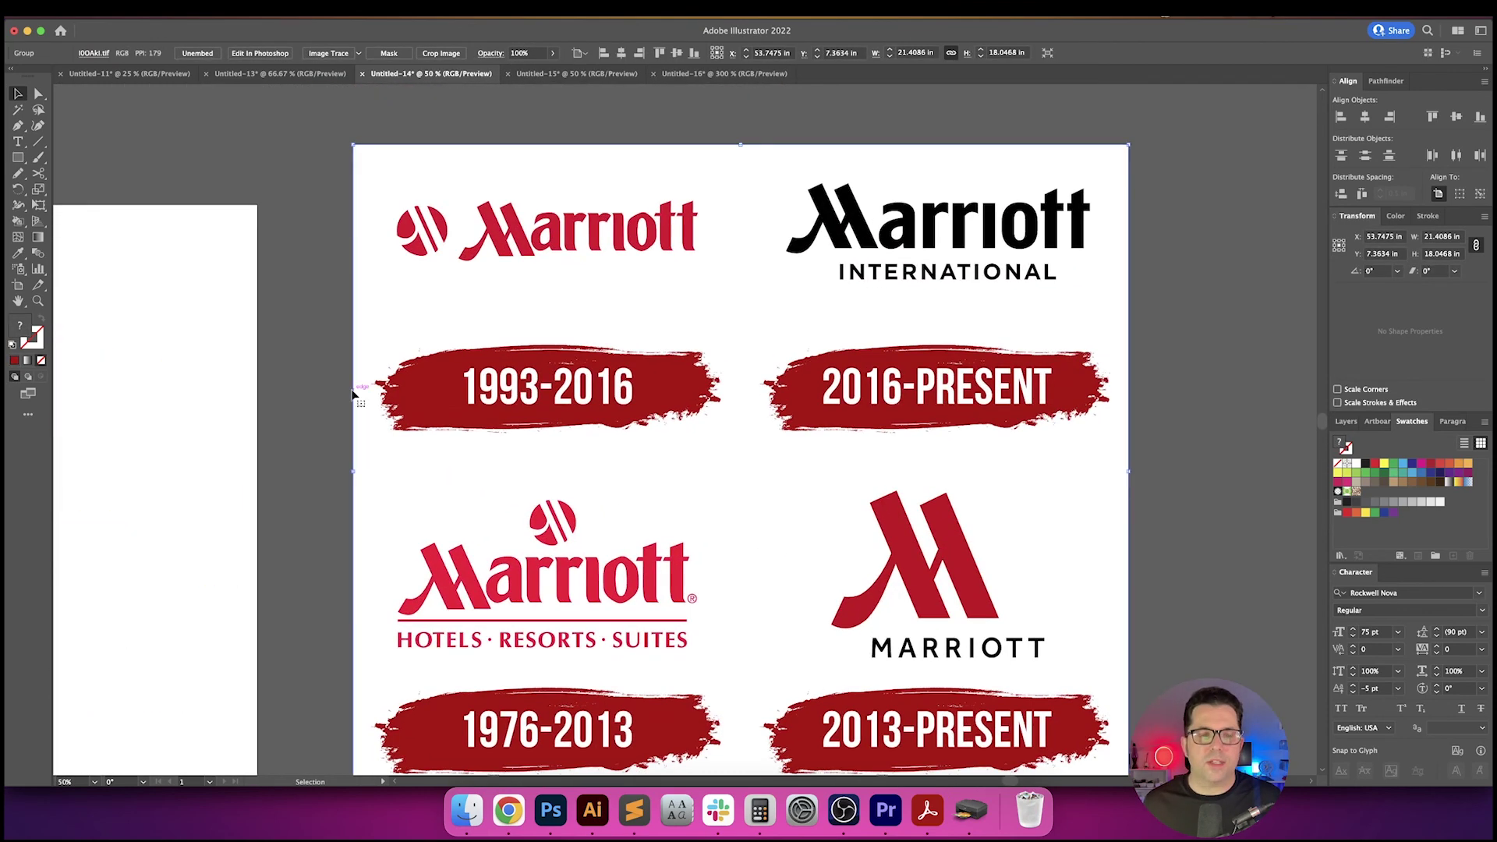
pyautogui.click(331, 393)
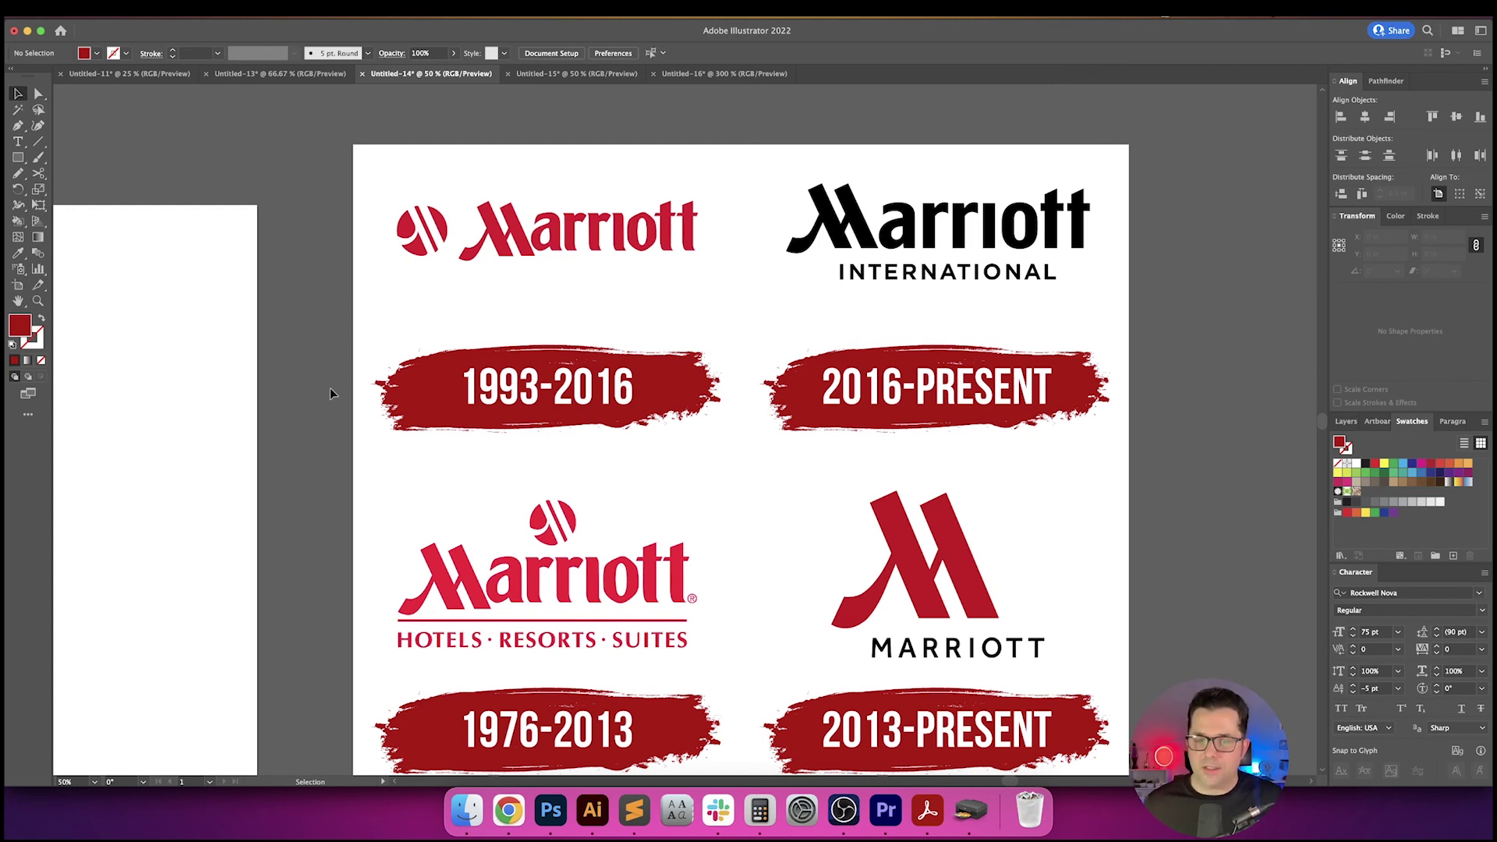
# - Compare the existing Marriott logos on the reference sheet with the new concepts on the artboard
pyautogui.scroll(-1, 330, 393)
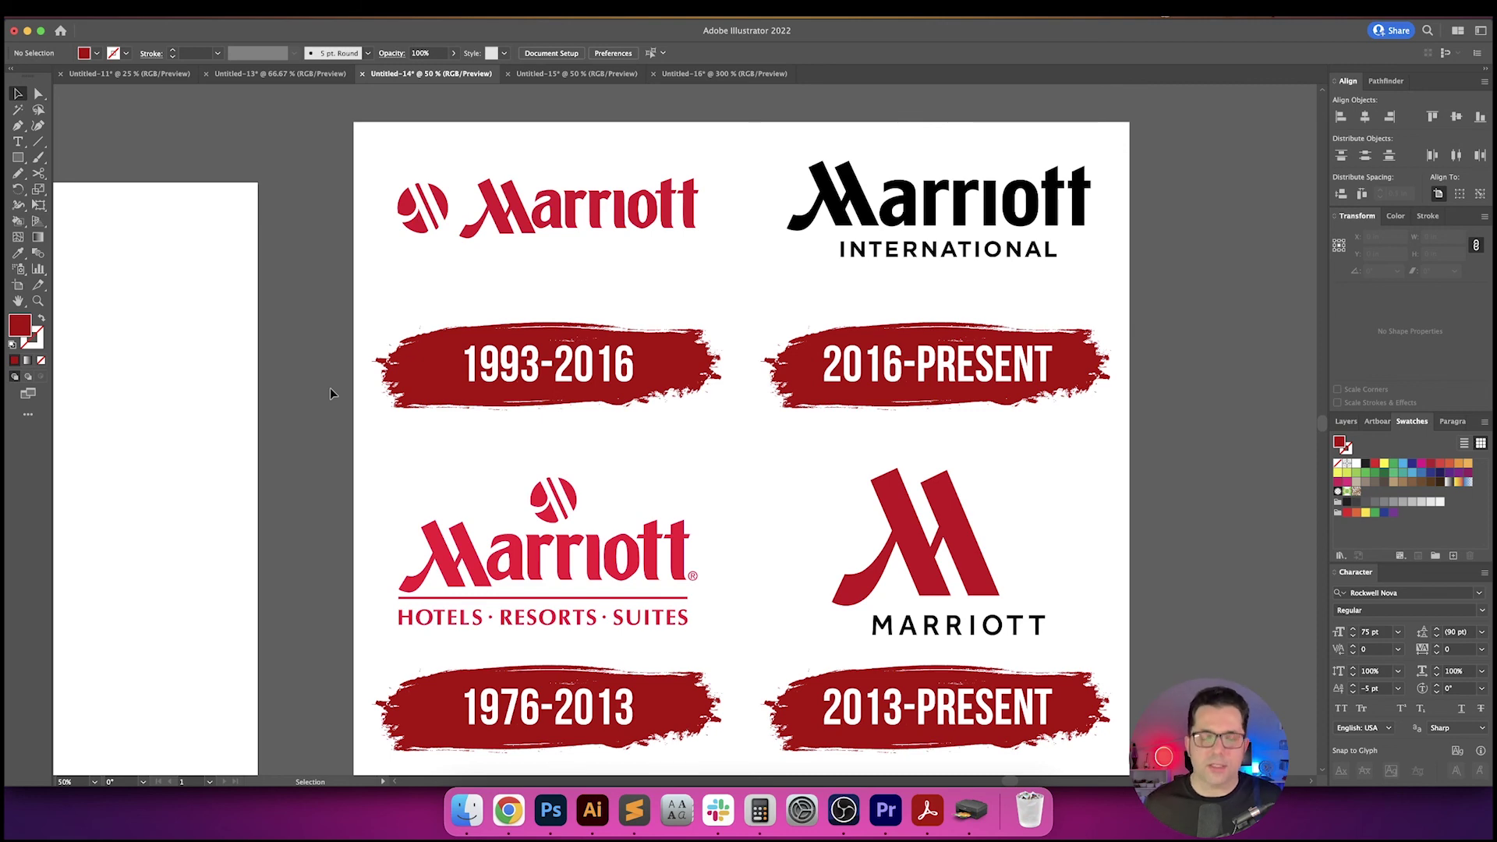
pyautogui.hscroll(-10, 330, 392)
pyautogui.moveTo(735, 410); pyautogui.dragTo(842, 395)
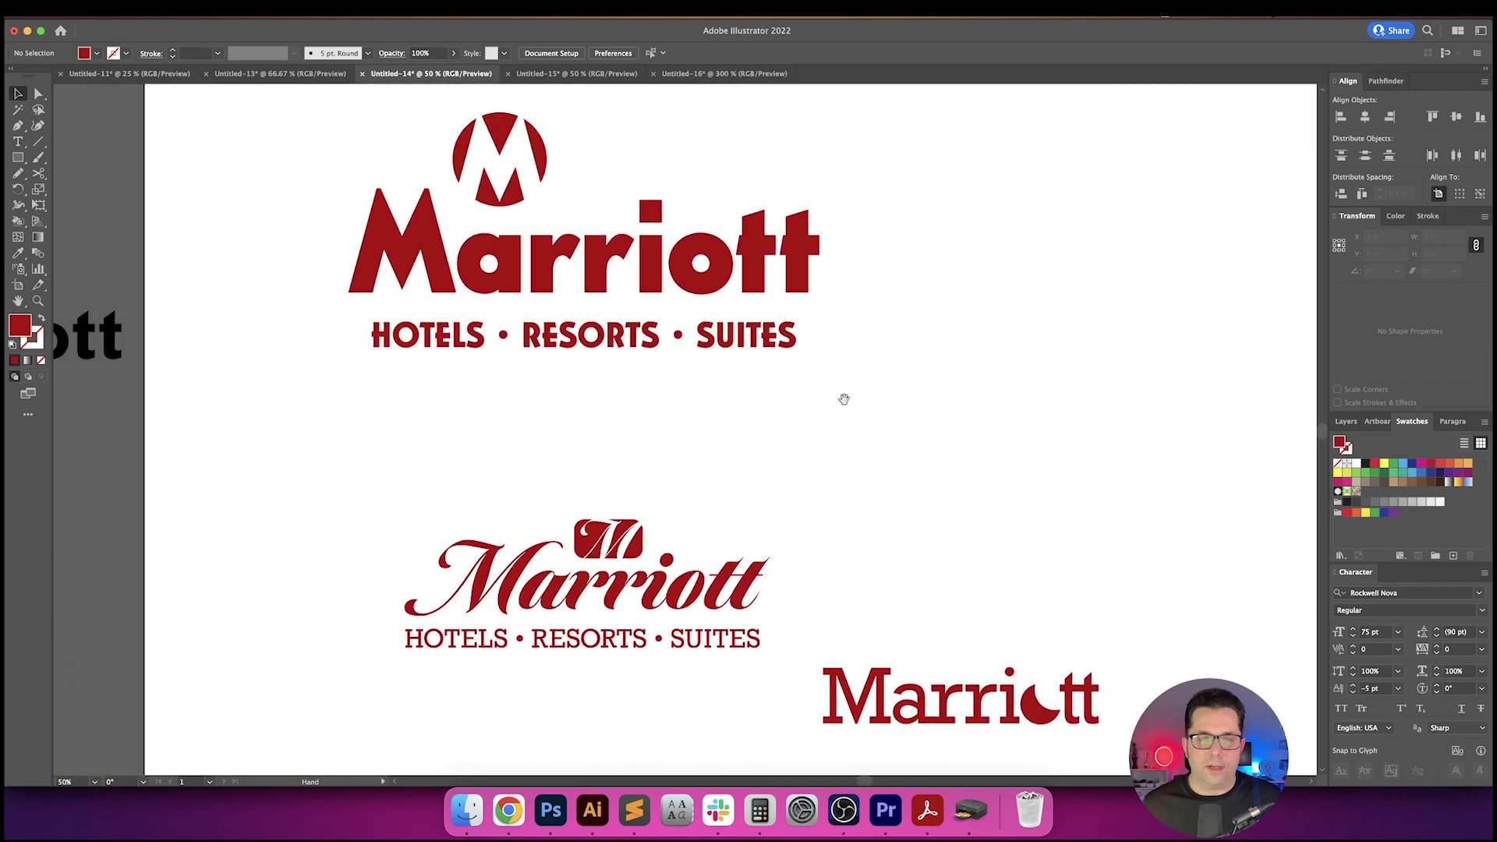
pyautogui.press('super+minus')
pyautogui.press('super+minus')
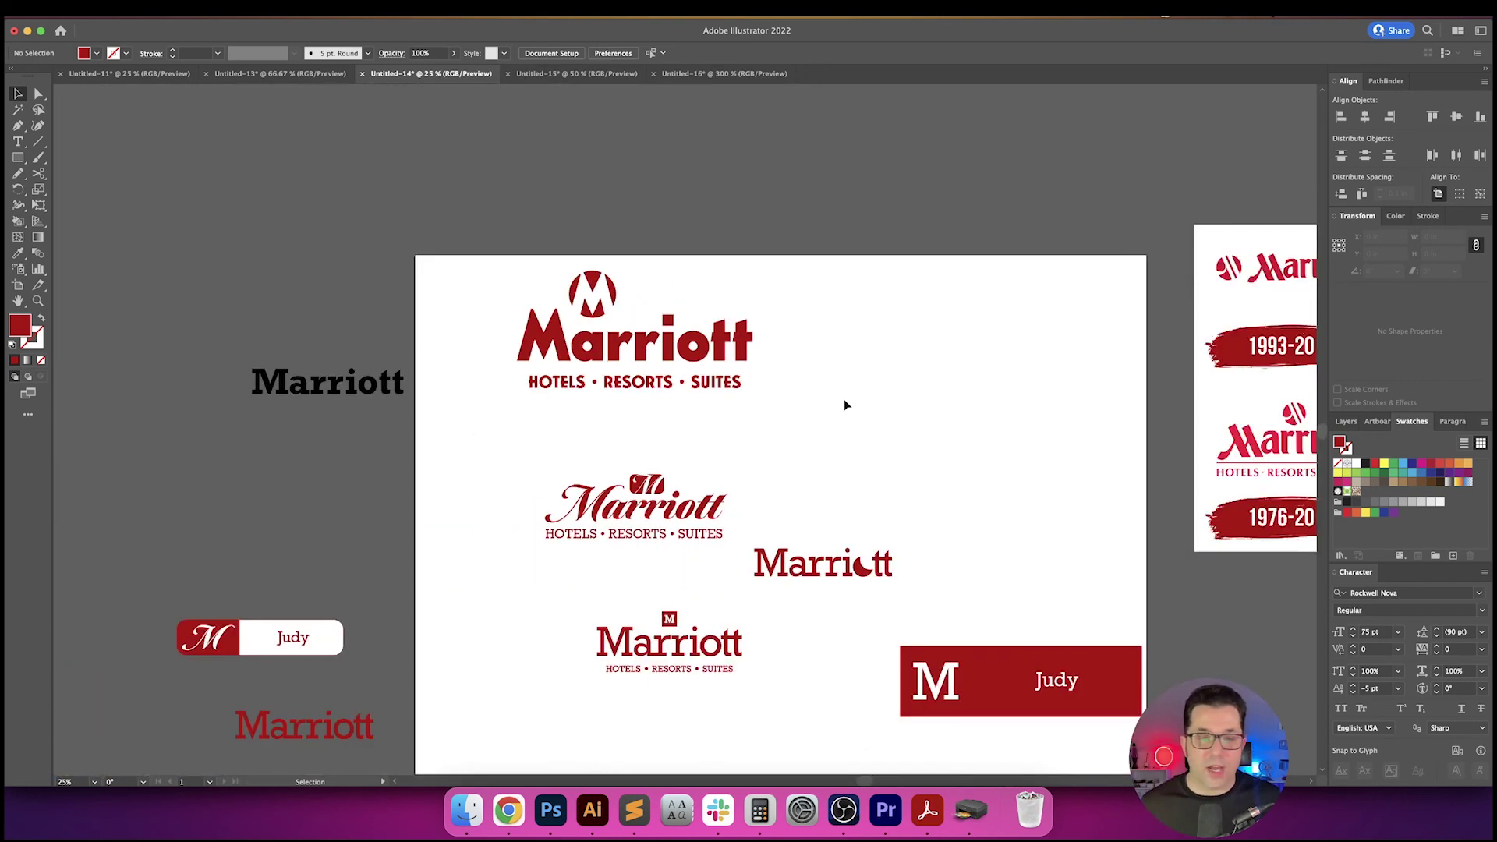
pyautogui.scroll(-3, 838, 398)
pyautogui.hscroll(1, 838, 398)
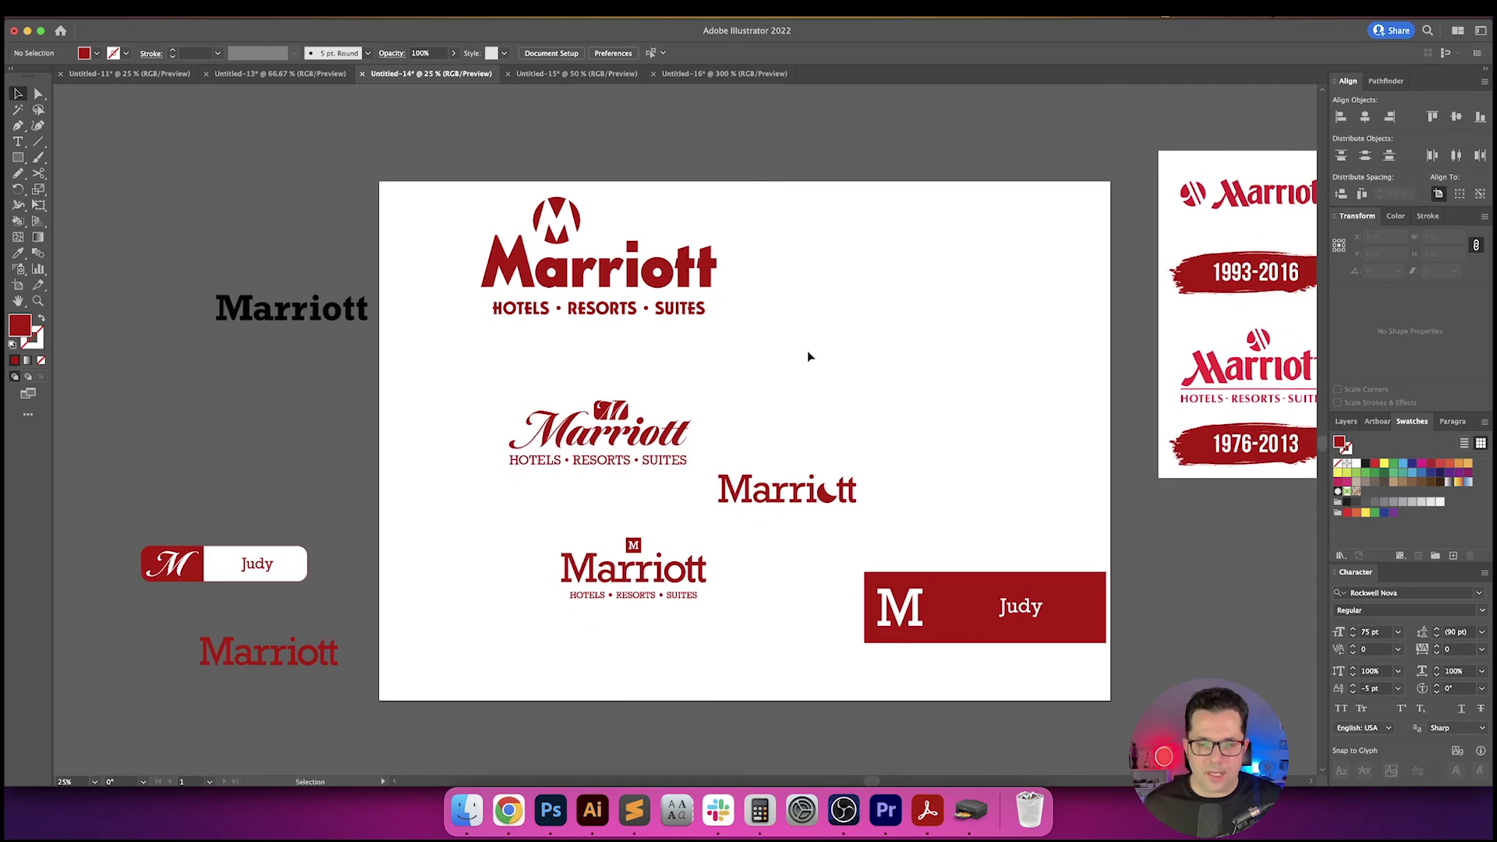
pyautogui.press('super+equal')
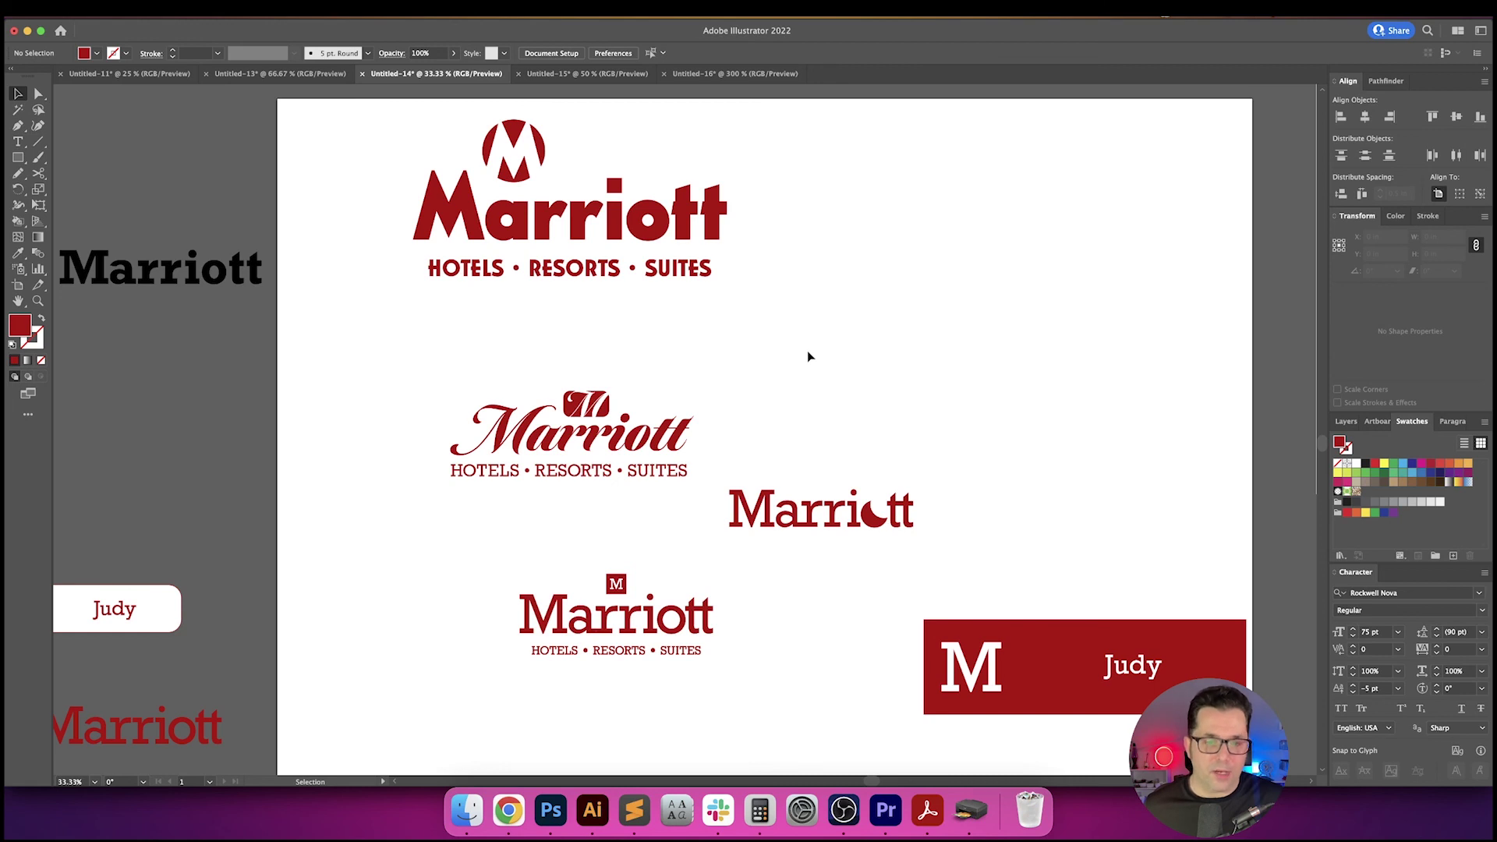
pyautogui.hscroll(1, 804, 365)
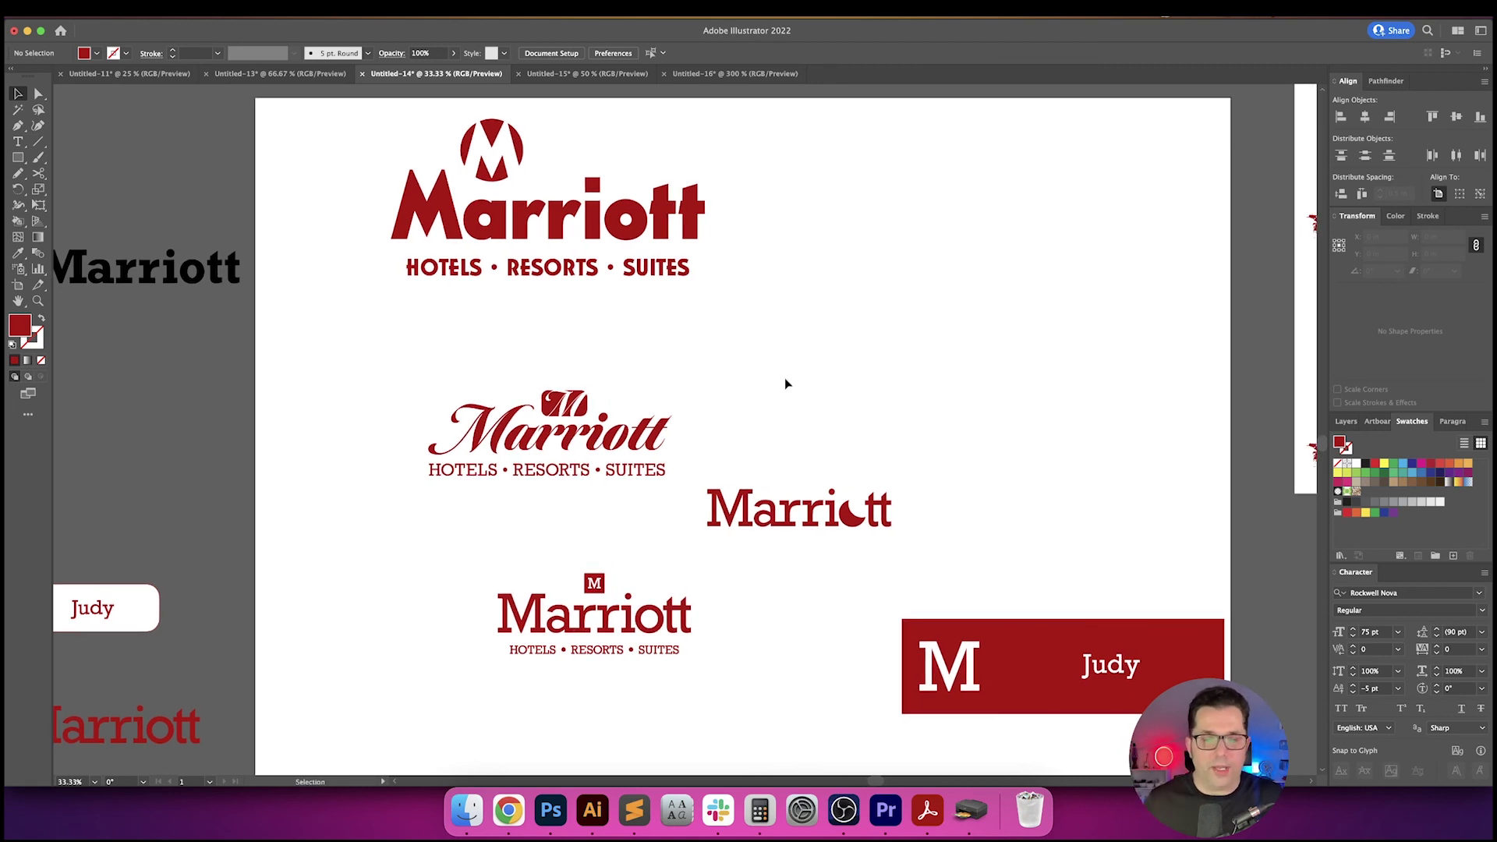
pyautogui.press('space')
pyautogui.moveTo(785, 378); pyautogui.dragTo(783, 415)
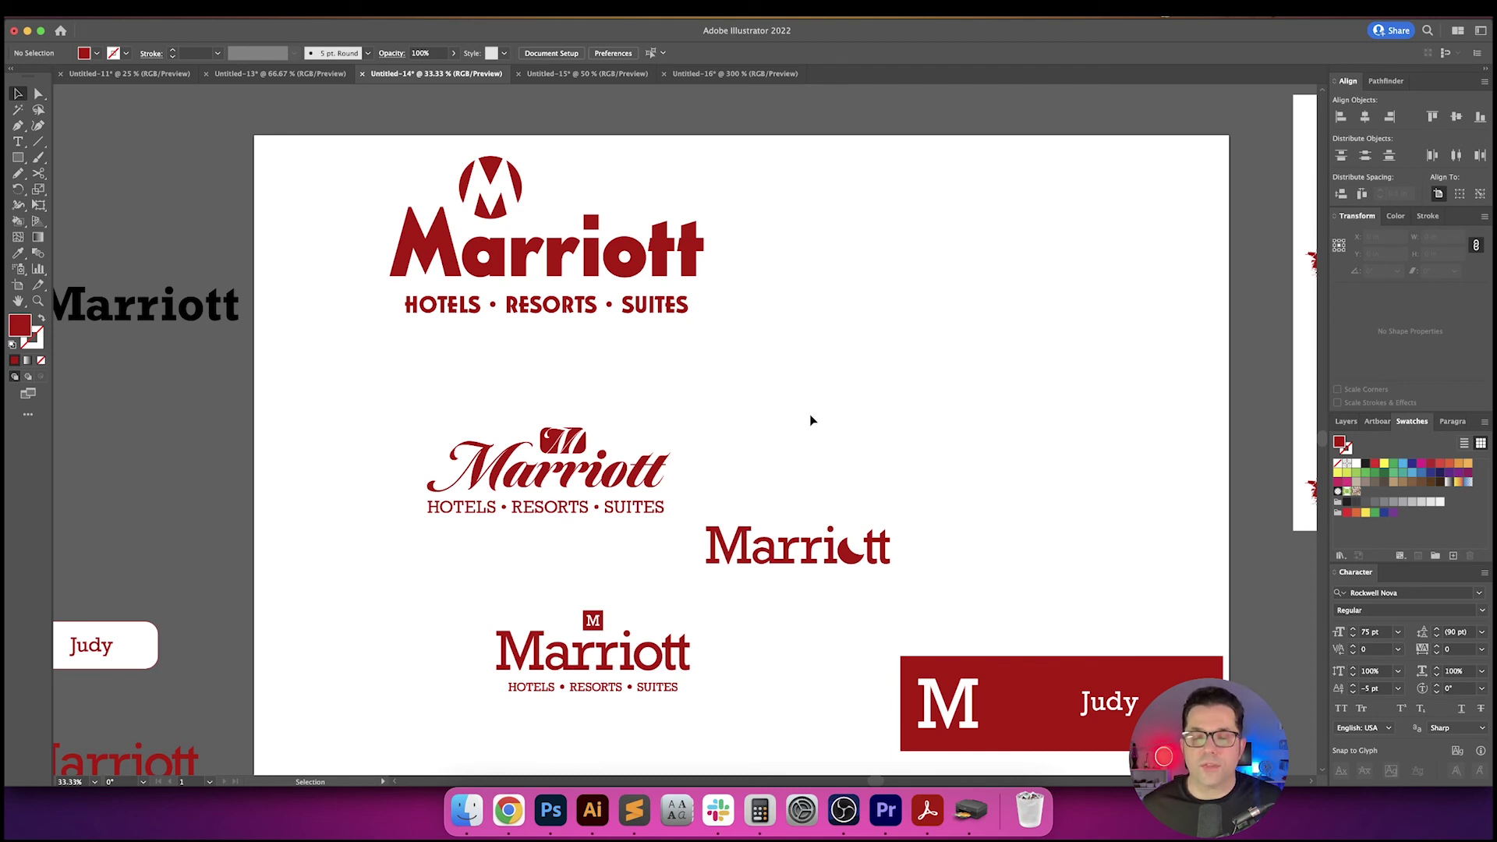
# - Move the Marriott wordmark with the crescent moon into the empty upper-right area of the artboard
pyautogui.hscroll(1, 801, 419)
pyautogui.moveTo(684, 502); pyautogui.dragTo(1133, 330)
pyautogui.click(987, 489)
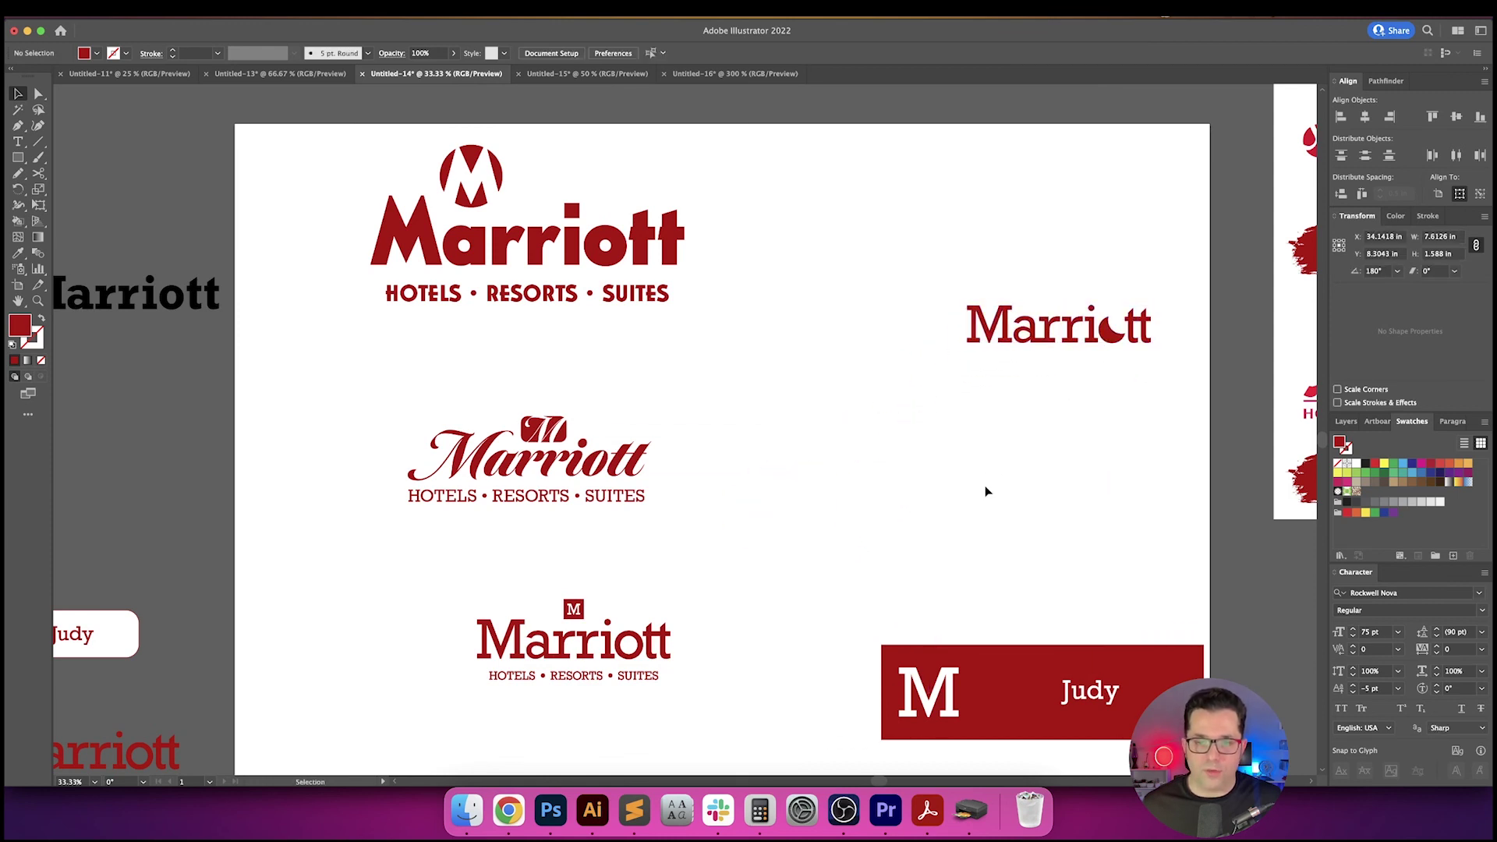
# - Examine the three tagline logo concepts one by one: the script version, the slab serif version and the bold version with the round icon
pyautogui.press('space')
pyautogui.moveTo(976, 502); pyautogui.dragTo(982, 467)
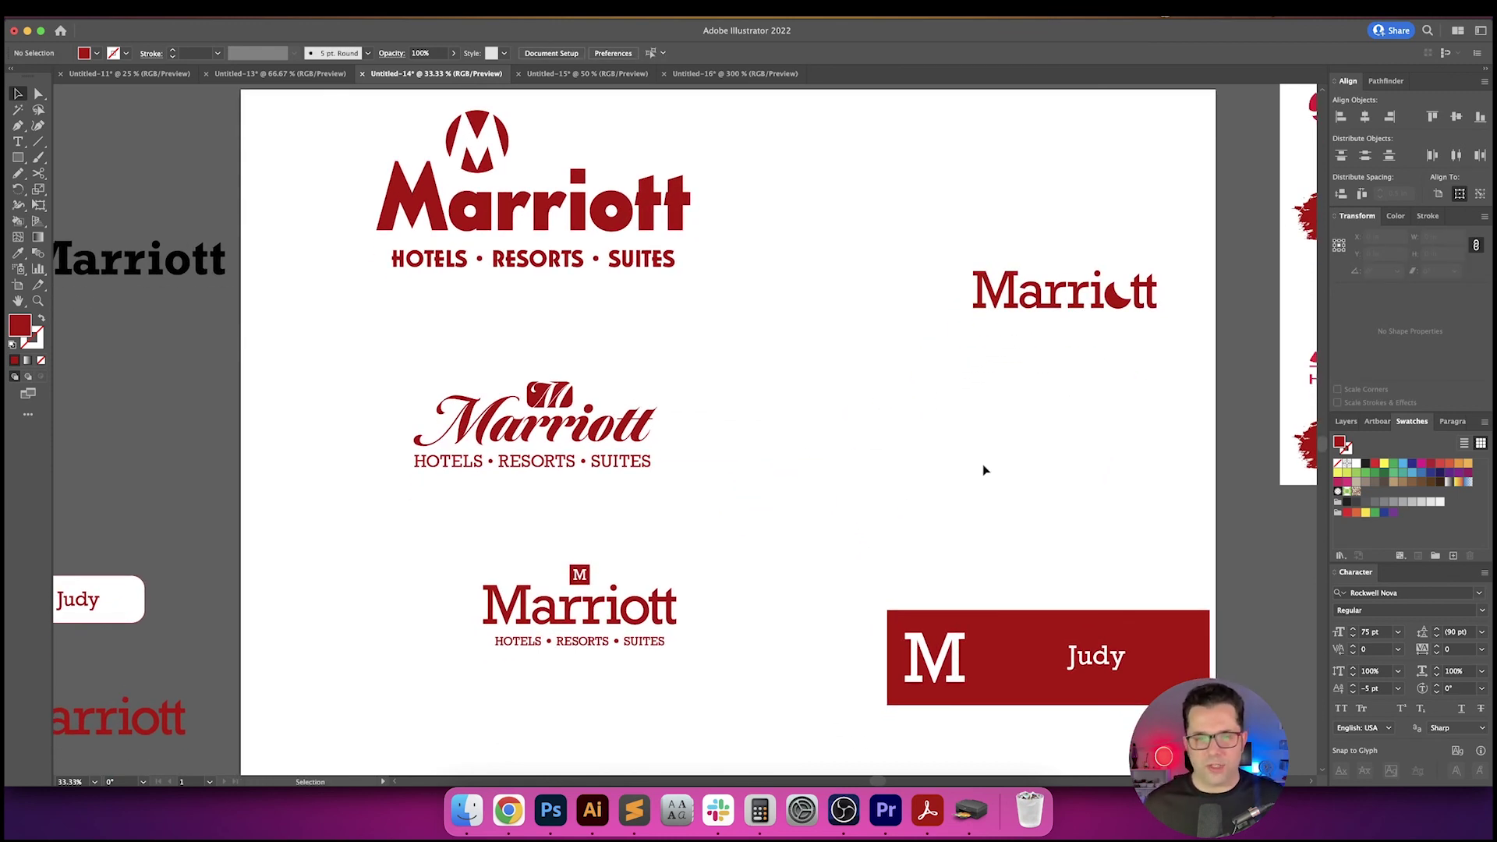
pyautogui.moveTo(833, 428); pyautogui.dragTo(865, 461)
pyautogui.hscroll(1, 862, 484)
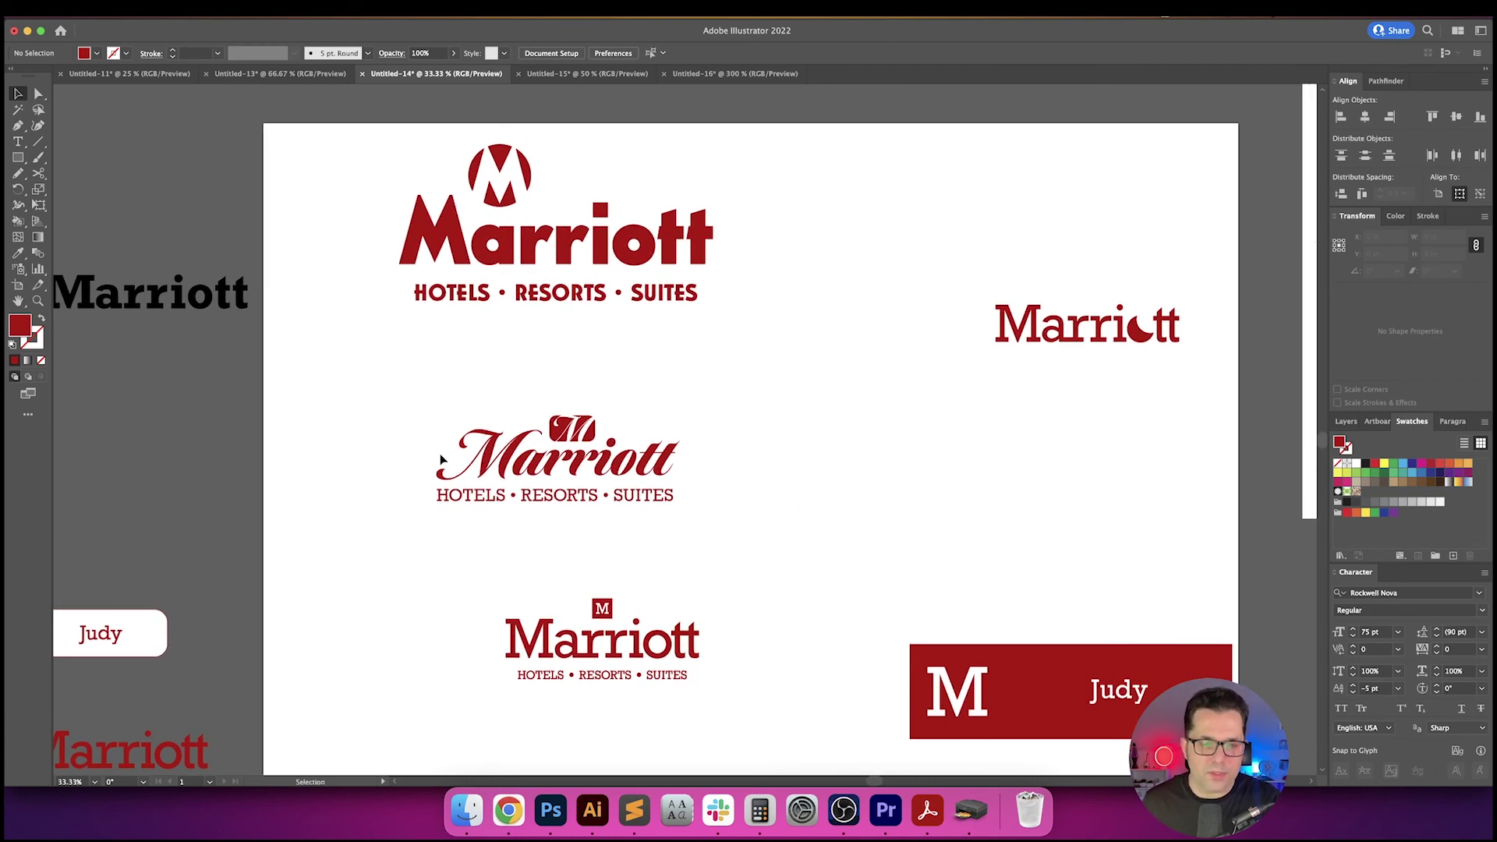
pyautogui.moveTo(407, 453); pyautogui.dragTo(739, 530)
pyautogui.click(740, 530)
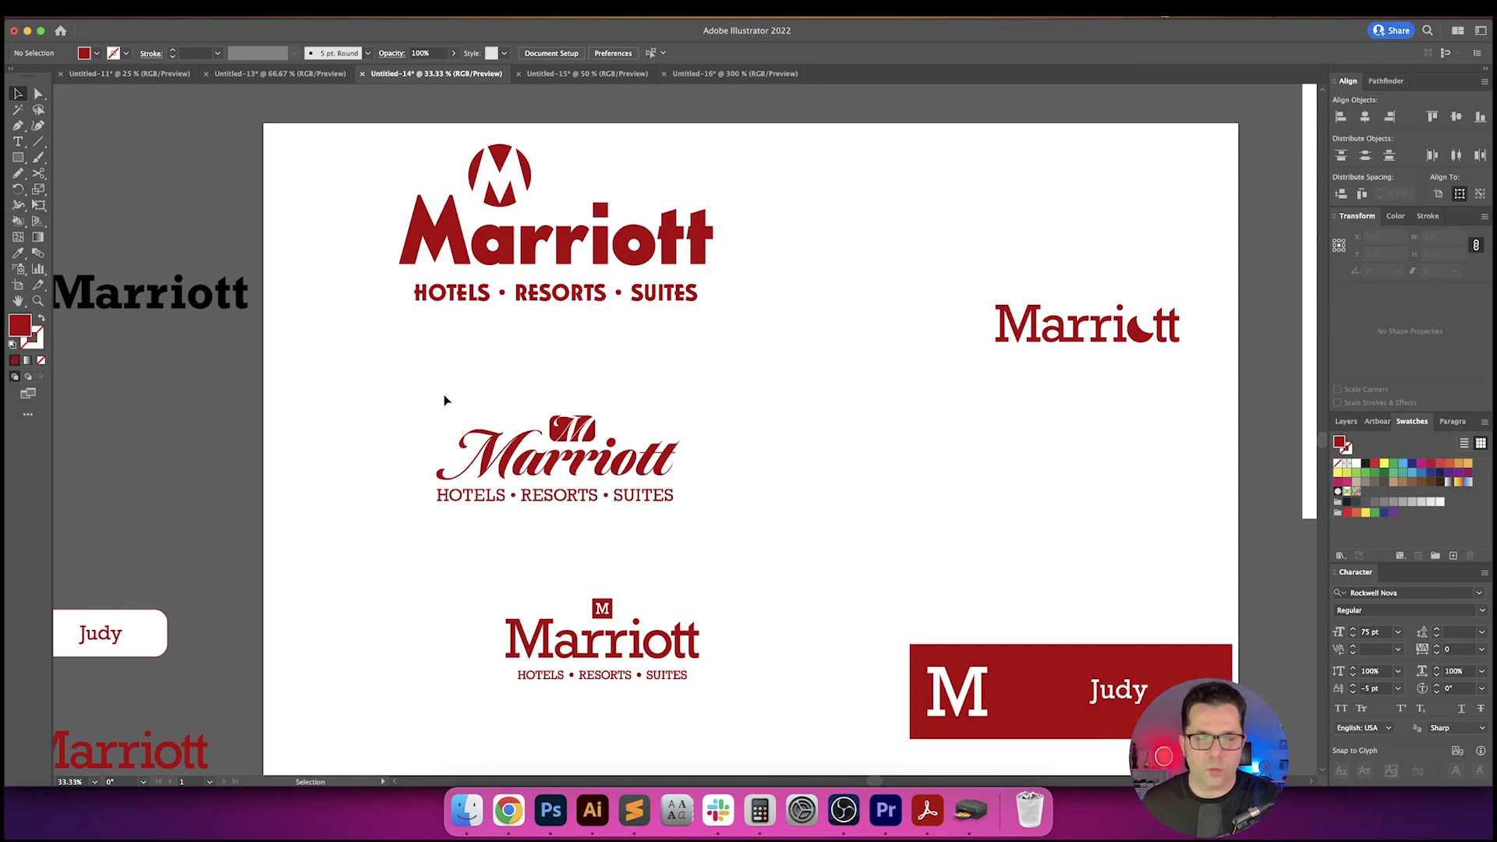
pyautogui.moveTo(407, 360); pyautogui.dragTo(849, 537)
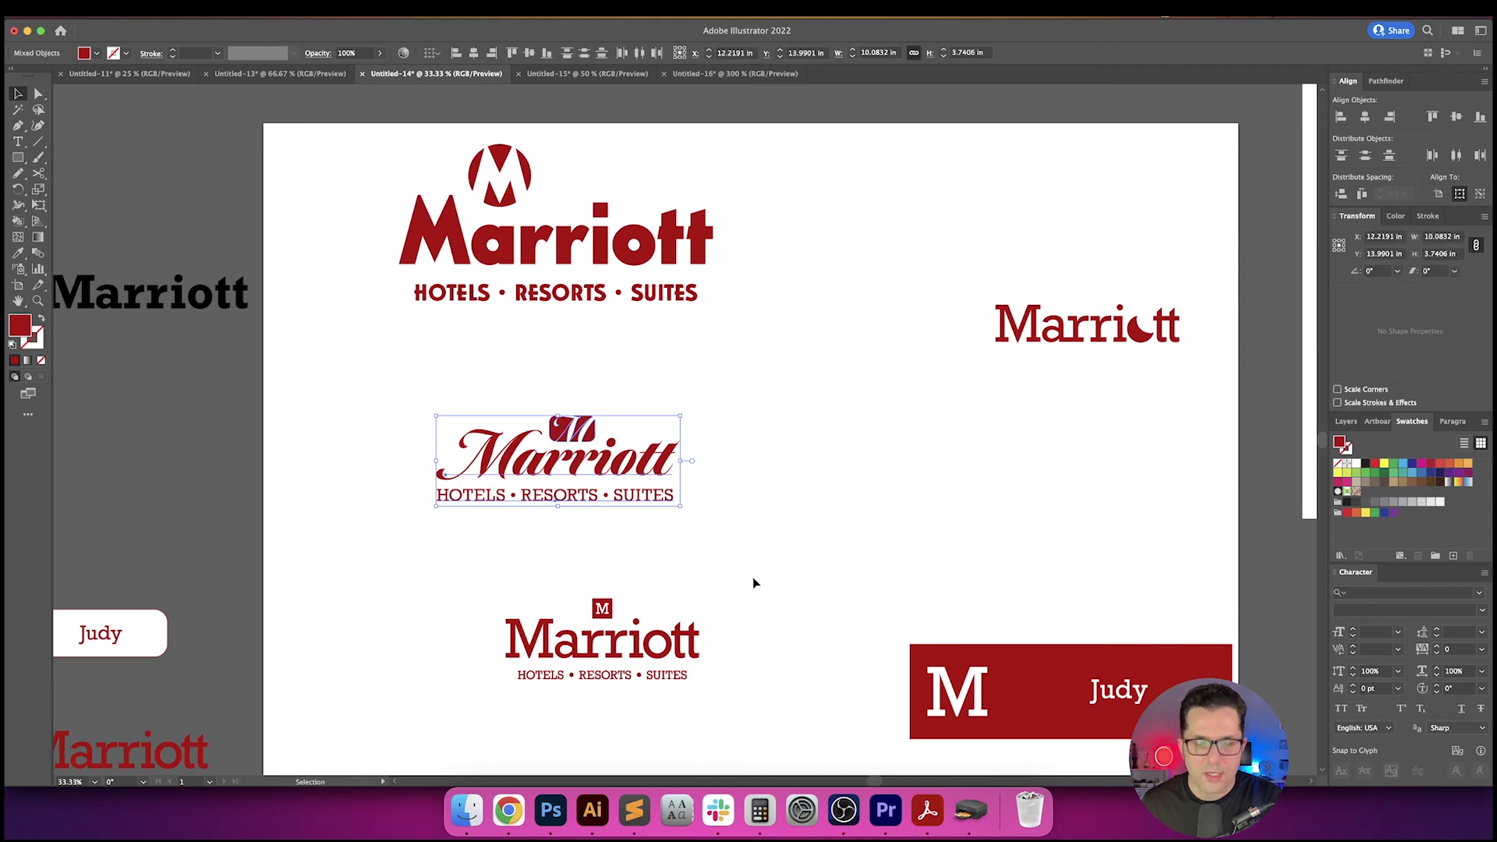
pyautogui.moveTo(751, 577); pyautogui.dragTo(452, 731)
pyautogui.click(405, 578)
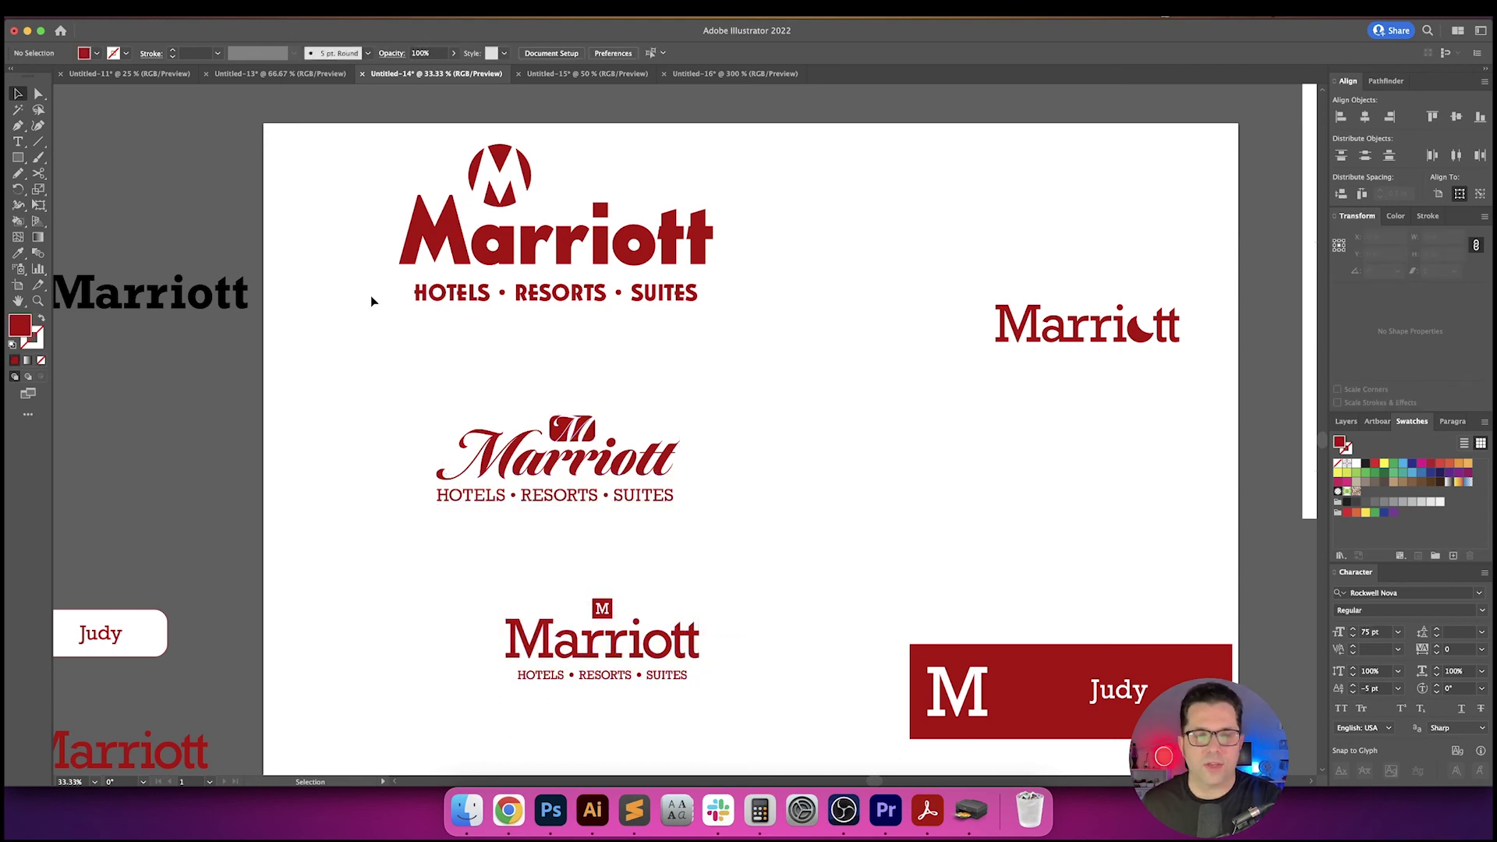
pyautogui.moveTo(371, 296); pyautogui.dragTo(745, 165)
pyautogui.click(811, 215)
pyautogui.click(620, 289)
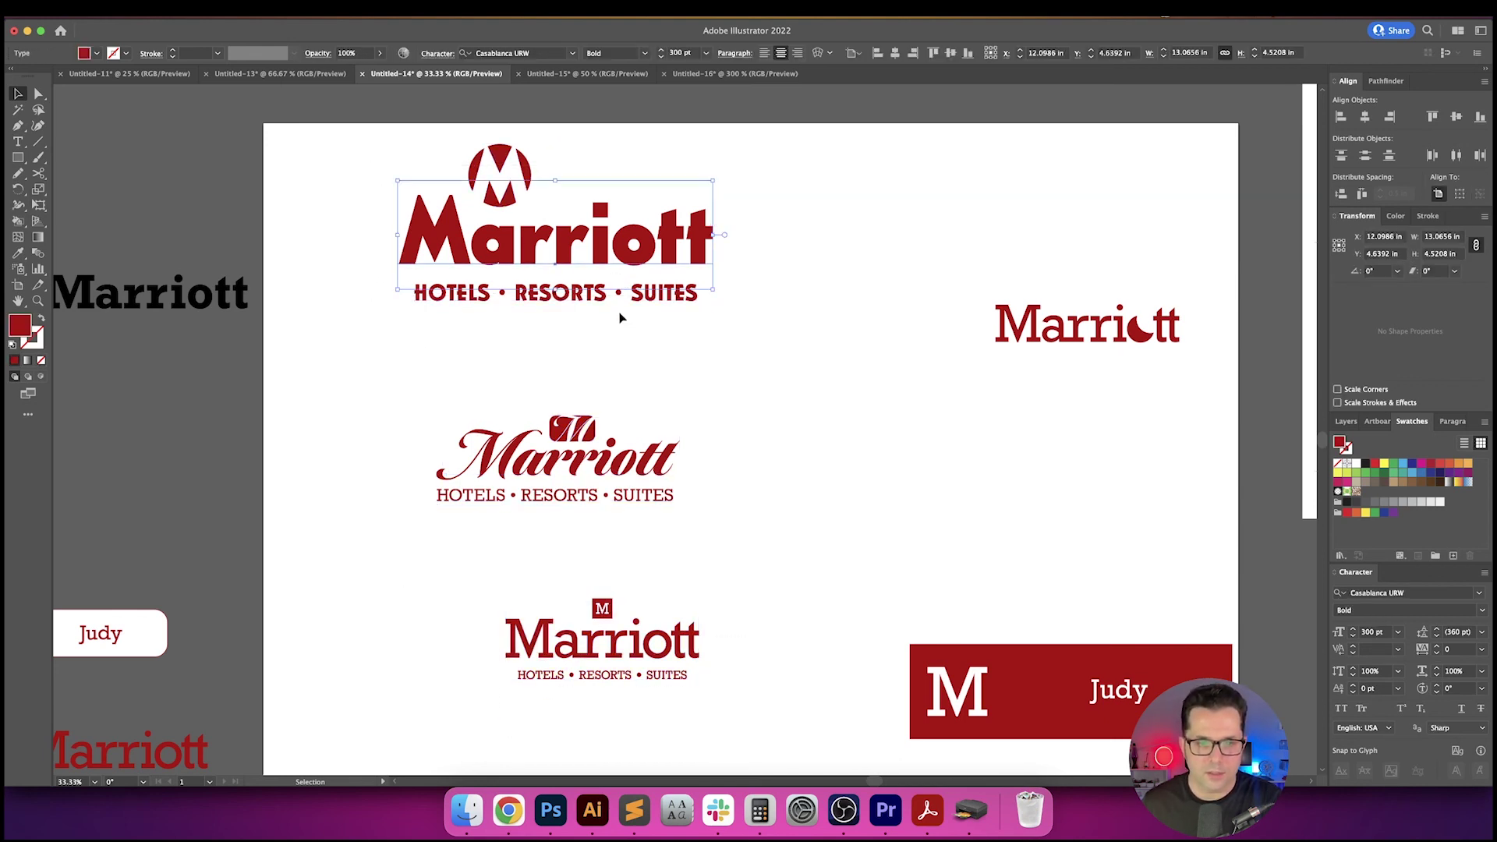
pyautogui.click(628, 320)
pyautogui.click(643, 258)
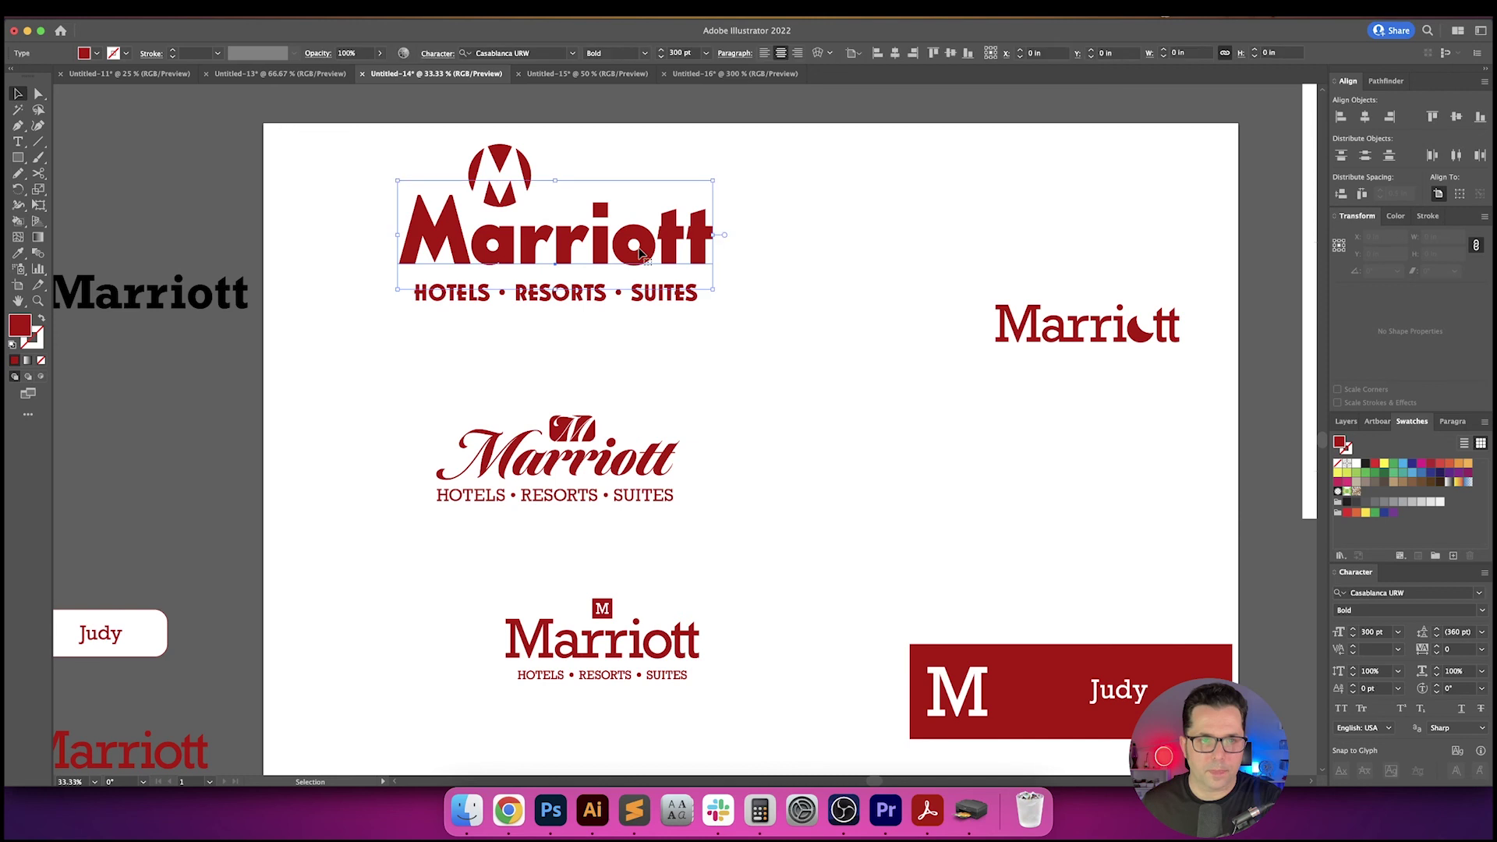
pyautogui.click(764, 273)
pyautogui.moveTo(815, 290); pyautogui.dragTo(910, 337)
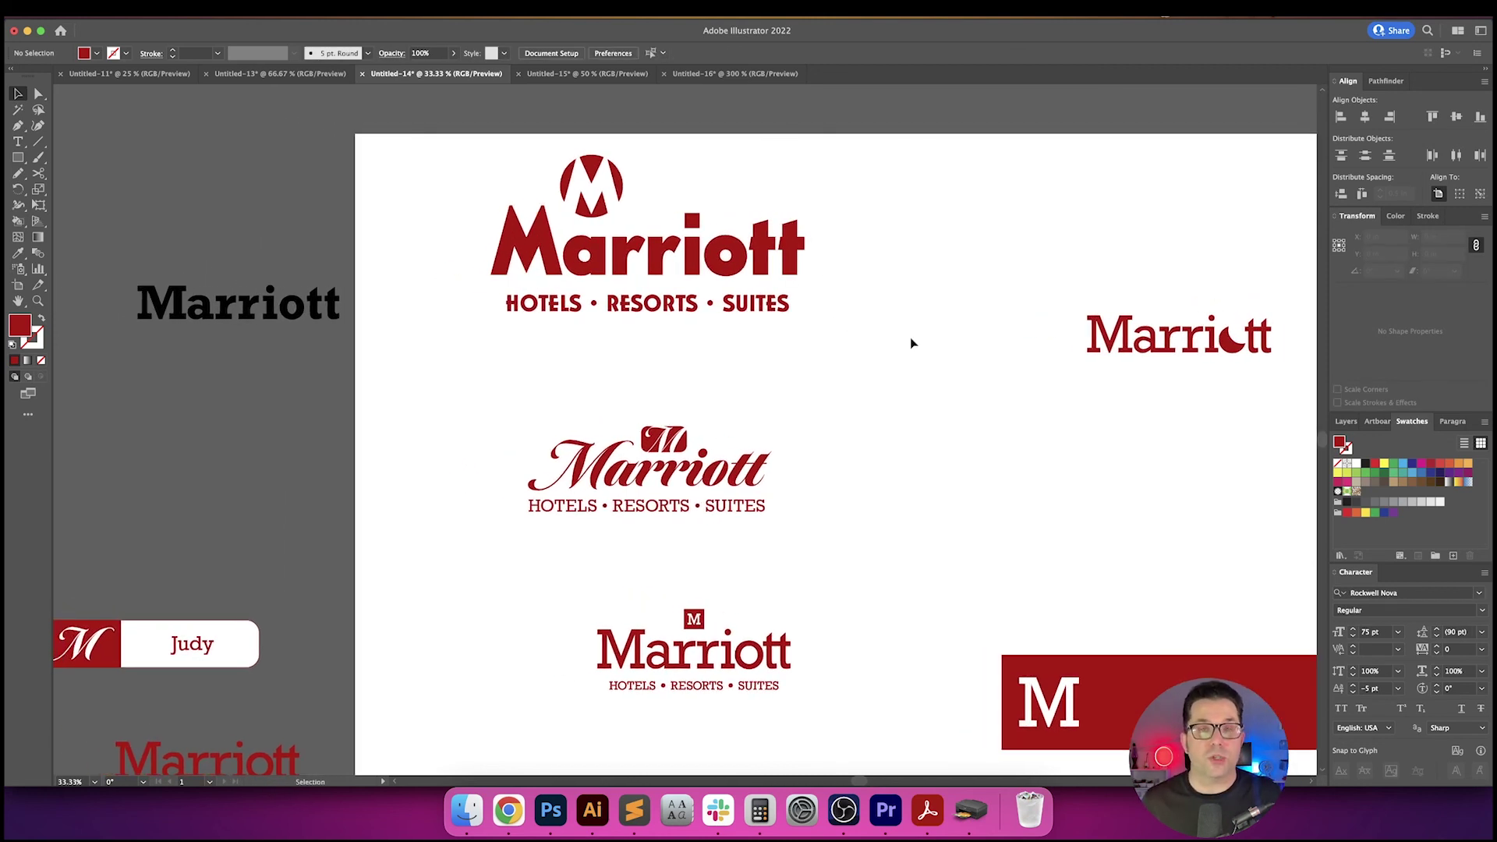